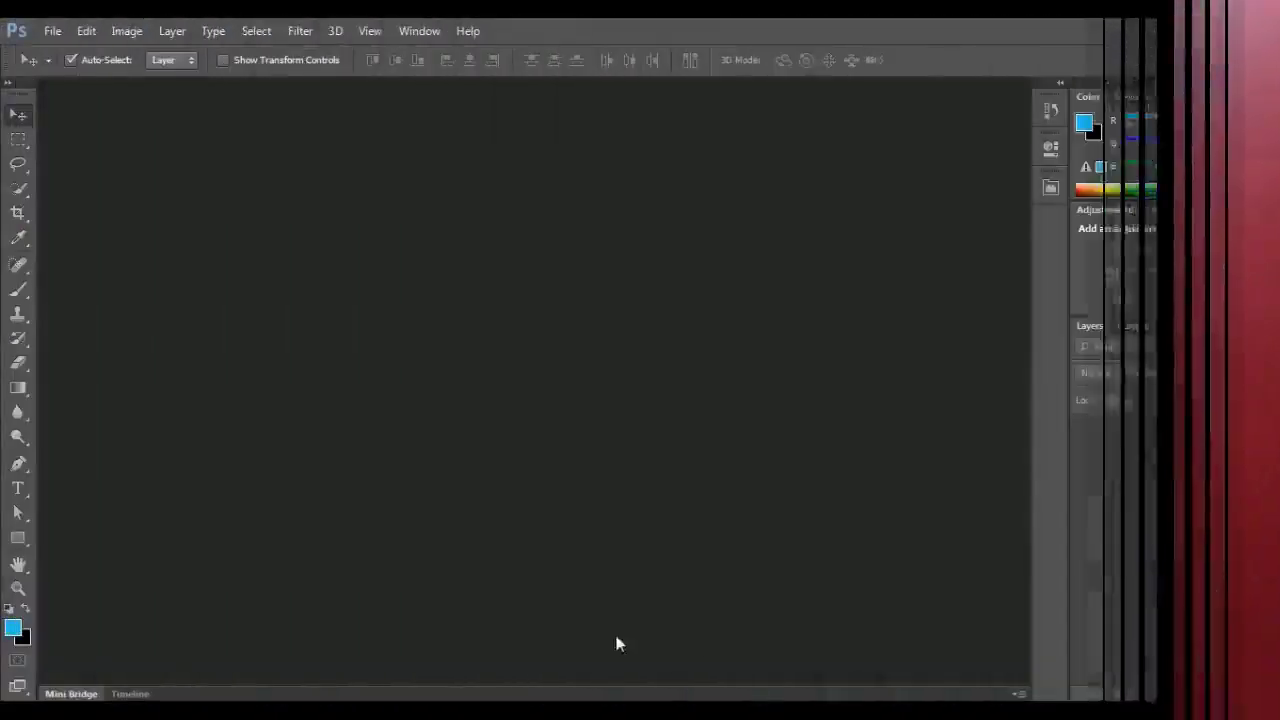
# - Create a new 1360×1000 px white document
pyautogui.click(52, 30)
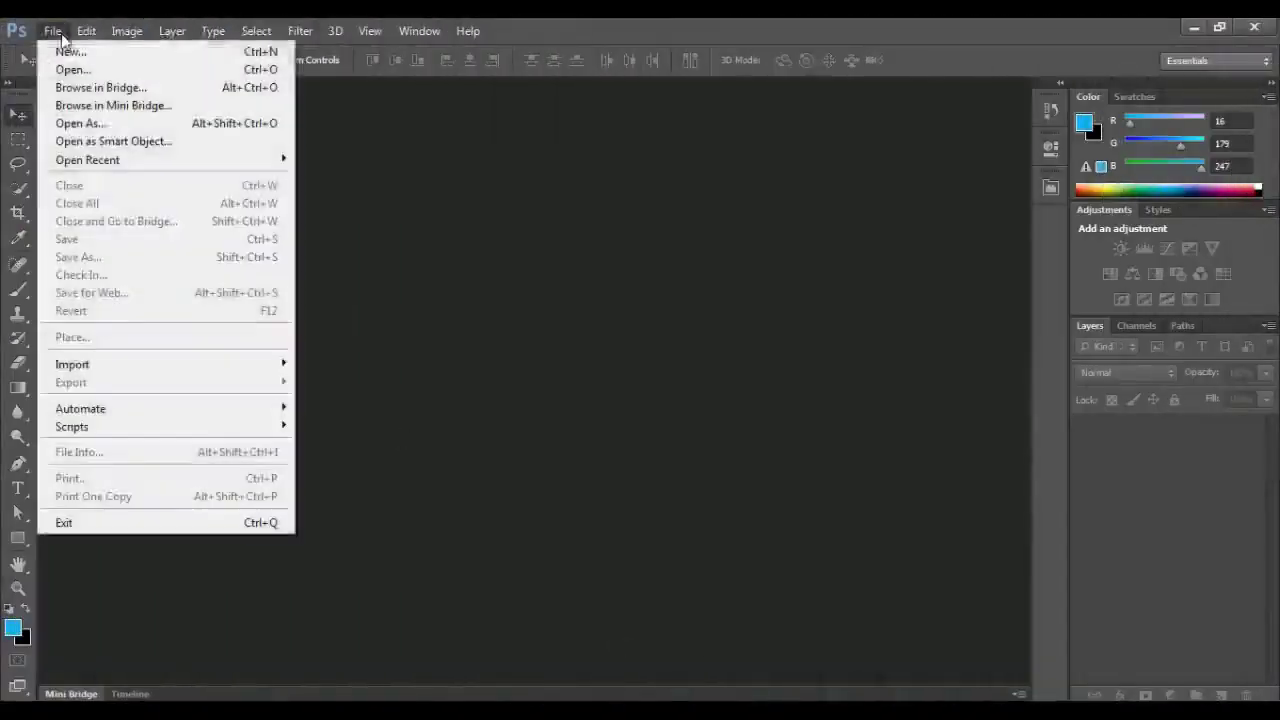
pyautogui.click(592, 262)
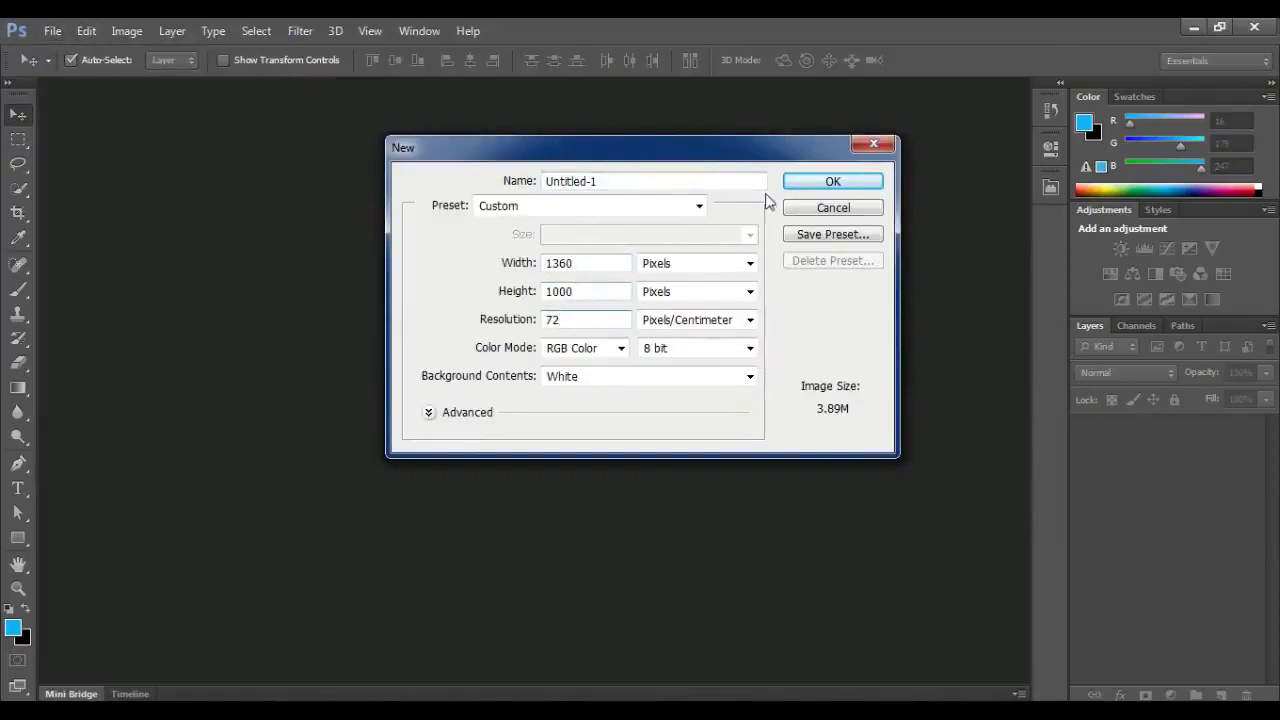
pyautogui.click(828, 184)
pyautogui.scroll(3, 328, 160)
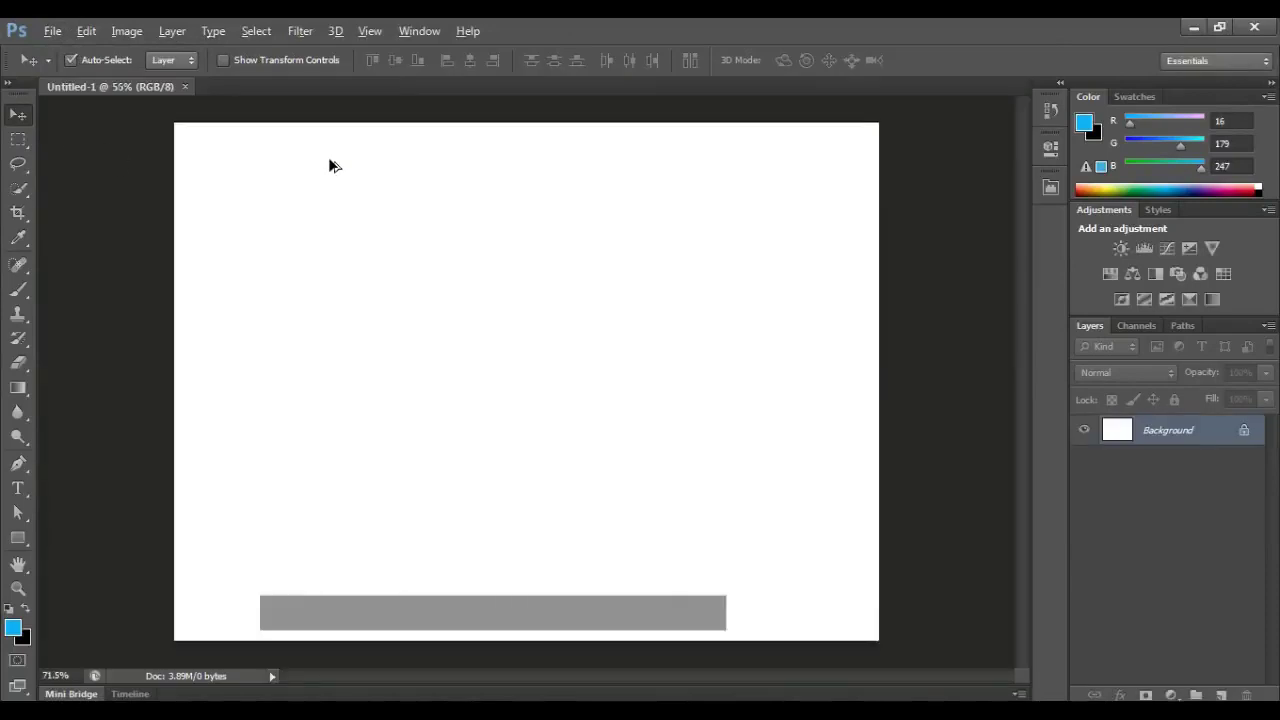
pyautogui.scroll(-1, 489, 322)
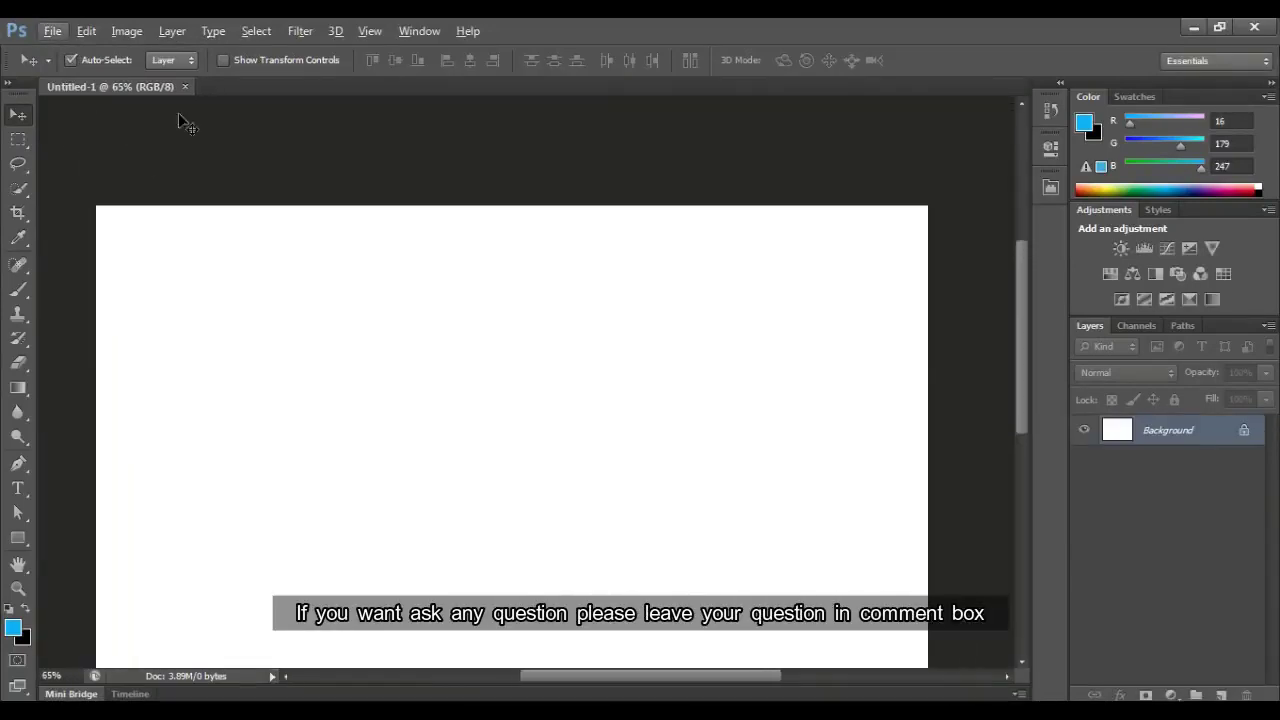
# - Show rulers, add left and right vertical margin guides, and place the Logo image
pyautogui.click(366, 33)
pyautogui.click(385, 334)
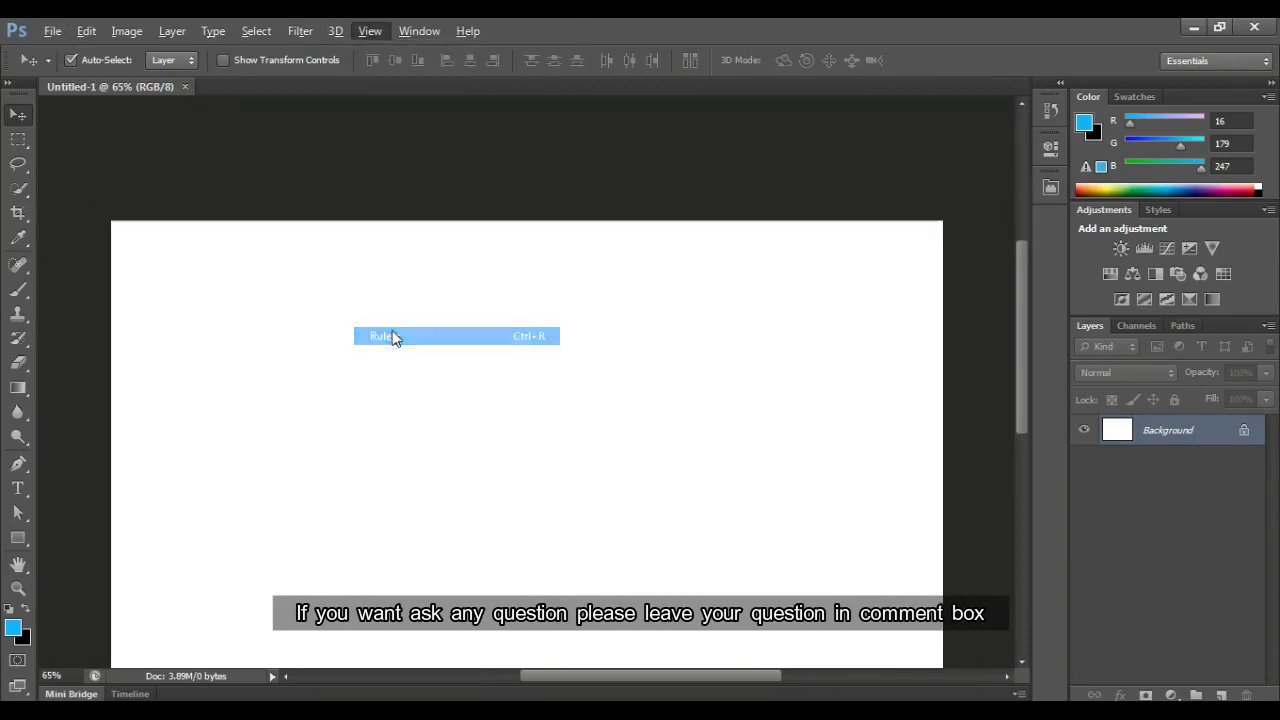
pyautogui.moveTo(50, 342); pyautogui.dragTo(180, 349)
pyautogui.moveTo(50, 342)
pyautogui.mouseDown()
pyautogui.moveTo(971, 346)
pyautogui.moveTo(890, 356)
pyautogui.mouseUp()
pyautogui.scroll(-2, 224, 356)
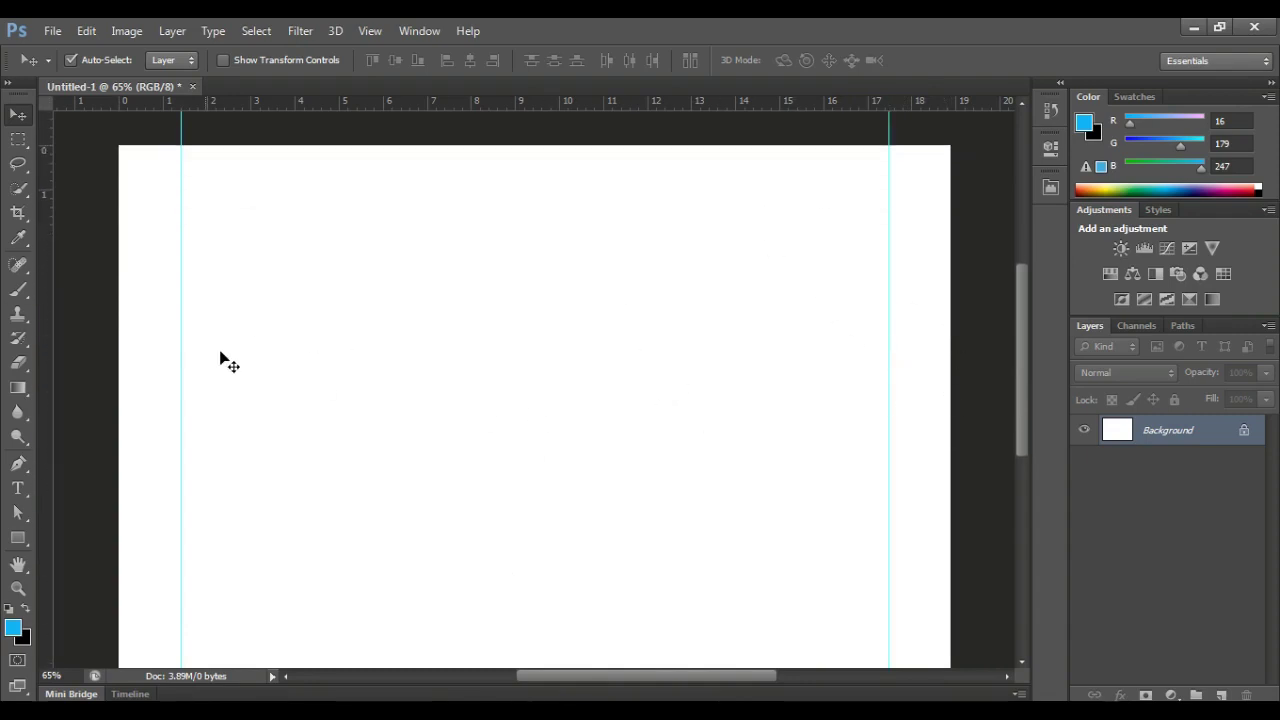
pyautogui.scroll(2, 240, 165)
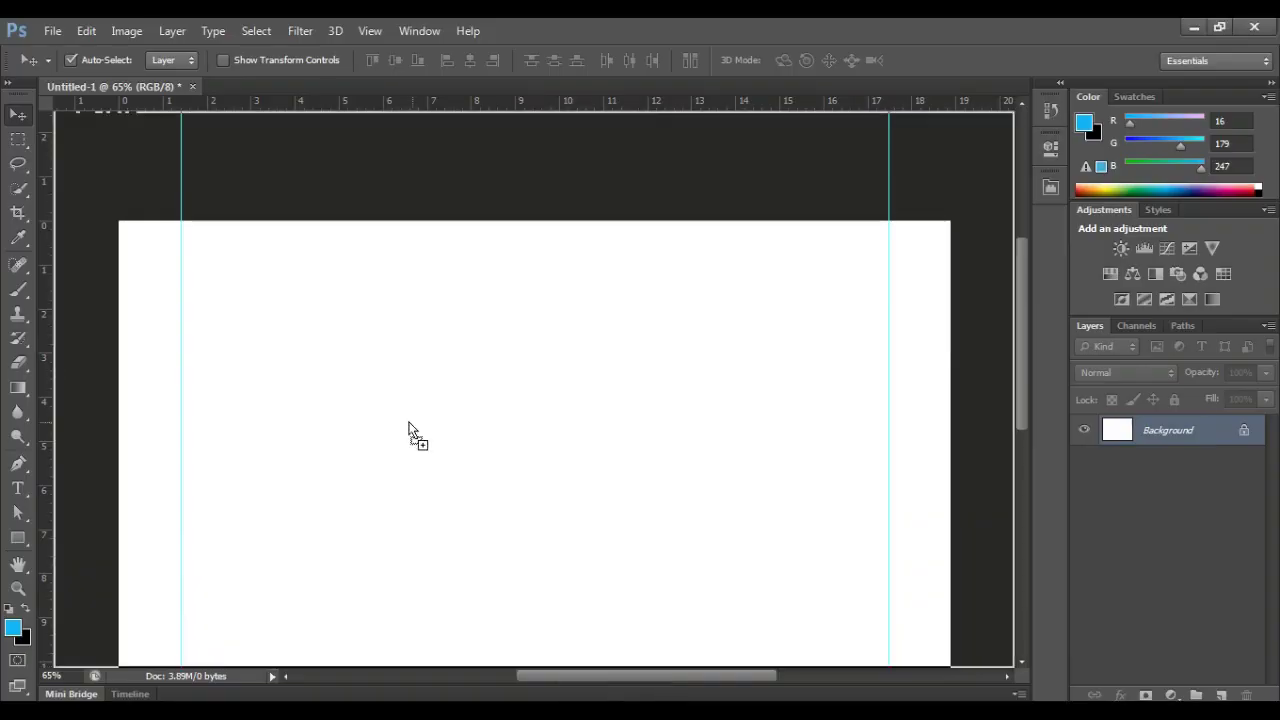
pyautogui.moveTo(305, 270); pyautogui.dragTo(408, 421)
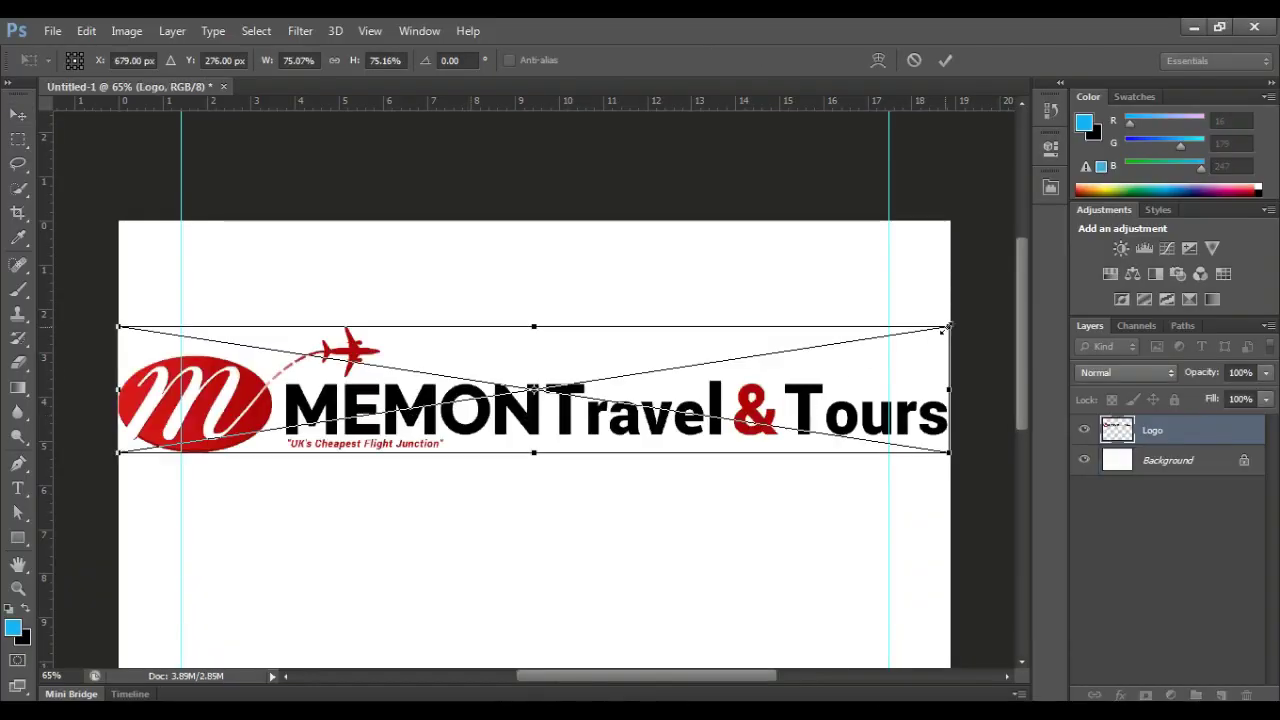
# - Scale the Logo down and move it to the top-left corner against the left guide
pyautogui.moveTo(929, 340); pyautogui.dragTo(626, 440)
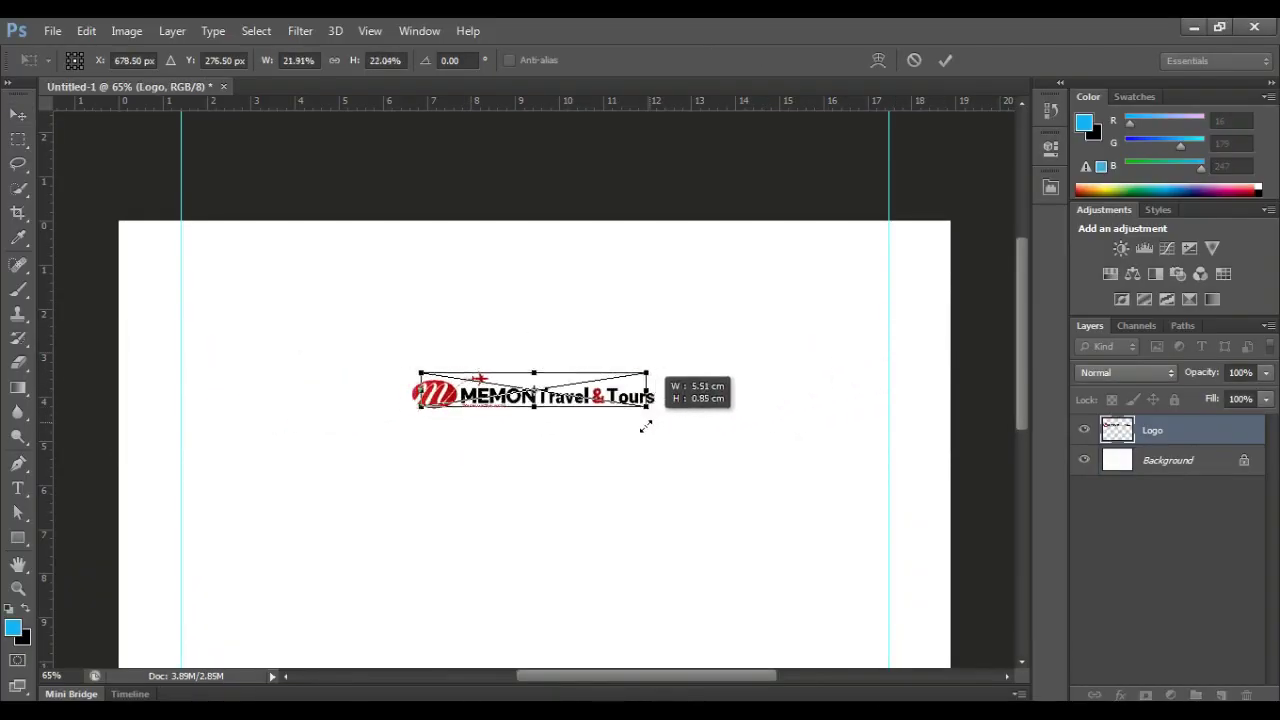
pyautogui.press('Return')
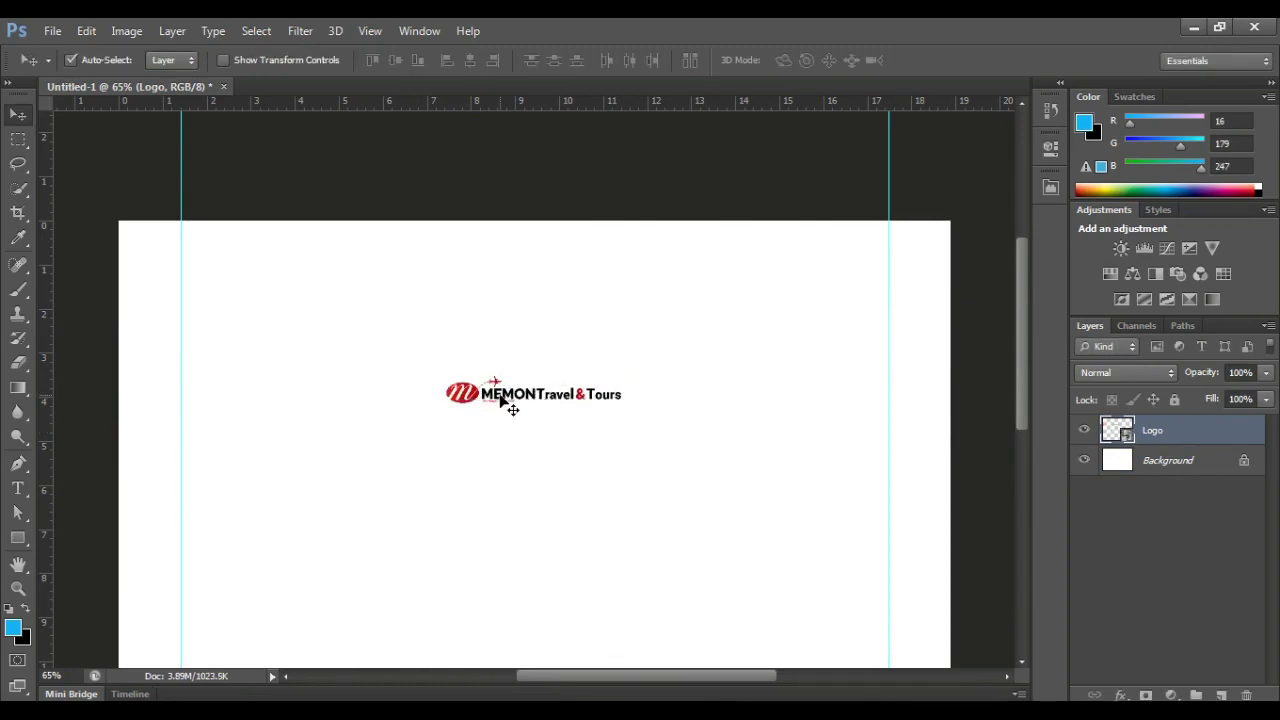
pyautogui.moveTo(505, 400); pyautogui.dragTo(212, 265)
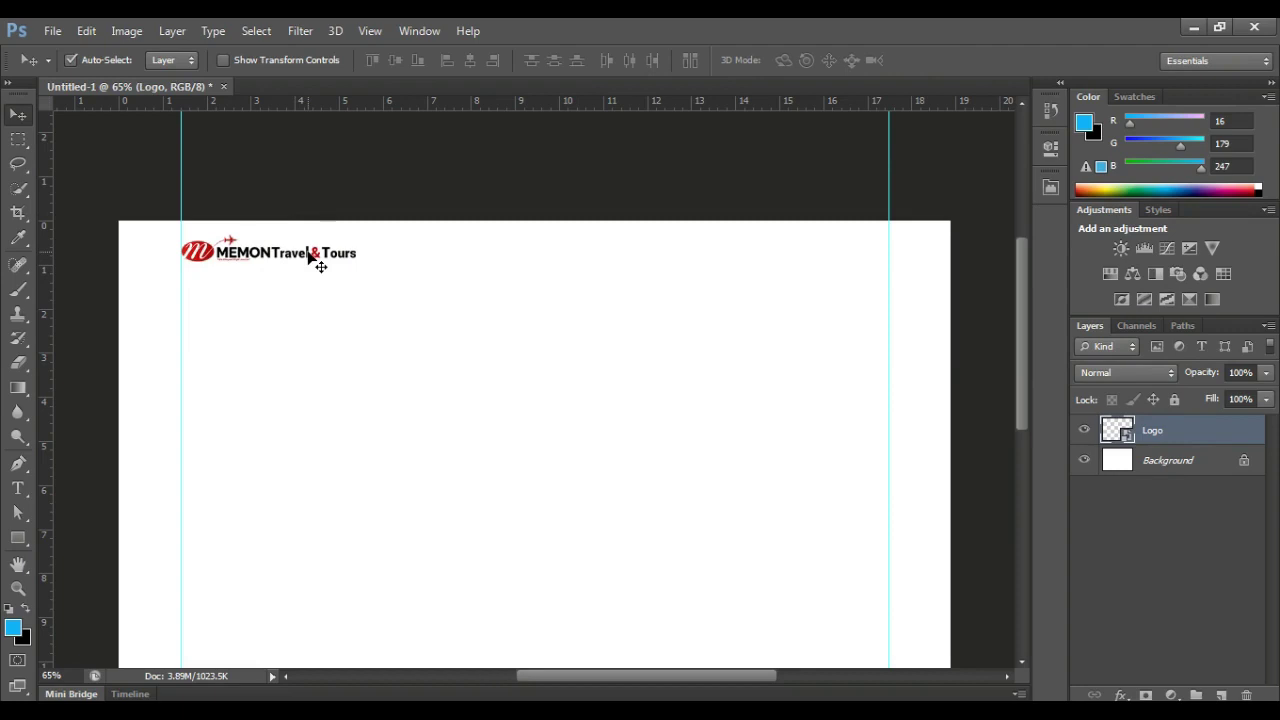
pyautogui.moveTo(290, 253); pyautogui.dragTo(288, 250)
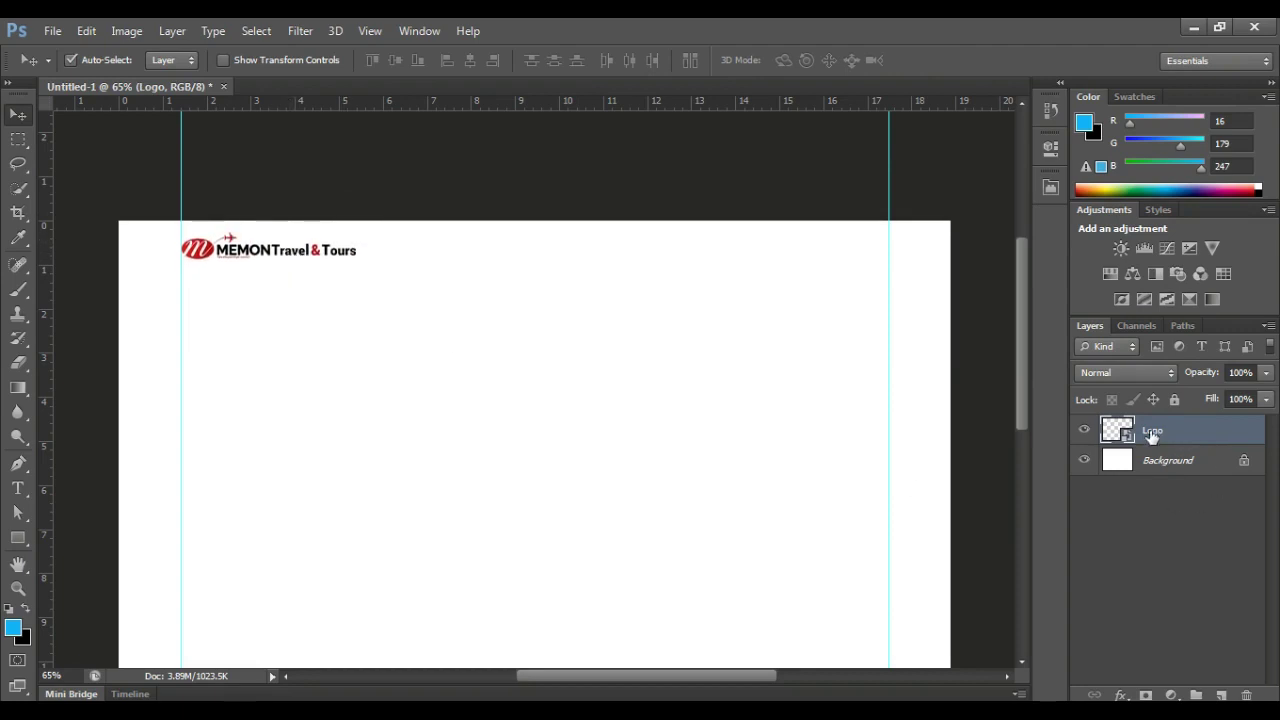
pyautogui.keyDown('ctrl'); pyautogui.click(1150, 432); pyautogui.keyUp('ctrl')
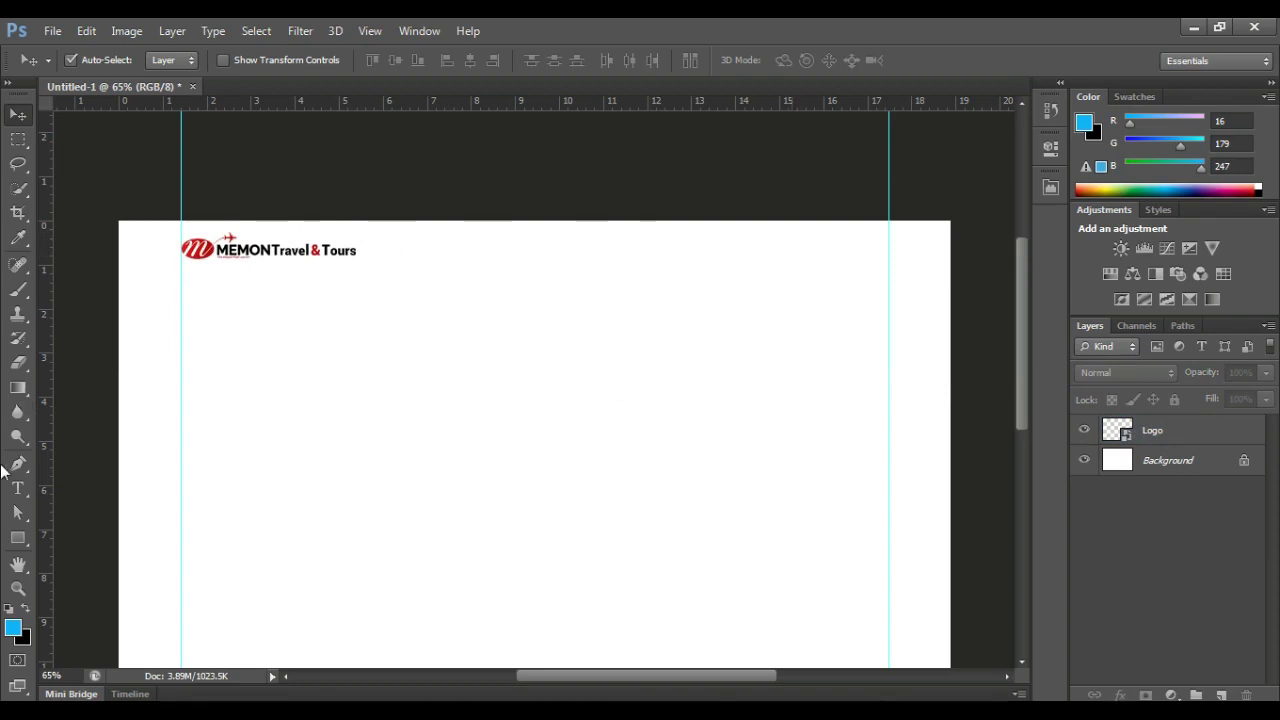
# - Start a 13 pt Italic text line near the top centre of the page
pyautogui.click(18, 488)
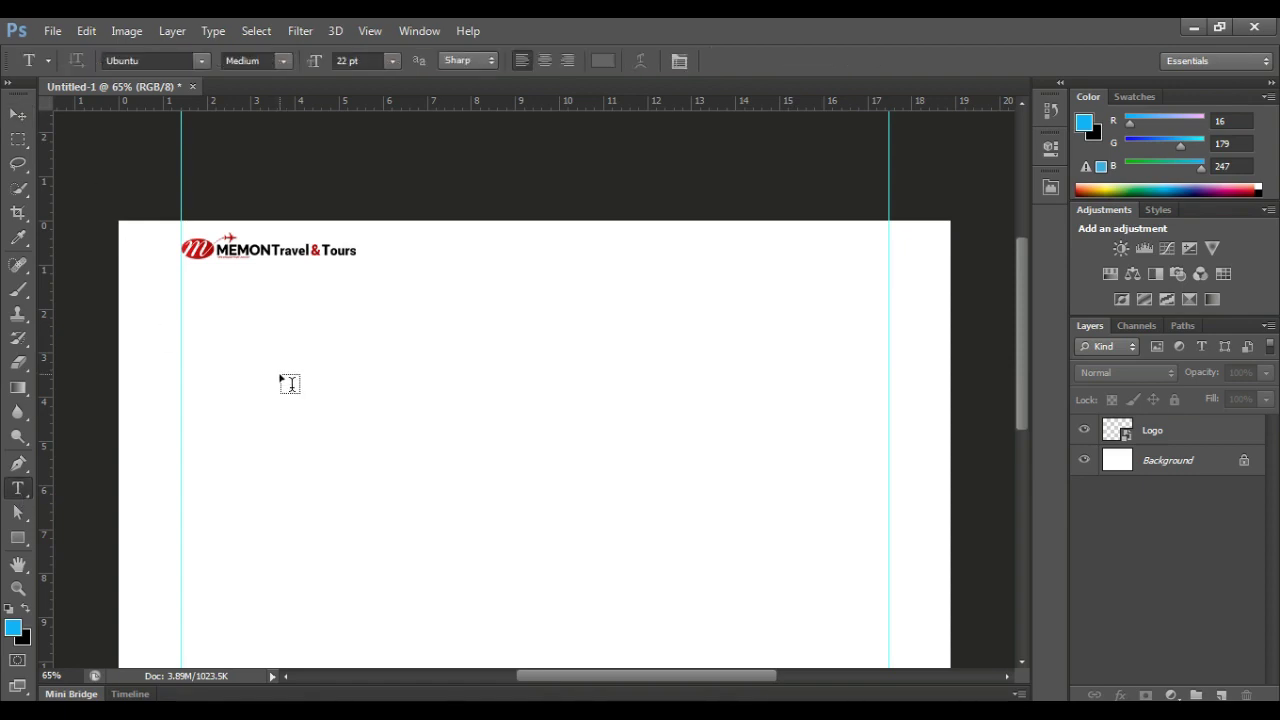
pyautogui.click(453, 245)
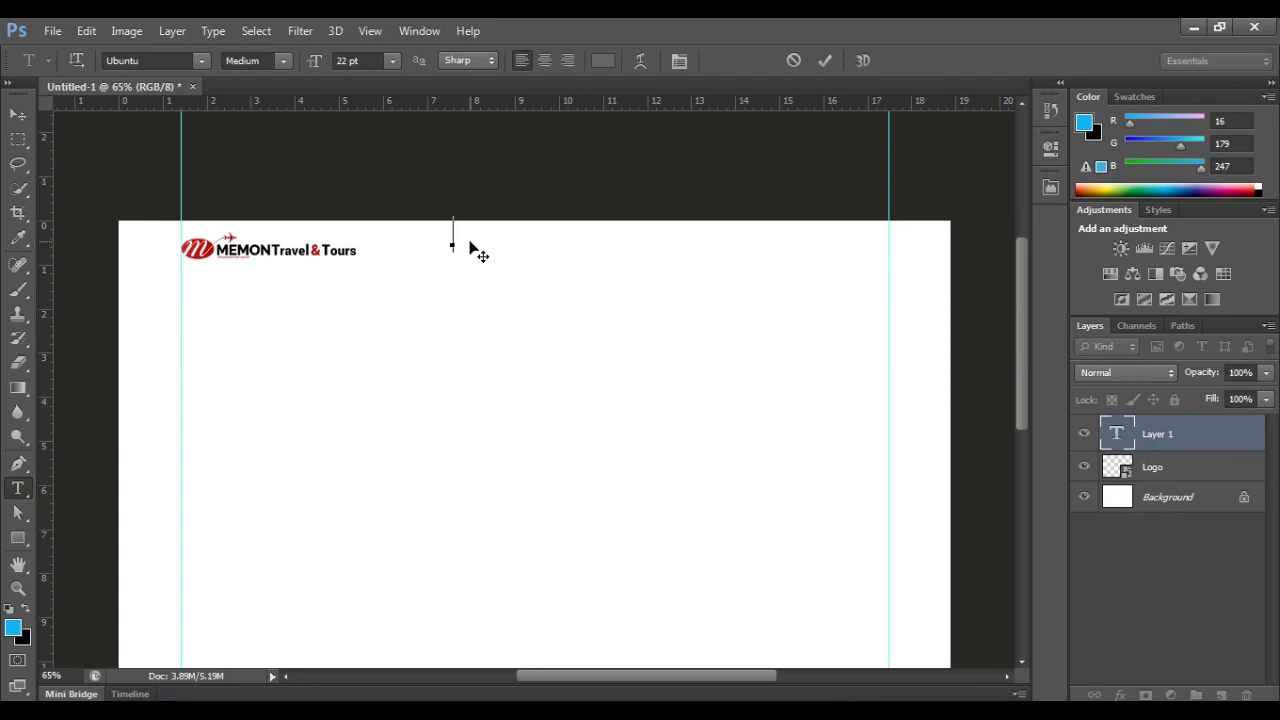
pyautogui.click(373, 59)
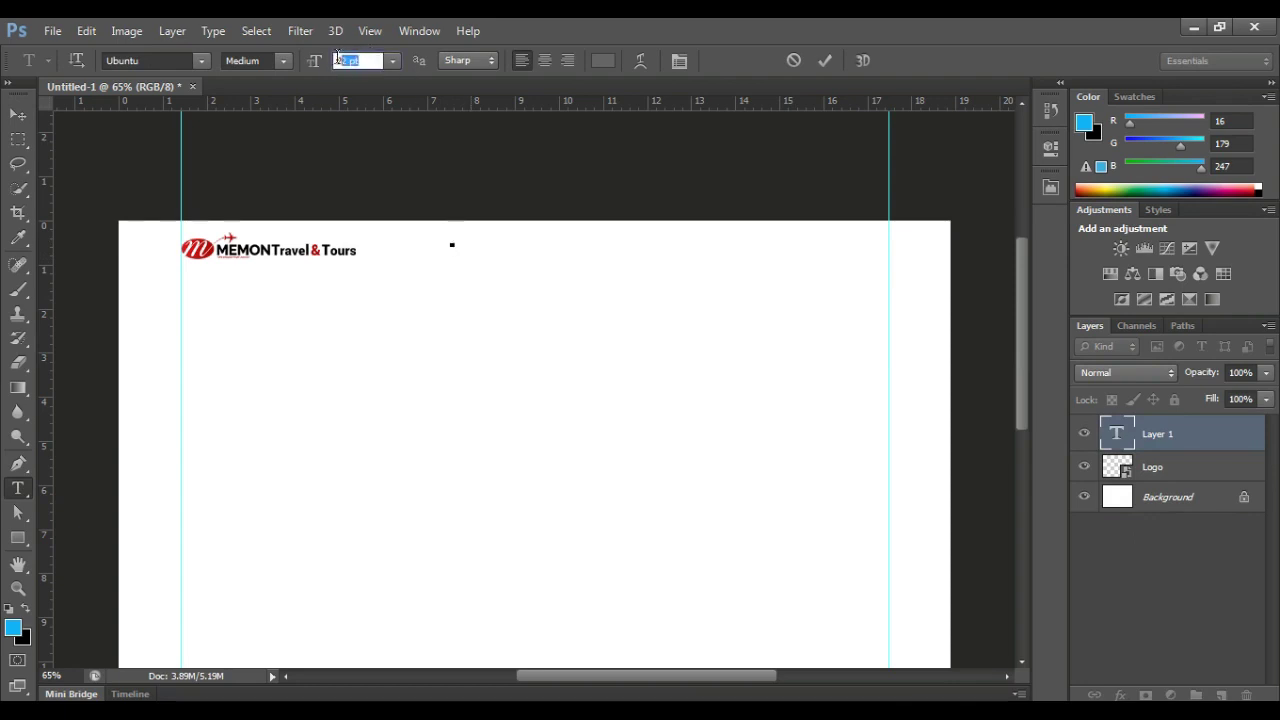
pyautogui.write('123')
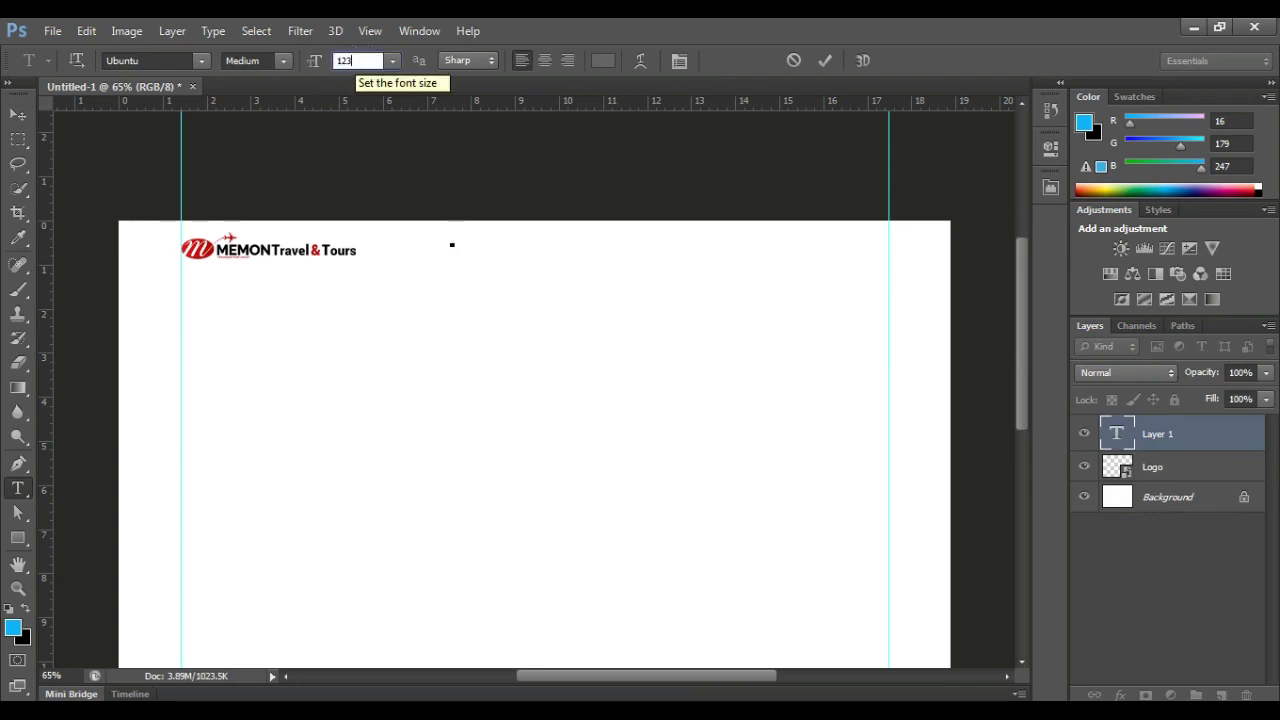
pyautogui.press('BackSpace')
pyautogui.write('3')
pyautogui.press('Return')
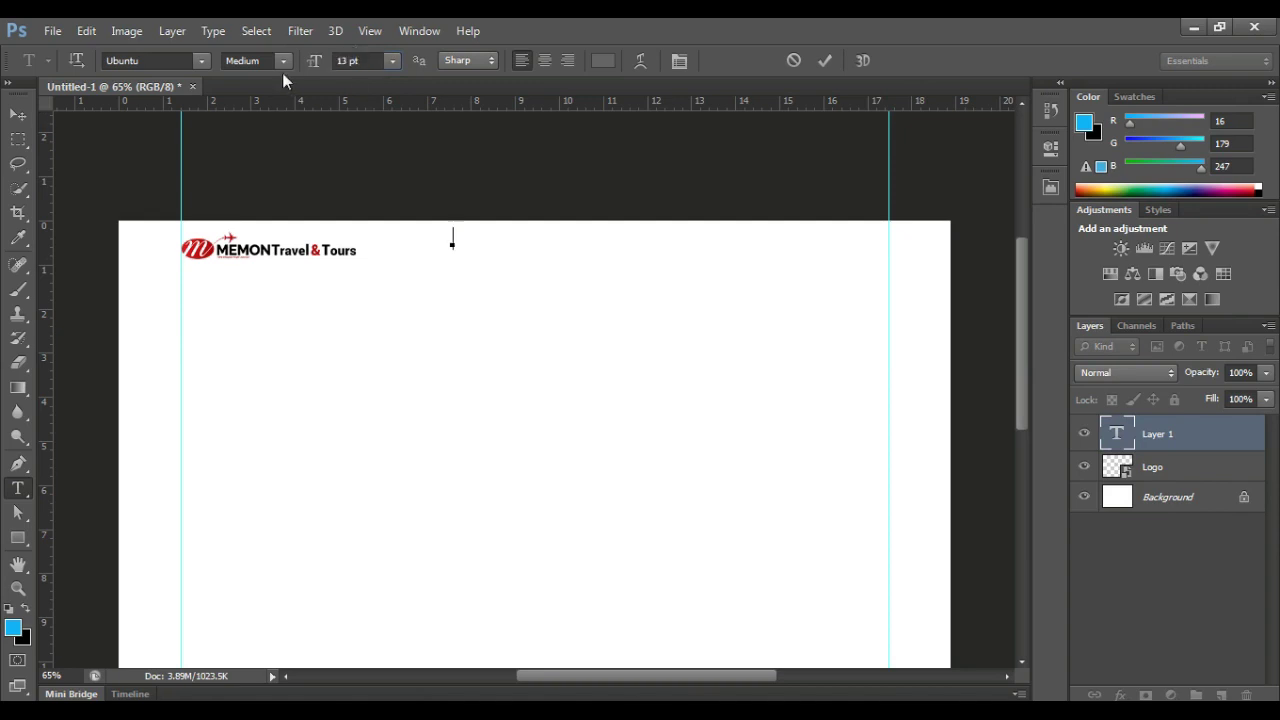
pyautogui.click(282, 62)
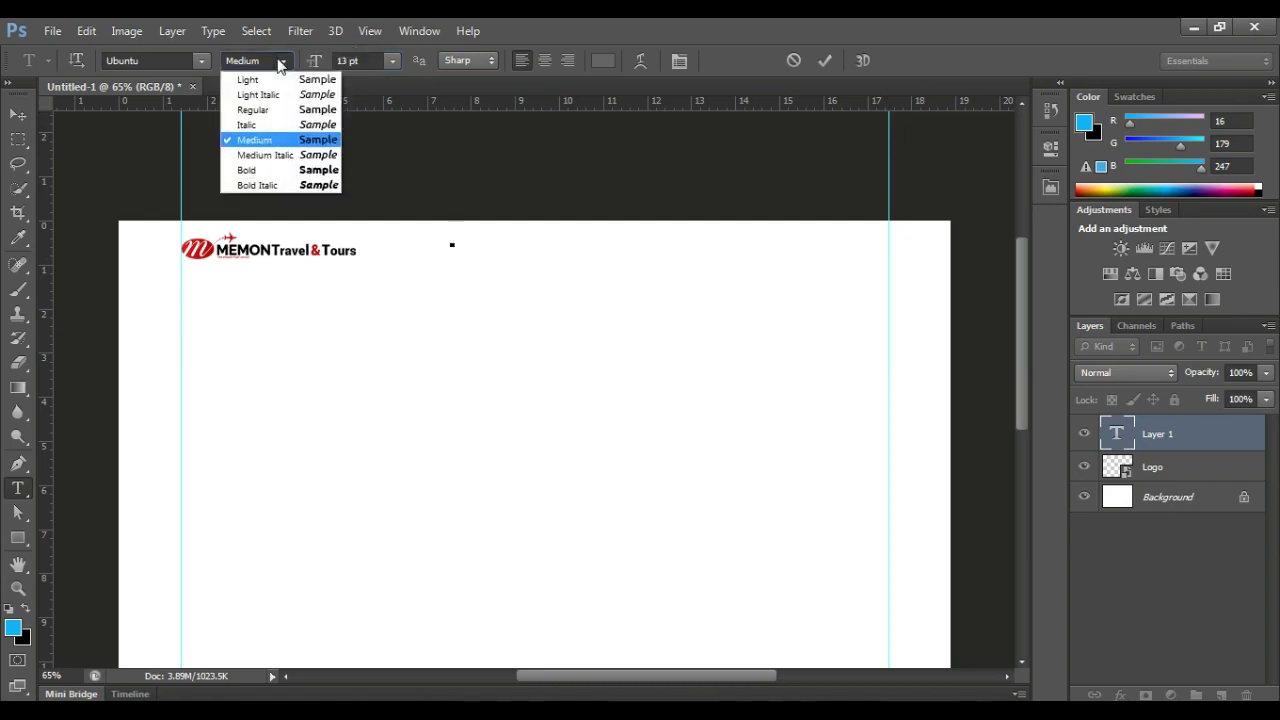
pyautogui.click(258, 125)
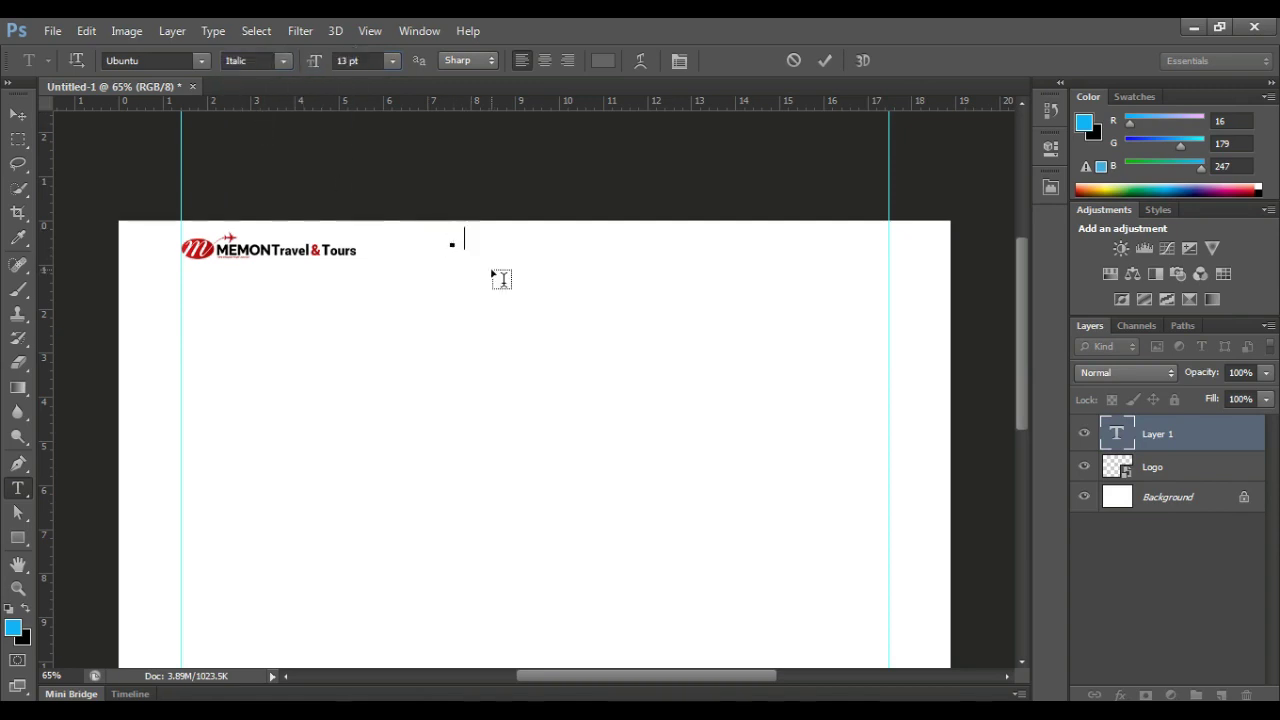
# - Type the 'Call s :-' label and reduce the text to a smaller size
pyautogui.write('Call s :-')
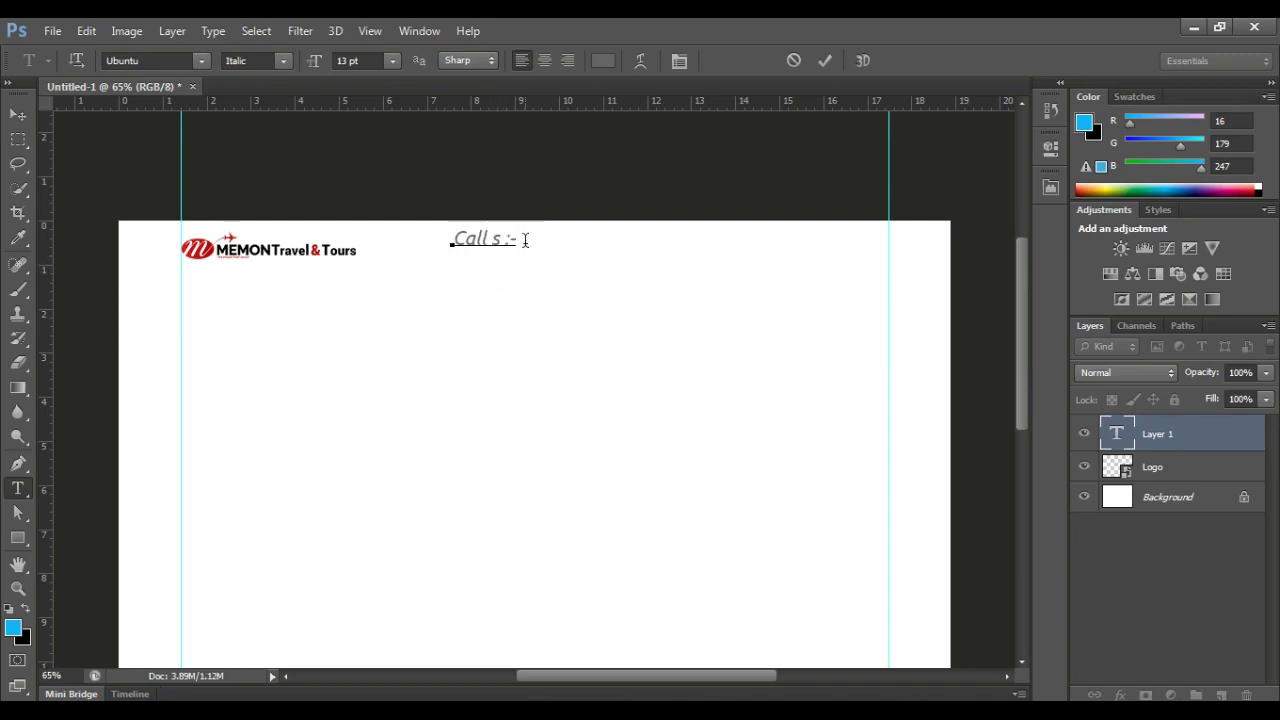
pyautogui.press('ctrl')
pyautogui.hotkey('ctrl', 'a')
pyautogui.click(350, 60)
pyautogui.write('9')
pyautogui.press('Return')
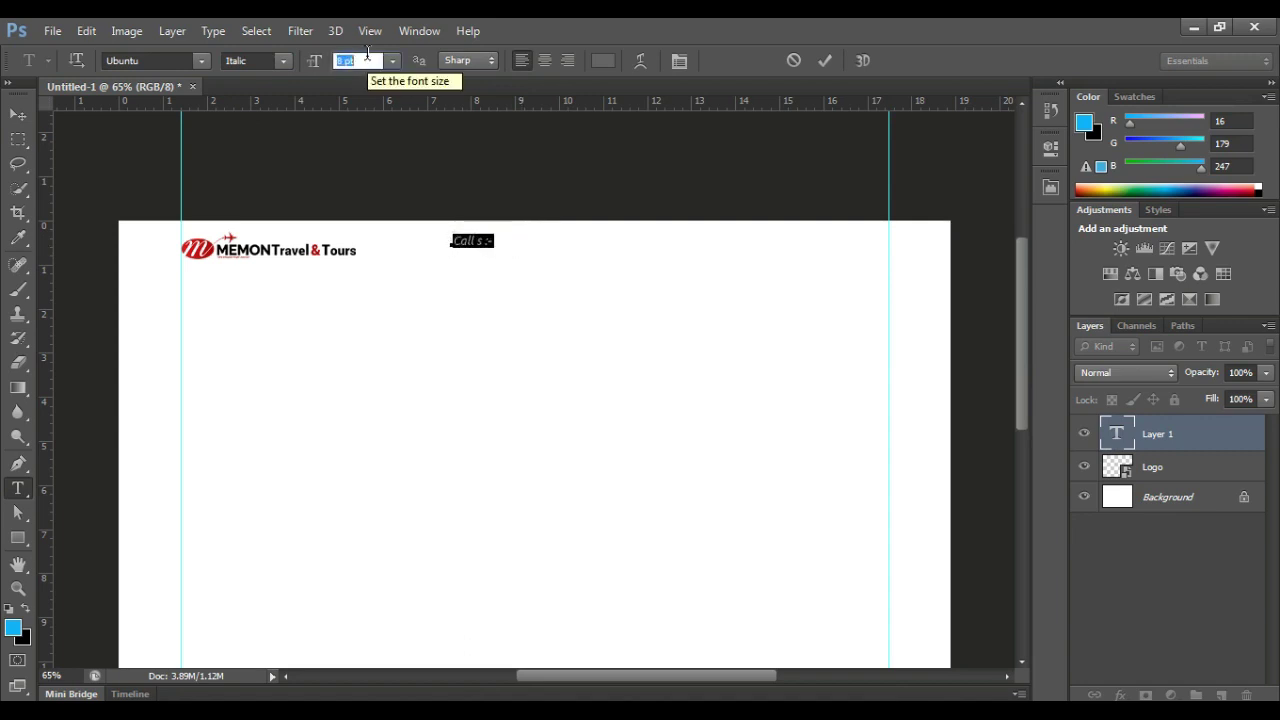
# - Add the phone number after the label and make it Bold Italic
pyautogui.click(490, 238)
pyautogui.write('+')
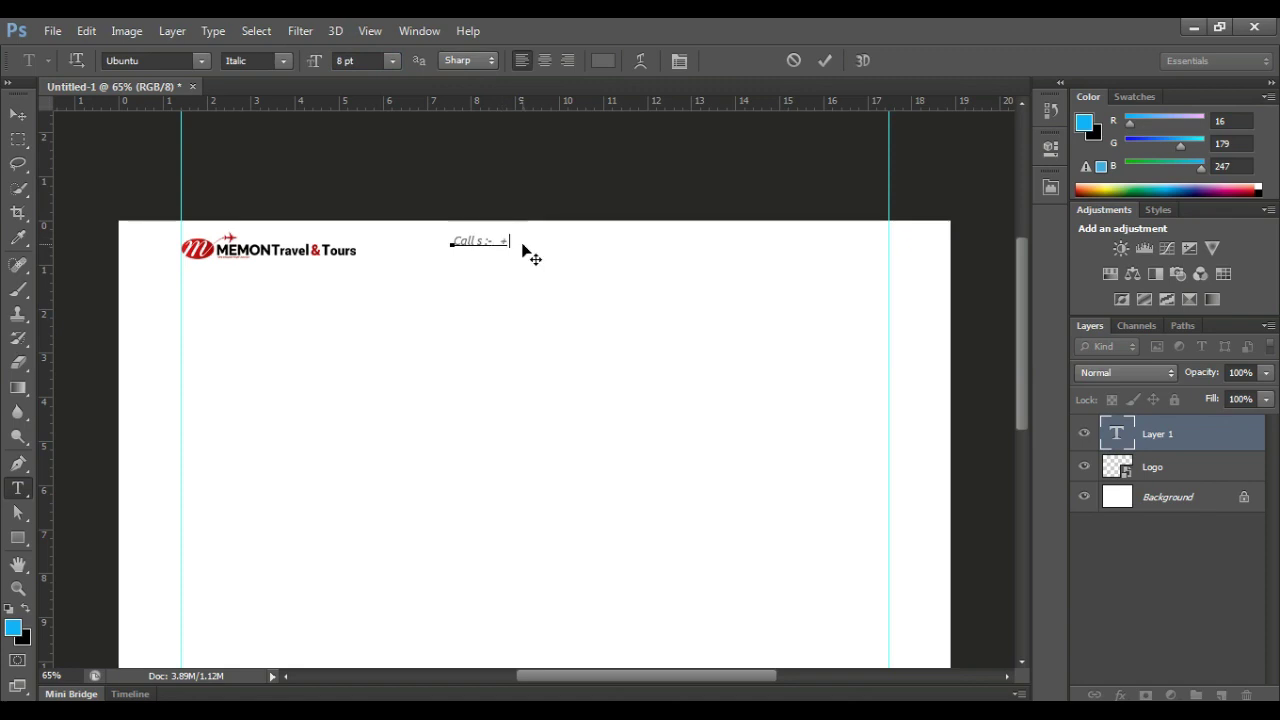
pyautogui.write('4 1234 ')
pyautogui.write('258 12341')
pyautogui.moveTo(501, 241); pyautogui.dragTo(617, 241)
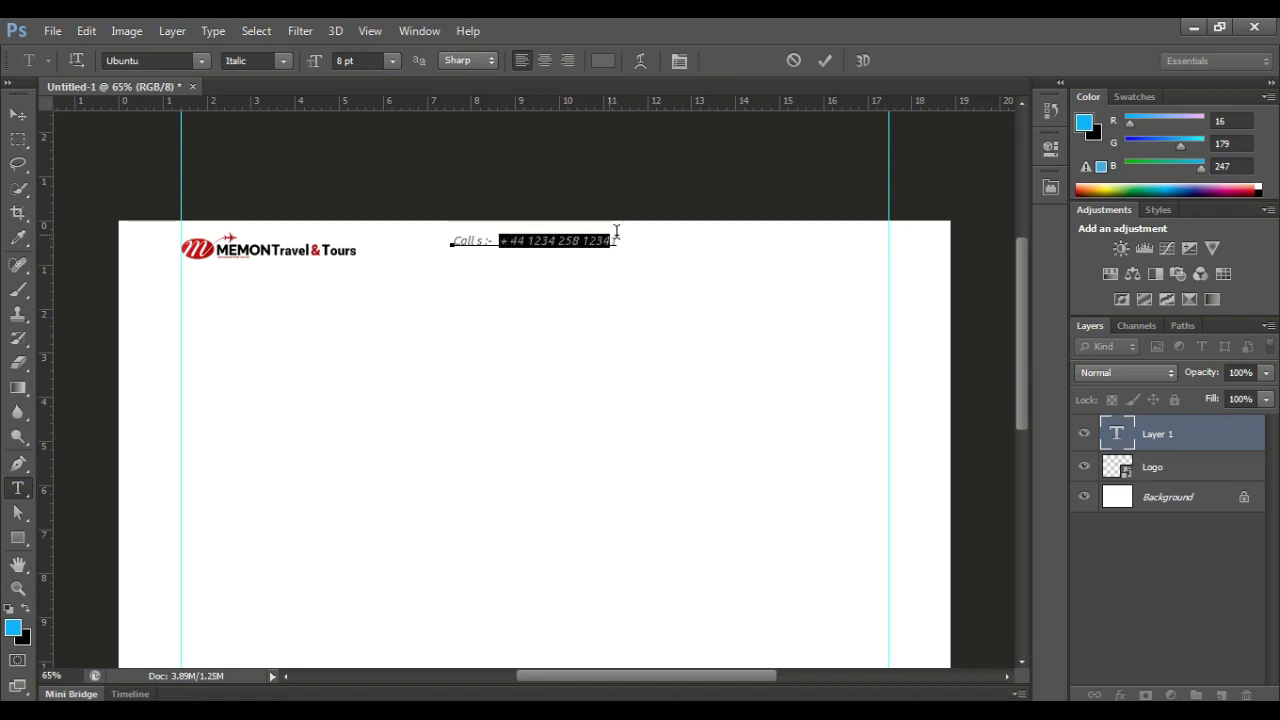
pyautogui.click(283, 61)
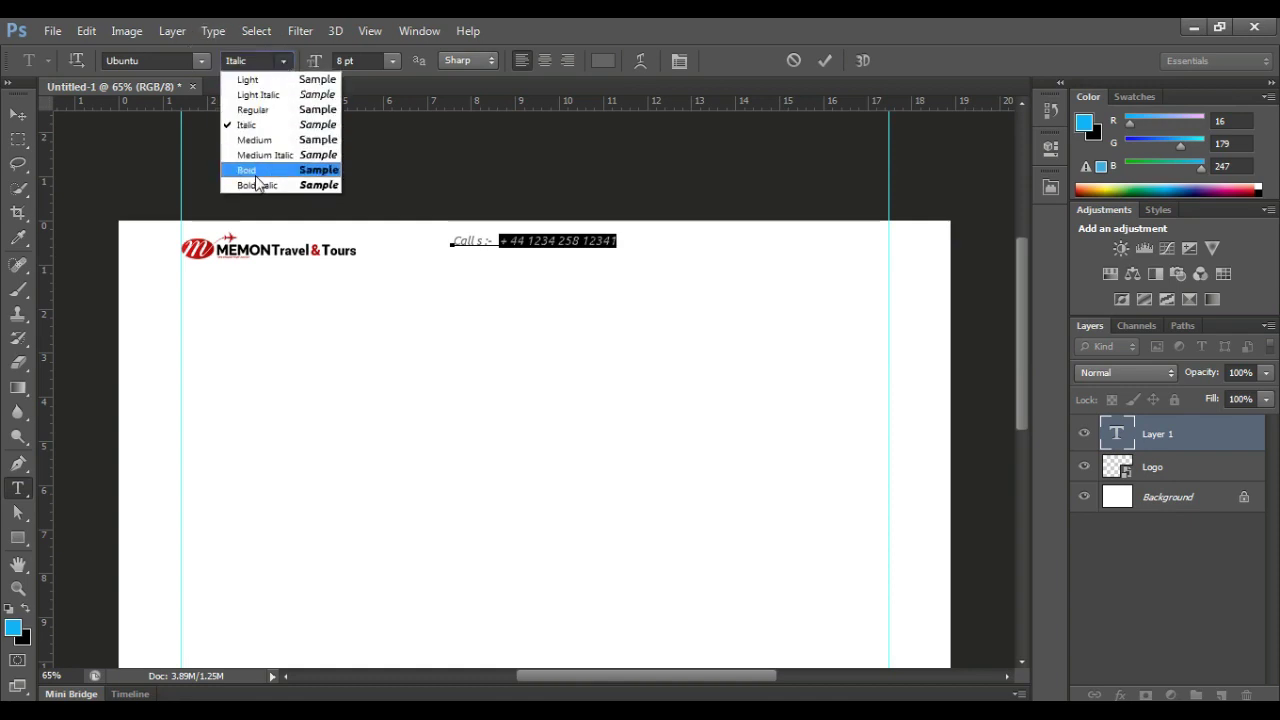
pyautogui.click(257, 185)
# - Colour the phone number dark red #871718
pyautogui.click(605, 62)
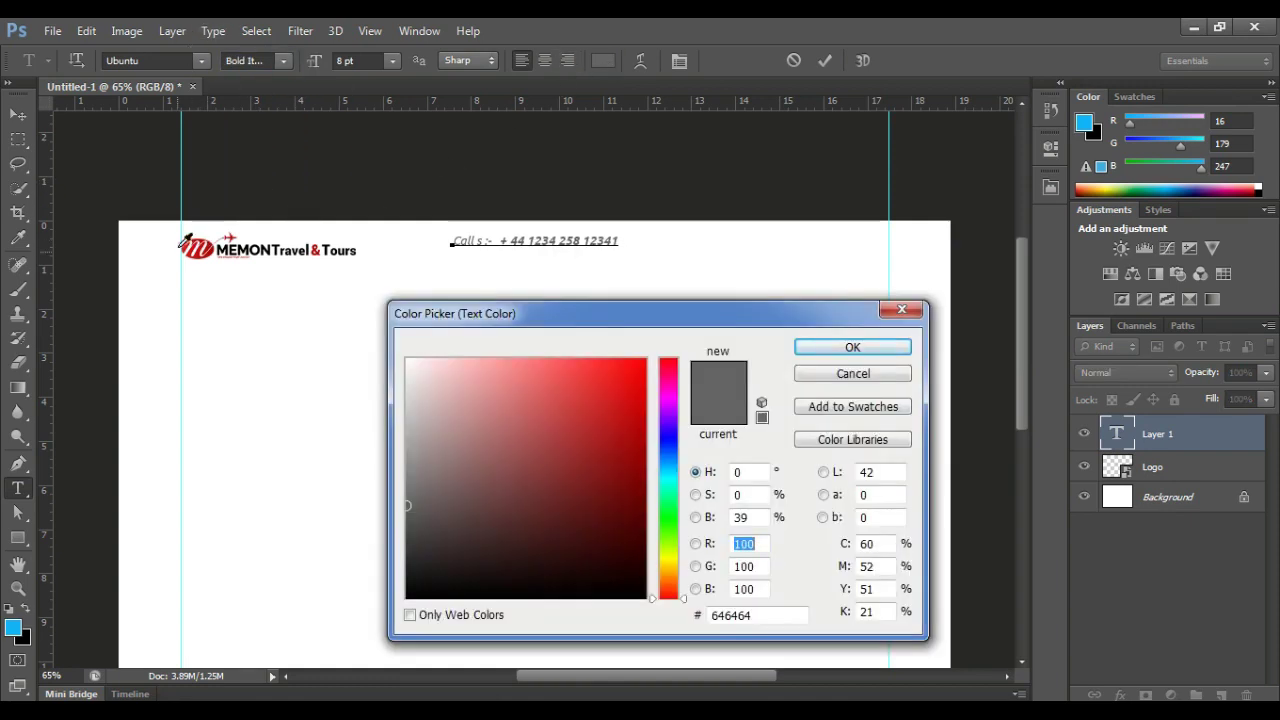
pyautogui.click(757, 617)
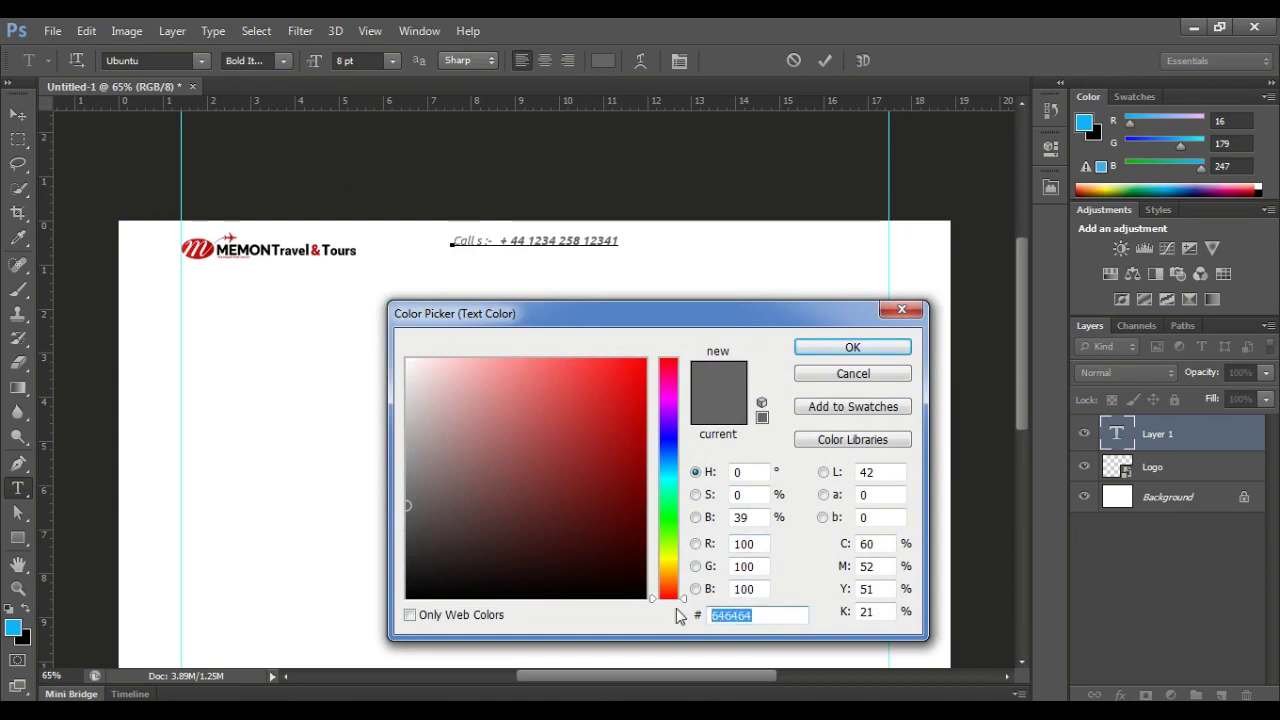
pyautogui.write('118')
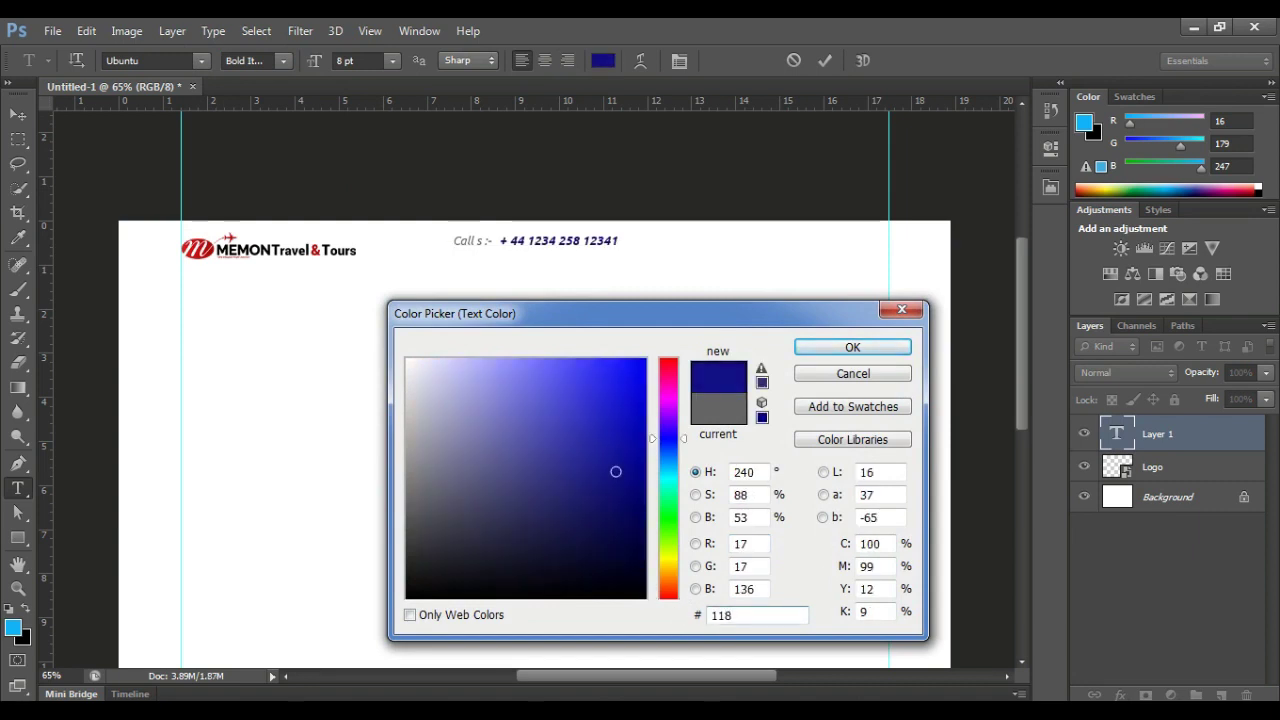
pyautogui.press('BackSpace')
pyautogui.press('BackSpace')
pyautogui.press('BackSpace')
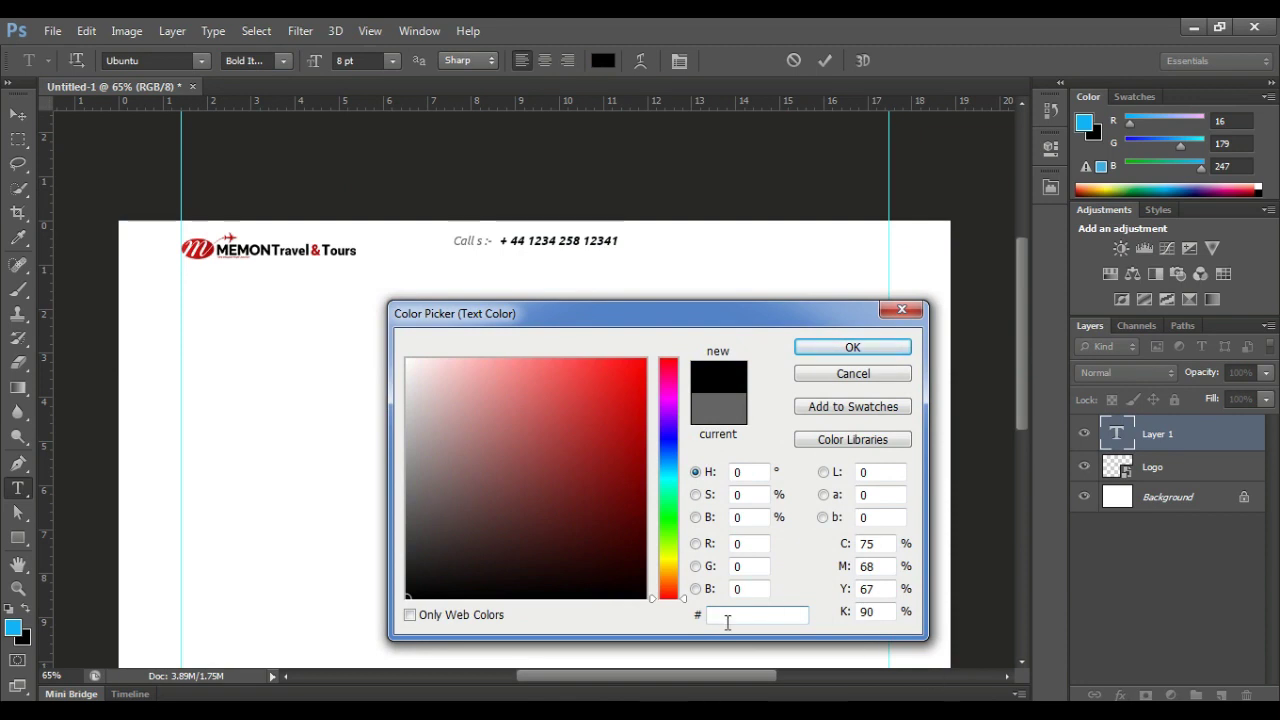
pyautogui.write('871718')
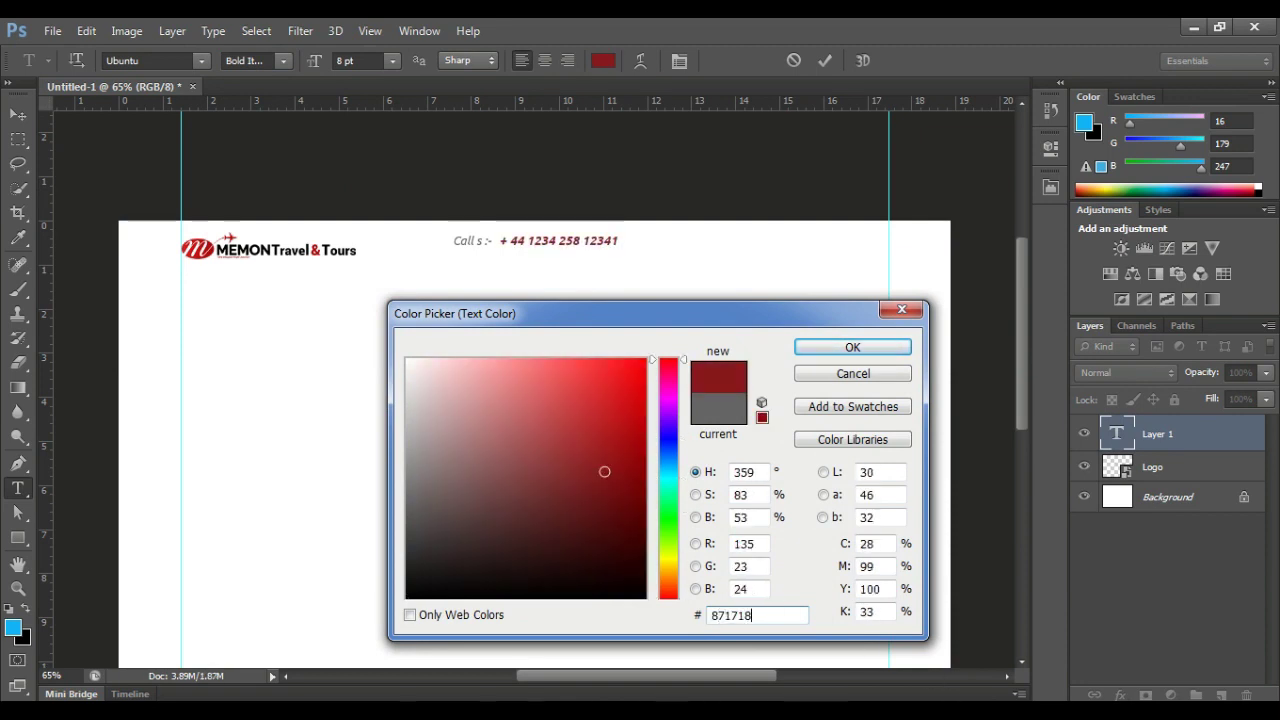
pyautogui.click(843, 350)
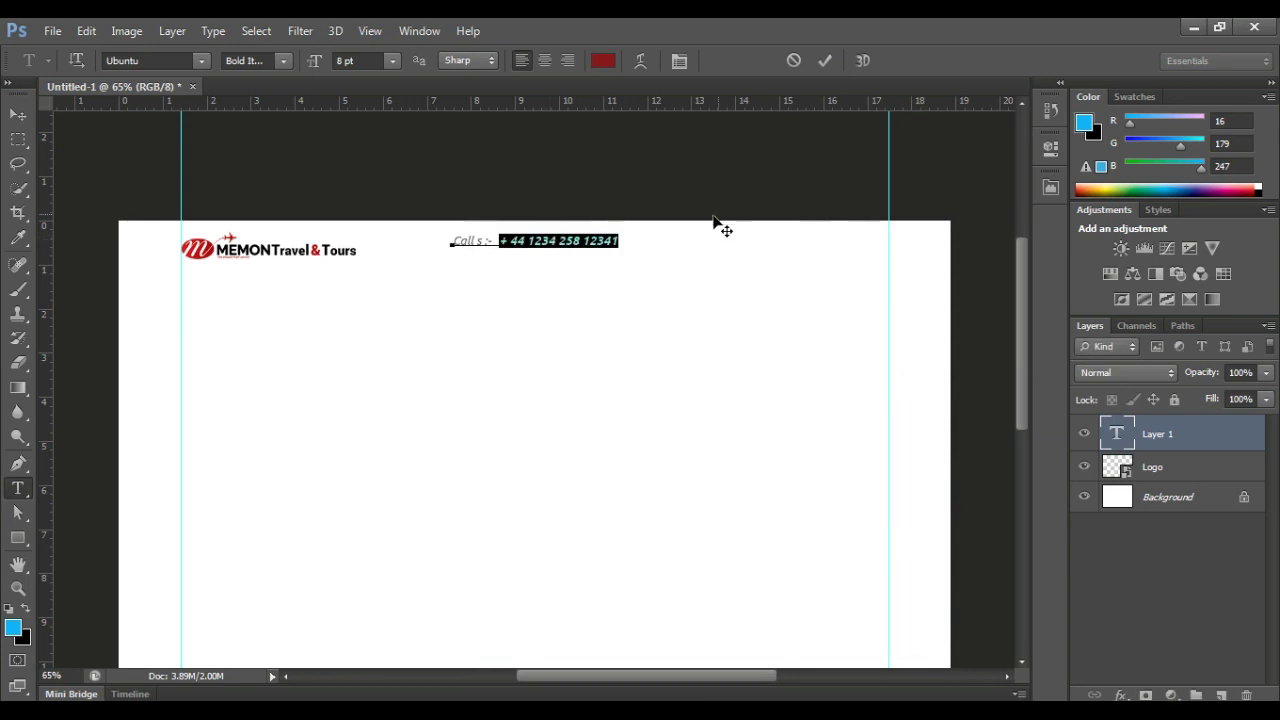
# - Colour the 'Call s :-' label grey #646464
pyautogui.hotkey('ctrl', 'a')
pyautogui.click(370, 30)
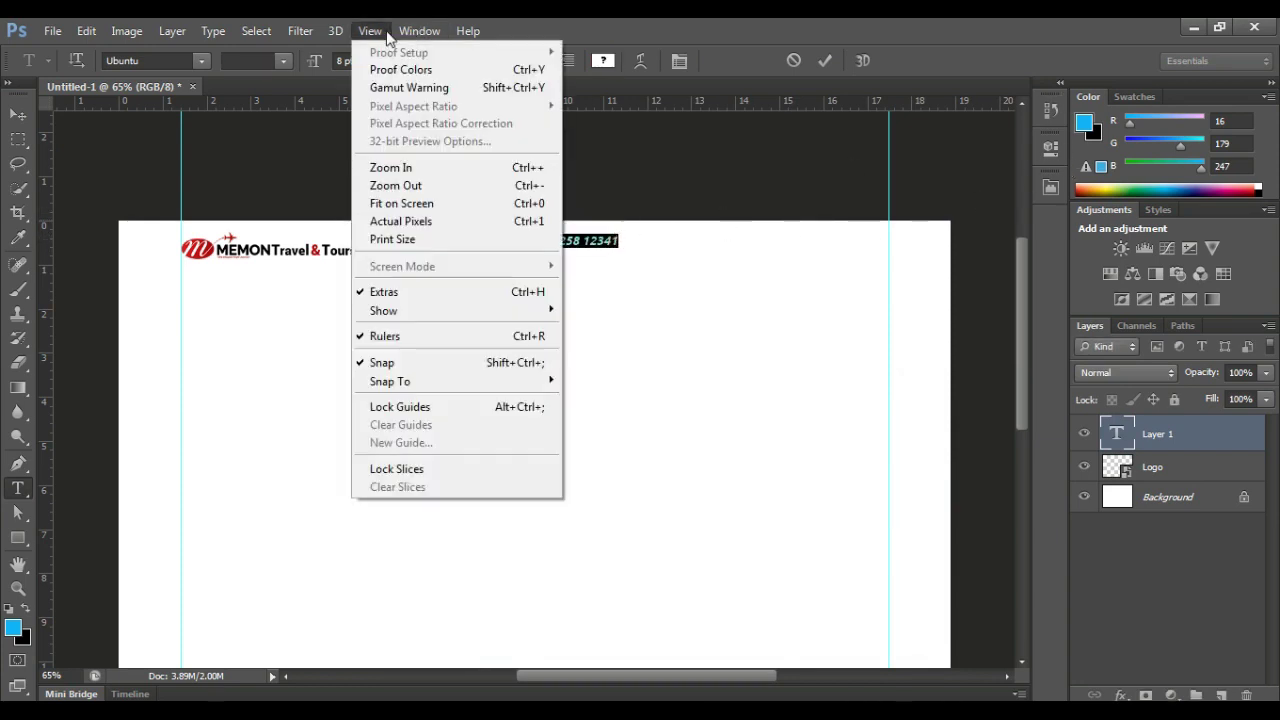
pyautogui.click(483, 209)
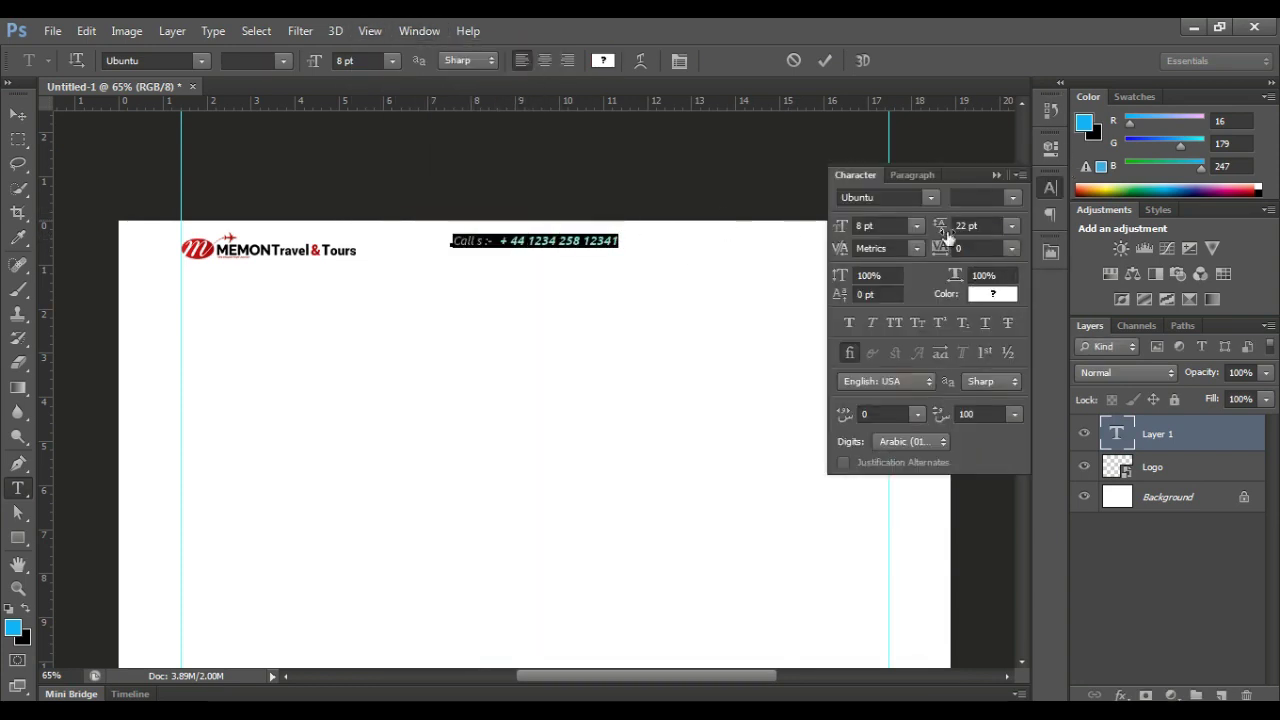
pyautogui.click(997, 176)
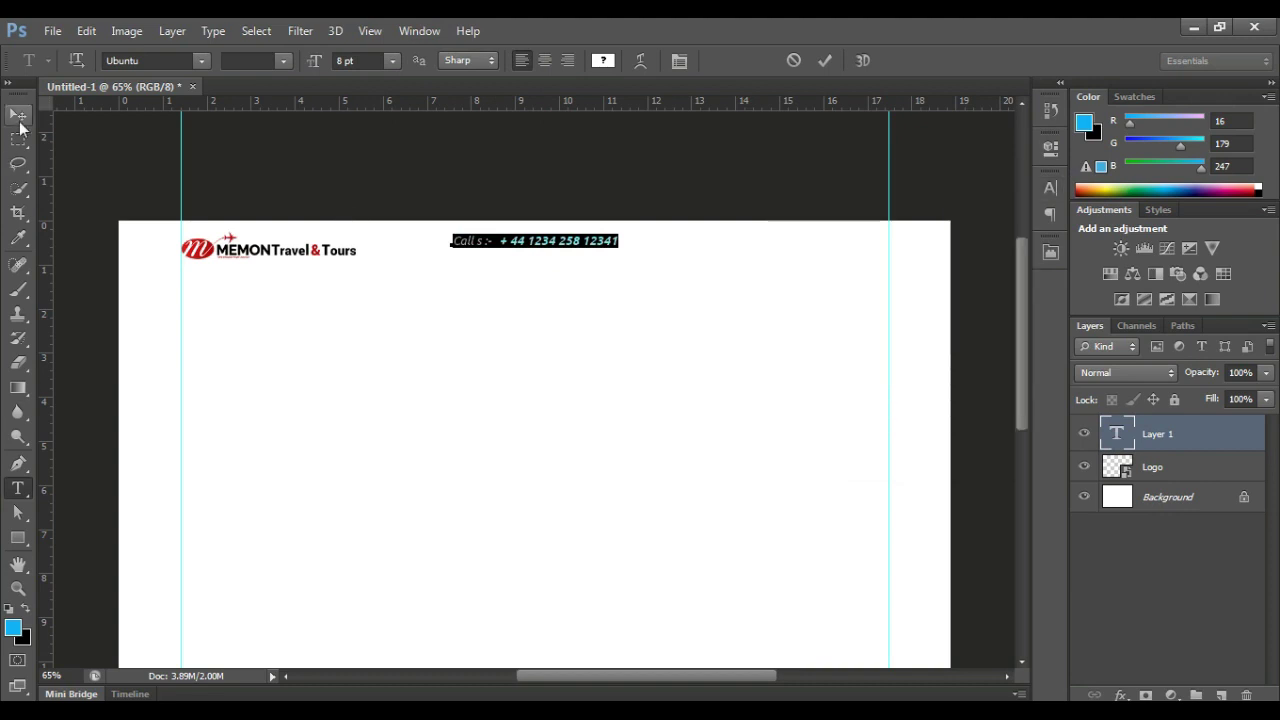
pyautogui.moveTo(491, 241); pyautogui.dragTo(455, 243)
pyautogui.click(603, 60)
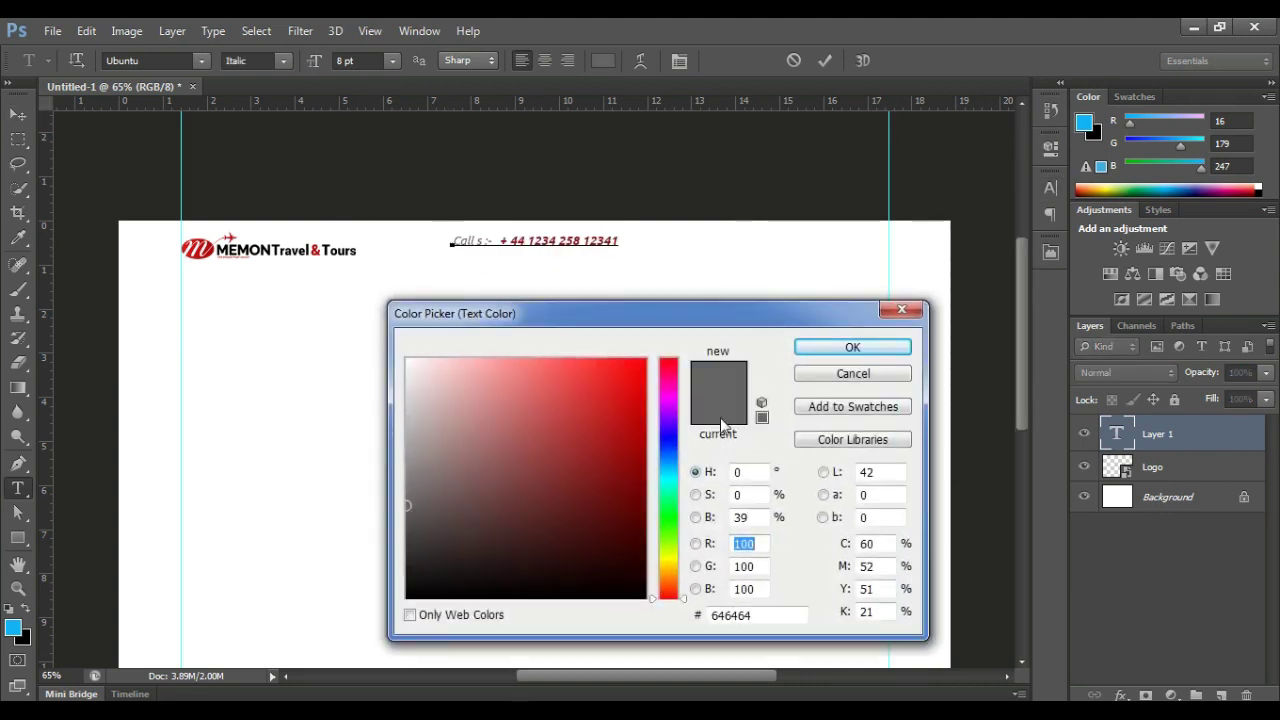
pyautogui.click(435, 392)
pyautogui.press('Return')
pyautogui.click(18, 114)
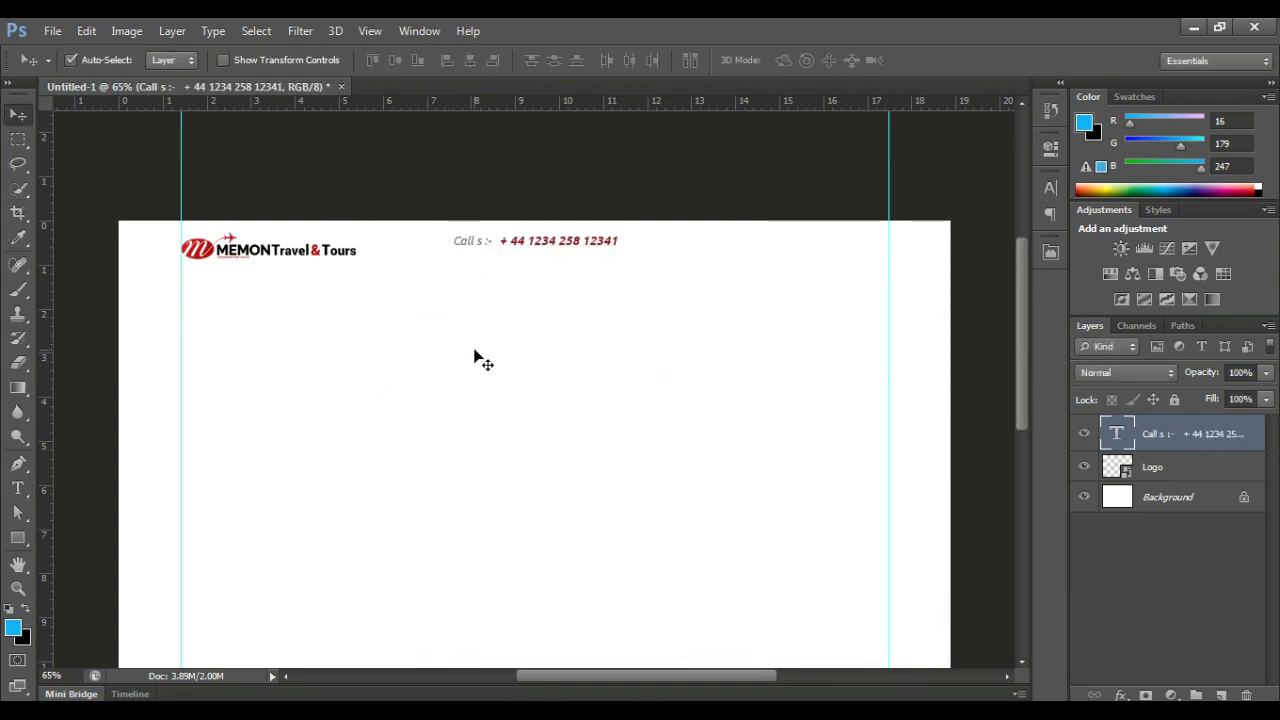
# - Insert the missing 'u' so the label reads 'Call us :-'
pyautogui.click(18, 488)
pyautogui.click(478, 242)
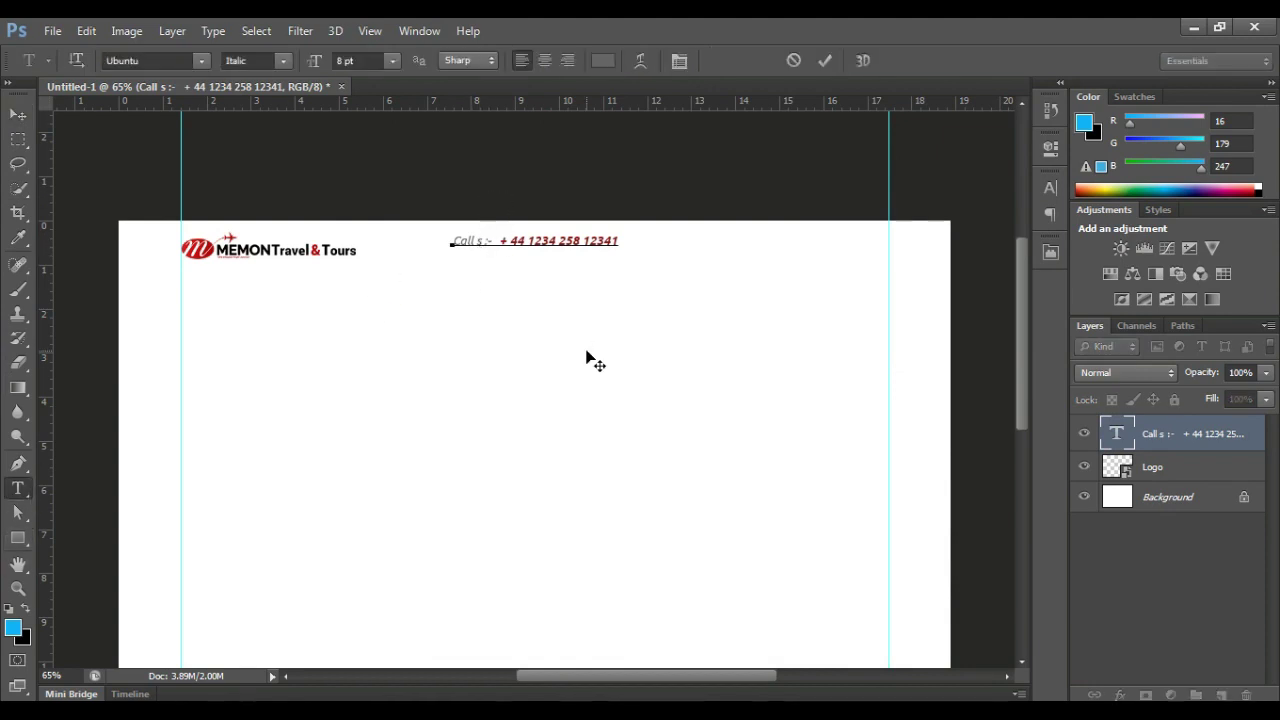
pyautogui.write('u')
pyautogui.click(18, 114)
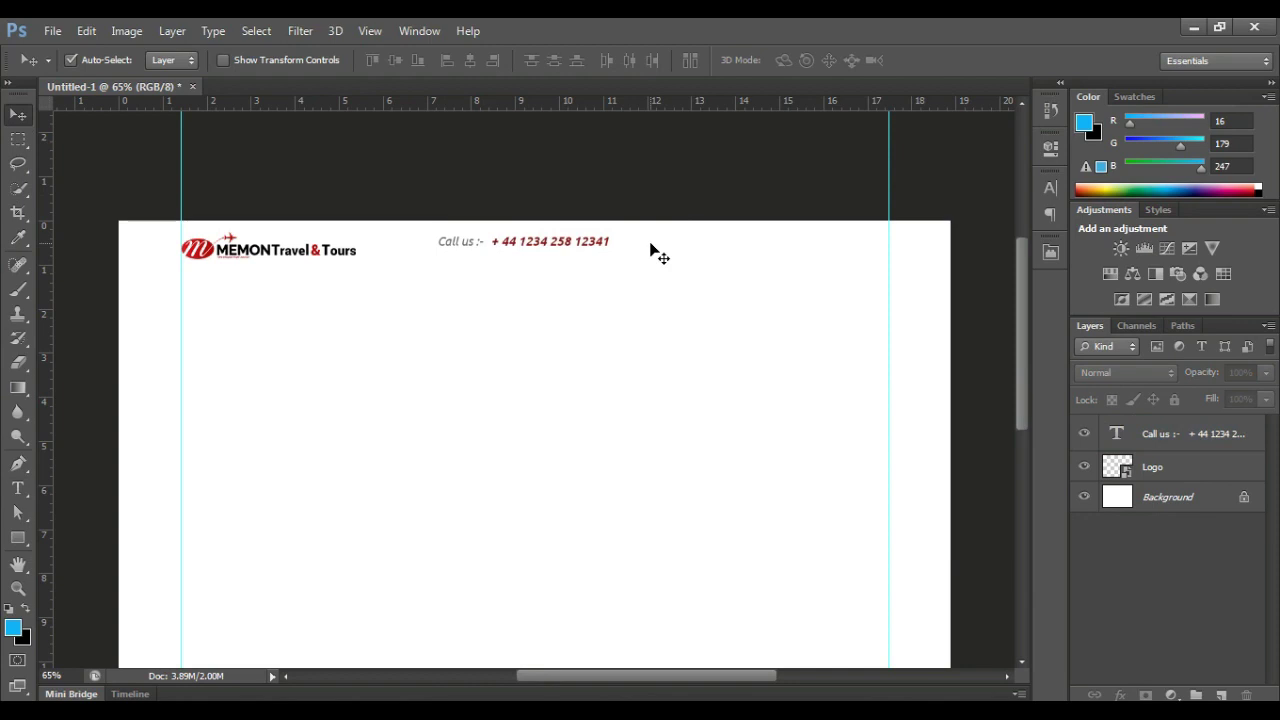
# - Type the 'About Us Rewards Customer support' menu line in Ubuntu Light
pyautogui.click(18, 488)
pyautogui.click(379, 373)
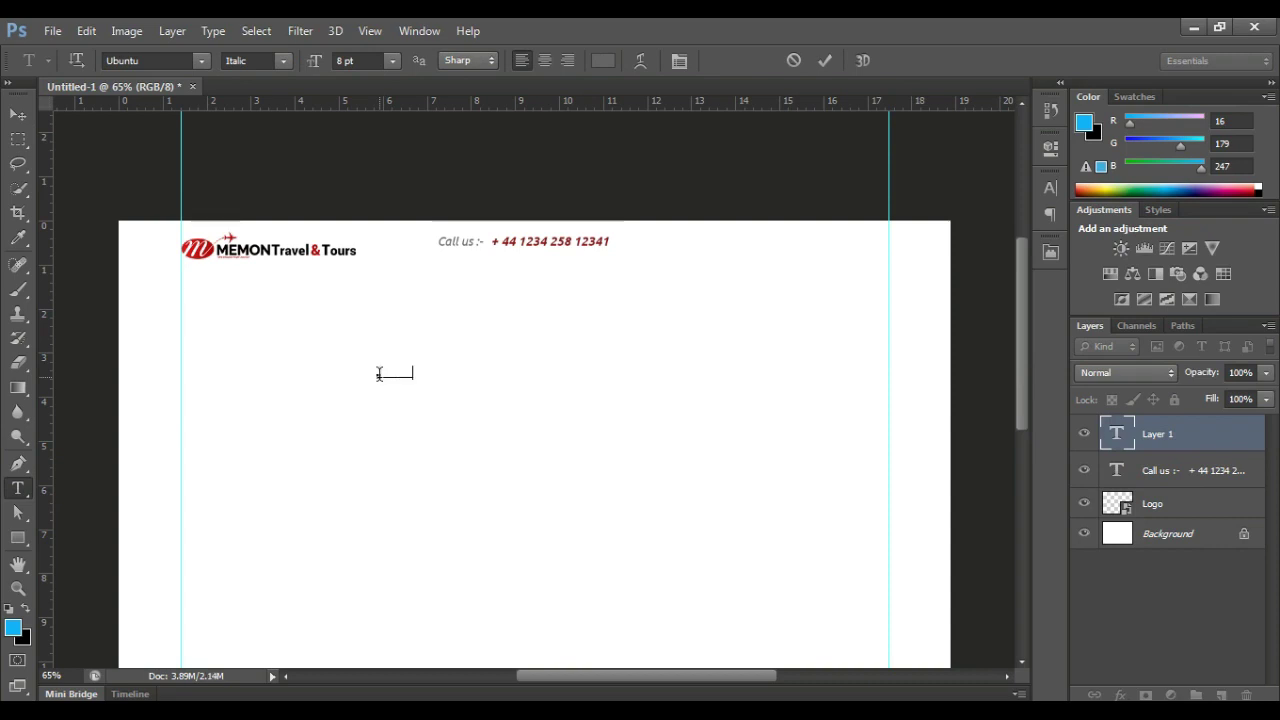
pyautogui.write('About Us        Rewards        Customer support')
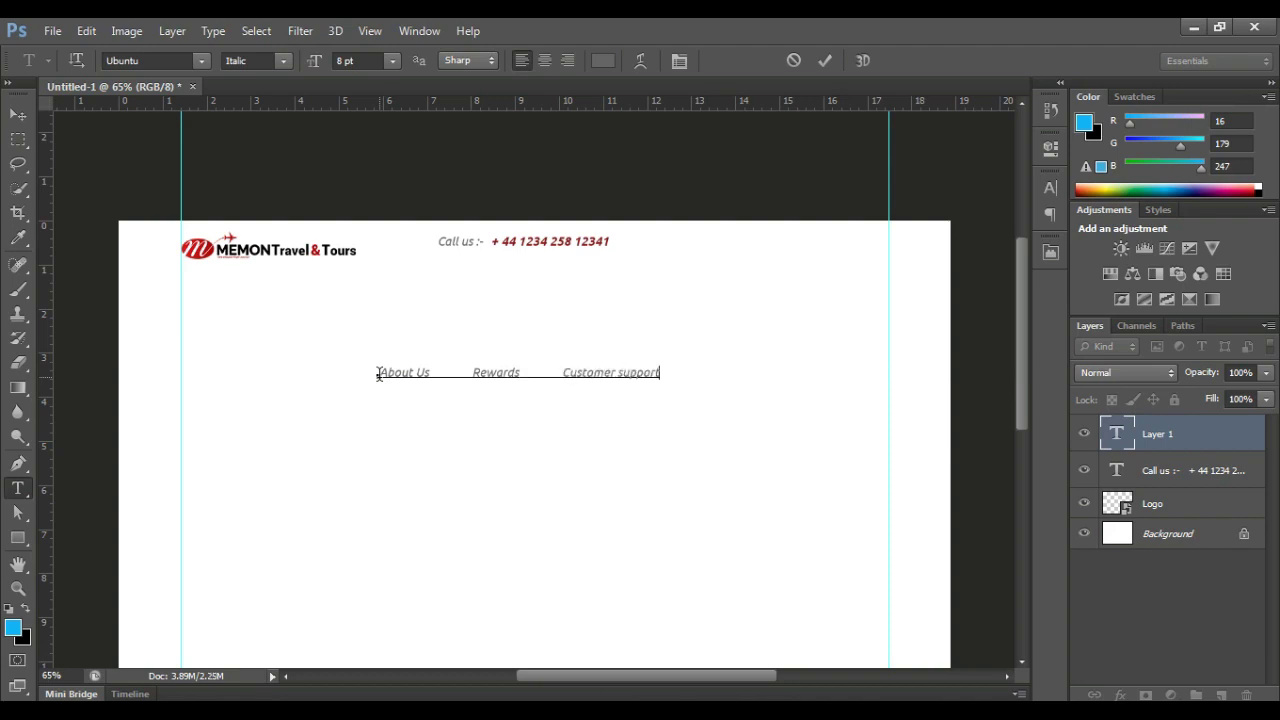
pyautogui.hotkey('ctrl', 'a')
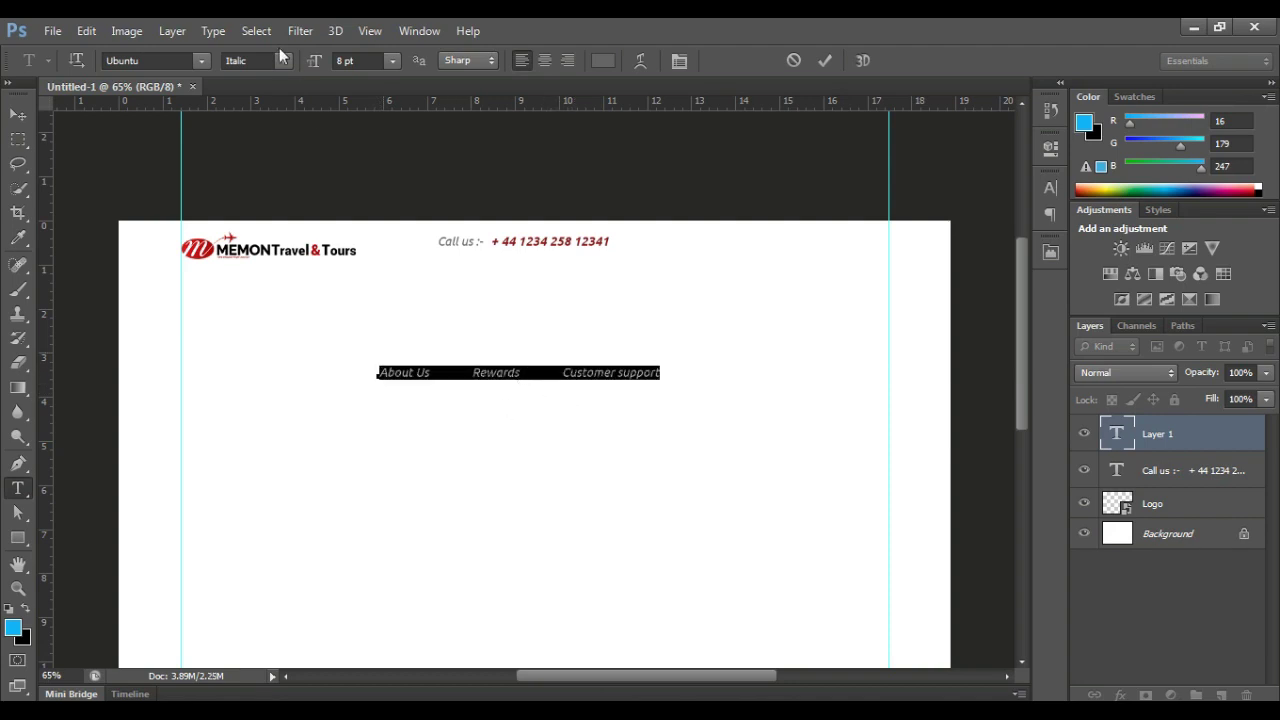
pyautogui.click(284, 60)
pyautogui.click(273, 84)
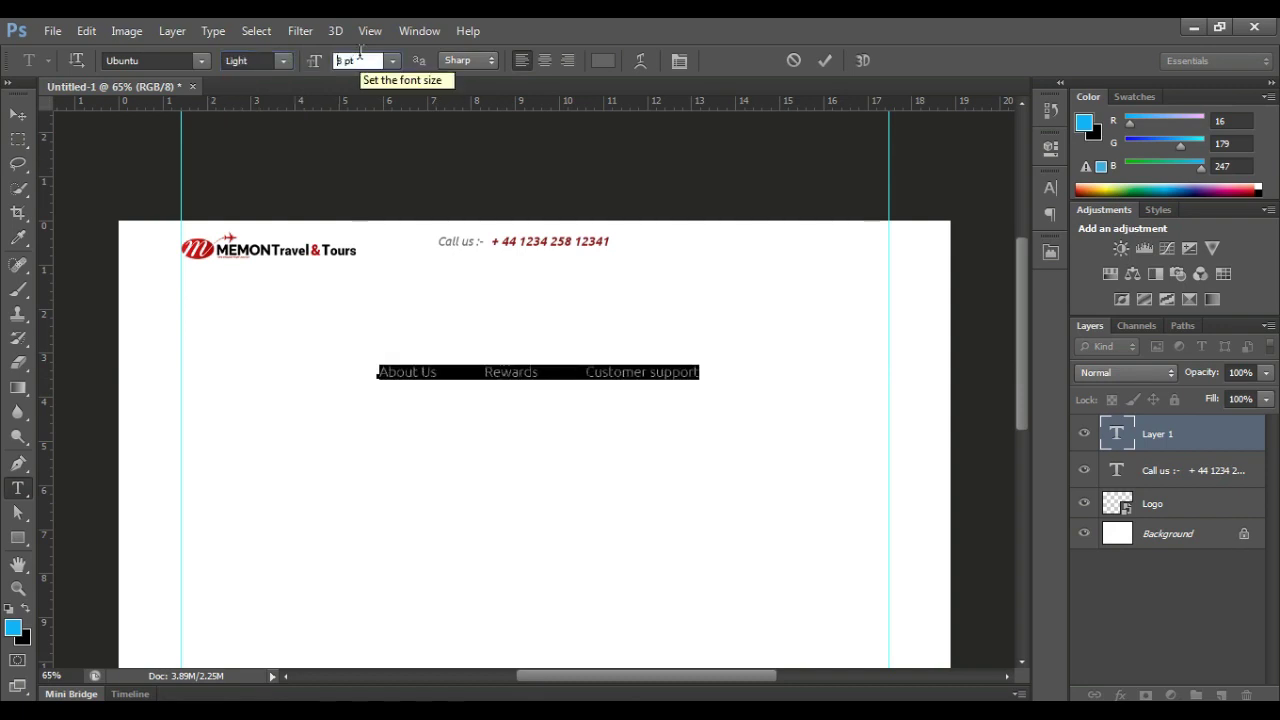
pyautogui.click(18, 114)
# - Move the menu line up into the header beside the Call us line
pyautogui.moveTo(538, 249); pyautogui.dragTo(543, 251)
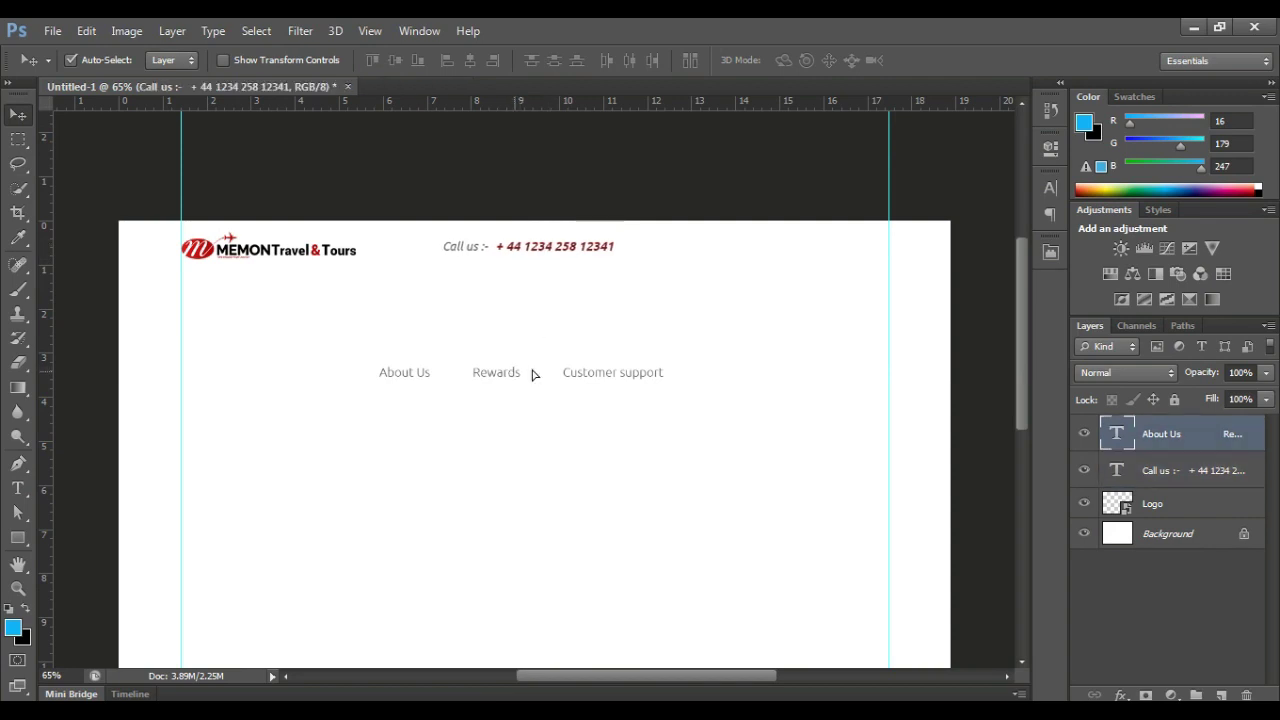
pyautogui.moveTo(531, 371); pyautogui.dragTo(751, 257)
pyautogui.moveTo(512, 248); pyautogui.dragTo(484, 251)
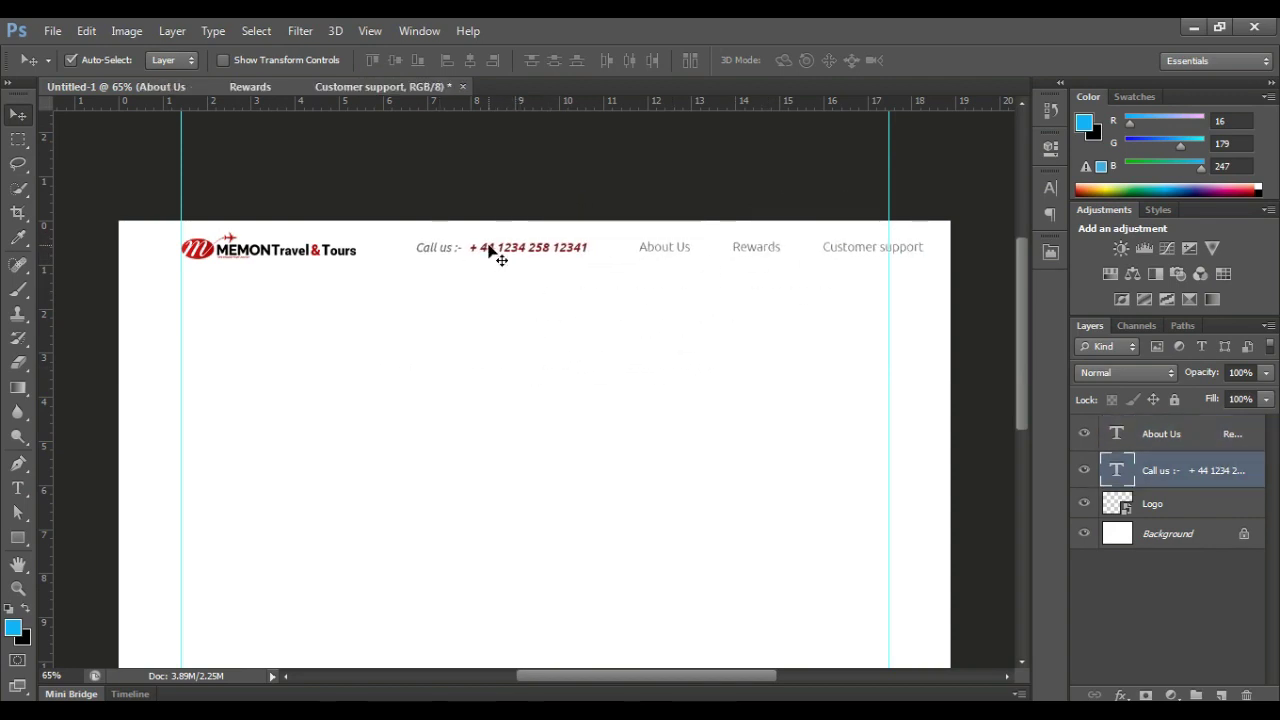
pyautogui.moveTo(655, 250)
pyautogui.mouseDown()
pyautogui.moveTo(624, 241)
pyautogui.moveTo(630, 253)
pyautogui.mouseUp()
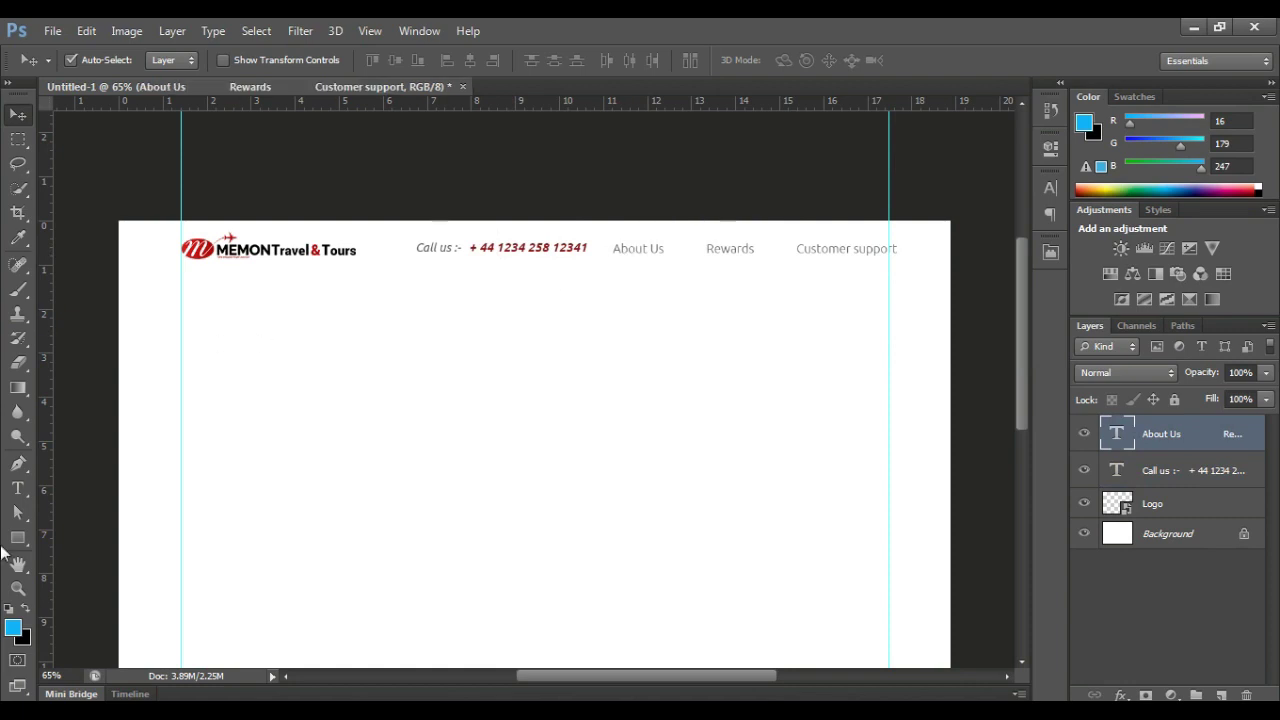
# - Remove the extra spaces between the menu items
pyautogui.press('t')
pyautogui.click(690, 250)
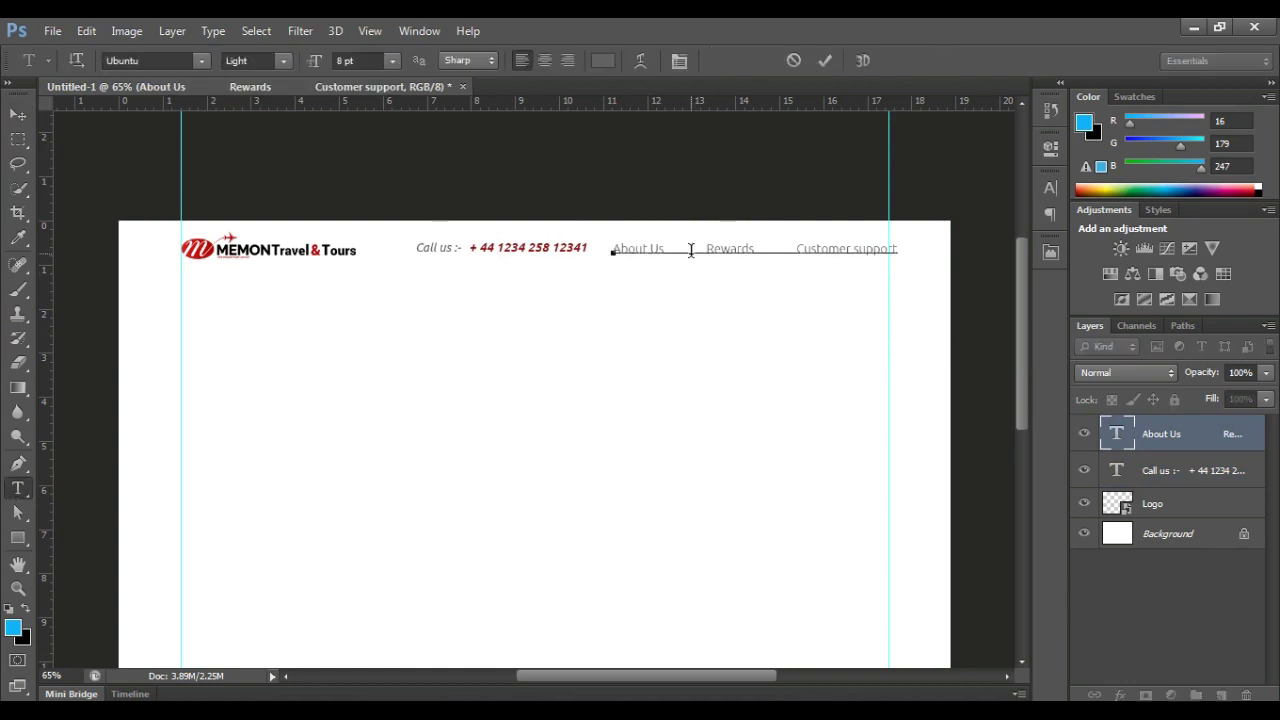
pyautogui.press('Delete')
pyautogui.press('Delete')
pyautogui.press('Delete')
pyautogui.press('Delete')
pyautogui.press('Delete')
pyautogui.press('Delete')
pyautogui.click(748, 250)
pyautogui.press('Delete')
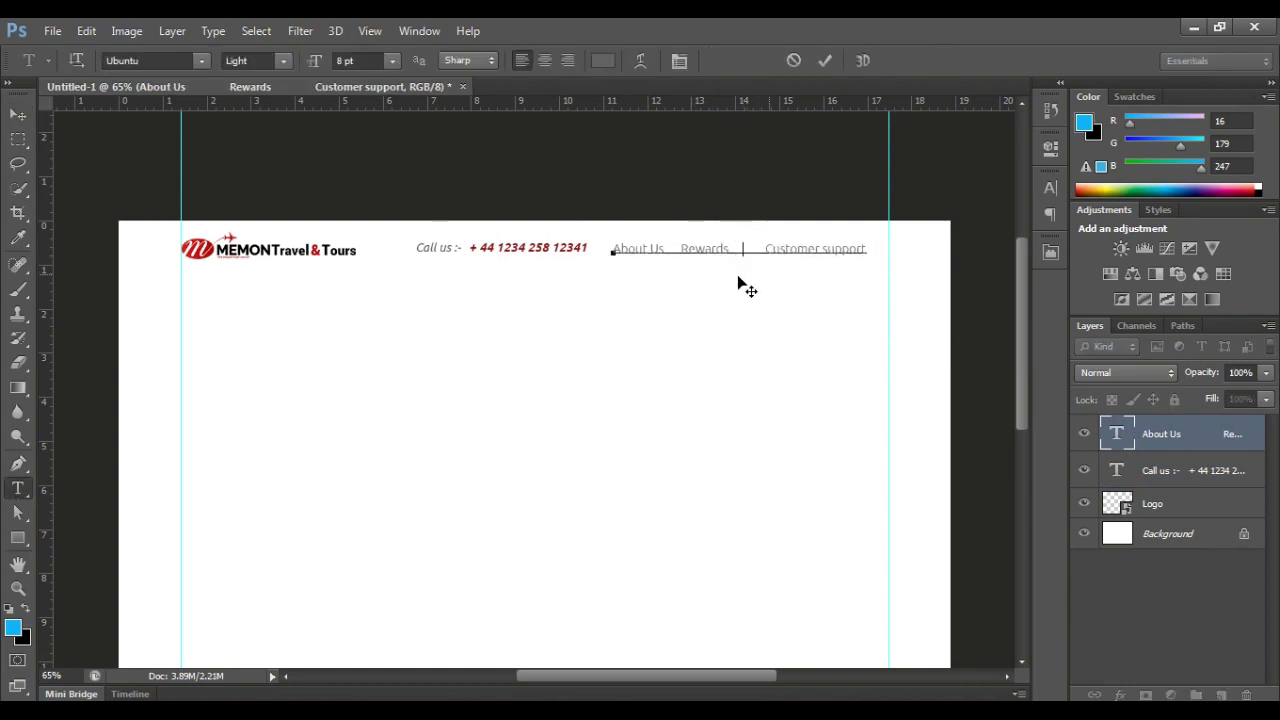
pyautogui.press('Delete')
pyautogui.press('Delete')
pyautogui.press('Delete')
pyautogui.press('Delete')
pyautogui.press('Delete')
pyautogui.press('Delete')
pyautogui.hotkey('ctrl', 'Return')
# - Nudge the logo, Call us line and menu line into alignment
pyautogui.press('v')
pyautogui.scroll(2, 551, 265)
pyautogui.scroll(-1, 512, 240)
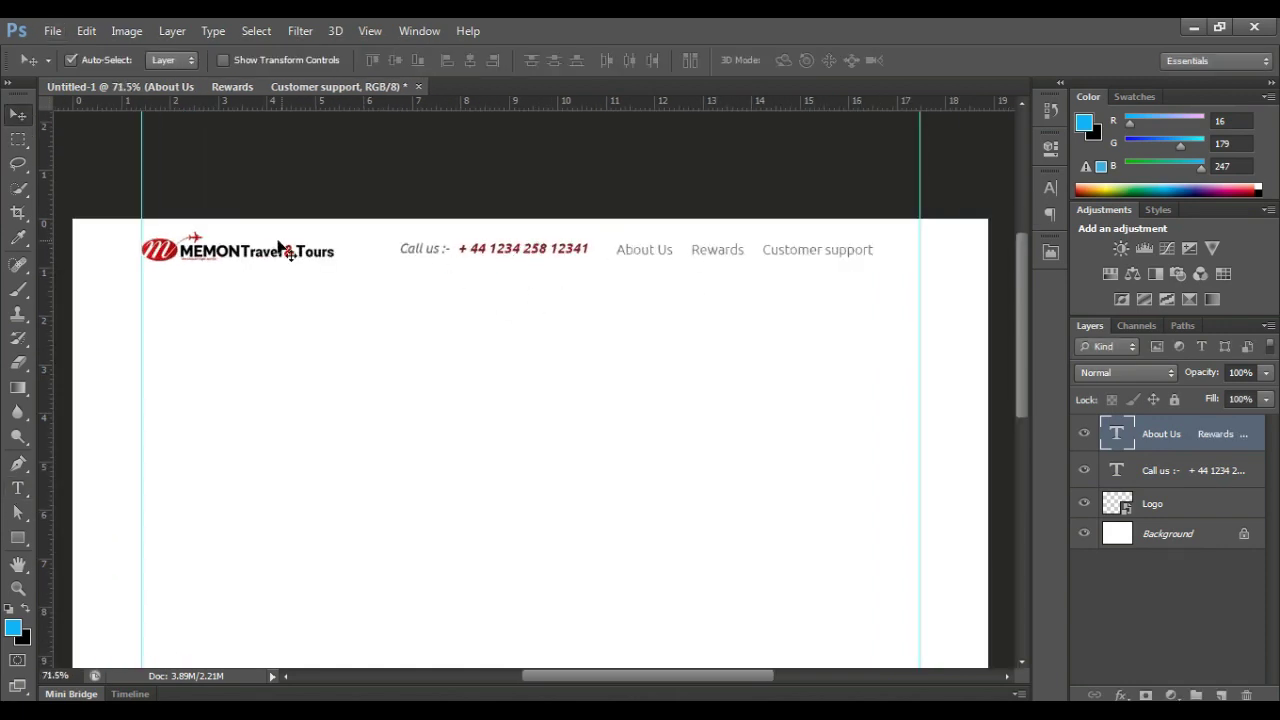
pyautogui.moveTo(166, 254); pyautogui.dragTo(166, 250)
pyautogui.click(473, 249)
pyautogui.moveTo(484, 258); pyautogui.dragTo(475, 258)
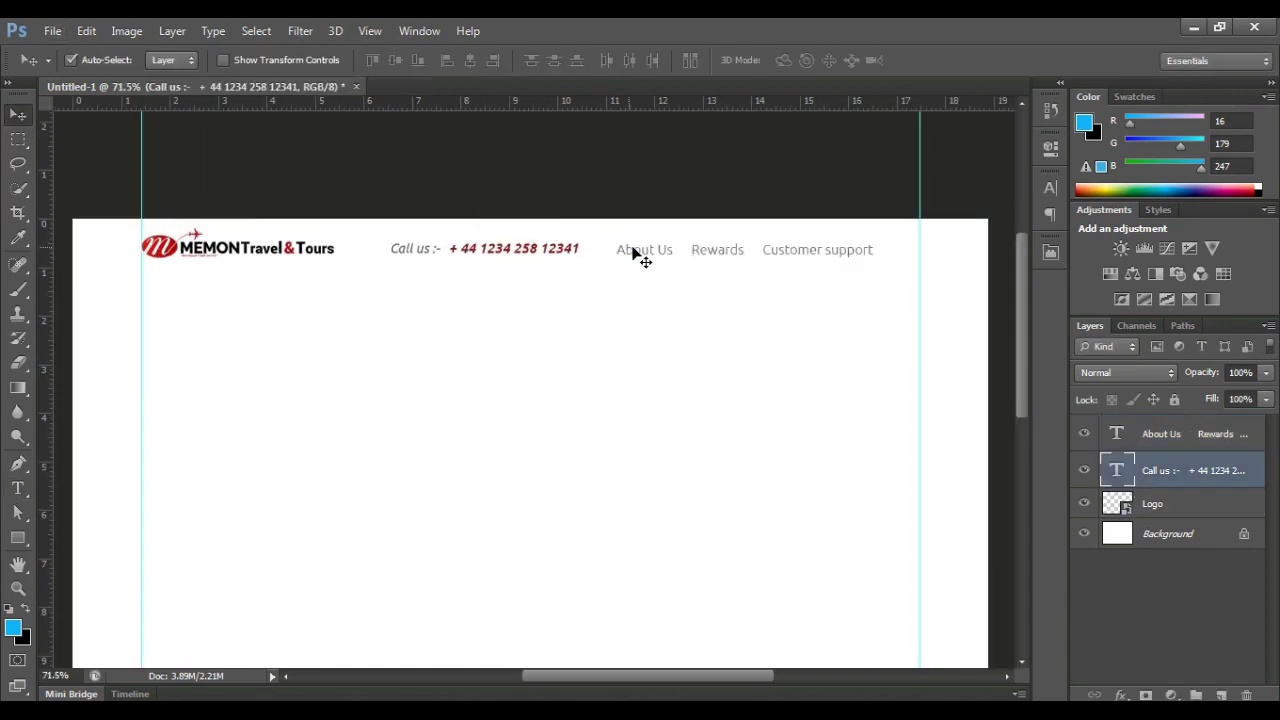
pyautogui.moveTo(634, 251); pyautogui.dragTo(628, 251)
# - Reduce the menu line's font size
pyautogui.press('t')
pyautogui.click(684, 250)
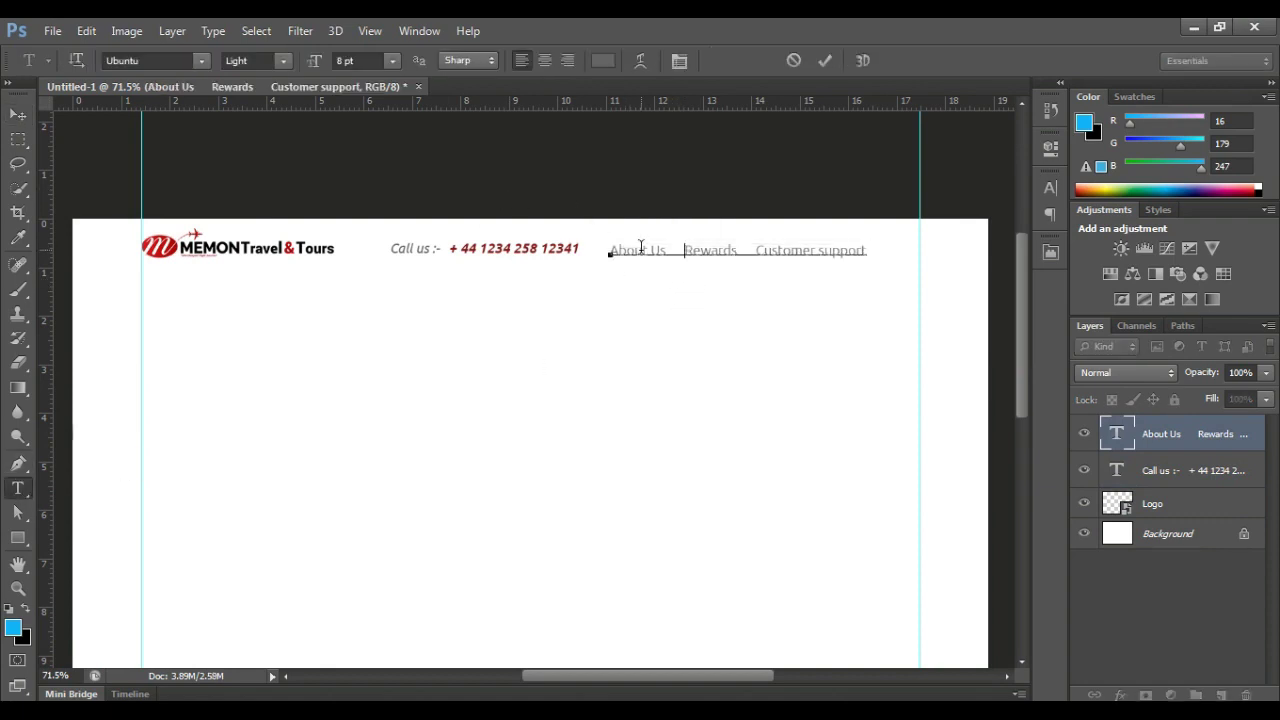
pyautogui.hotkey('ctrl', 'a')
pyautogui.click(357, 61)
pyautogui.scroll(-2, 357, 61)
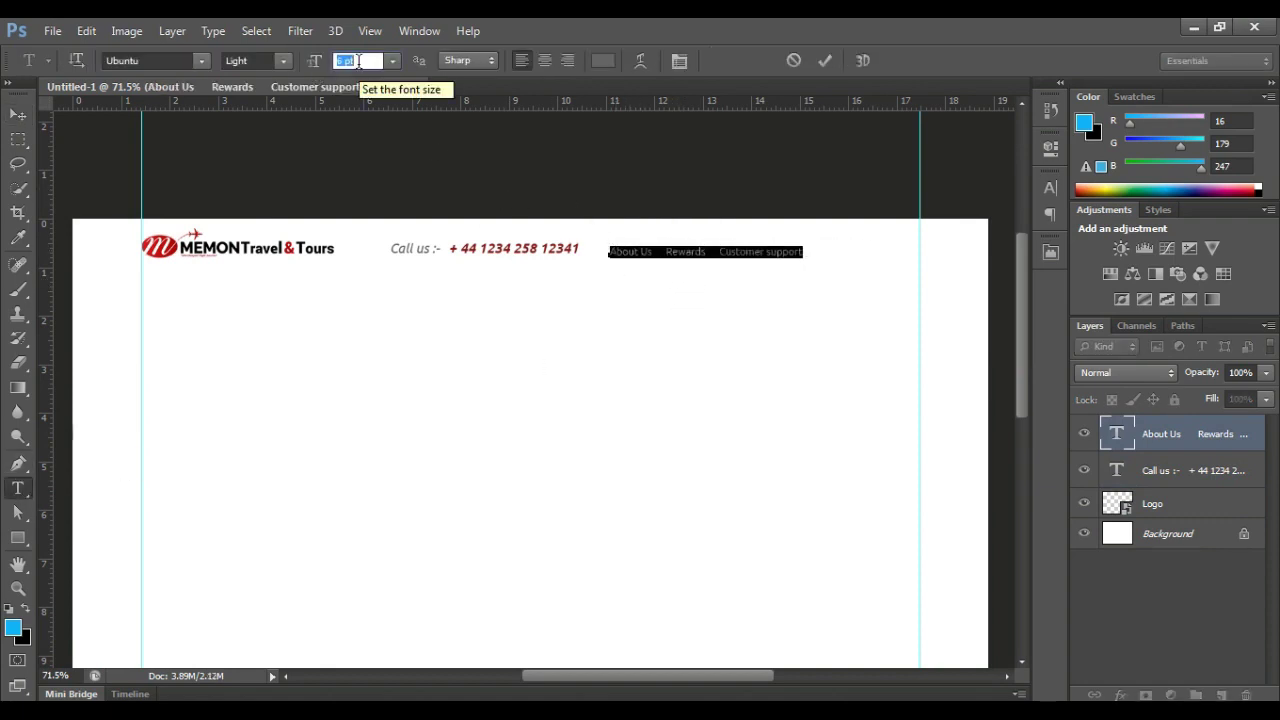
pyautogui.hotkey('ctrl', 'Return')
# - Shrink the Call us line slightly and reposition it right beside the menu
pyautogui.click(470, 248)
pyautogui.hotkey('ctrl', 'a')
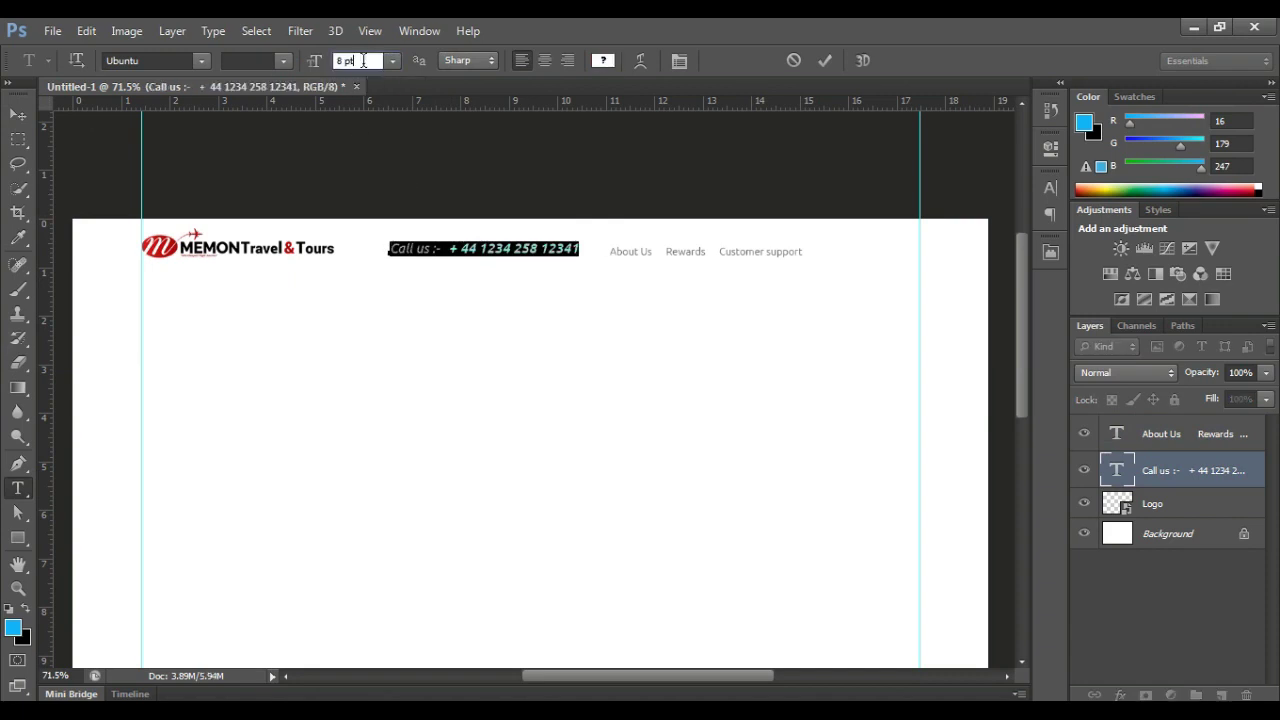
pyautogui.scroll(-1, 363, 61)
pyautogui.click(18, 114)
pyautogui.moveTo(461, 257); pyautogui.dragTo(506, 252)
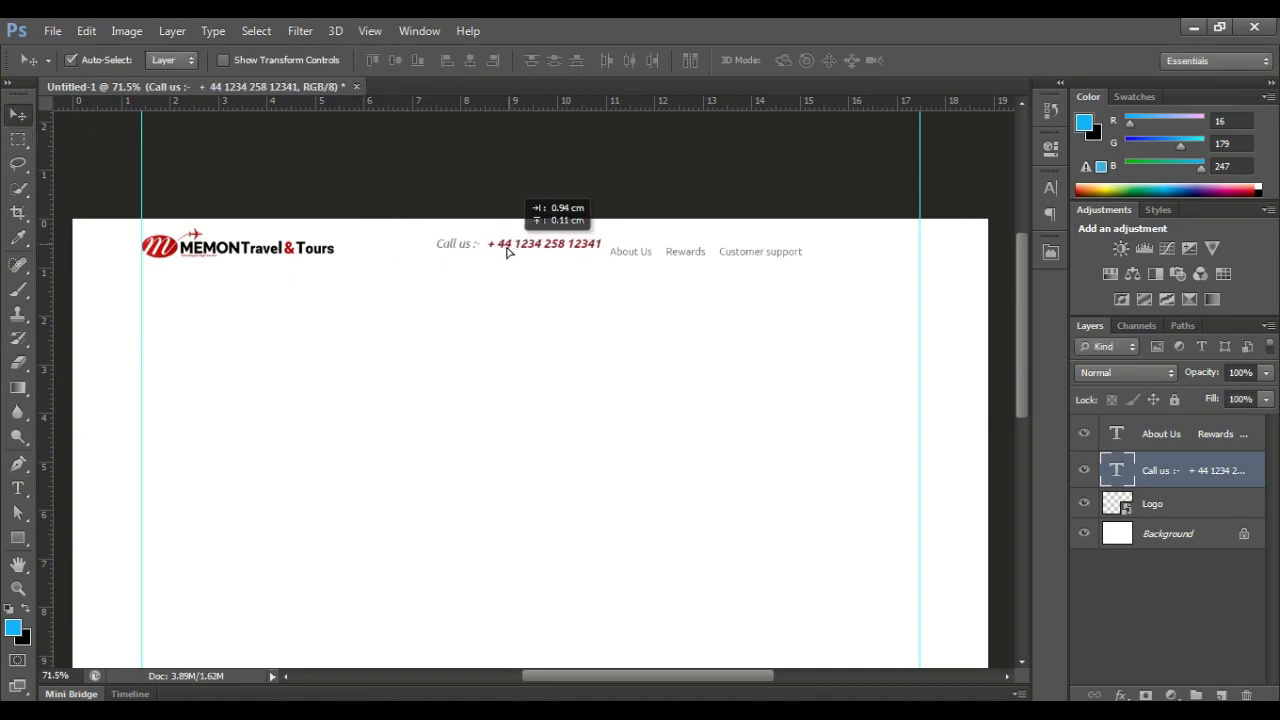
pyautogui.moveTo(632, 256); pyautogui.dragTo(636, 249)
pyautogui.click(370, 31)
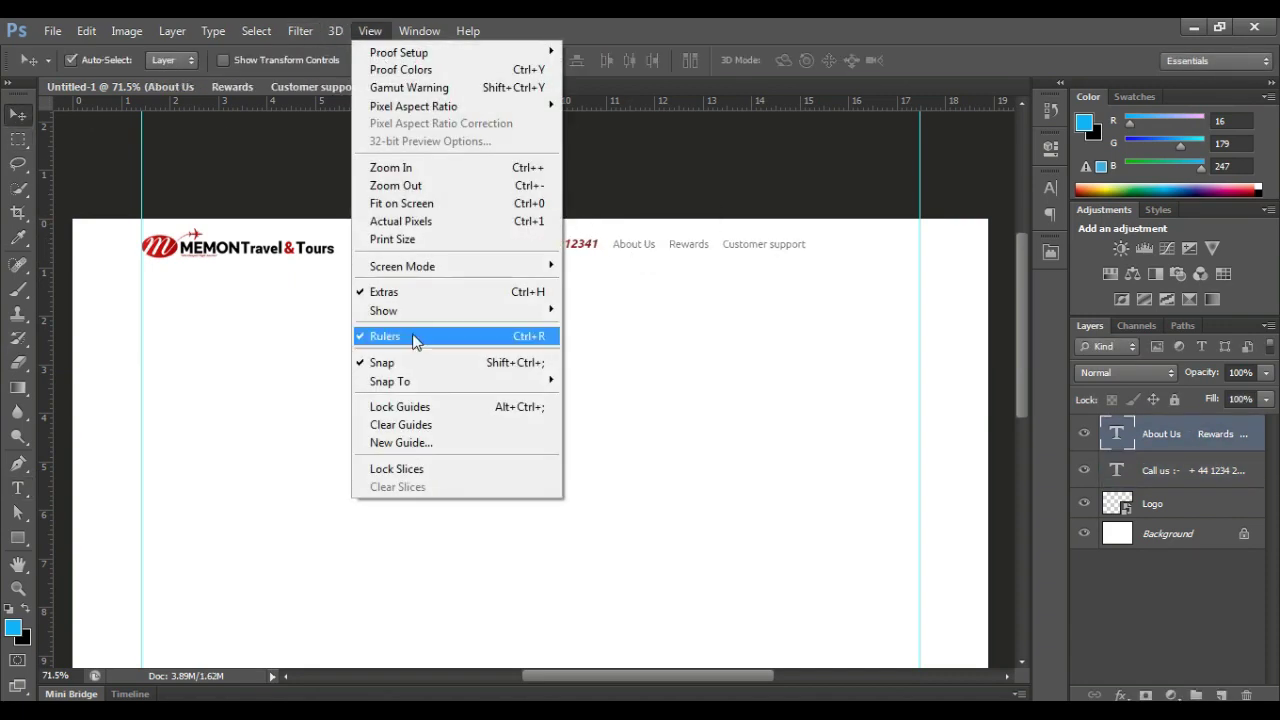
# - Turn on smart guides, align the menu line, and draw a vertical divider before About Us
pyautogui.moveTo(384, 310)
pyautogui.click(652, 420)
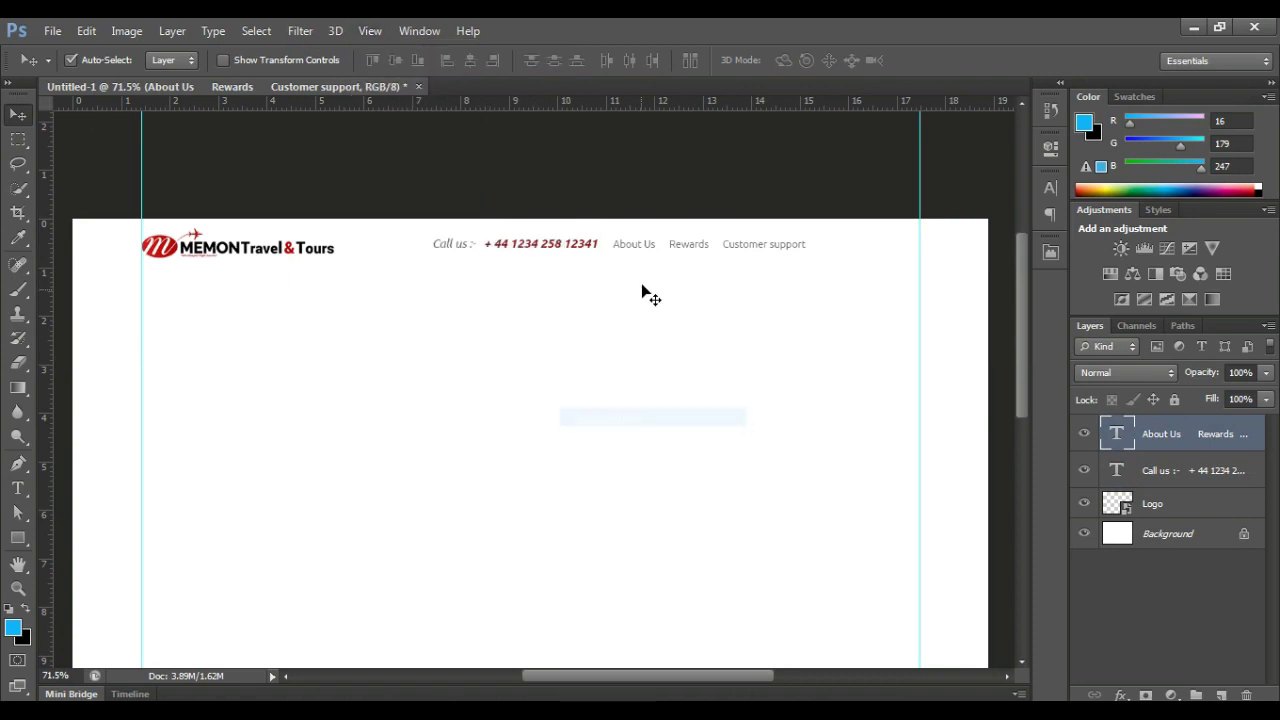
pyautogui.moveTo(634, 246); pyautogui.dragTo(634, 246)
pyautogui.scroll(3, 640, 246)
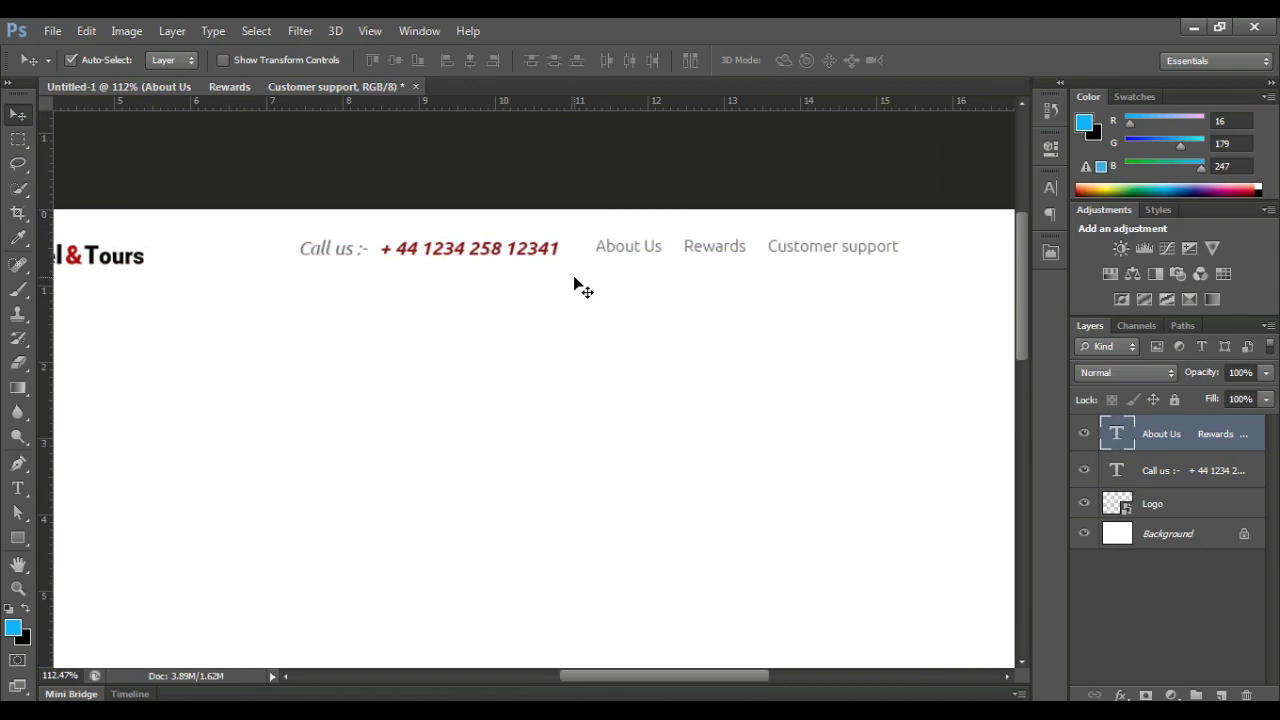
pyautogui.click(18, 537)
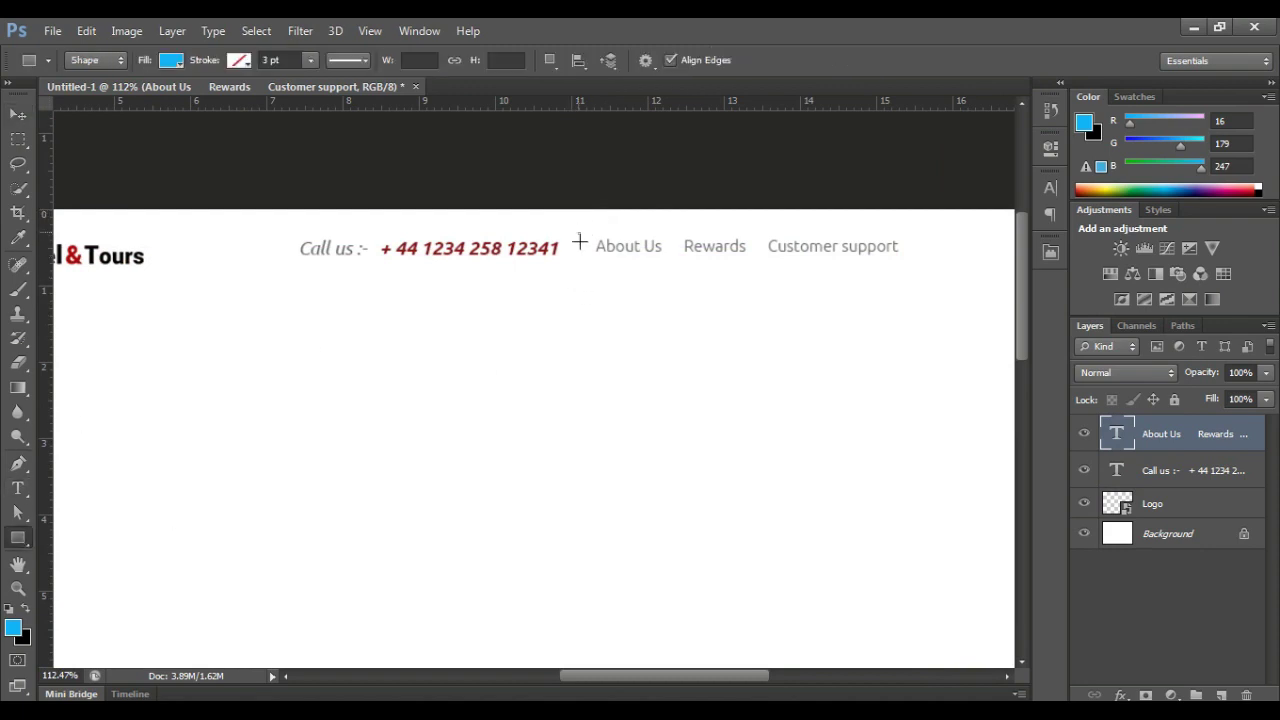
pyautogui.scroll(5, 600, 255)
pyautogui.moveTo(579, 242)
pyautogui.mouseDown()
pyautogui.moveTo(581, 283)
pyautogui.moveTo(549, 264)
pyautogui.moveTo(453, 272)
pyautogui.moveTo(414, 329)
pyautogui.mouseUp()
pyautogui.click(17, 116)
# - Recolour the divider rectangle grey #646464
pyautogui.doubleClick(1110, 433)
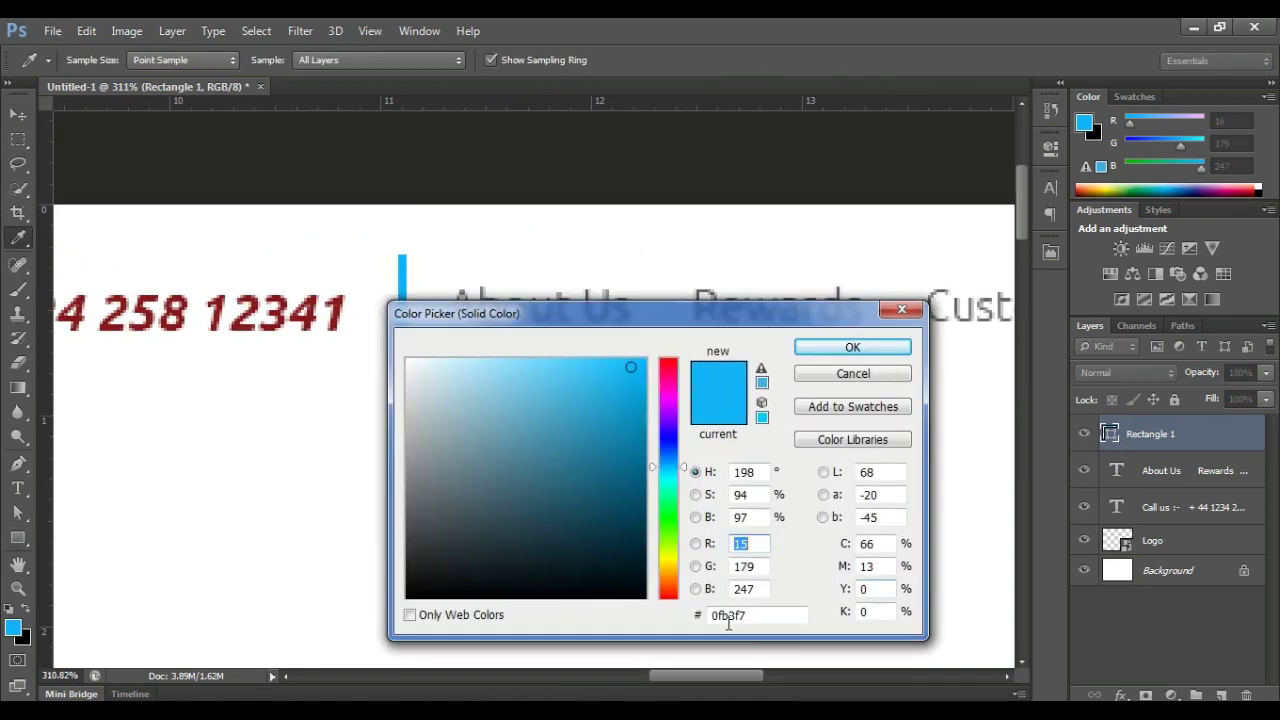
pyautogui.doubleClick(728, 616)
pyautogui.write('646464')
pyautogui.press('Return')
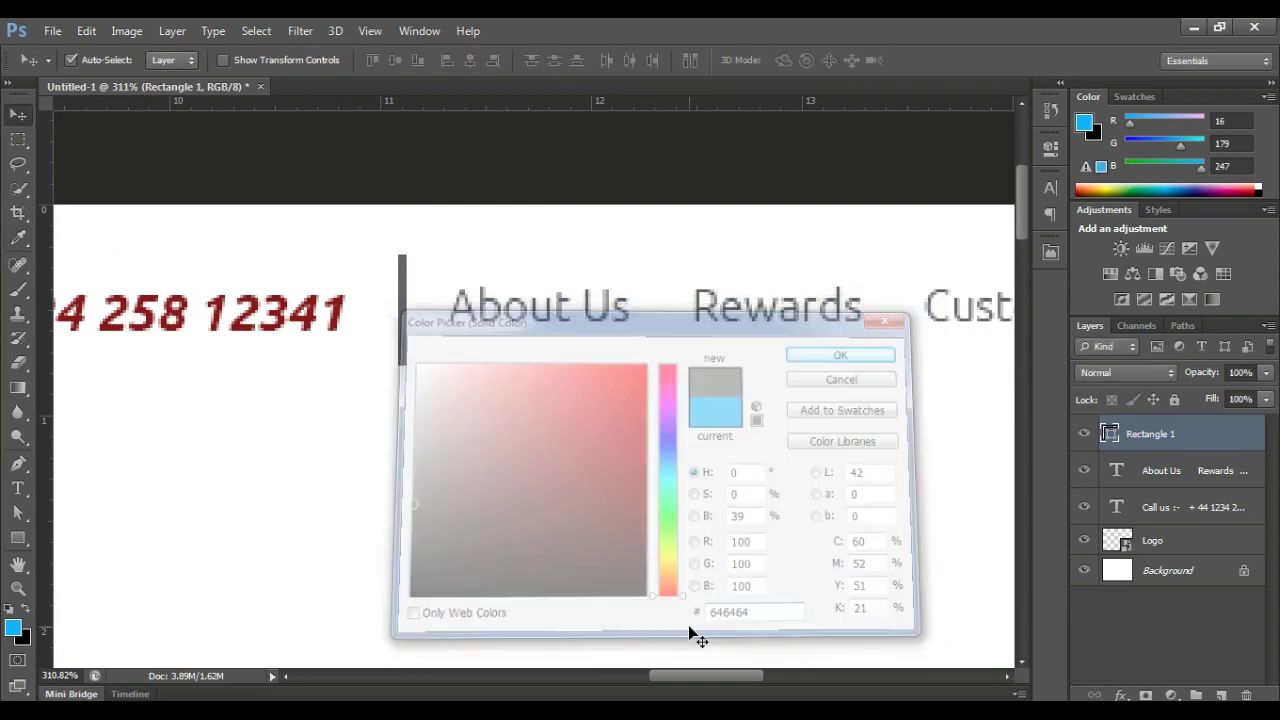
# - Free-transform the divider to make it shorter and thinner
pyautogui.scroll(2, 400, 351)
pyautogui.hotkey('ctrl', 't')
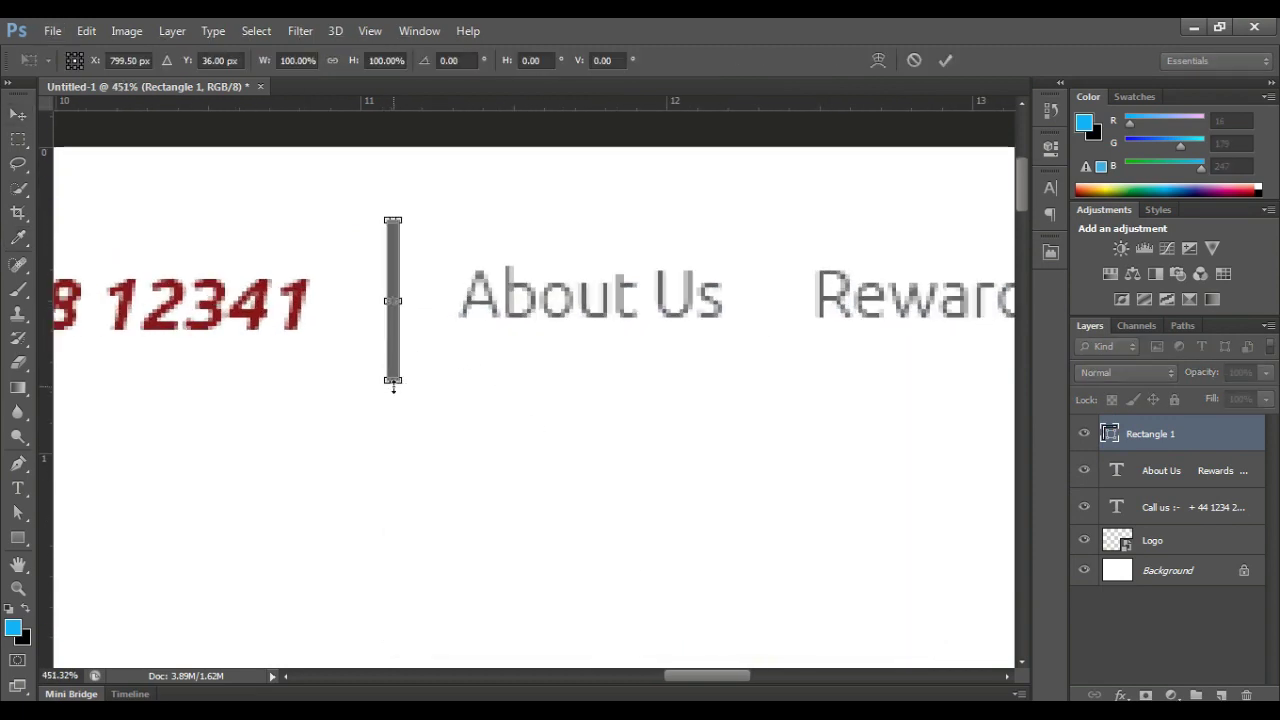
pyautogui.moveTo(393, 386); pyautogui.dragTo(393, 373)
pyautogui.moveTo(393, 221); pyautogui.dragTo(393, 233)
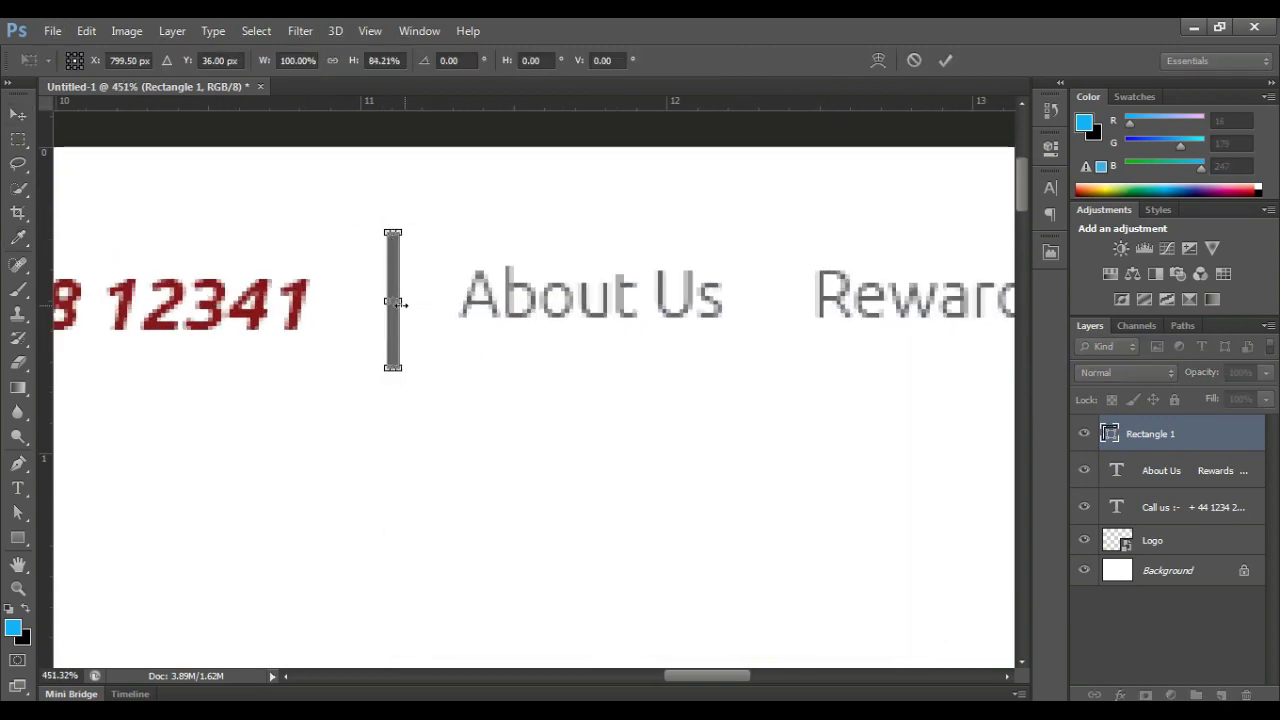
pyautogui.moveTo(397, 303); pyautogui.dragTo(490, 345)
pyautogui.press('Return')
pyautogui.click(395, 335)
pyautogui.scroll(-5, 416, 306)
# - Dismiss the Save As dialog and nudge the menu text and divider slightly right
pyautogui.hotkey('ctrl', 'shift', 's')
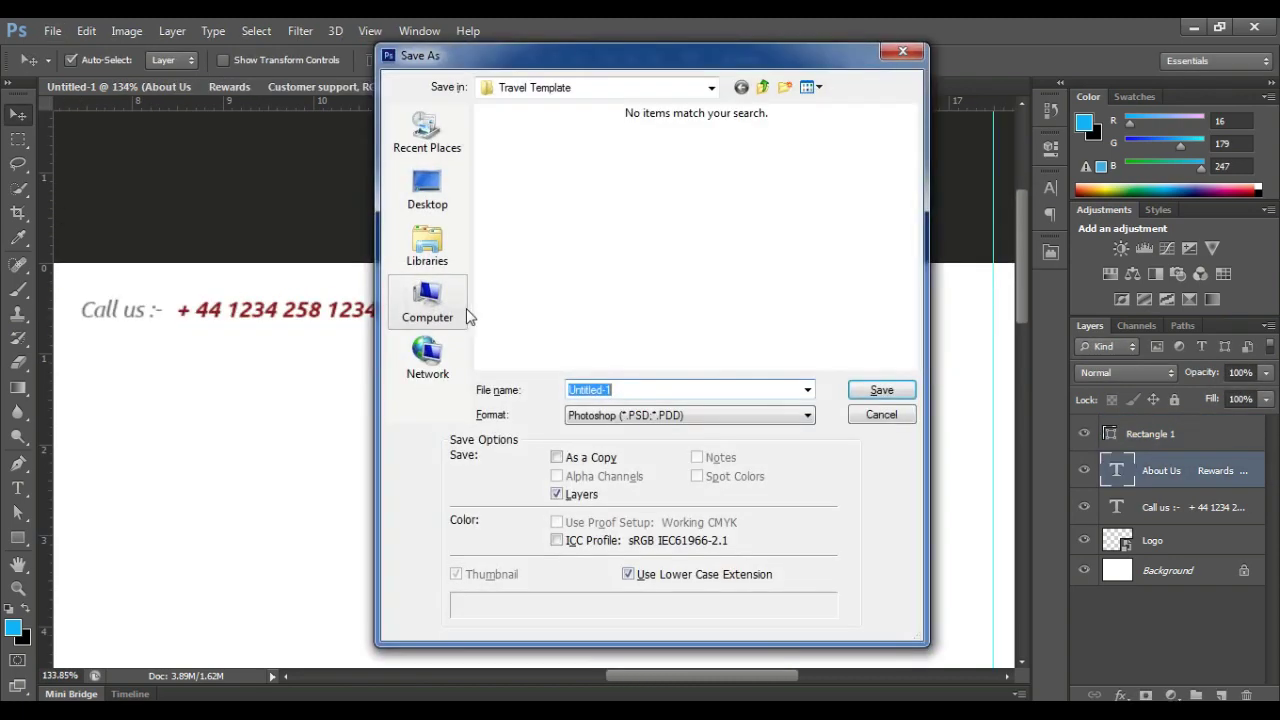
pyautogui.press('Escape')
pyautogui.moveTo(585, 312); pyautogui.dragTo(595, 312)
pyautogui.click(409, 316)
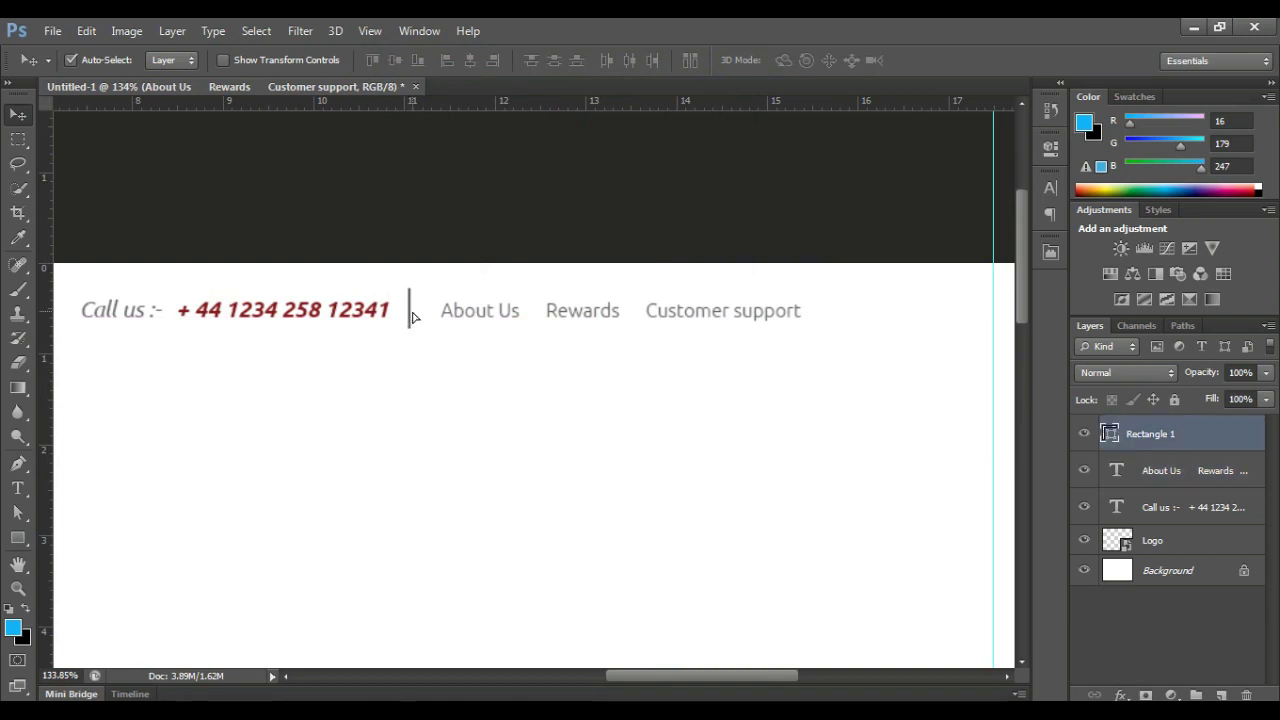
pyautogui.moveTo(411, 316); pyautogui.dragTo(415, 316)
pyautogui.scroll(-3, 400, 328)
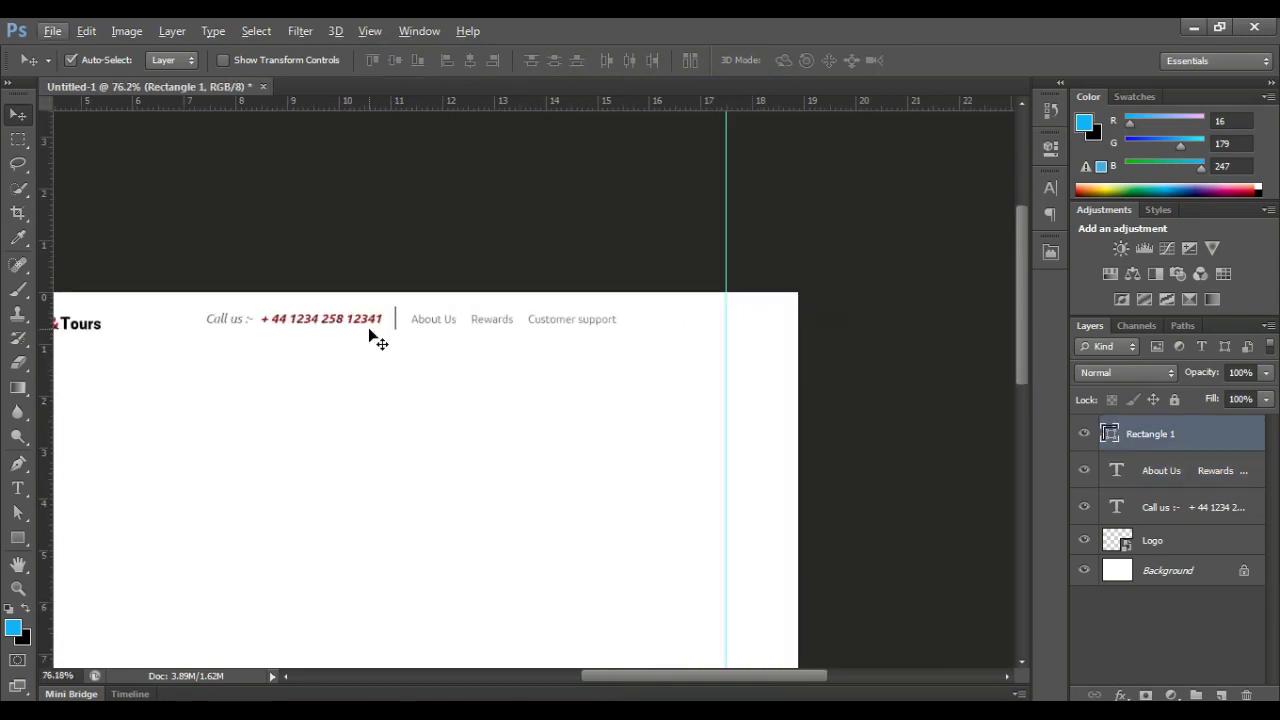
# - Copy the divider after Customer support, place the login avatar, and duplicate the menu below
pyautogui.moveTo(528, 346); pyautogui.dragTo(356, 350)
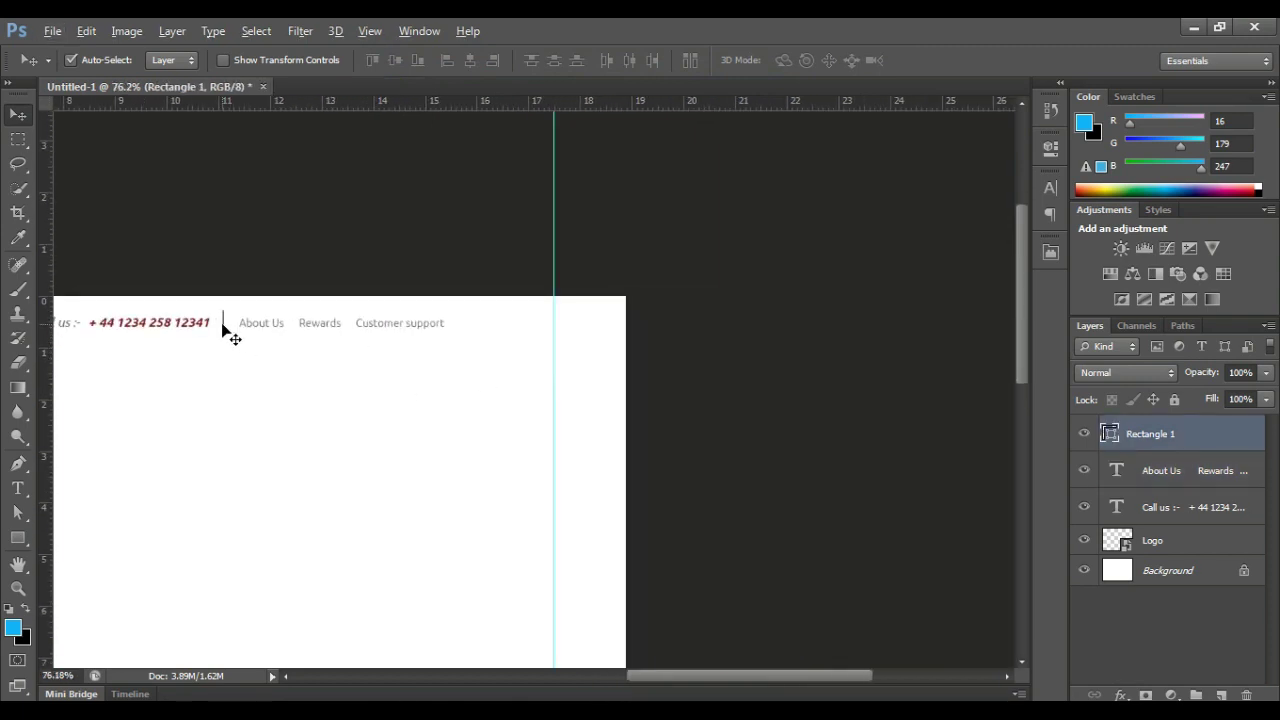
pyautogui.moveTo(231, 339); pyautogui.dragTo(462, 336)
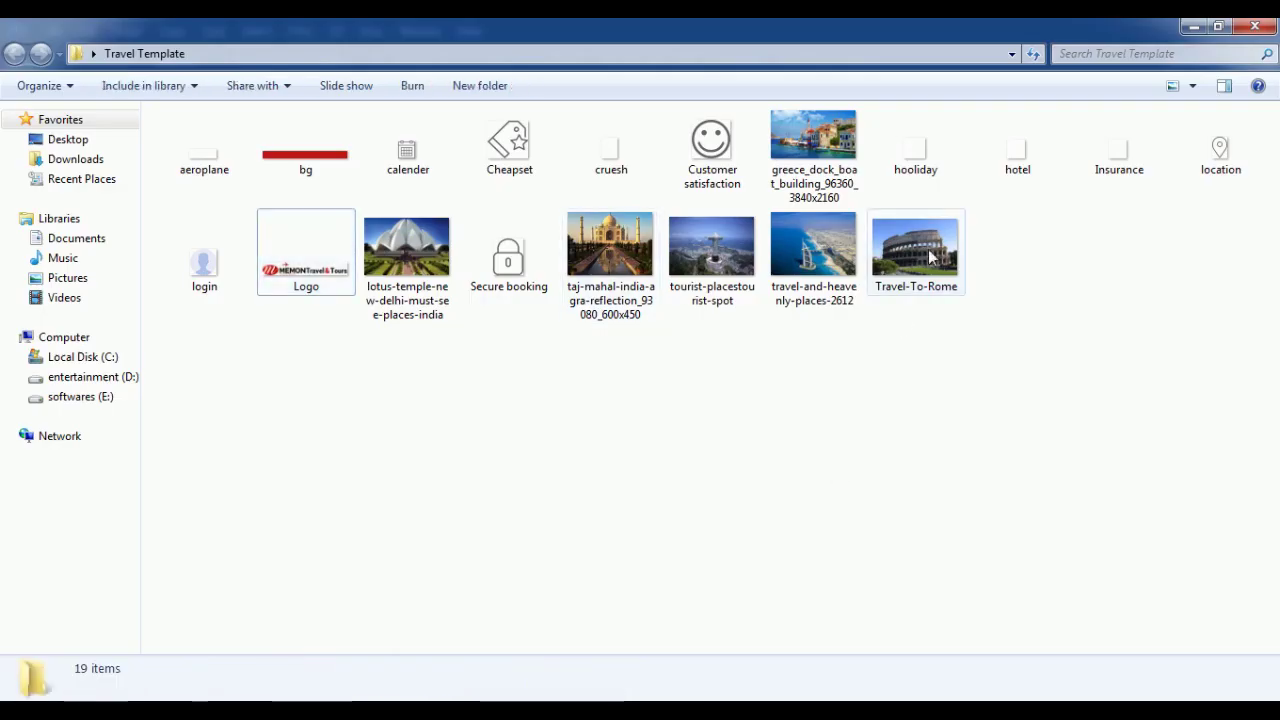
pyautogui.moveTo(204, 255)
pyautogui.mouseDown()
pyautogui.moveTo(610, 688)
pyautogui.moveTo(531, 390)
pyautogui.mouseUp()
pyautogui.scroll(3, 531, 390)
pyautogui.moveTo(469, 271); pyautogui.dragTo(351, 176)
pyautogui.press('Return')
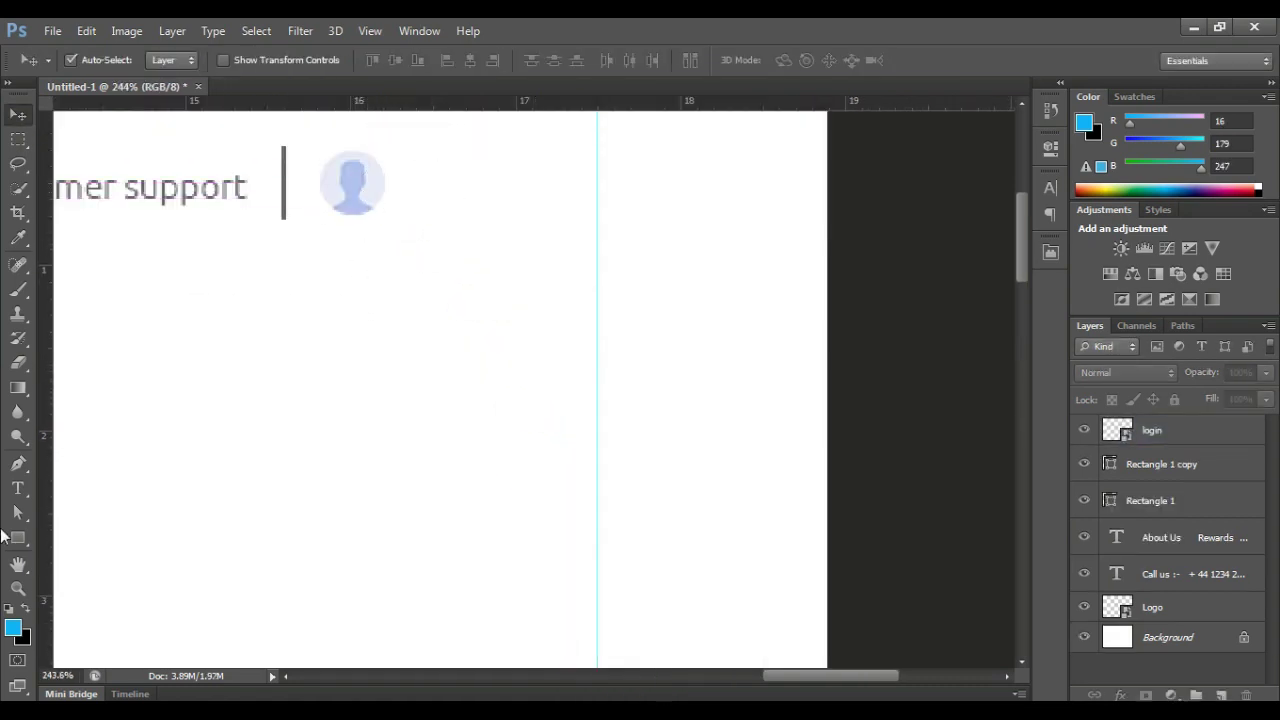
pyautogui.scroll(-3, 138, 185)
pyautogui.moveTo(129, 200); pyautogui.dragTo(368, 332)
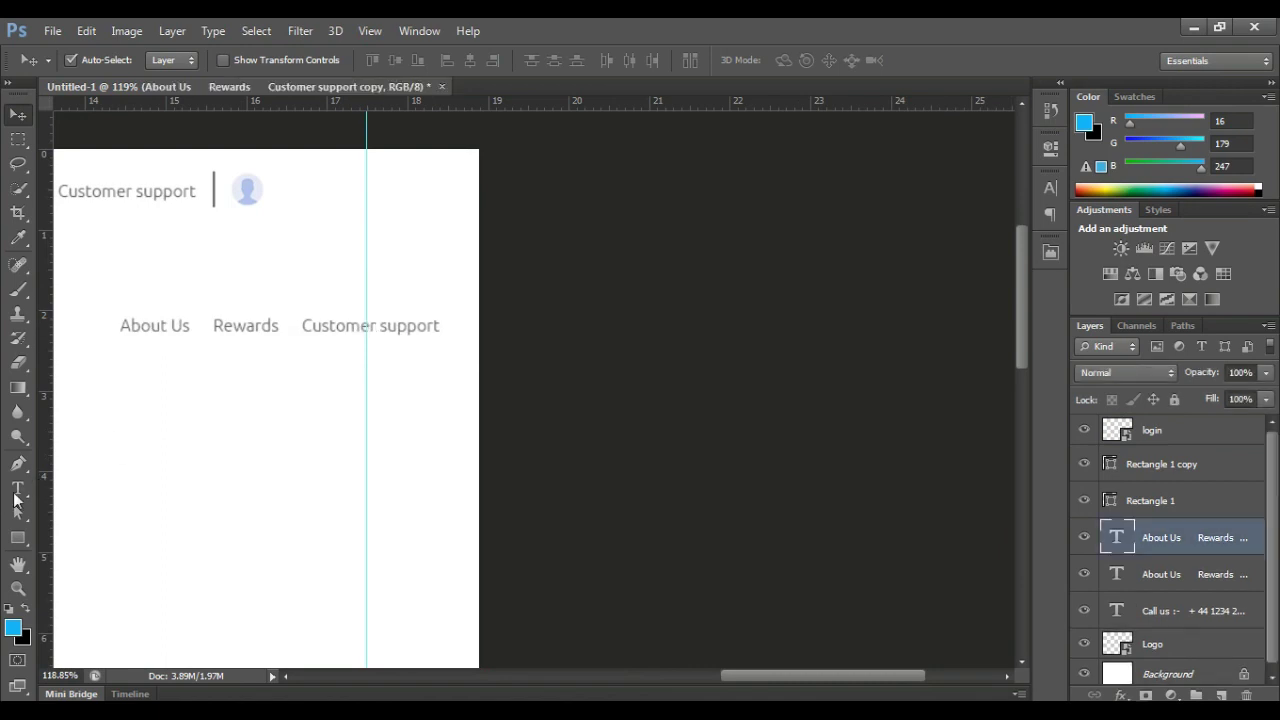
# - Change the copied menu text to 'Login/Register' and place it beside the avatar icon
pyautogui.click(17, 488)
pyautogui.click(240, 322)
pyautogui.hotkey('ctrl', 'a')
pyautogui.write('Login/')
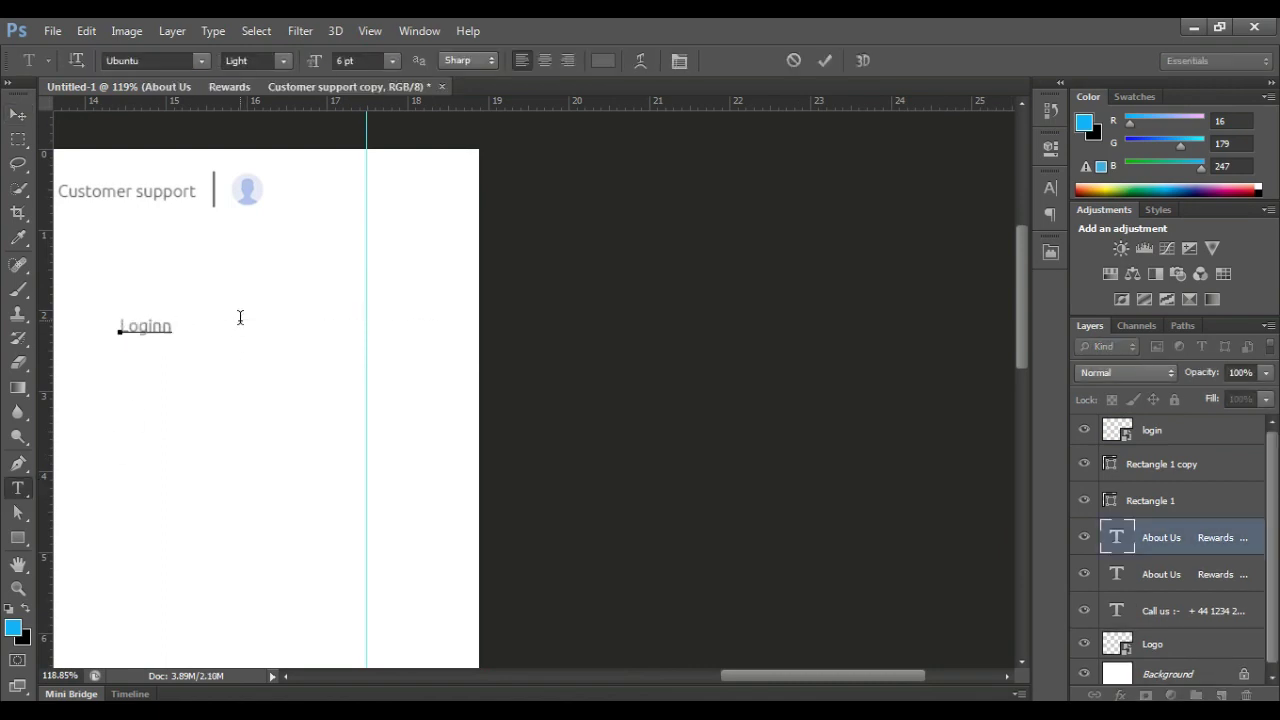
pyautogui.write('Register')
pyautogui.click(17, 114)
pyautogui.moveTo(175, 325); pyautogui.dragTo(366, 157)
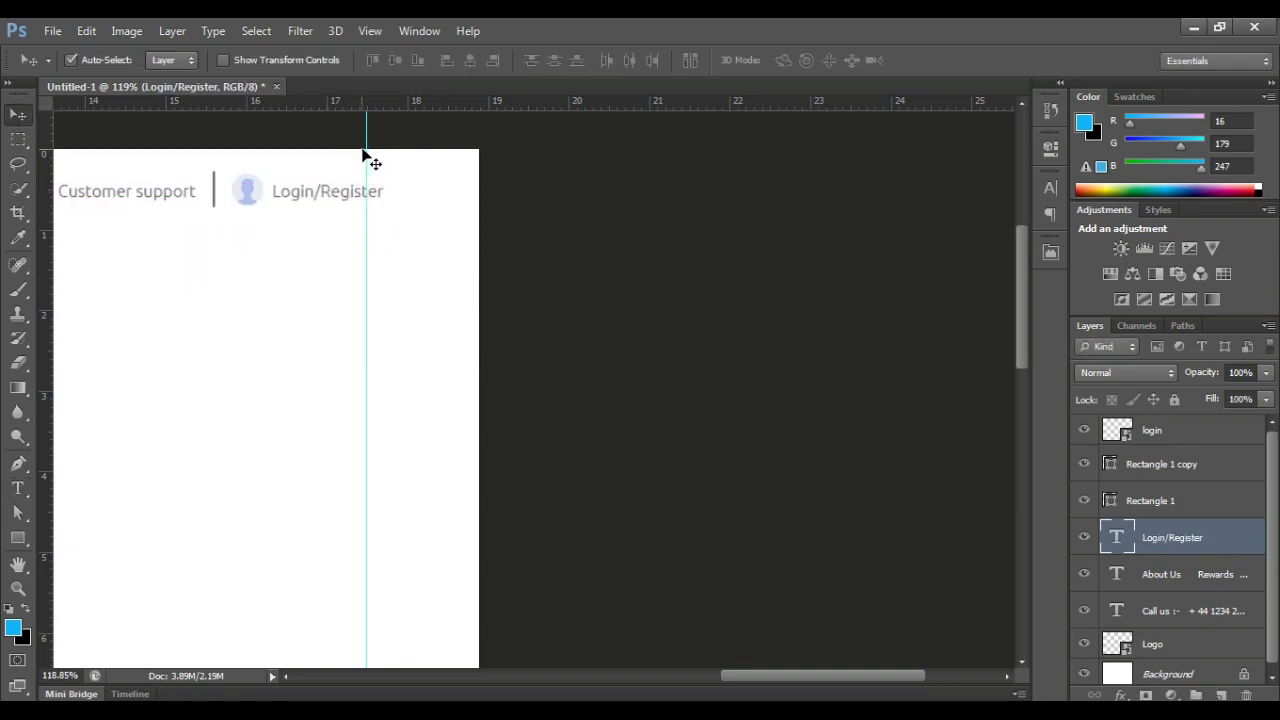
# - Lower the MEMON logo slightly so it lines up with the menu
pyautogui.moveTo(125, 340); pyautogui.dragTo(414, 477)
pyautogui.hscroll(-3, 429, 414)
pyautogui.scroll(-3, 206, 351)
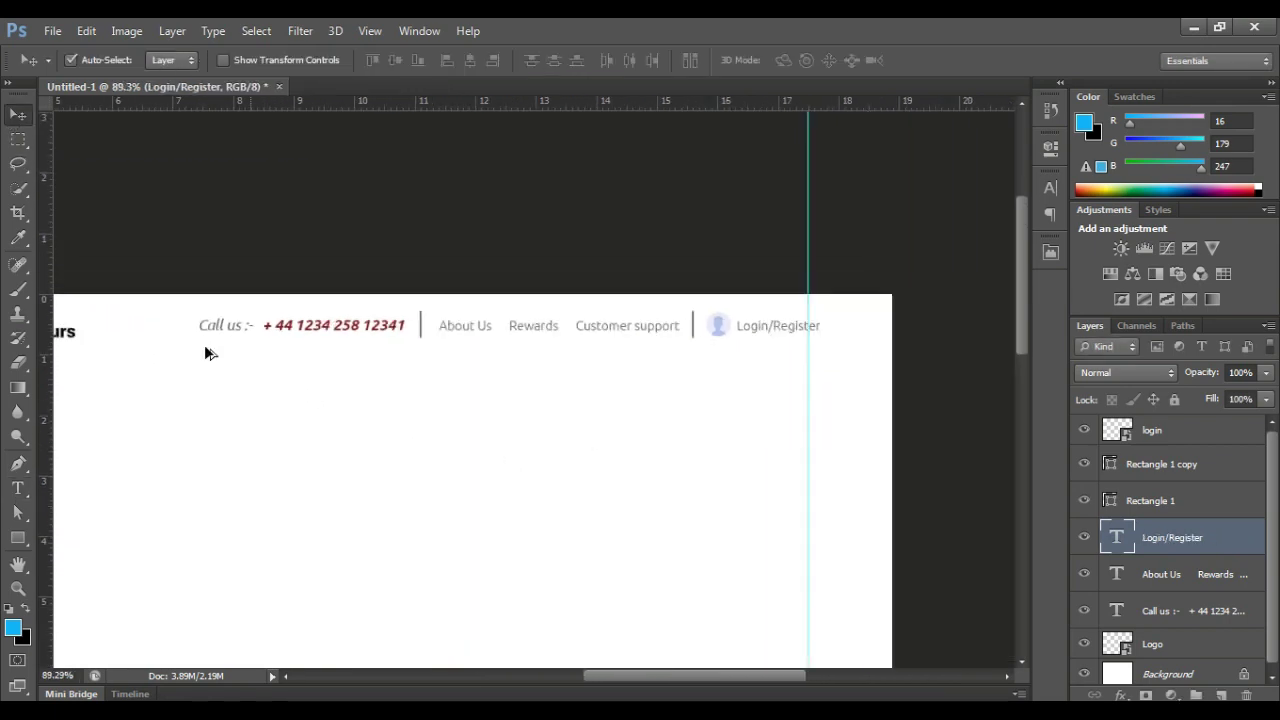
pyautogui.click(285, 338)
pyautogui.hscroll(-2, 309, 366)
pyautogui.hscroll(-1, 312, 370)
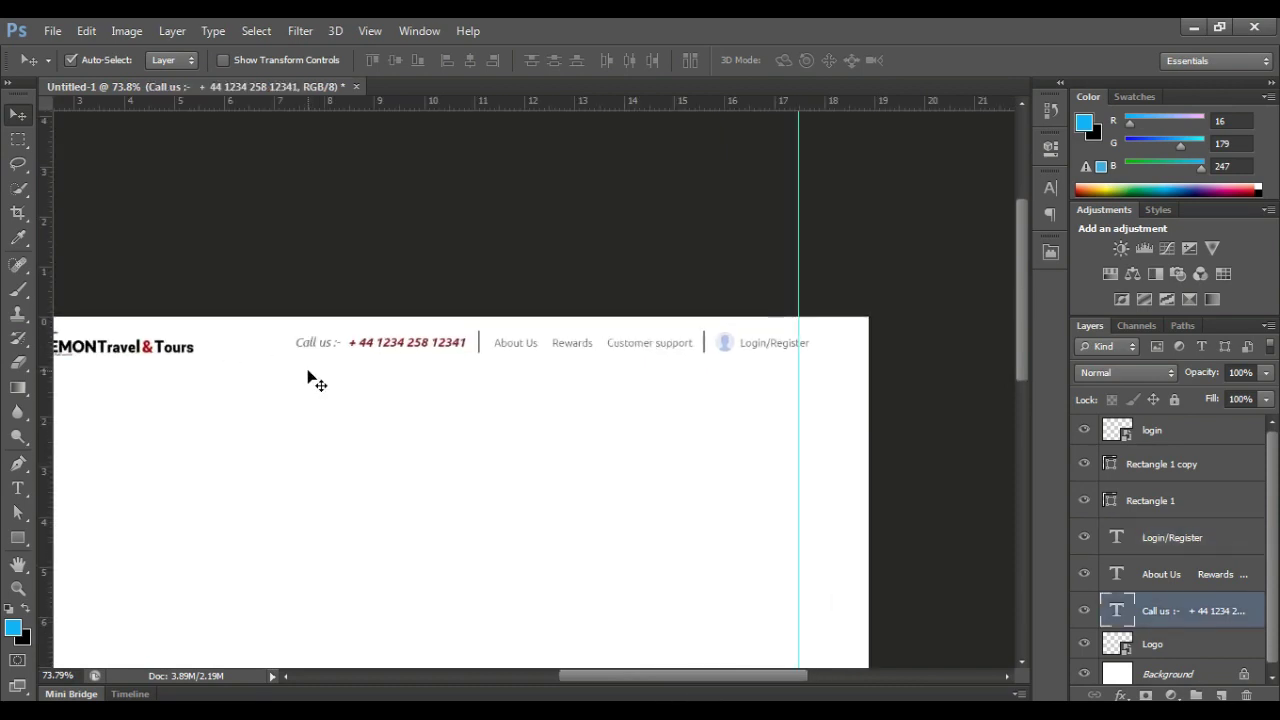
pyautogui.hscroll(-4, 291, 366)
pyautogui.scroll(1, 280, 390)
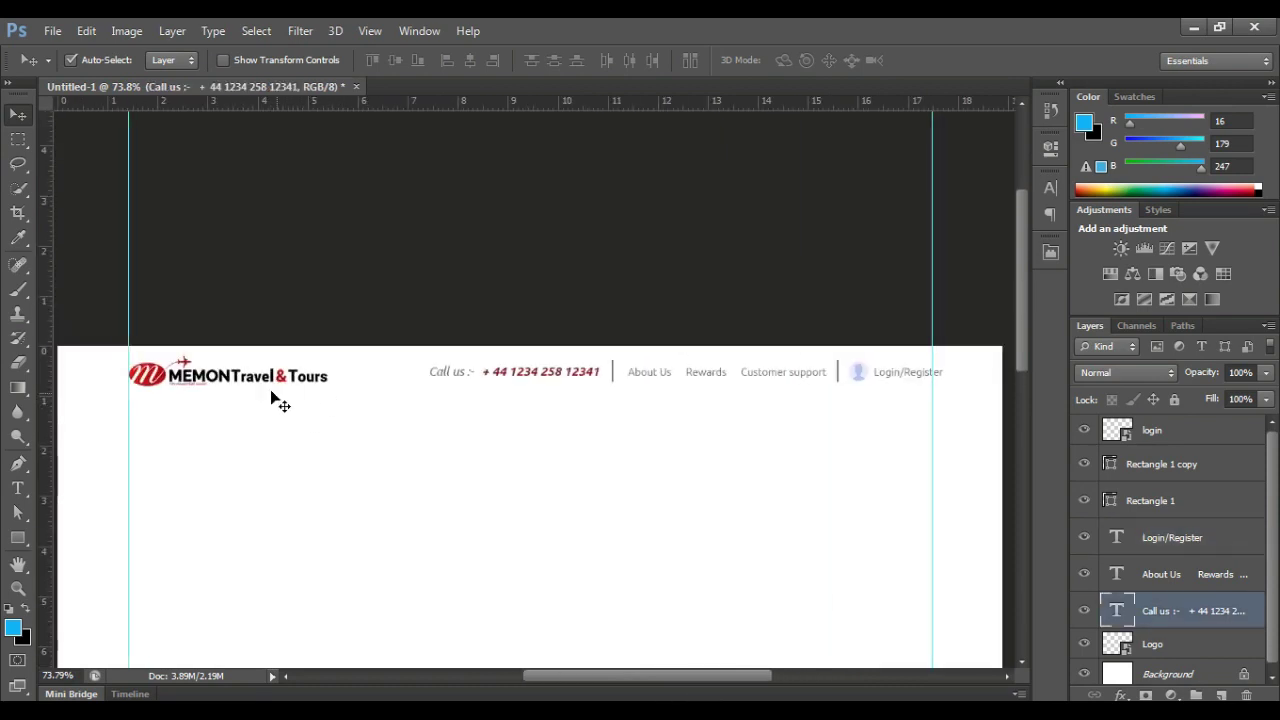
pyautogui.click(265, 390)
pyautogui.moveTo(157, 379); pyautogui.dragTo(160, 390)
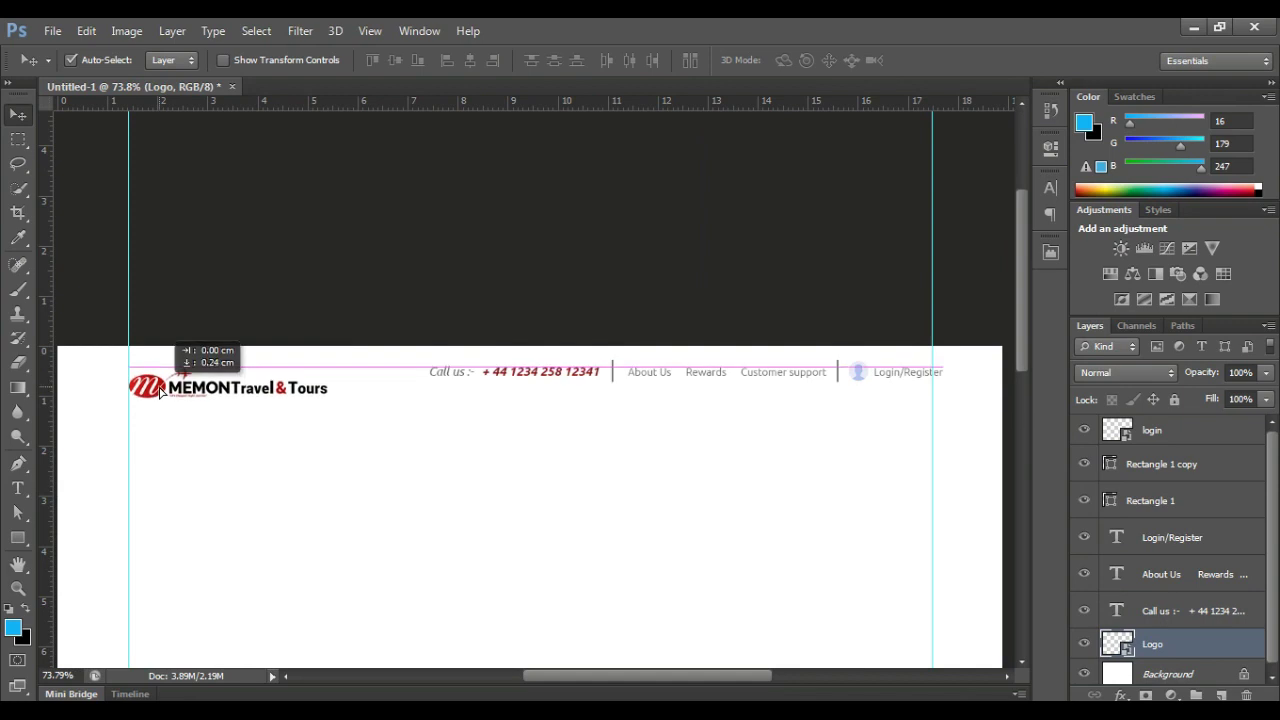
pyautogui.hscroll(1, 534, 406)
pyautogui.click(534, 406)
# - Save the design as travel portal.psd
pyautogui.hotkey('ctrl', 'shift', 's')
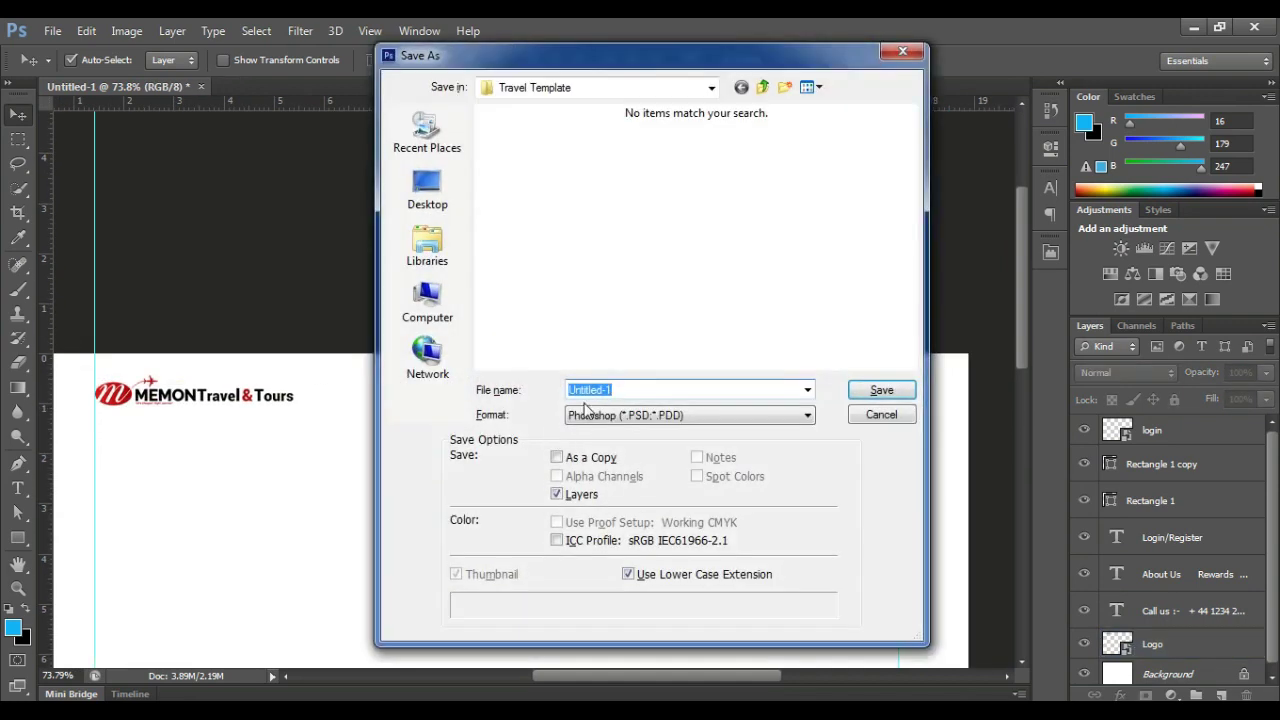
pyautogui.write('travel portal')
pyautogui.press('Return')
pyautogui.press('Return')
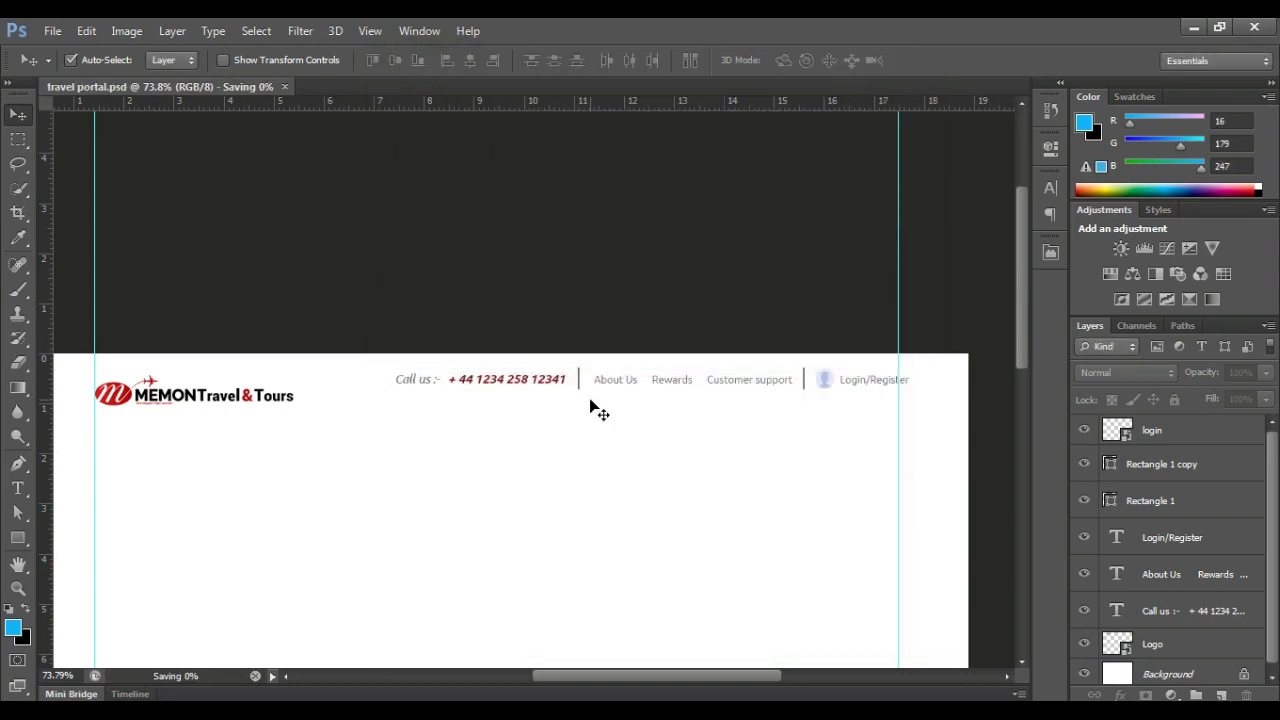
# - Save a JPEG copy, travel portal copy, at maximum quality 12
pyautogui.hotkey('ctrl', 'shift', 's')
pyautogui.click(603, 415)
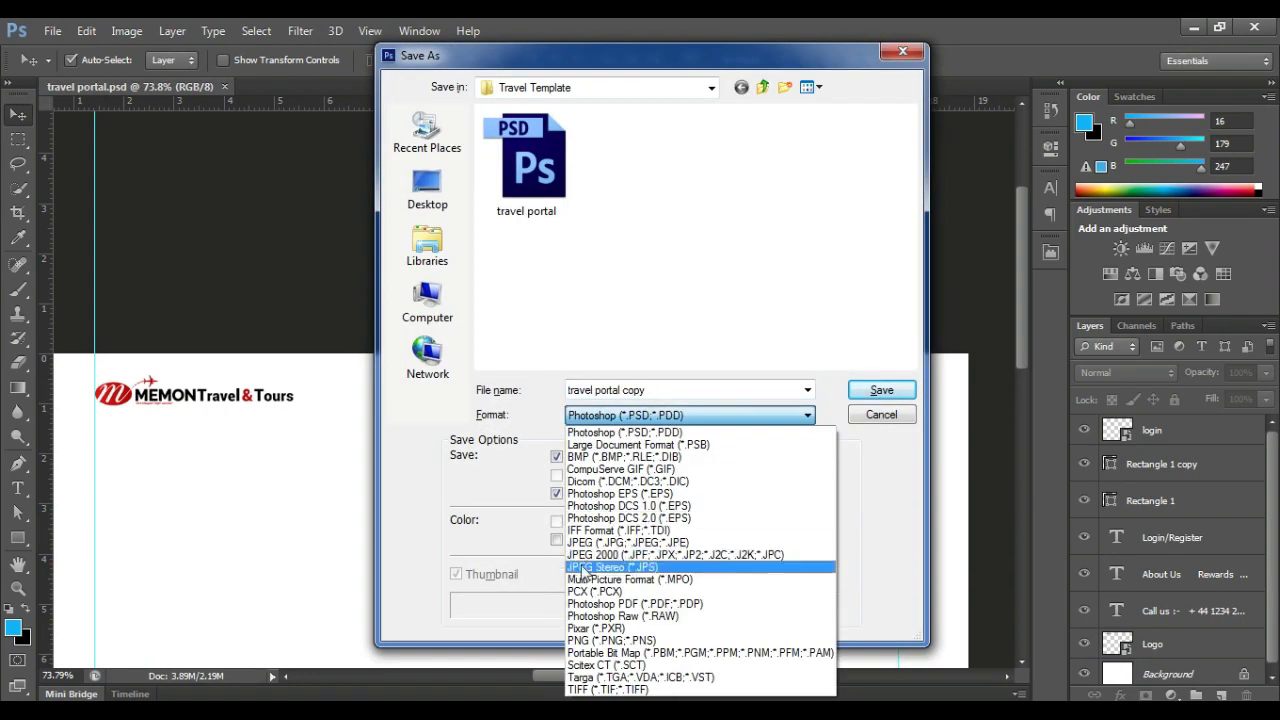
pyautogui.click(620, 546)
pyautogui.click(878, 390)
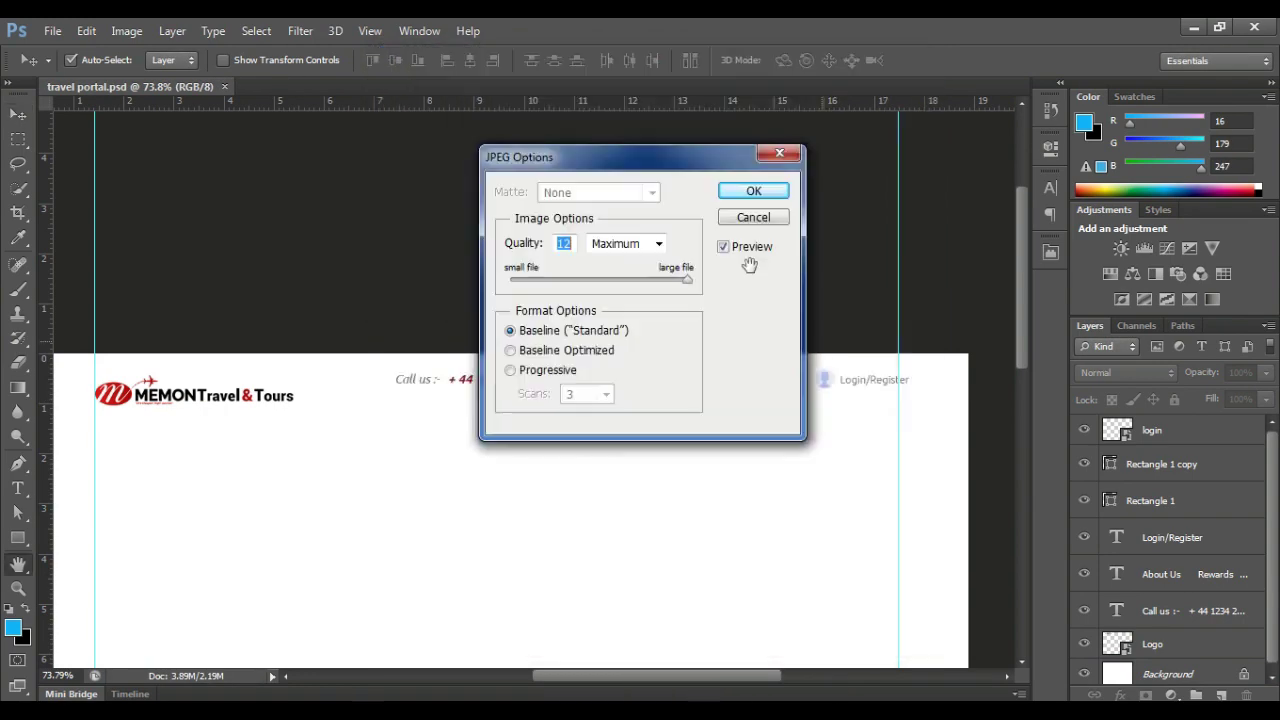
pyautogui.click(754, 191)
# - Preview the exported JPEG in Photo Viewer, then return to Photoshop
pyautogui.hotkey('alt', 'Tab')
pyautogui.doubleClick(814, 268)
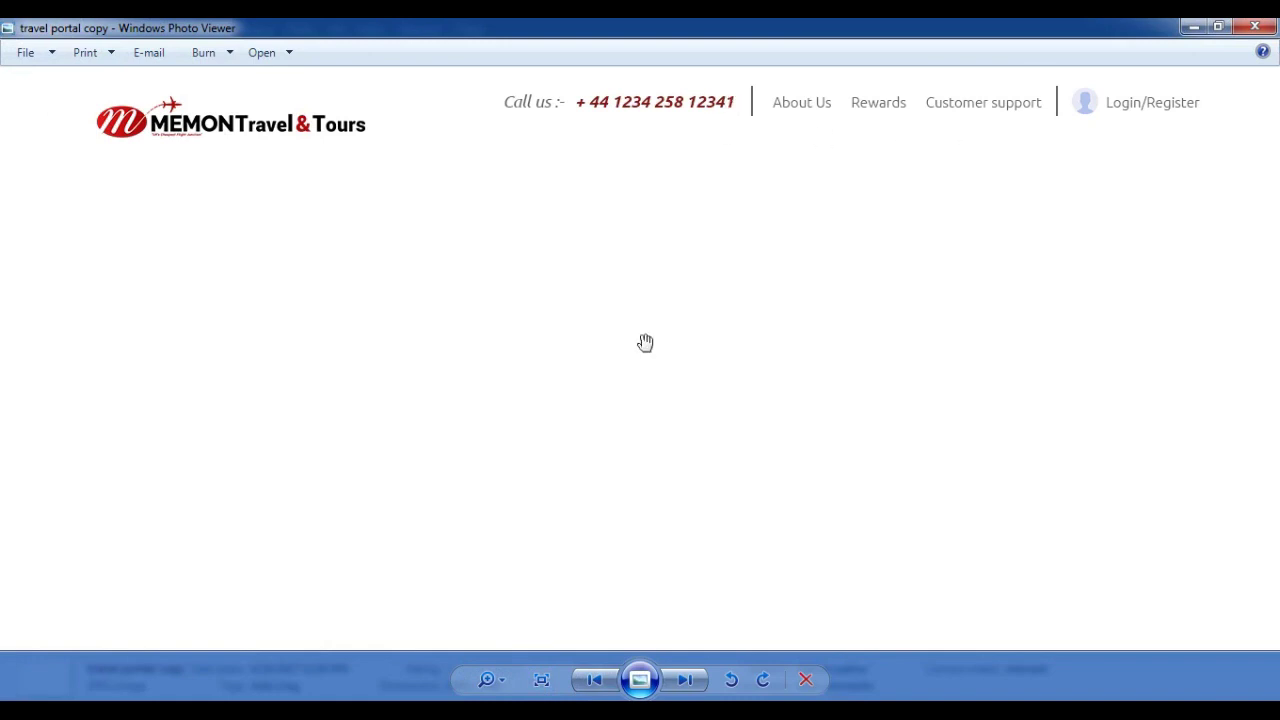
pyautogui.hotkey('alt', 'Tab')
pyautogui.scroll(5, 600, 440)
# - Make the first divider bar narrower and shorter, centred vertically in the header
pyautogui.scroll(5, 580, 450)
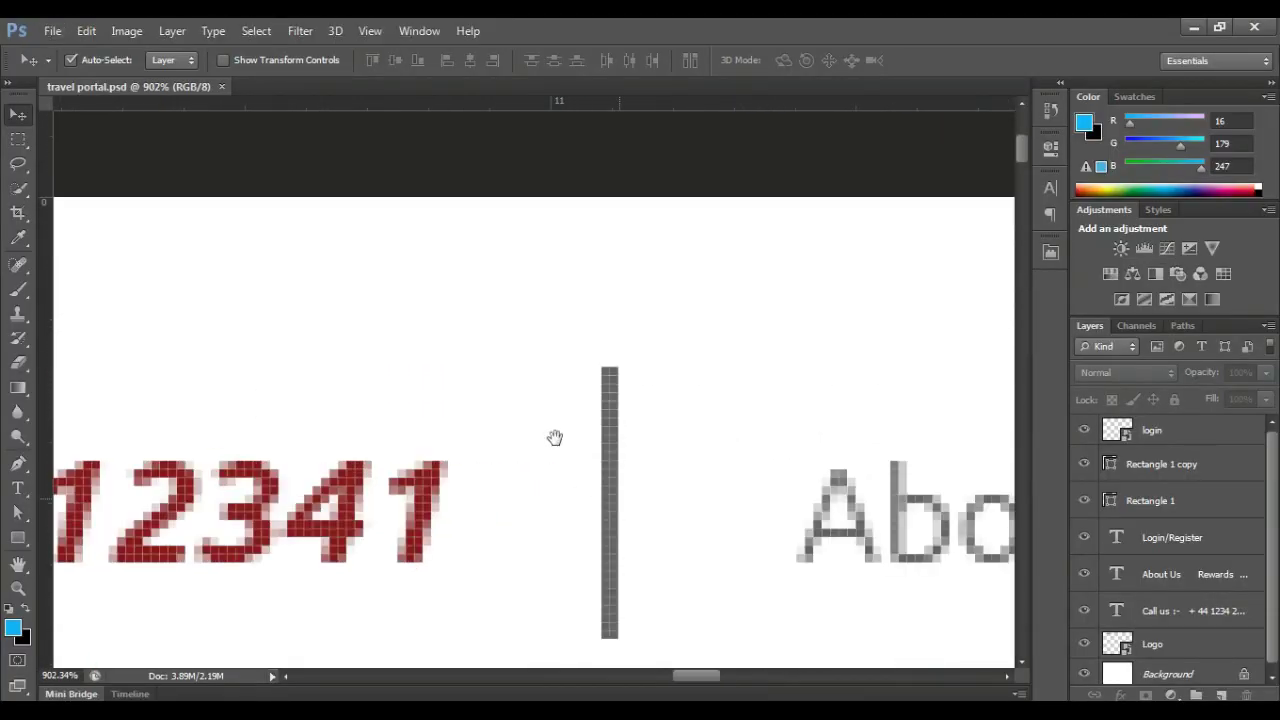
pyautogui.click(527, 390)
pyautogui.press('y')
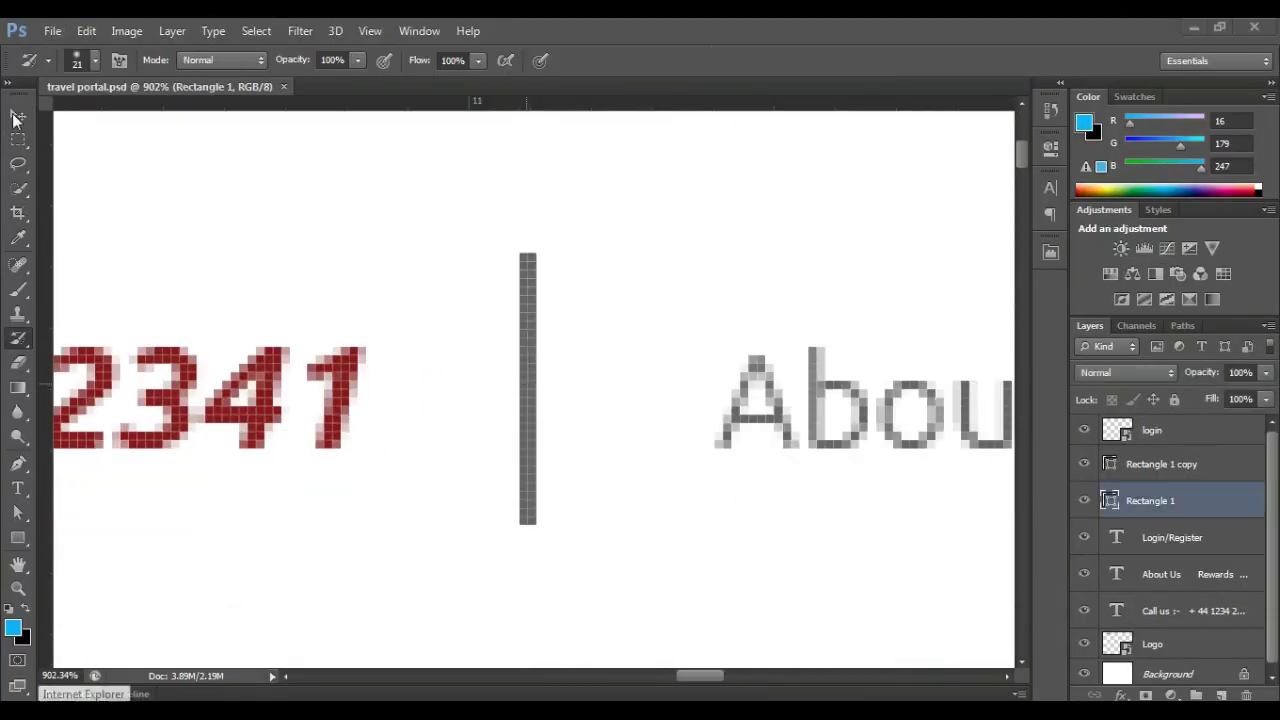
pyautogui.press('v')
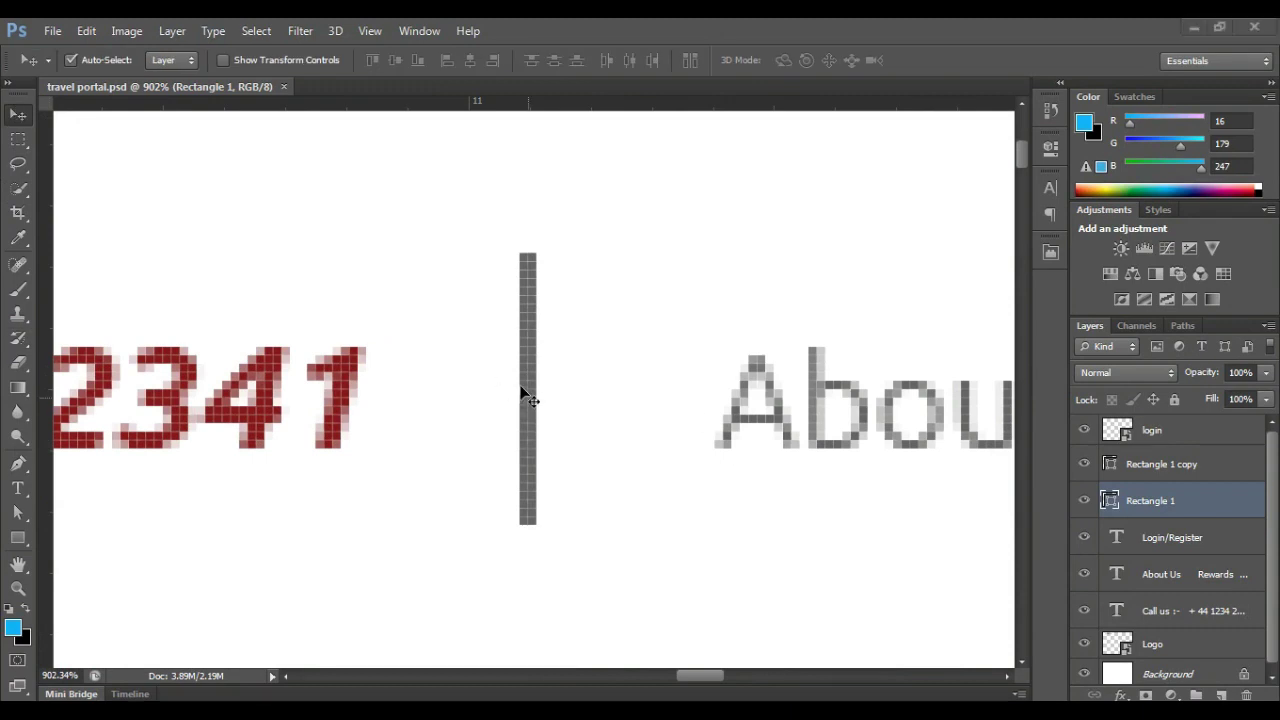
pyautogui.hotkey('ctrl', 't')
pyautogui.moveTo(520, 388); pyautogui.dragTo(527, 389)
pyautogui.moveTo(533, 253); pyautogui.dragTo(532, 330)
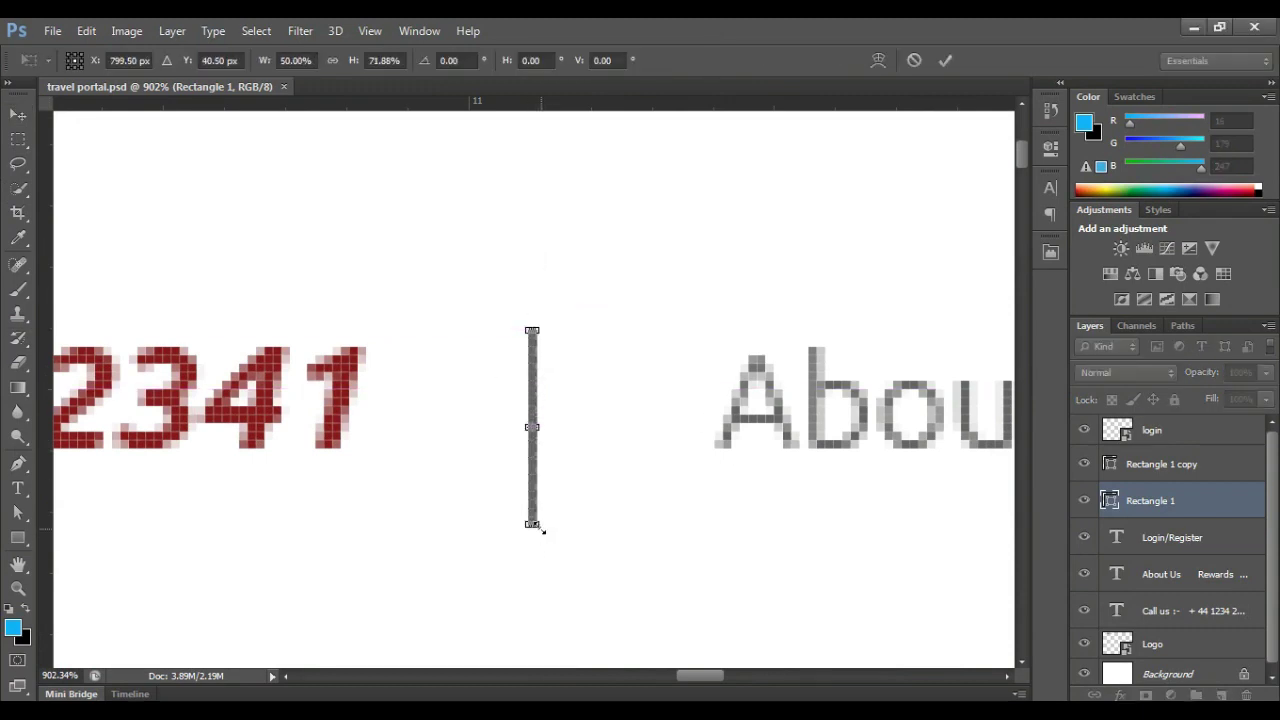
pyautogui.moveTo(532, 440); pyautogui.dragTo(532, 406)
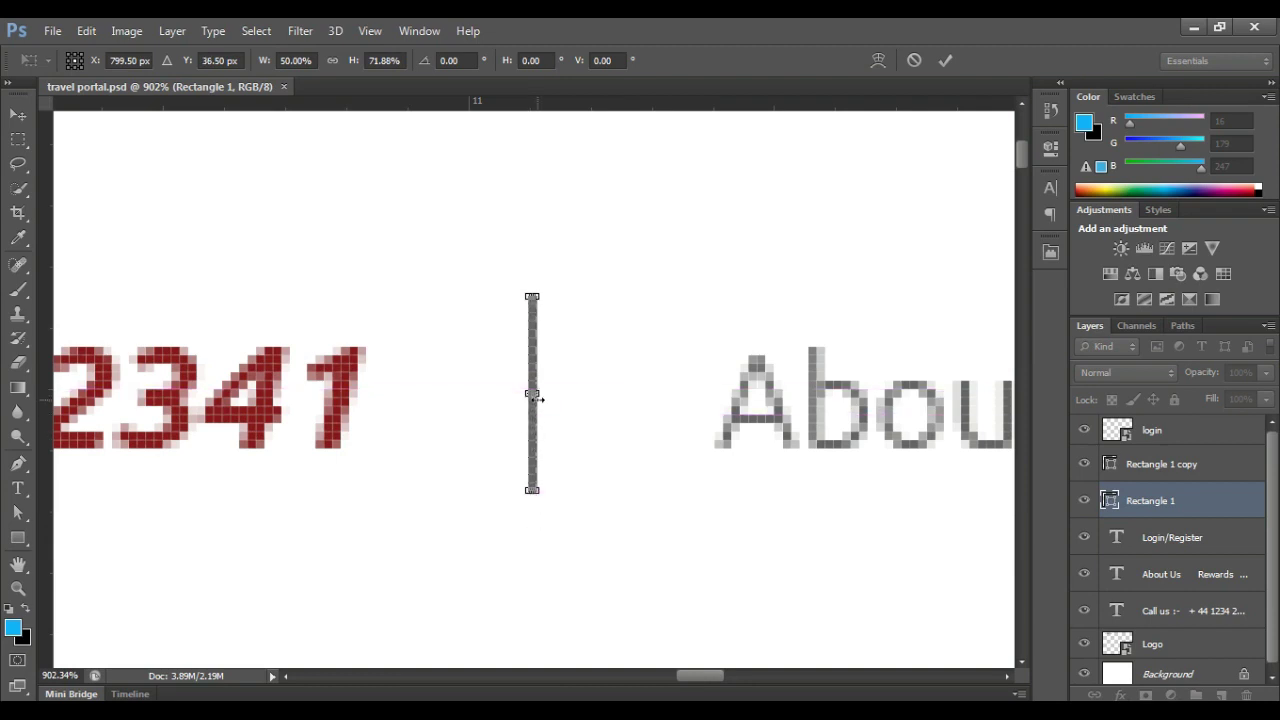
pyautogui.press('Return')
# - Nudge About Us down and replace the avatar divider with a duplicated divider
pyautogui.hscroll(5, 574, 432)
pyautogui.moveTo(380, 457)
pyautogui.mouseDown()
pyautogui.moveTo(457, 451)
pyautogui.moveTo(500, 477)
pyautogui.mouseUp()
pyautogui.scroll(-3, 455, 453)
pyautogui.hscroll(5, 377, 500)
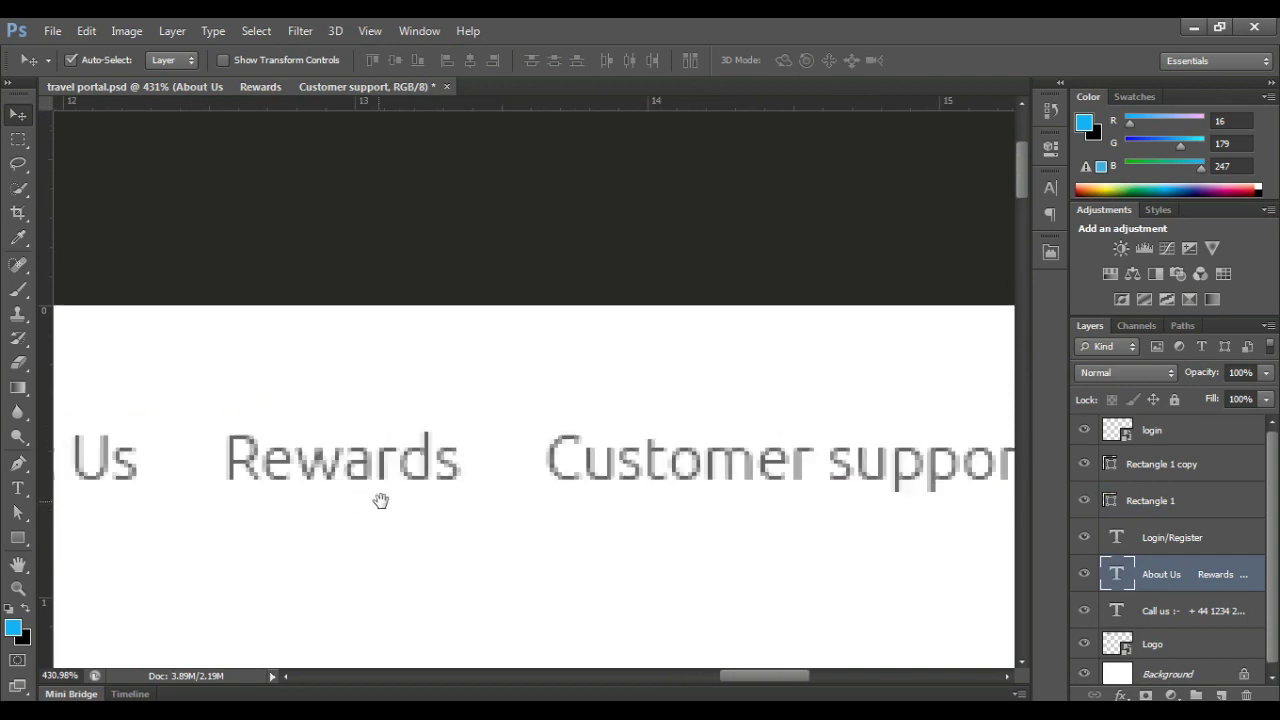
pyautogui.scroll(-1, 381, 510)
pyautogui.scroll(-3, 381, 510)
pyautogui.click(729, 470)
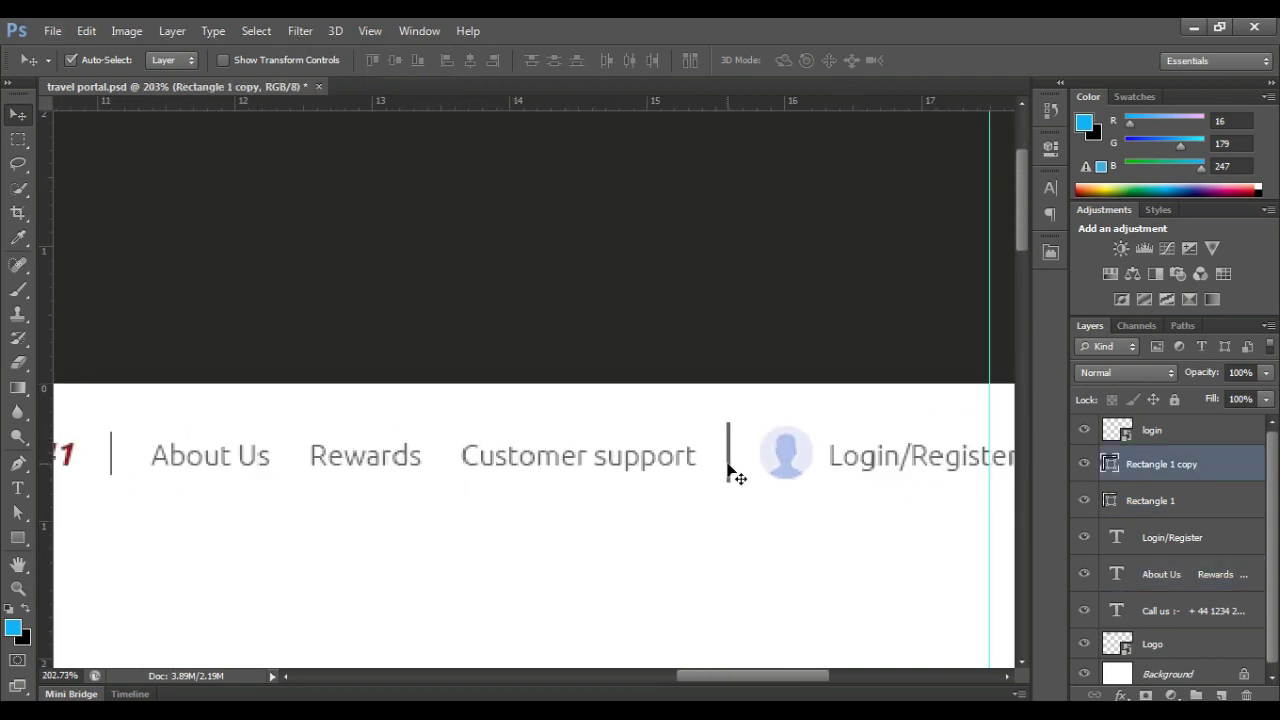
pyautogui.press('Delete')
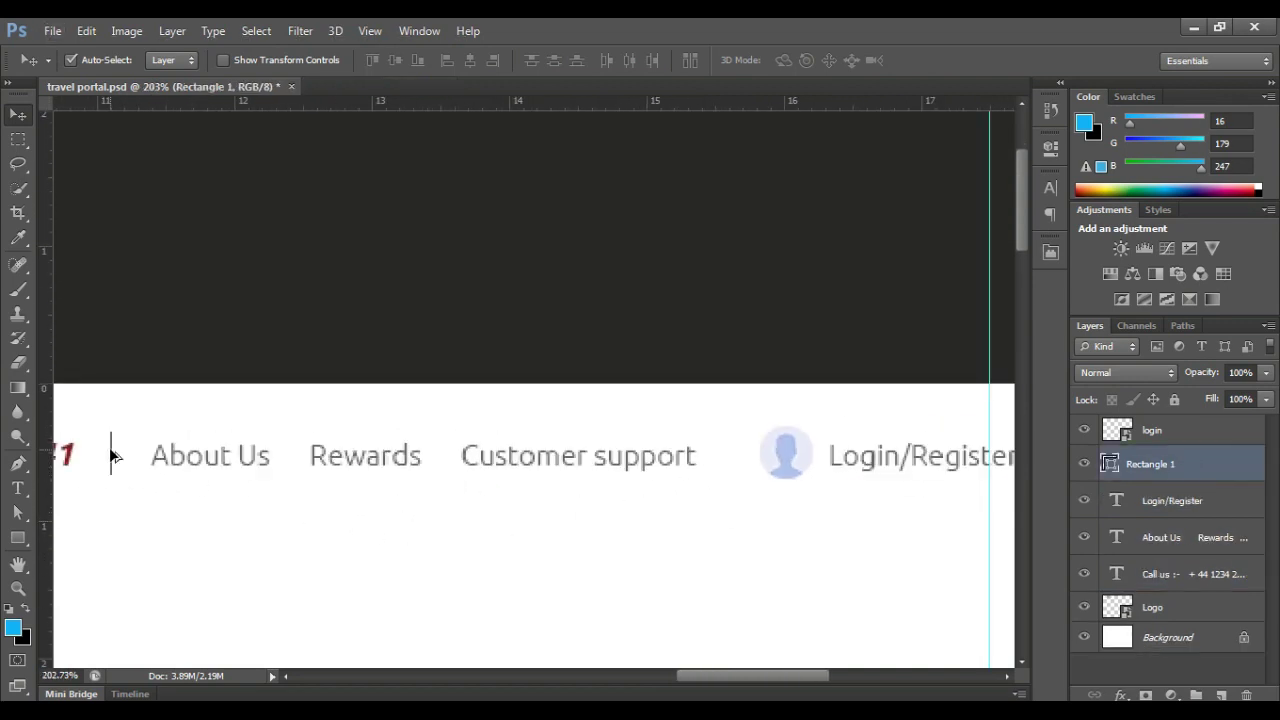
pyautogui.keyDown('alt'); pyautogui.moveTo(118, 462); pyautogui.dragTo(728, 467); pyautogui.keyUp('alt')
# - Shift all header text and divider layers slightly to the left
pyautogui.scroll(-2, 700, 500)
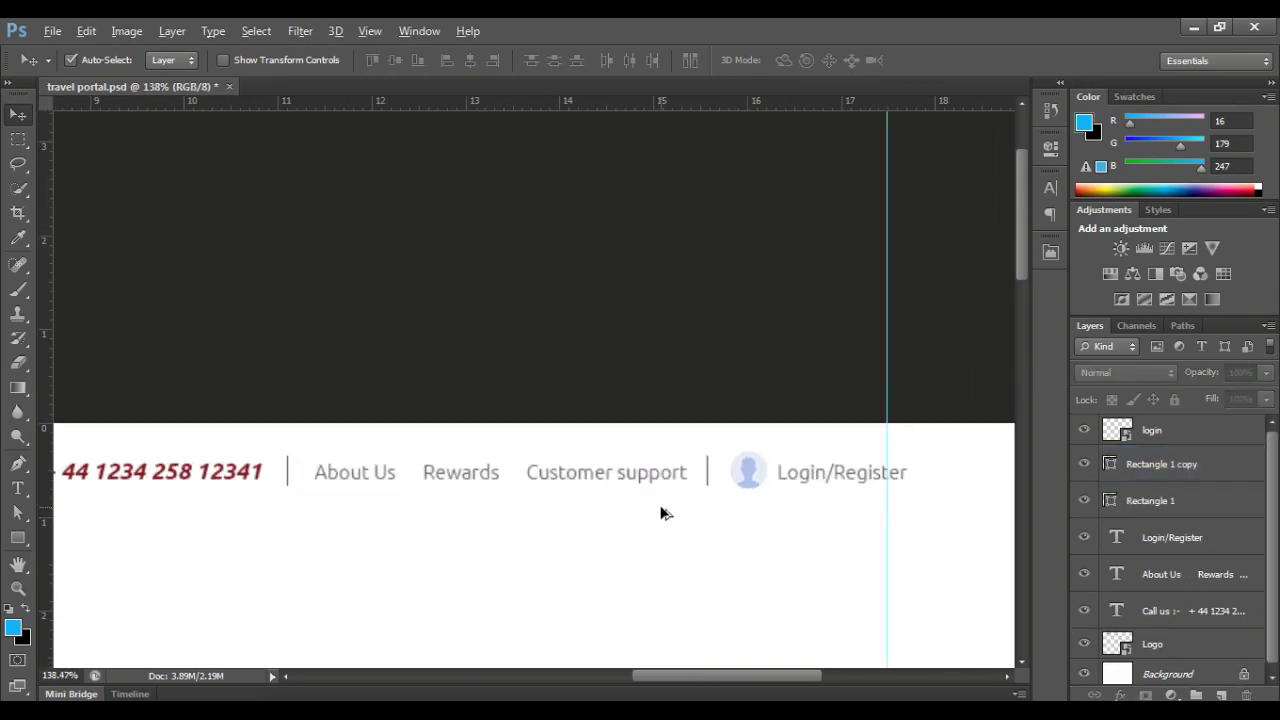
pyautogui.hscroll(-3, 420, 500)
pyautogui.scroll(-1, 393, 420)
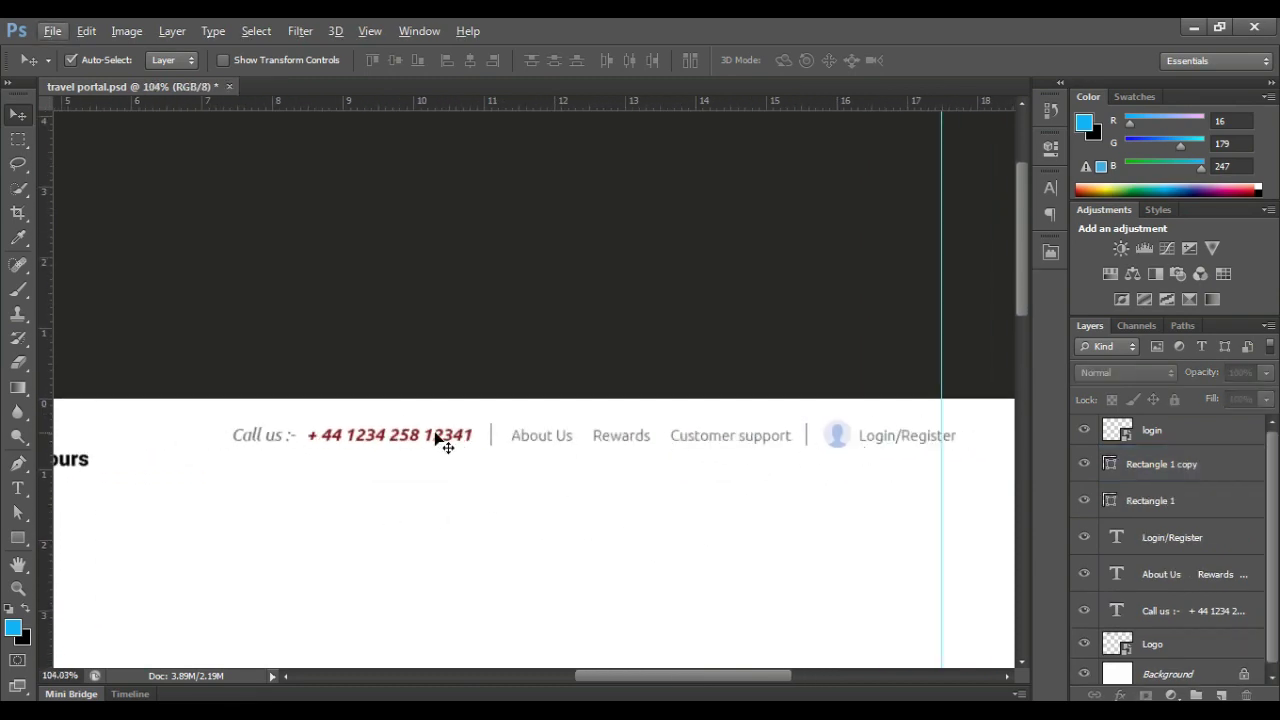
pyautogui.moveTo(365, 405); pyautogui.dragTo(924, 474)
pyautogui.press('Left')
pyautogui.press('Left')
pyautogui.press('Left')
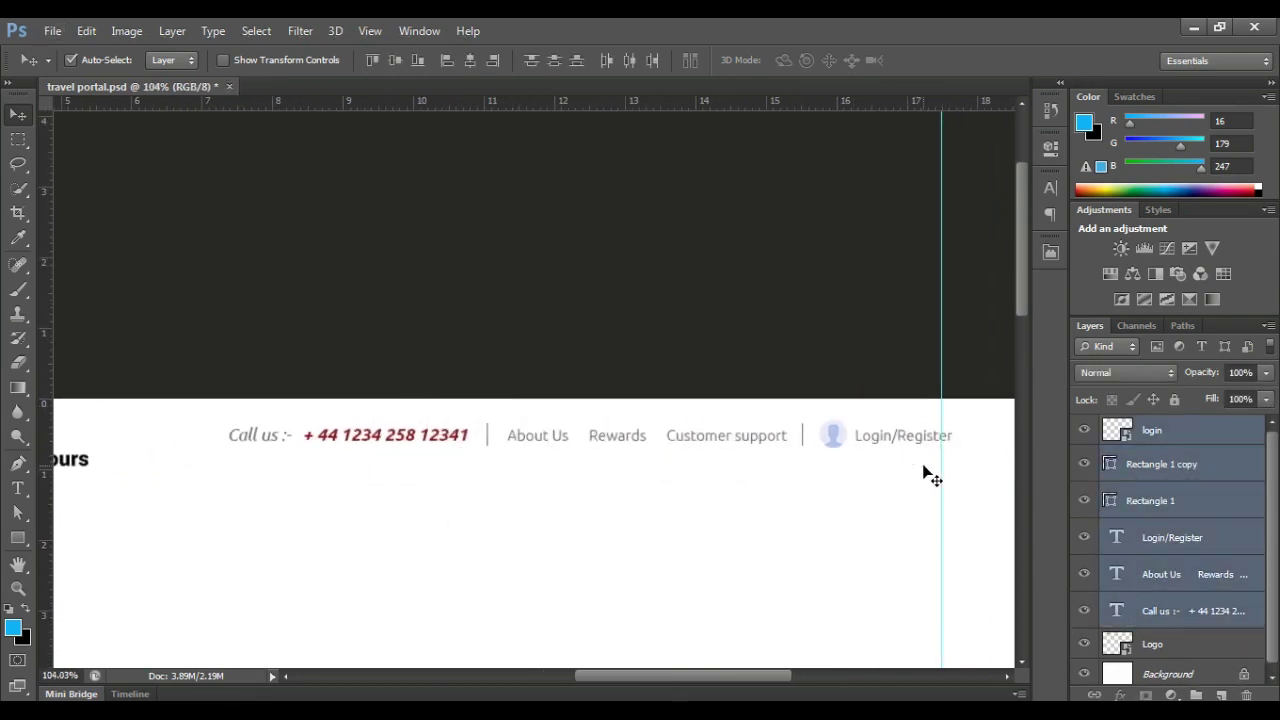
pyautogui.press('Left')
pyautogui.press('Left')
pyautogui.press('Left')
pyautogui.press('Left')
pyautogui.press('Left')
pyautogui.press('Left')
pyautogui.press('Left')
pyautogui.press('Left')
pyautogui.press('Right')
pyautogui.press('Right')
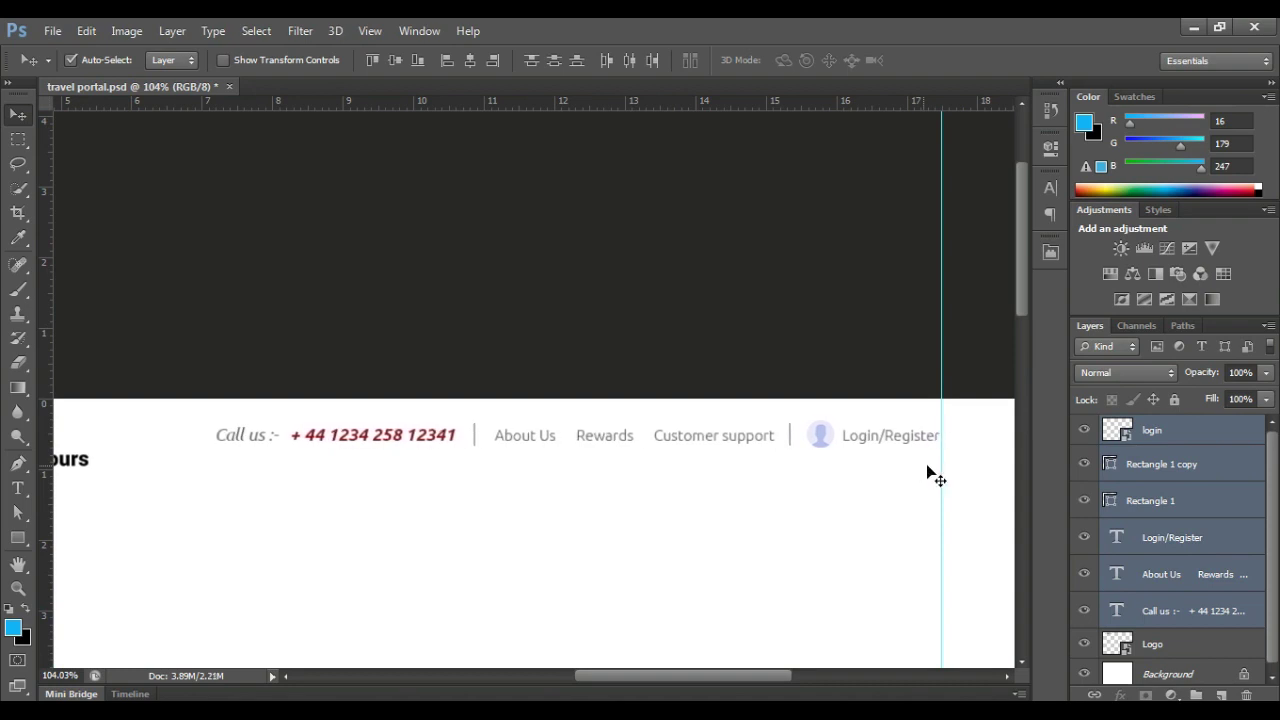
pyautogui.click(925, 478)
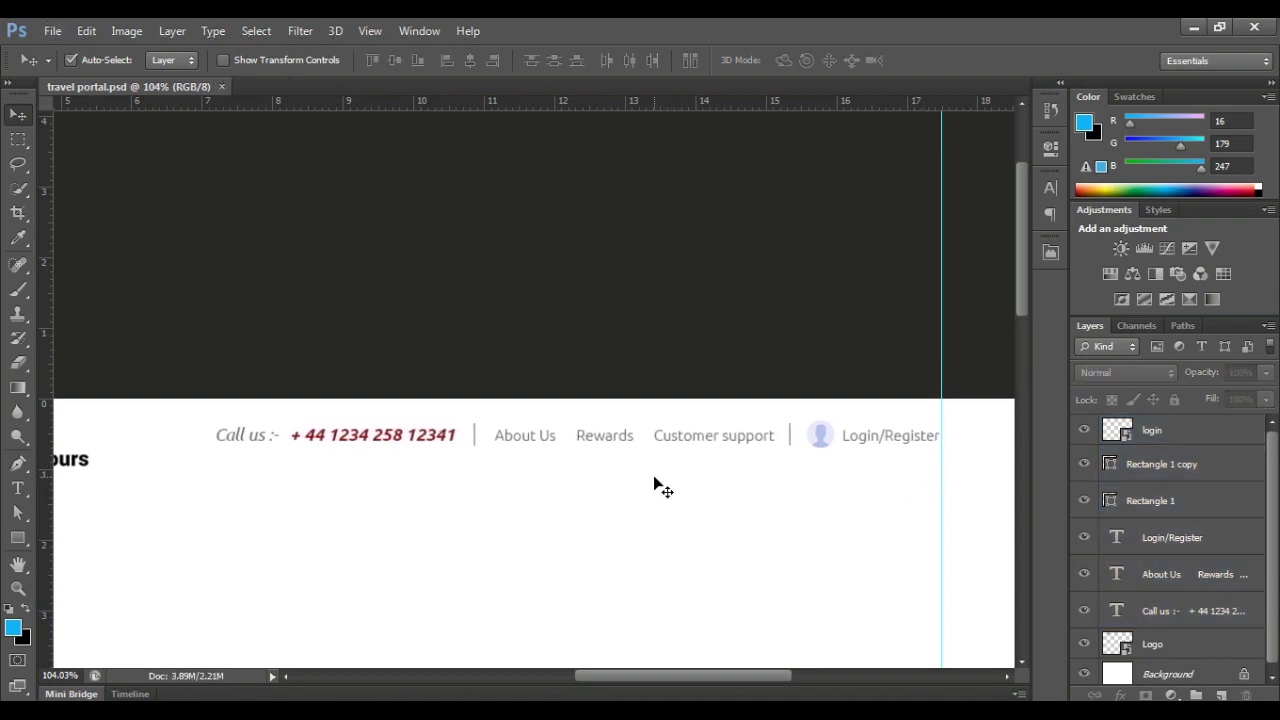
# - Start a new text line below the header for the navigation links
pyautogui.scroll(-2, 434, 511)
pyautogui.scroll(-1, 474, 471)
pyautogui.scroll(-1, 490, 300)
pyautogui.scroll(1, 500, 260)
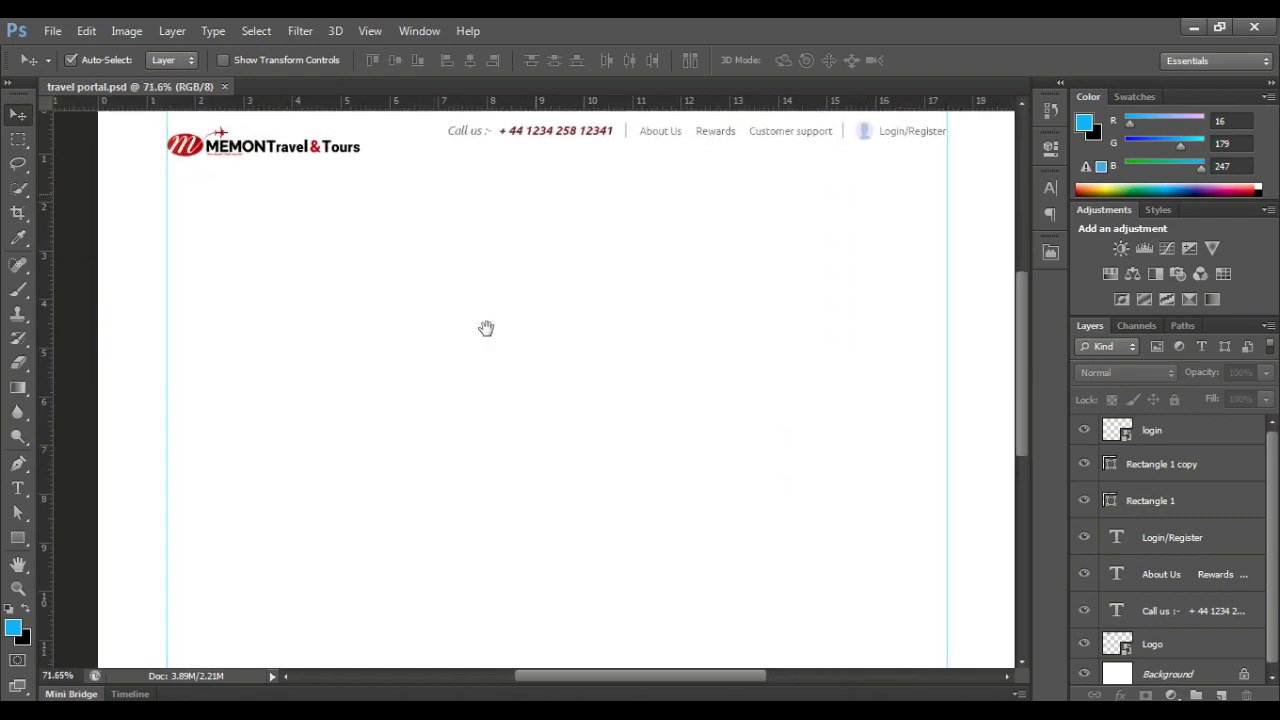
pyautogui.scroll(4, 300, 430)
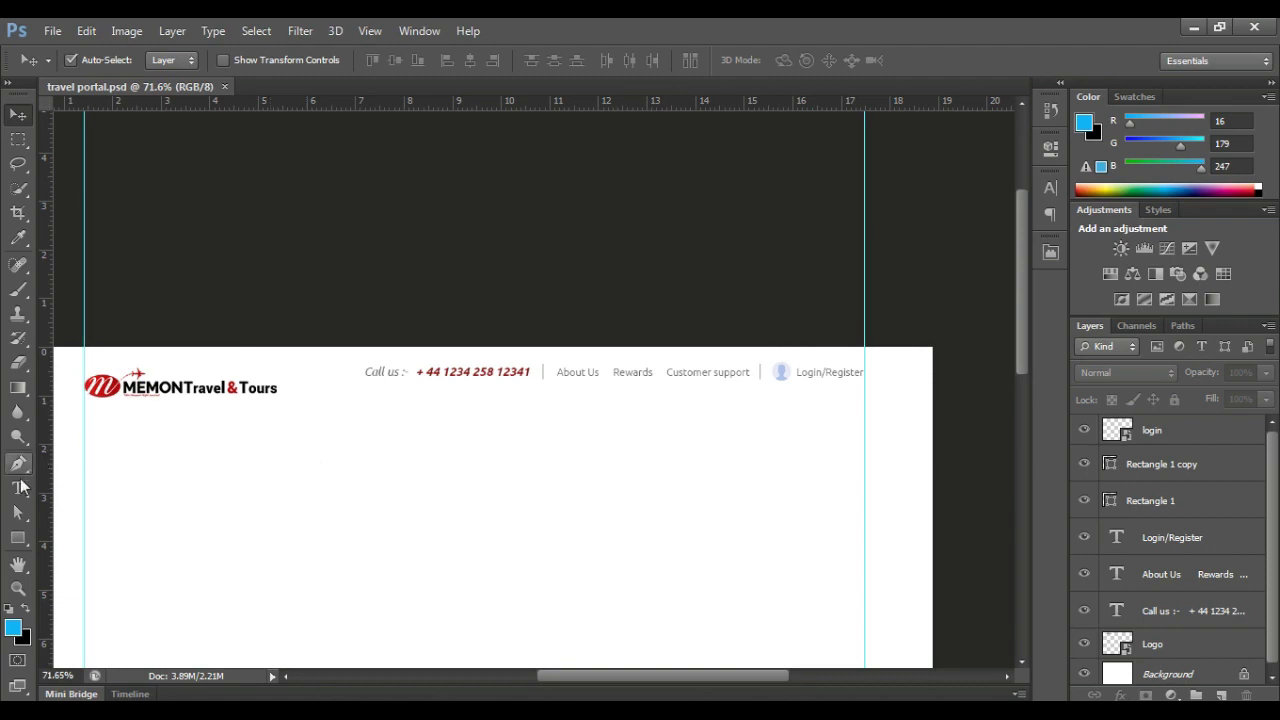
pyautogui.press('t')
pyautogui.click(246, 470)
pyautogui.write('Home  Flights  Hotels Cruise  Holiday Activities  Innsurannnce Deals Travel Blog')
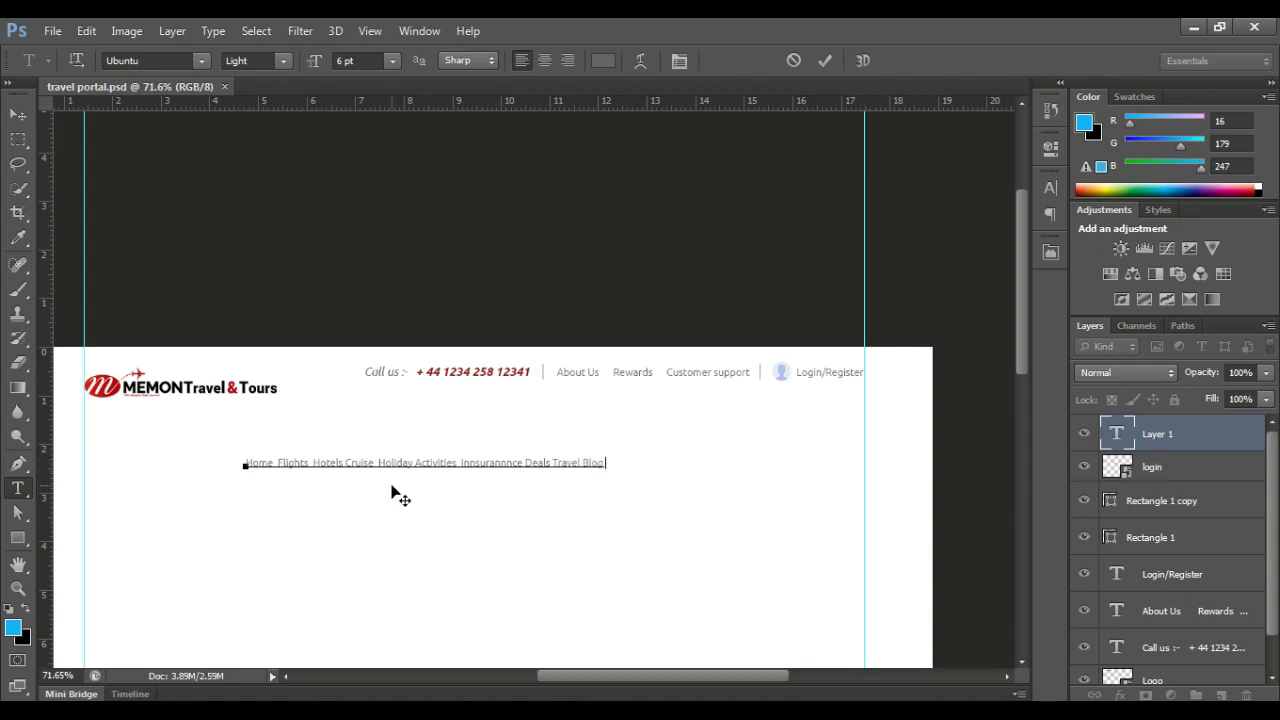
# - Resize the menu text, trying 8, 10 and 9 pt font sizes
pyautogui.hotkey('ctrl', 'a')
pyautogui.click(359, 61)
pyautogui.write('8')
pyautogui.press('Return')
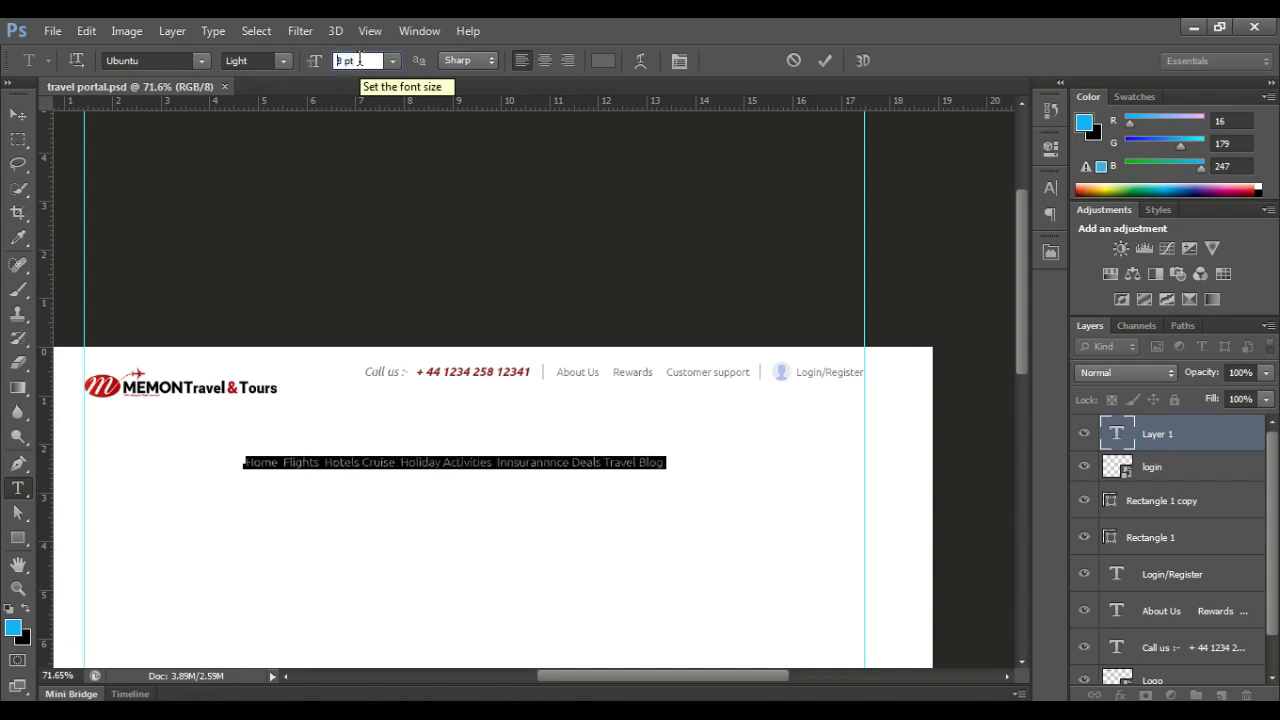
pyautogui.write('10')
pyautogui.press('Return')
pyautogui.write('9')
pyautogui.press('Return')
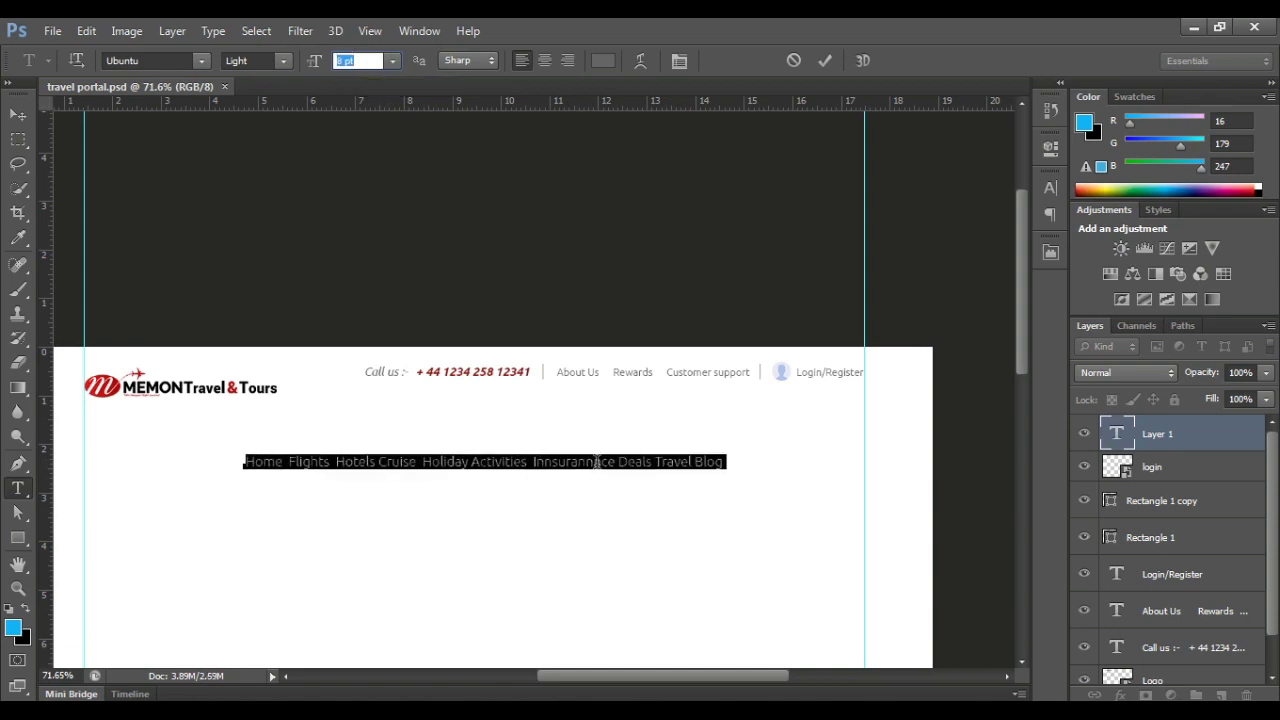
# - Remove the extra letters from the misspelt insurance menu item
pyautogui.click(597, 462)
pyautogui.press('Delete')
pyautogui.press('BackSpace')
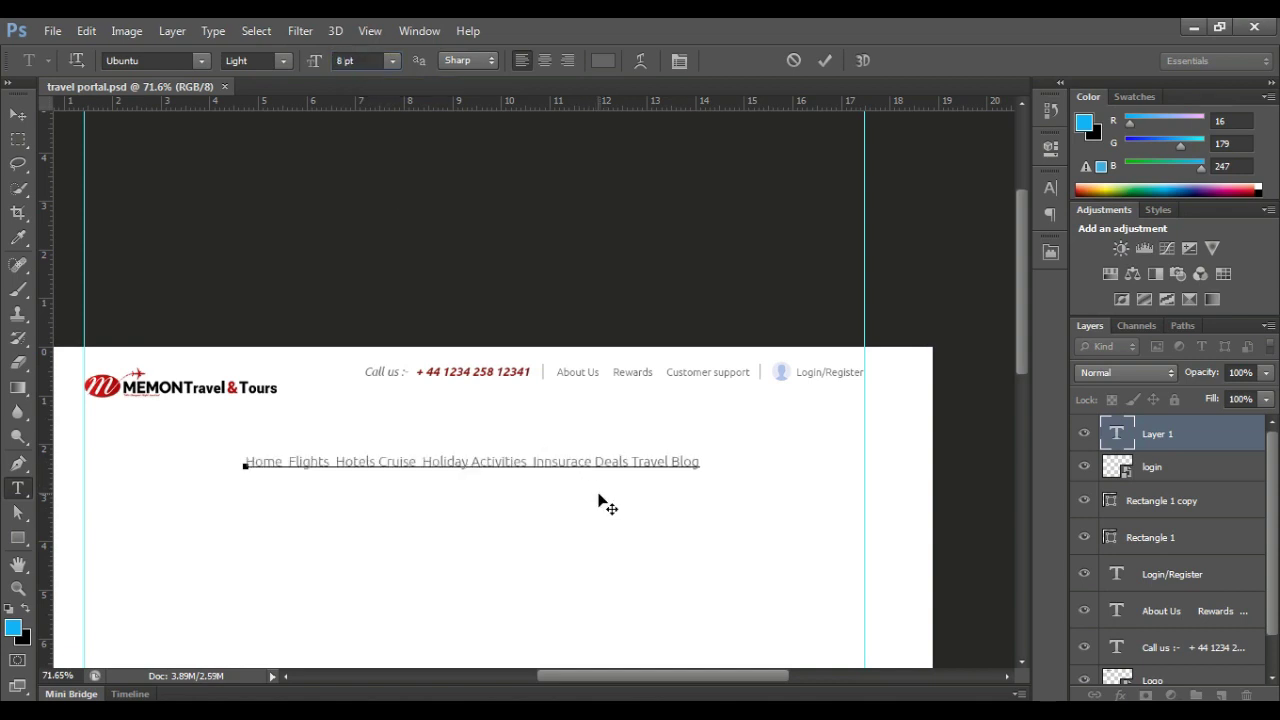
pyautogui.write('n')
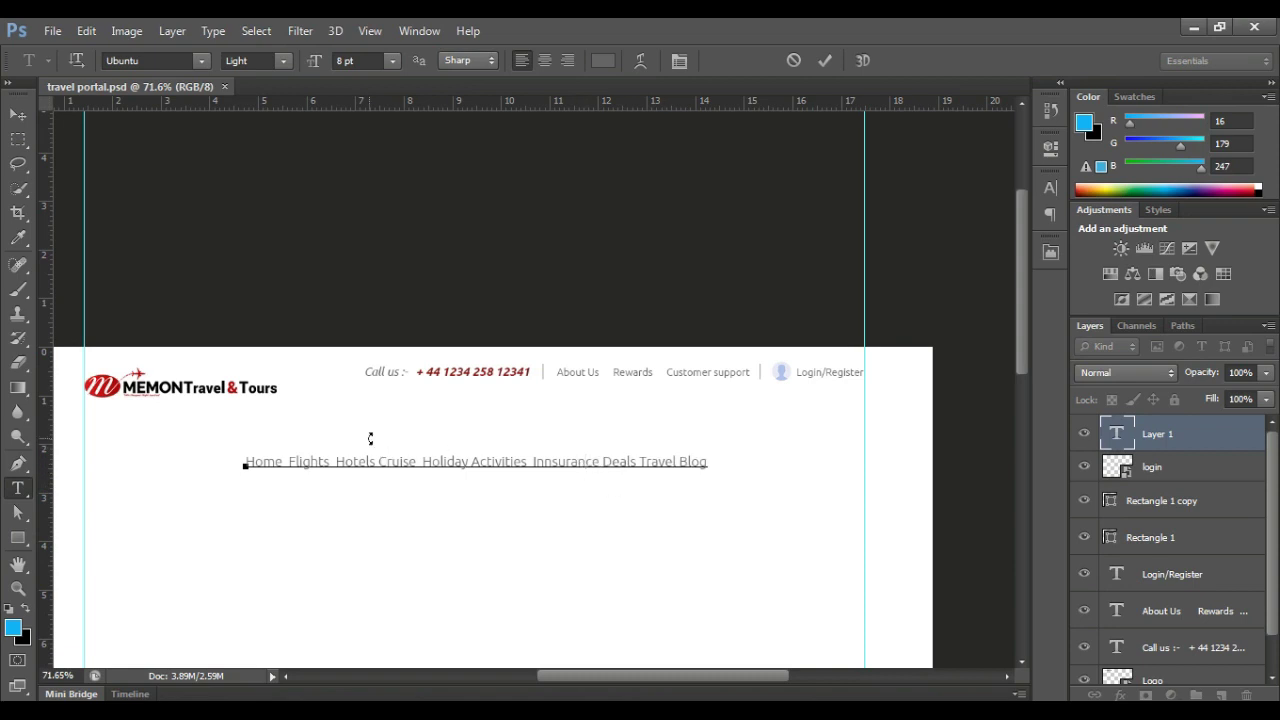
# - Set the whole menu text to the Medium font weight
pyautogui.hotkey('ctrl', 'a')
pyautogui.click(283, 61)
pyautogui.click(280, 136)
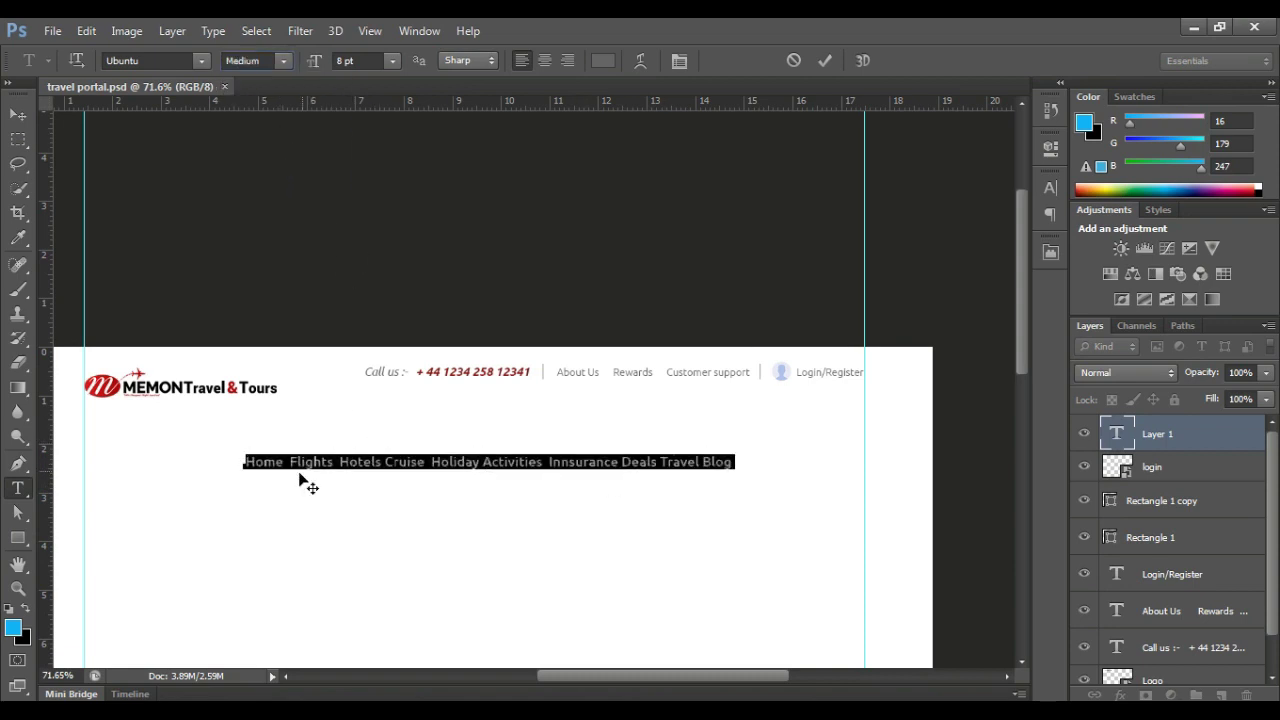
pyautogui.click(18, 115)
# - Move the menu line under the header and widen the gaps after Home and Flights
pyautogui.moveTo(471, 491); pyautogui.dragTo(528, 451)
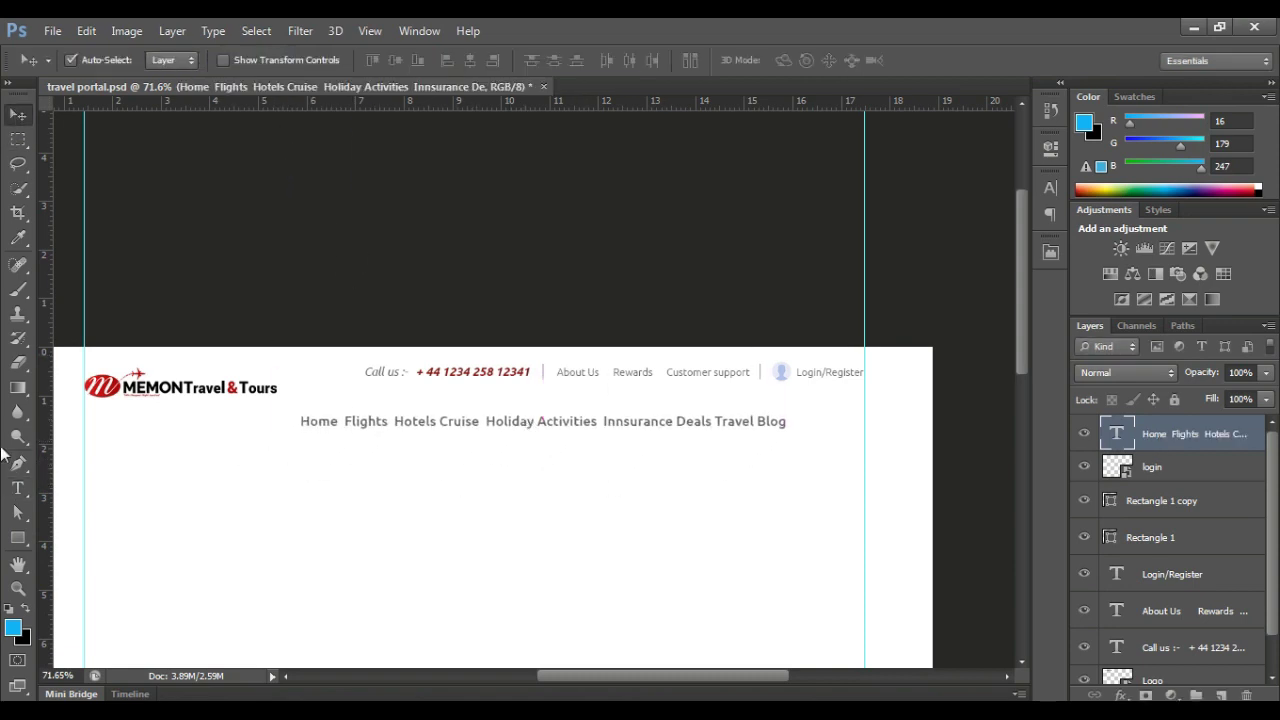
pyautogui.click(18, 488)
pyautogui.click(334, 421)
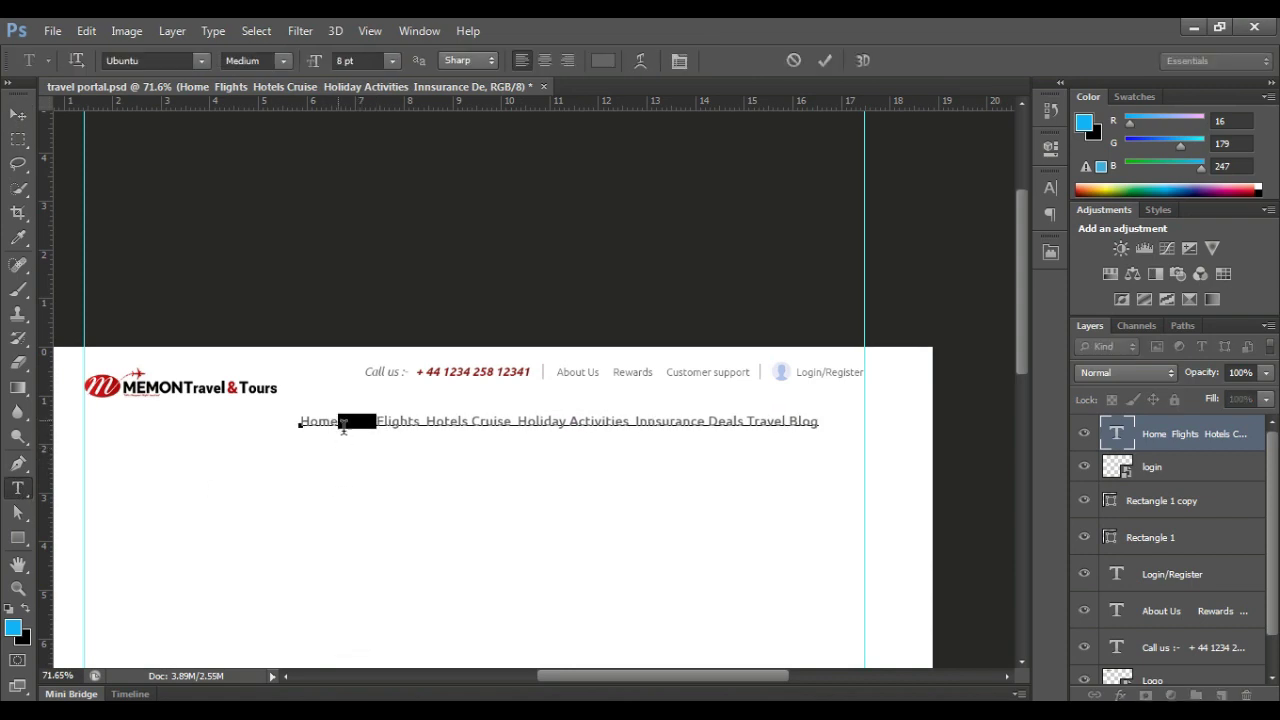
pyautogui.click(427, 421)
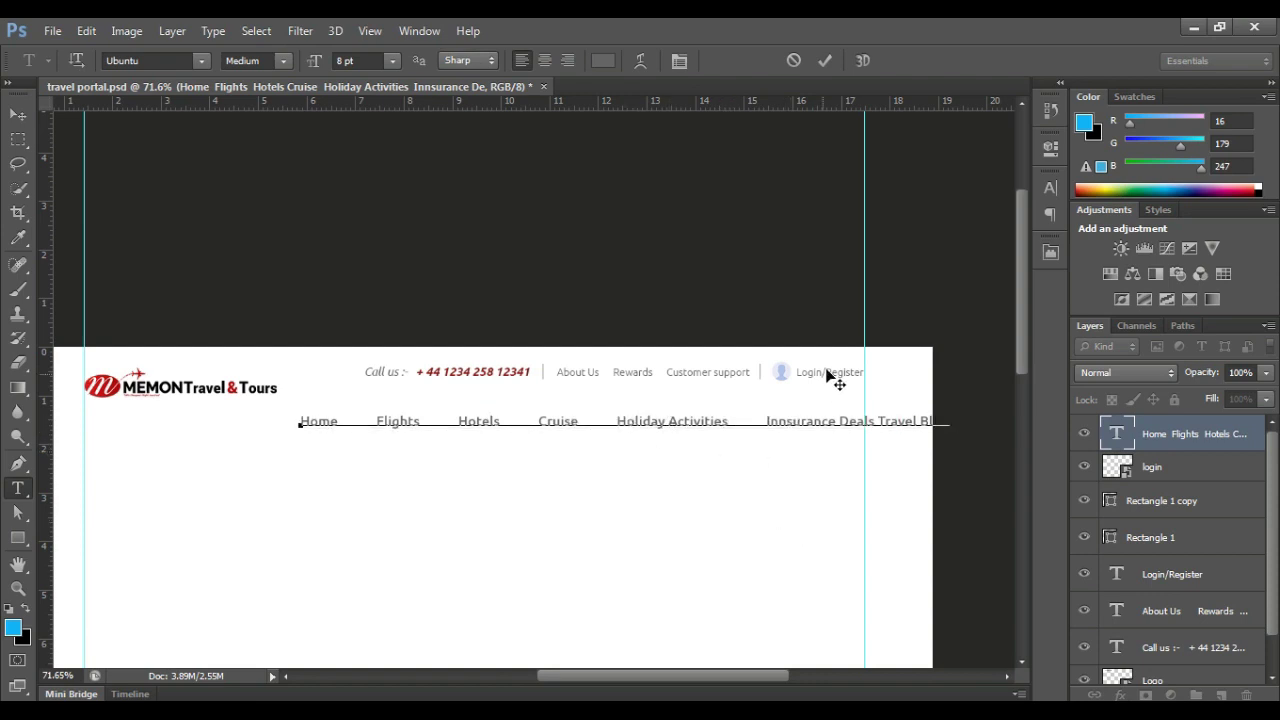
pyautogui.click(18, 114)
pyautogui.moveTo(486, 426); pyautogui.dragTo(368, 440)
# - Even out the spaces between all menu items and centre the line under the header
pyautogui.press('t')
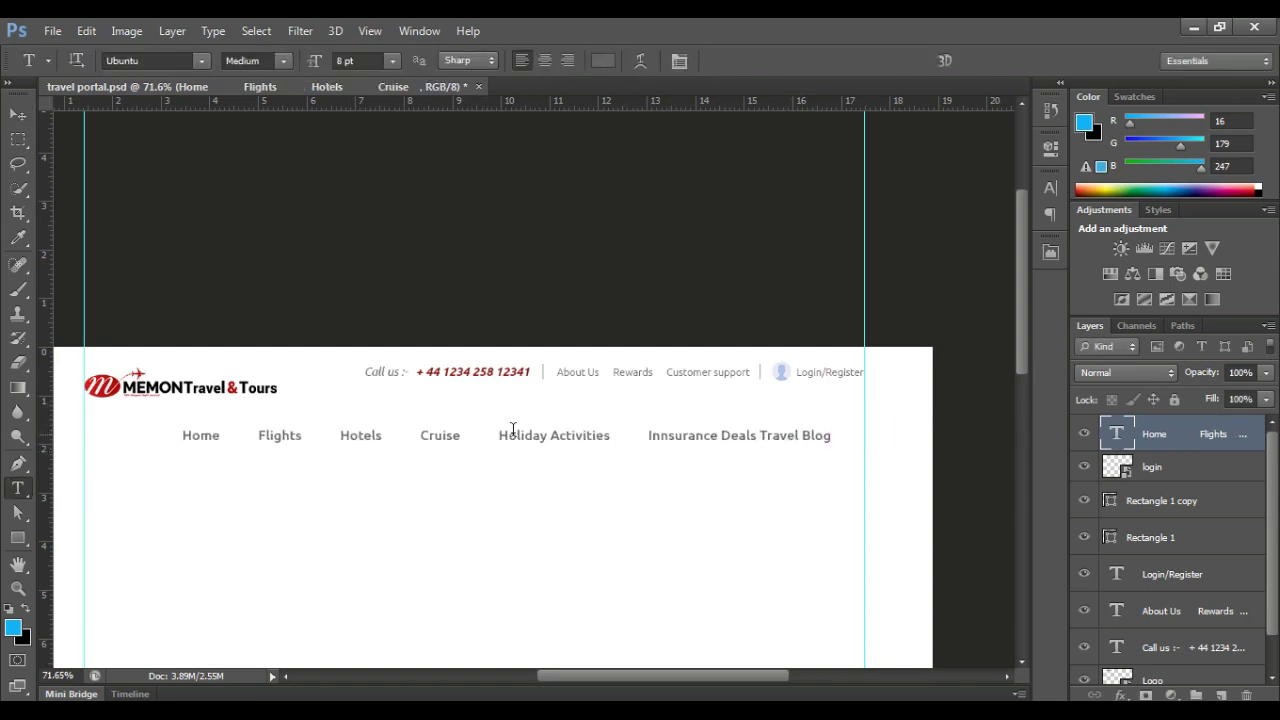
pyautogui.click(722, 438)
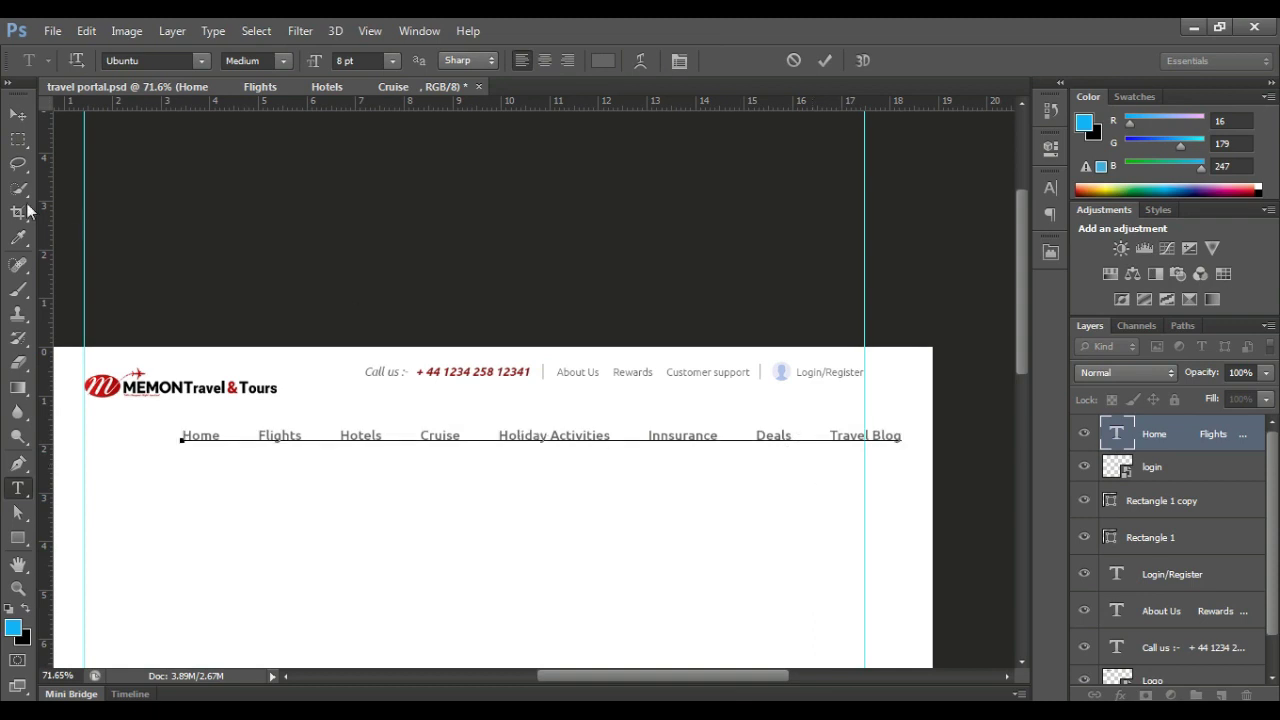
pyautogui.click(16, 120)
pyautogui.moveTo(563, 449); pyautogui.dragTo(518, 427)
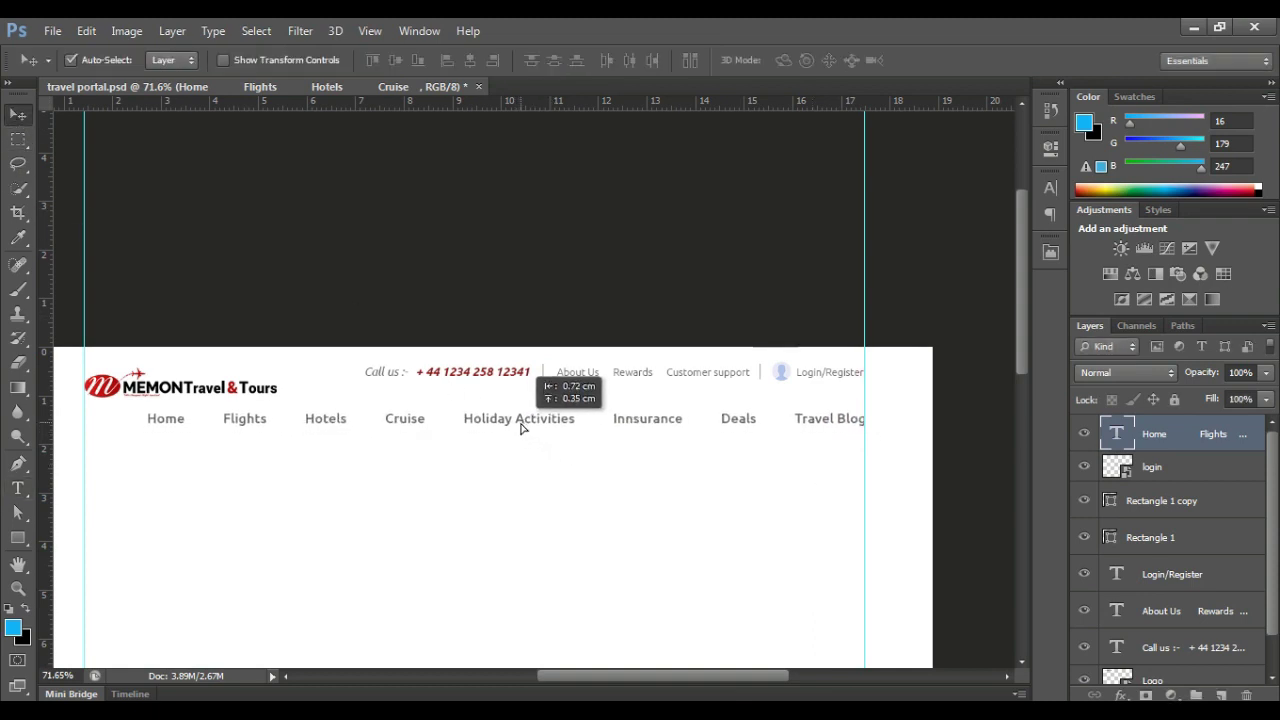
pyautogui.click(18, 488)
pyautogui.click(783, 420)
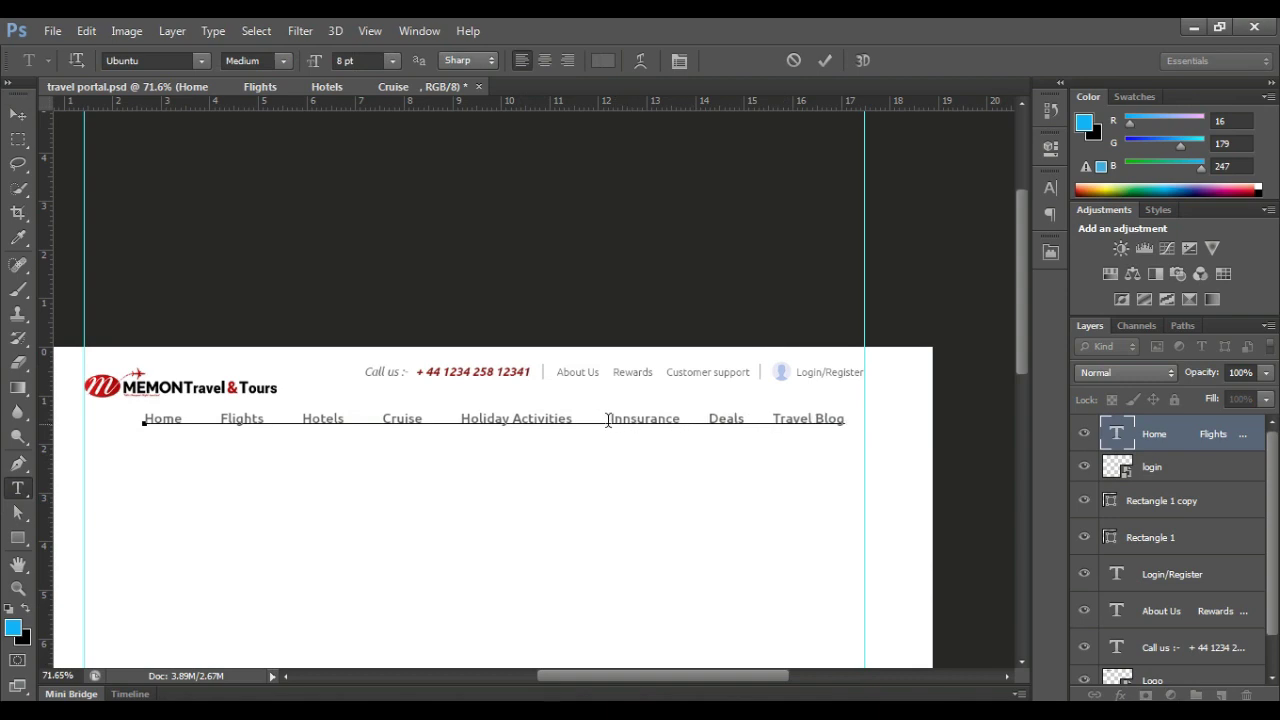
pyautogui.press('BackSpace')
pyautogui.click(443, 420)
pyautogui.press('BackSpace')
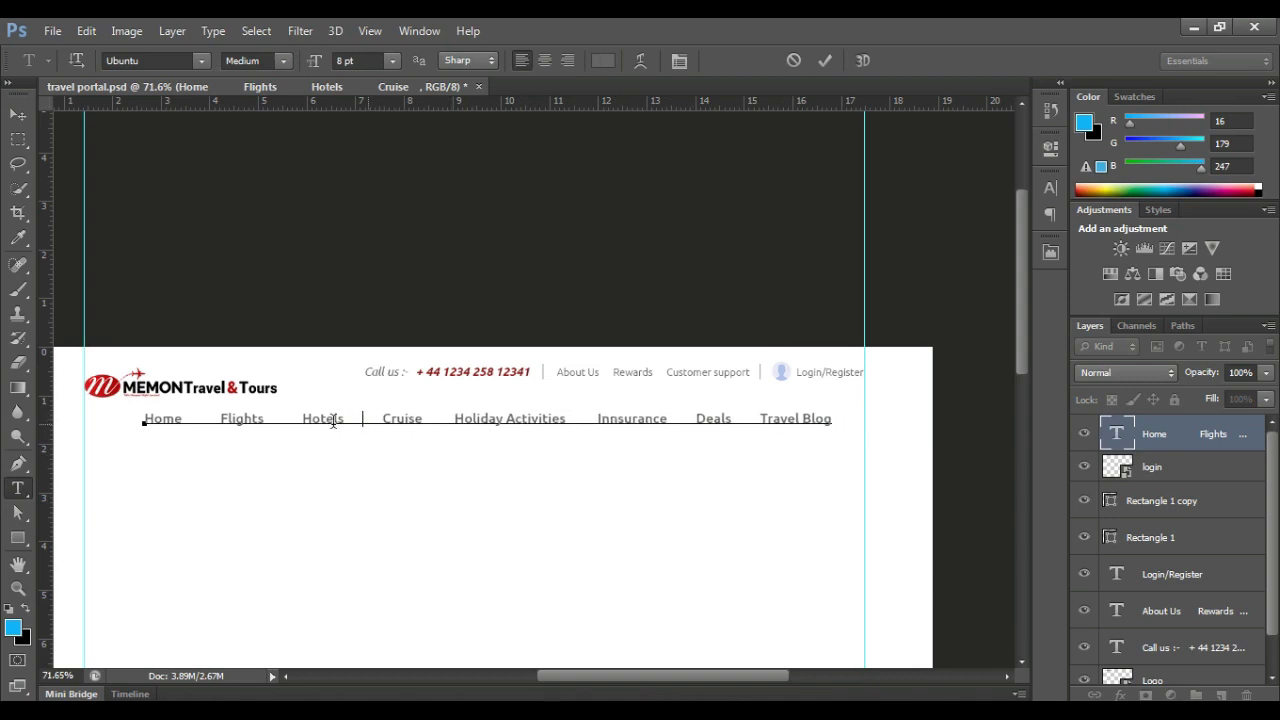
pyautogui.press('BackSpace')
pyautogui.press('BackSpace')
pyautogui.press('BackSpace')
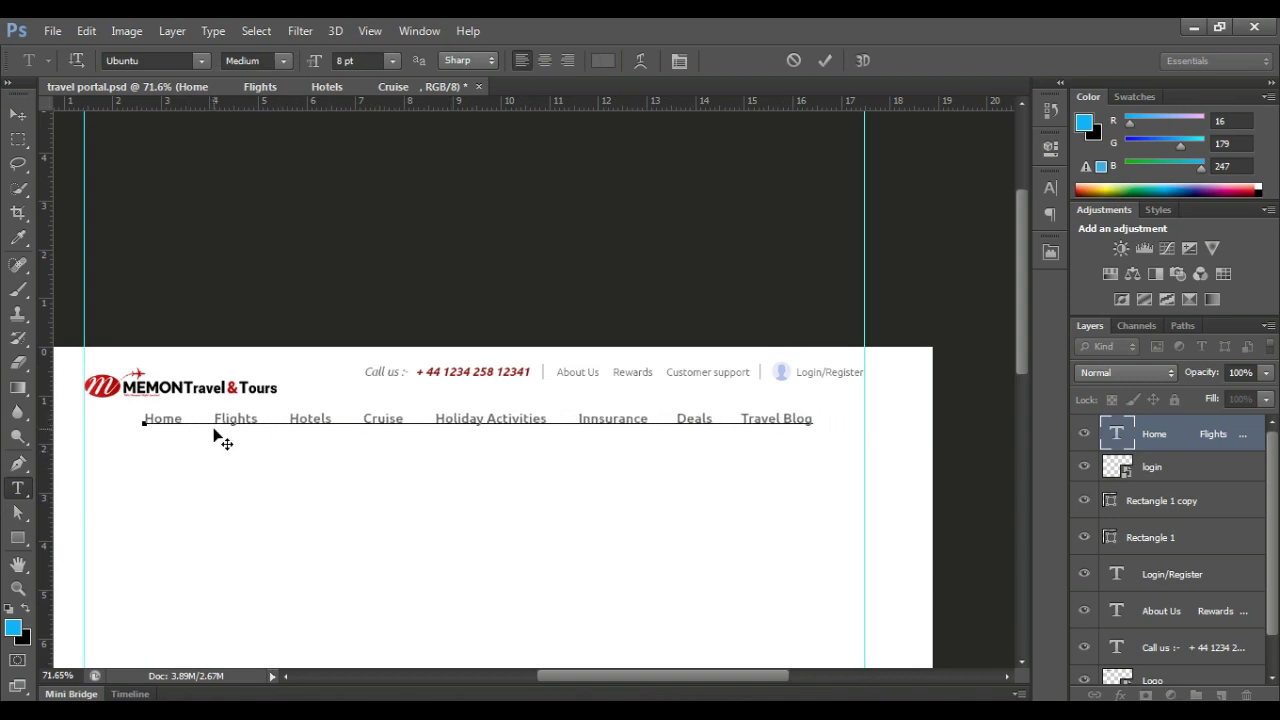
pyautogui.moveTo(510, 426); pyautogui.dragTo(566, 423)
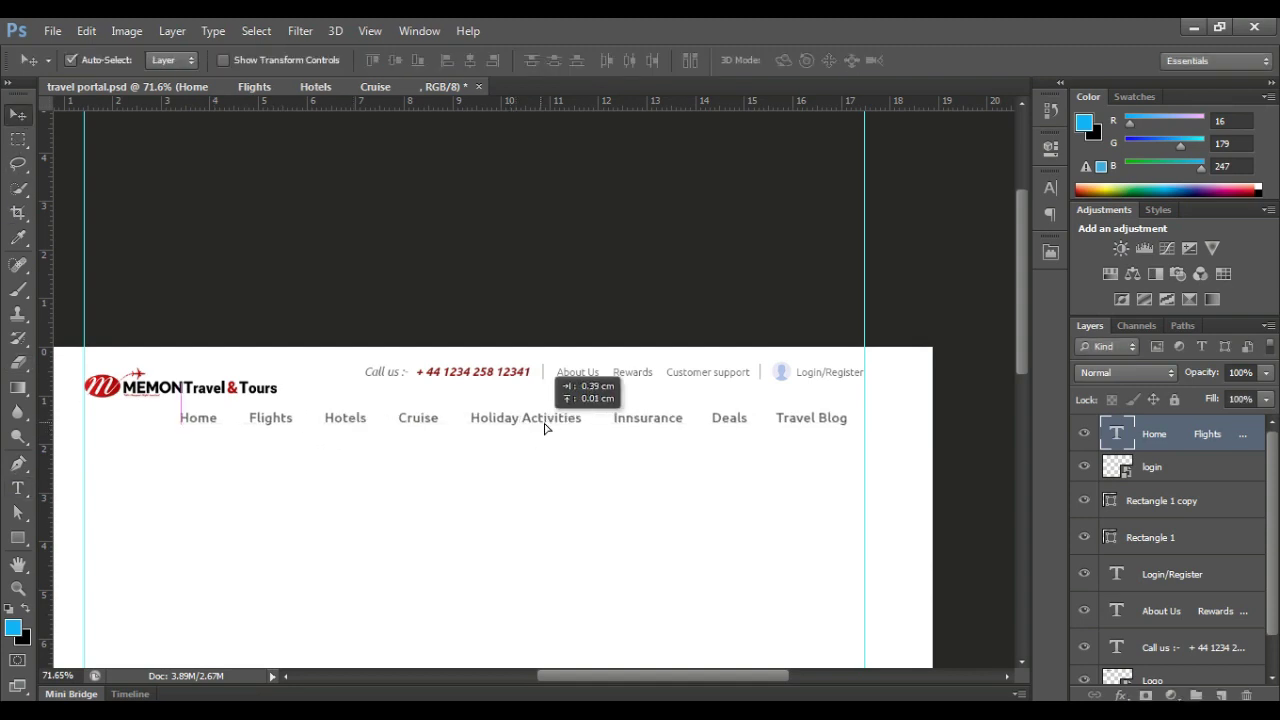
# - Scale the MEMON logo slightly larger and nudge it into place
pyautogui.click(141, 392)
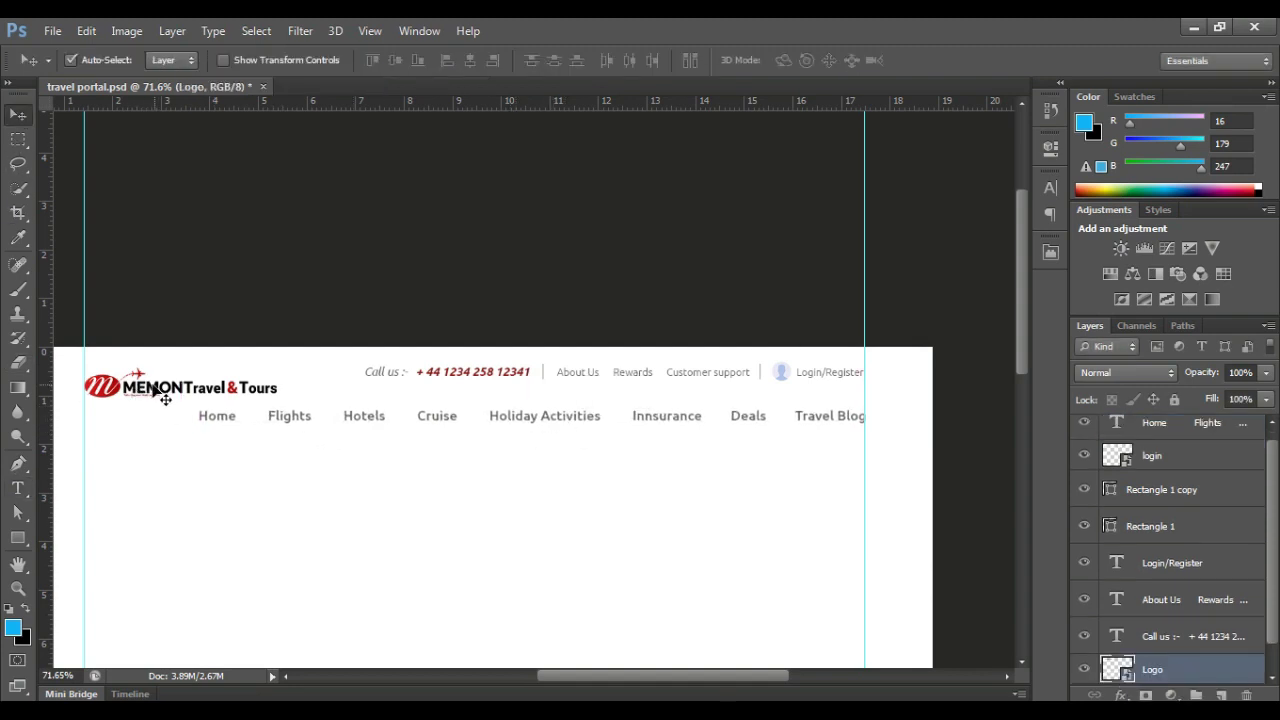
pyautogui.hotkey('ctrl', 't')
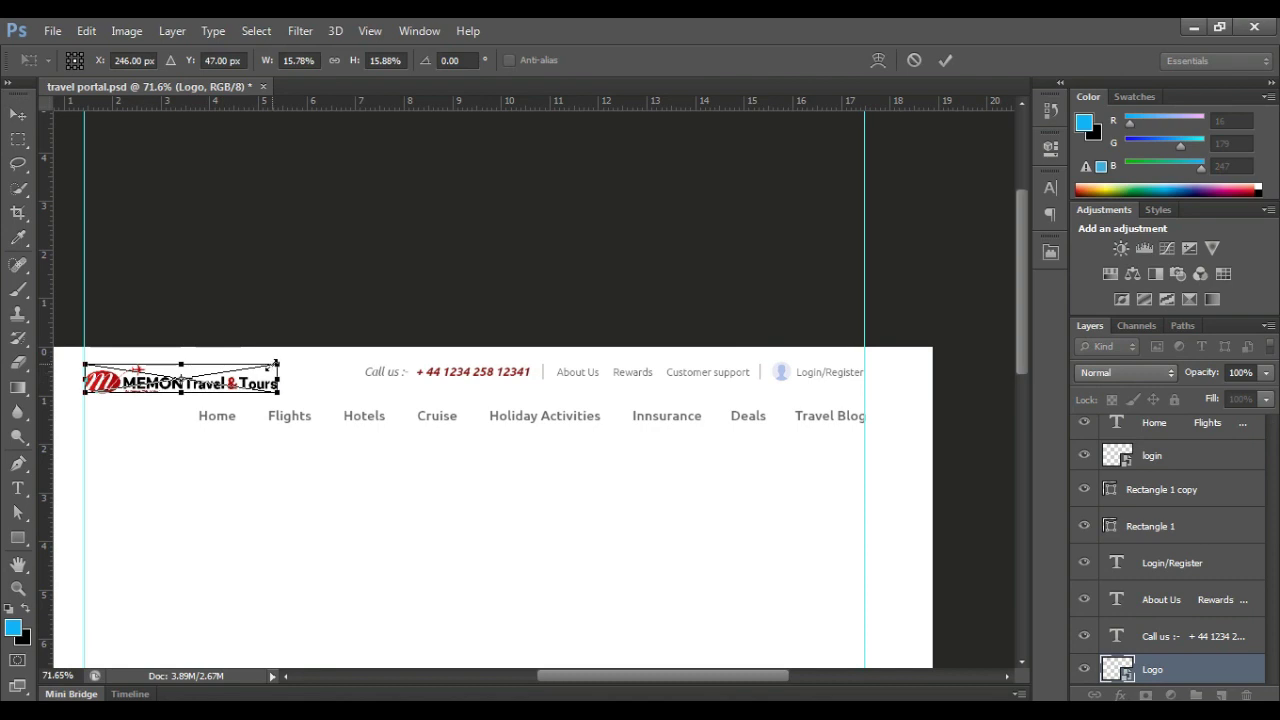
pyautogui.moveTo(276, 365); pyautogui.dragTo(282, 364)
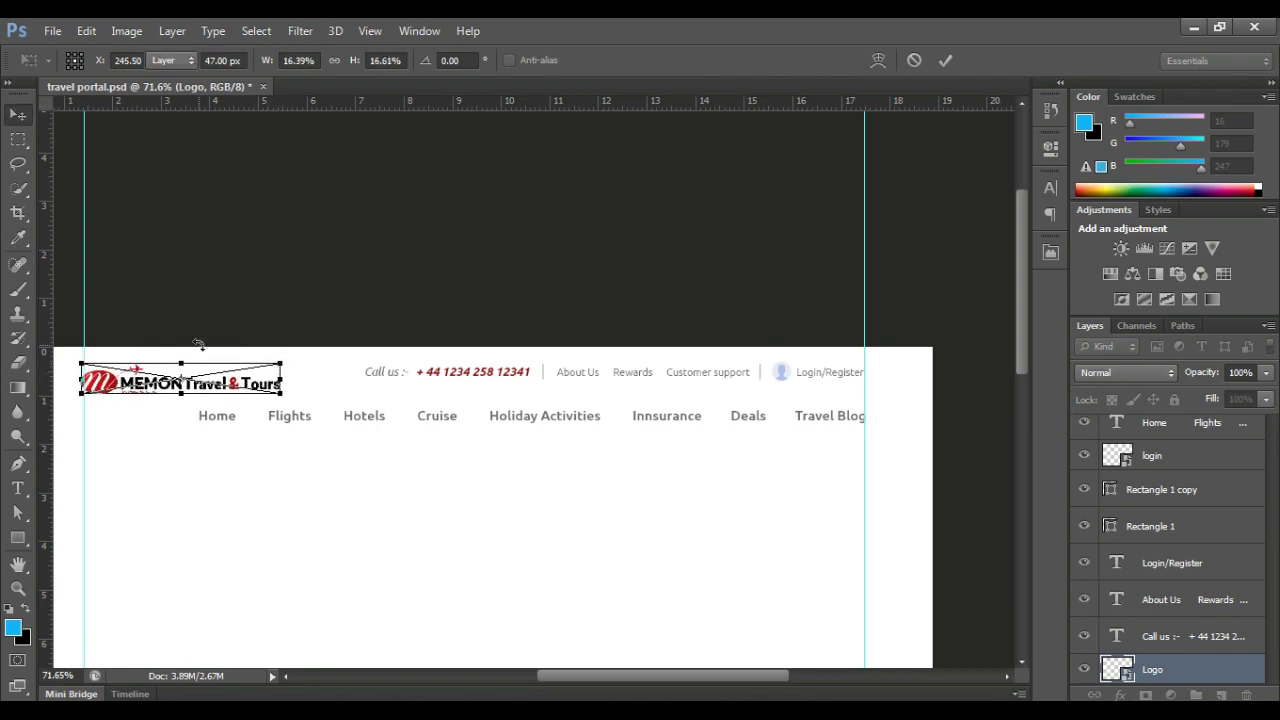
pyautogui.press('Return')
pyautogui.moveTo(125, 372); pyautogui.dragTo(129, 372)
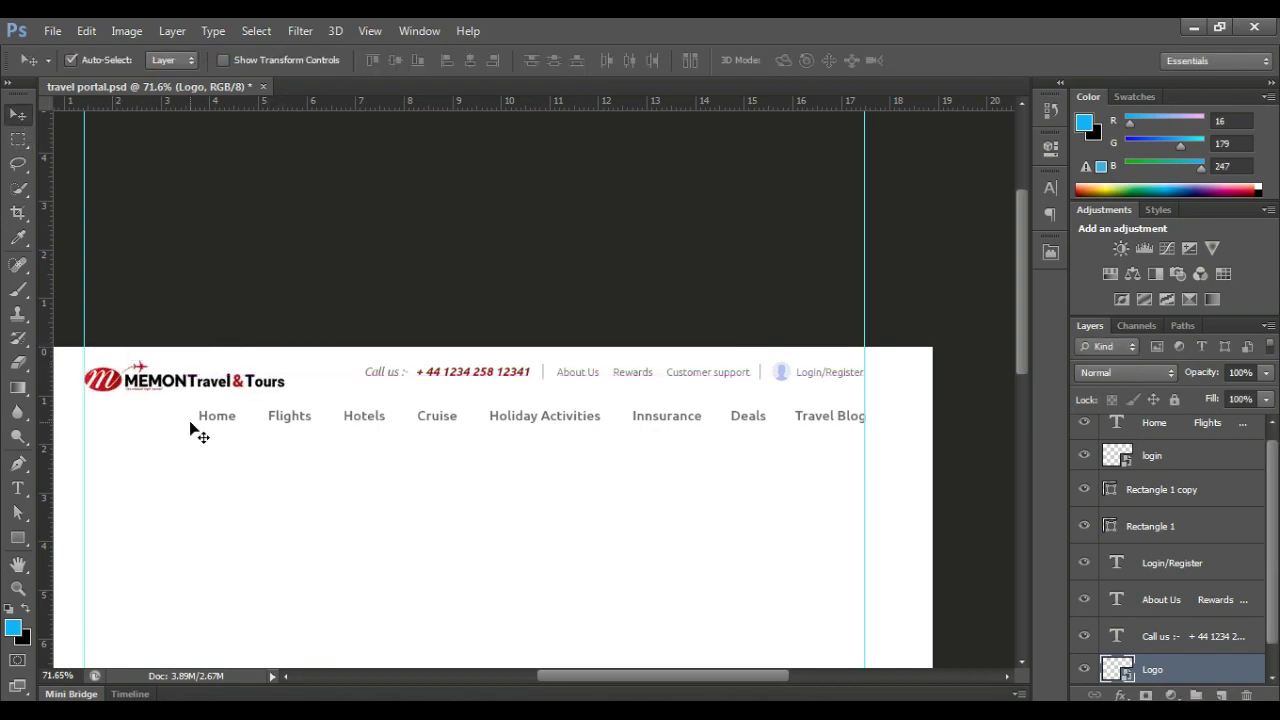
pyautogui.keyDown('alt'); pyautogui.scroll(1, 190, 430); pyautogui.keyUp('alt')
# - Draw a rounded rectangle around Home filled with the ampersand's dark red
pyautogui.keyDown('alt'); pyautogui.scroll(4, 180, 423); pyautogui.keyUp('alt')
pyautogui.rightClick(18, 538)
pyautogui.click(110, 551)
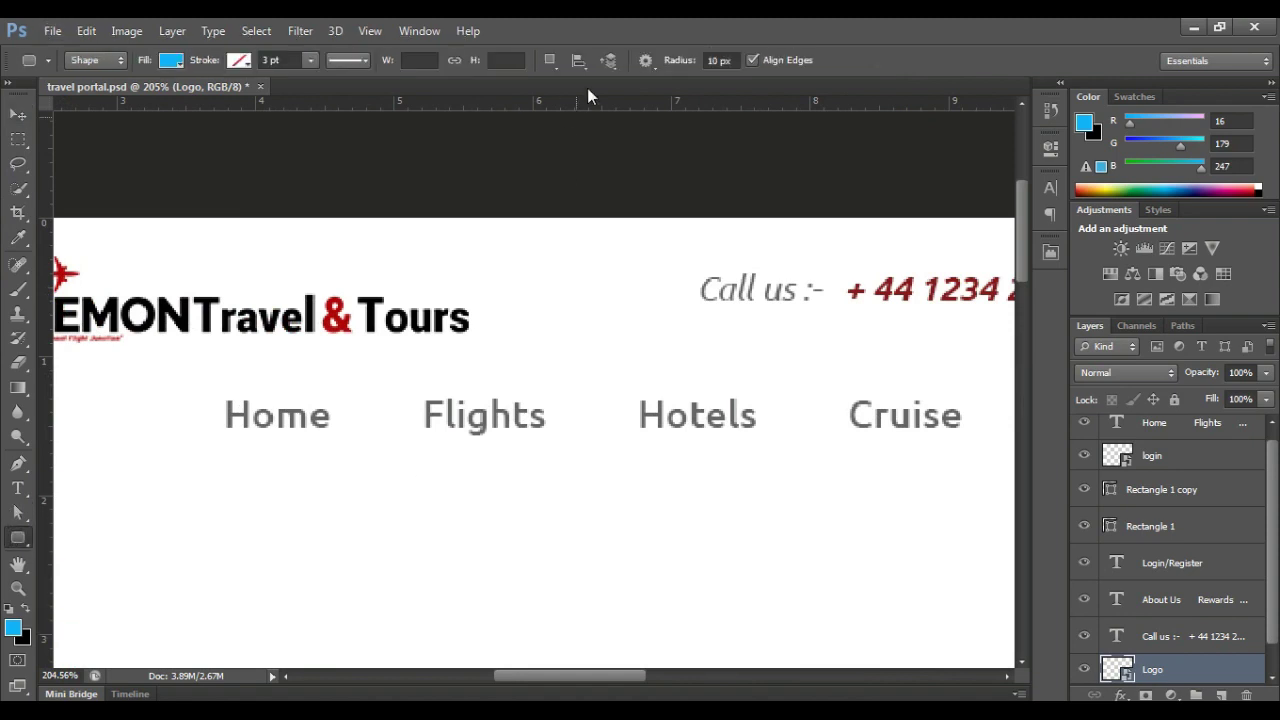
pyautogui.moveTo(211, 384); pyautogui.dragTo(344, 445)
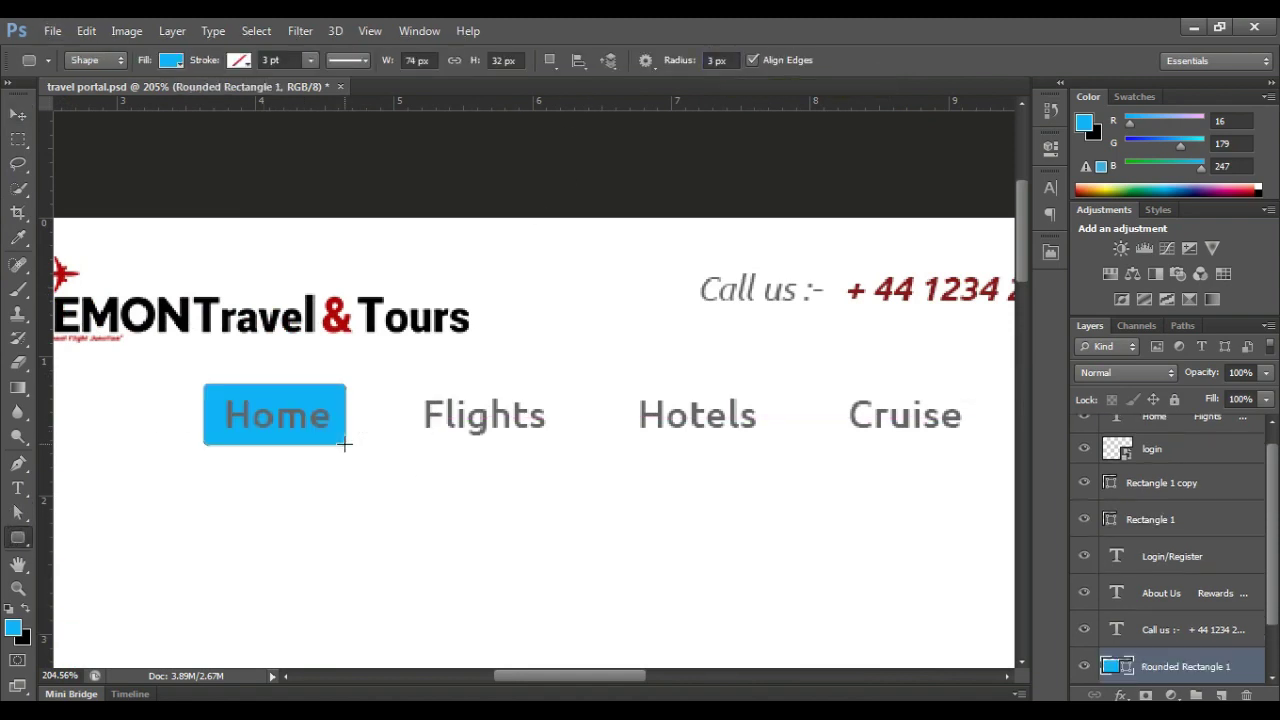
pyautogui.doubleClick(1118, 666)
pyautogui.click(340, 315)
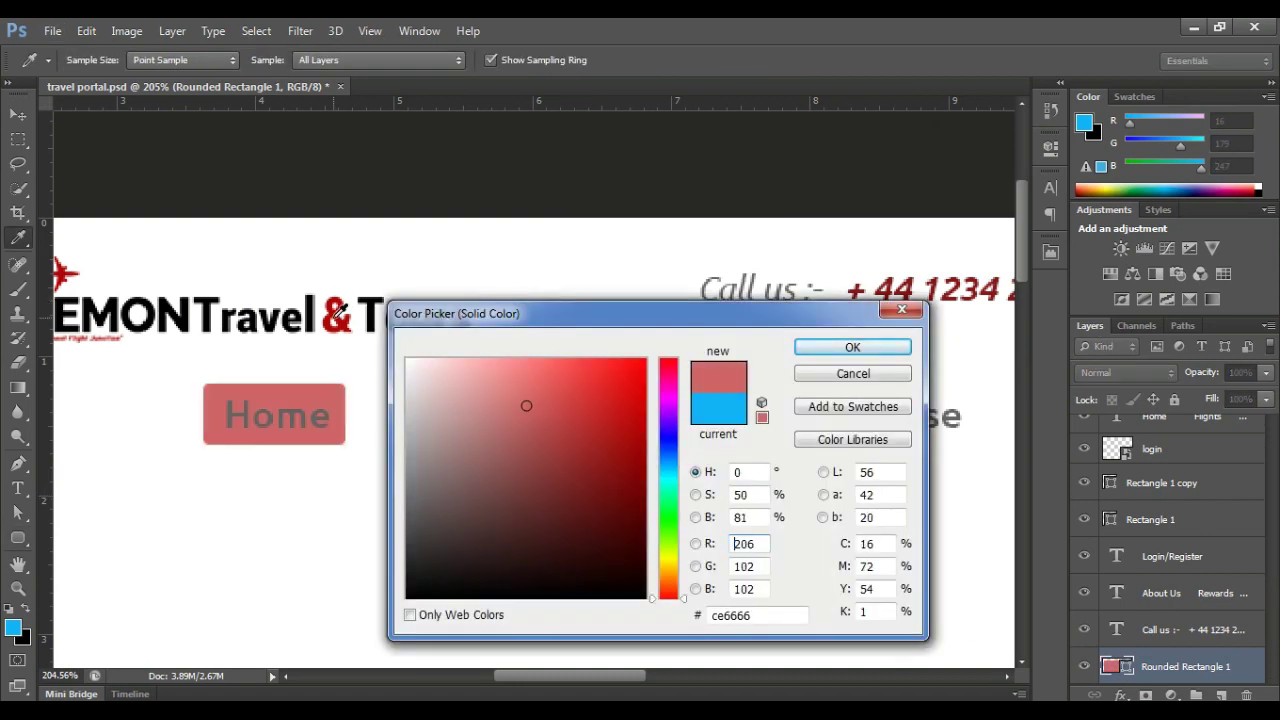
pyautogui.click(338, 311)
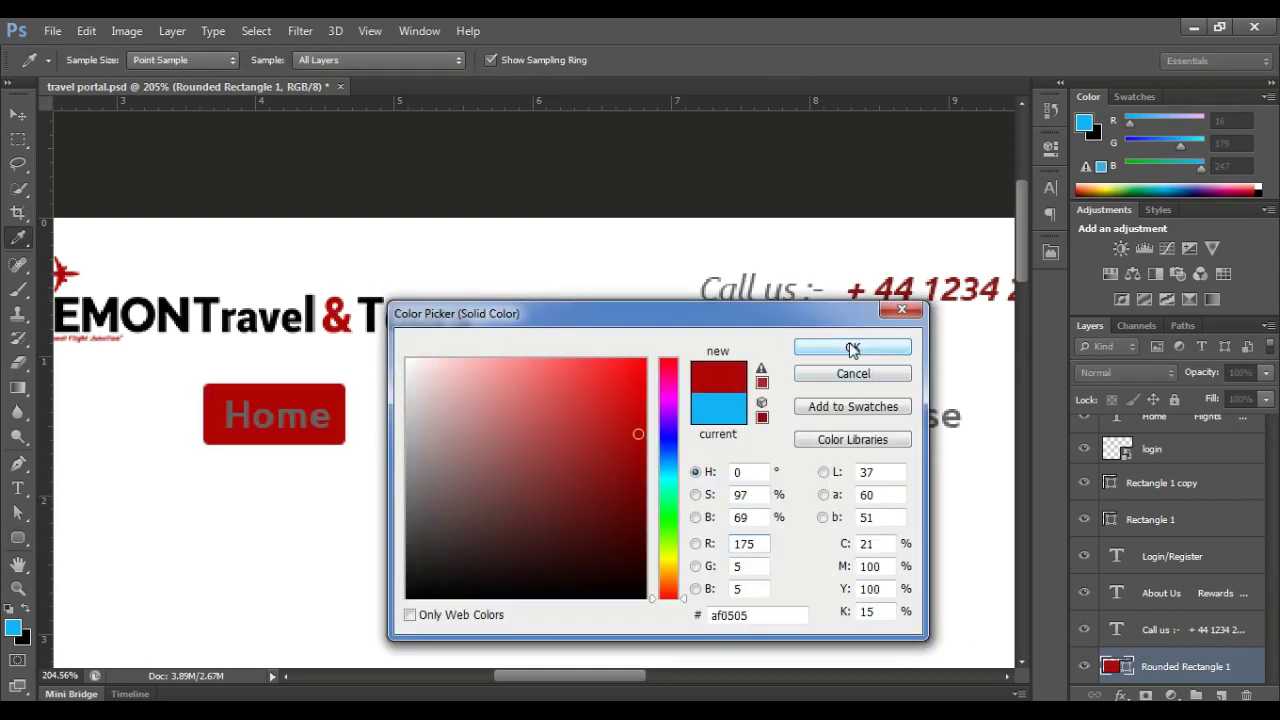
pyautogui.click(852, 348)
# - Turn the Home label white on top of the red box
pyautogui.click(18, 488)
pyautogui.click(327, 412)
pyautogui.hotkey('ctrl', 'a')
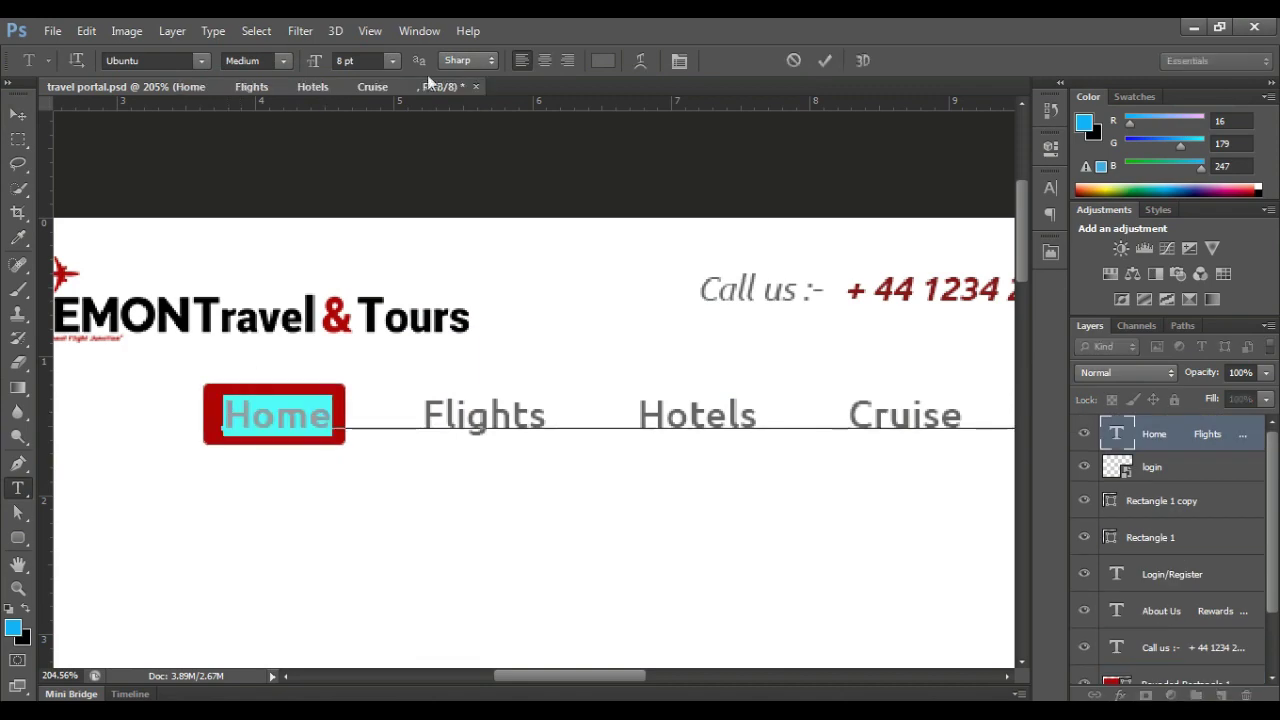
pyautogui.click(603, 60)
pyautogui.click(410, 364)
pyautogui.click(806, 346)
pyautogui.click(18, 114)
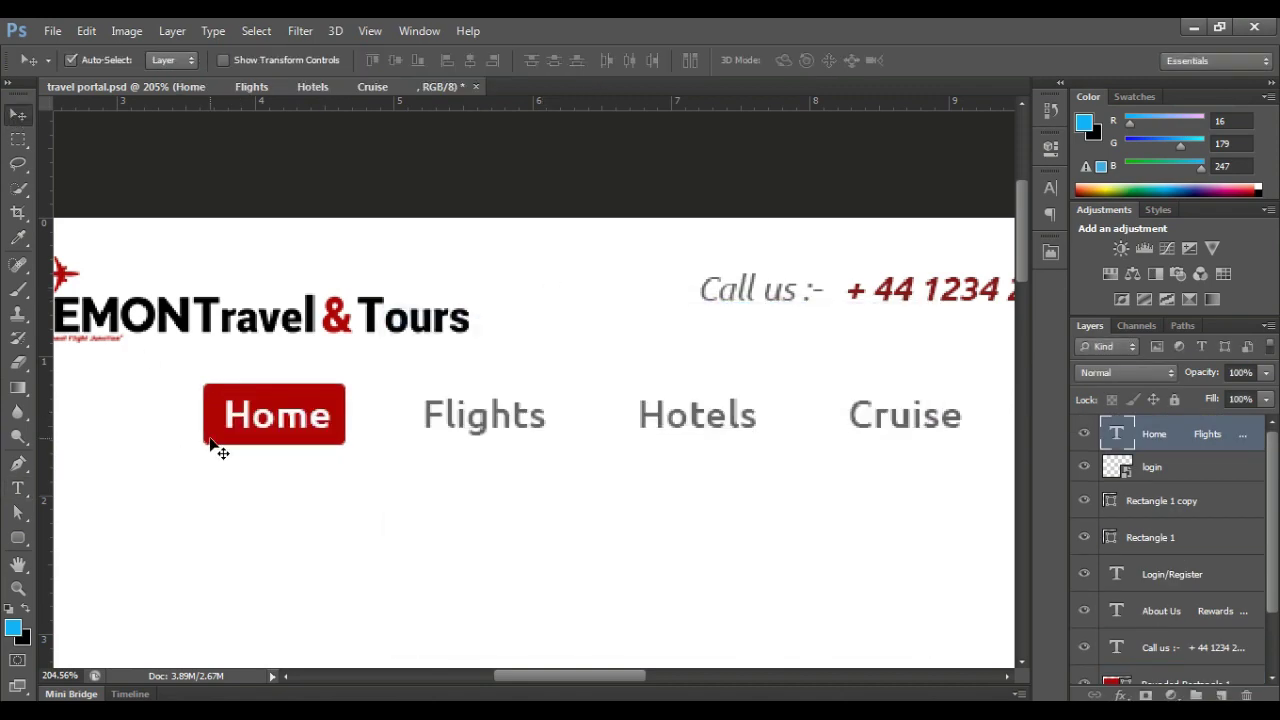
pyautogui.click(211, 441)
pyautogui.click(245, 477)
# - Draw a wide blue rectangle below the header, butted up against the menu row
pyautogui.scroll(-3, 242, 467)
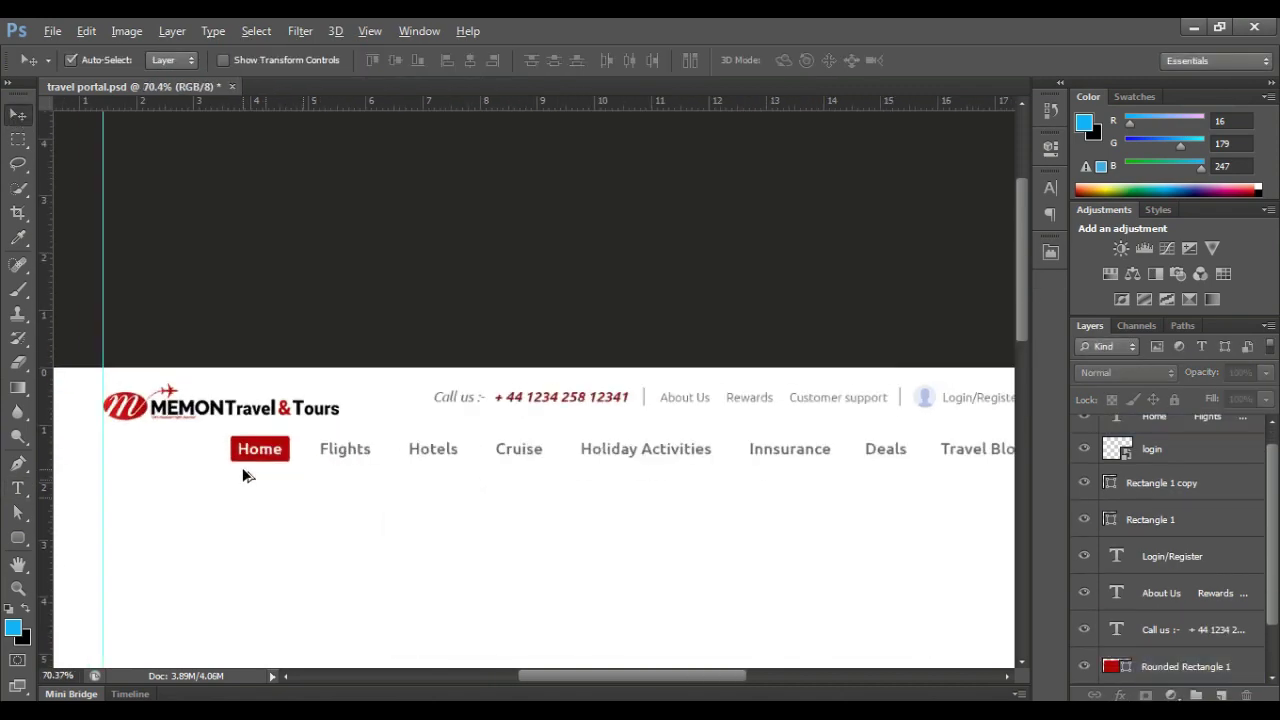
pyautogui.scroll(-2, 242, 467)
pyautogui.moveTo(317, 543); pyautogui.dragTo(377, 476)
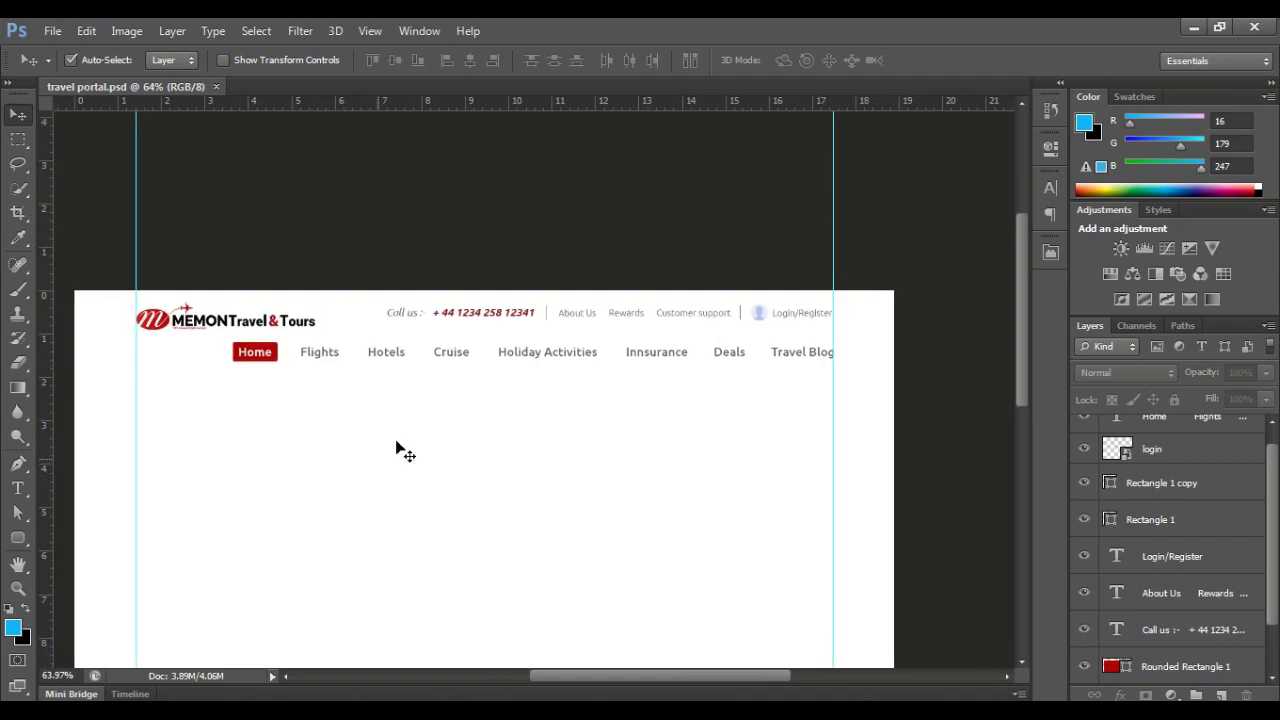
pyautogui.scroll(-2, 191, 474)
pyautogui.scroll(2, 732, 303)
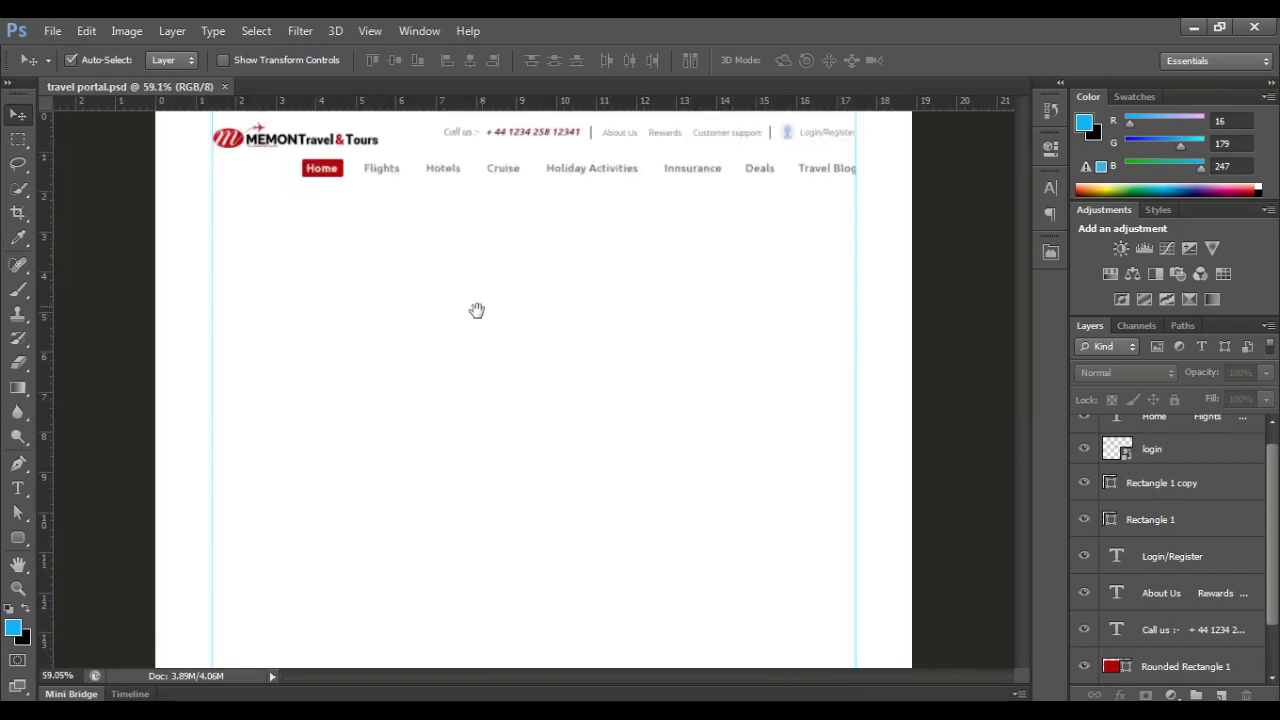
pyautogui.click(18, 537)
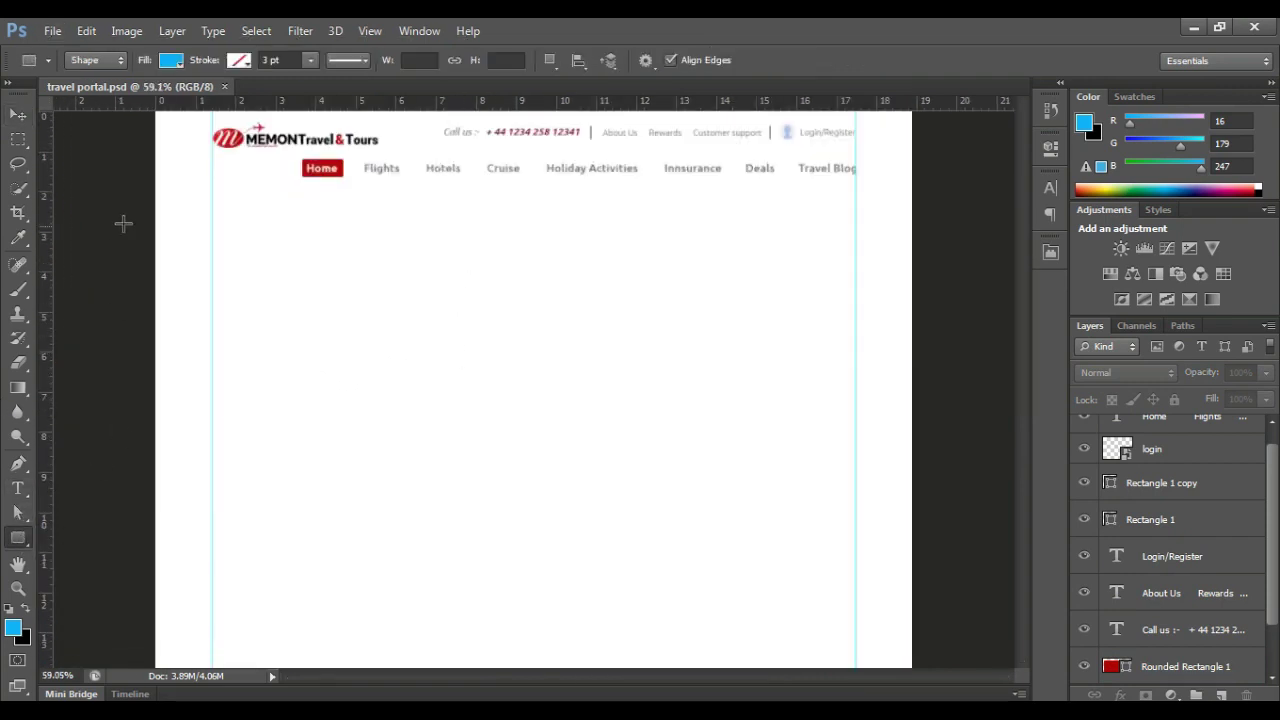
pyautogui.moveTo(151, 193); pyautogui.dragTo(918, 524)
pyautogui.press('v')
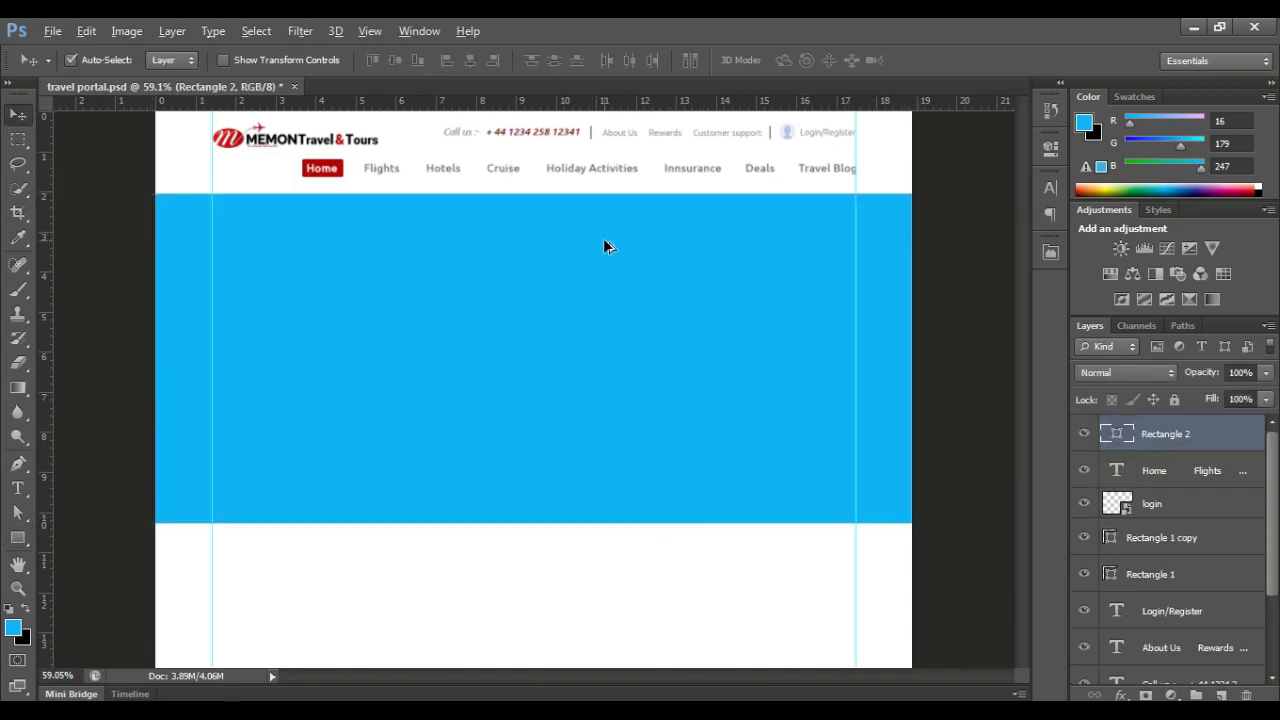
pyautogui.keyDown('alt'); pyautogui.scroll(2, 603, 238); pyautogui.keyUp('alt')
pyautogui.moveTo(580, 263); pyautogui.dragTo(586, 246)
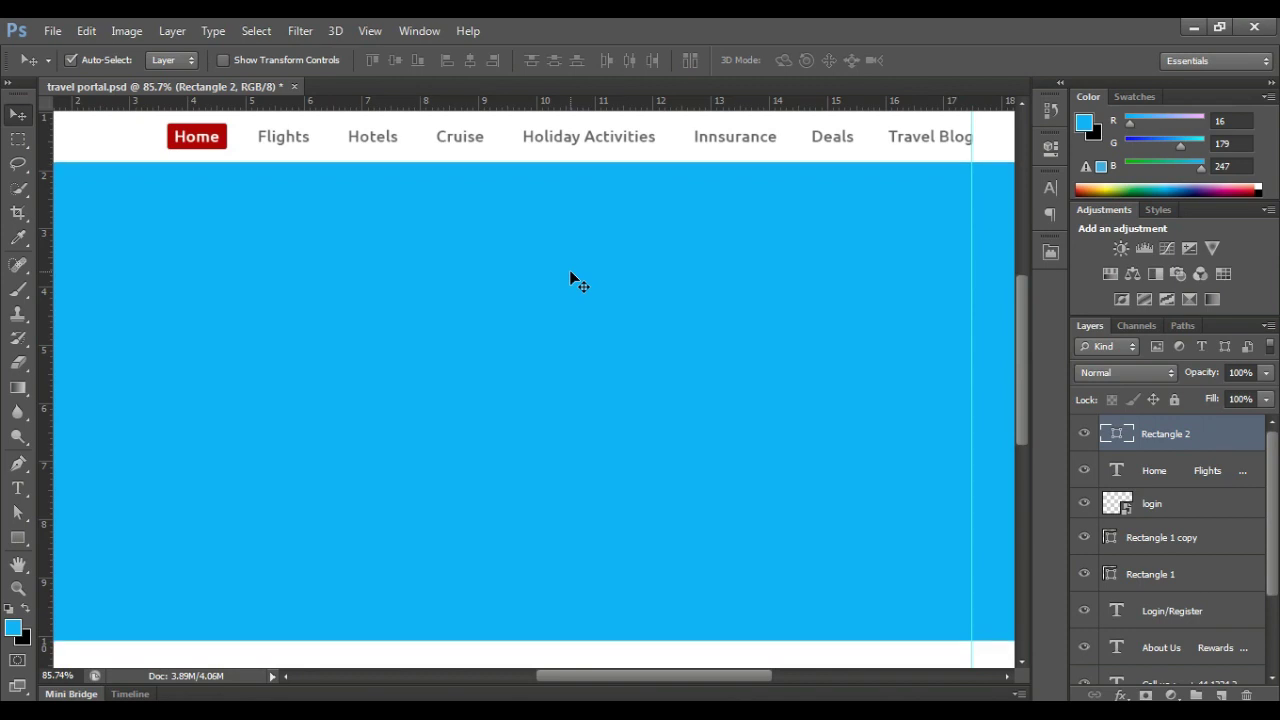
# - Shorten the blue banner rectangle to about 7 cm tall
pyautogui.scroll(1, 573, 280)
pyautogui.keyDown('alt'); pyautogui.scroll(-2, 566, 258); pyautogui.keyUp('alt')
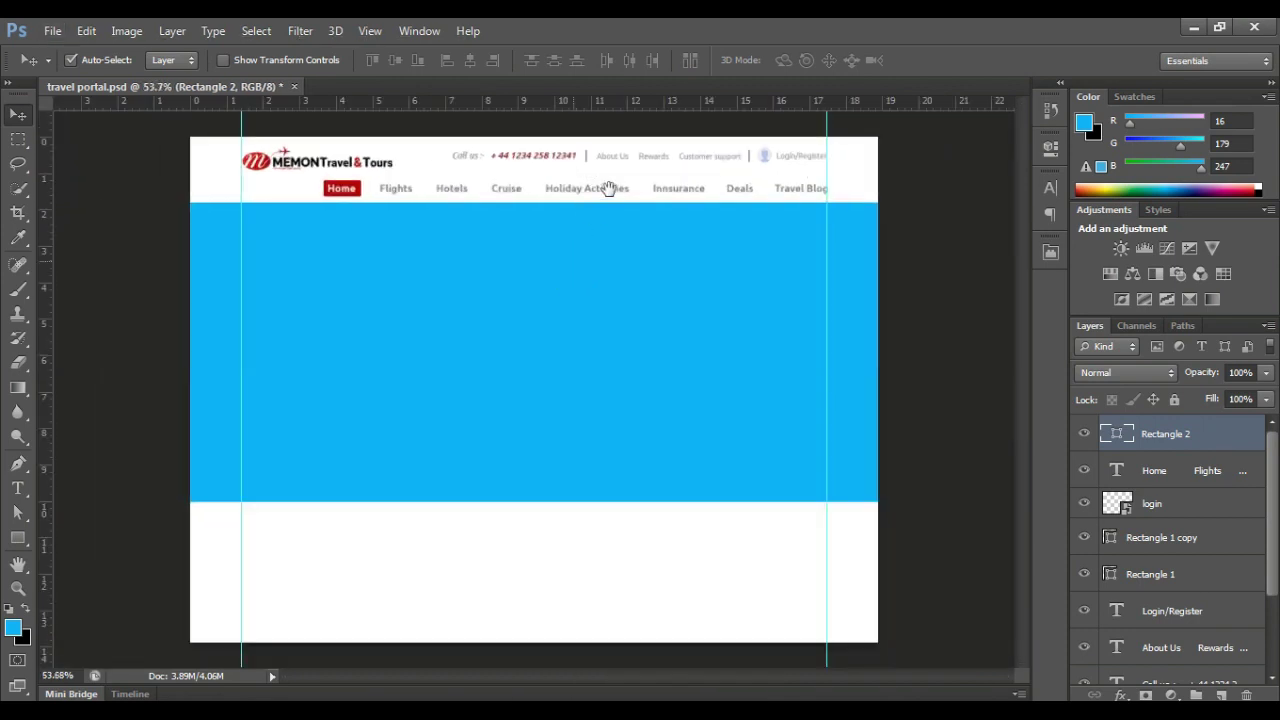
pyautogui.keyDown('alt'); pyautogui.scroll(3, 590, 192); pyautogui.keyUp('alt')
pyautogui.keyDown('alt'); pyautogui.scroll(-1, 560, 300); pyautogui.keyUp('alt')
pyautogui.keyDown('alt'); pyautogui.scroll(-2, 555, 345); pyautogui.keyUp('alt')
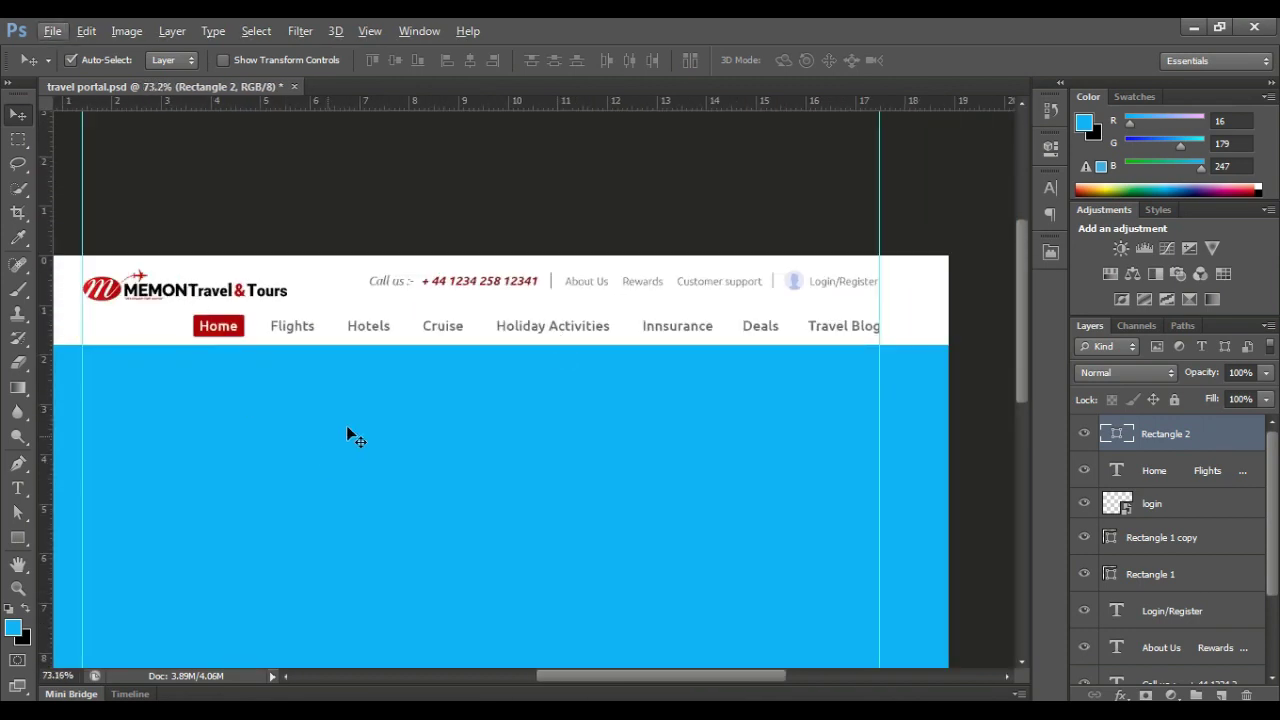
pyautogui.keyDown('alt'); pyautogui.scroll(-2, 347, 430); pyautogui.keyUp('alt')
pyautogui.hotkey('ctrl', 't')
pyautogui.moveTo(535, 486)
pyautogui.mouseDown()
pyautogui.moveTo(534, 447)
pyautogui.moveTo(537, 466)
pyautogui.mouseUp()
# - Commit the rectangle resize, then save the mockup as a JPEG over travel portal copy
pyautogui.press('Return')
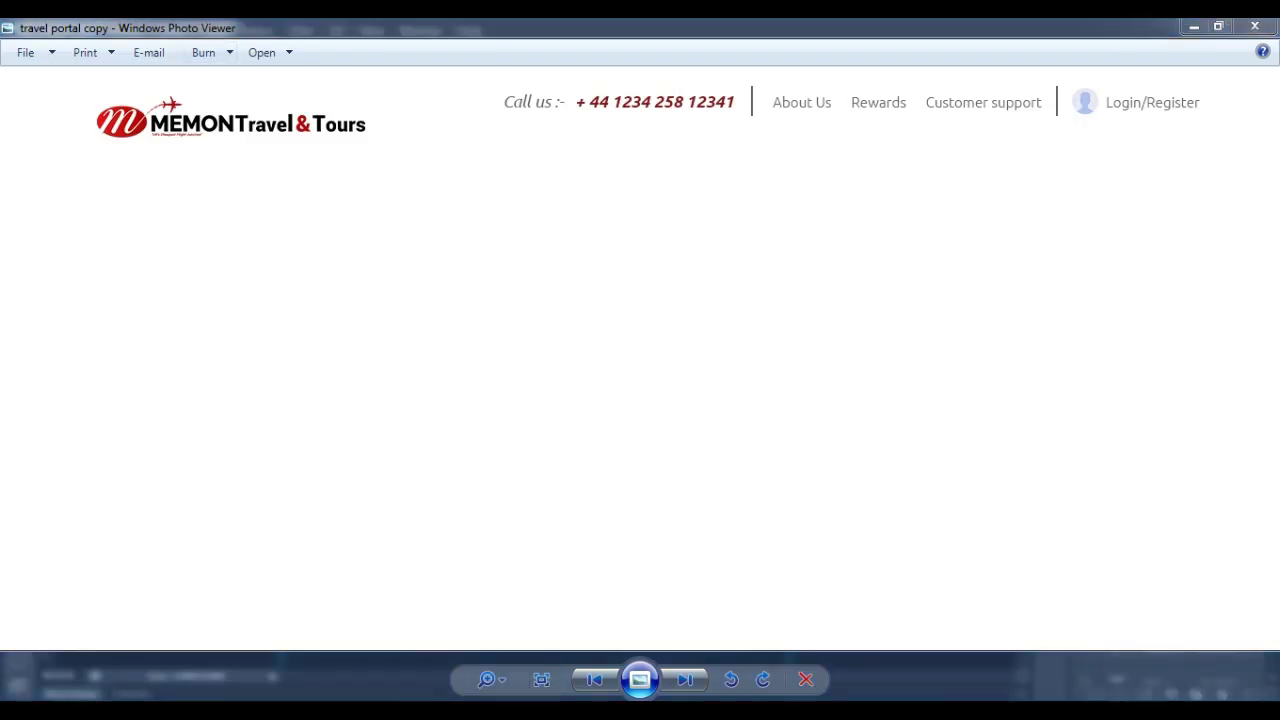
pyautogui.hotkey('alt', 'F4')
pyautogui.hotkey('ctrl', 'shift', 's')
pyautogui.click(690, 414)
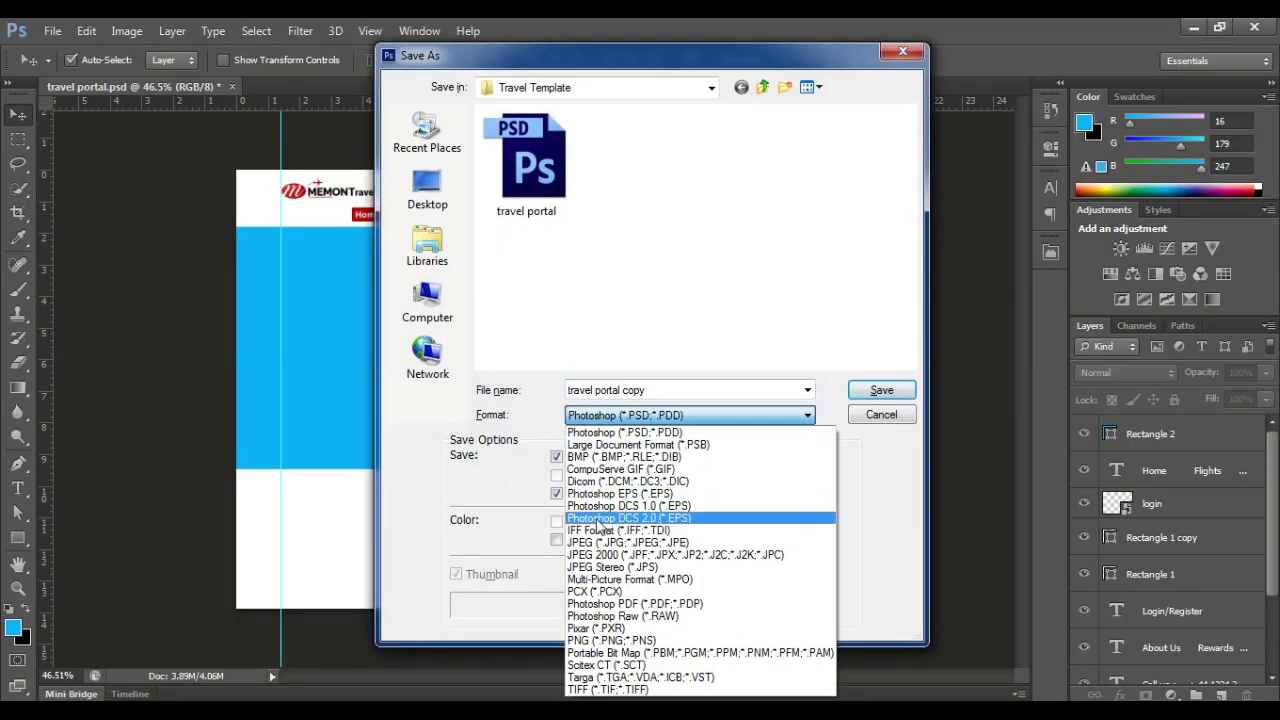
pyautogui.click(640, 545)
pyautogui.doubleClick(517, 320)
pyautogui.click(602, 284)
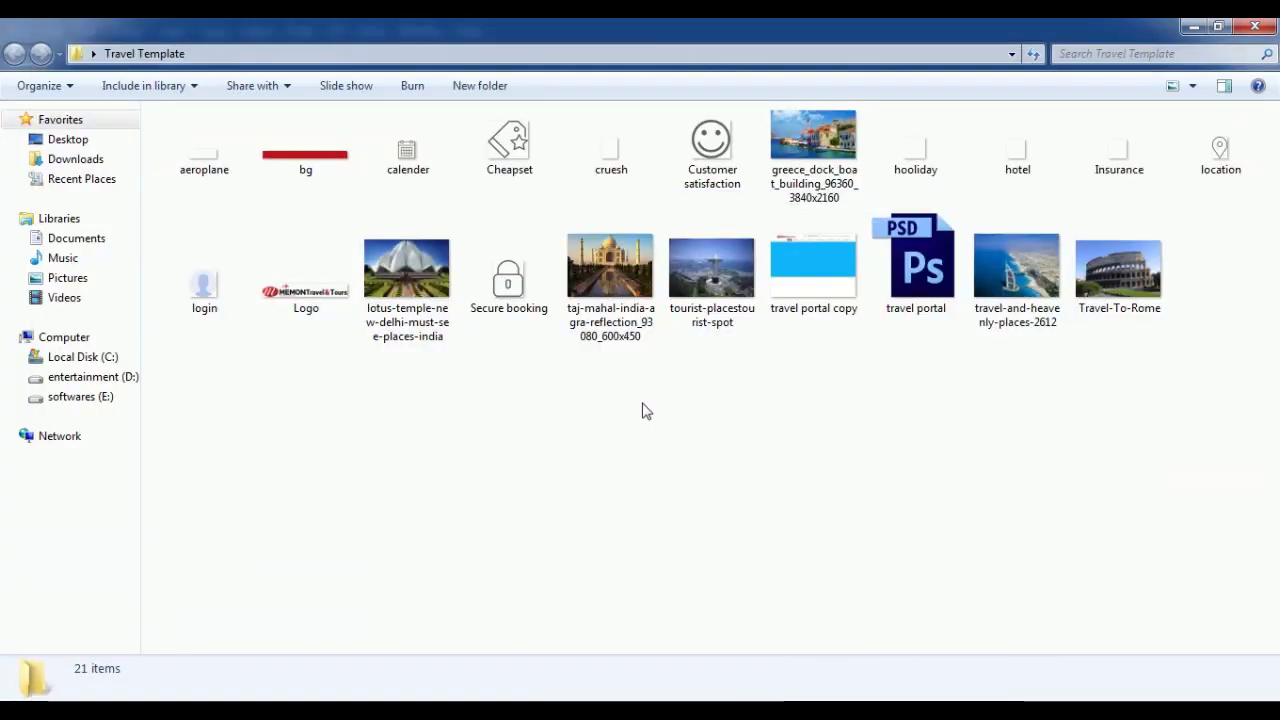
# - Preview travel portal copy at actual size, then shorten the blue banner to about 6.5 cm
pyautogui.doubleClick(814, 271)
pyautogui.click(541, 679)
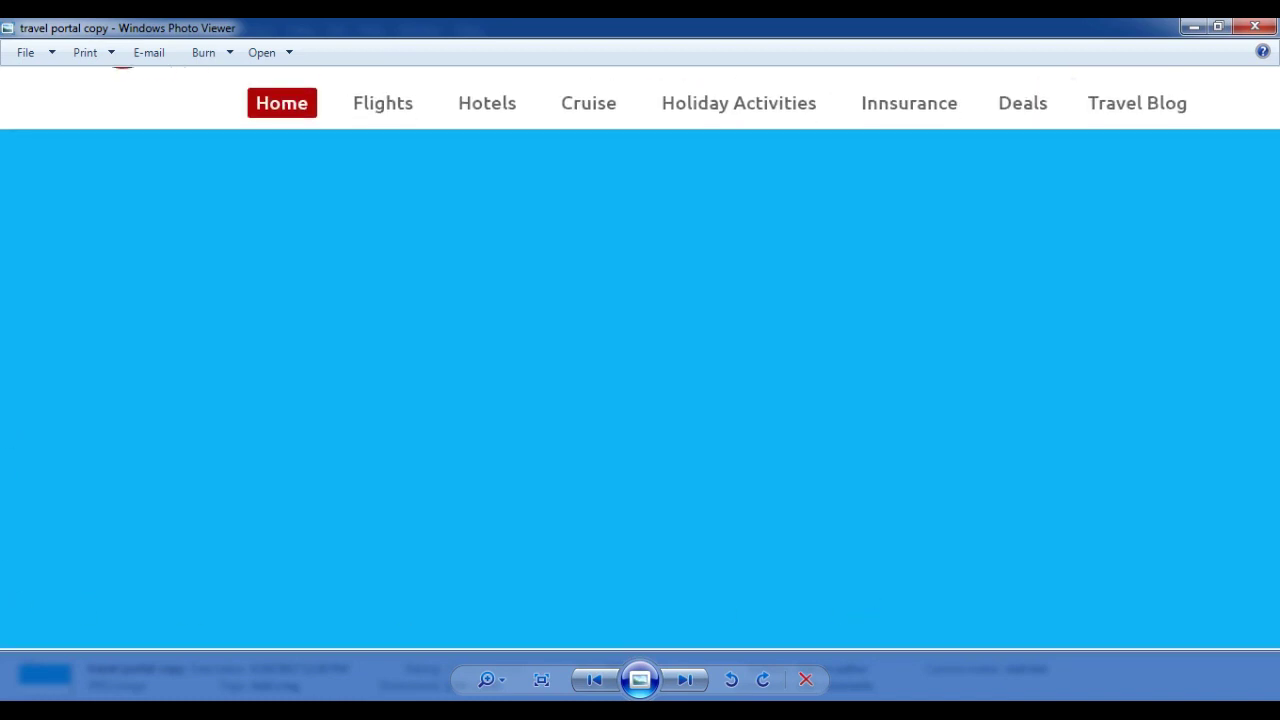
pyautogui.hotkey('alt', 'Tab')
pyautogui.click(504, 441)
pyautogui.moveTo(538, 463); pyautogui.dragTo(553, 433)
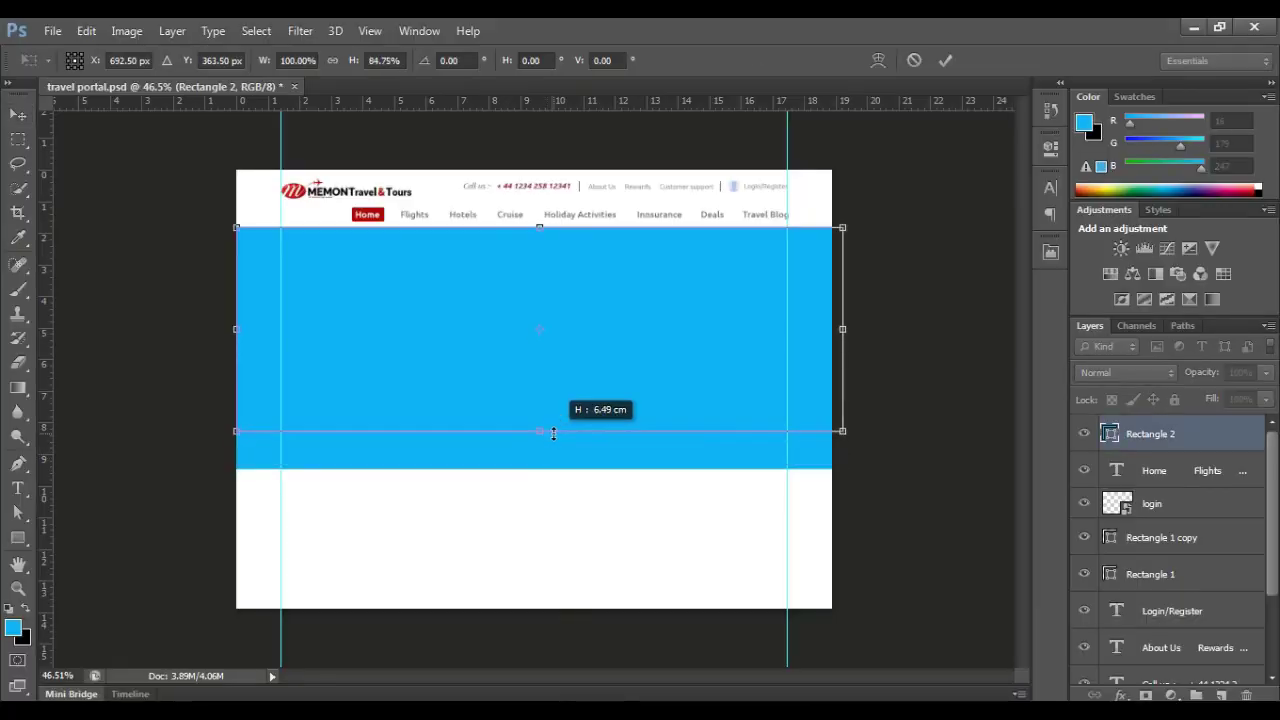
# - Commit the banner resize and remove extra spaces around Hotels, Deals and Travel Blog in the menu
pyautogui.press('Return')
pyautogui.scroll(3, 651, 206)
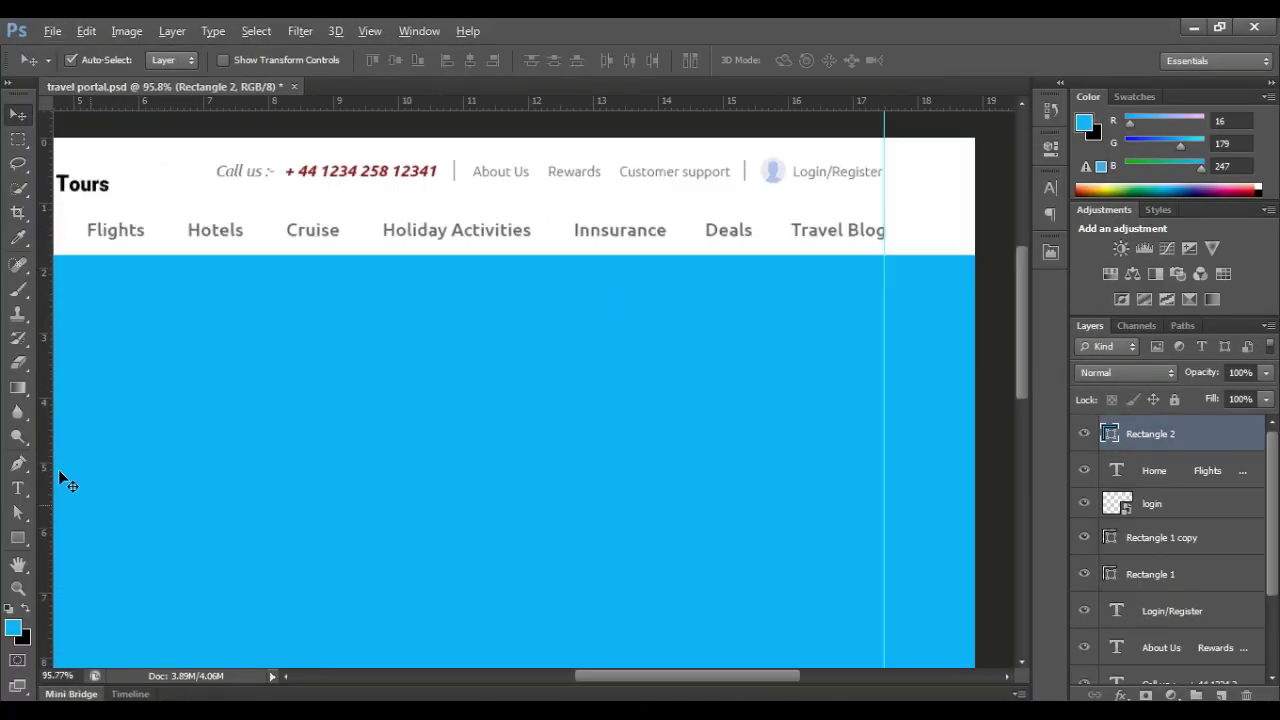
pyautogui.scroll(-1, 62, 480)
pyautogui.press('t')
pyautogui.click(705, 257)
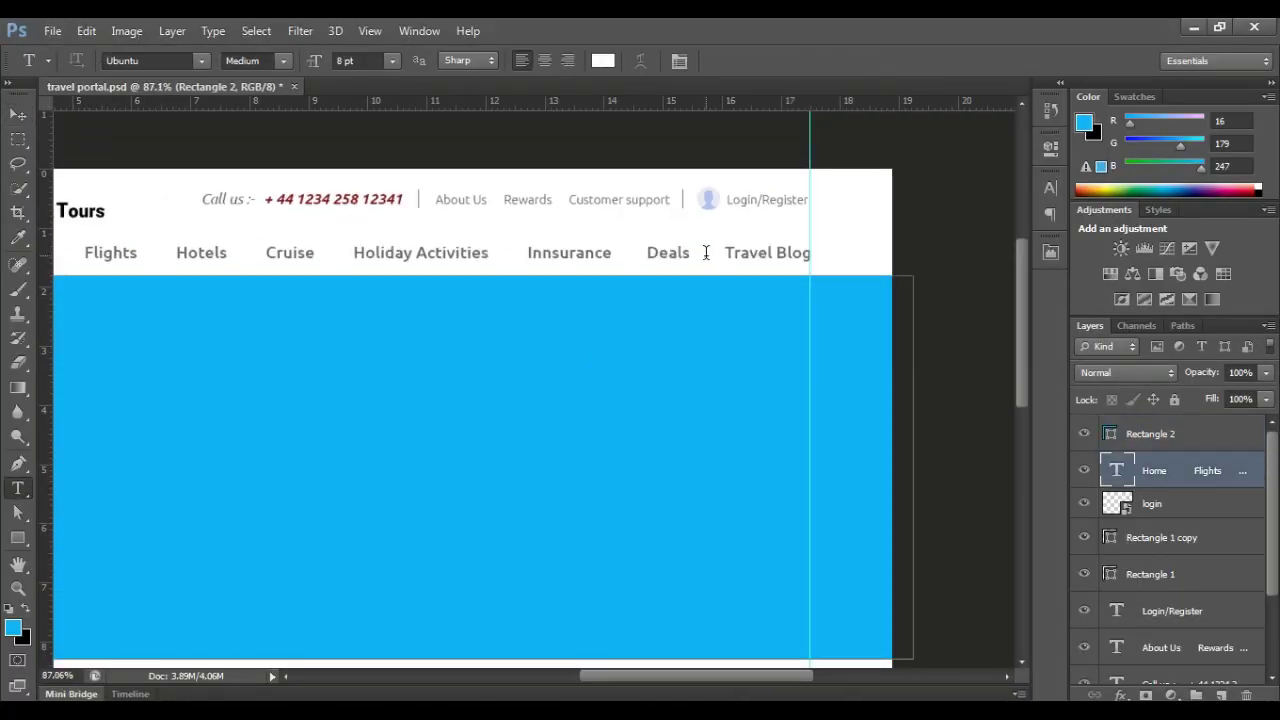
pyautogui.click(619, 254)
pyautogui.press('BackSpace')
pyautogui.click(520, 254)
pyautogui.press('BackSpace')
pyautogui.click(347, 254)
pyautogui.press('BackSpace')
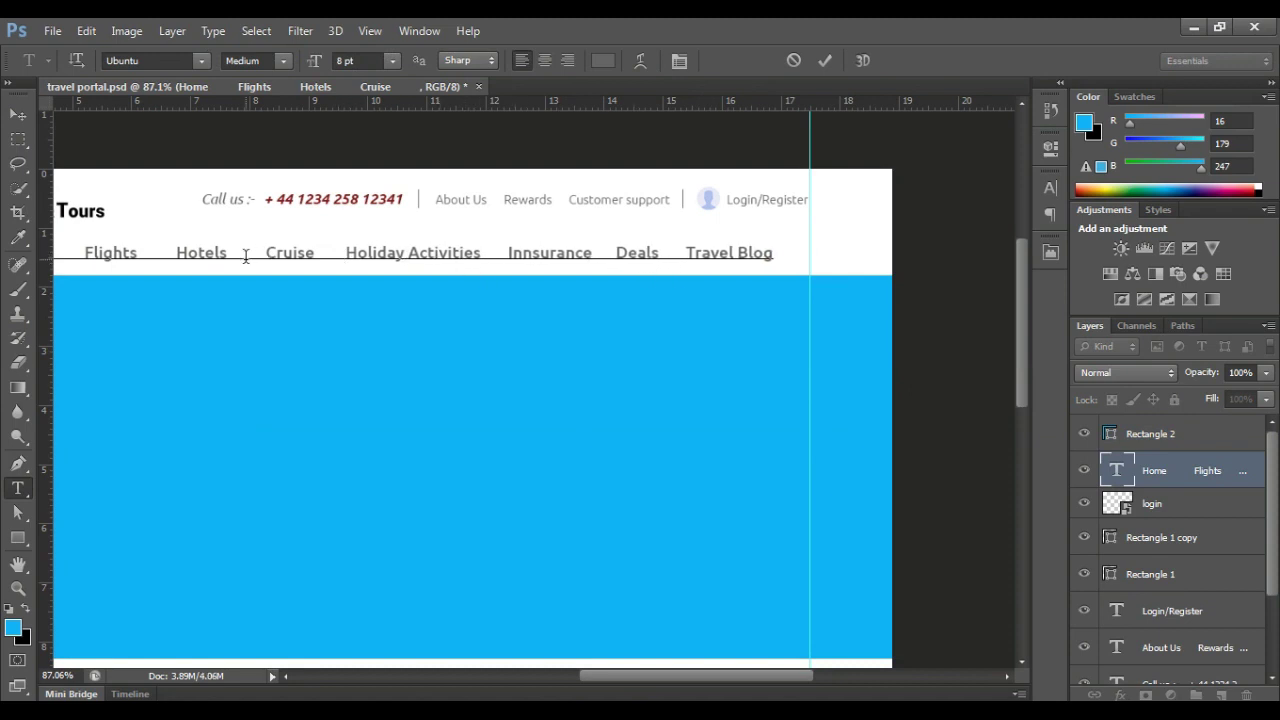
pyautogui.press('BackSpace')
pyautogui.press('BackSpace')
pyautogui.click(18, 114)
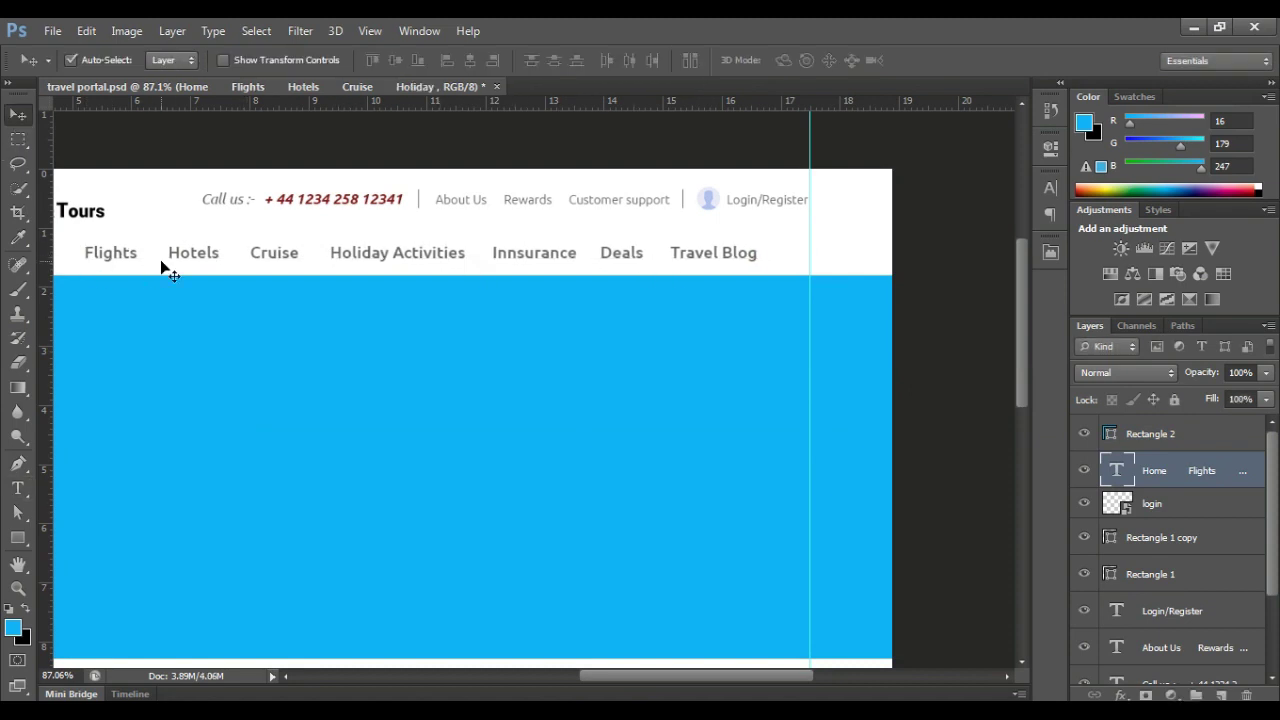
# - Shift the menu row about 65 px right so Travel Blog meets the right margin guide
pyautogui.moveTo(163, 266); pyautogui.dragTo(310, 343)
pyautogui.moveTo(195, 335); pyautogui.dragTo(248, 335)
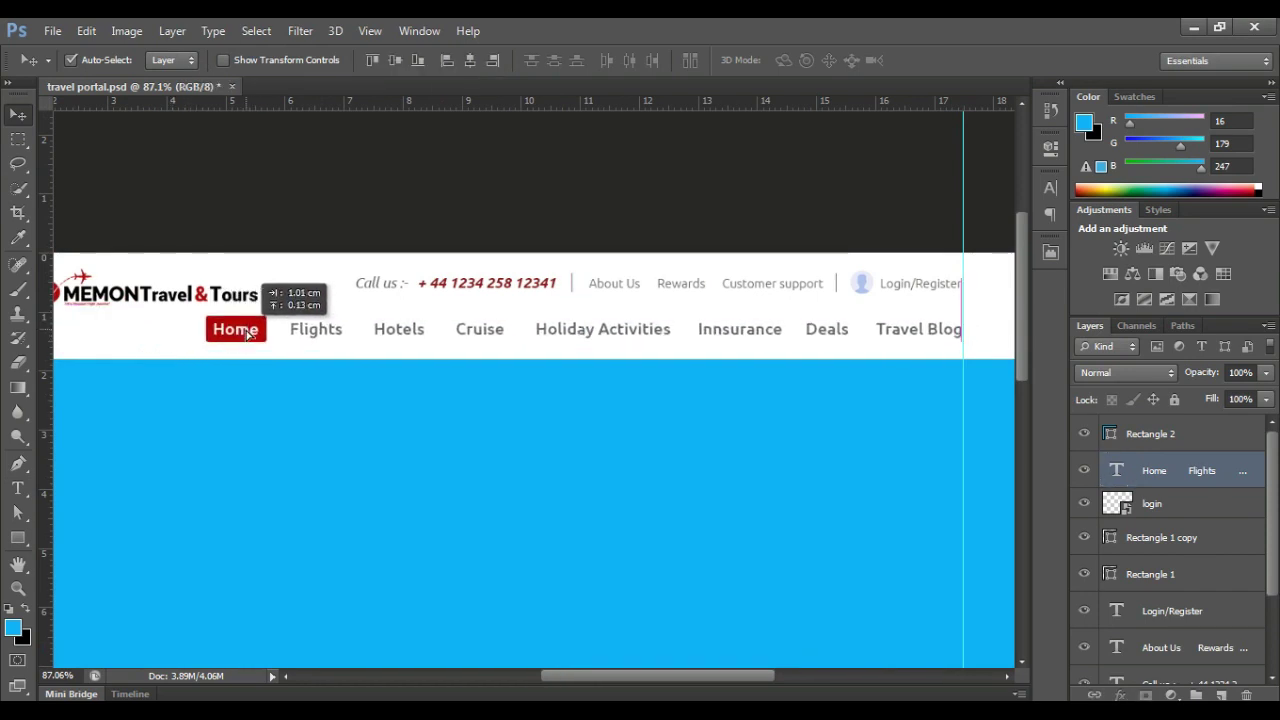
pyautogui.click(391, 266)
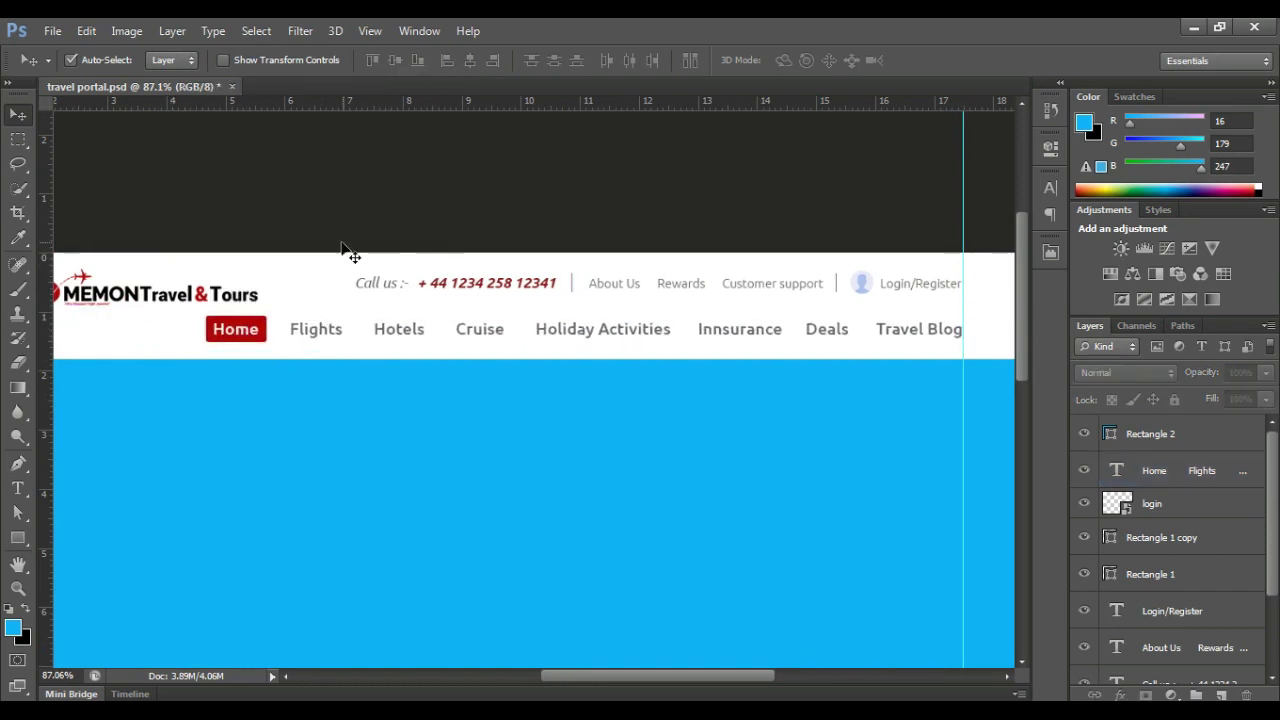
# - Nudge the contact row layers up slightly within the header
pyautogui.moveTo(342, 265); pyautogui.dragTo(889, 308)
pyautogui.press('Up')
pyautogui.press('Up')
pyautogui.press('Up')
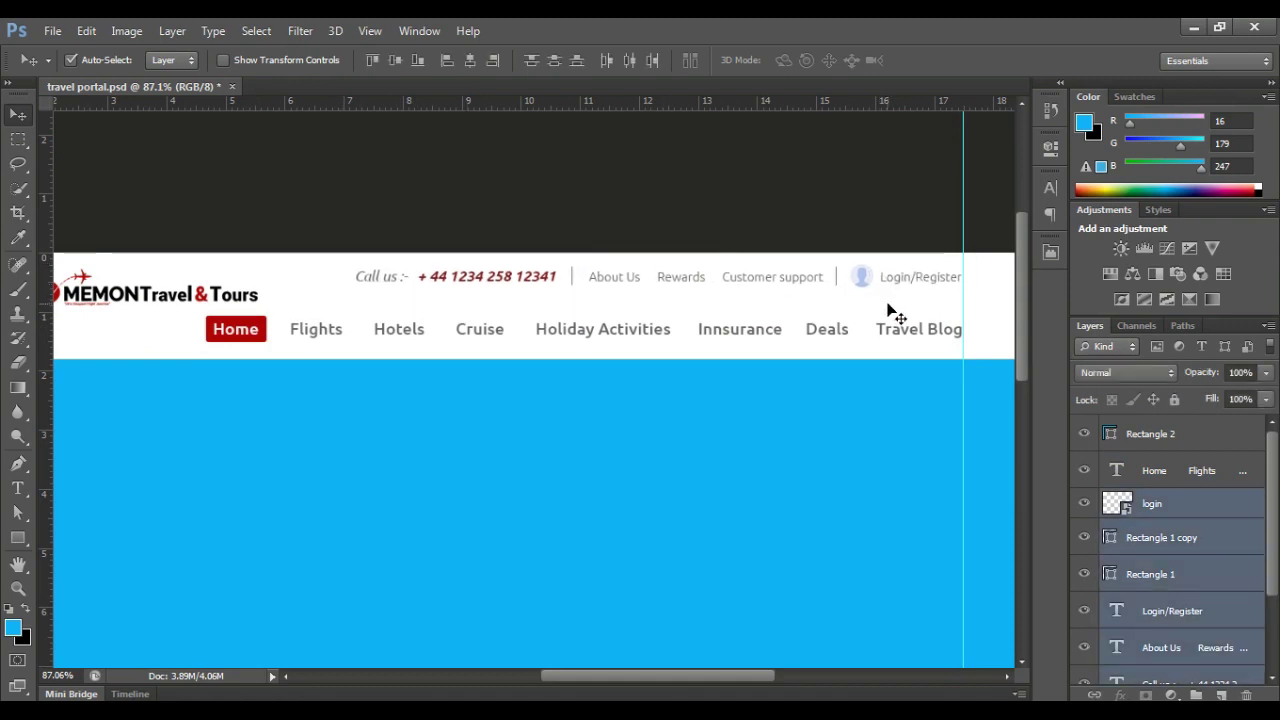
pyautogui.press('Up')
pyautogui.press('Up')
pyautogui.press('Up')
pyautogui.press('Down')
pyautogui.click(413, 308)
pyautogui.moveTo(190, 322); pyautogui.dragTo(352, 314)
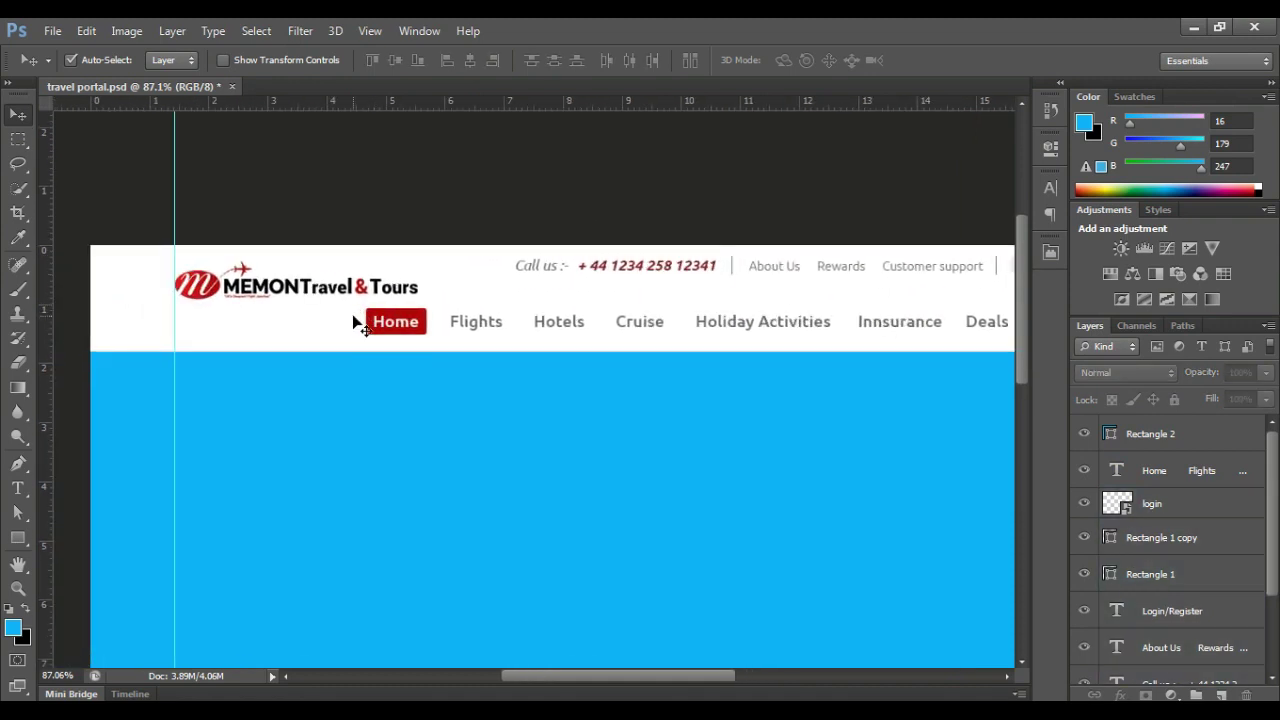
pyautogui.scroll(3, 305, 318)
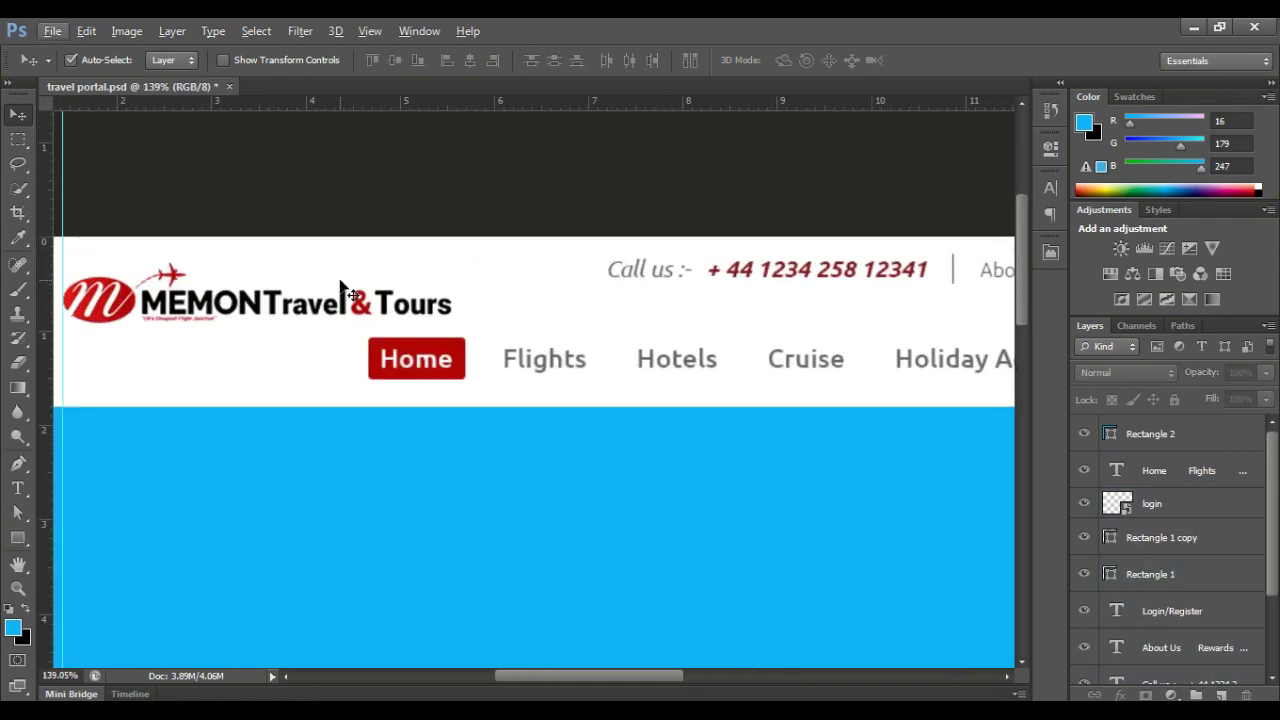
# - Delete the Travel & Tours wording from the logo layer, leaving only MEMON
pyautogui.click(265, 308)
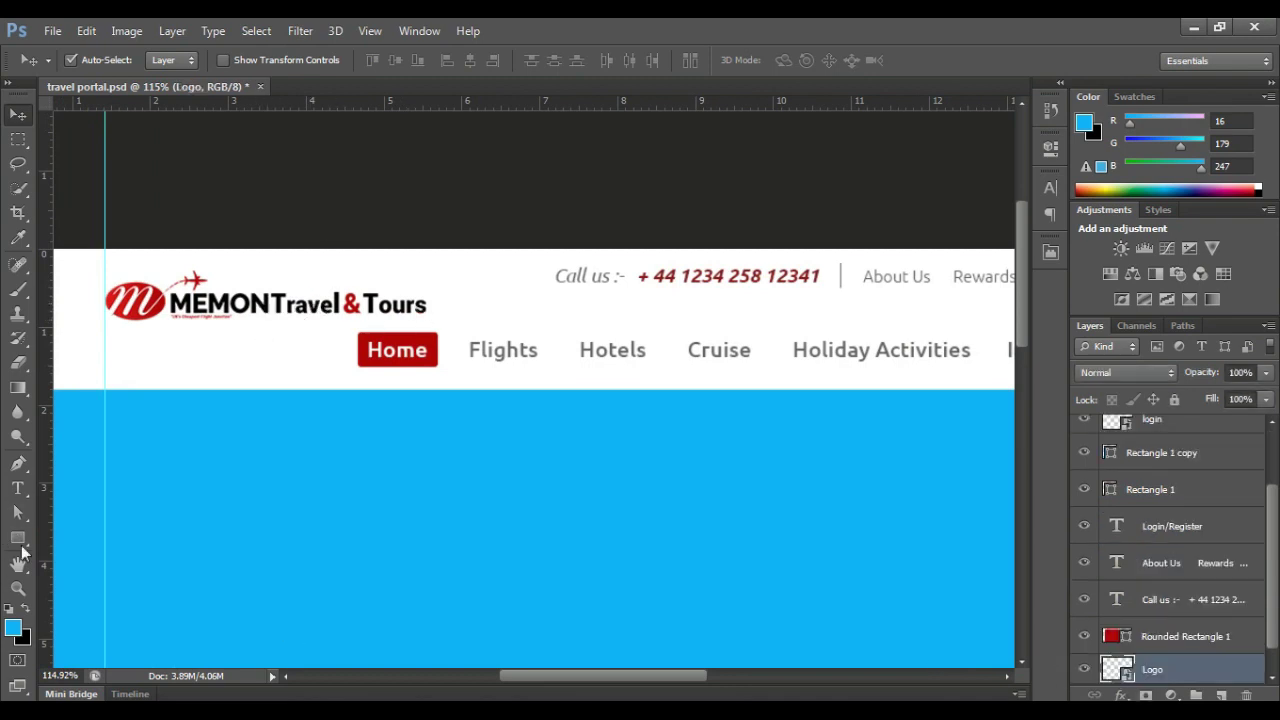
pyautogui.click(18, 362)
pyautogui.click(280, 346)
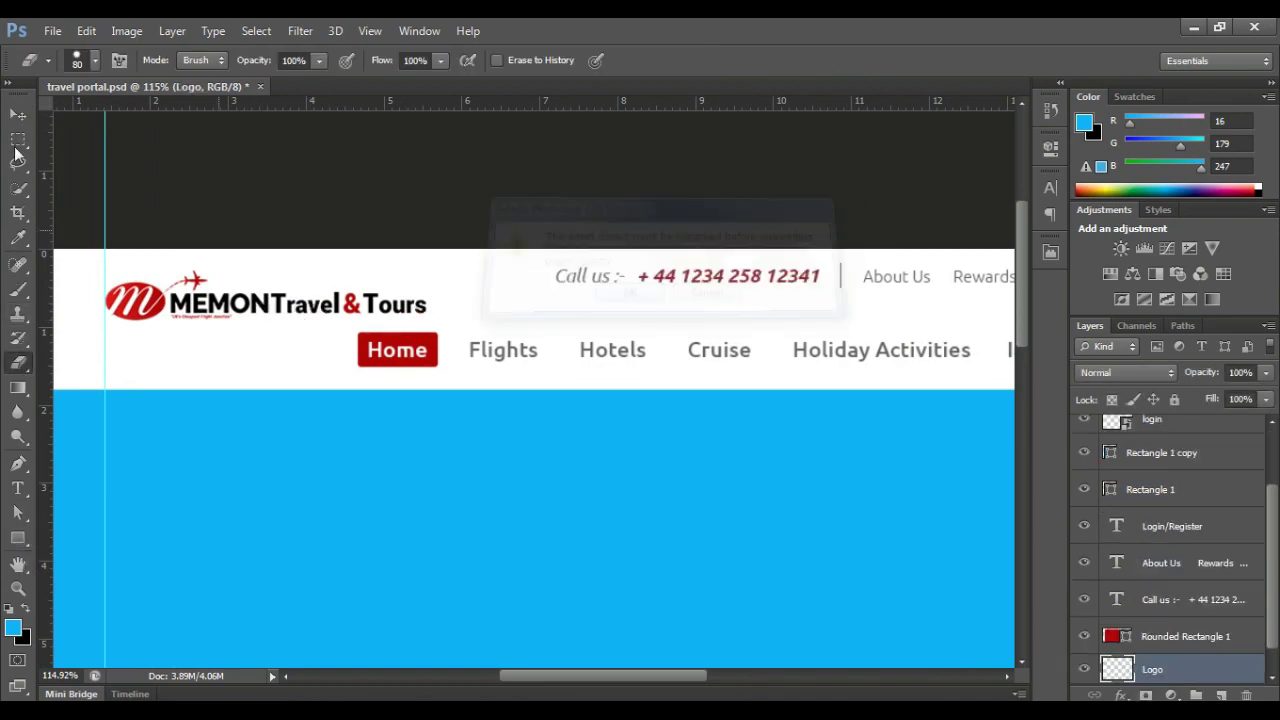
pyautogui.press('Return')
pyautogui.press('v')
pyautogui.press('m')
pyautogui.moveTo(270, 285); pyautogui.dragTo(456, 329)
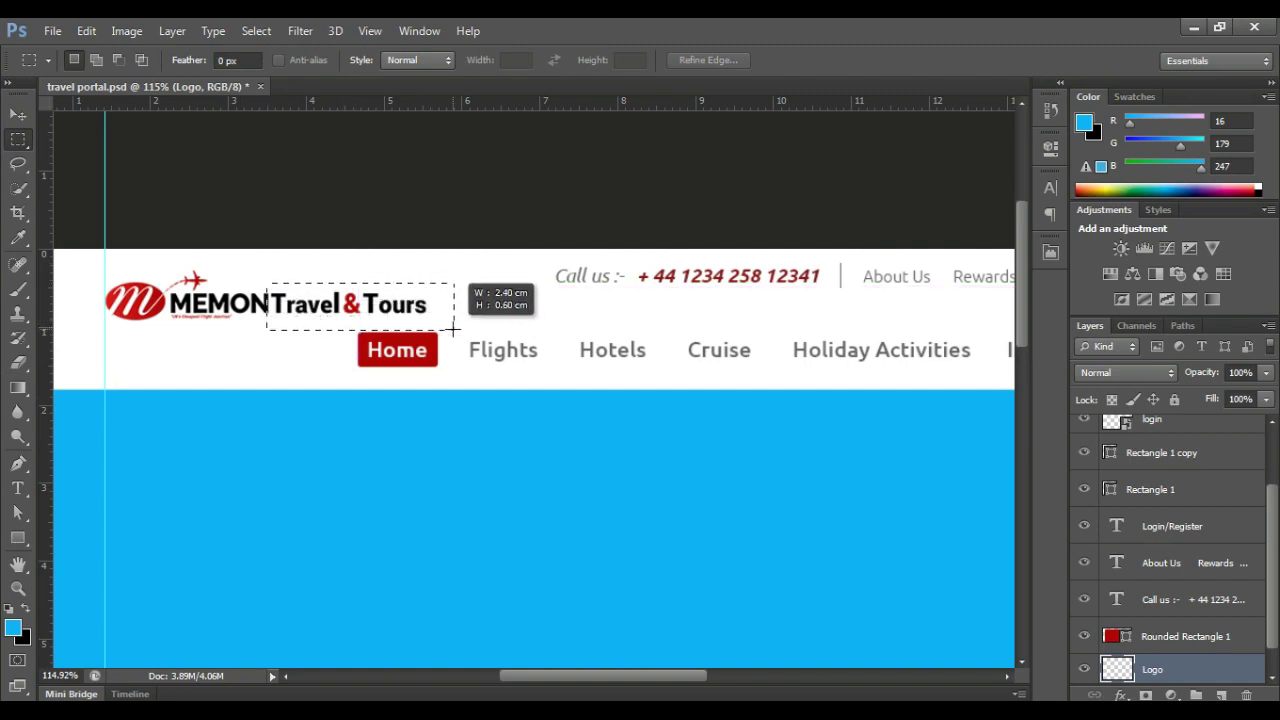
pyautogui.press('Delete')
pyautogui.hotkey('ctrl', 'd')
# - Scale up the MEMON logo and reposition it in the header
pyautogui.press('v')
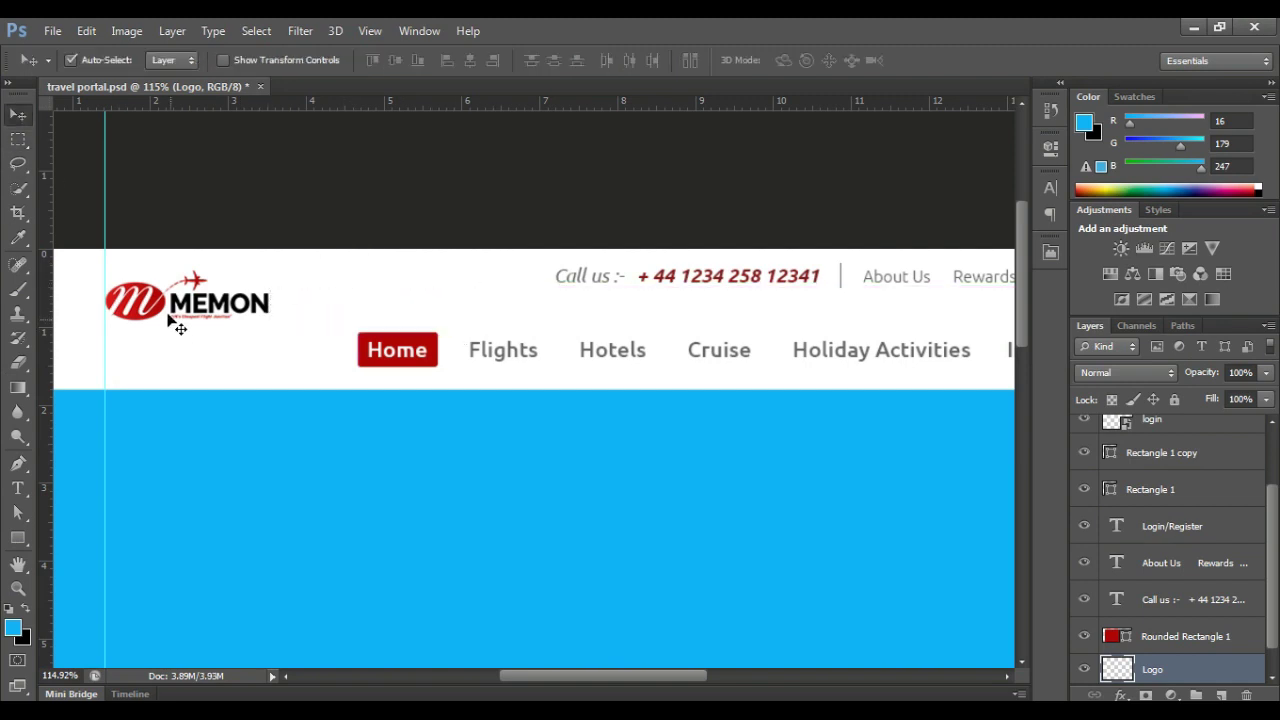
pyautogui.hotkey('ctrl', 't')
pyautogui.moveTo(306, 358); pyautogui.dragTo(297, 354)
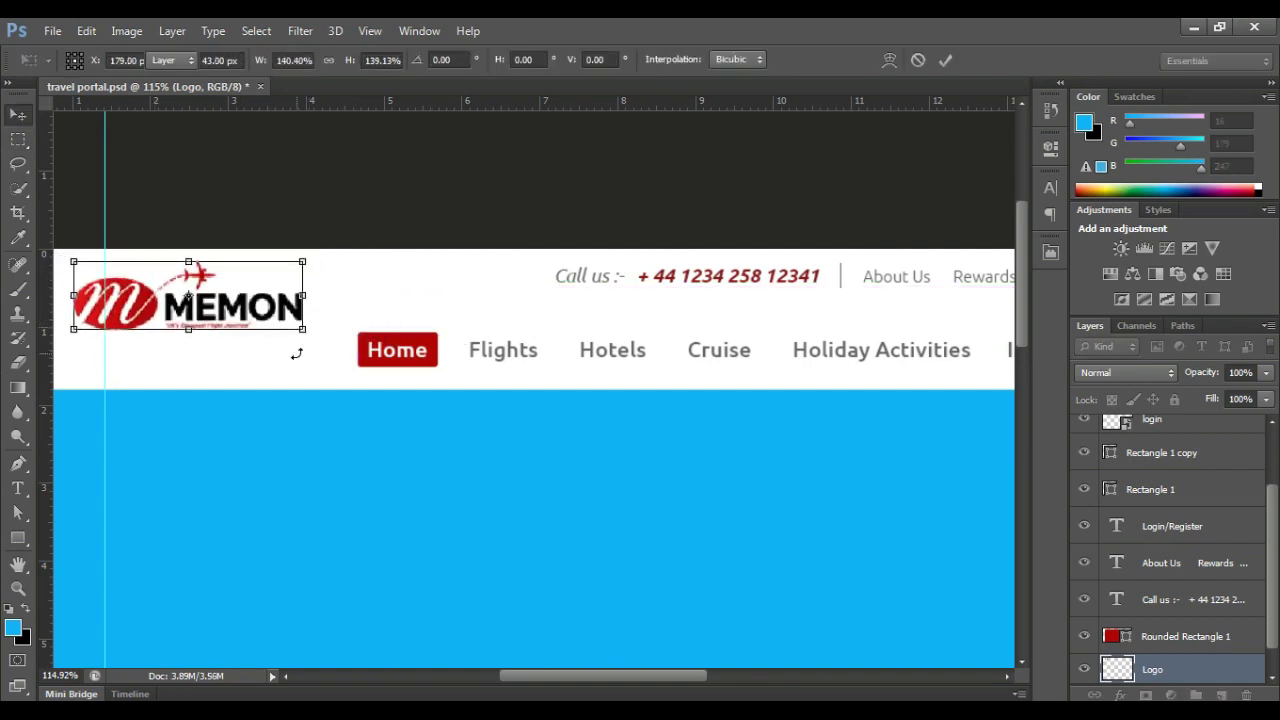
pyautogui.press('Return')
pyautogui.moveTo(139, 308); pyautogui.dragTo(172, 308)
pyautogui.scroll(-3, 178, 334)
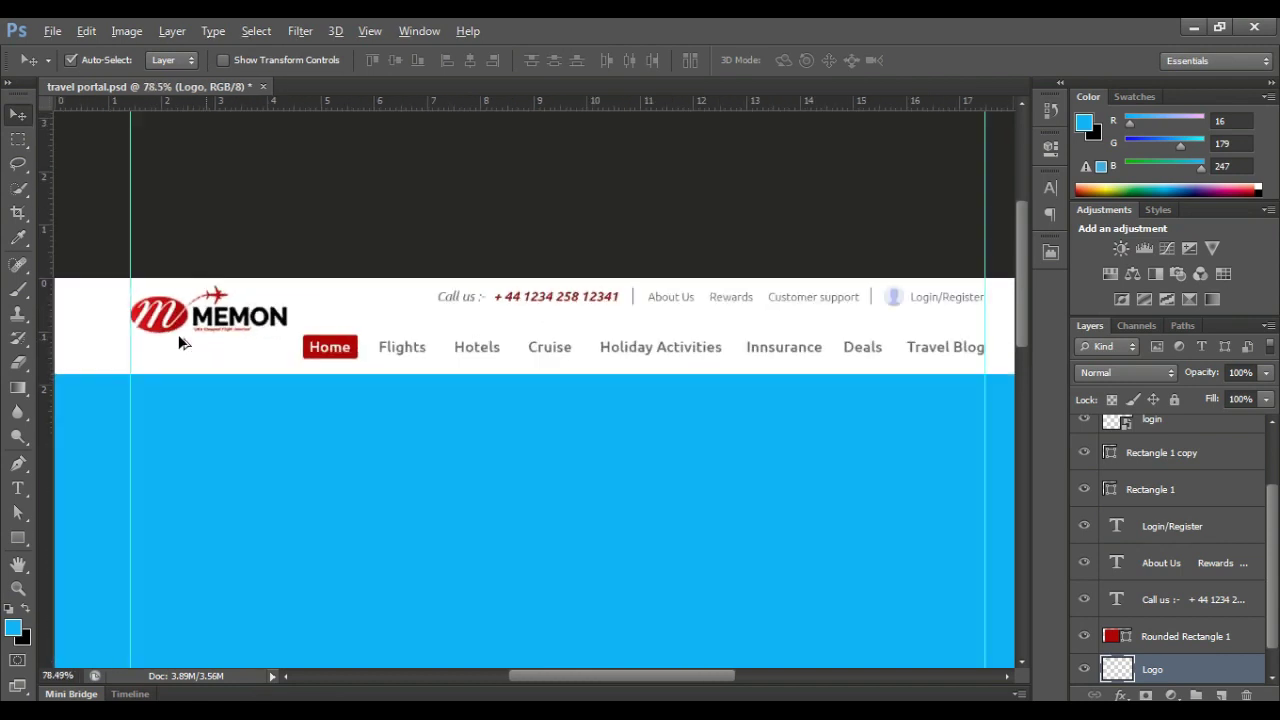
# - Nudge the navigation text and red Home button up together
pyautogui.click(343, 357)
pyautogui.click(646, 283)
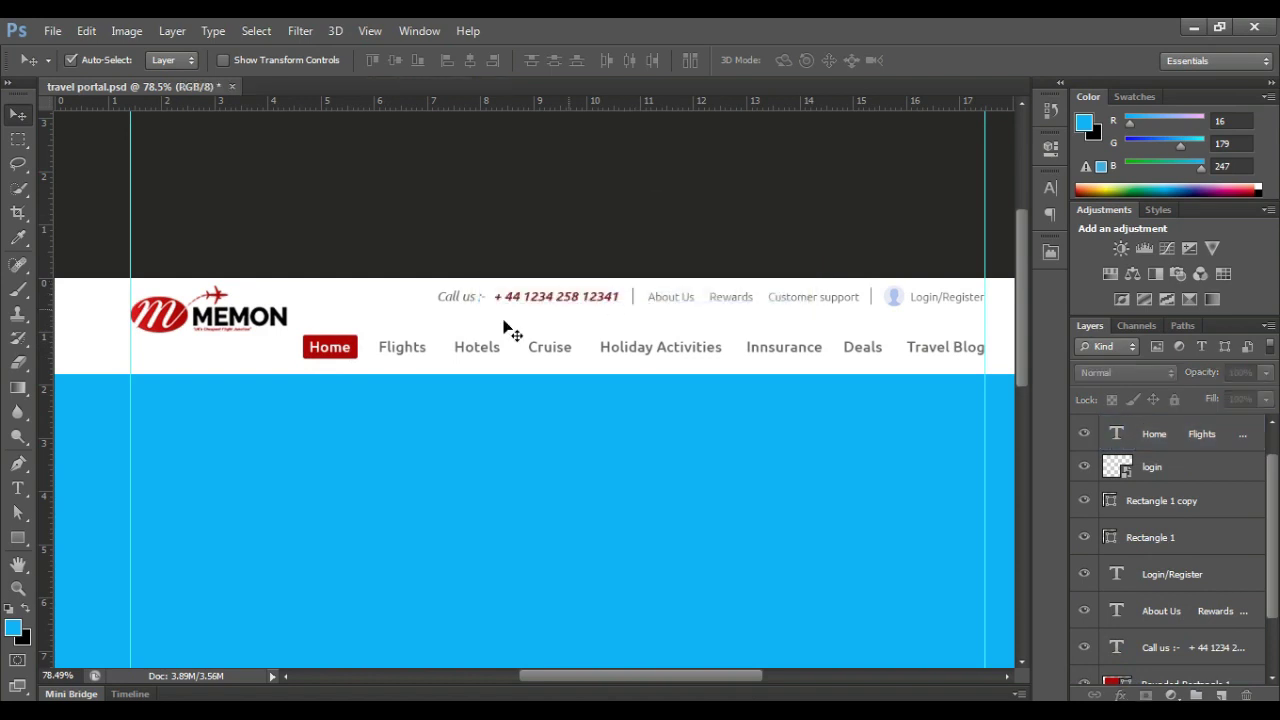
pyautogui.click(343, 357)
pyautogui.keyDown('shift'); pyautogui.click(312, 348); pyautogui.keyUp('shift')
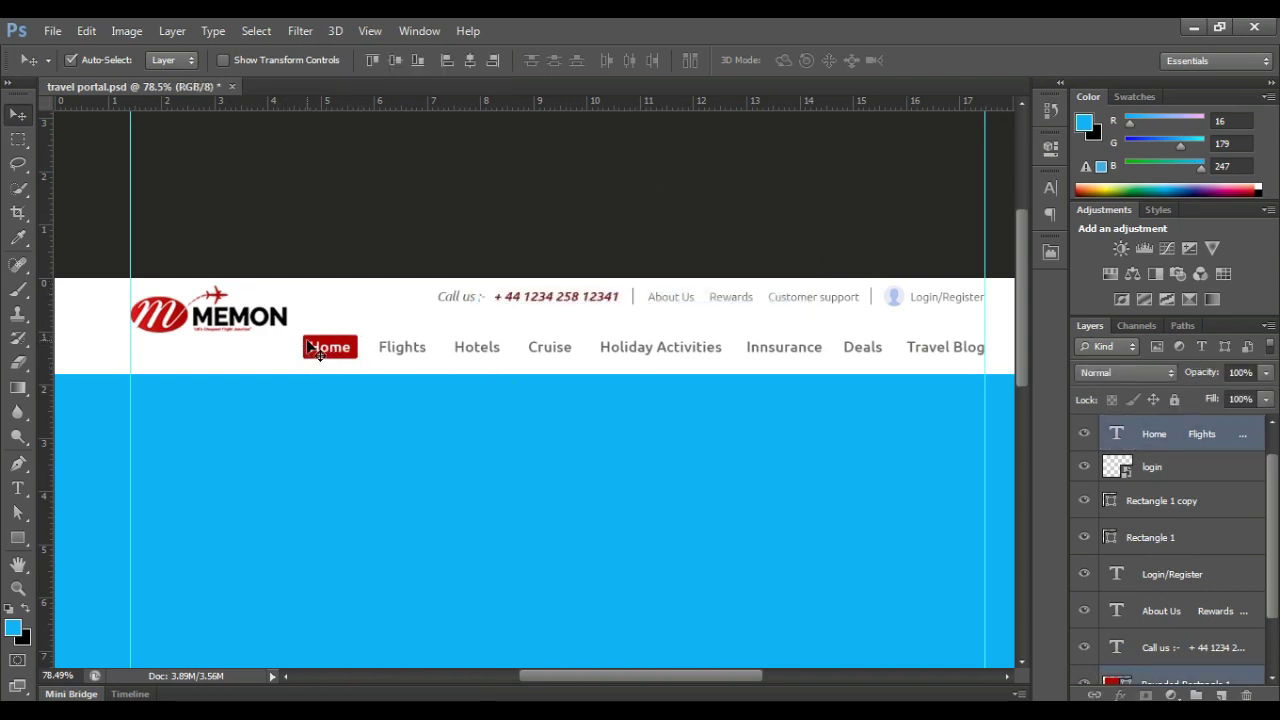
pyautogui.press('Up')
pyautogui.press('Up')
pyautogui.press('Up')
pyautogui.press('Up')
pyautogui.press('Up')
pyautogui.press('Up')
pyautogui.press('Up')
pyautogui.press('Up')
pyautogui.press('Up')
# - Nudge the Logo layer up slightly to level it with the navigation
pyautogui.click(222, 322)
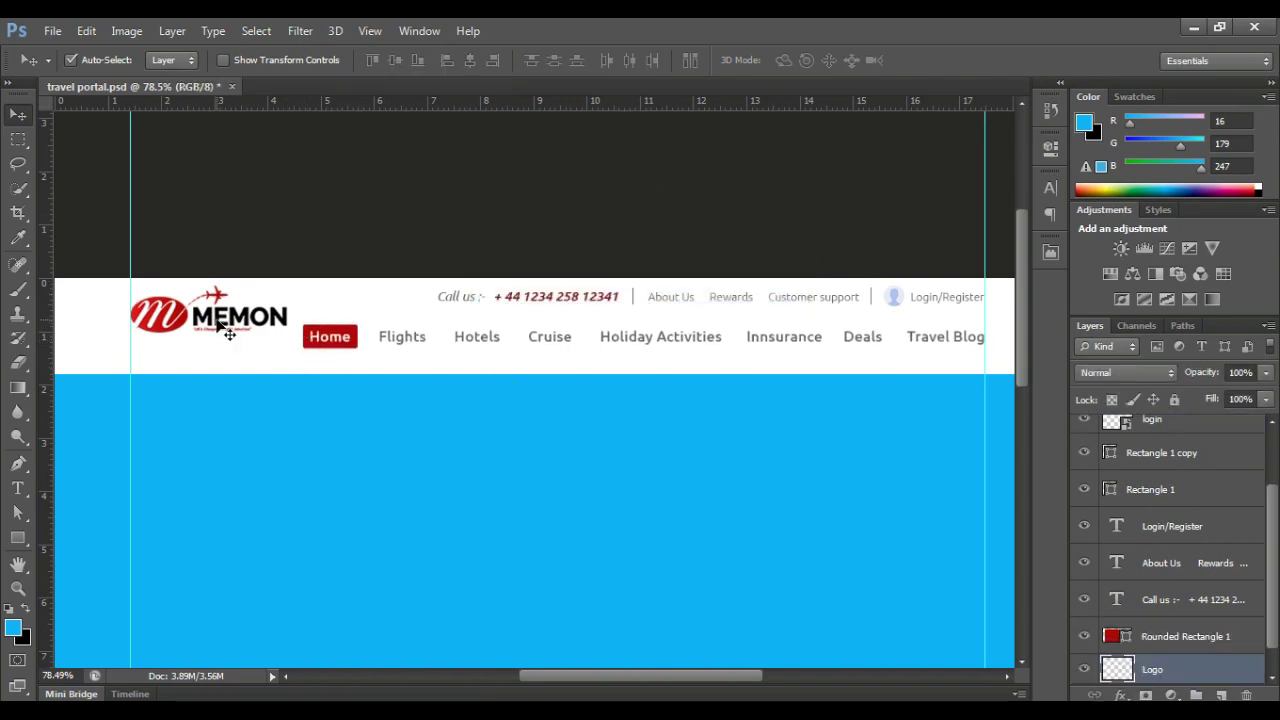
pyautogui.scroll(-10, 214, 334)
pyautogui.scroll(3, 214, 334)
pyautogui.scroll(4, 237, 366)
pyautogui.scroll(4, 242, 374)
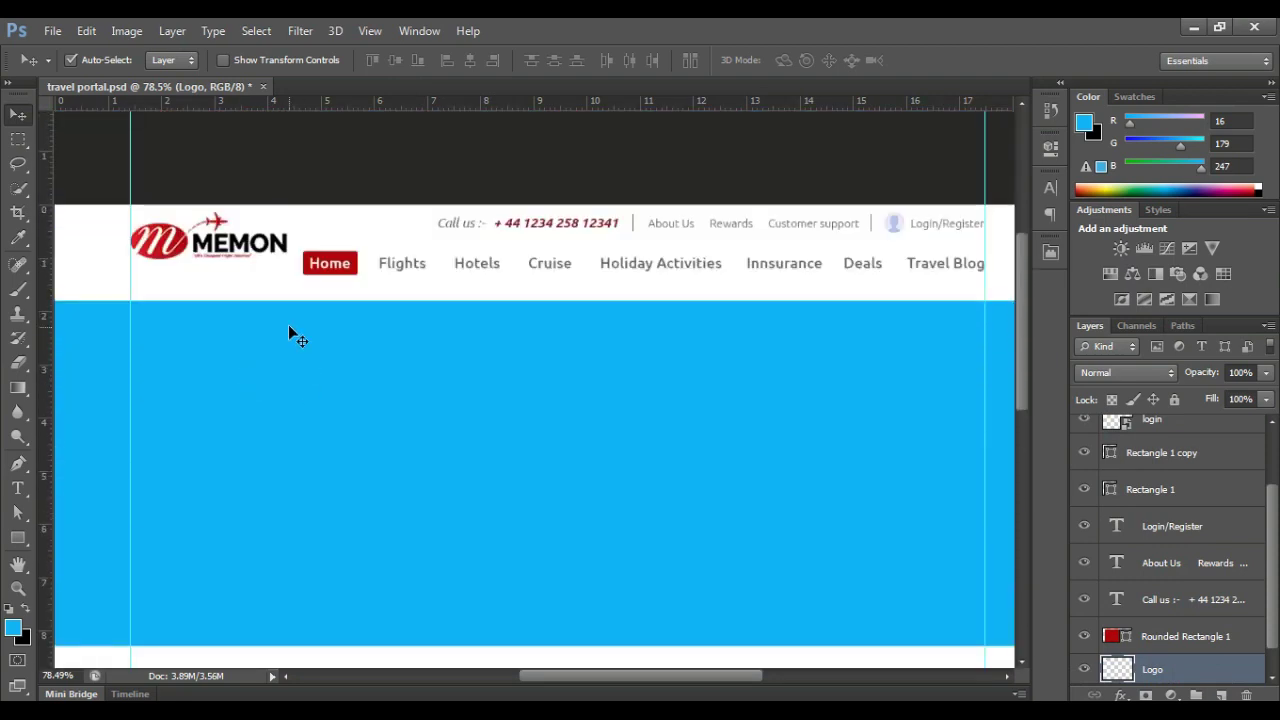
pyautogui.press('Up')
pyautogui.press('Up')
# - Raise the blue banner rectangle to sit directly beneath the header, then fit the page in view
pyautogui.click(293, 370)
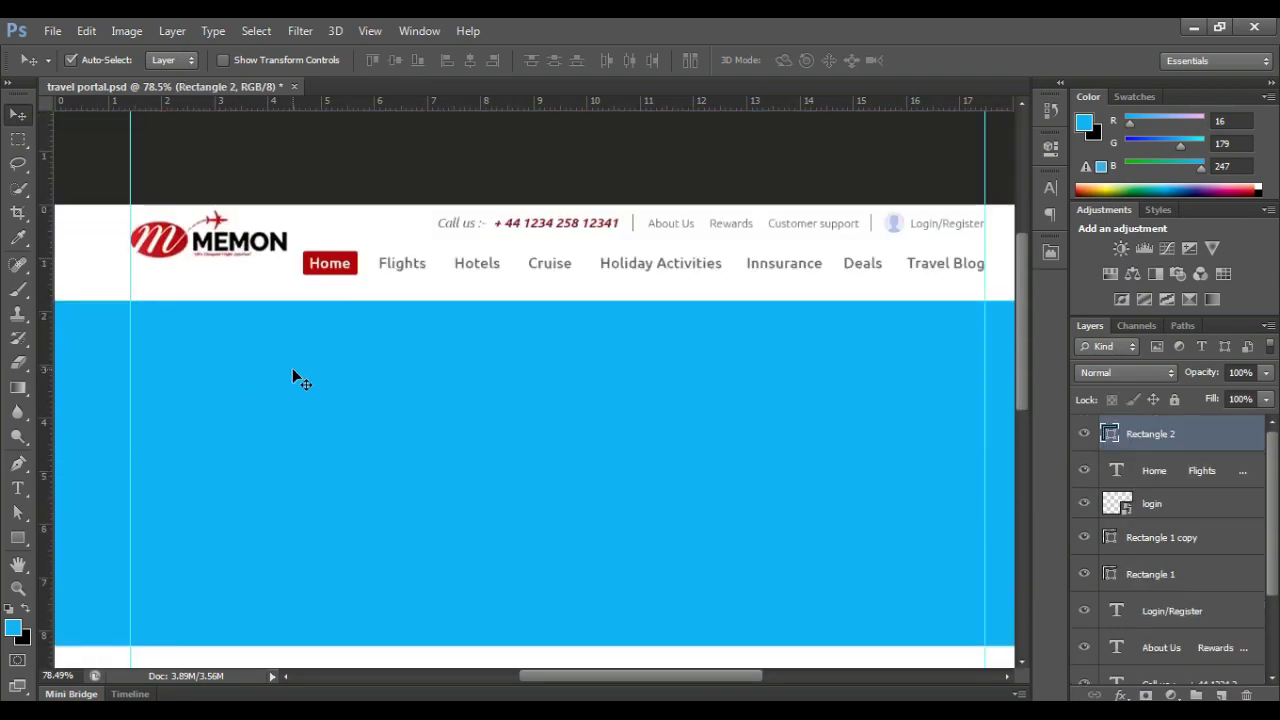
pyautogui.press('Up')
pyautogui.press('Up')
pyautogui.press('Up')
pyautogui.press('Up')
pyautogui.press('Up')
pyautogui.press('Up')
pyautogui.press('Up')
pyautogui.press('Up')
pyautogui.press('Up')
pyautogui.press('Up')
pyautogui.press('Up')
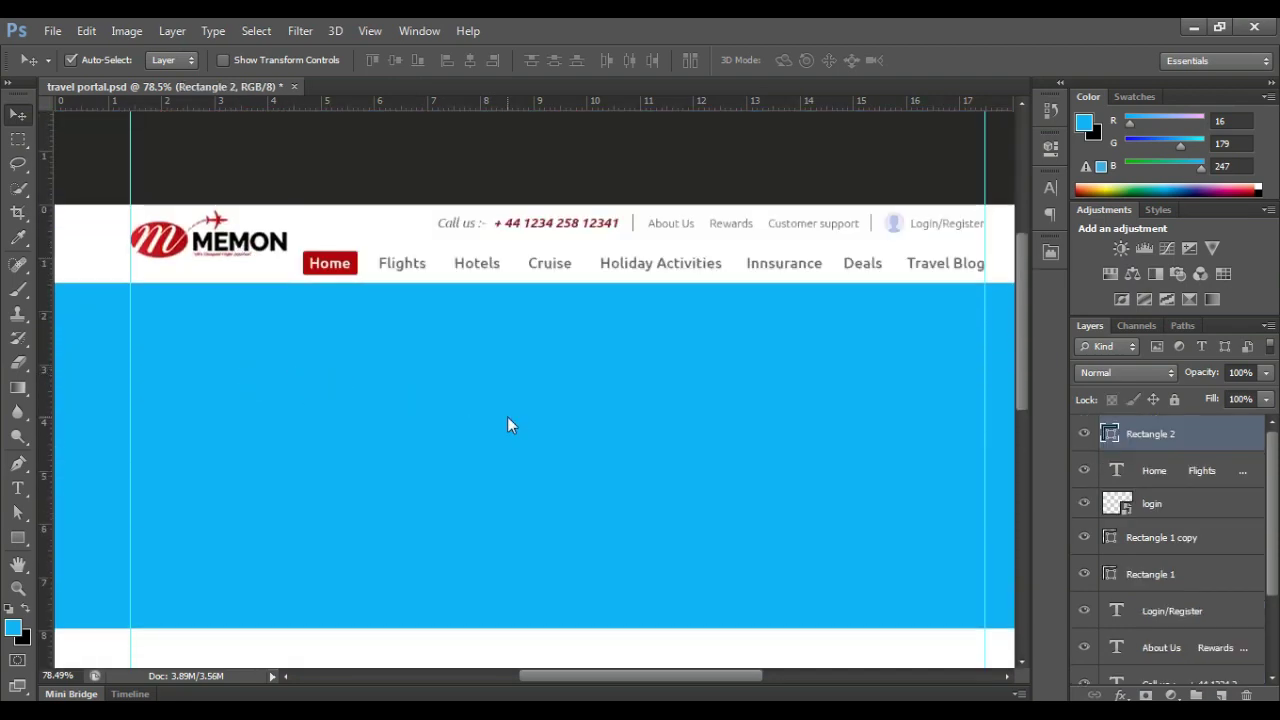
pyautogui.press('Down')
pyautogui.press('Down')
pyautogui.click(417, 246)
pyautogui.hotkey('ctrl', '0')
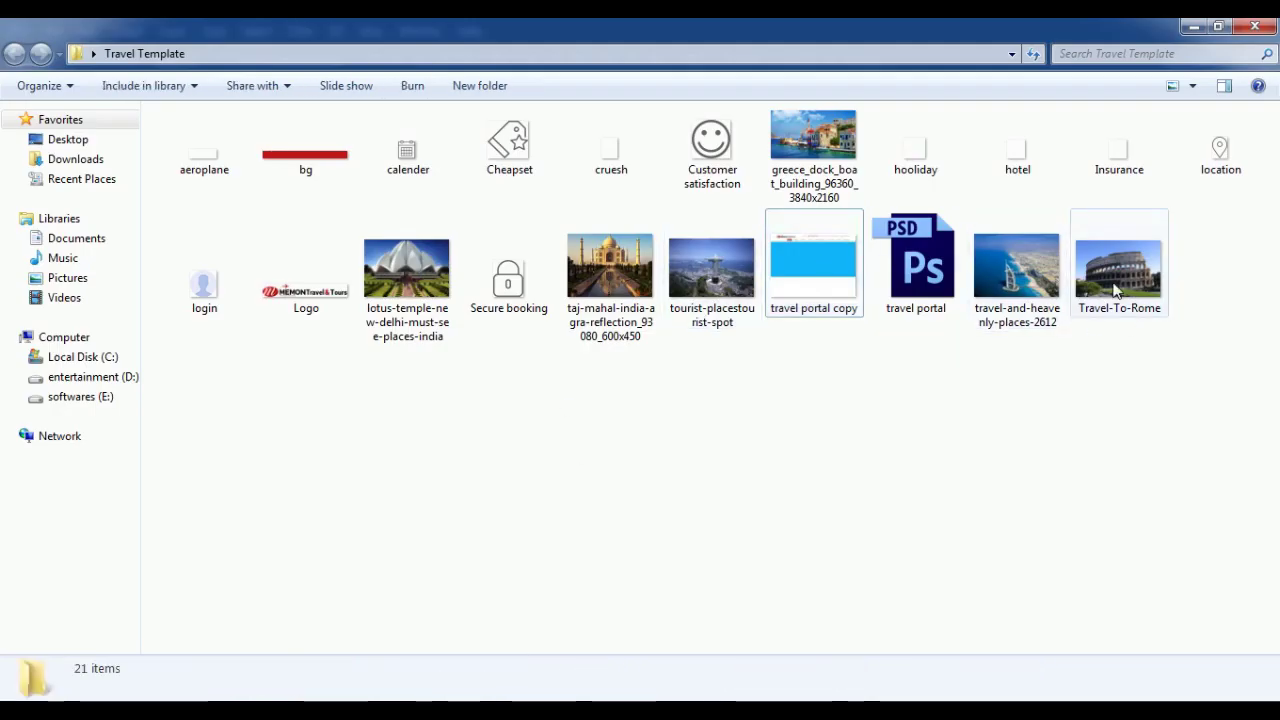
# - Preview the greece_dock_boat_building photo and place it into the mockup as a layer
pyautogui.doubleClick(806, 143)
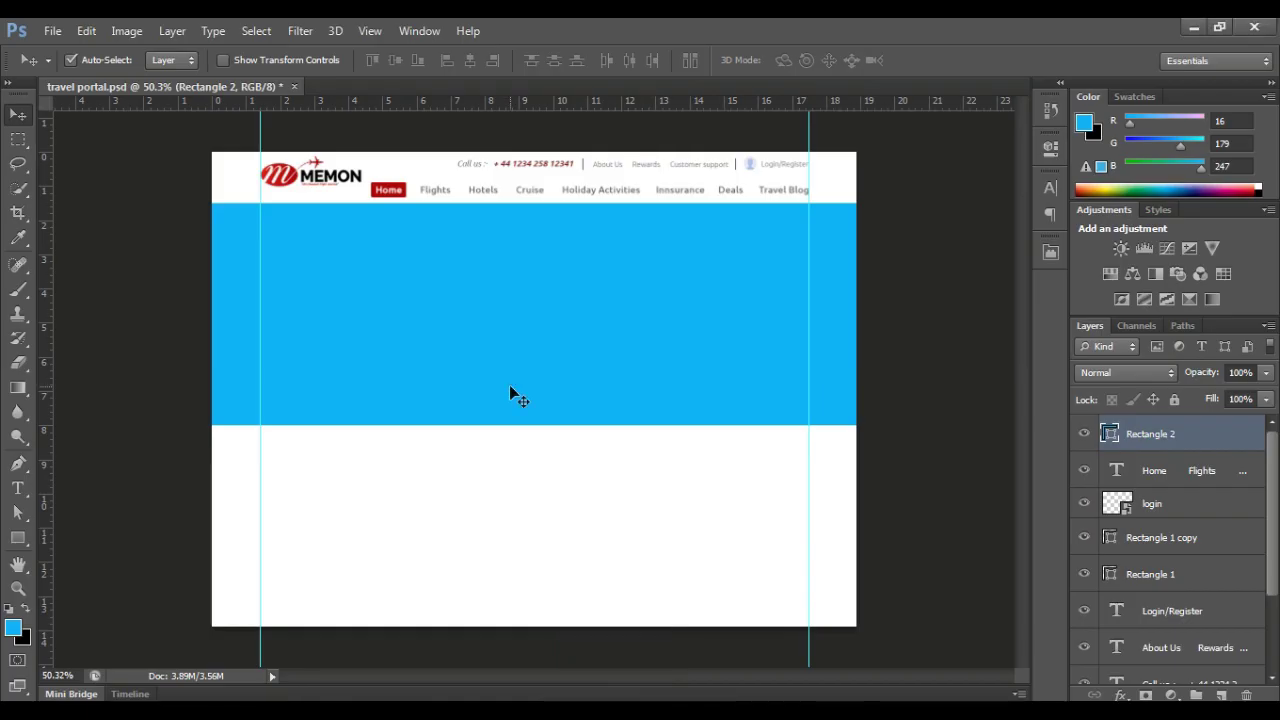
pyautogui.moveTo(806, 143)
pyautogui.mouseDown()
pyautogui.moveTo(509, 386)
pyautogui.moveTo(535, 400)
pyautogui.mouseUp()
pyautogui.press('Return')
# - Show the harbour photo and blue banner layers, and move the photo up over the banner
pyautogui.click(1086, 430)
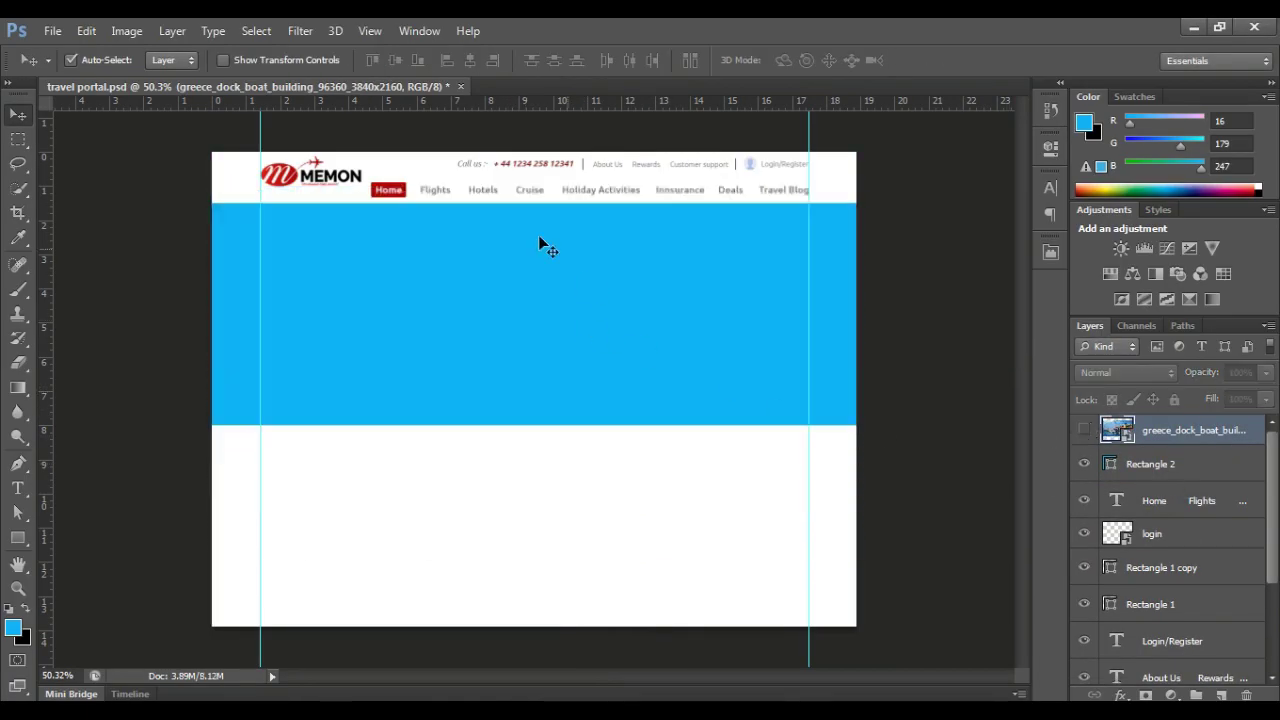
pyautogui.scroll(1, 675, 316)
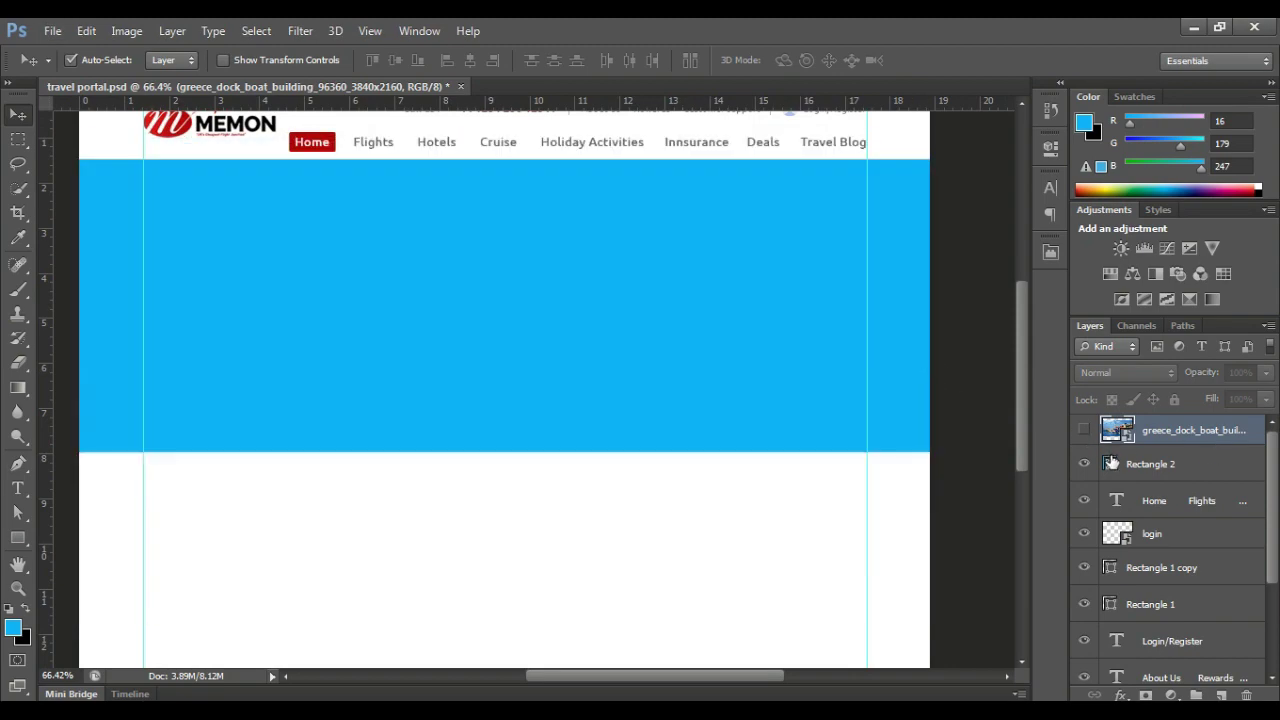
pyautogui.click(1110, 464)
pyautogui.click(1084, 464)
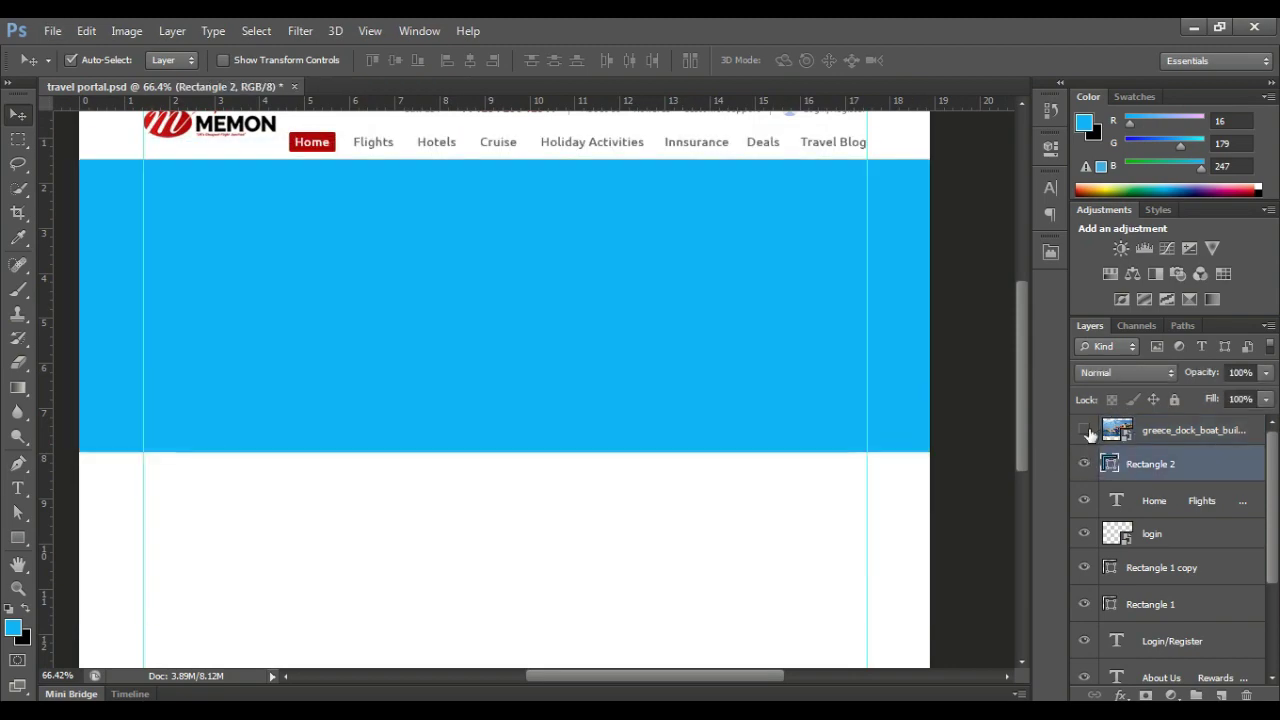
pyautogui.click(1084, 430)
pyautogui.click(1190, 430)
pyautogui.moveTo(1017, 544); pyautogui.dragTo(1017, 514)
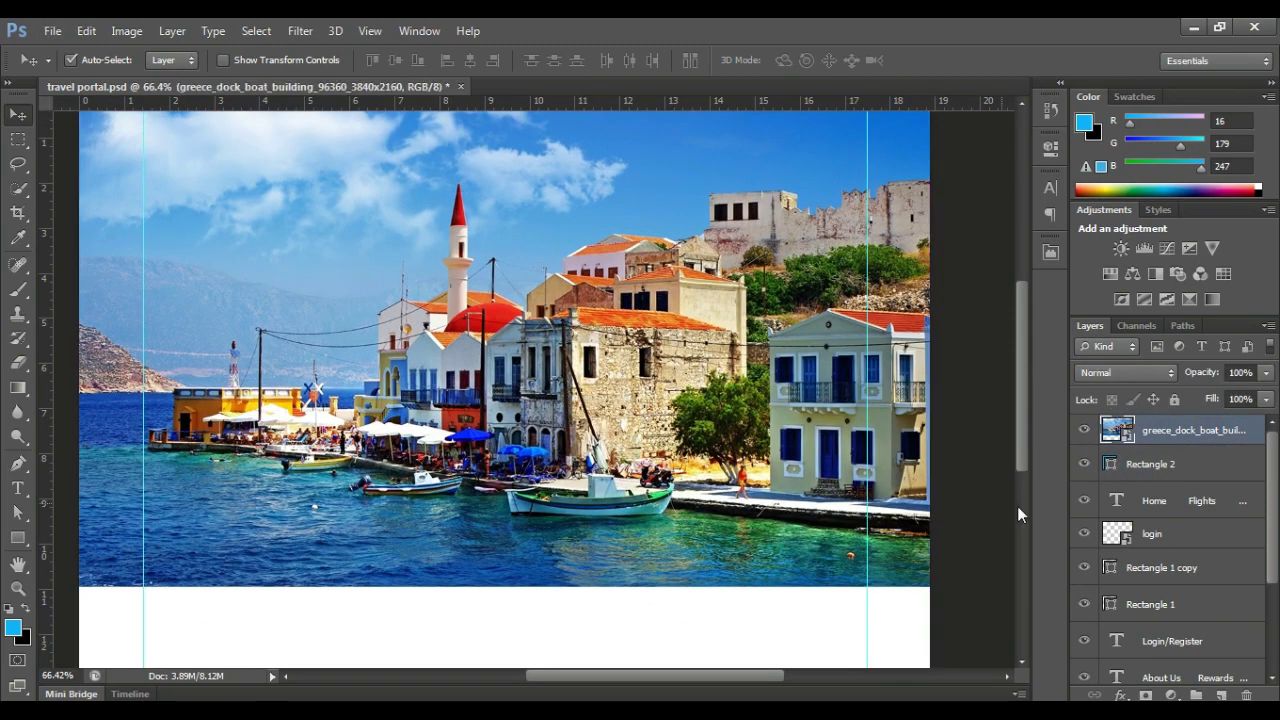
# - Clip the harbour photo to the blue banner shape and reposition it inside
pyautogui.keyDown('alt'); pyautogui.click(1105, 441); pyautogui.keyUp('alt')
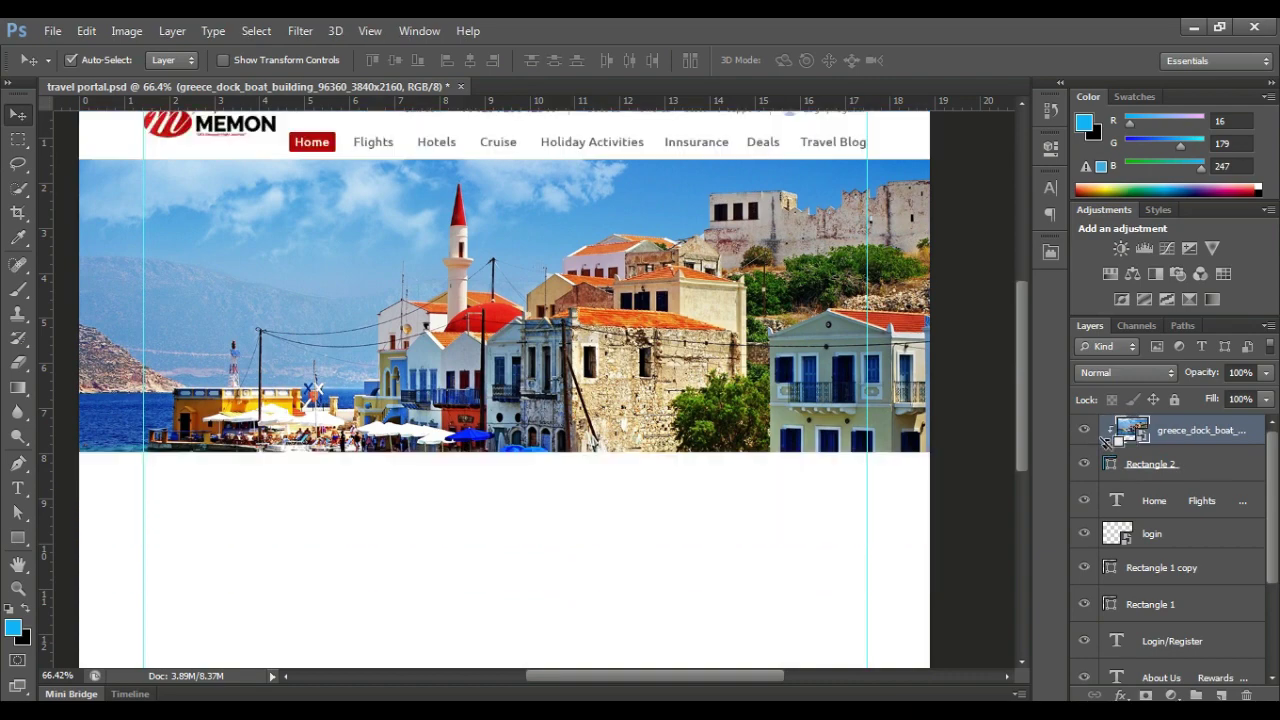
pyautogui.keyDown('alt'); pyautogui.click(1105, 446); pyautogui.keyUp('alt')
pyautogui.keyDown('alt'); pyautogui.click(1105, 441); pyautogui.keyUp('alt')
pyautogui.scroll(-1, 530, 360)
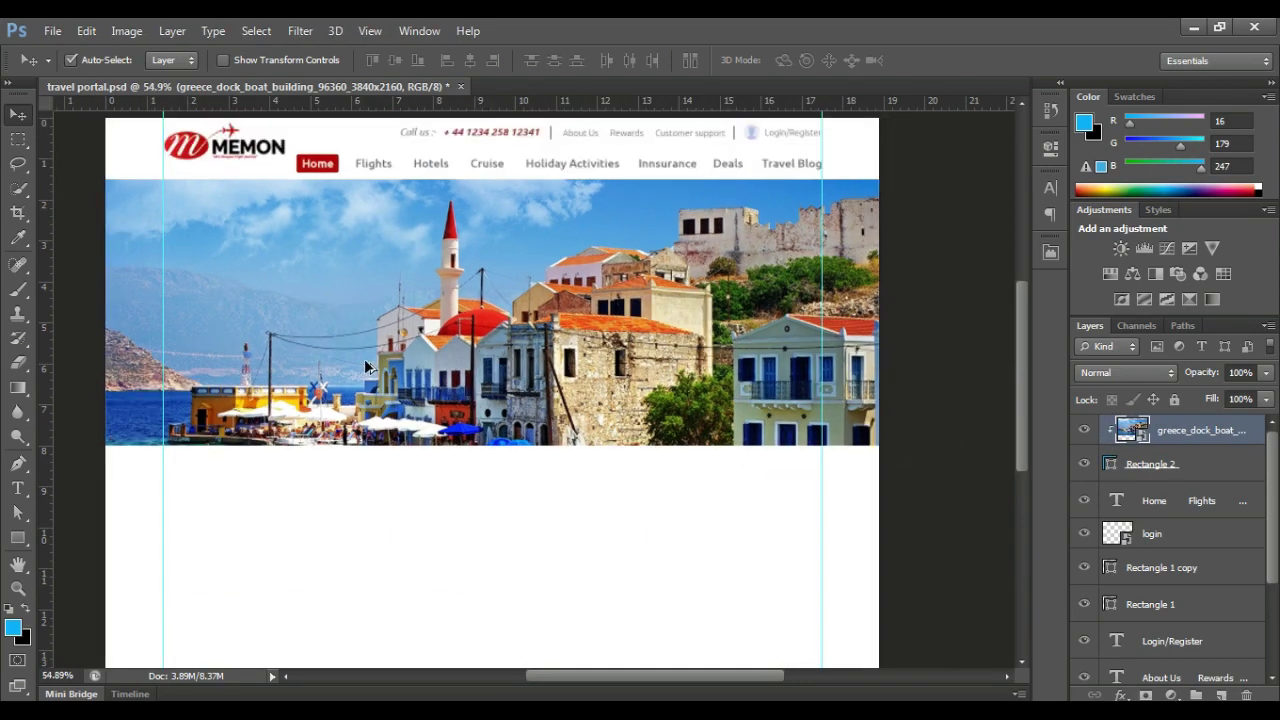
pyautogui.moveTo(520, 350)
pyautogui.mouseDown()
pyautogui.moveTo(531, 362)
pyautogui.moveTo(525, 340)
pyautogui.mouseUp()
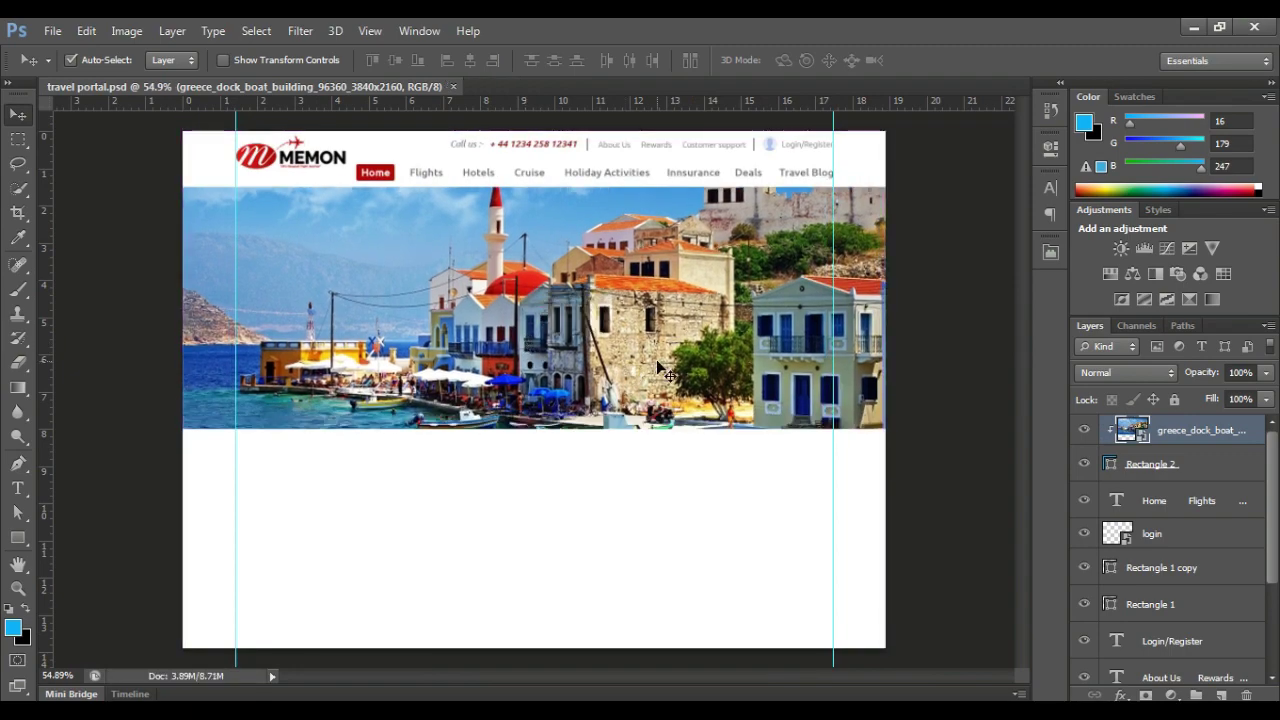
pyautogui.hotkey('ctrl', 'shift', 's')
# - Save the mockup as a JPEG replacing travel portal copy, accepting the quality settings
pyautogui.click(807, 415)
pyautogui.click(620, 540)
pyautogui.doubleClick(527, 305)
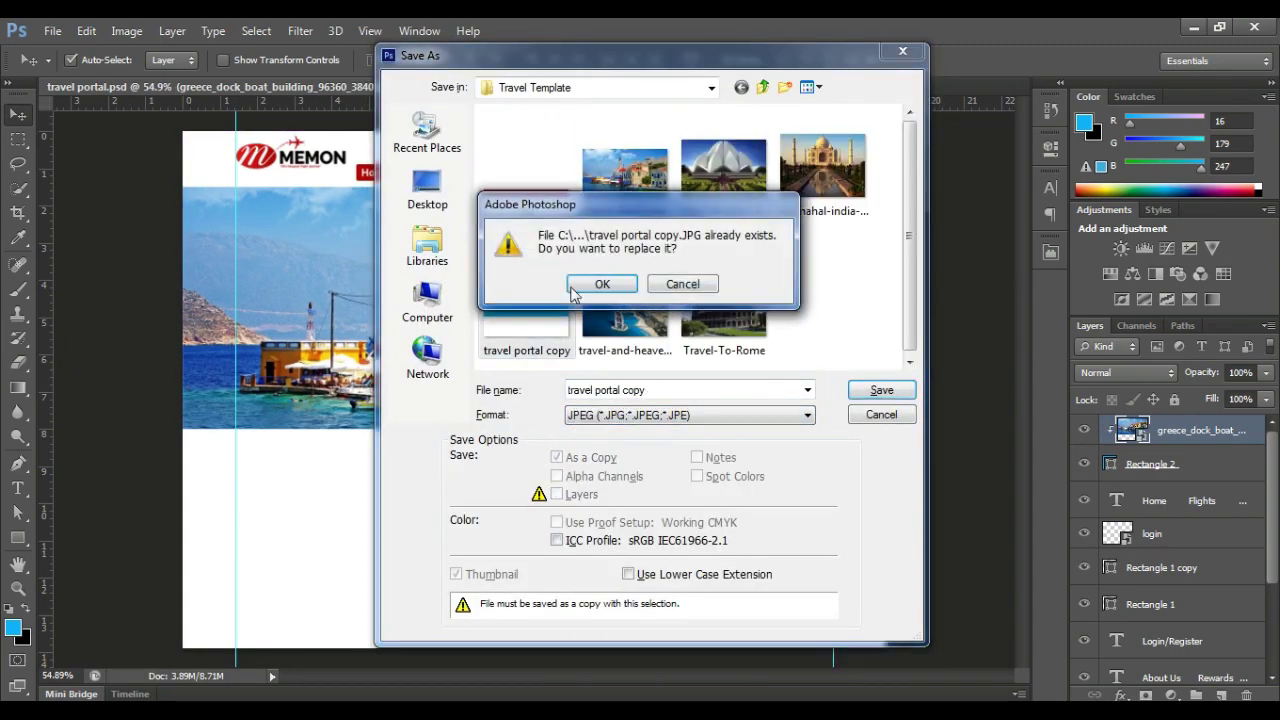
pyautogui.click(603, 283)
pyautogui.click(740, 188)
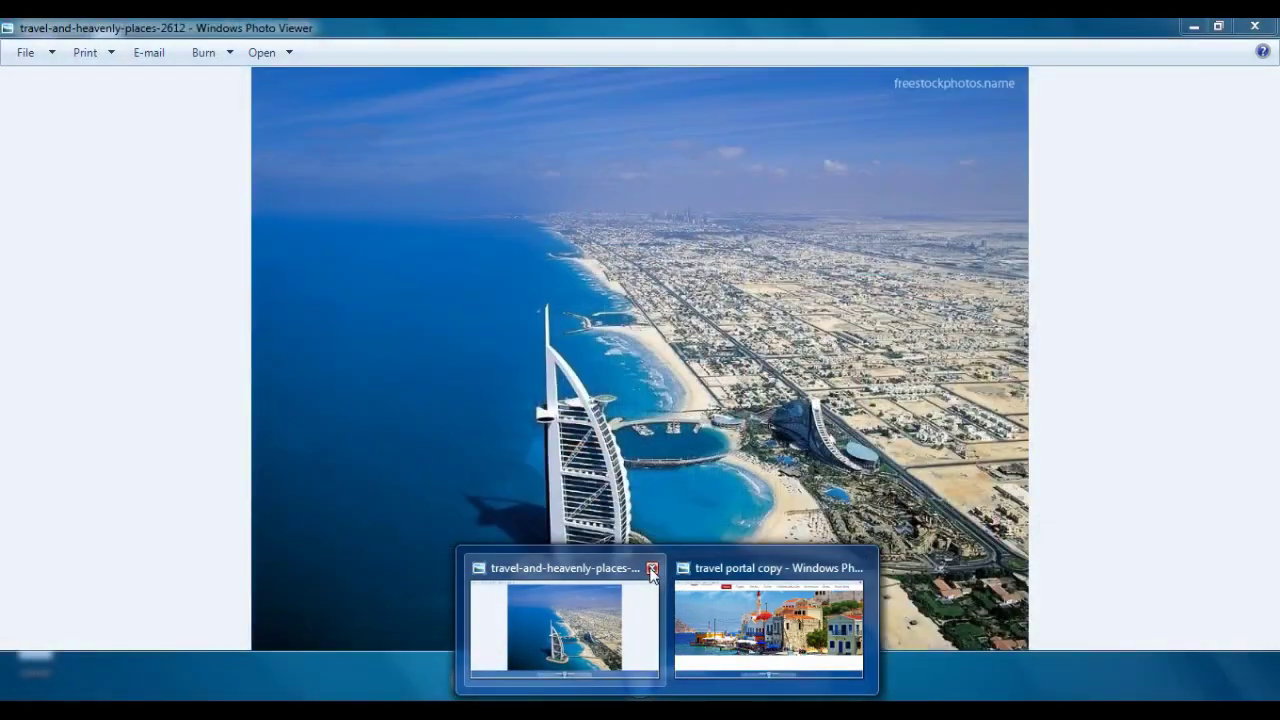
# - Check the saved image, then stretch the harbour banner's bottom edge slightly lower
pyautogui.click(681, 598)
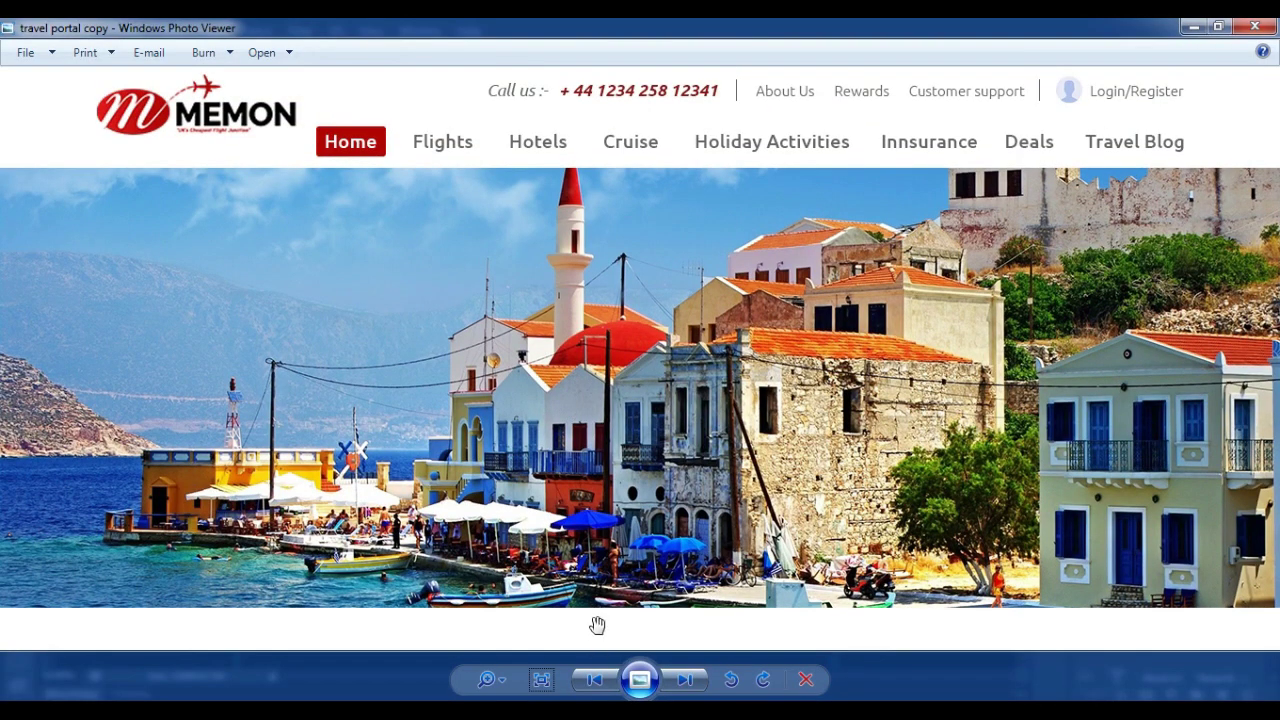
pyautogui.hotkey('alt', 'Tab')
pyautogui.click(1150, 464)
pyautogui.hotkey('ctrl', 't')
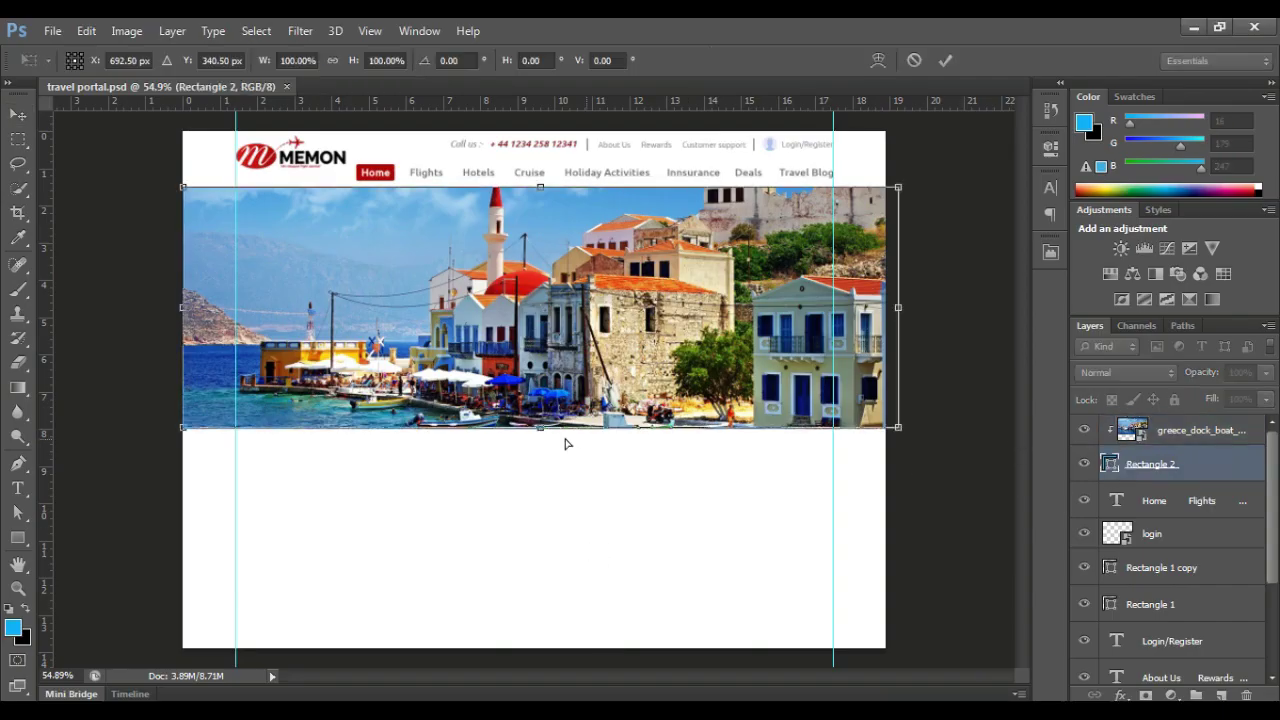
pyautogui.moveTo(540, 428)
pyautogui.mouseDown()
pyautogui.moveTo(541, 449)
pyautogui.moveTo(553, 428)
pyautogui.mouseUp()
pyautogui.press('Return')
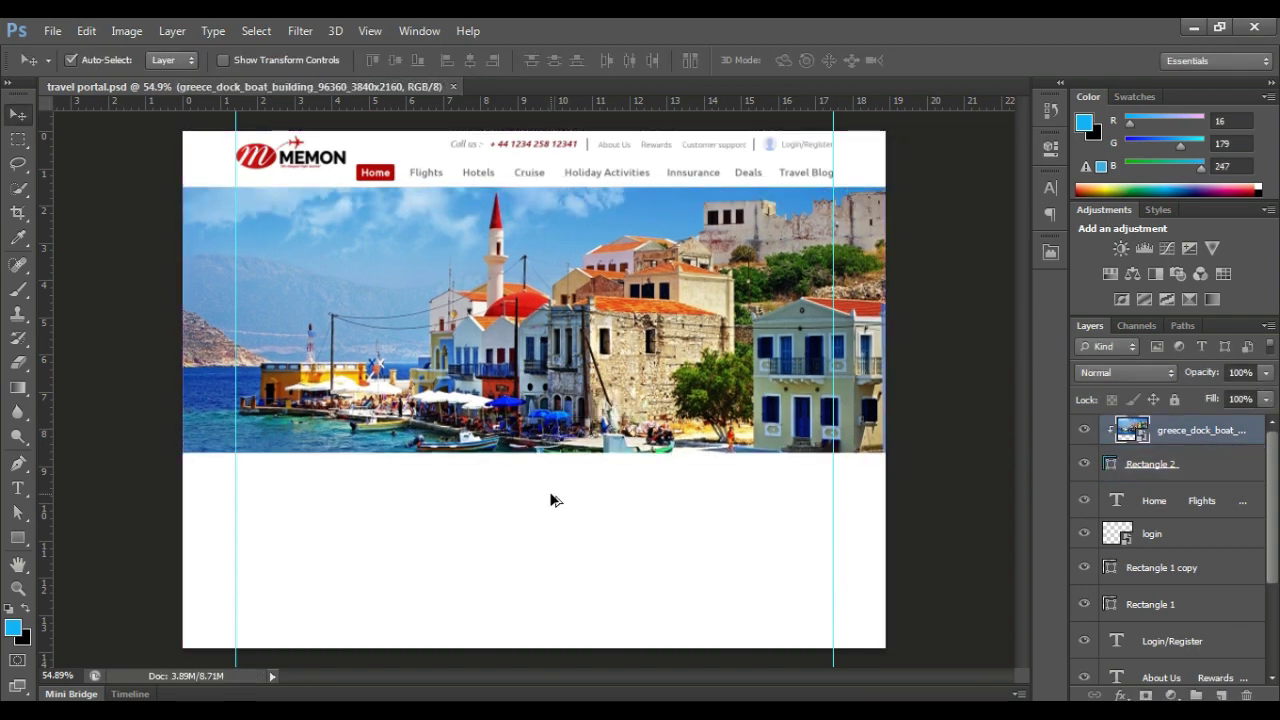
# - Re-save the mockup as a maximum-quality JPEG over travel portal copy
pyautogui.hotkey('ctrl', 'shift', 's')
pyautogui.click(632, 415)
pyautogui.click(881, 390)
pyautogui.click(657, 294)
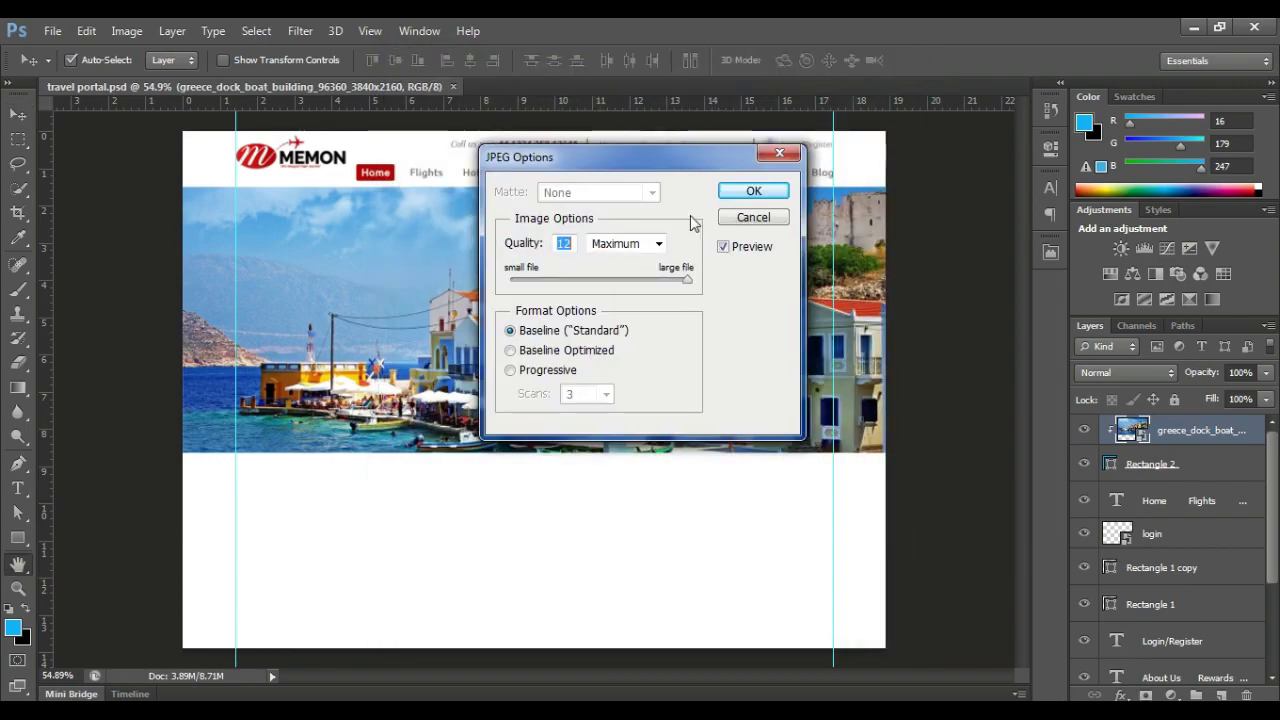
pyautogui.click(751, 189)
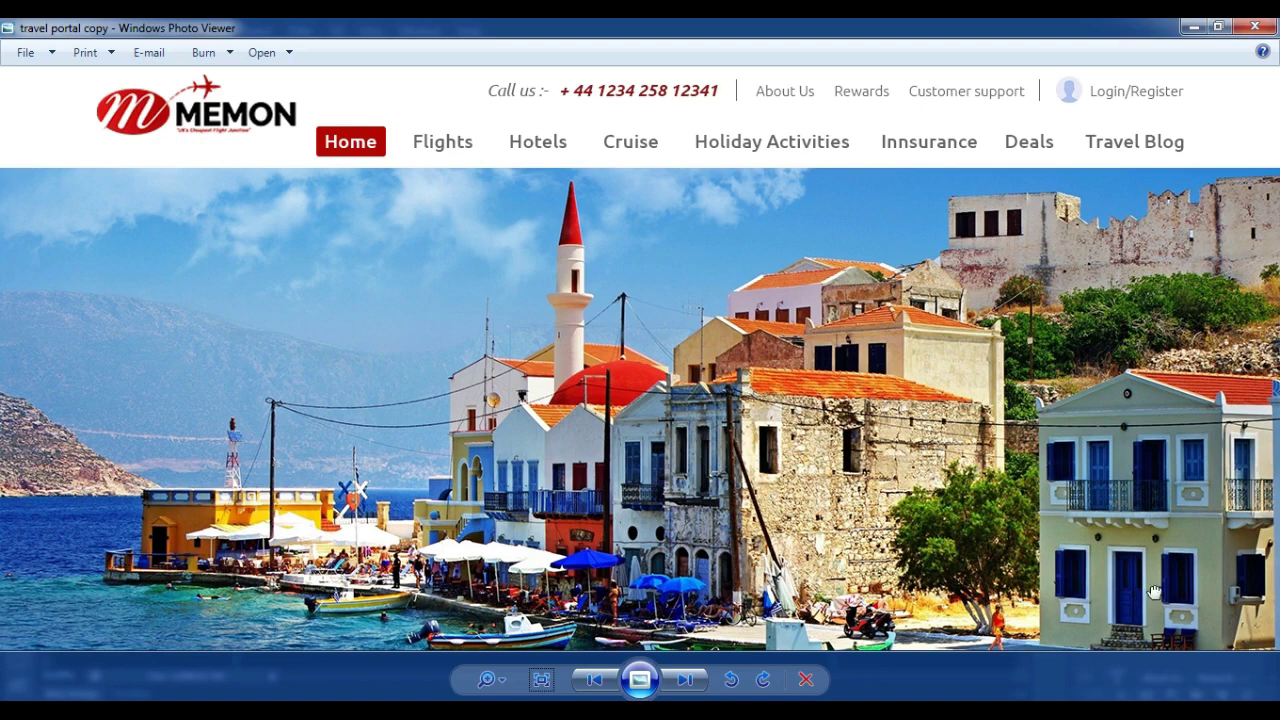
pyautogui.click(607, 610)
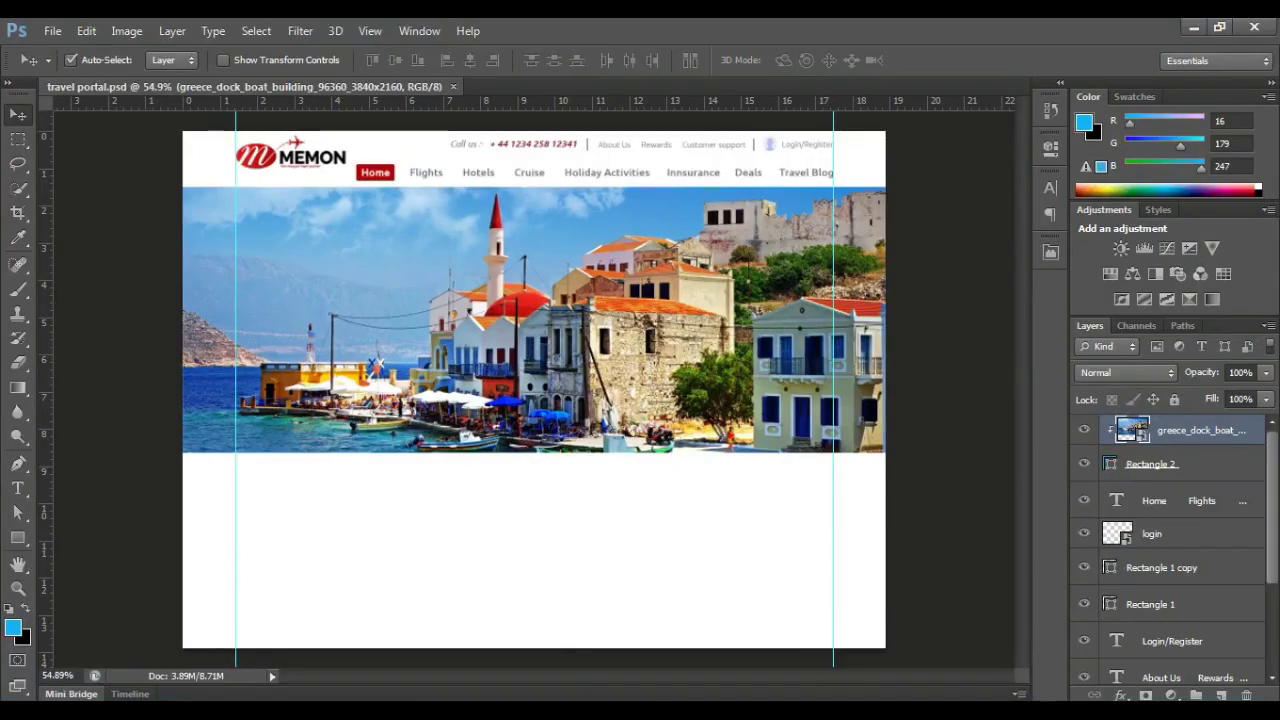
# - Set up the Rounded Rectangle Tool with a 10 px corner radius
pyautogui.hotkey('ctrl', '+')
pyautogui.rightClick(18, 537)
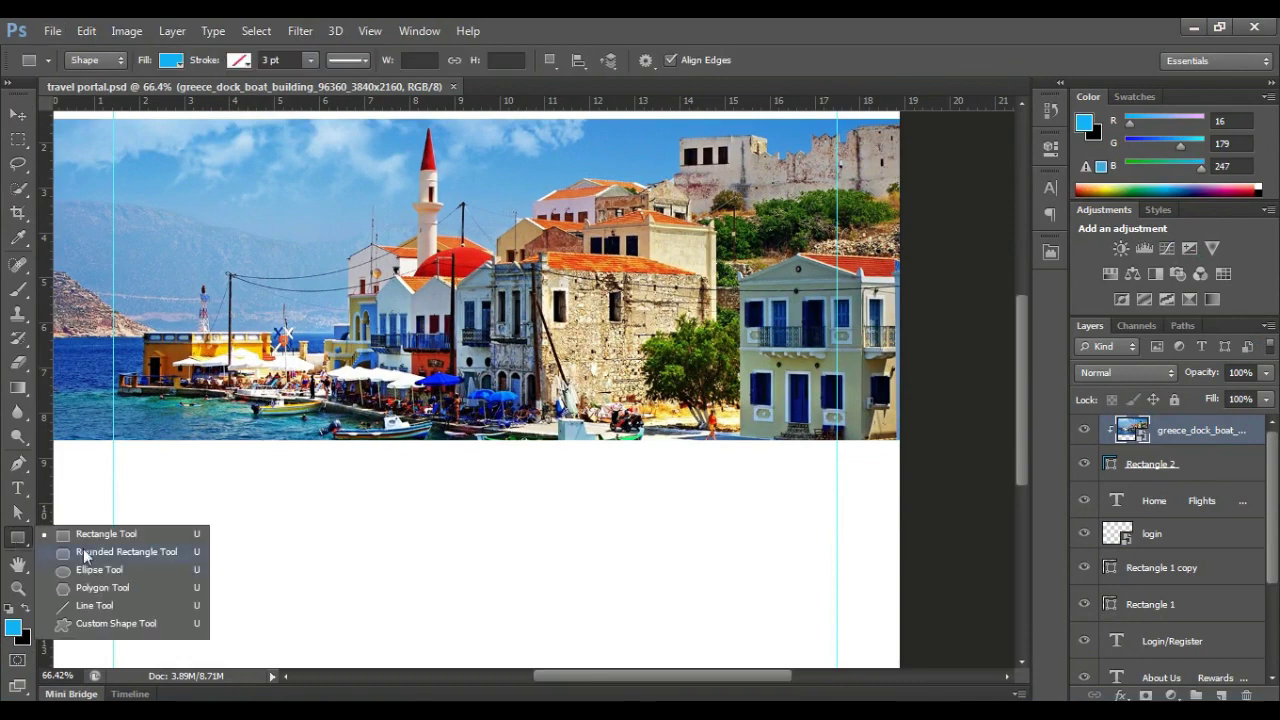
pyautogui.click(100, 551)
pyautogui.moveTo(273, 559); pyautogui.dragTo(301, 592)
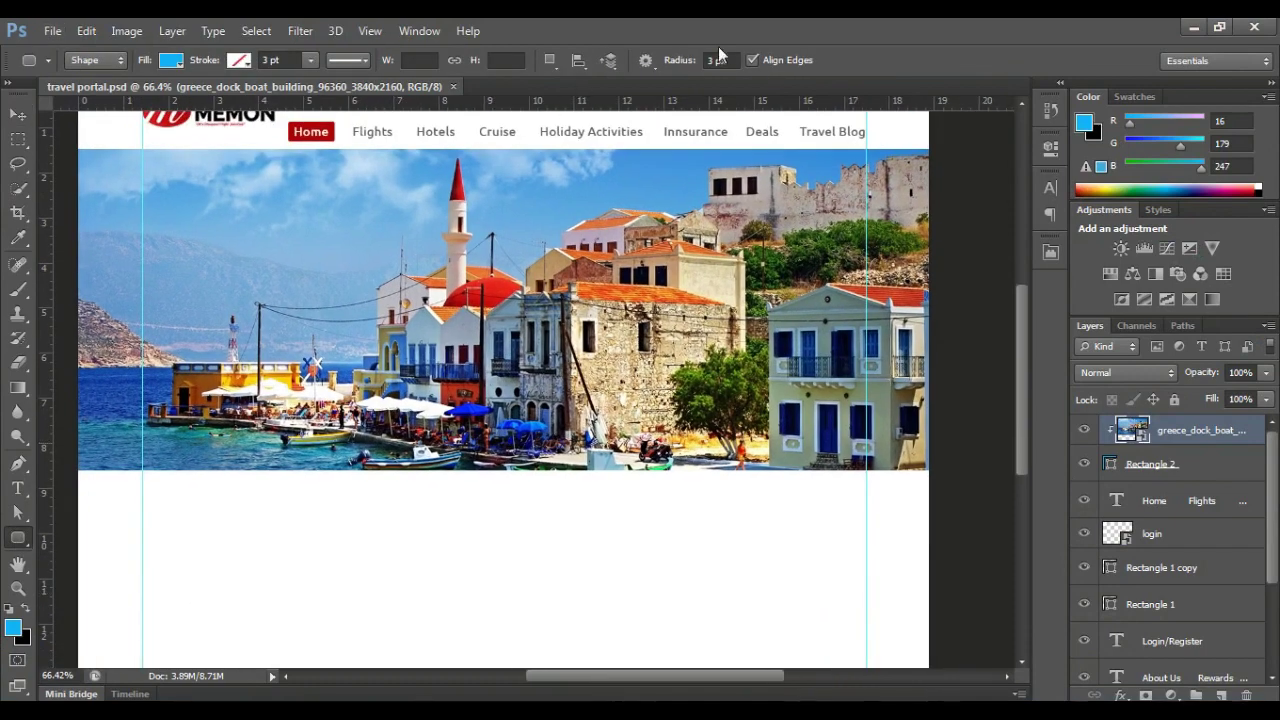
pyautogui.write('0')
pyautogui.click(531, 517)
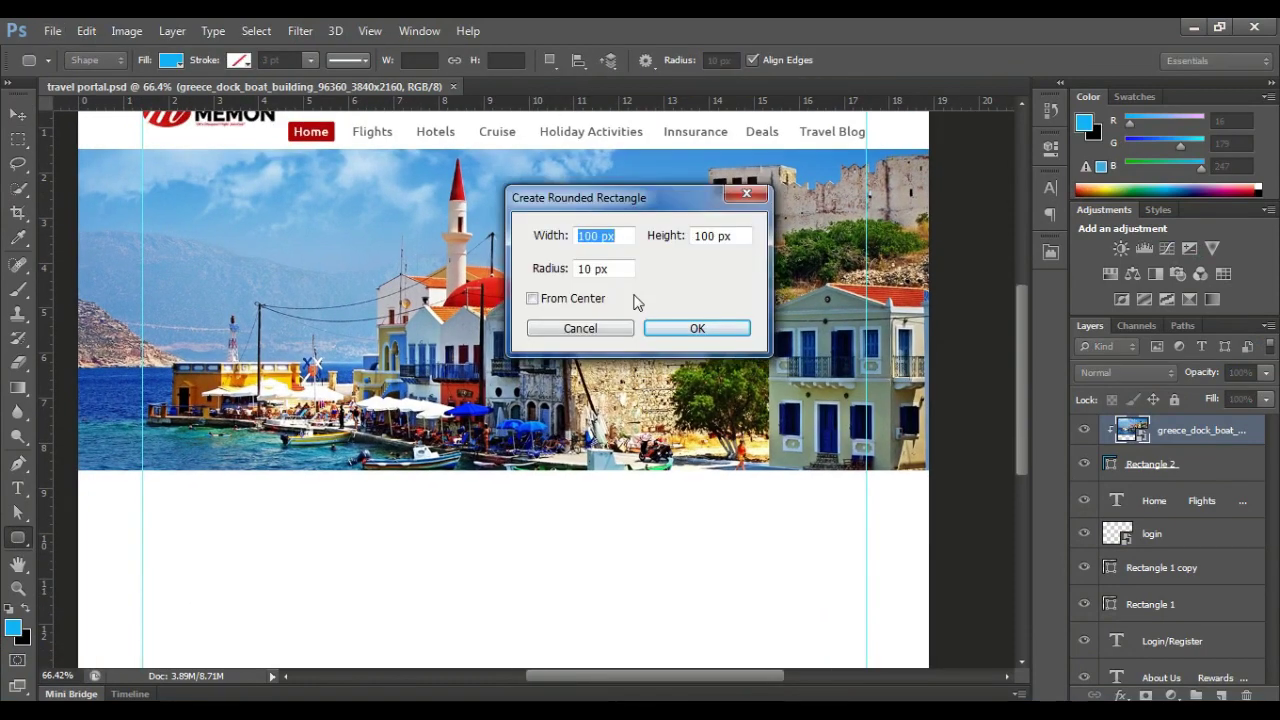
pyautogui.press('Escape')
# - Draw the wide box between the guides below the harbour photo and fill it black
pyautogui.moveTo(143, 443); pyautogui.dragTo(866, 553)
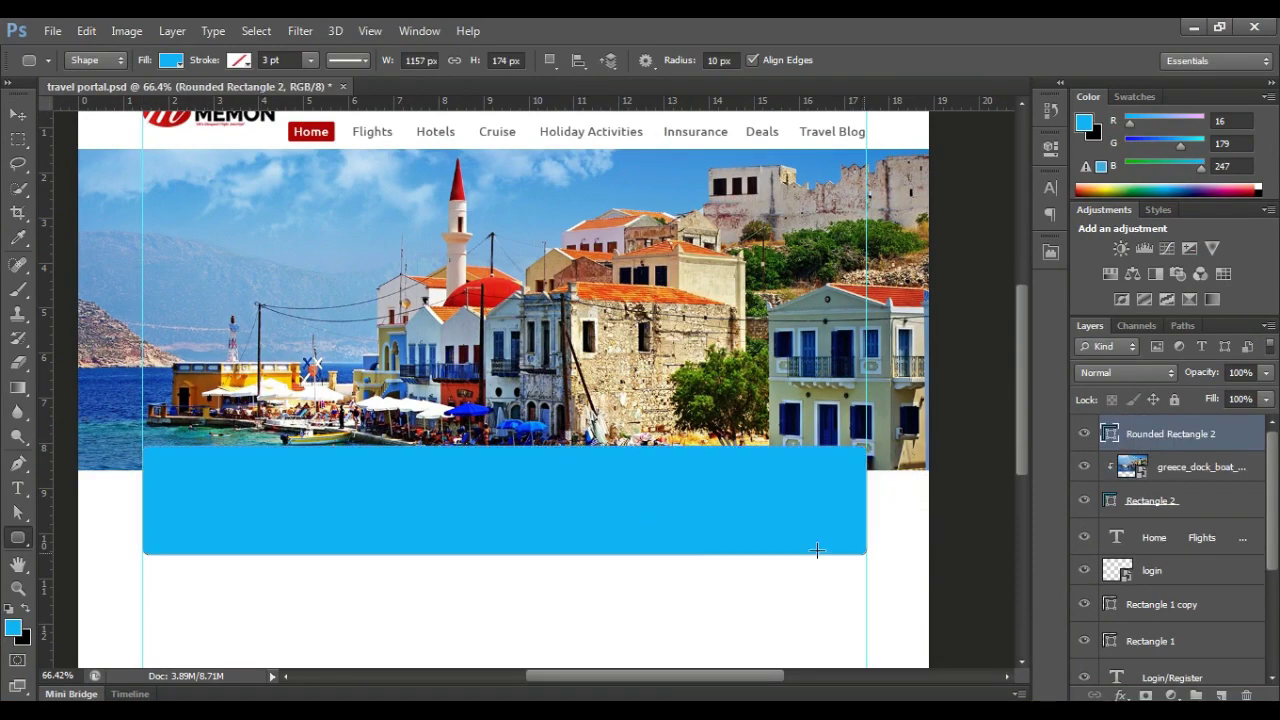
pyautogui.doubleClick(1108, 434)
pyautogui.click(417, 586)
pyautogui.click(871, 346)
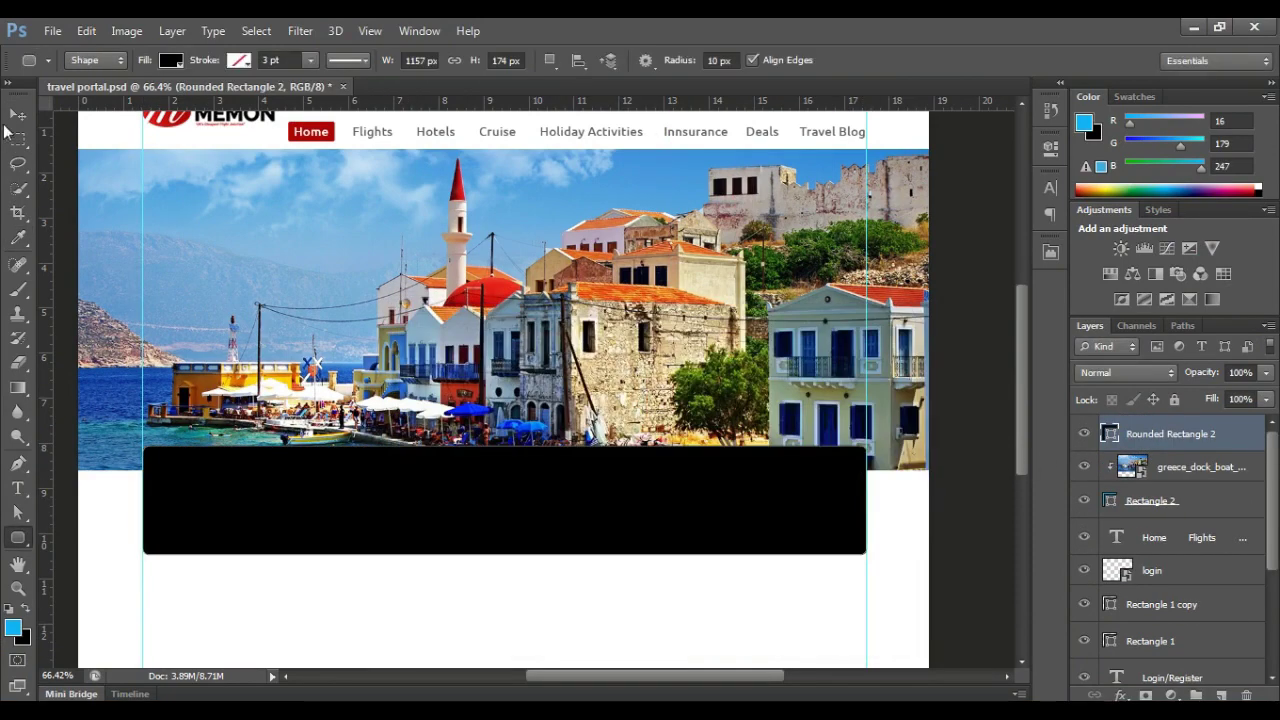
pyautogui.press('v')
pyautogui.scroll(1, 478, 526)
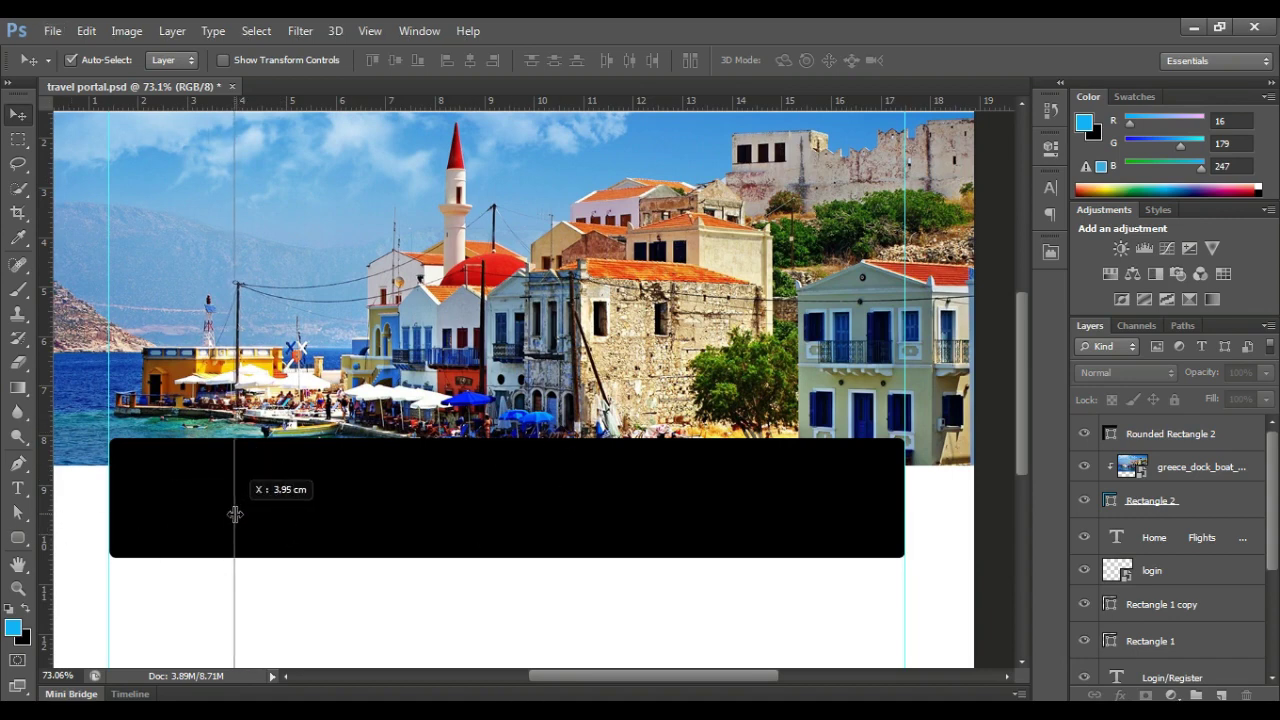
# - Drag two vertical guides across the black box and reposition them to even the sections
pyautogui.moveTo(47, 525)
pyautogui.mouseDown()
pyautogui.moveTo(234, 514)
pyautogui.moveTo(171, 506)
pyautogui.moveTo(369, 516)
pyautogui.mouseUp()
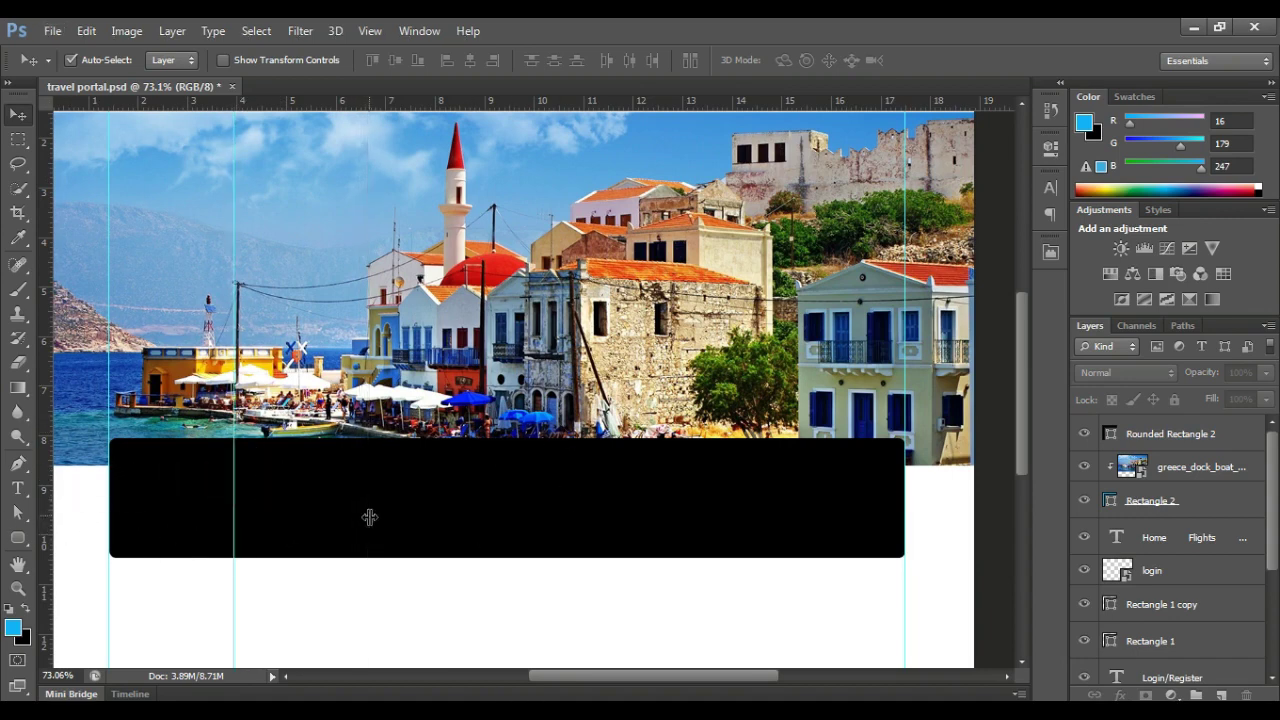
pyautogui.moveTo(47, 514)
pyautogui.mouseDown()
pyautogui.moveTo(506, 500)
pyautogui.moveTo(526, 555)
pyautogui.moveTo(645, 555)
pyautogui.mouseUp()
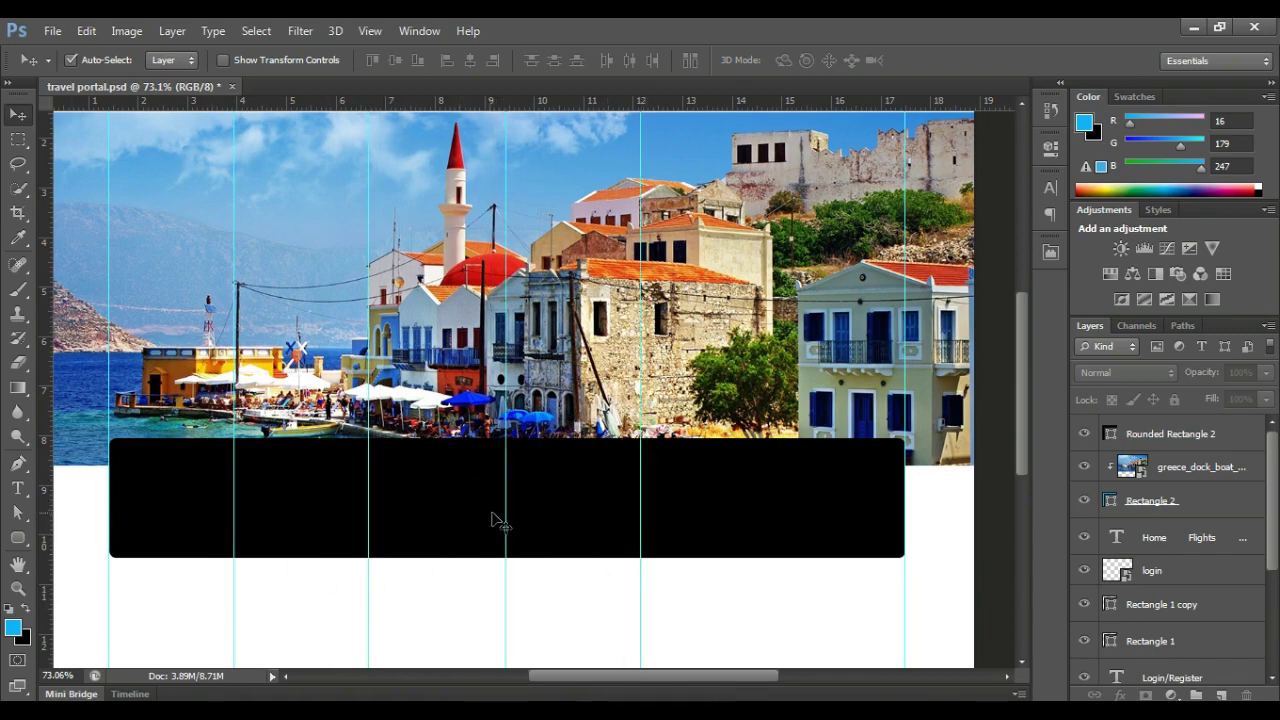
pyautogui.moveTo(640, 486); pyautogui.dragTo(749, 466)
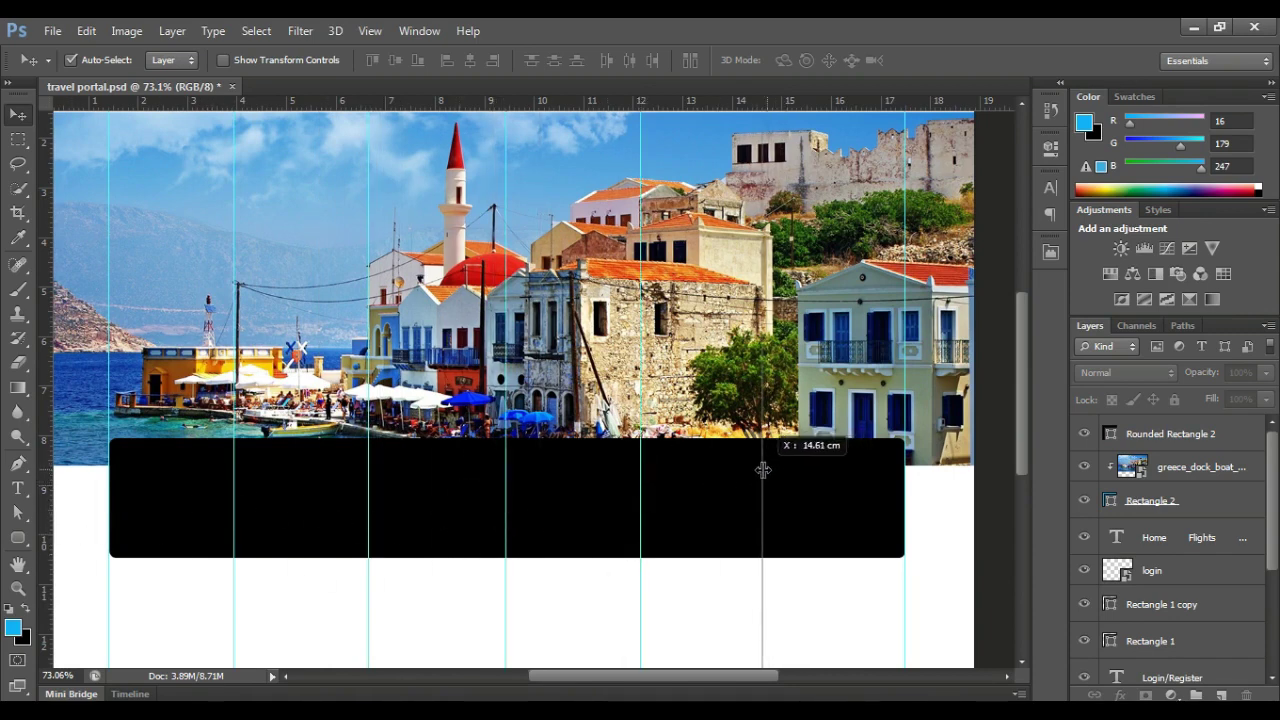
pyautogui.moveTo(505, 480)
pyautogui.mouseDown()
pyautogui.moveTo(589, 466)
pyautogui.moveTo(377, 486)
pyautogui.moveTo(427, 474)
pyautogui.moveTo(411, 474)
pyautogui.mouseUp()
# - Fine-tune the leftmost and middle section guides across the black box
pyautogui.click(236, 486)
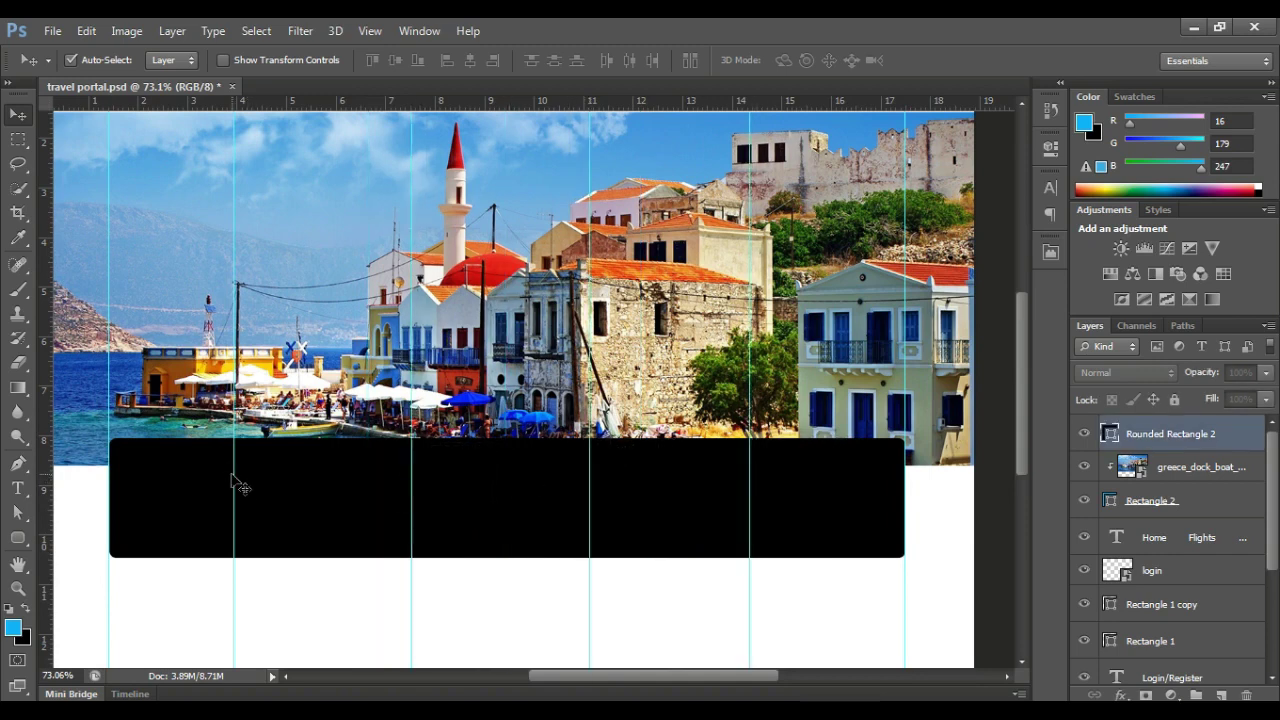
pyautogui.moveTo(234, 481); pyautogui.dragTo(257, 483)
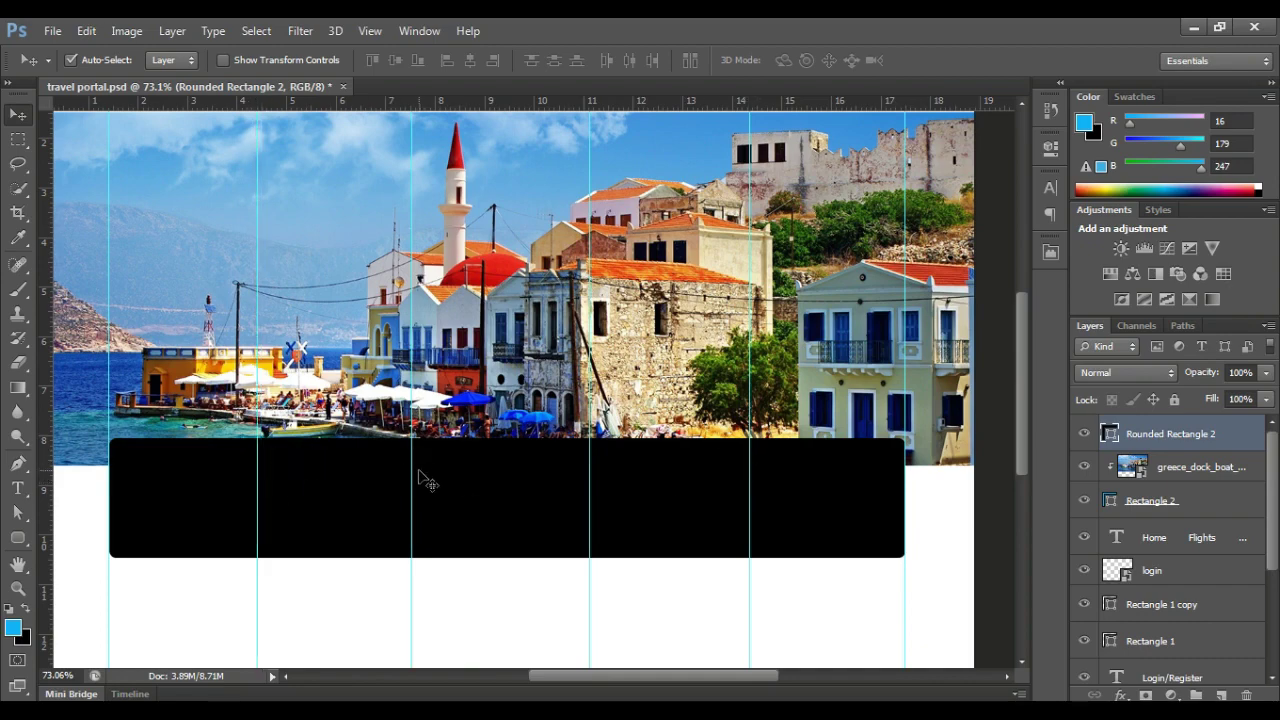
pyautogui.moveTo(415, 476); pyautogui.dragTo(362, 504)
pyautogui.scroll(2, 397, 532)
pyautogui.scroll(-1, 363, 506)
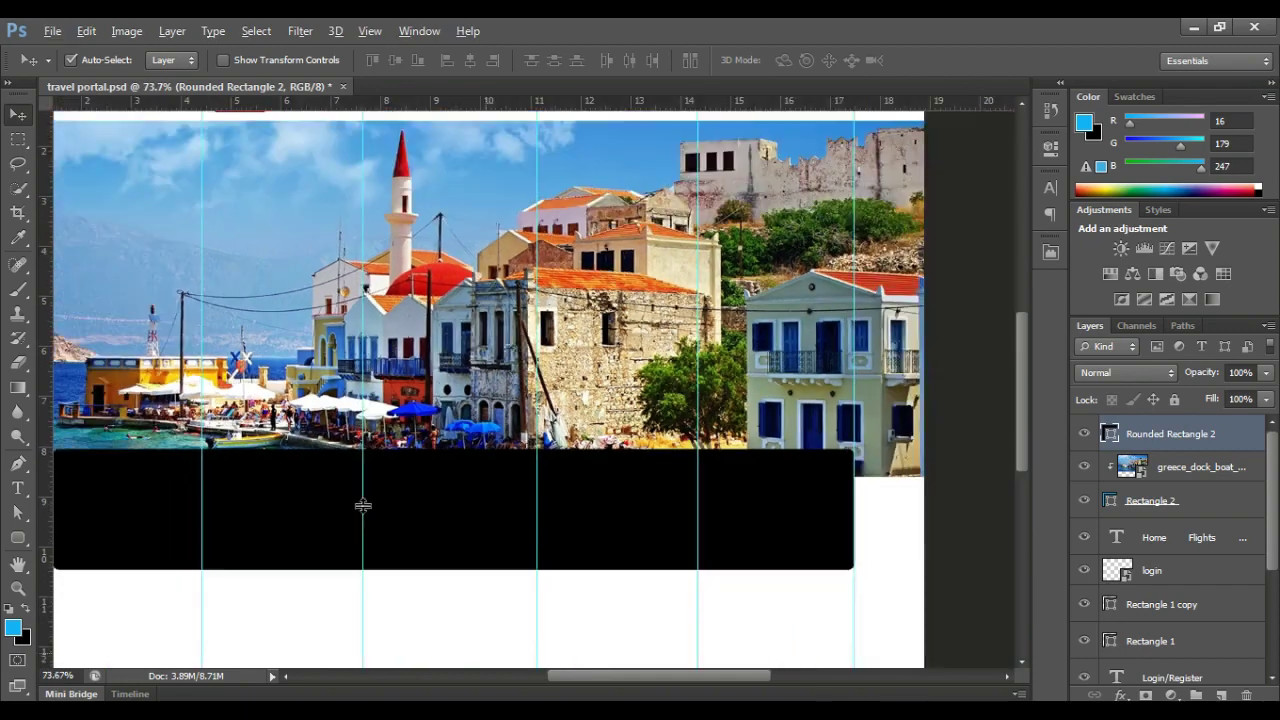
pyautogui.scroll(-1, 363, 506)
pyautogui.scroll(3, 240, 480)
pyautogui.scroll(-3, 222, 476)
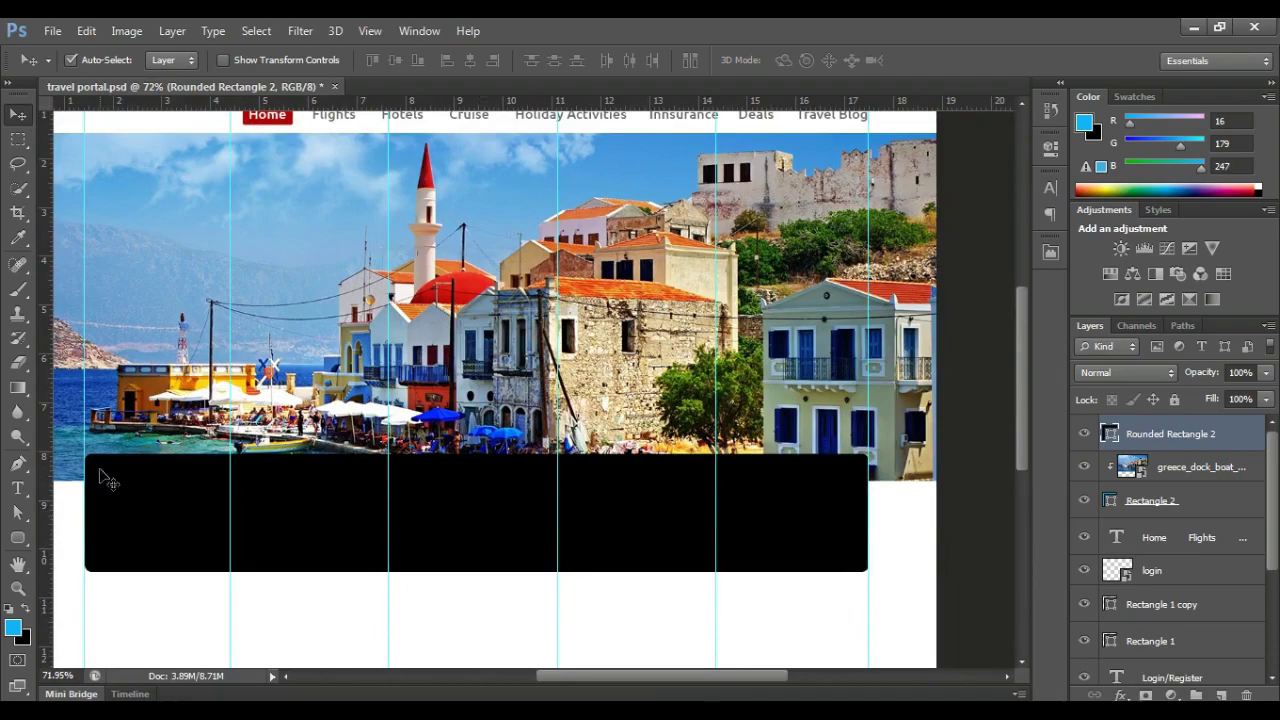
# - Select the Rectangle Tool and set its path operation to Subtract Front Shape
pyautogui.scroll(3, 250, 462)
pyautogui.scroll(1, 232, 450)
pyautogui.scroll(1, 231, 445)
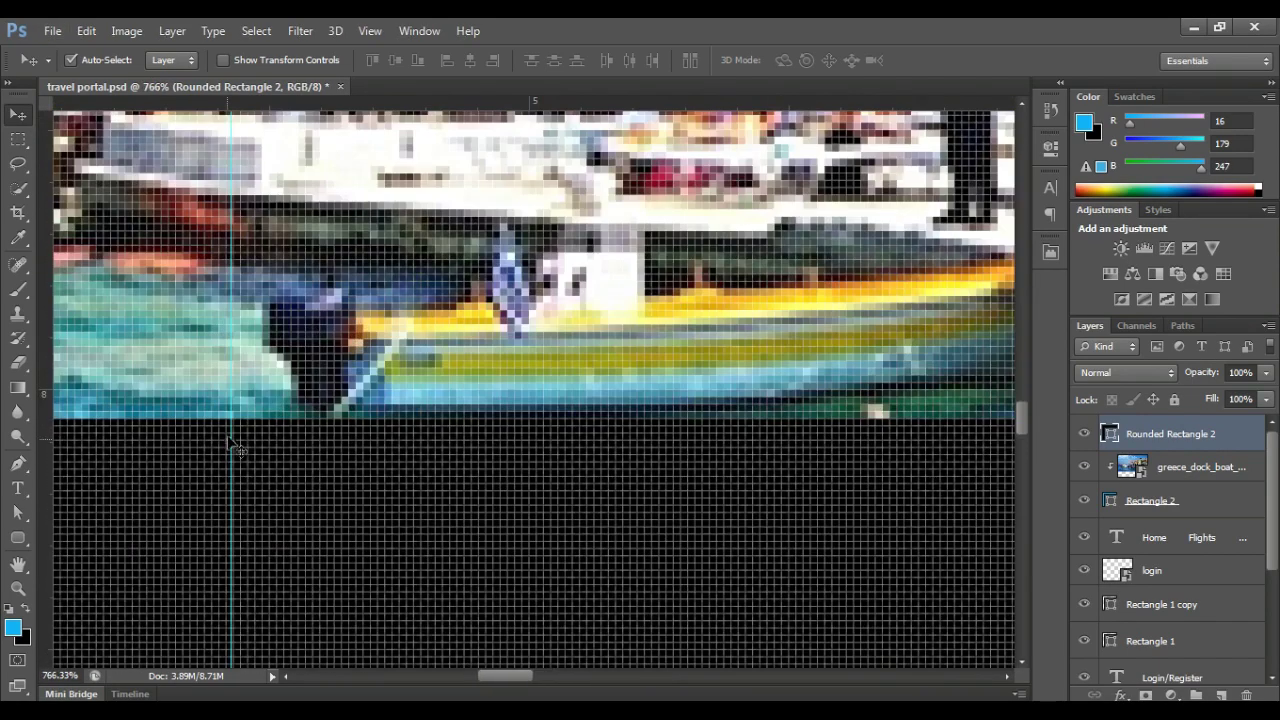
pyautogui.scroll(-2, 281, 447)
pyautogui.scroll(1, 285, 447)
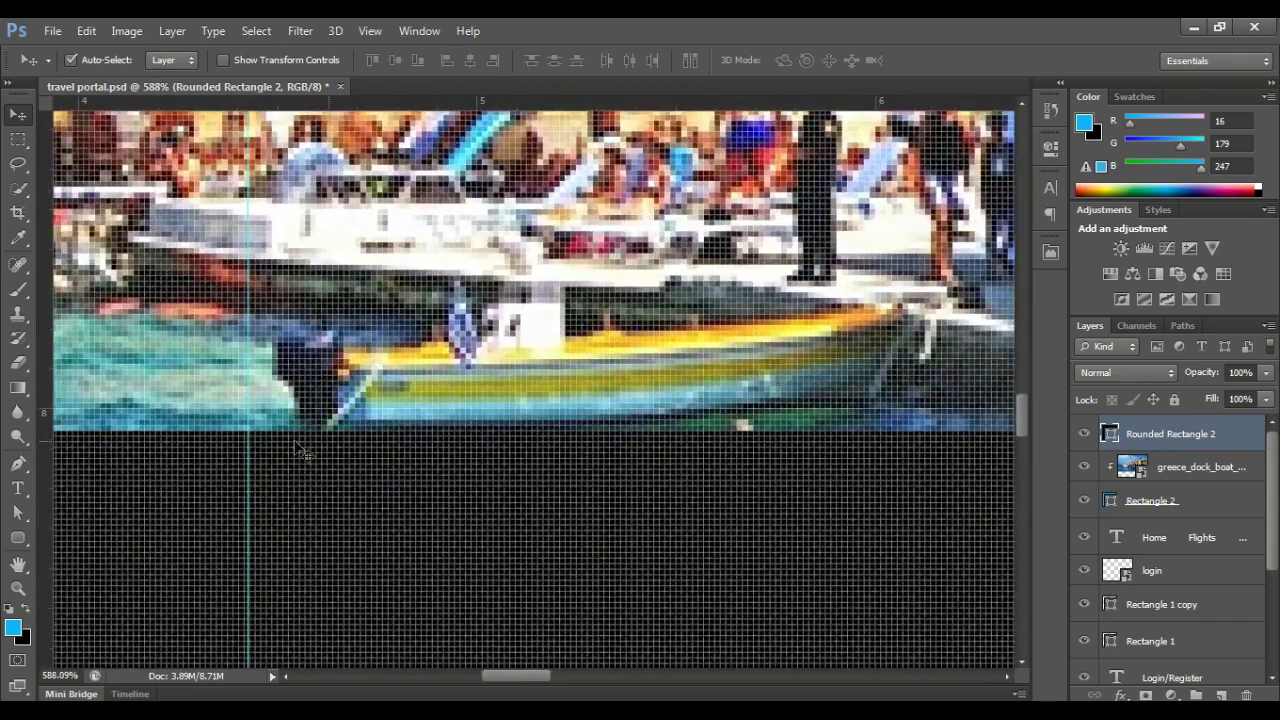
pyautogui.click(18, 537)
pyautogui.click(100, 534)
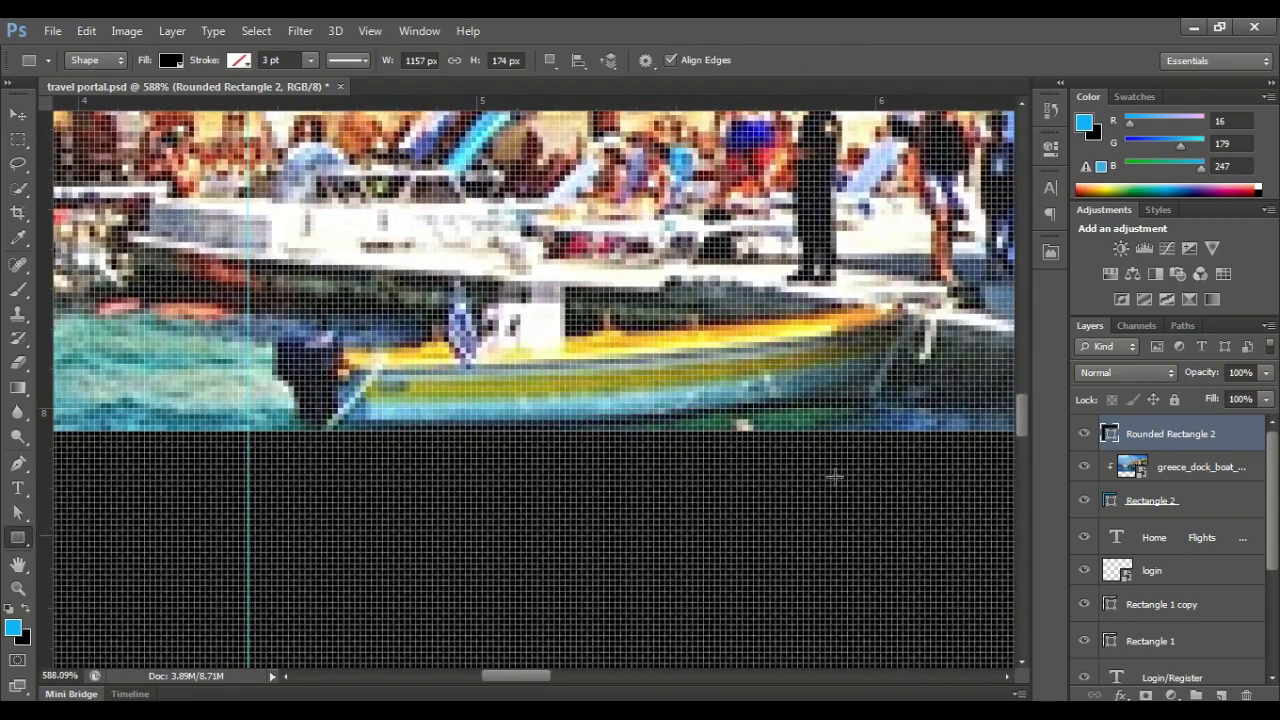
pyautogui.click(553, 61)
pyautogui.click(605, 117)
# - Cut a short thin slit down from the box's top edge along the first section guide
pyautogui.moveTo(243, 428); pyautogui.dragTo(256, 572)
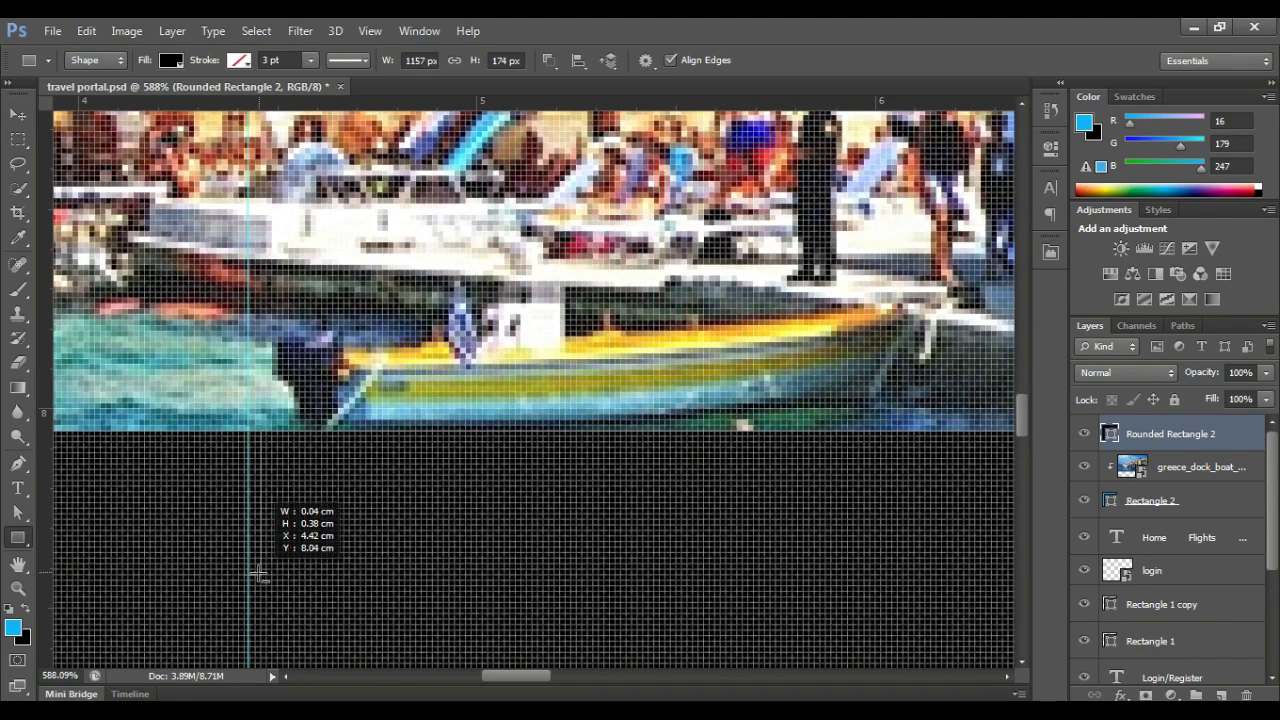
pyautogui.moveTo(256, 572); pyautogui.dragTo(257, 575)
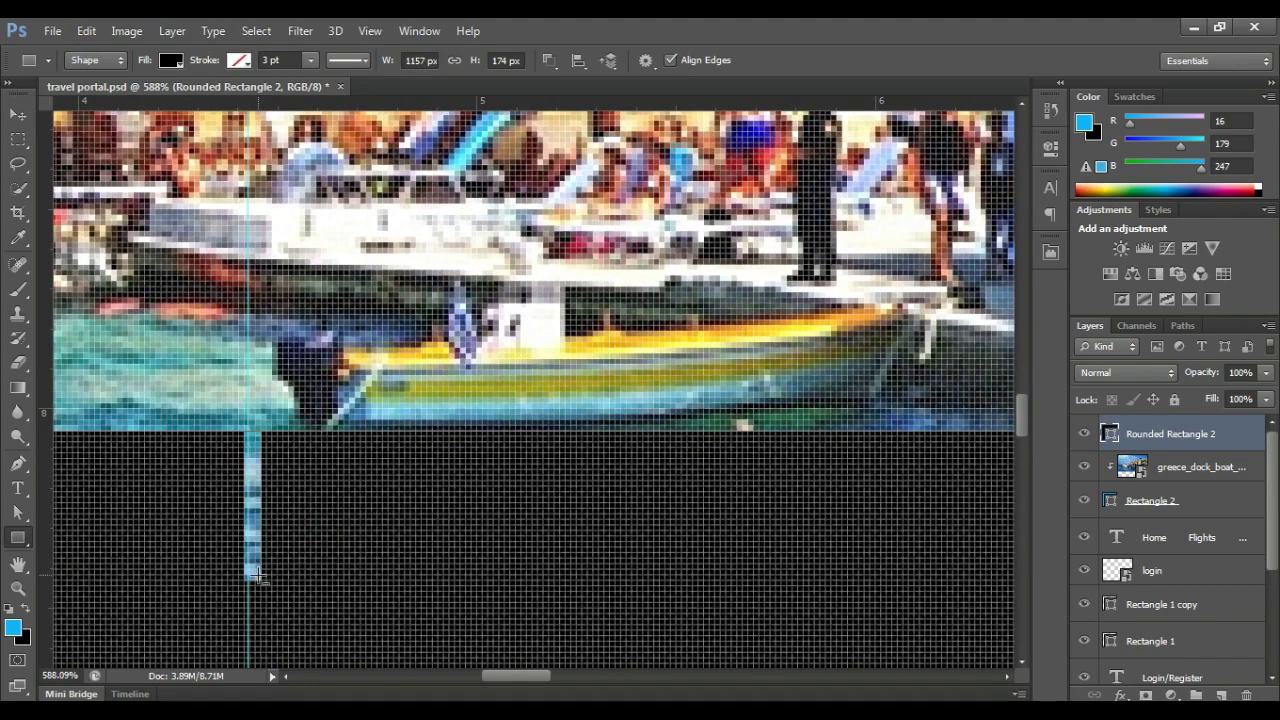
pyautogui.click(17, 115)
pyautogui.scroll(-3, 271, 451)
pyautogui.scroll(-3, 294, 480)
pyautogui.scroll(3, 277, 477)
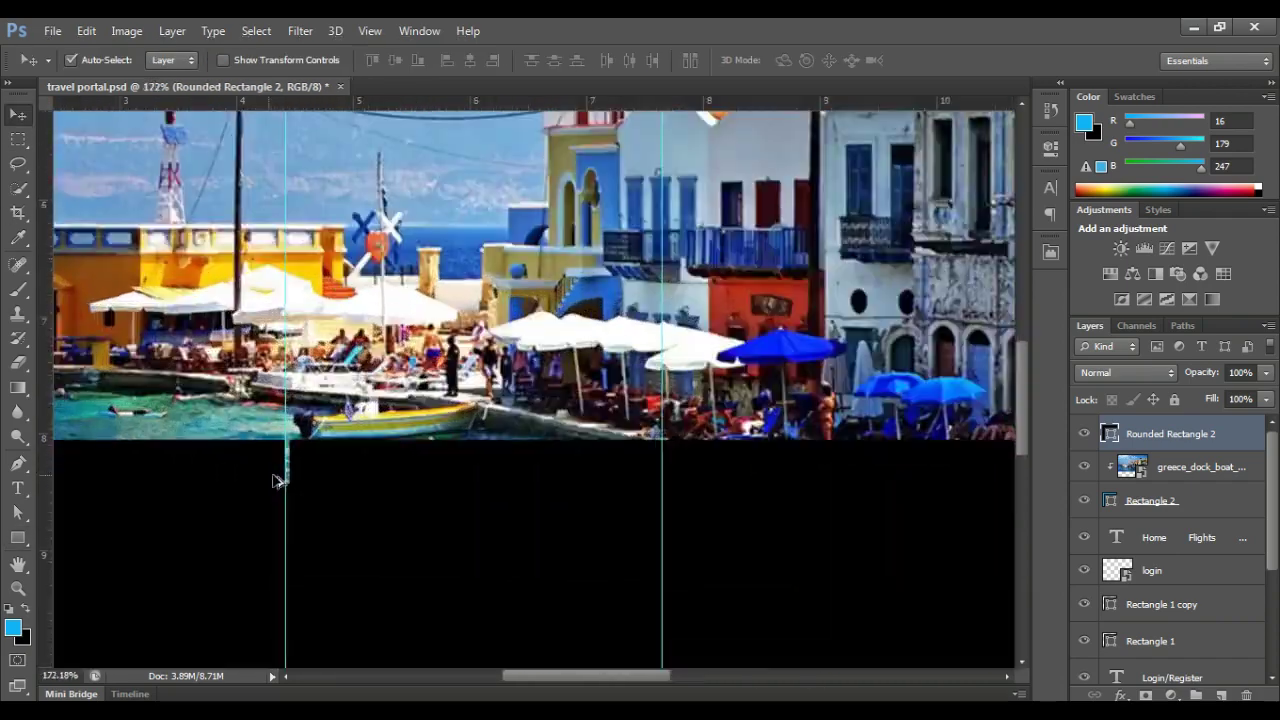
pyautogui.scroll(3, 305, 487)
pyautogui.scroll(-3, 305, 487)
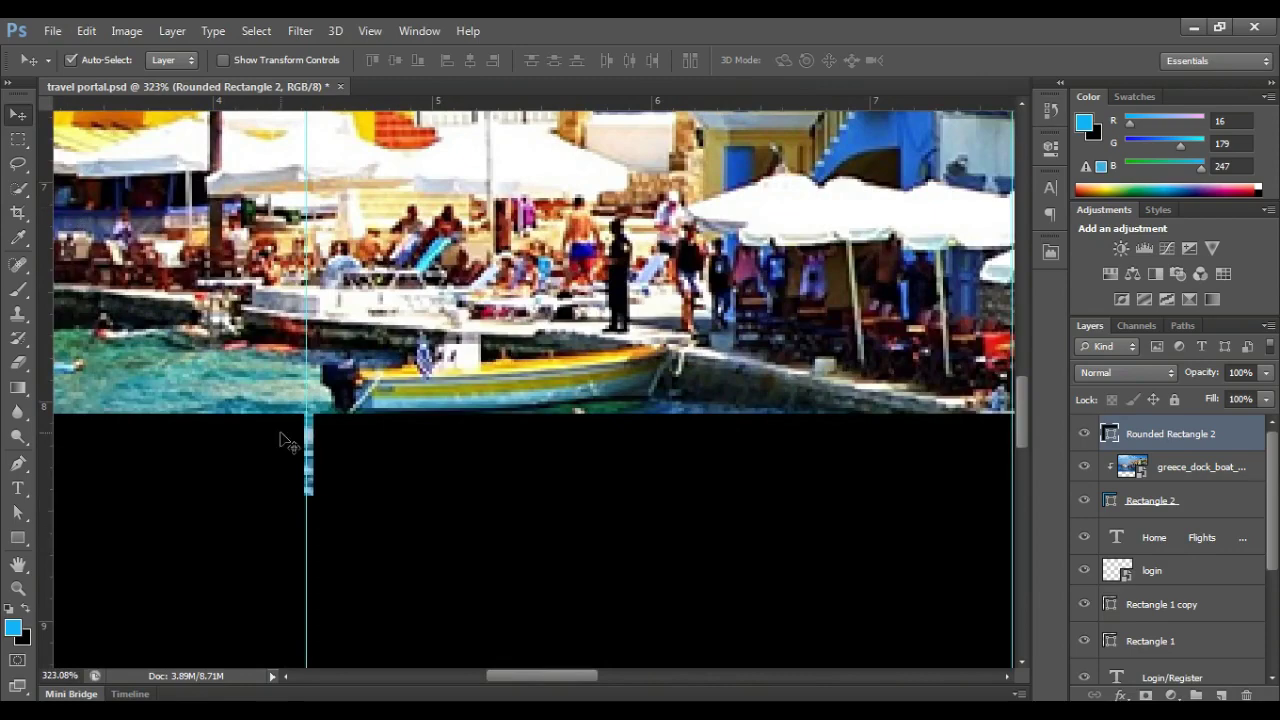
pyautogui.scroll(-3, 320, 443)
pyautogui.scroll(2, 320, 470)
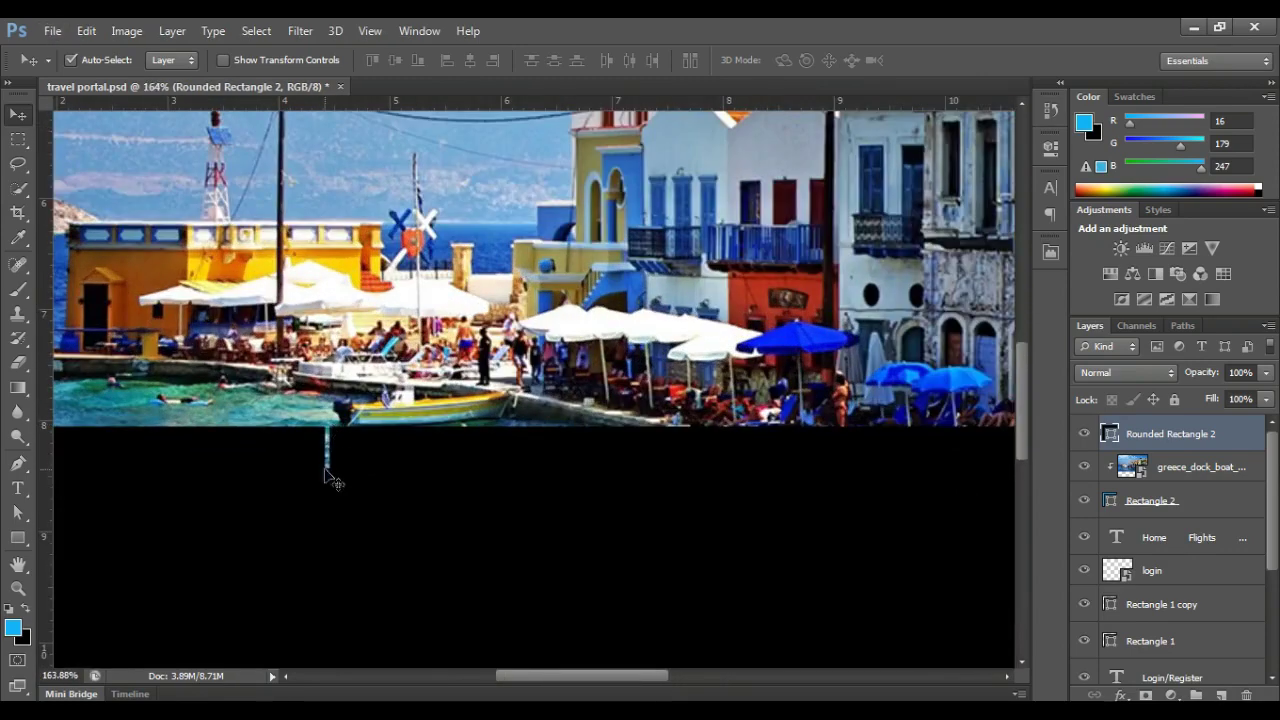
pyautogui.scroll(-1, 327, 470)
pyautogui.scroll(-1, 329, 440)
pyautogui.scroll(-1, 329, 434)
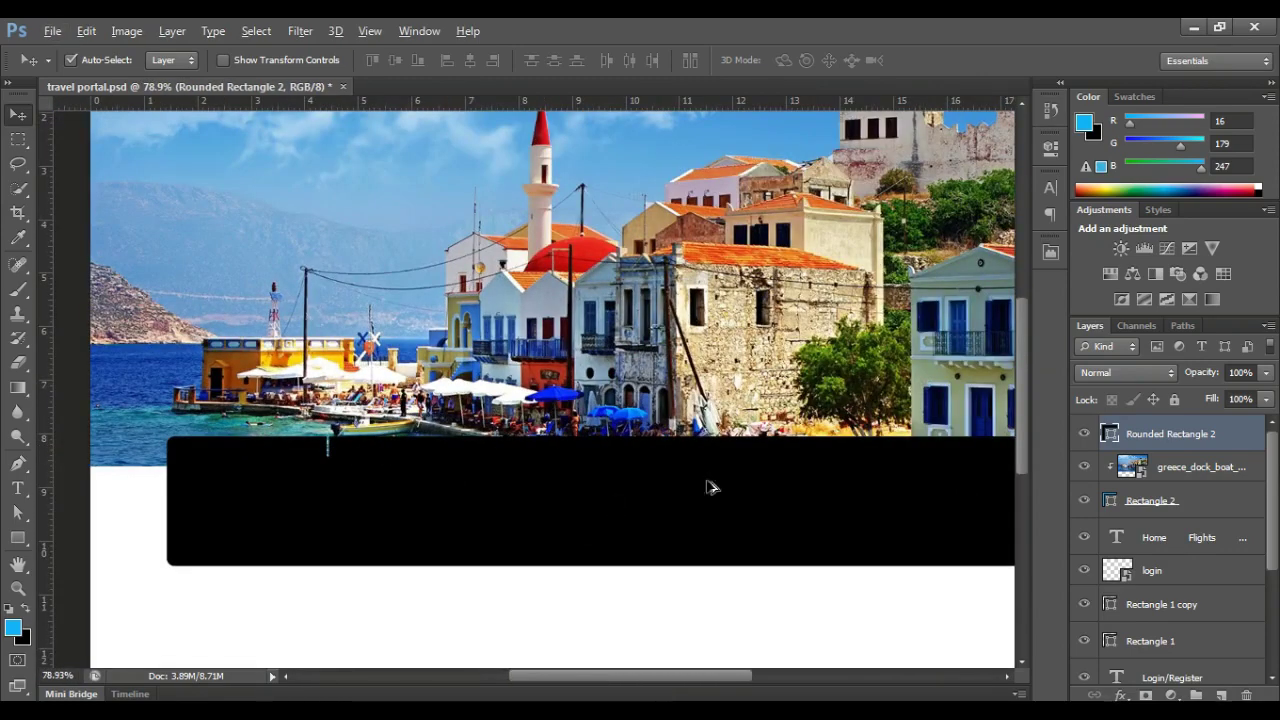
pyautogui.scroll(2, 337, 466)
# - Undo the latest box edits and add a horizontal guide at 8.63 cm across the box
pyautogui.scroll(-1, 337, 466)
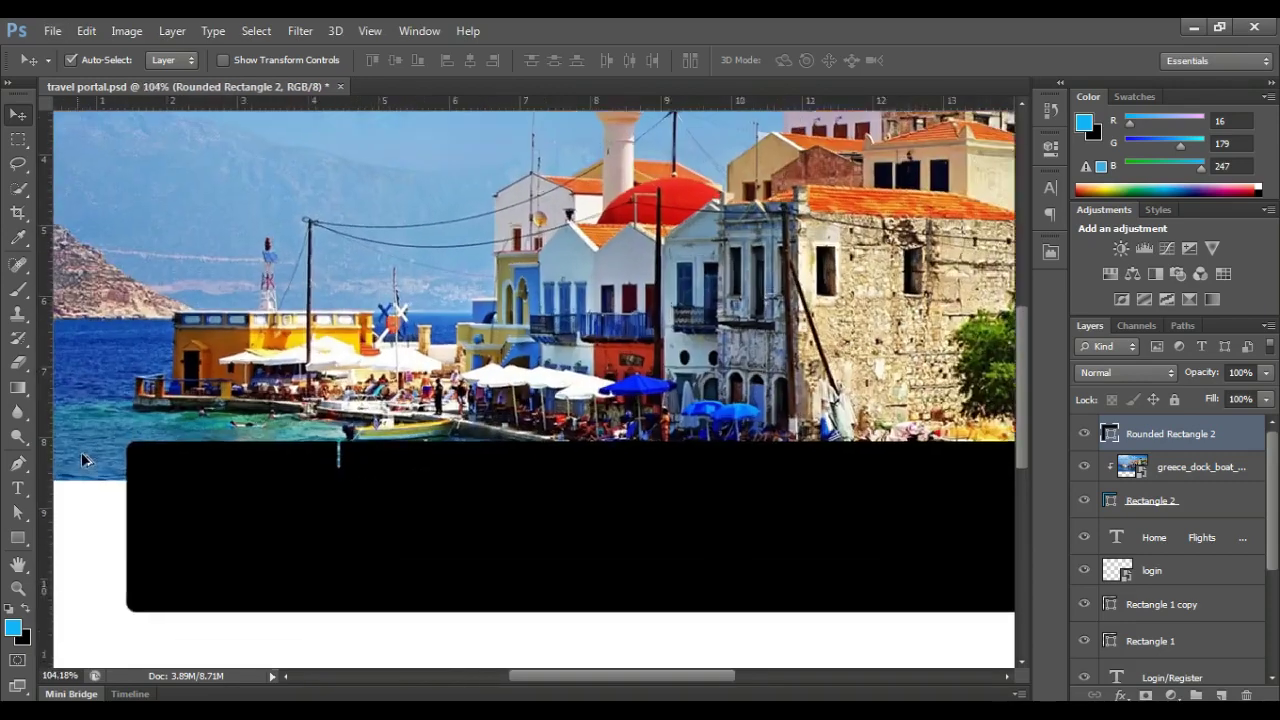
pyautogui.scroll(3, 80, 457)
pyautogui.moveTo(265, 101); pyautogui.dragTo(243, 510)
pyautogui.hotkey('ctrl', 'z')
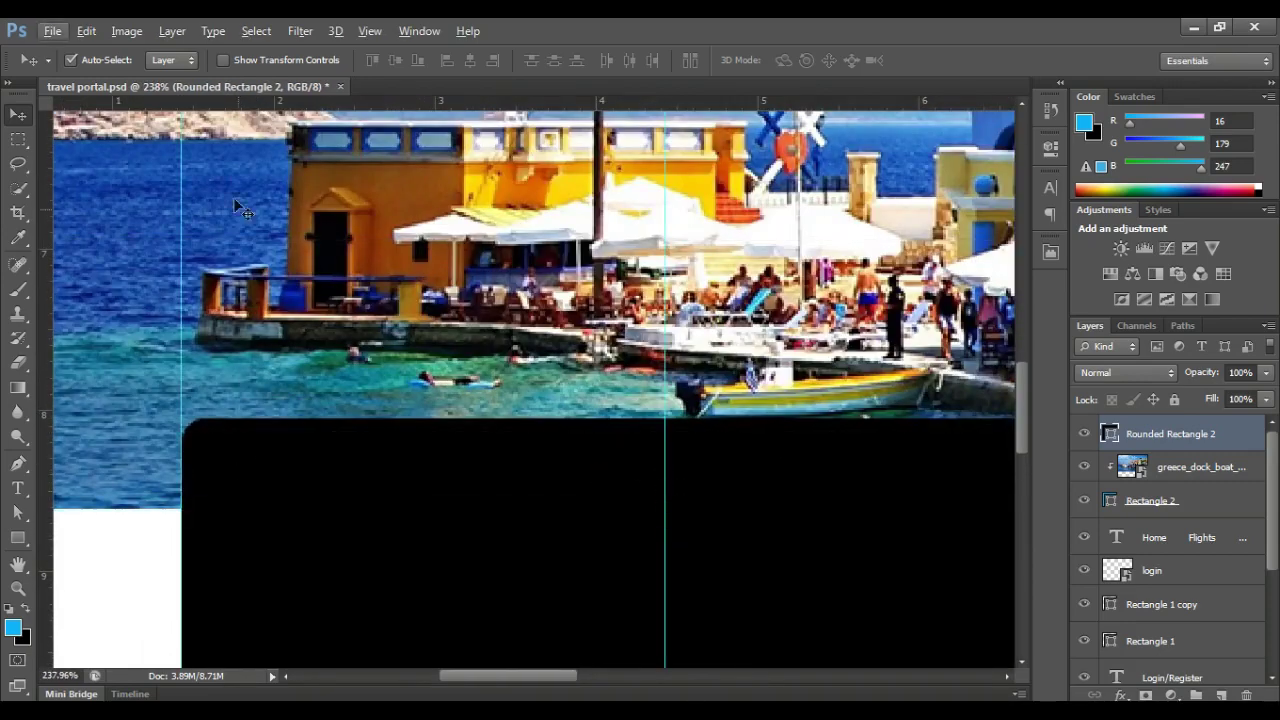
pyautogui.moveTo(240, 101); pyautogui.dragTo(231, 511)
# - Draw a tall thin rectangle along the vertical guide, then discard the unfinished outline
pyautogui.scroll(3, 751, 523)
pyautogui.scroll(1, 538, 482)
pyautogui.scroll(2, 530, 487)
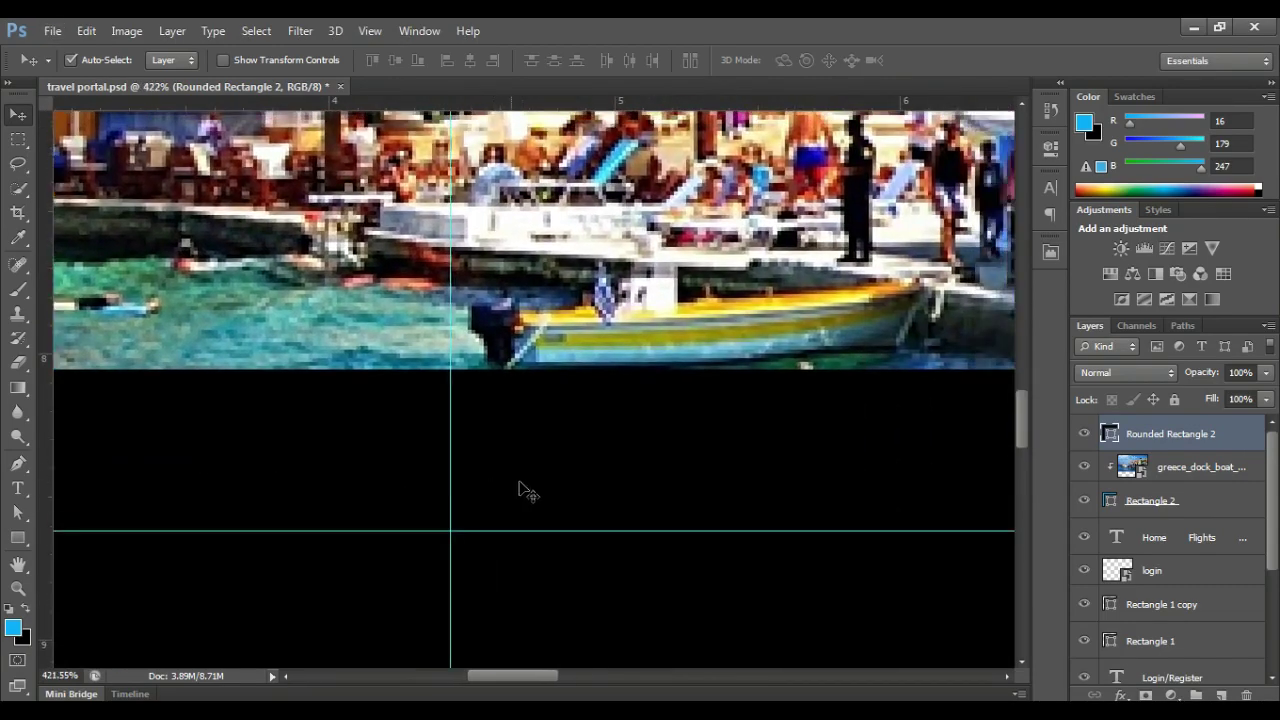
pyautogui.scroll(1, 490, 470)
pyautogui.scroll(1, 450, 455)
pyautogui.scroll(1, 425, 390)
pyautogui.scroll(-1, 425, 387)
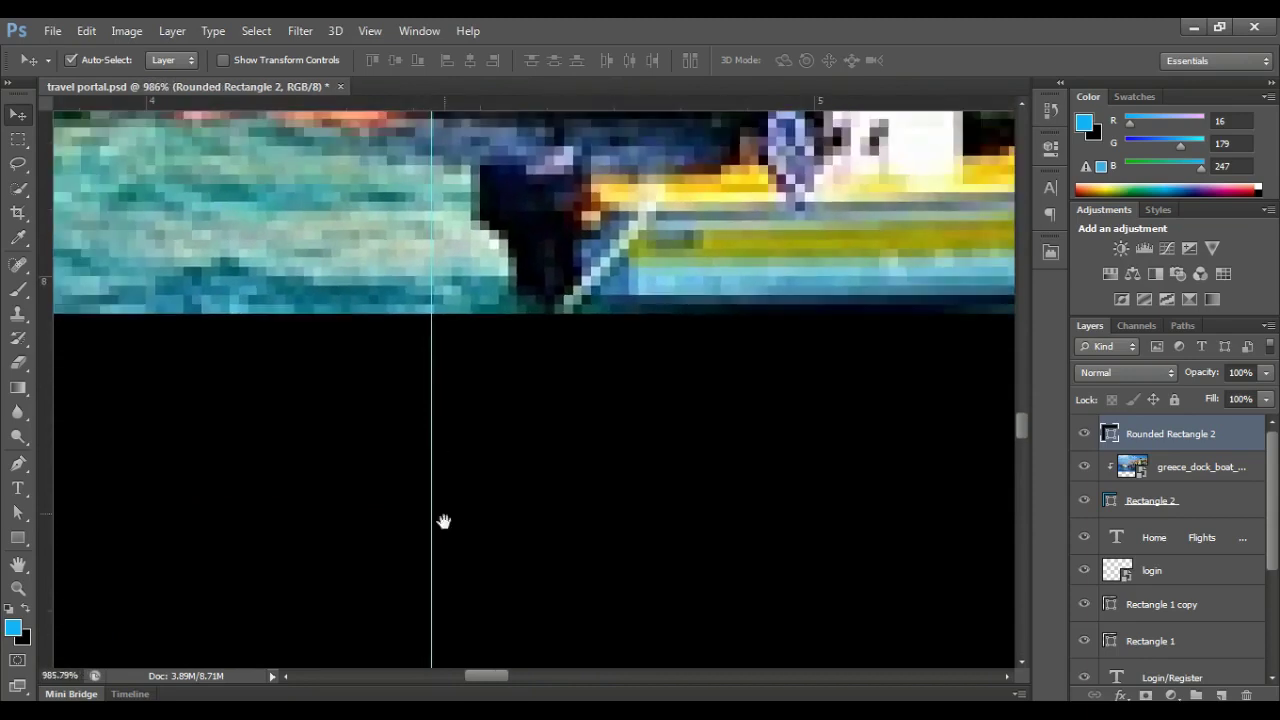
pyautogui.scroll(-1, 444, 521)
pyautogui.click(20, 540)
pyautogui.moveTo(431, 245)
pyautogui.mouseDown()
pyautogui.moveTo(452, 625)
pyautogui.moveTo(429, 612)
pyautogui.mouseUp()
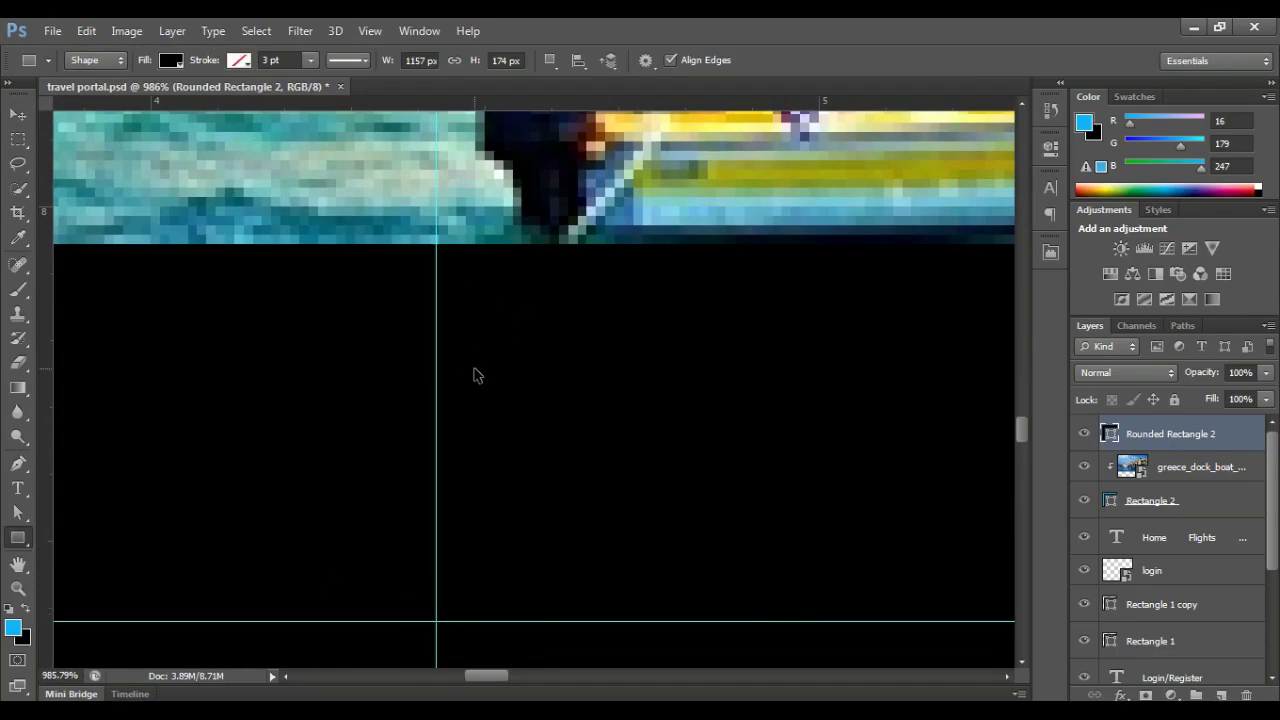
pyautogui.press('Return')
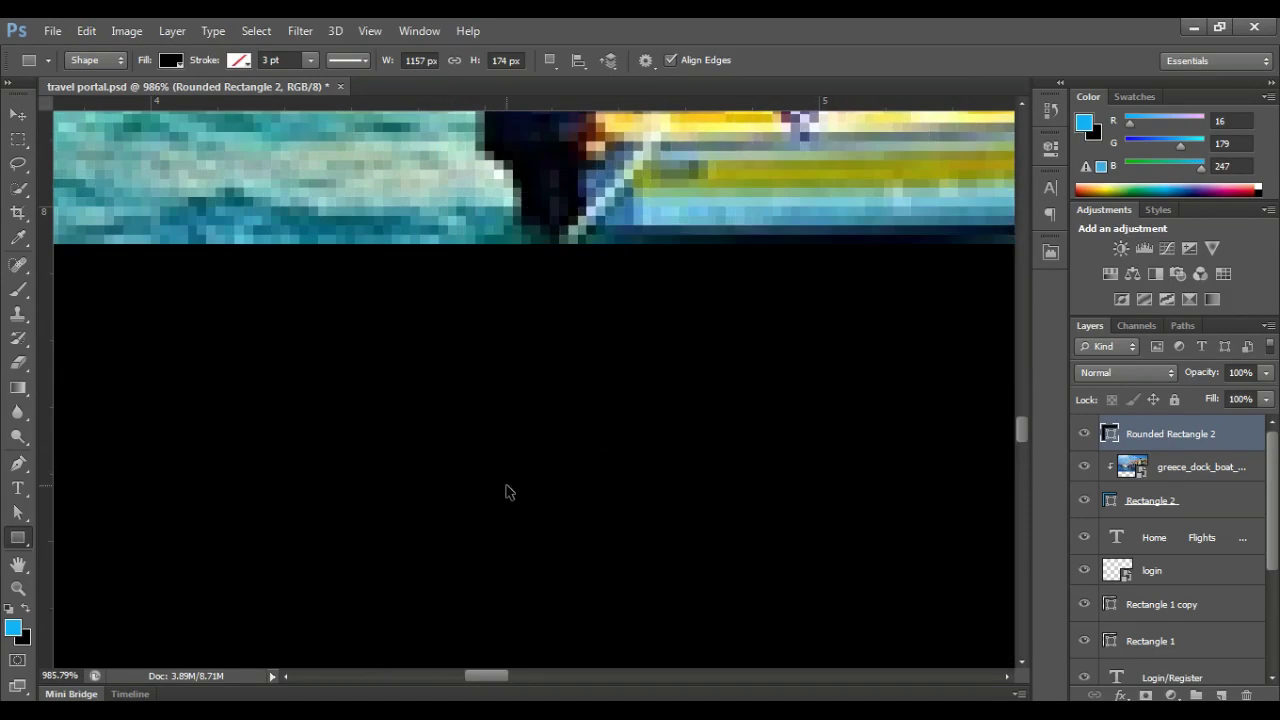
pyautogui.scroll(-3, 450, 497)
# - Add a horizontal guide at 8.57 cm across the black box
pyautogui.press('v')
pyautogui.scroll(3, 415, 320)
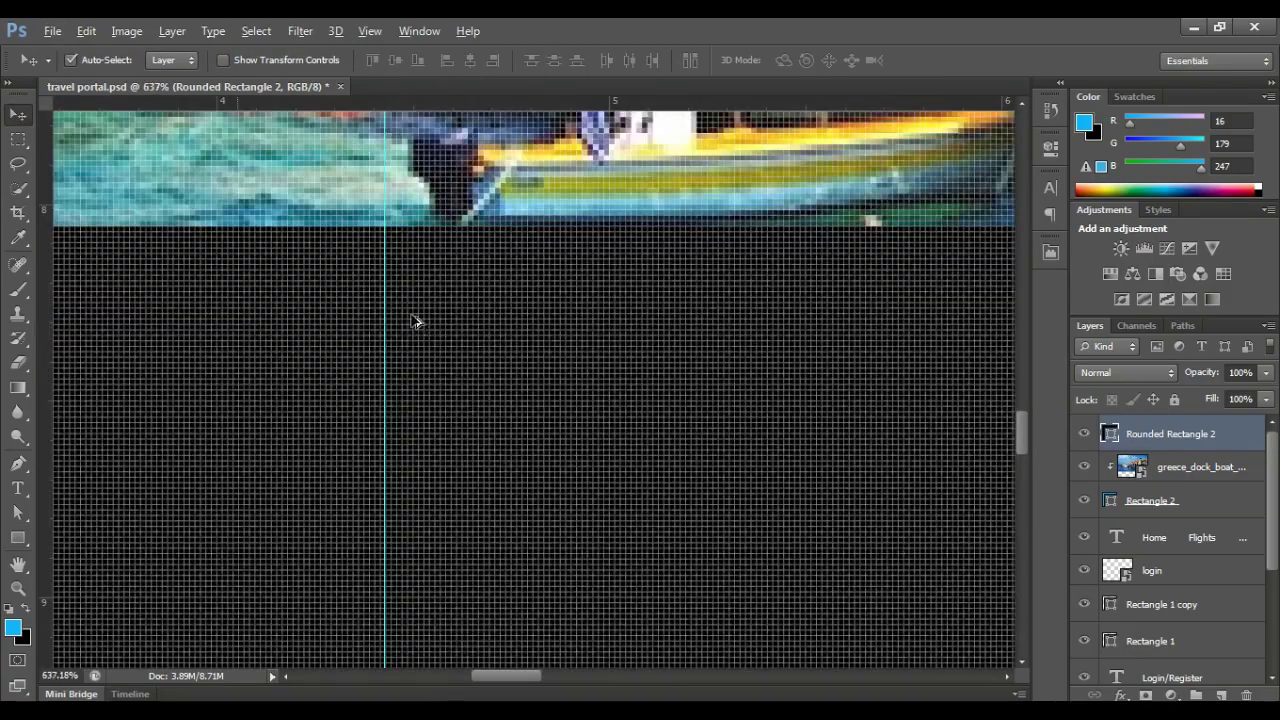
pyautogui.scroll(-2, 415, 320)
pyautogui.scroll(-3, 437, 377)
pyautogui.scroll(-2, 443, 414)
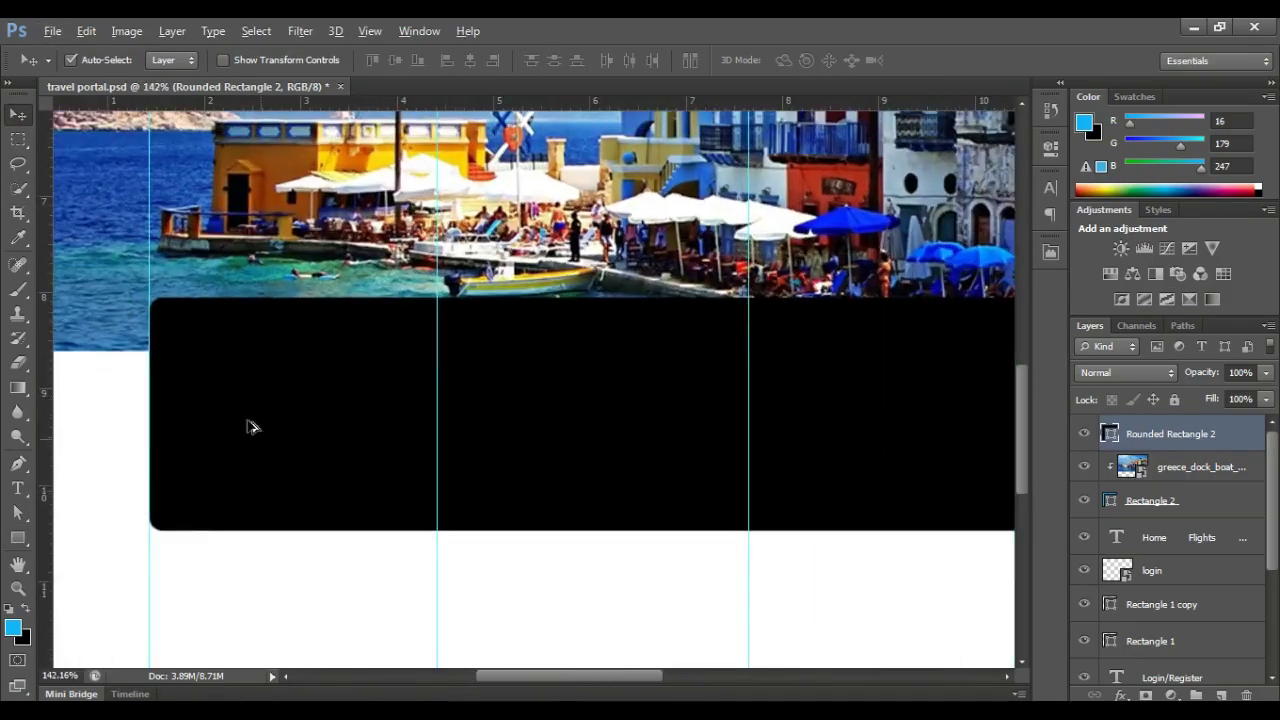
pyautogui.scroll(1, 252, 427)
pyautogui.moveTo(322, 108); pyautogui.dragTo(314, 351)
# - Nudge the black rounded box (Rounded Rectangle 2) slightly down
pyautogui.scroll(2, 314, 351)
pyautogui.scroll(-1, 183, 383)
pyautogui.scroll(1, 433, 343)
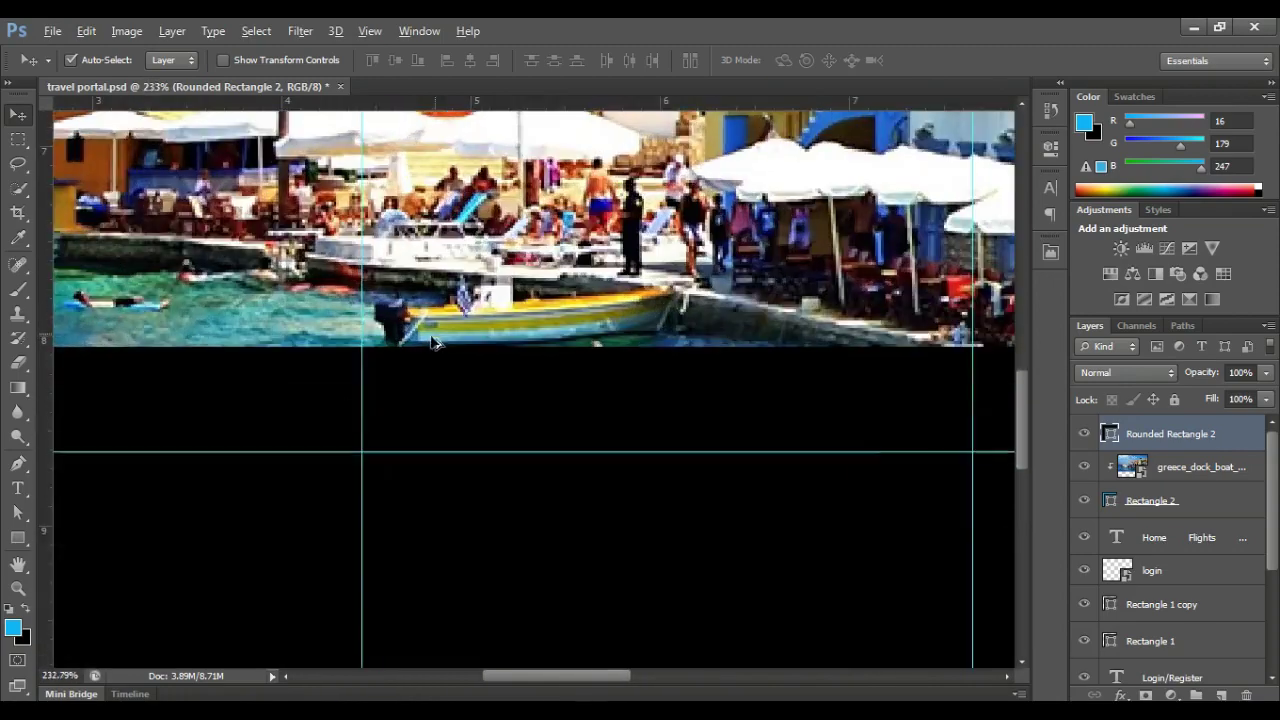
pyautogui.moveTo(443, 520); pyautogui.dragTo(444, 536)
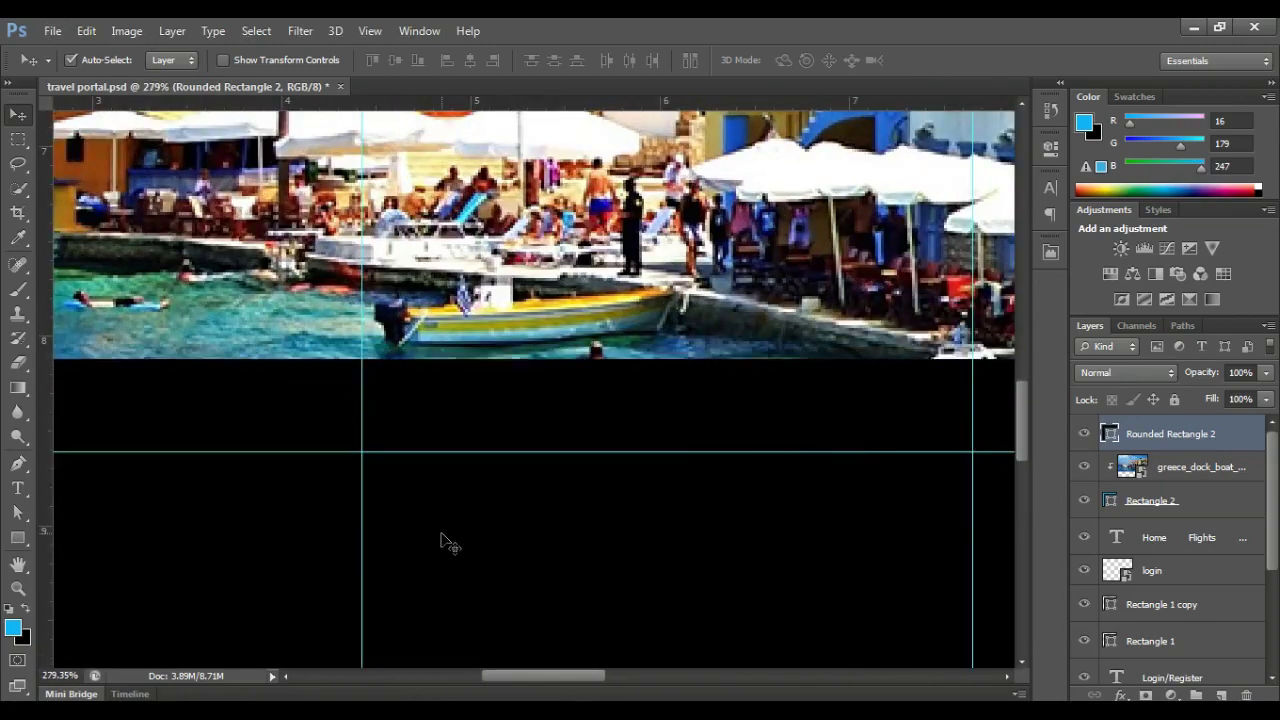
pyautogui.scroll(3, 363, 357)
pyautogui.scroll(2, 365, 440)
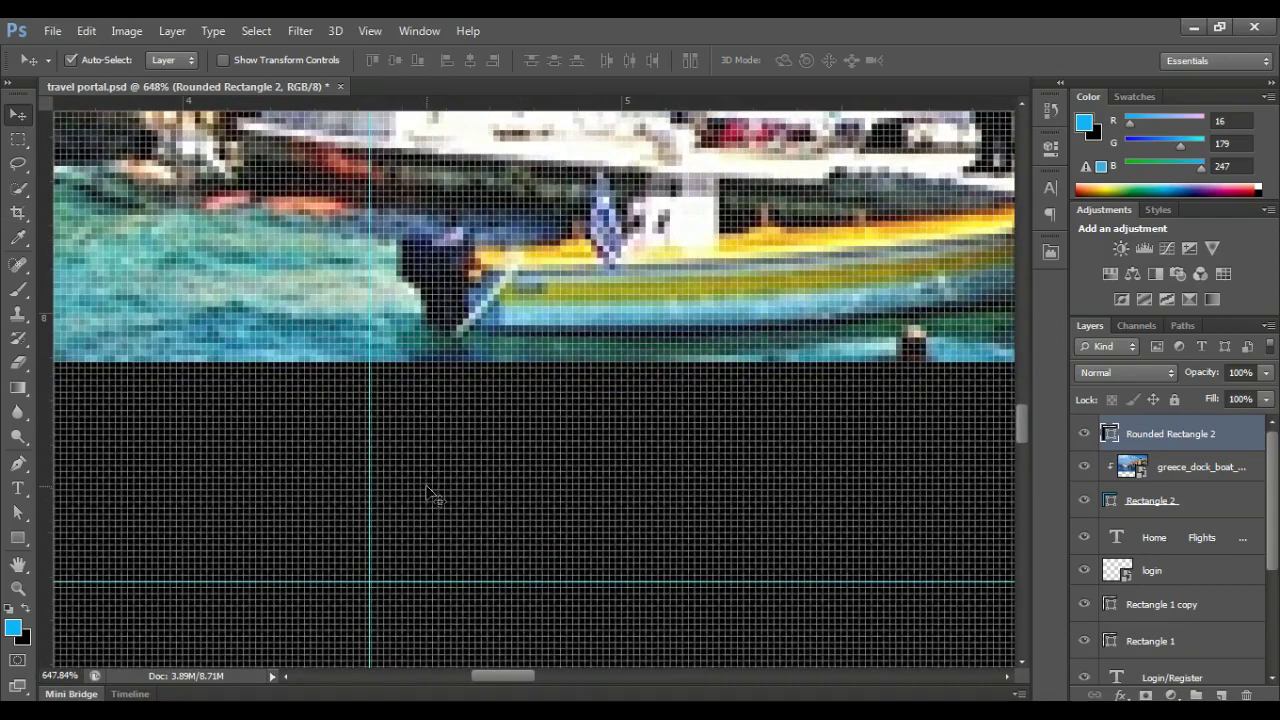
pyautogui.hotkey('ctrl', 'h')
pyautogui.hotkey('ctrl', 'h')
# - Set the Rectangle tool to Subtract Front Shape after undoing a misplaced rectangle
pyautogui.click(18, 537)
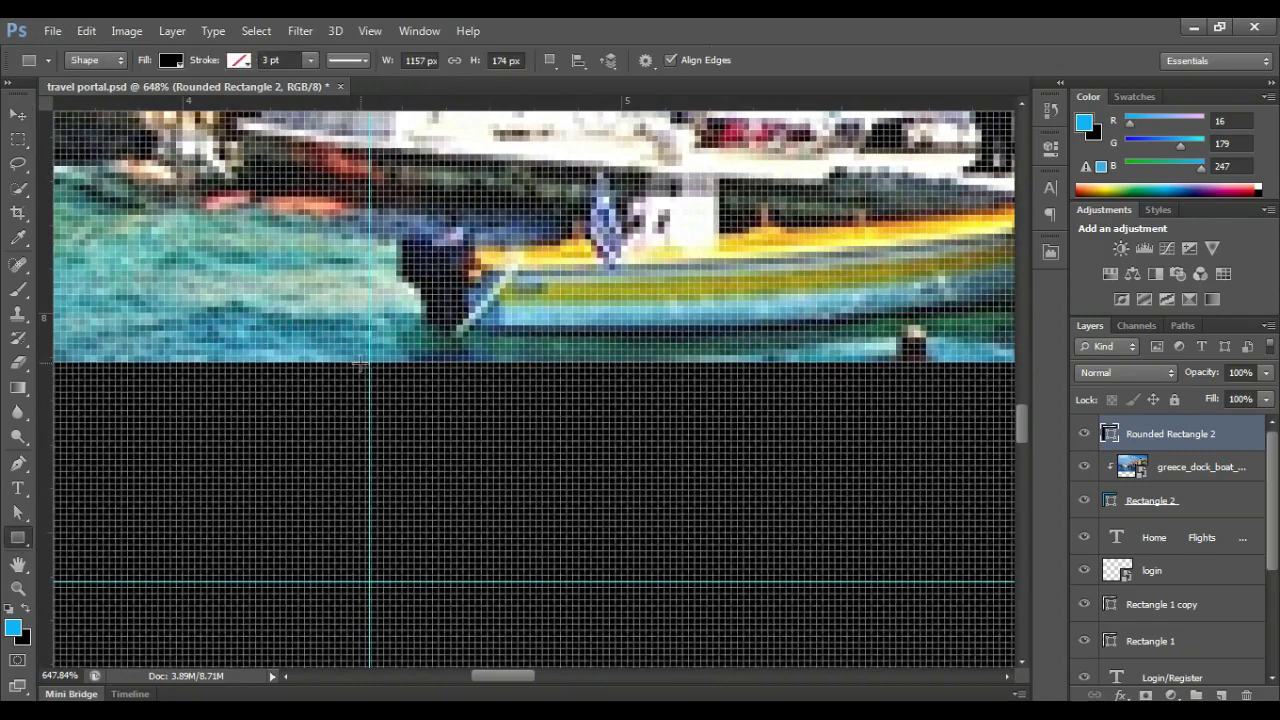
pyautogui.moveTo(361, 365); pyautogui.dragTo(381, 577)
pyautogui.hotkey('ctrl', 'z')
pyautogui.click(549, 60)
pyautogui.click(610, 103)
# - Cut a thin slit from the box's top edge down to the guide, redrawing it once
pyautogui.moveTo(363, 365); pyautogui.dragTo(383, 576)
pyautogui.scroll(-3, 334, 529)
pyautogui.scroll(-2, 336, 531)
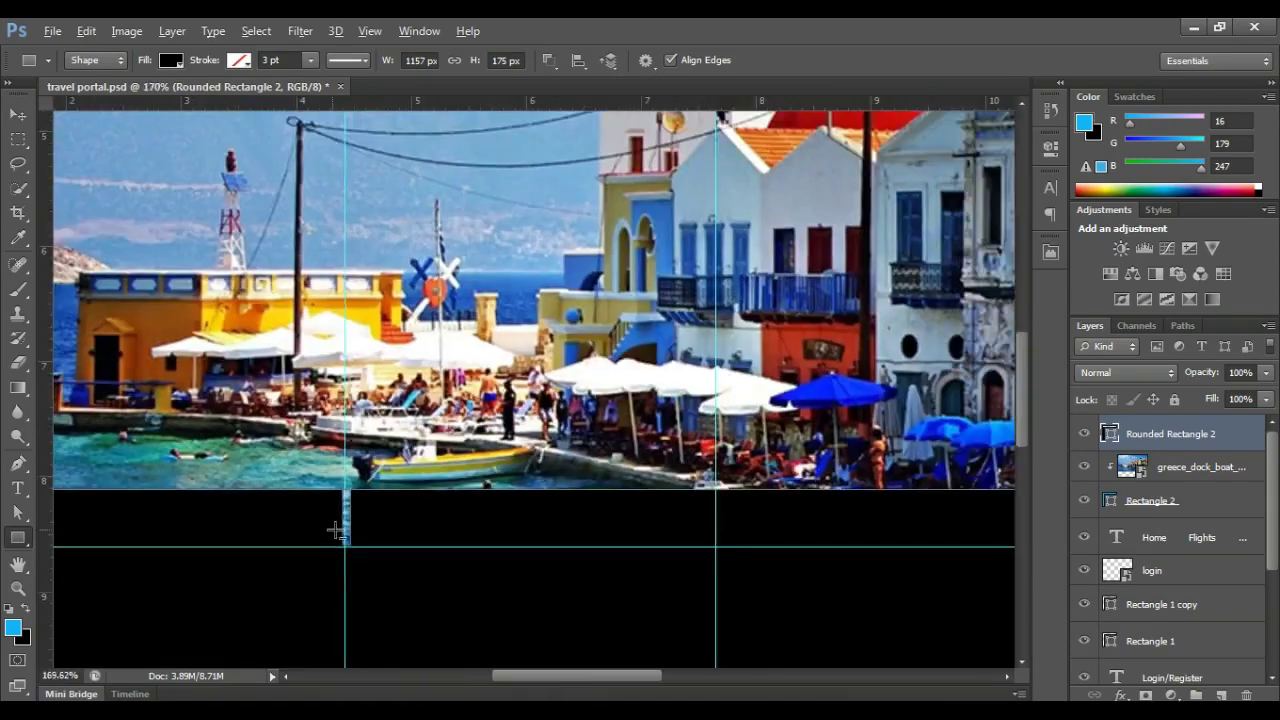
pyautogui.scroll(5, 336, 531)
pyautogui.hotkey('ctrl', 'z')
pyautogui.moveTo(302, 320)
pyautogui.mouseDown()
pyautogui.moveTo(357, 622)
pyautogui.moveTo(343, 621)
pyautogui.mouseUp()
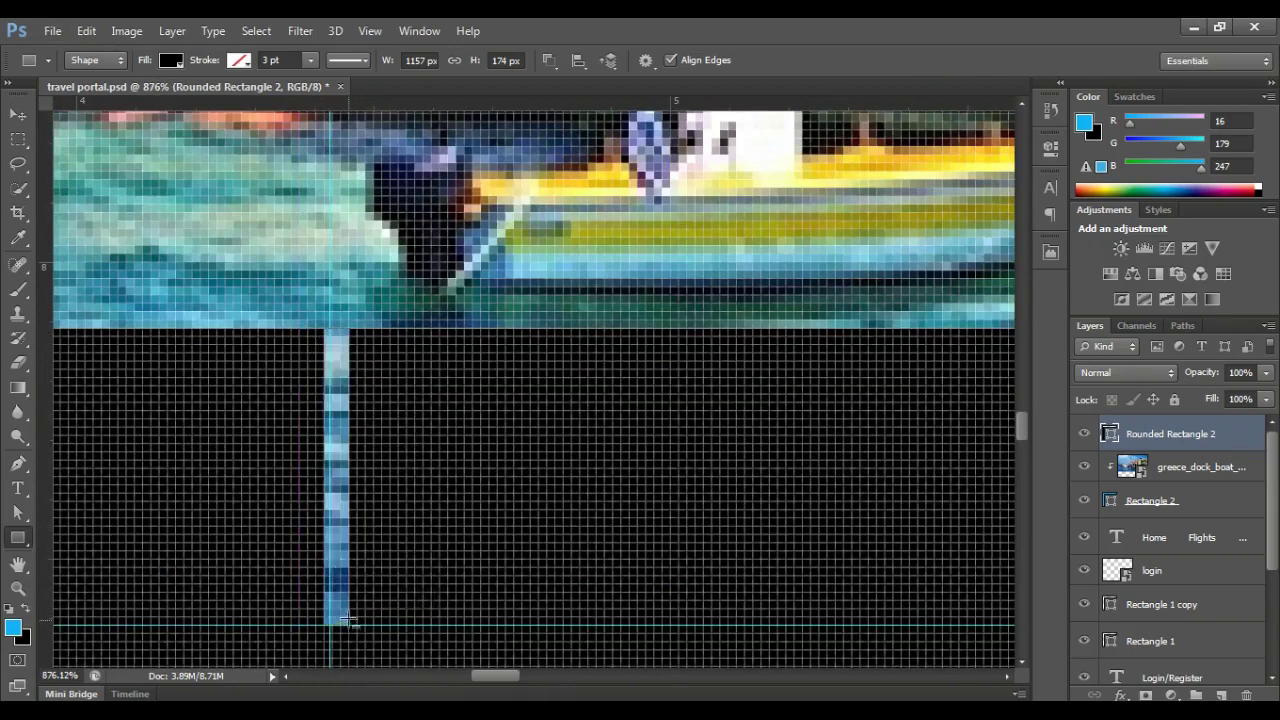
pyautogui.scroll(-3, 343, 621)
pyautogui.scroll(1, 306, 500)
pyautogui.scroll(1, 289, 494)
# - Try drawing the second divider slit below the photo, undoing the misdrawn attempts
pyautogui.scroll(1, 357, 451)
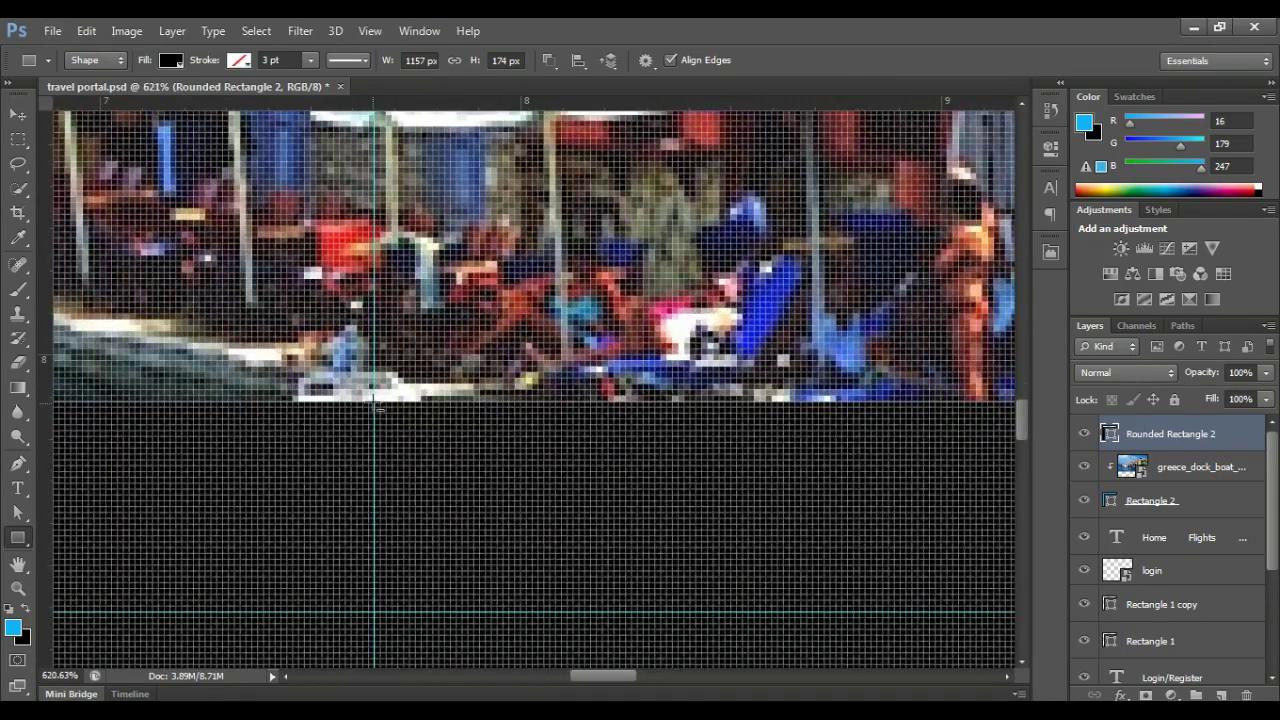
pyautogui.moveTo(378, 405); pyautogui.dragTo(383, 609)
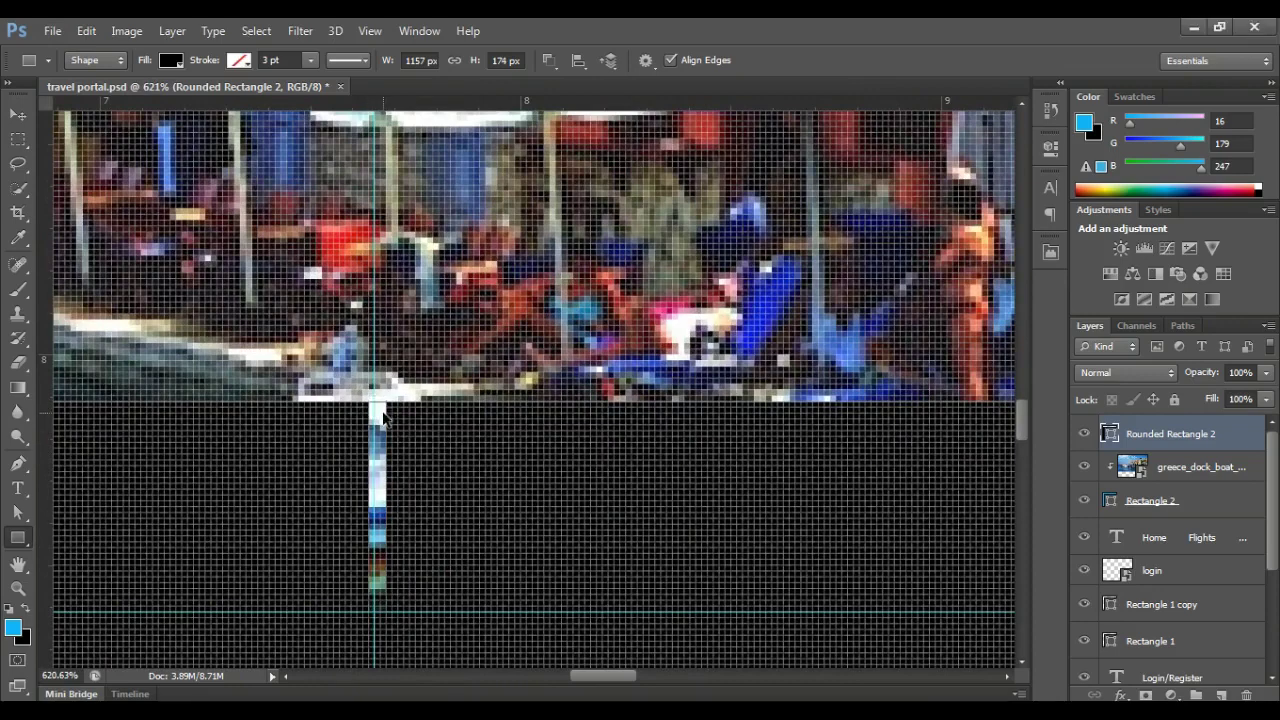
pyautogui.moveTo(382, 416); pyautogui.dragTo(383, 608)
pyautogui.hotkey('ctrl', 'z')
pyautogui.moveTo(364, 402); pyautogui.dragTo(383, 608)
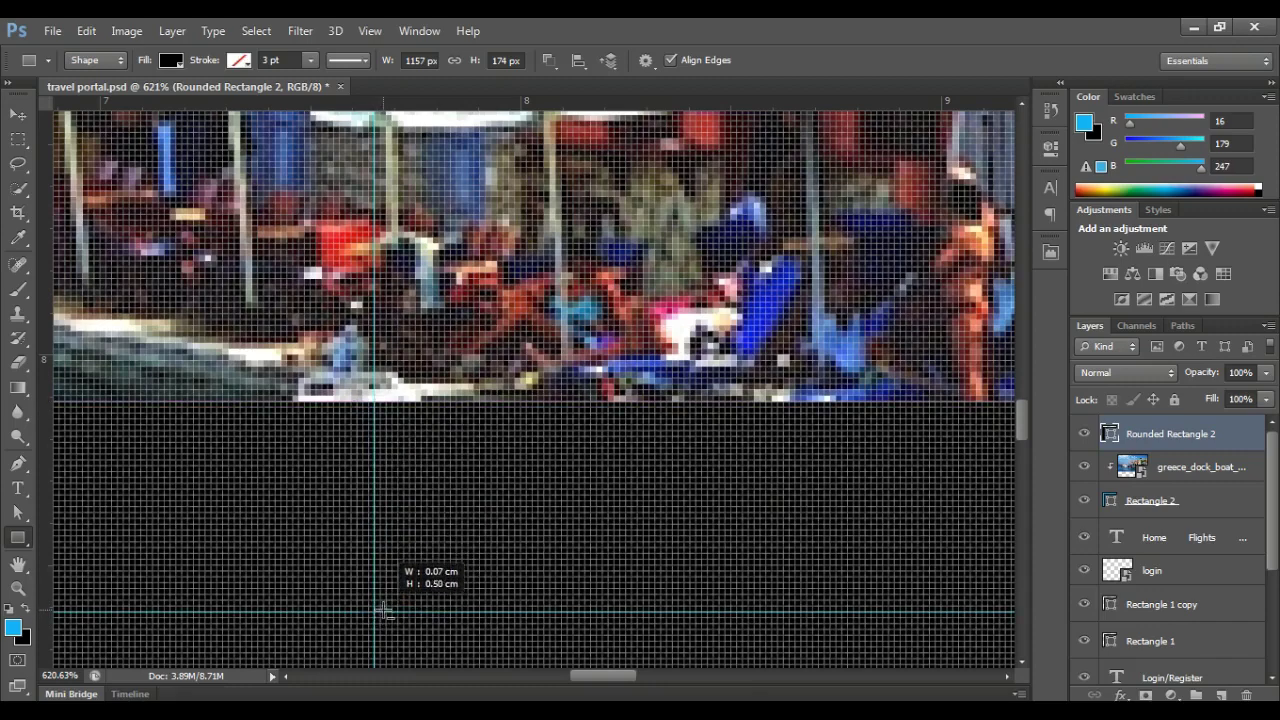
pyautogui.moveTo(383, 608); pyautogui.dragTo(383, 606)
pyautogui.hotkey('ctrl', 'z')
pyautogui.scroll(-2, 400, 530)
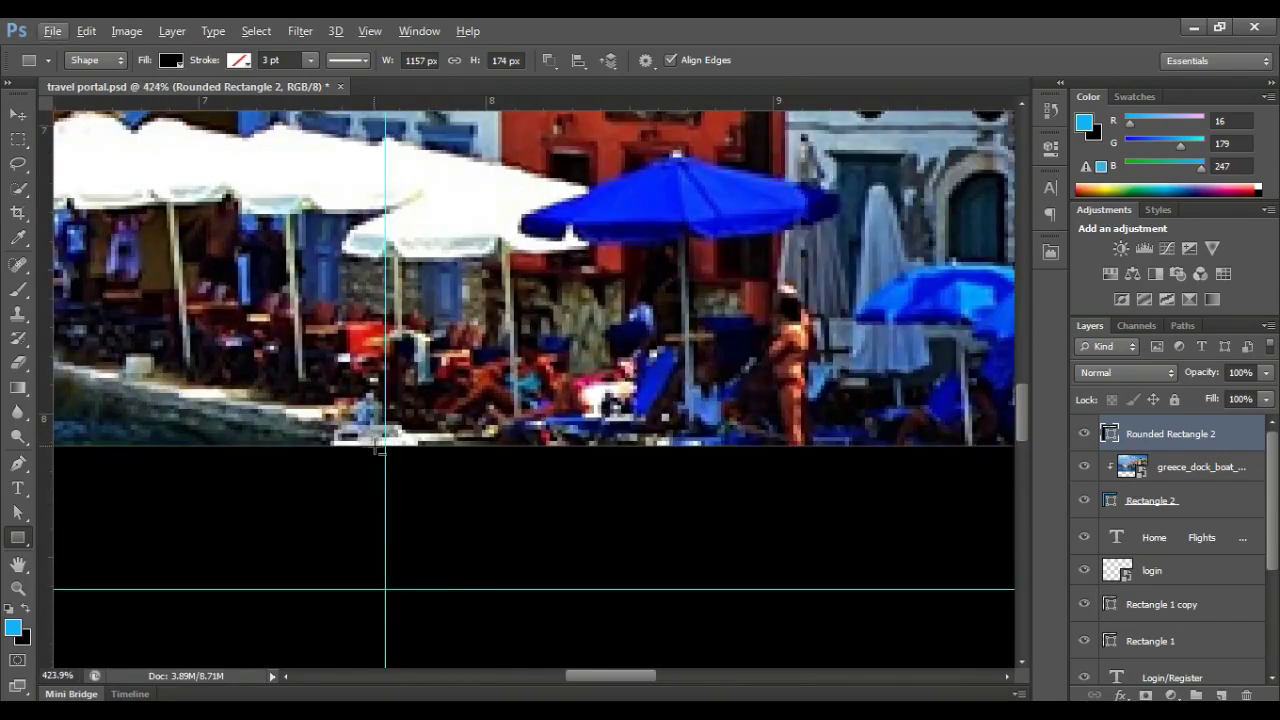
# - Redraw the second slit beneath the café umbrellas until it reaches the horizontal guide
pyautogui.moveTo(379, 448)
pyautogui.mouseDown()
pyautogui.moveTo(395, 594)
pyautogui.moveTo(397, 557)
pyautogui.mouseUp()
pyautogui.scroll(2, 397, 557)
pyautogui.scroll(1, 397, 557)
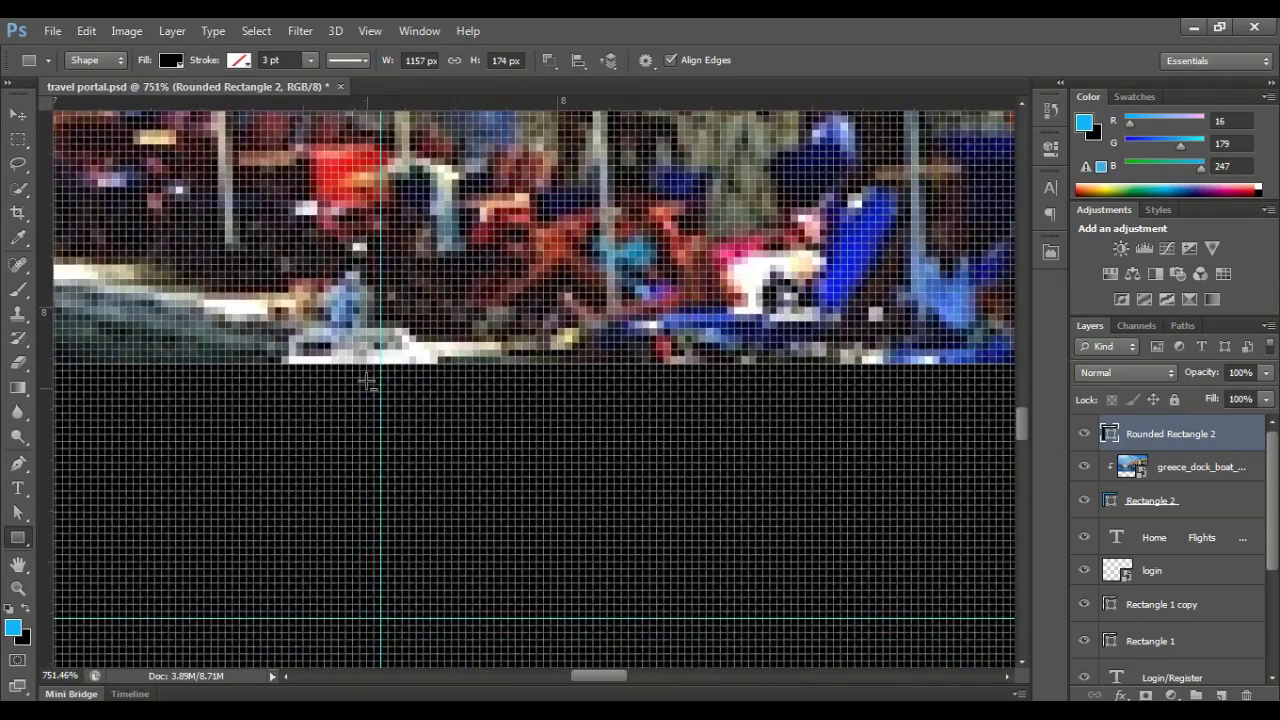
pyautogui.moveTo(378, 368); pyautogui.dragTo(400, 614)
pyautogui.moveTo(396, 434); pyautogui.dragTo(398, 596)
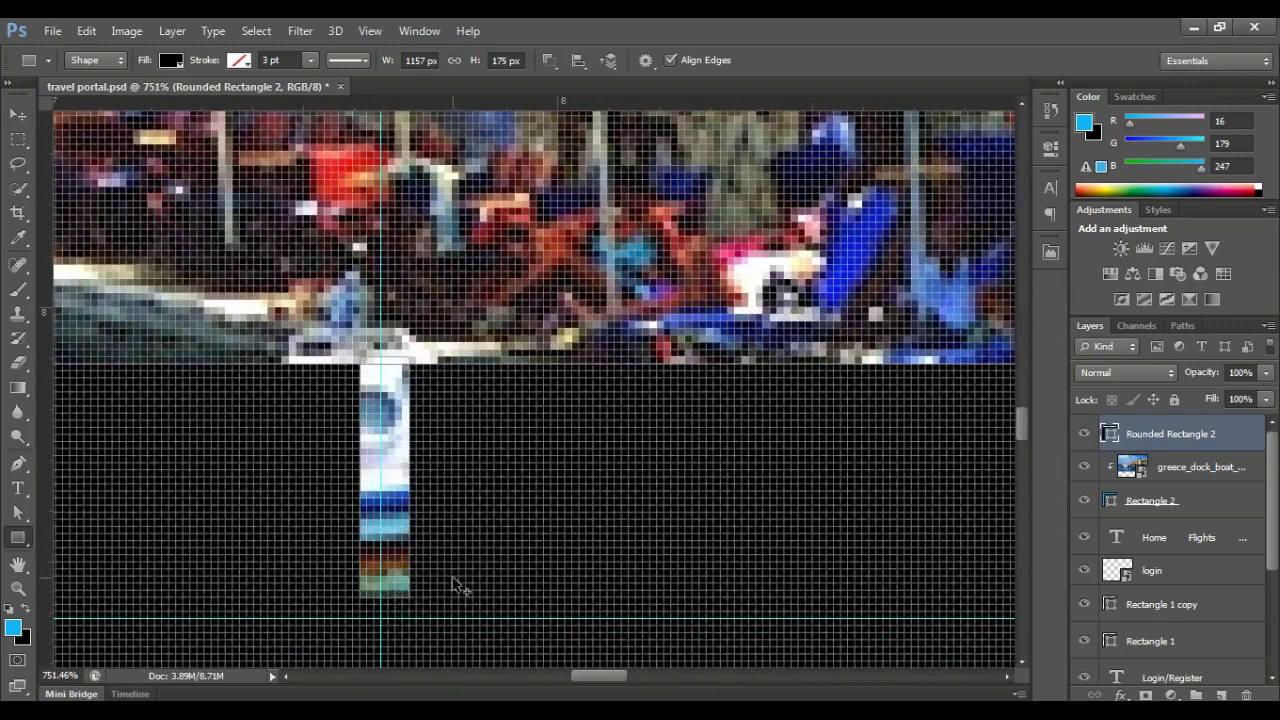
pyautogui.hotkey('ctrl', 'z')
pyautogui.moveTo(365, 368); pyautogui.dragTo(393, 620)
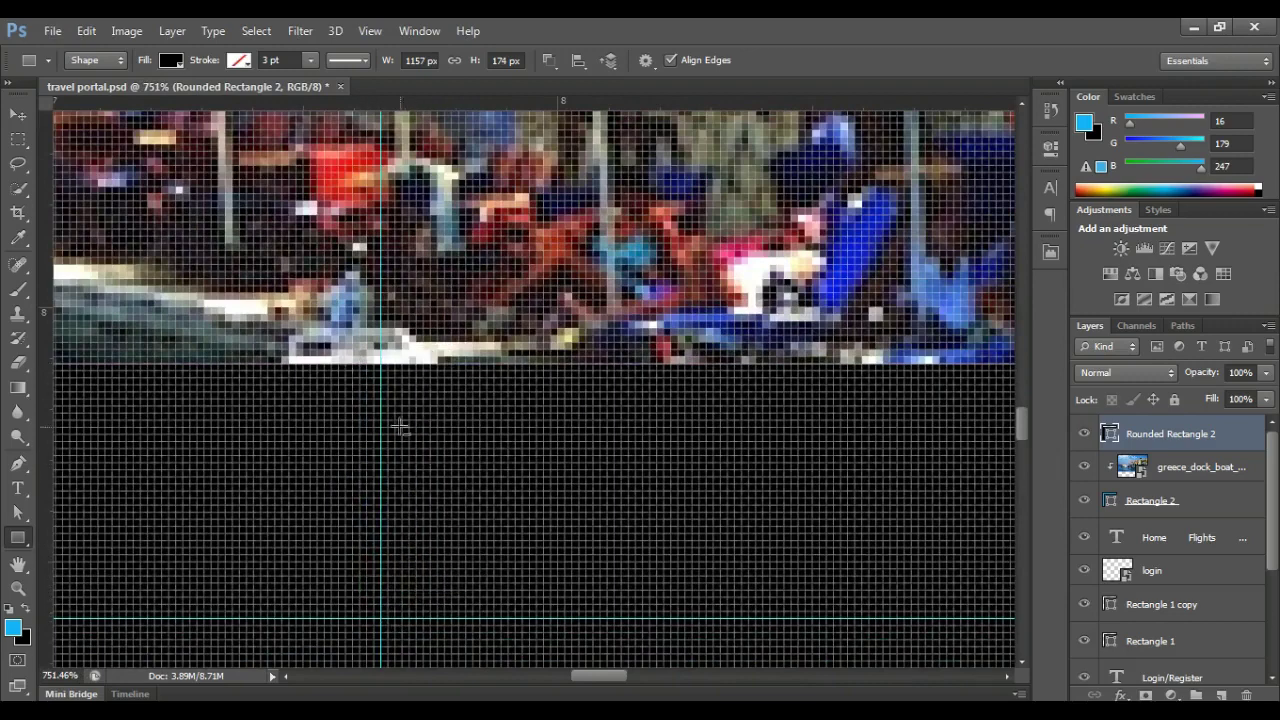
pyautogui.moveTo(380, 398); pyautogui.dragTo(400, 614)
# - Cut the third and fourth thin divider slits at the remaining vertical guides
pyautogui.scroll(-2, 380, 600)
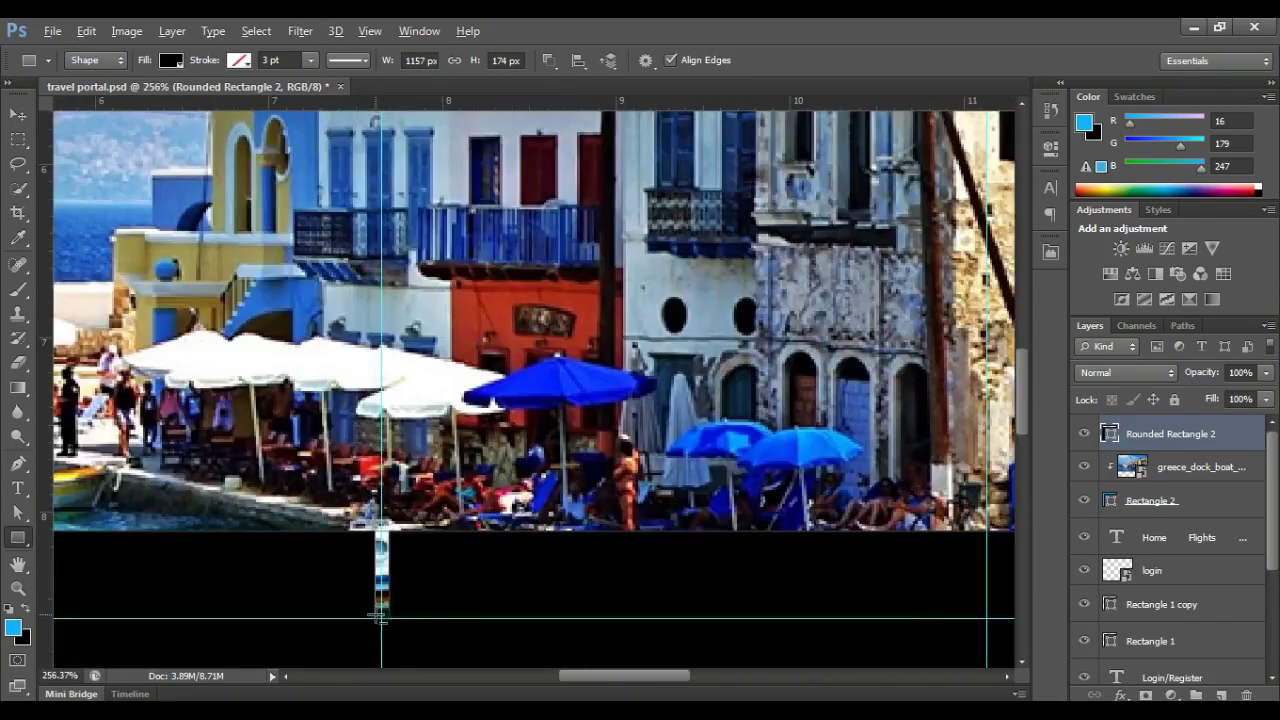
pyautogui.scroll(-2, 278, 568)
pyautogui.scroll(2, 543, 529)
pyautogui.scroll(1, 517, 509)
pyautogui.scroll(1, 513, 541)
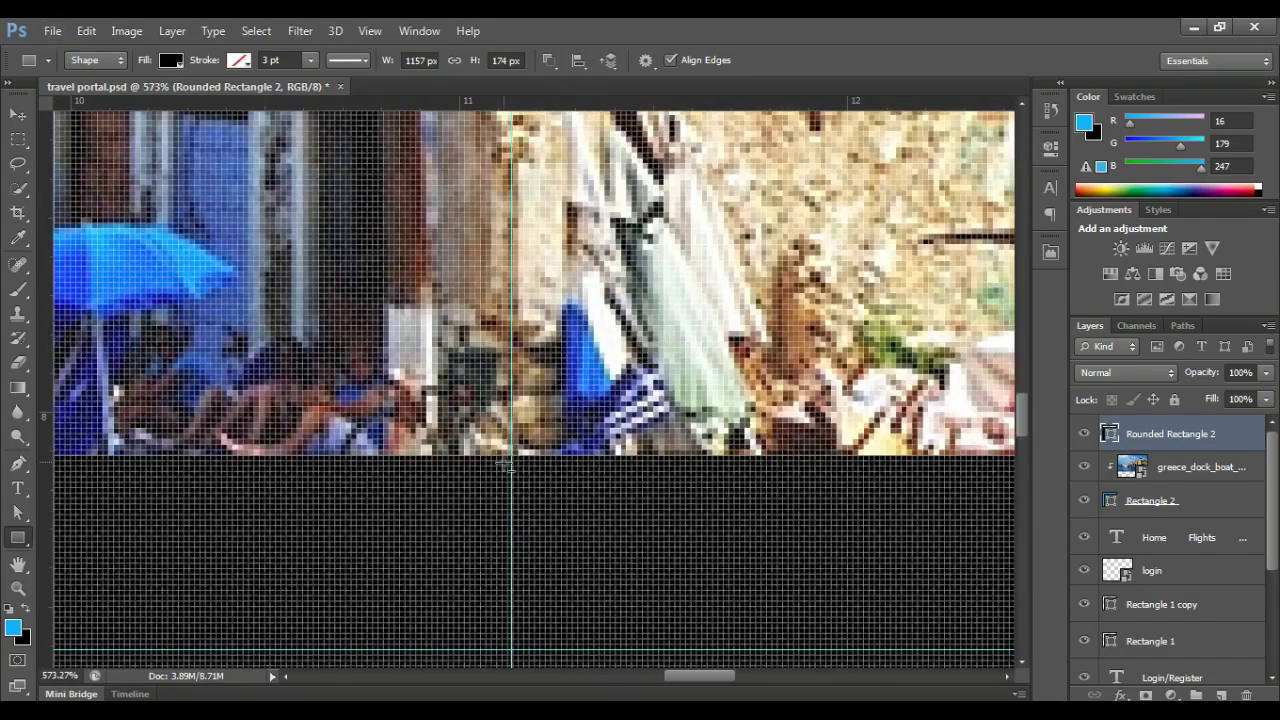
pyautogui.moveTo(511, 539); pyautogui.dragTo(515, 645)
pyautogui.scroll(-4, 530, 630)
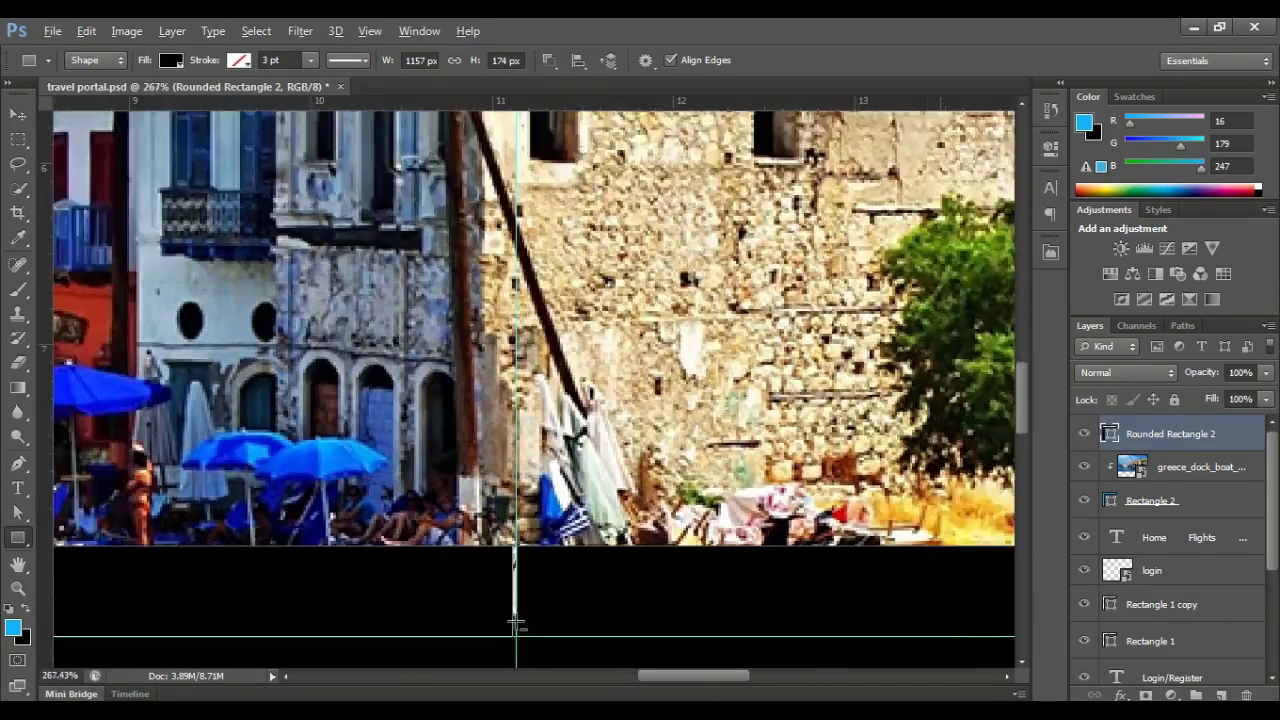
pyautogui.moveTo(855, 605); pyautogui.dragTo(471, 583)
pyautogui.scroll(3, 471, 583)
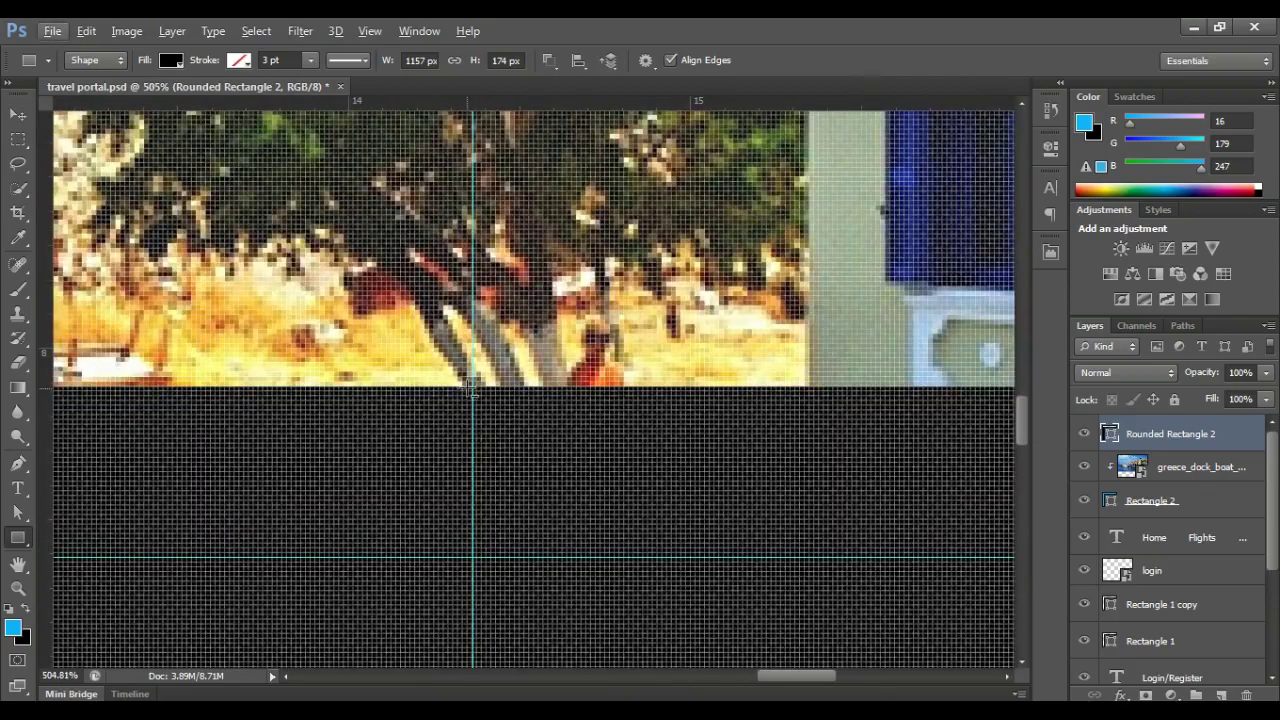
pyautogui.moveTo(472, 388); pyautogui.dragTo(484, 557)
# - Zoom around with the Move tool to check all four divider slits
pyautogui.press('v')
pyautogui.scroll(-2, 556, 512)
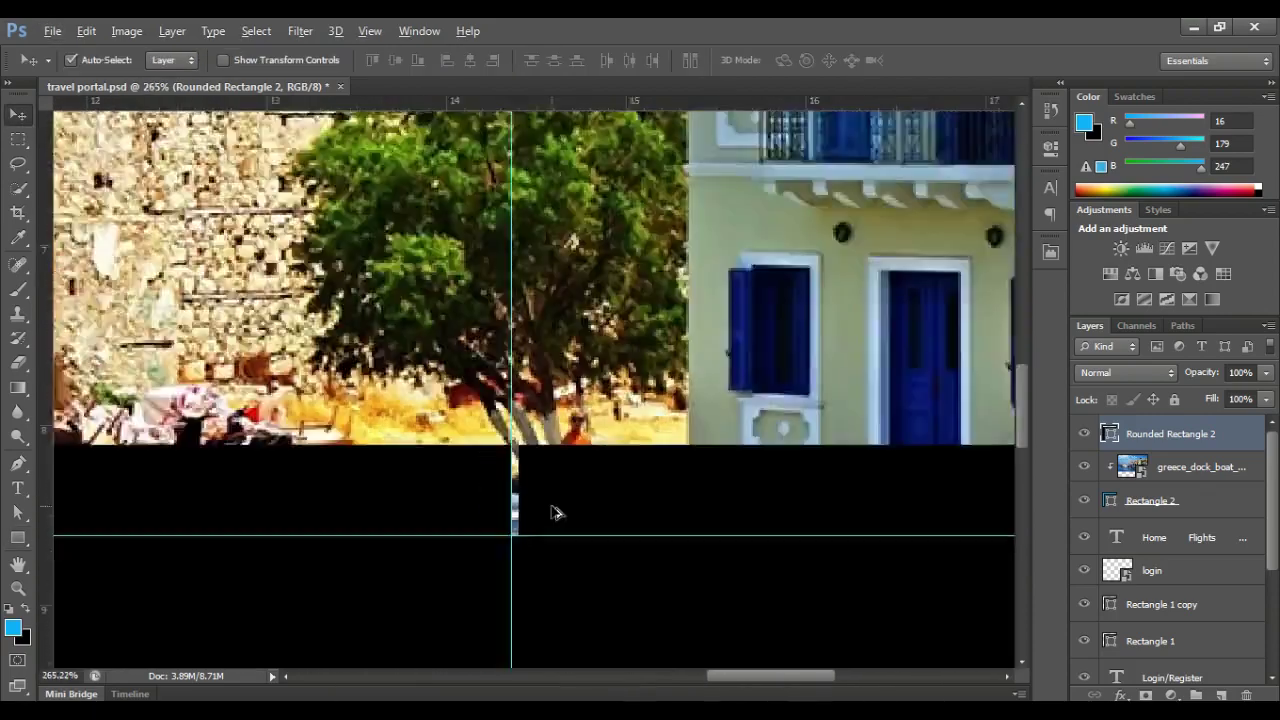
pyautogui.scroll(-5, 434, 517)
pyautogui.scroll(2, 486, 457)
pyautogui.scroll(1, 457, 494)
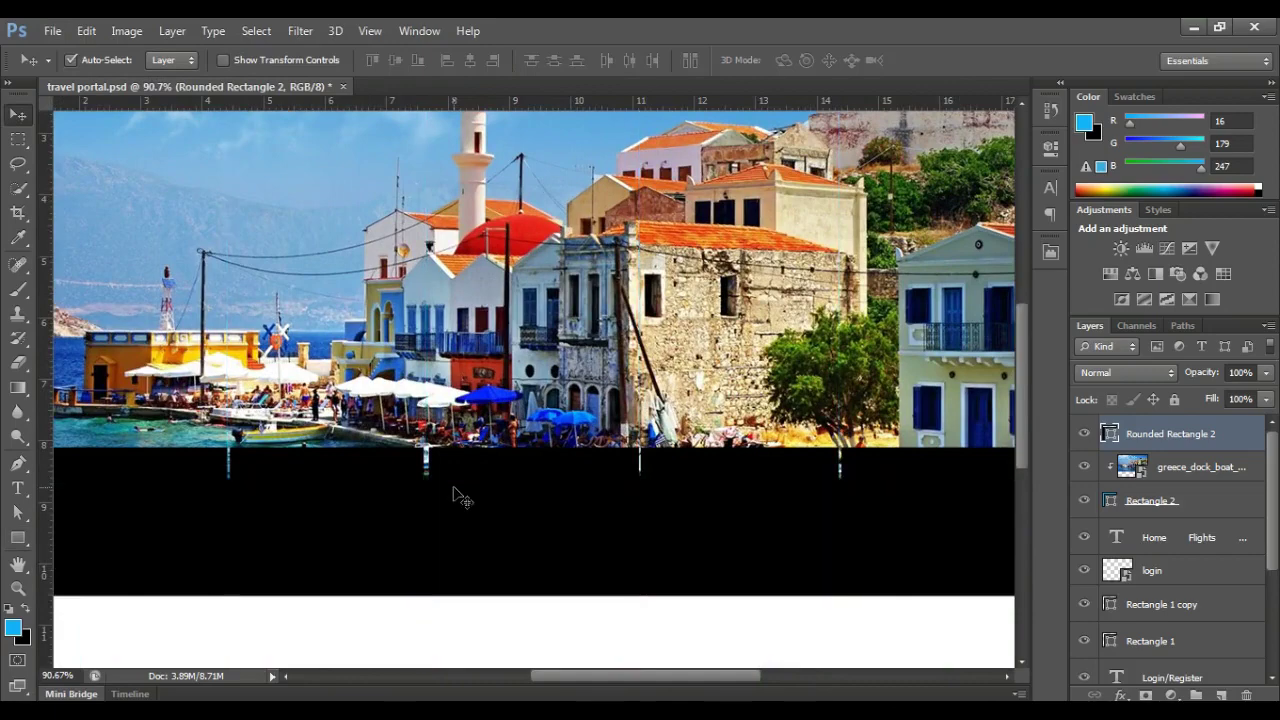
pyautogui.scroll(-1, 462, 497)
pyautogui.scroll(2, 491, 522)
pyautogui.scroll(1, 523, 471)
pyautogui.scroll(-1, 515, 471)
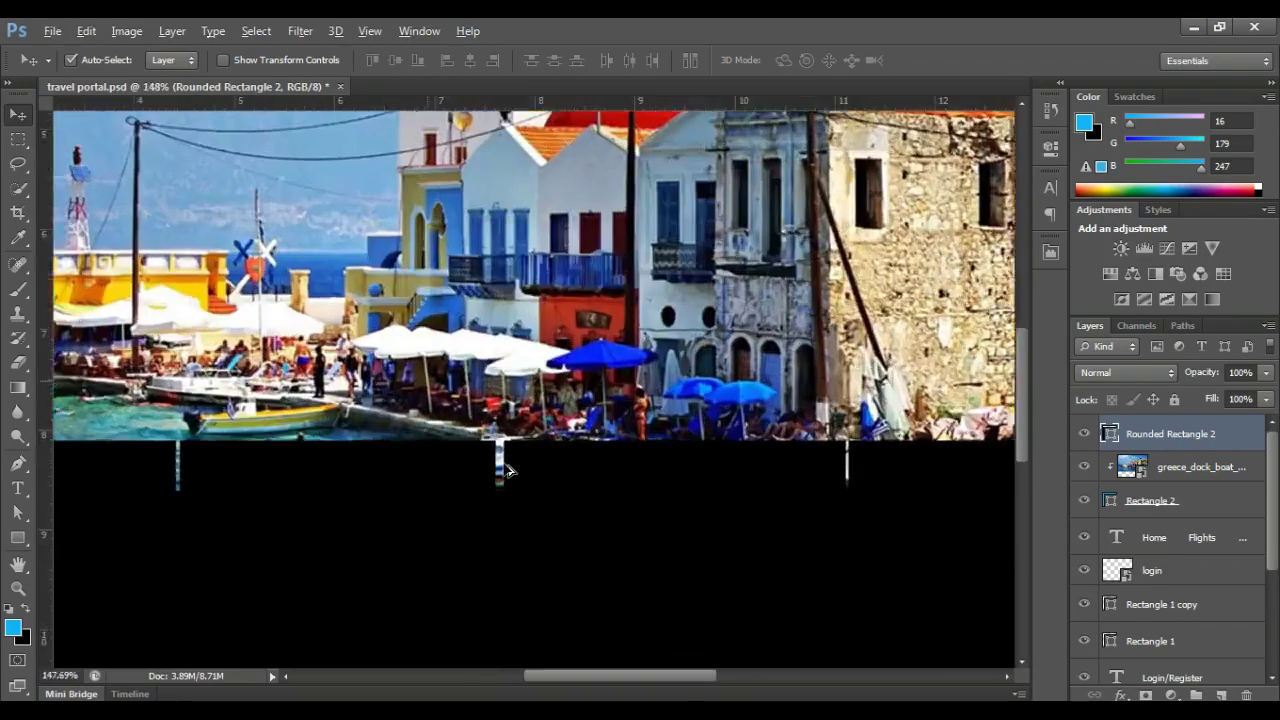
pyautogui.scroll(3, 506, 470)
pyautogui.scroll(4, 508, 466)
pyautogui.press('a')
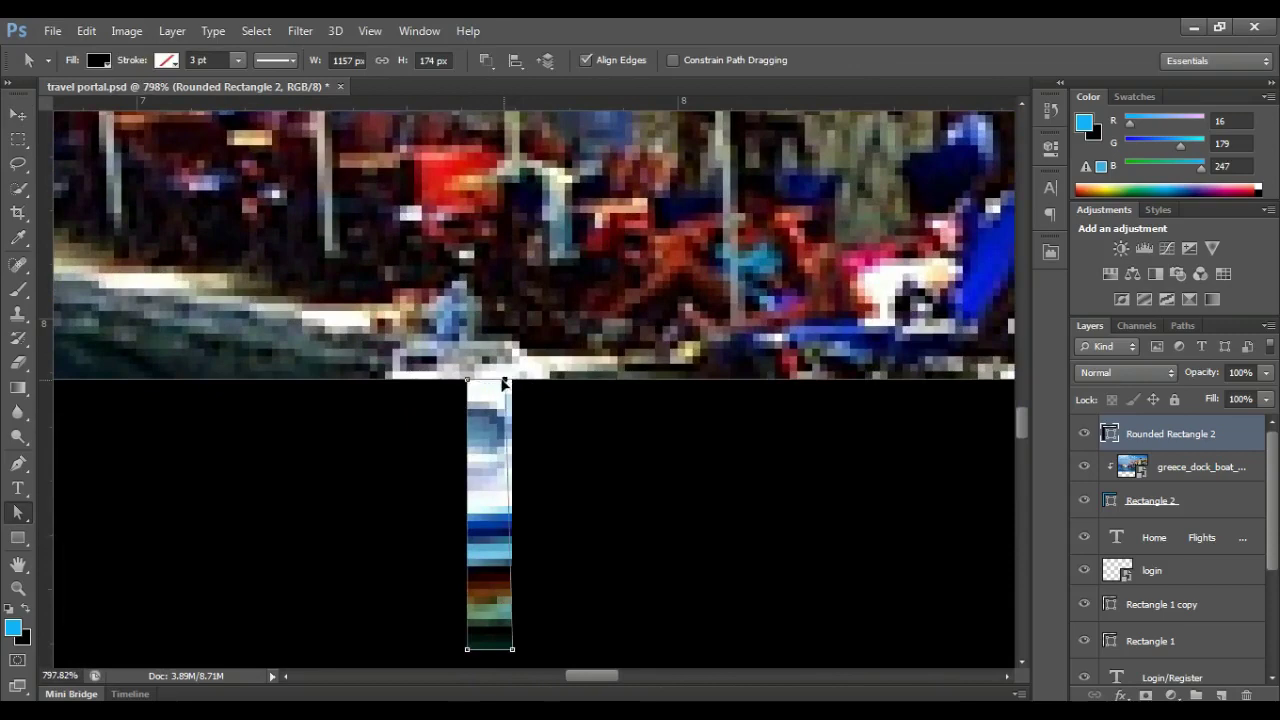
# - Pull the second slit's top anchor points inward to narrow it, then fit the view
pyautogui.moveTo(505, 381); pyautogui.dragTo(497, 380)
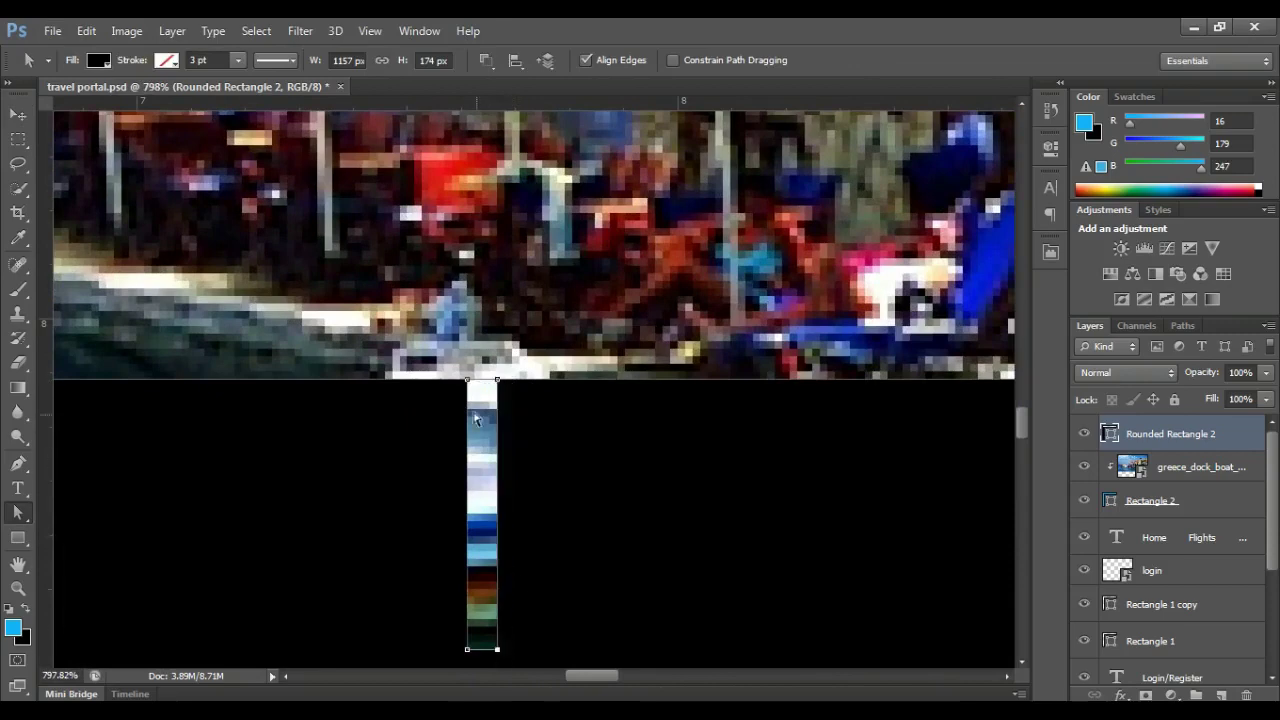
pyautogui.moveTo(468, 380); pyautogui.dragTo(475, 380)
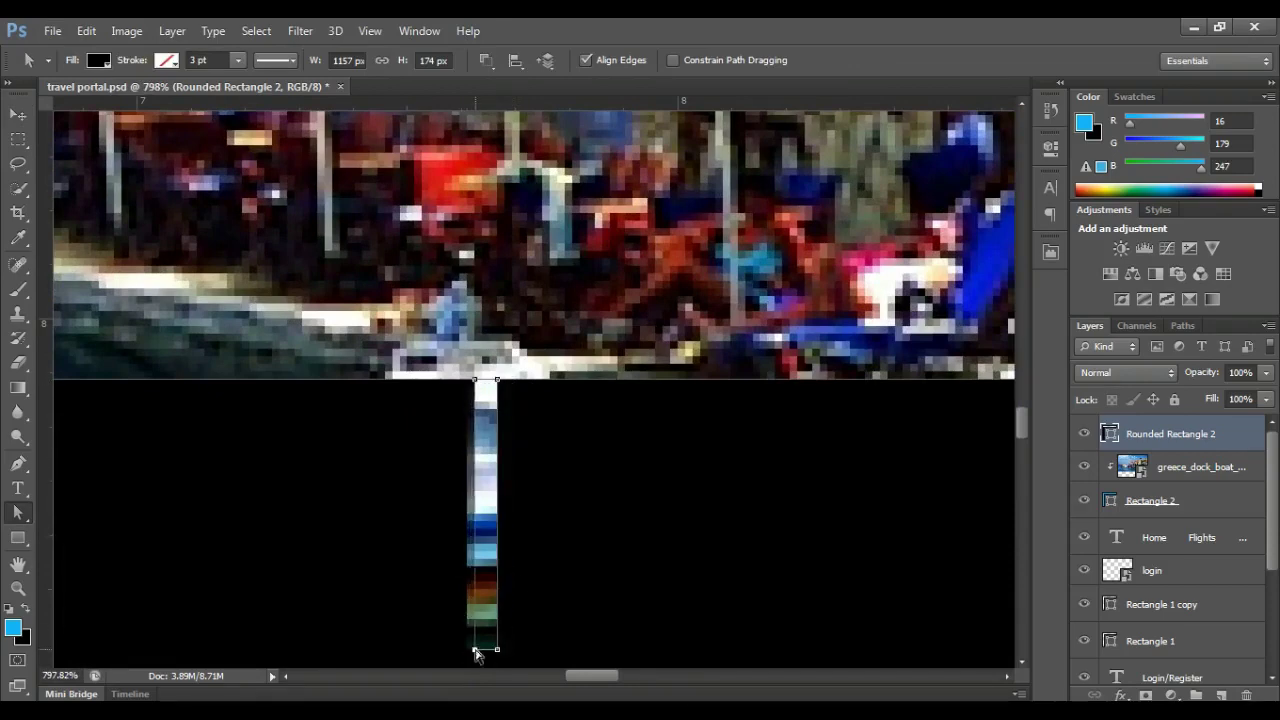
pyautogui.scroll(-8, 476, 655)
pyautogui.press('v')
pyautogui.hotkey('ctrl', '0')
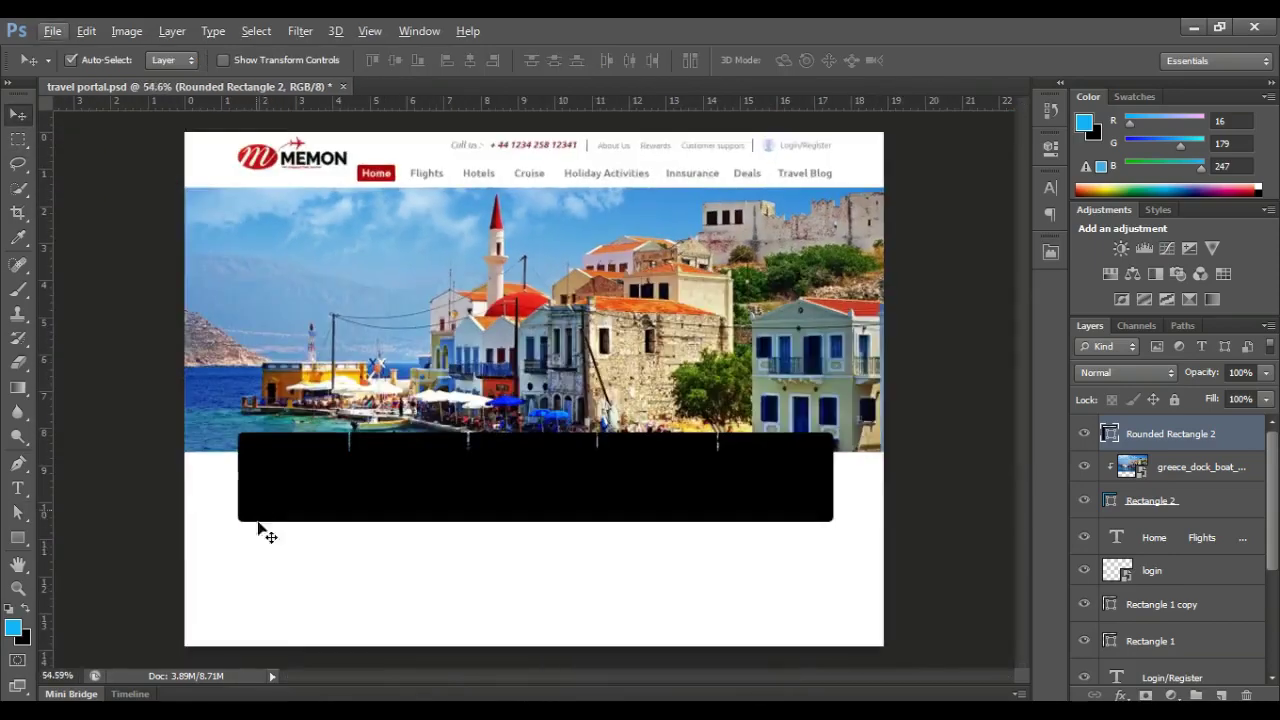
# - Toggle selection of the rounded box layer and return to the Move tool
pyautogui.click(377, 537)
pyautogui.scroll(1, 389, 539)
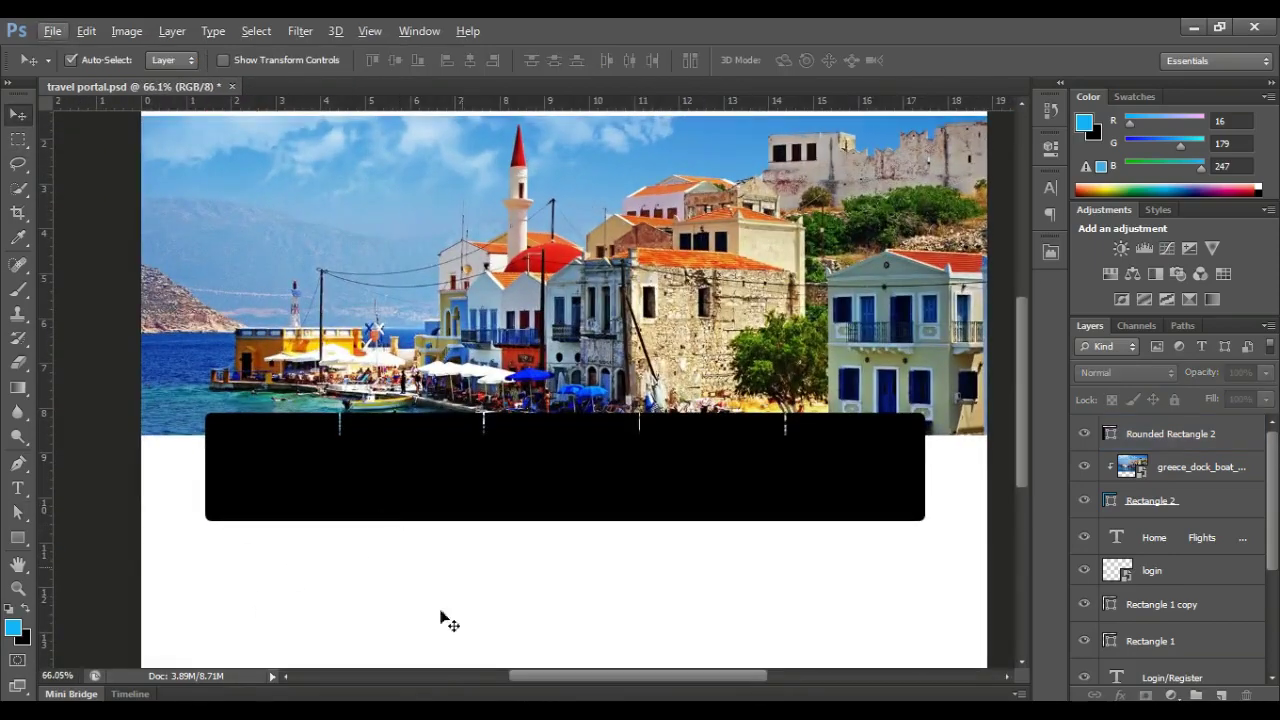
pyautogui.click(309, 462)
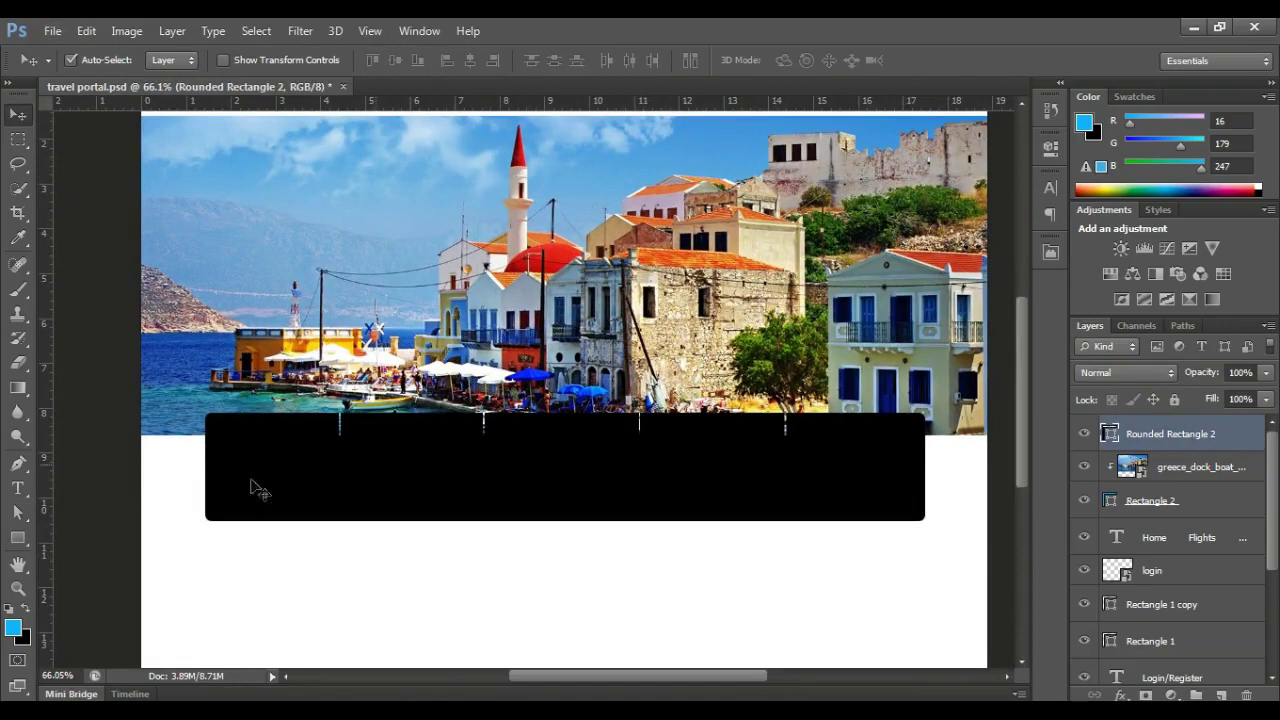
pyautogui.click(90, 394)
pyautogui.click(17, 538)
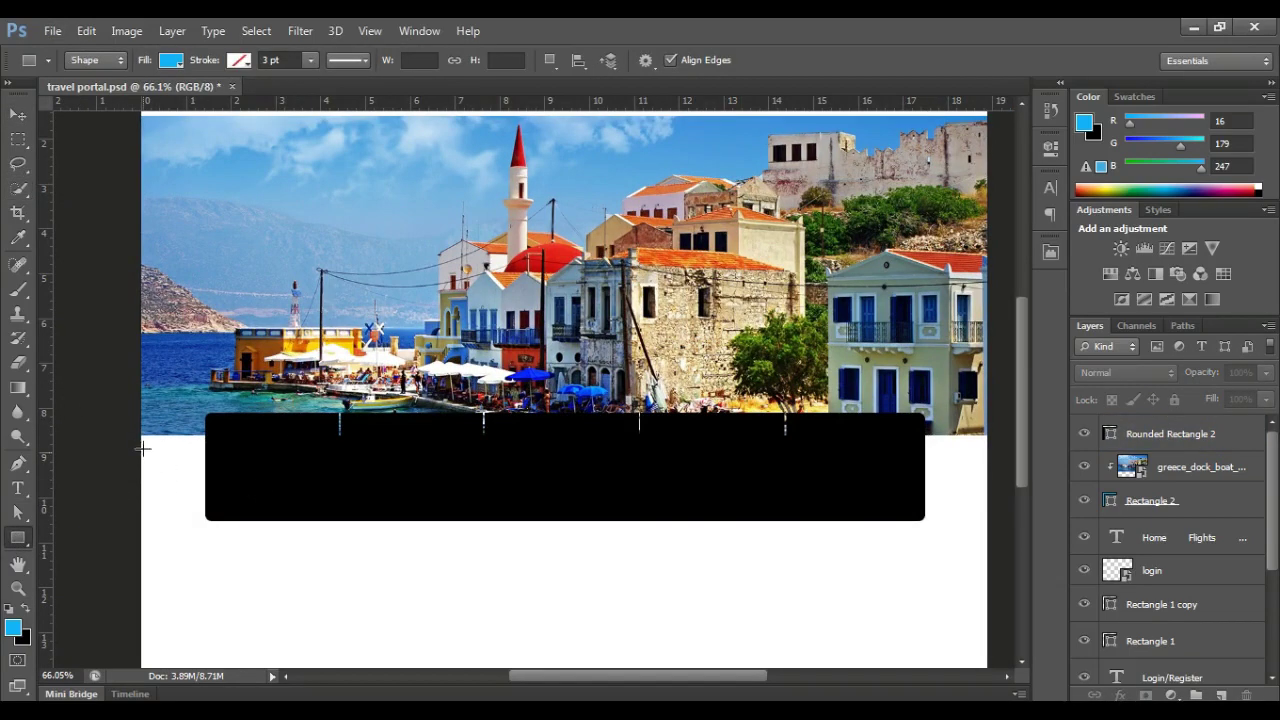
pyautogui.click(15, 116)
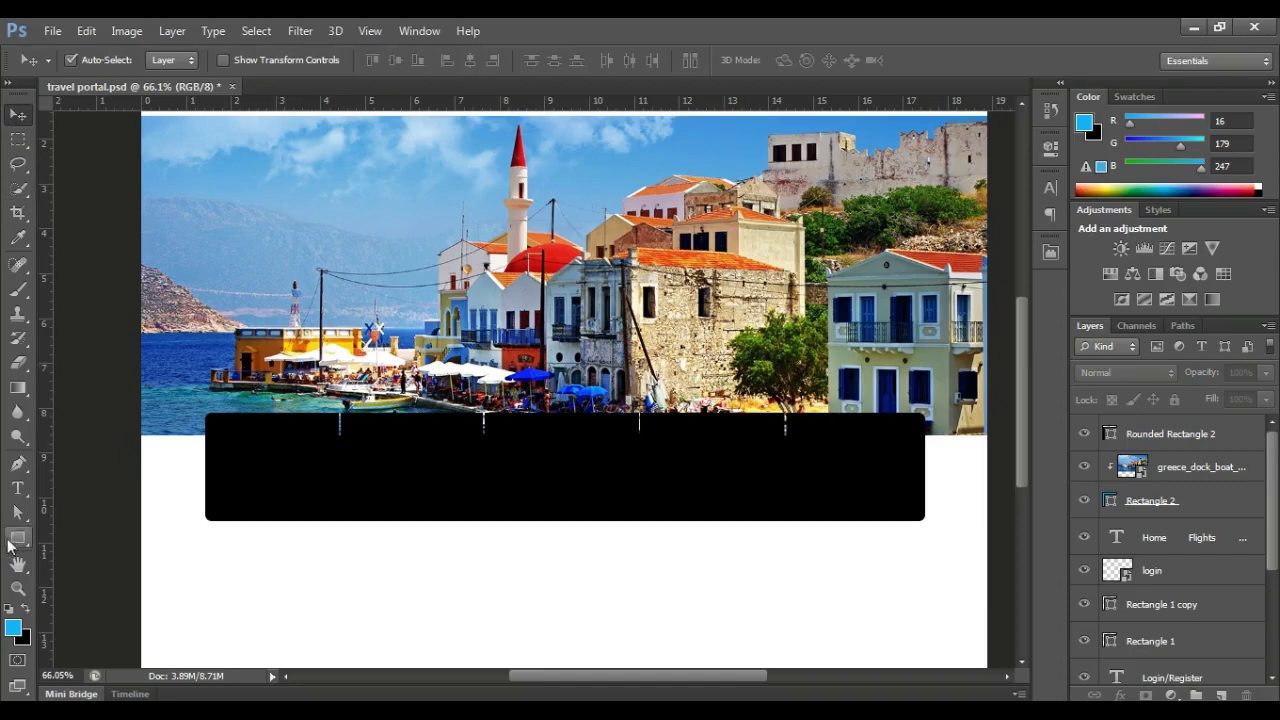
# - Draw a full-width rectangle band below the hero photo and stretch it taller downward
pyautogui.click(12, 541)
pyautogui.moveTo(138, 437); pyautogui.dragTo(1002, 541)
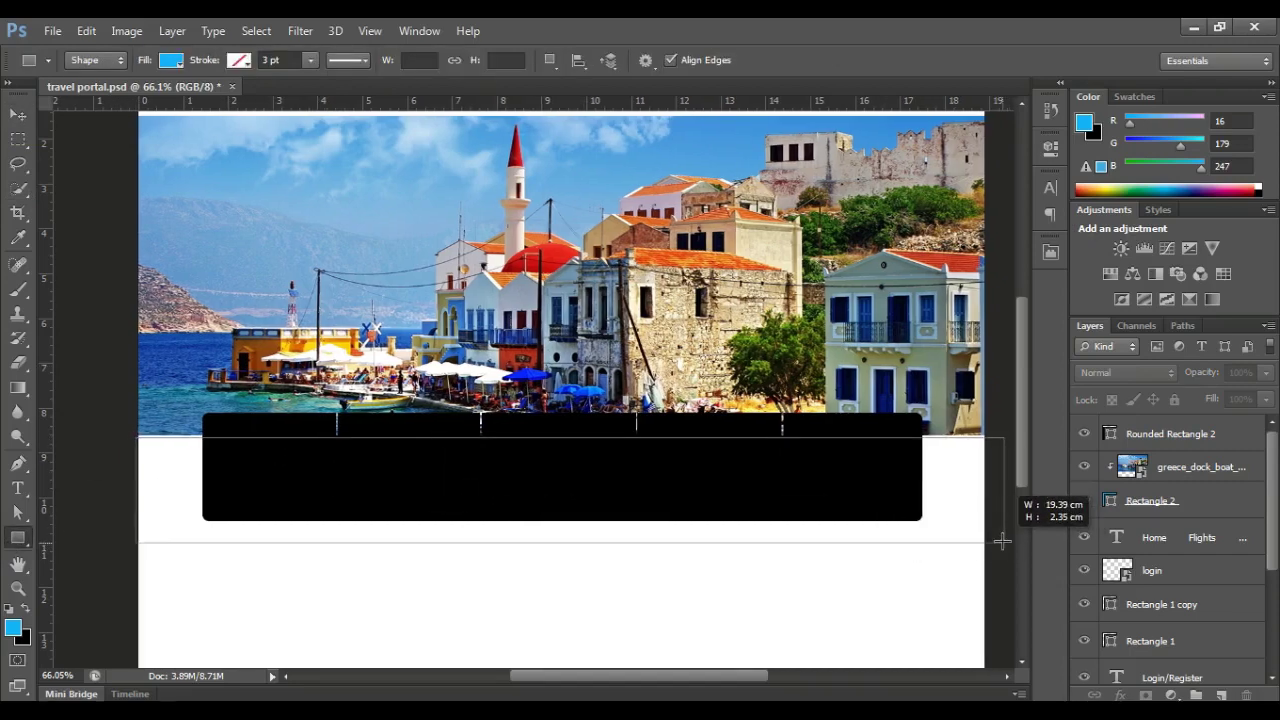
pyautogui.press('v')
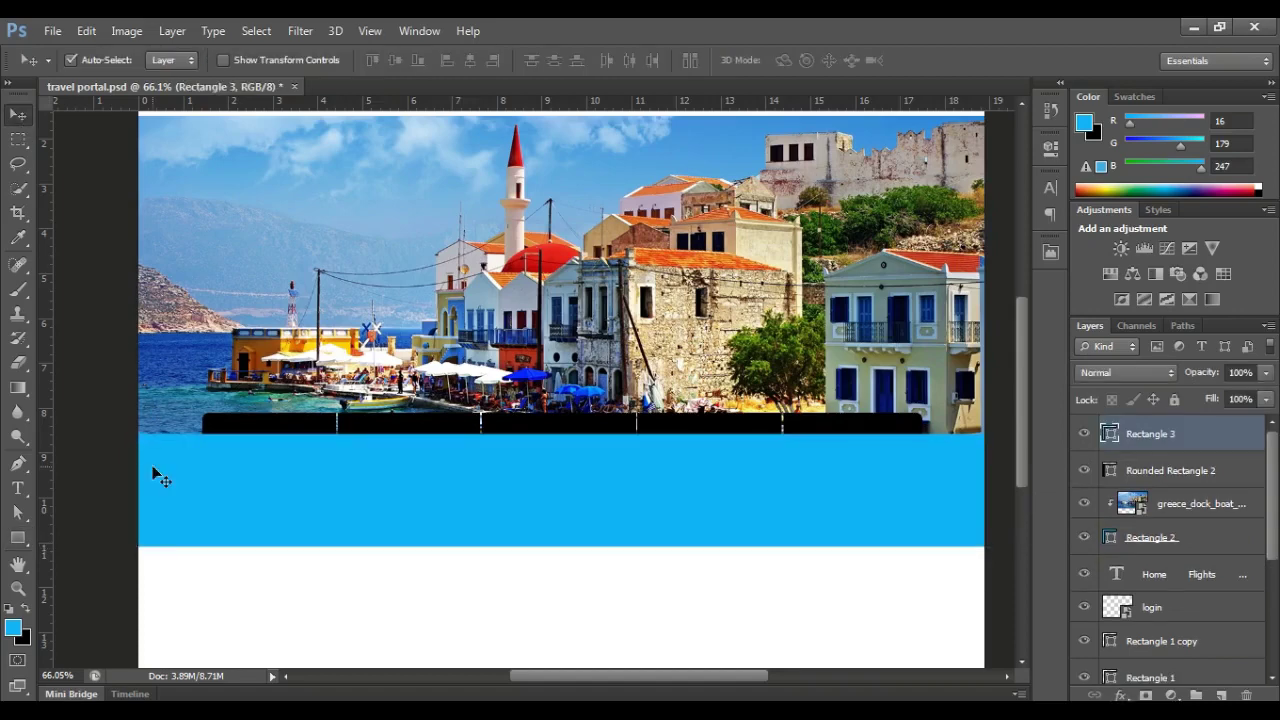
pyautogui.hotkey('ctrl', 't')
pyautogui.moveTo(563, 546); pyautogui.dragTo(565, 578)
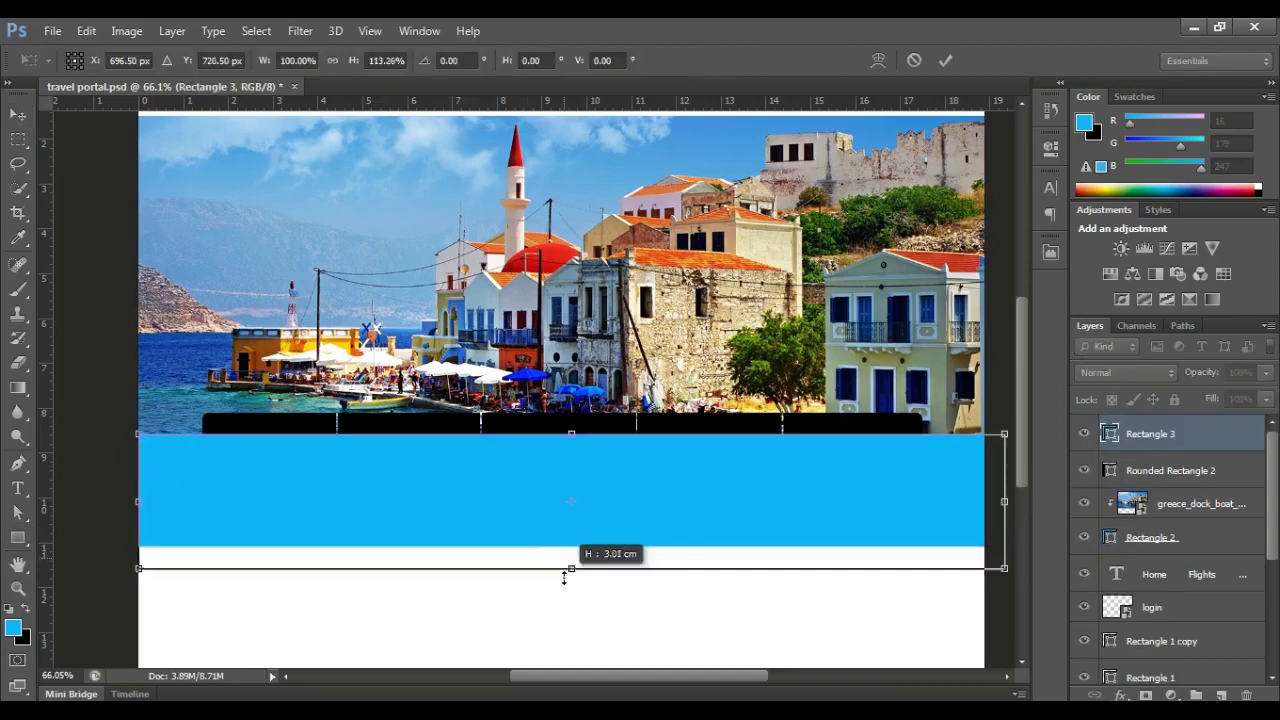
pyautogui.press('Return')
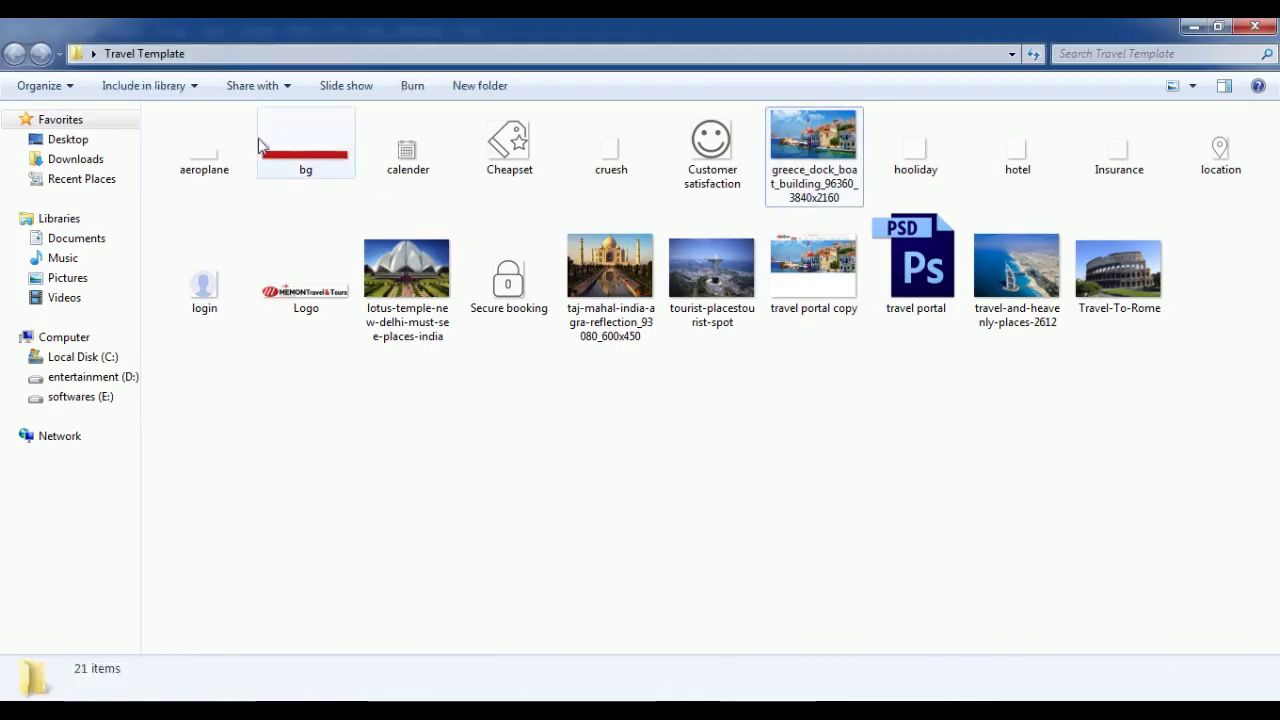
# - Place the red bg texture image into the document
pyautogui.doubleClick(262, 145)
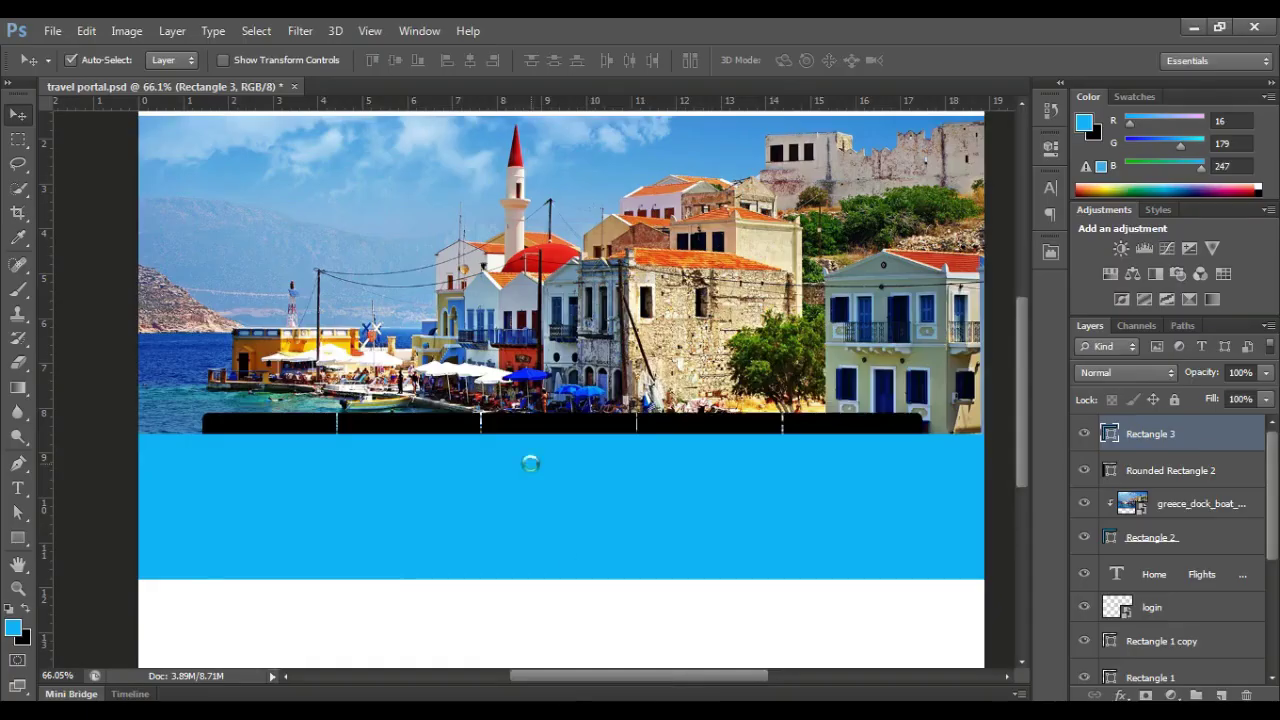
pyautogui.moveTo(480, 185); pyautogui.dragTo(540, 540)
pyautogui.hotkey('ctrl', '-')
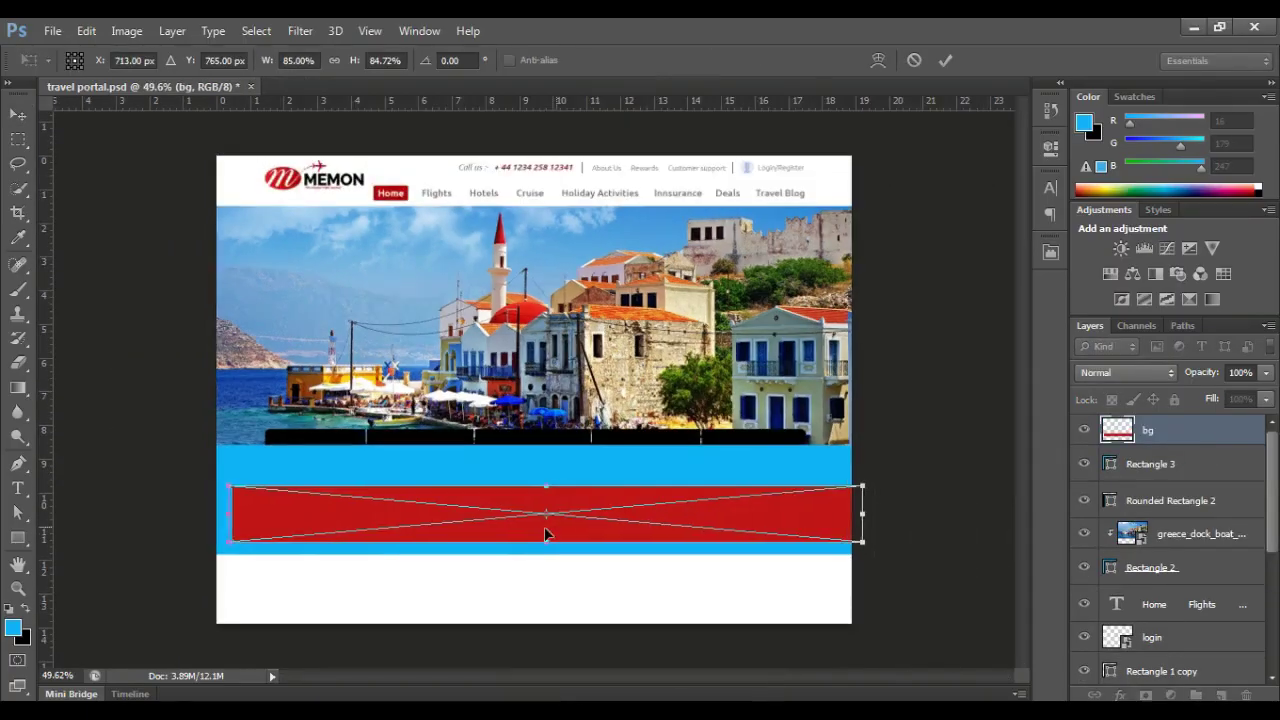
pyautogui.press('Return')
pyautogui.scroll(3, 543, 531)
pyautogui.scroll(2, 543, 531)
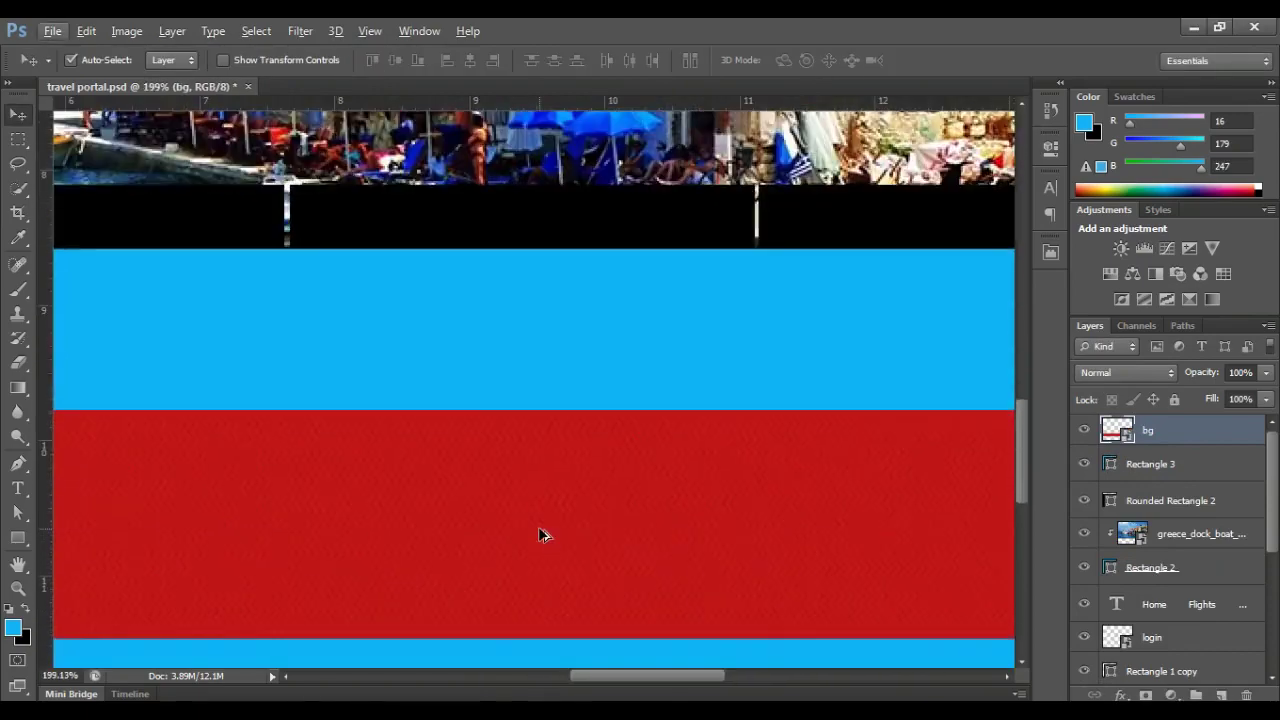
# - Alt-drag a copy of the red texture over the blue band
pyautogui.moveTo(529, 463)
pyautogui.mouseDown()
pyautogui.moveTo(530, 493)
pyautogui.moveTo(537, 371)
pyautogui.mouseUp()
pyautogui.scroll(-2, 534, 483)
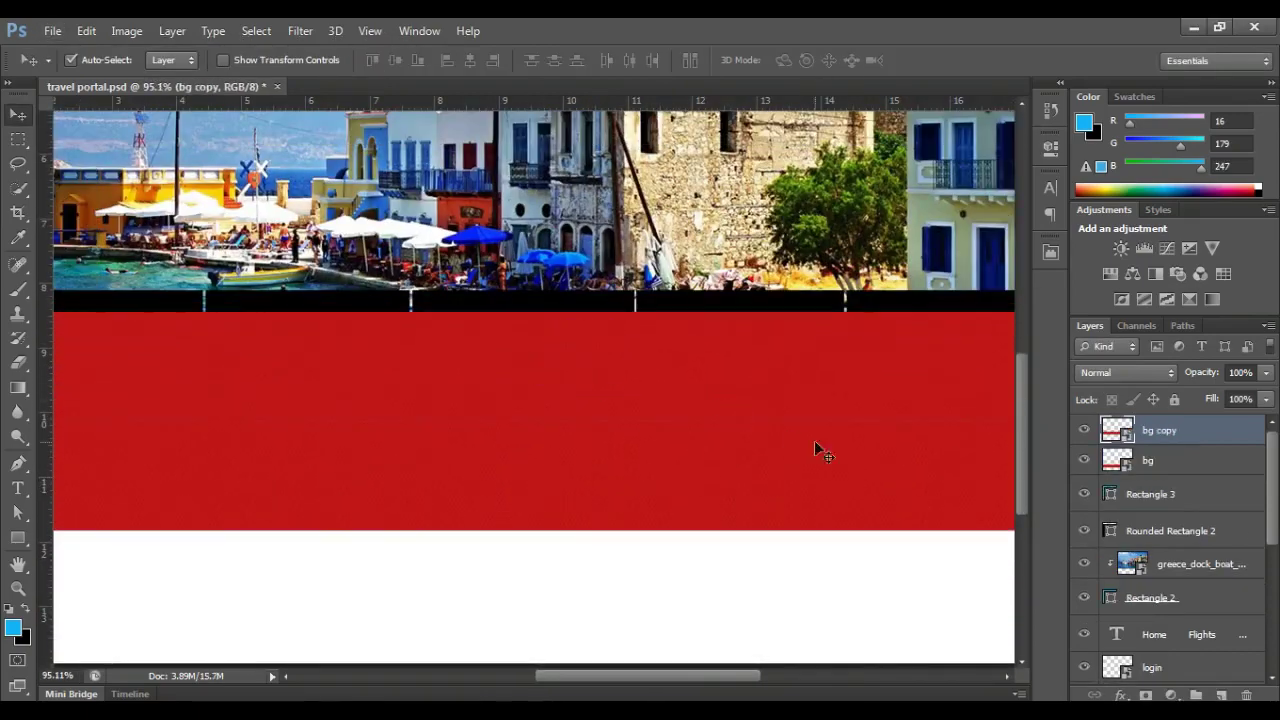
pyautogui.scroll(5, 329, 460)
pyautogui.click(325, 390)
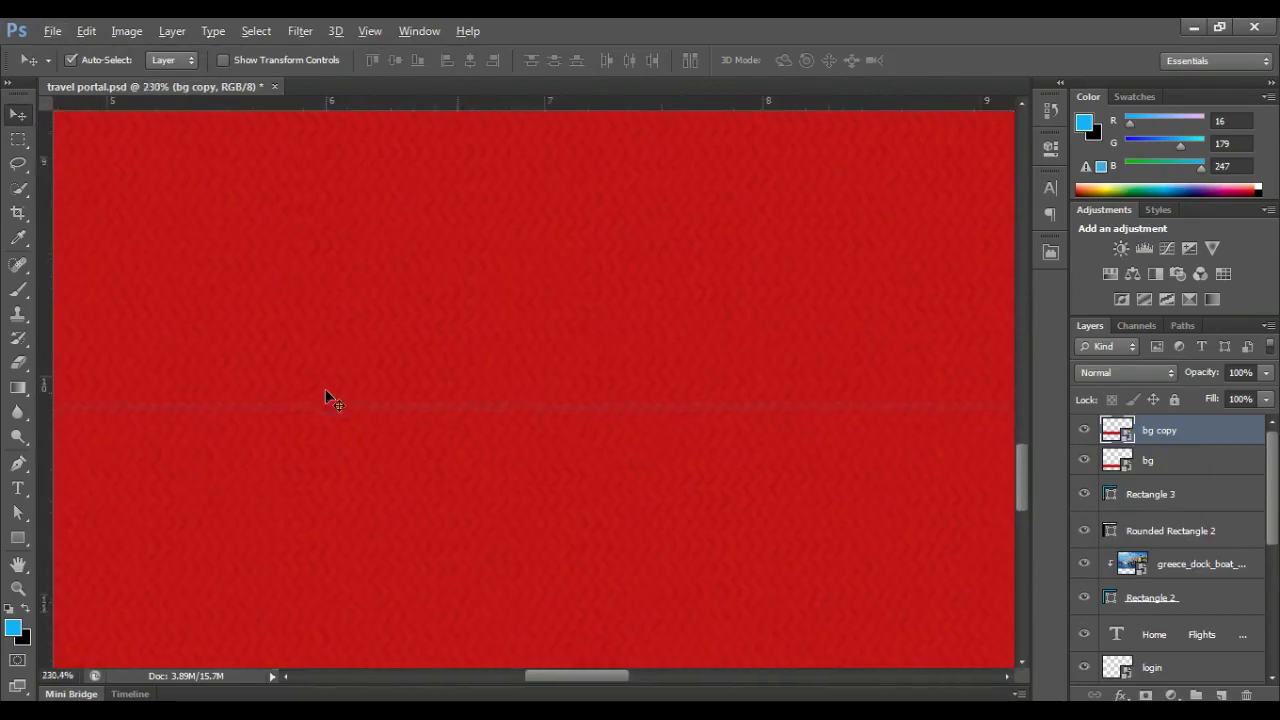
pyautogui.scroll(-4, 326, 397)
pyautogui.scroll(-1, 369, 409)
# - Delete the original bg layer and clip bg copy to the Rectangle 3 band
pyautogui.click(1147, 459)
pyautogui.press('Delete')
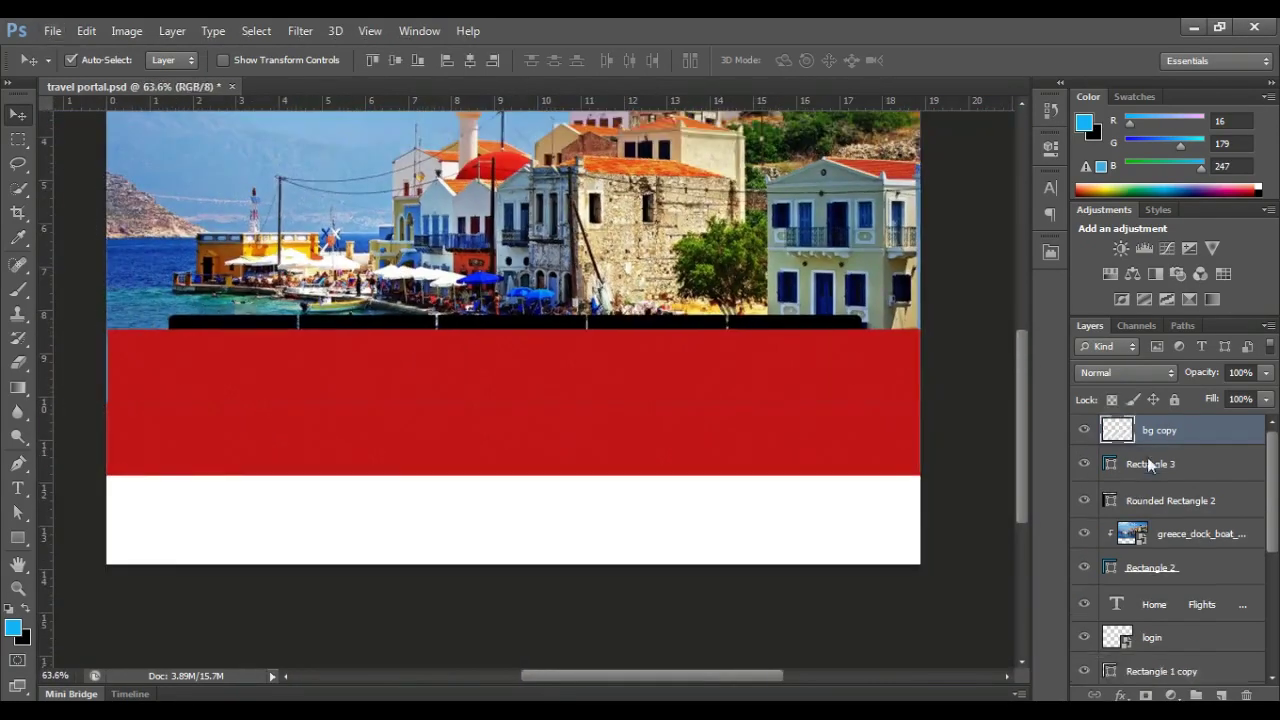
pyautogui.scroll(1, 191, 357)
pyautogui.keyDown('alt'); pyautogui.click(1117, 443); pyautogui.keyUp('alt')
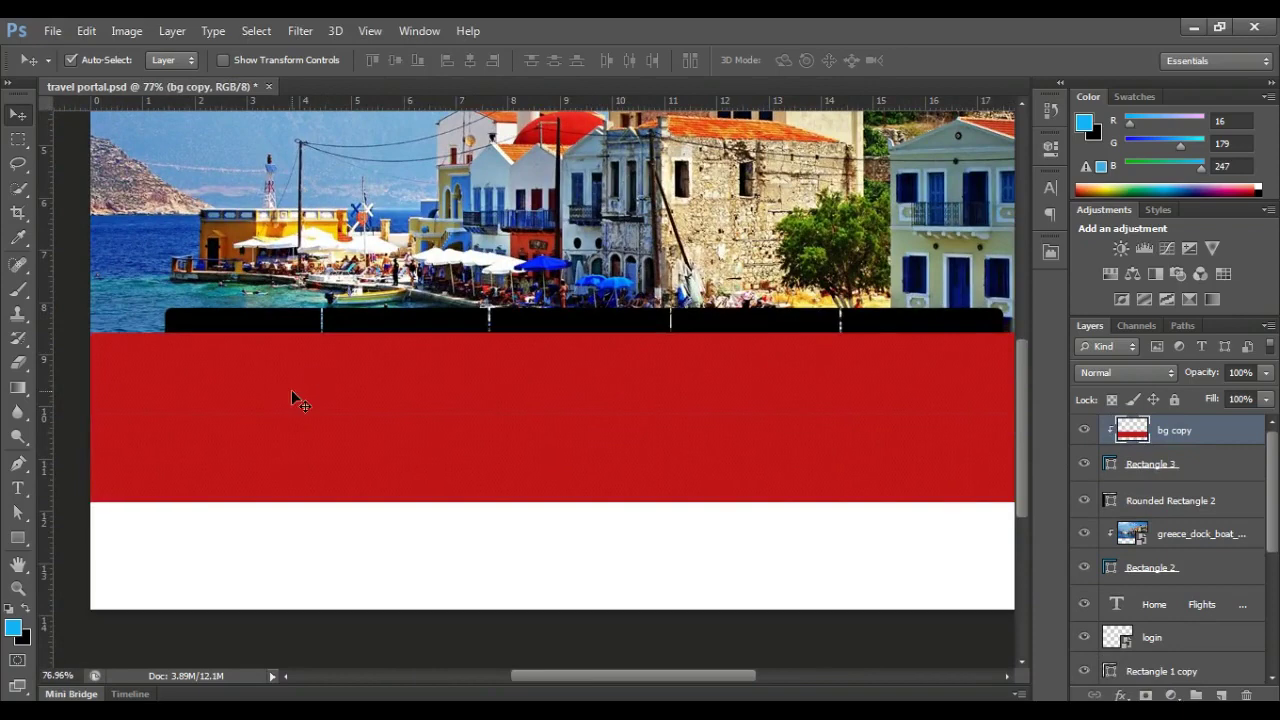
pyautogui.scroll(1, 255, 399)
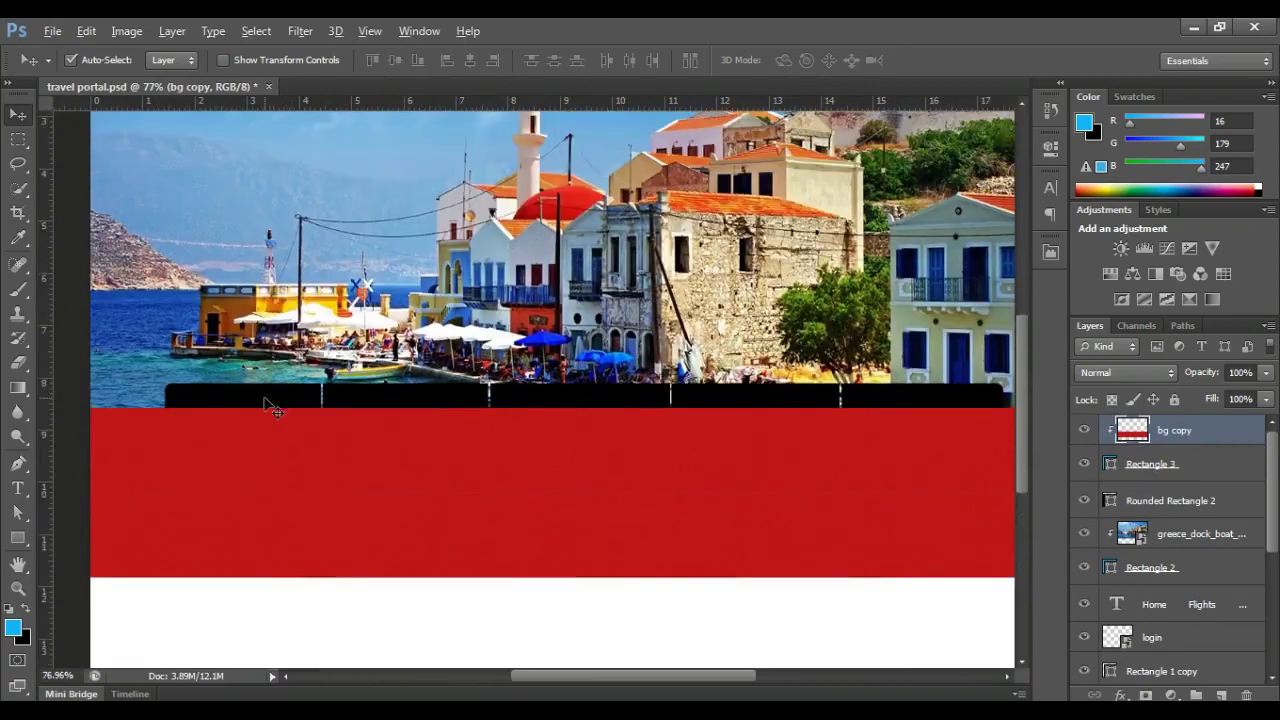
pyautogui.scroll(1, 285, 395)
pyautogui.click(193, 401)
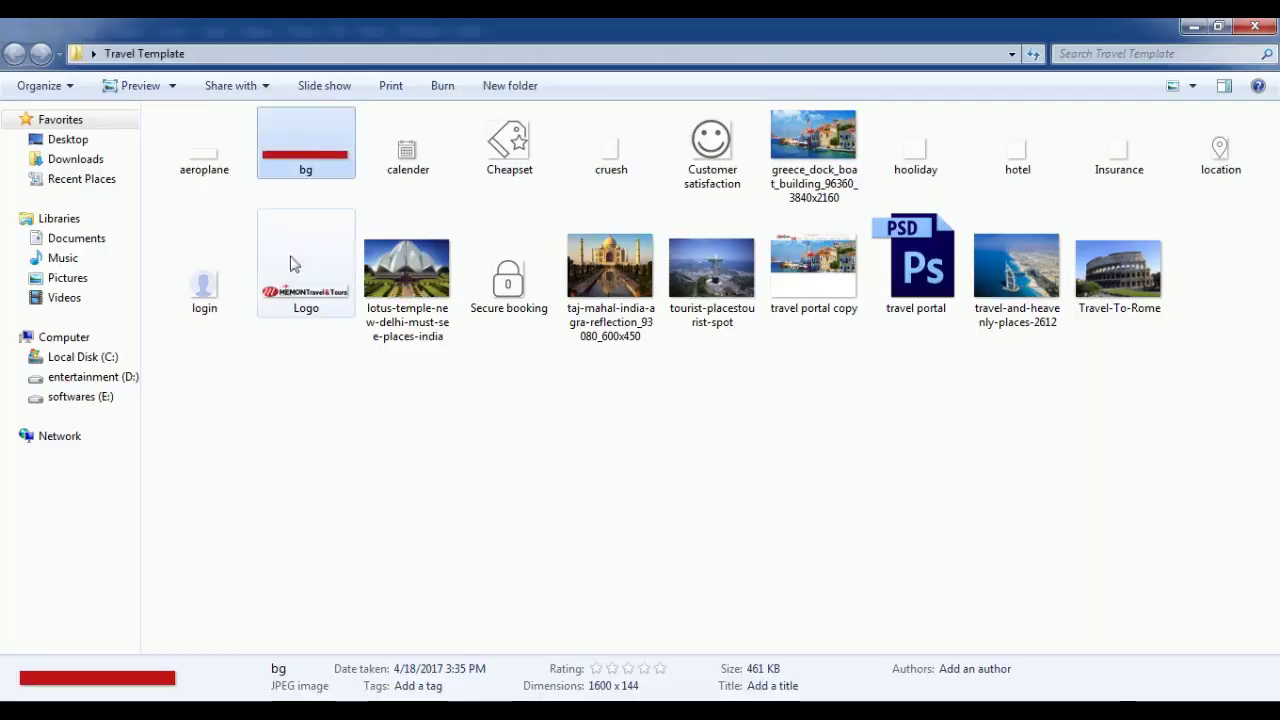
# - Place the bg texture again, copy a small rectangle to a new layer, delete bg
pyautogui.moveTo(306, 135); pyautogui.dragTo(278, 410)
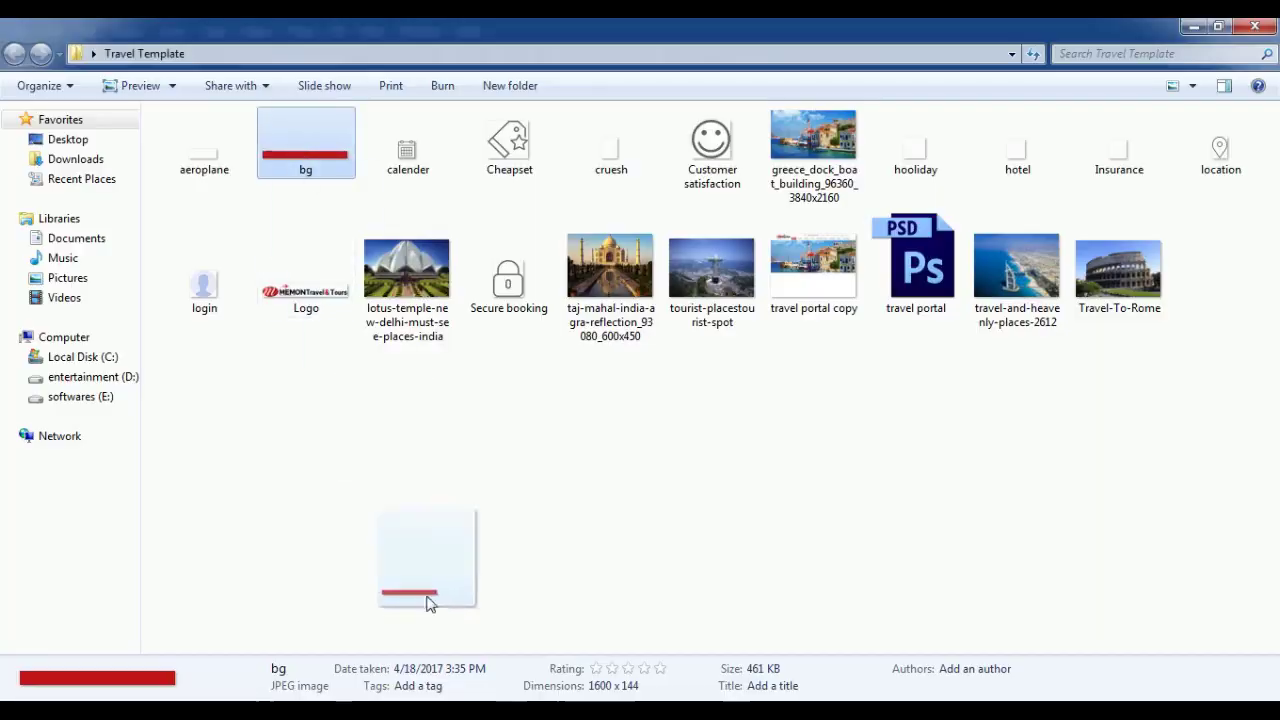
pyautogui.scroll(-2, 278, 412)
pyautogui.press('Return')
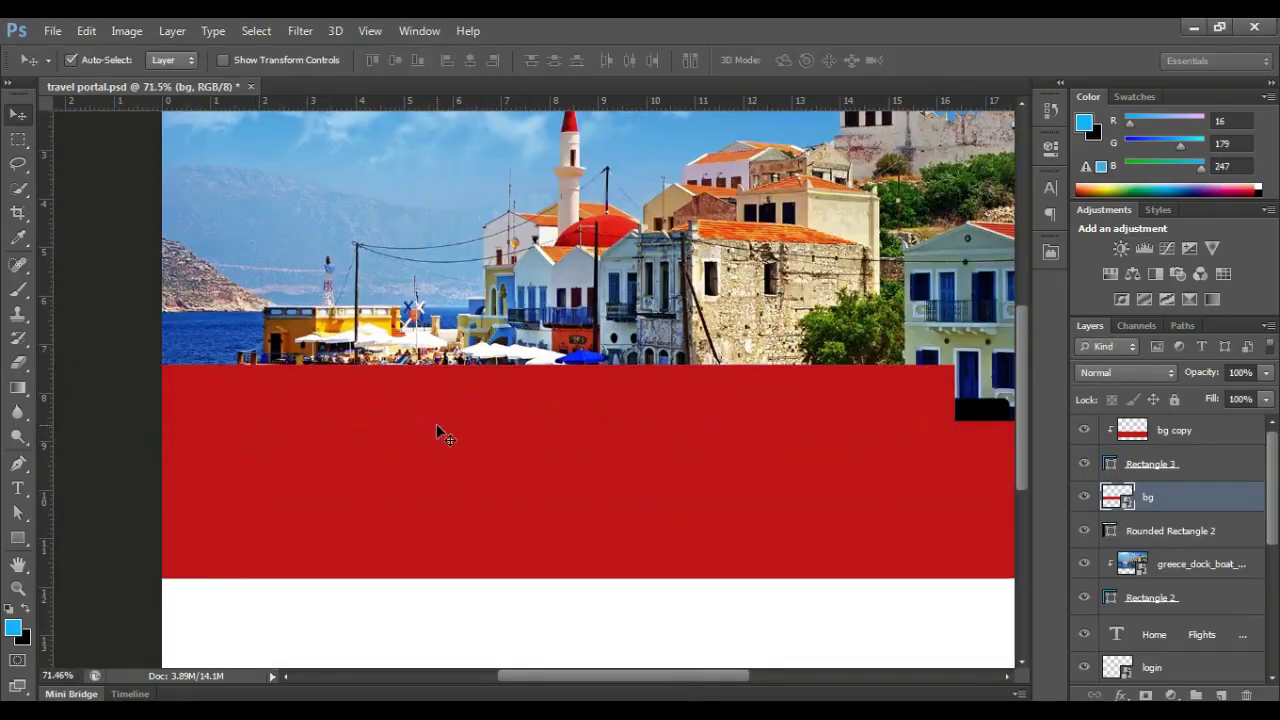
pyautogui.press('m')
pyautogui.moveTo(280, 363); pyautogui.dragTo(543, 429)
pyautogui.hotkey('ctrl', 'j')
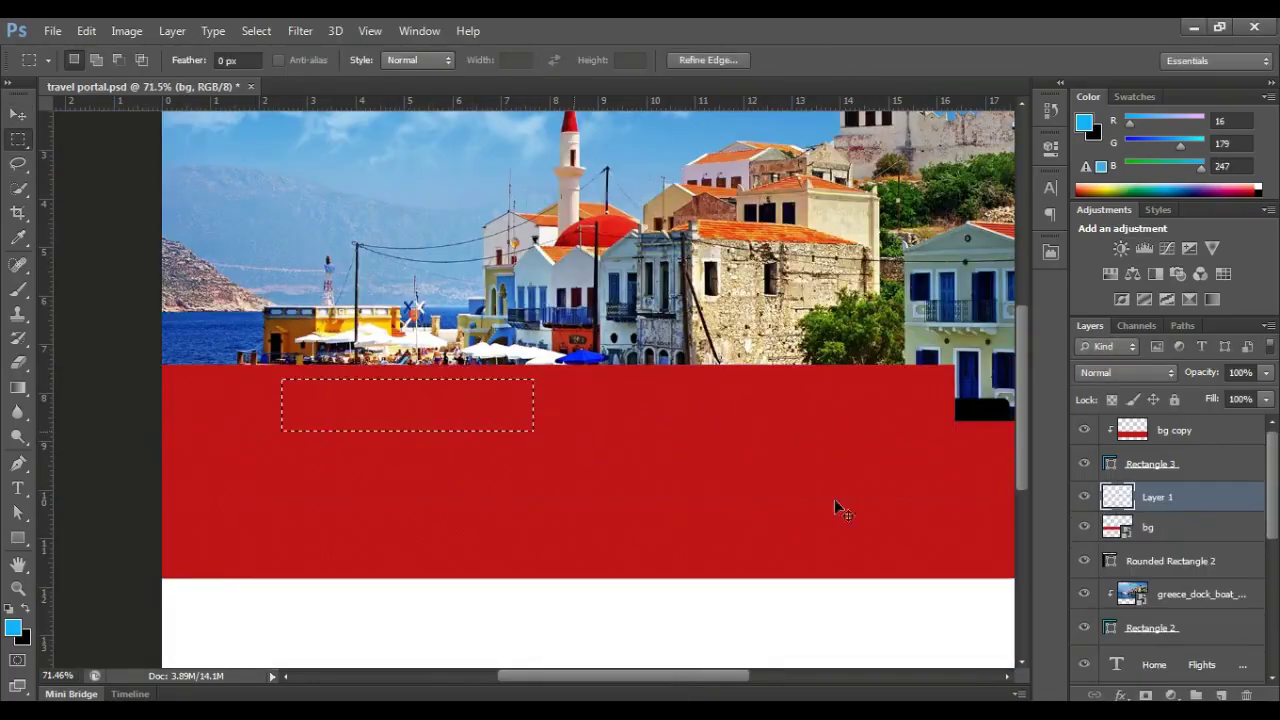
pyautogui.moveTo(1170, 563); pyautogui.dragTo(1160, 515)
# - Move the red Layer 1 block up to sit at the menu bar's left end
pyautogui.click(18, 115)
pyautogui.moveTo(422, 421); pyautogui.dragTo(232, 400)
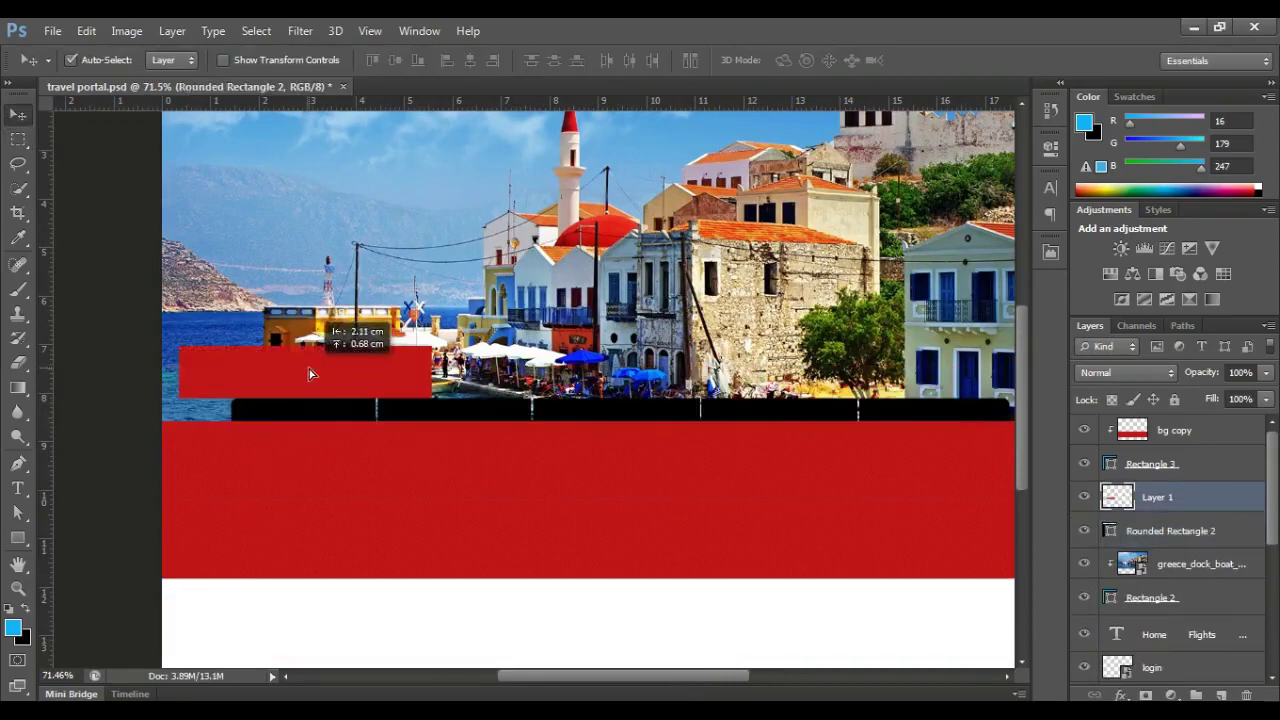
pyautogui.scroll(3, 415, 427)
pyautogui.click(392, 412)
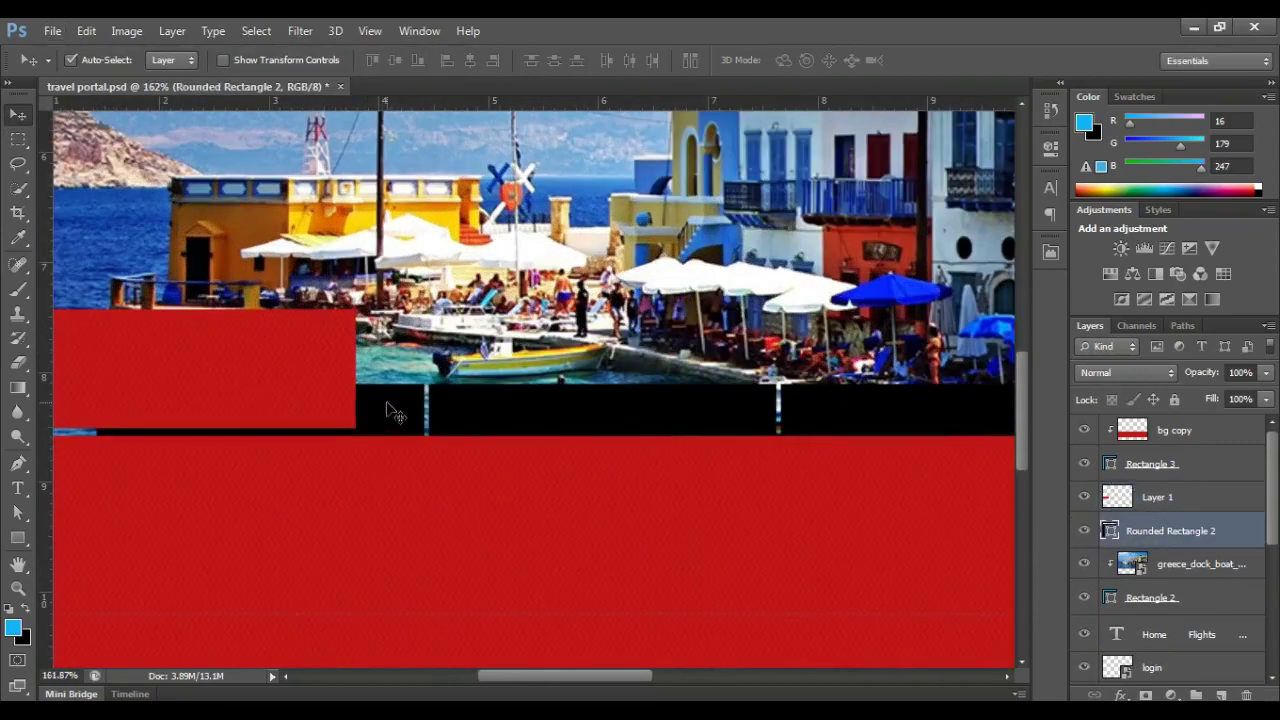
pyautogui.click(1084, 530)
pyautogui.click(1084, 530)
pyautogui.moveTo(290, 412); pyautogui.dragTo(384, 433)
pyautogui.scroll(5, 340, 418)
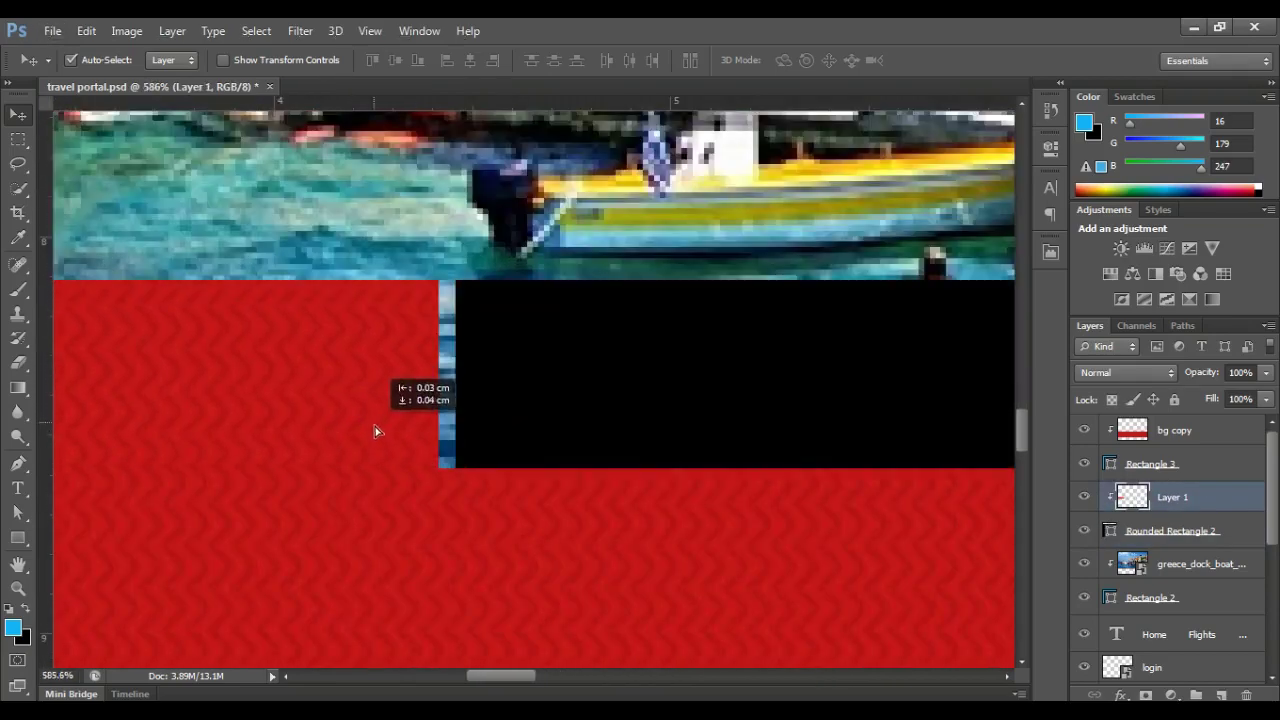
pyautogui.scroll(-4, 384, 433)
pyautogui.scroll(-3, 354, 429)
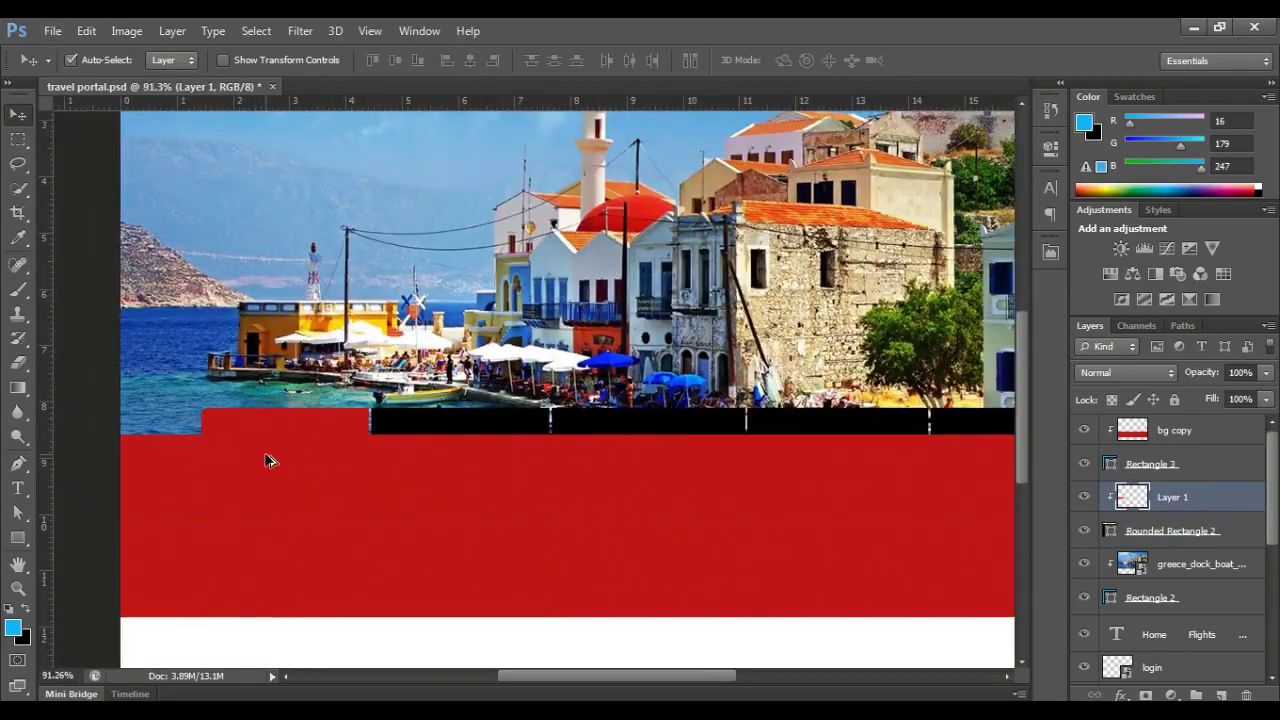
pyautogui.scroll(2, 269, 460)
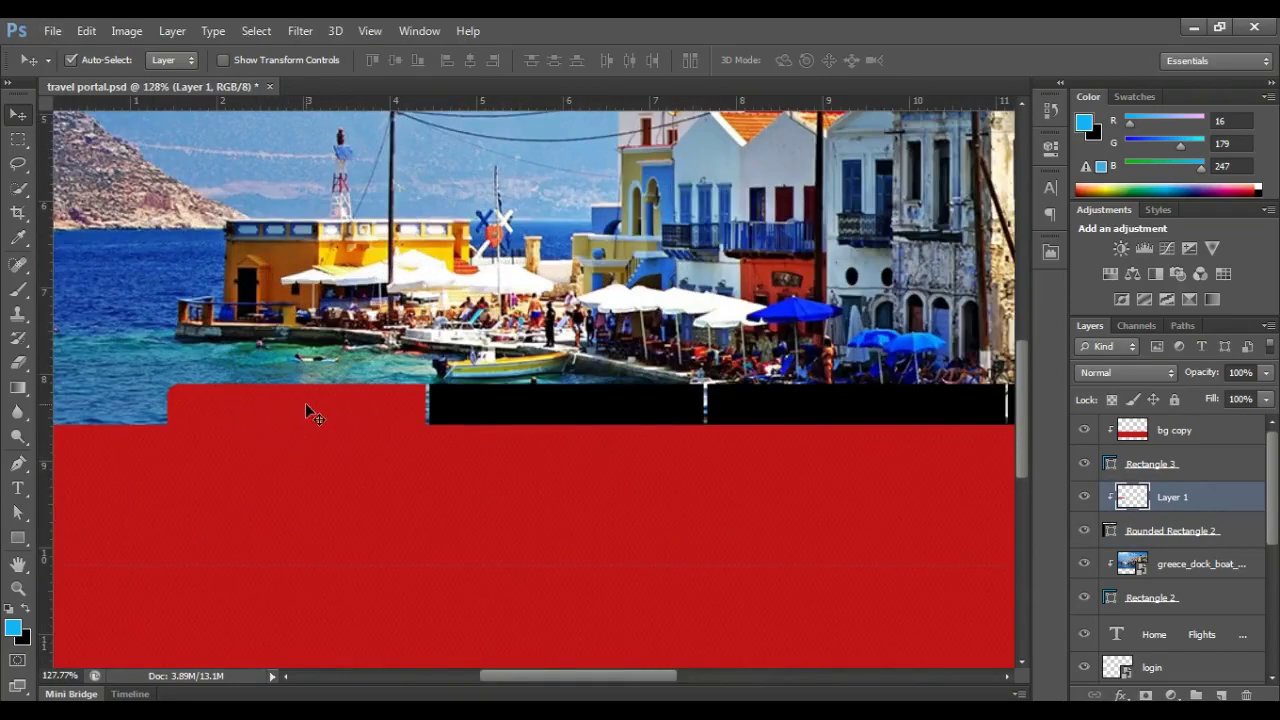
# - Add a white uppercase 'HOTEL' text label on the red tab
pyautogui.click(17, 488)
pyautogui.click(250, 413)
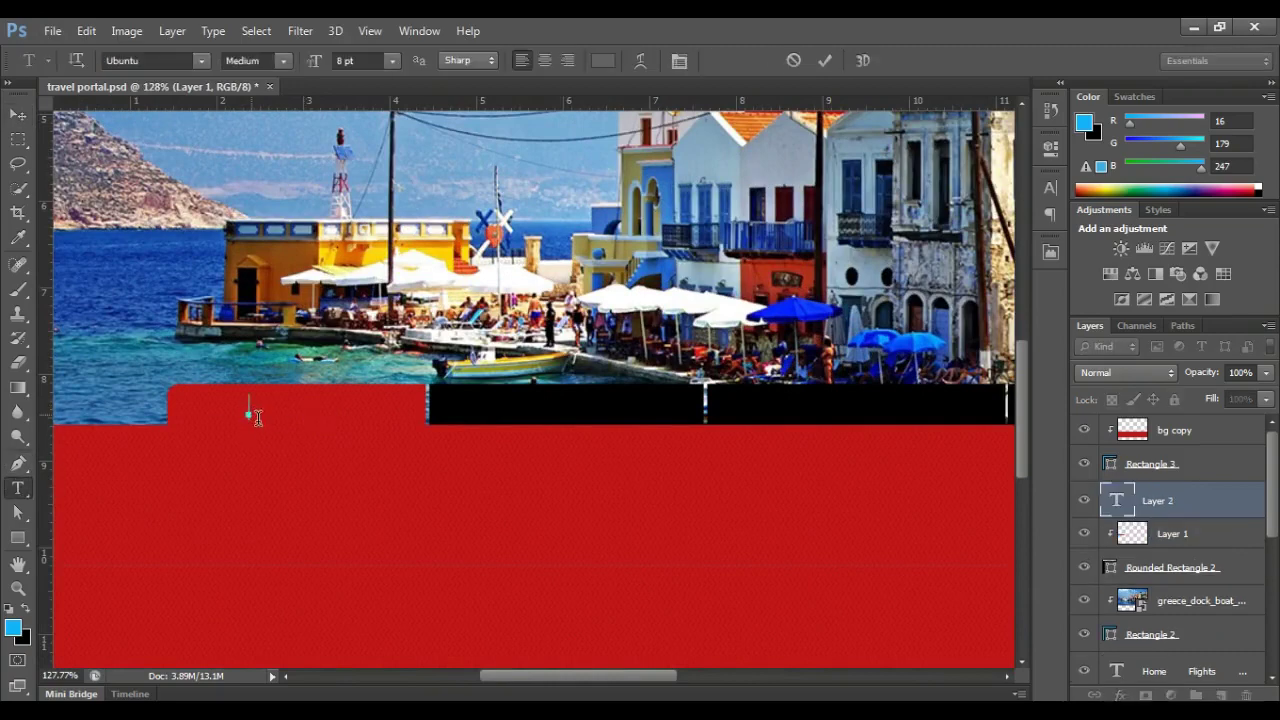
pyautogui.press('capslock')
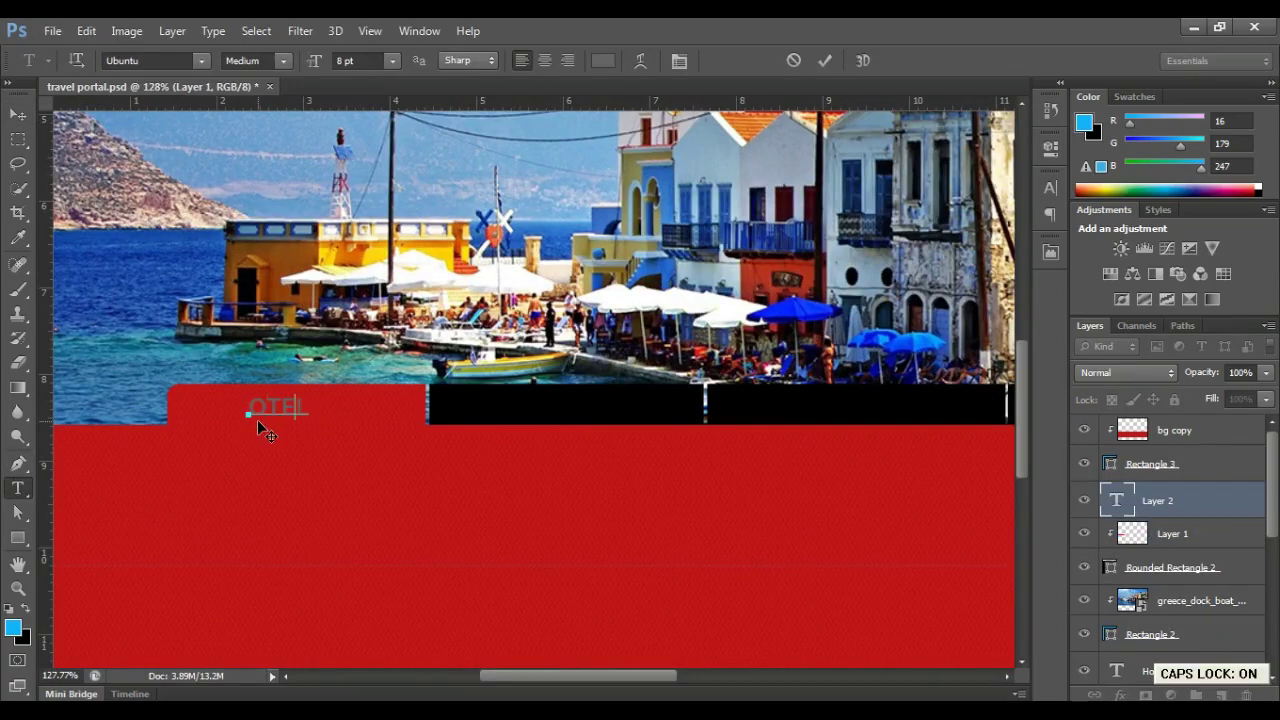
pyautogui.write('H')
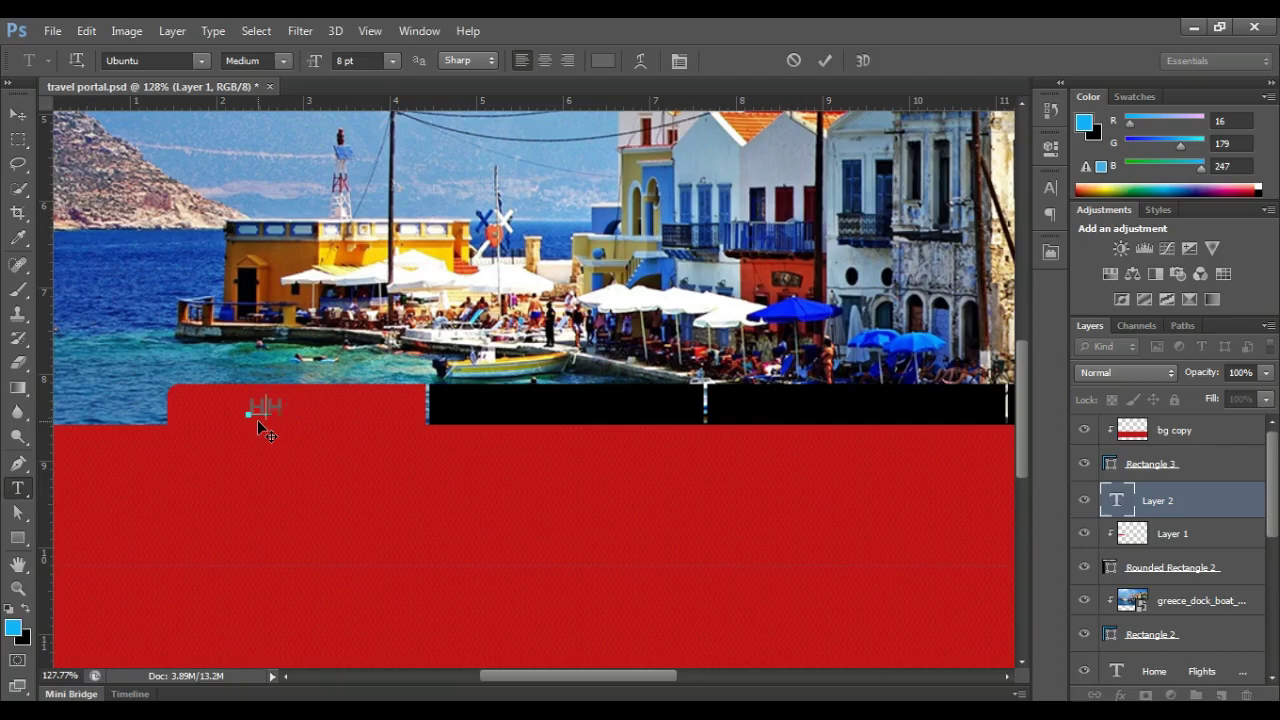
pyautogui.write('OTEL')
pyautogui.hotkey('ctrl', 'a')
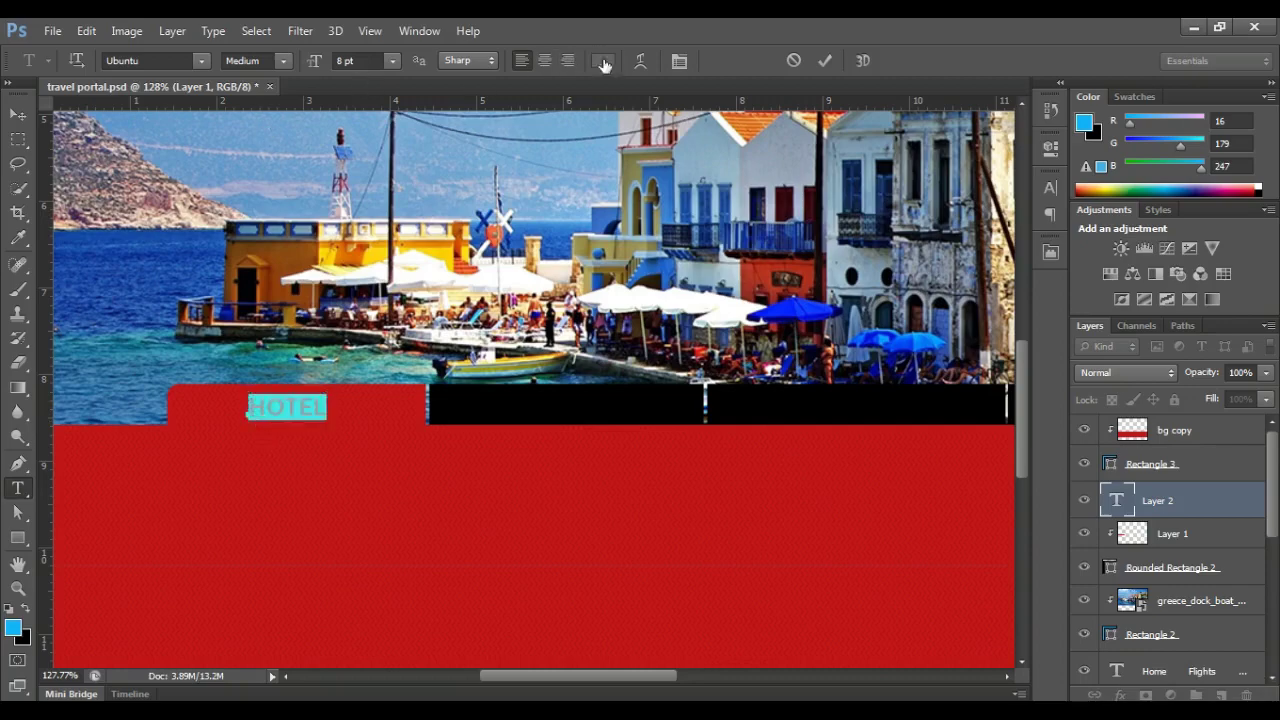
pyautogui.click(603, 61)
pyautogui.click(850, 348)
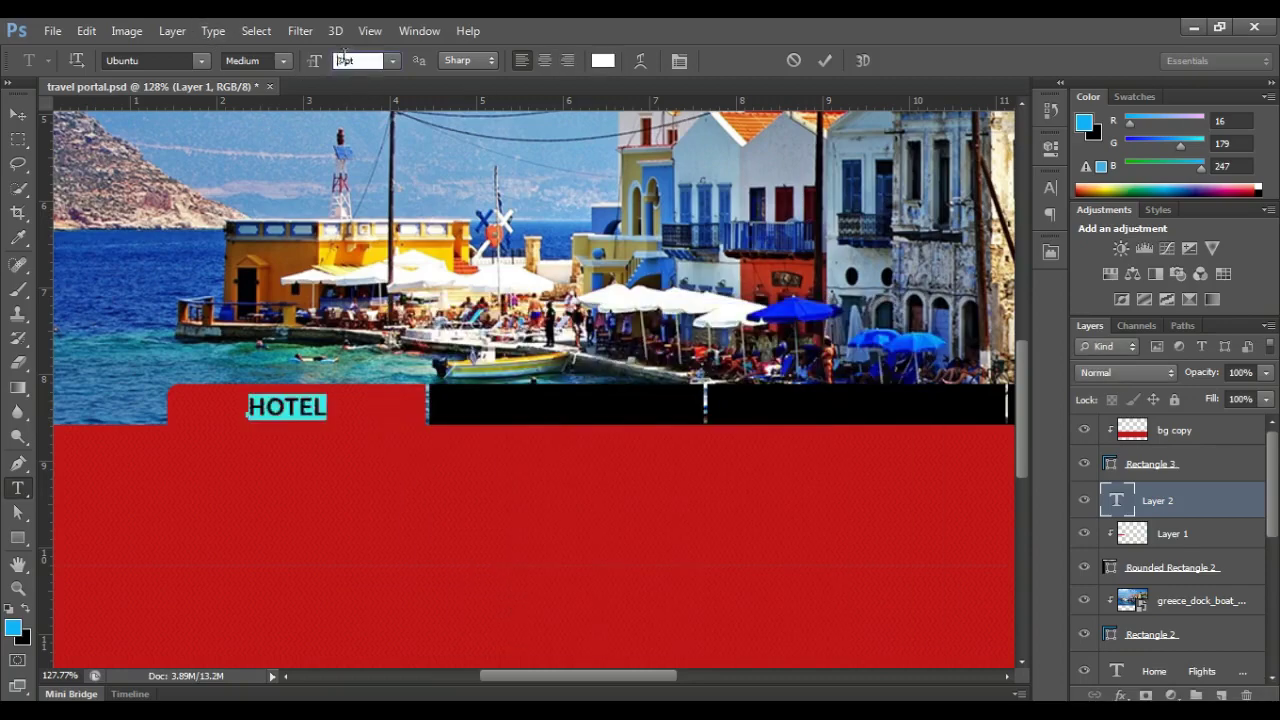
pyautogui.click(18, 114)
pyautogui.moveTo(300, 410); pyautogui.dragTo(324, 416)
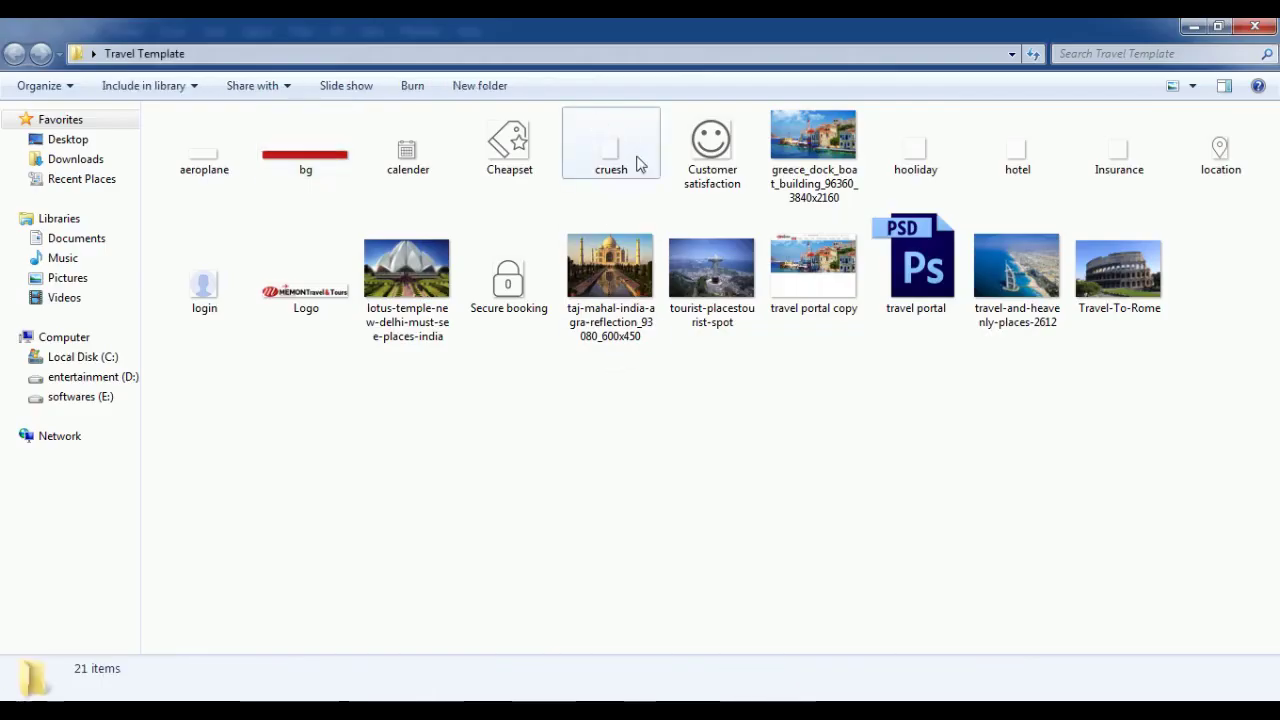
# - Place hotel.png as an icon left of the HOTEL label
pyautogui.click(611, 150)
pyautogui.click(915, 150)
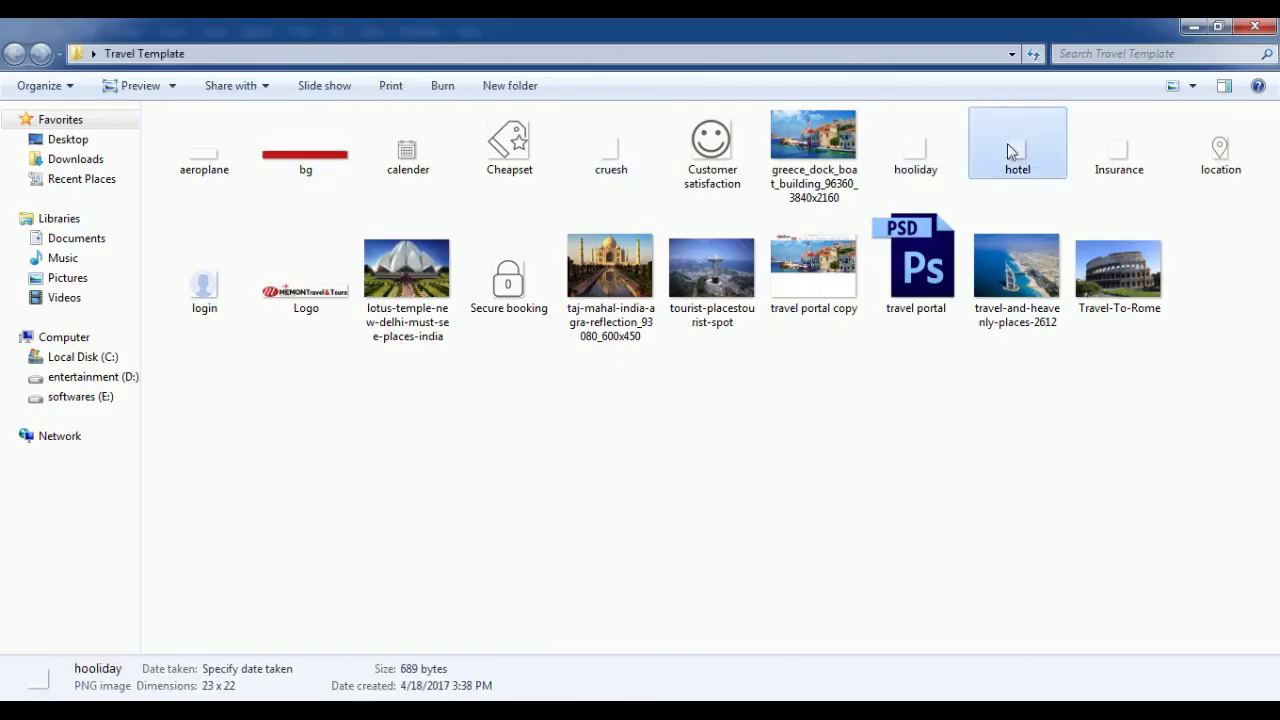
pyautogui.moveTo(1017, 150)
pyautogui.mouseDown()
pyautogui.moveTo(545, 581)
pyautogui.moveTo(606, 712)
pyautogui.mouseUp()
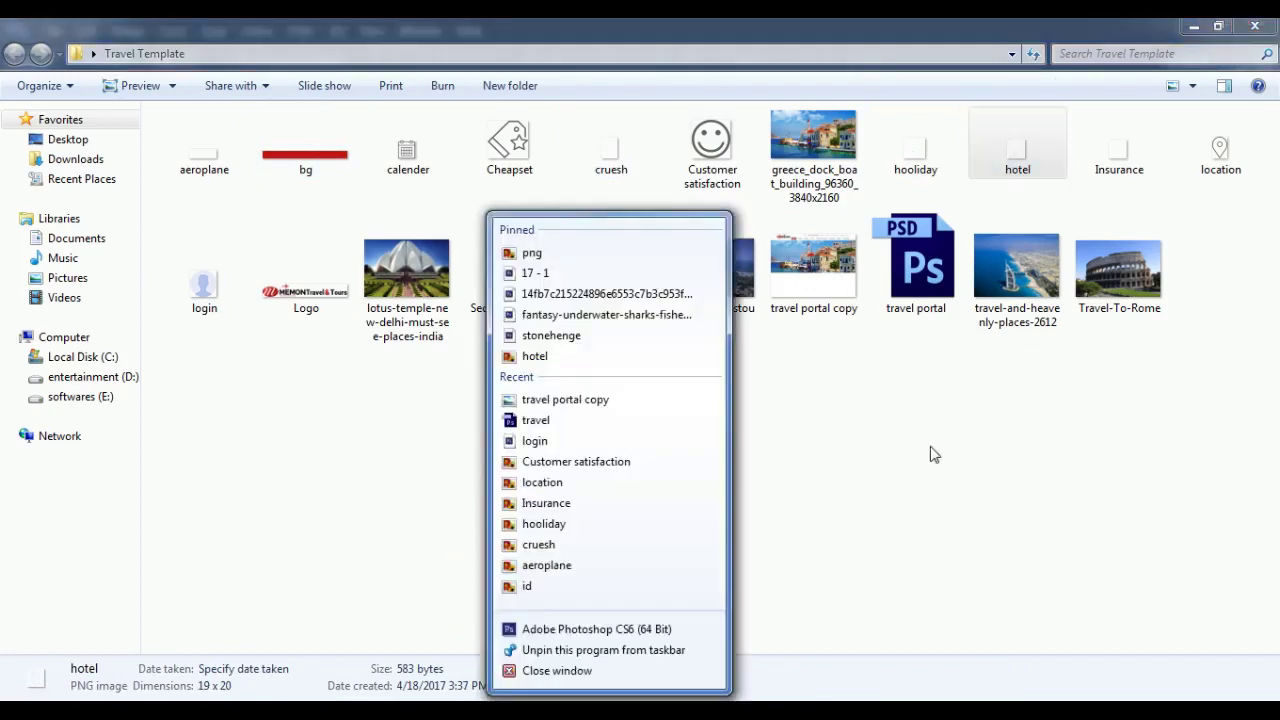
pyautogui.moveTo(1017, 150); pyautogui.dragTo(533, 392)
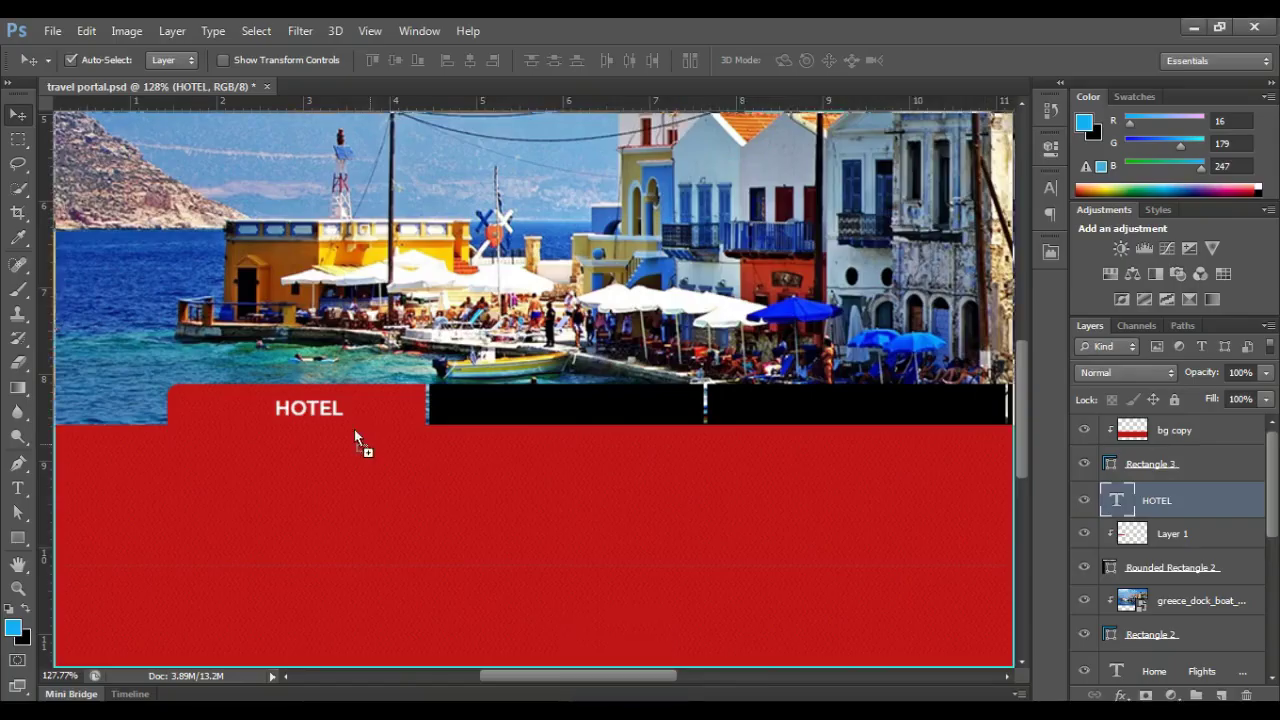
pyautogui.scroll(3, 239, 416)
pyautogui.moveTo(703, 378); pyautogui.dragTo(250, 406)
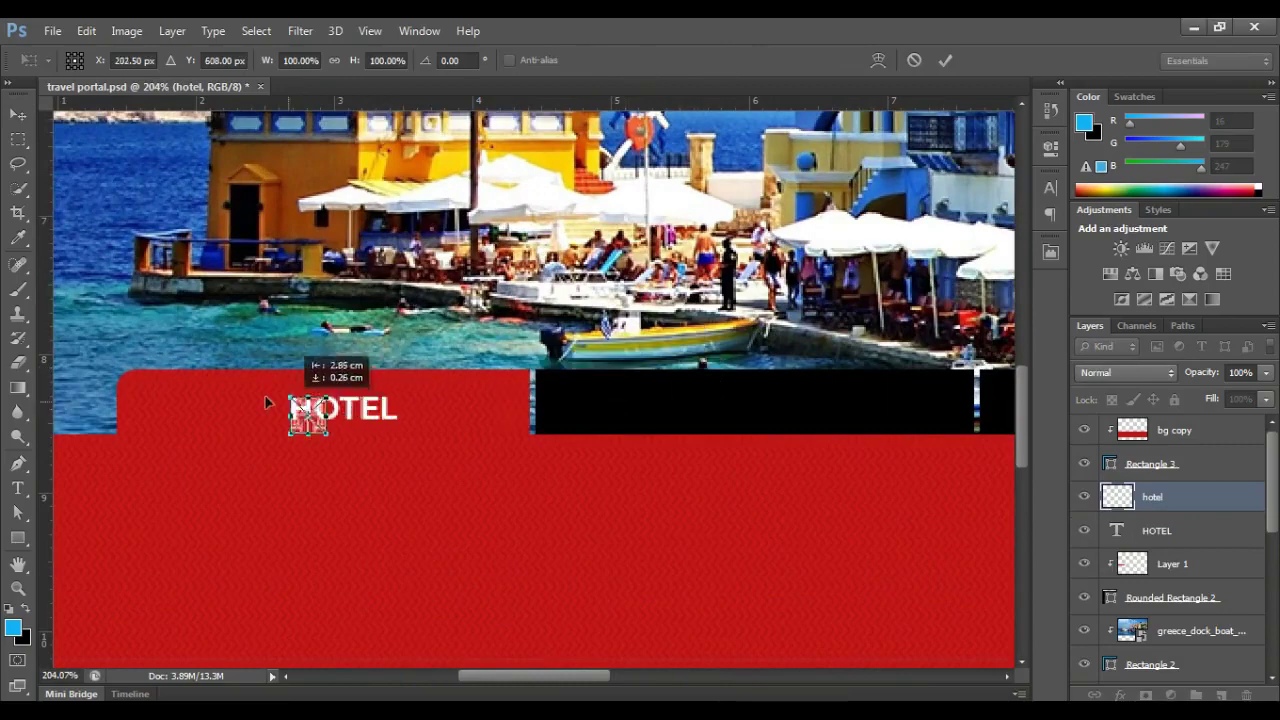
pyautogui.scroll(3, 255, 408)
pyautogui.press('Return')
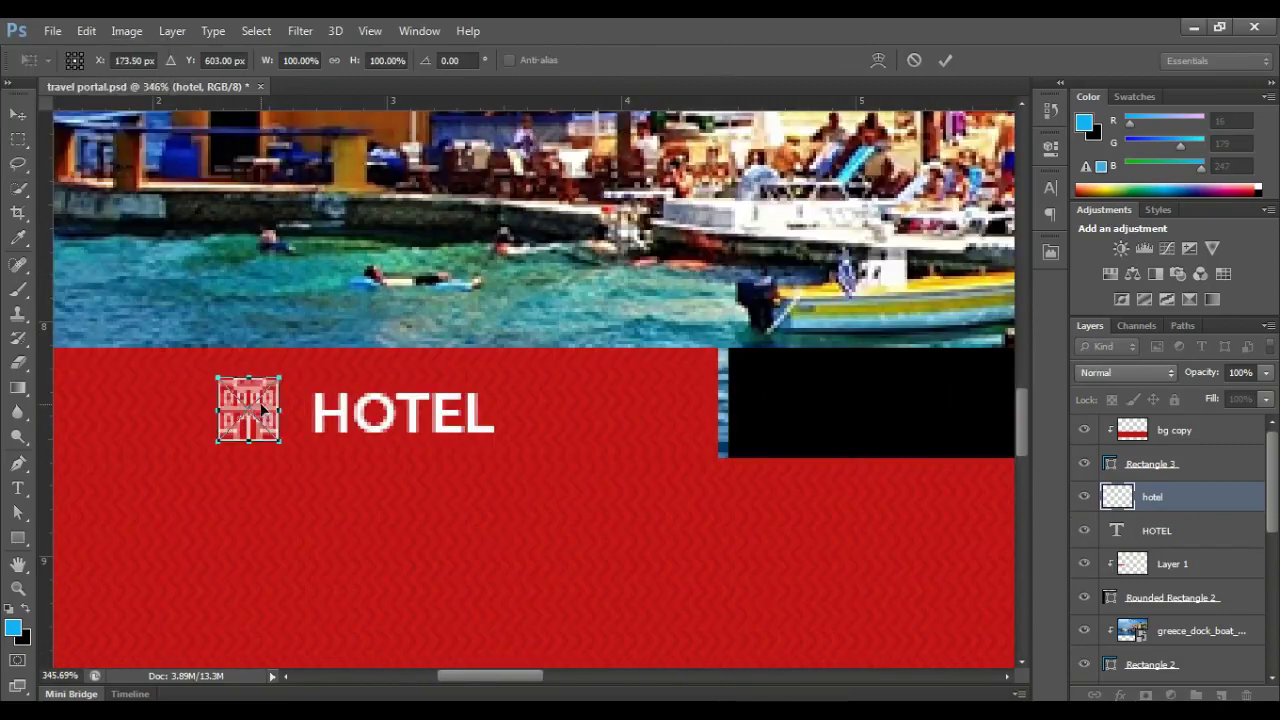
# - Move the HOTEL label and its icon together onto the first black tab
pyautogui.scroll(-5, 265, 412)
pyautogui.scroll(-2, 335, 433)
pyautogui.scroll(1, 335, 433)
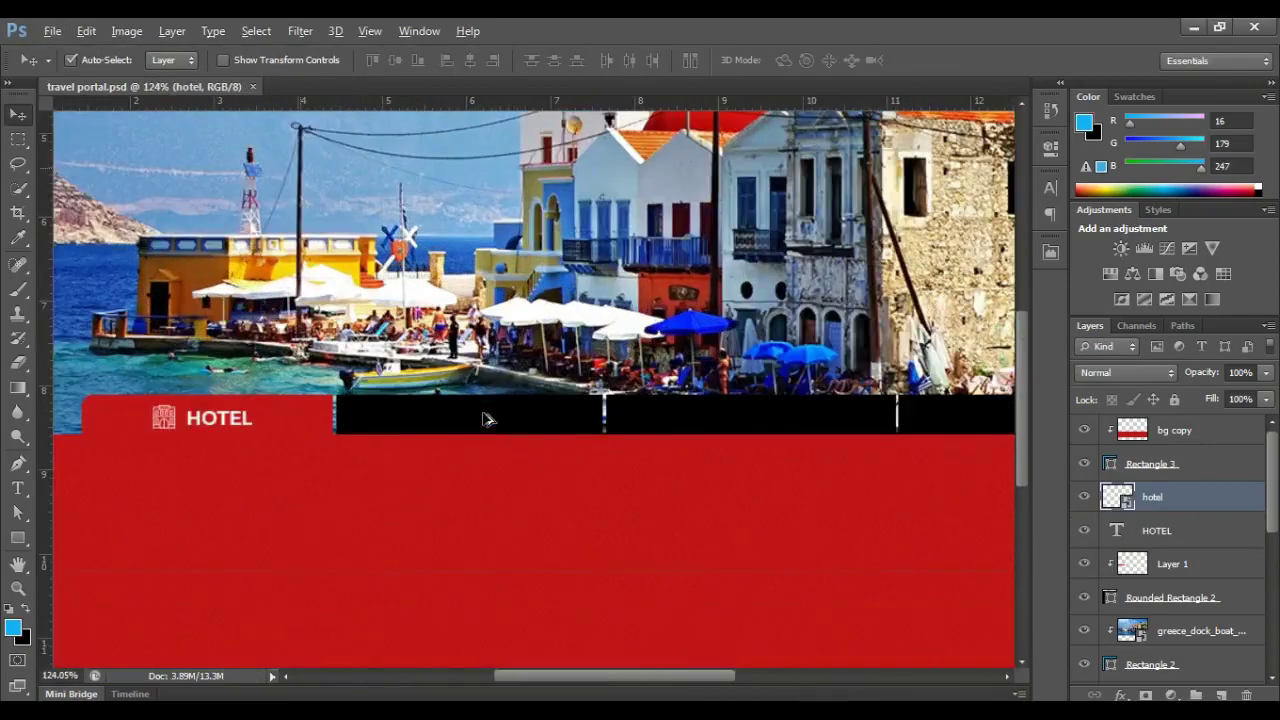
pyautogui.hotkey('alt', 'Tab')
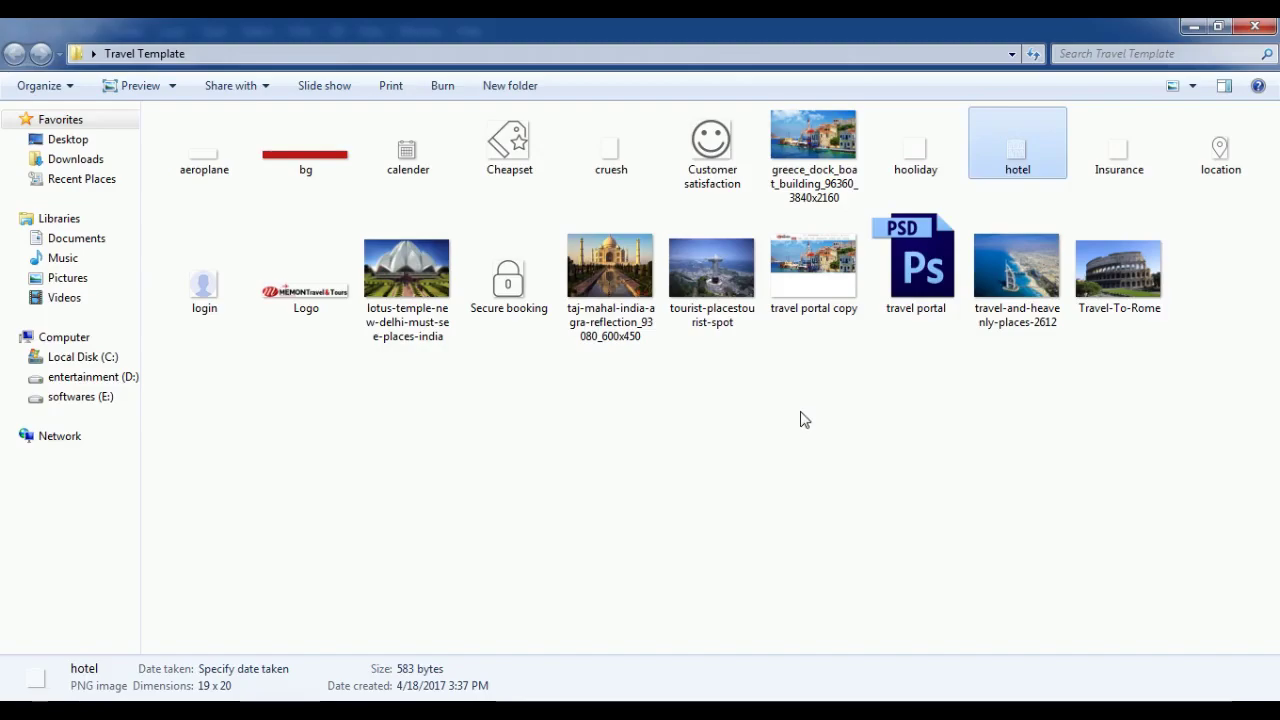
pyautogui.hotkey('alt', 'Tab')
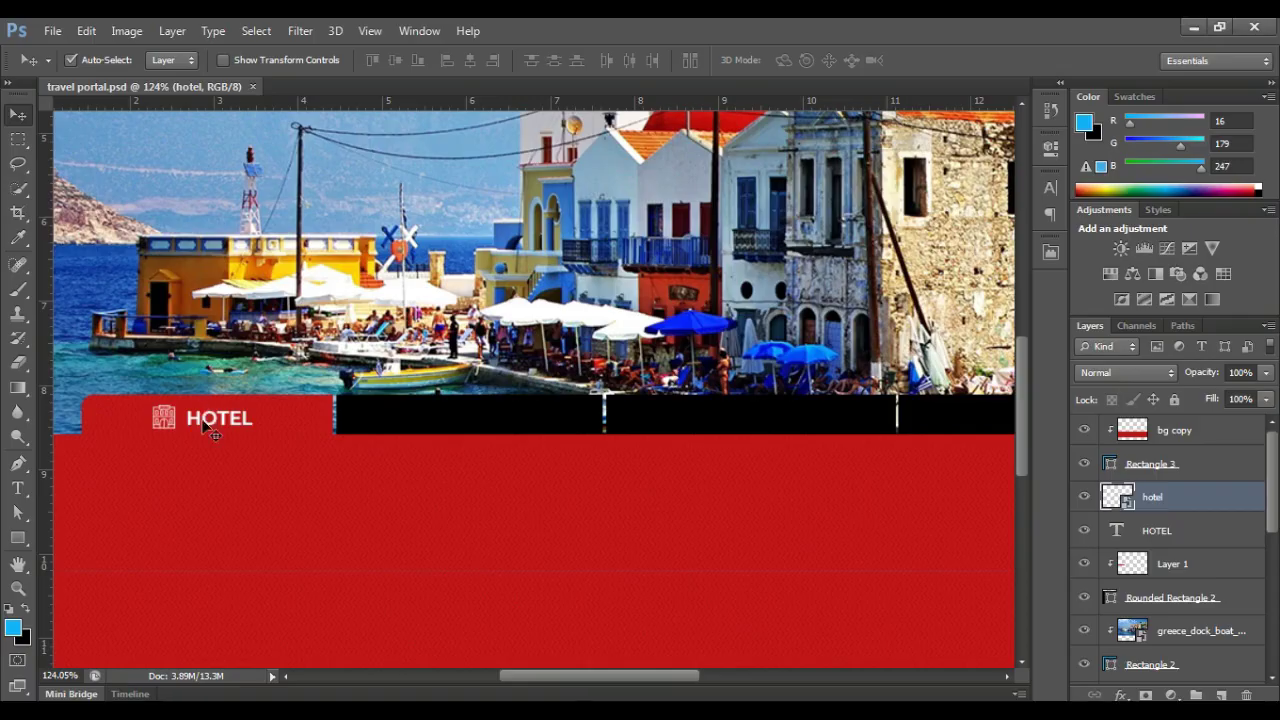
pyautogui.keyDown('shift'); pyautogui.click(183, 418); pyautogui.keyUp('shift')
pyautogui.moveTo(183, 418)
pyautogui.mouseDown()
pyautogui.moveTo(423, 411)
pyautogui.moveTo(340, 420)
pyautogui.mouseUp()
# - Copy the HOTEL label back onto the red tab and retype it as 'FLIGHT'
pyautogui.hotkey('ctrl', 'z')
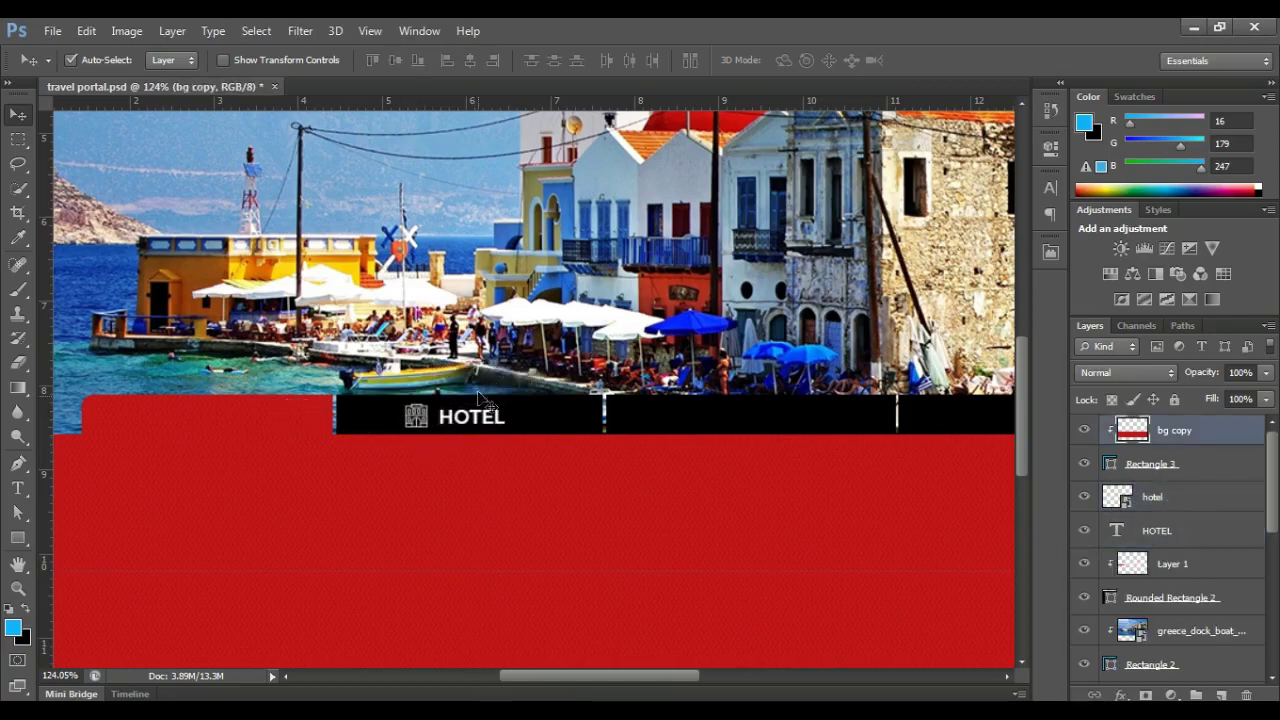
pyautogui.click(485, 425)
pyautogui.moveTo(485, 425); pyautogui.dragTo(239, 425)
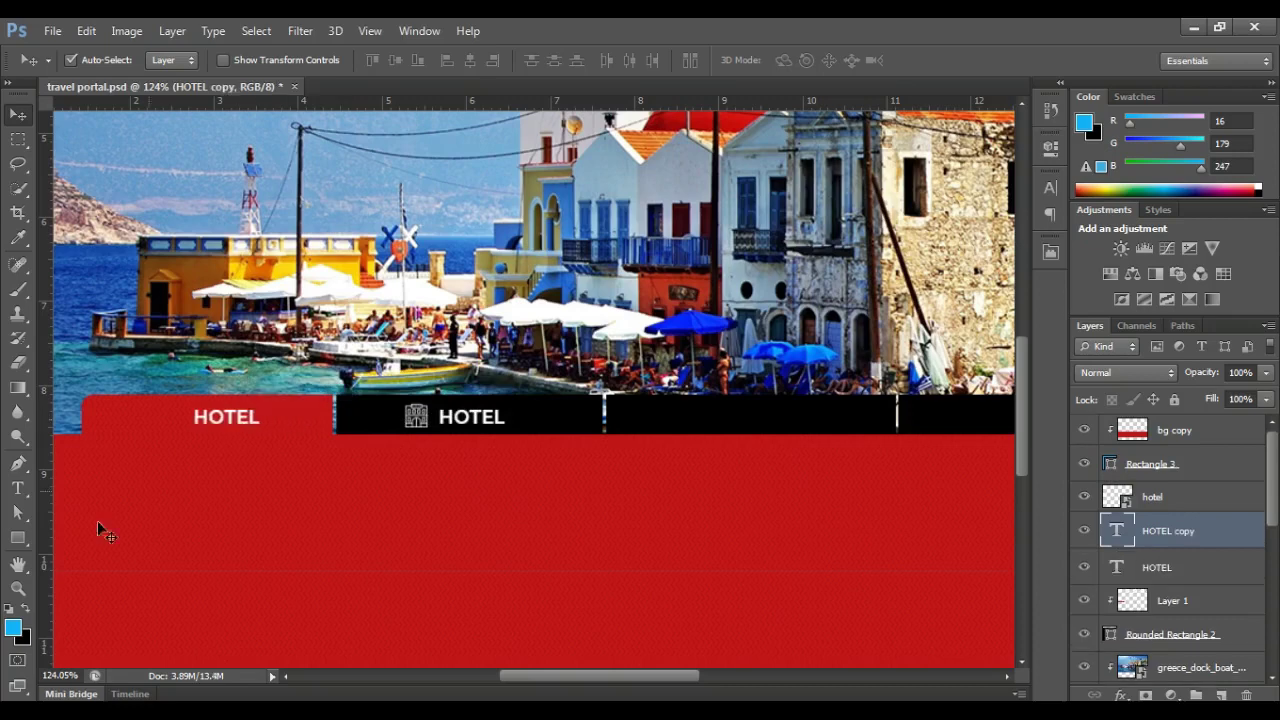
pyautogui.press('t')
pyautogui.click(230, 415)
pyautogui.doubleClick(232, 415)
pyautogui.write('FLIGHT')
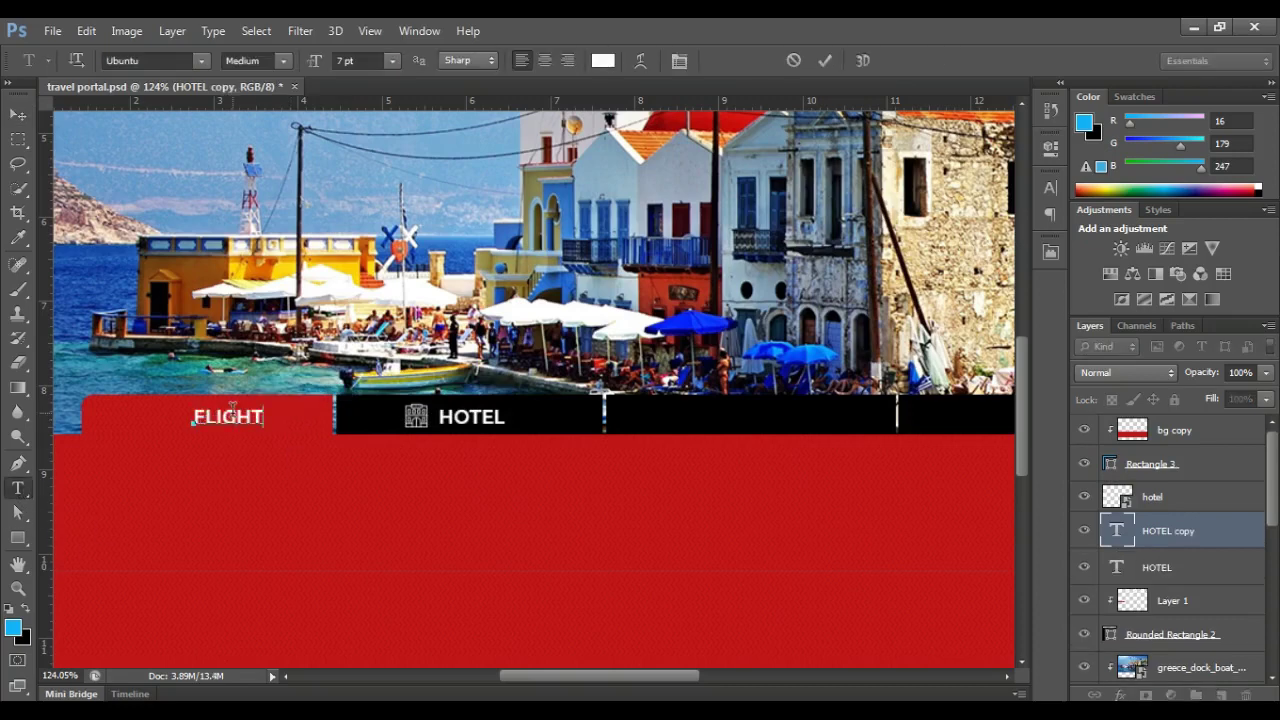
pyautogui.click(18, 114)
# - Place aeroplane.png as an icon left of the FLIGHT label
pyautogui.hotkey('alt', 'Tab')
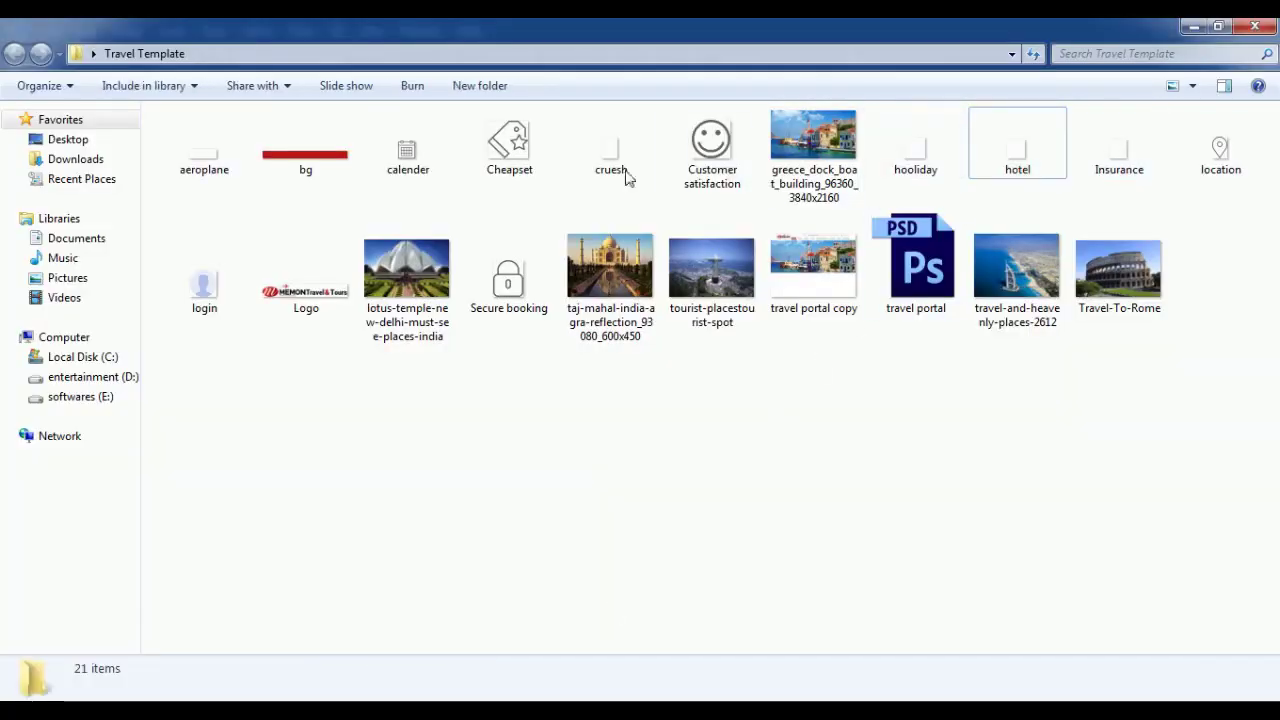
pyautogui.click(200, 152)
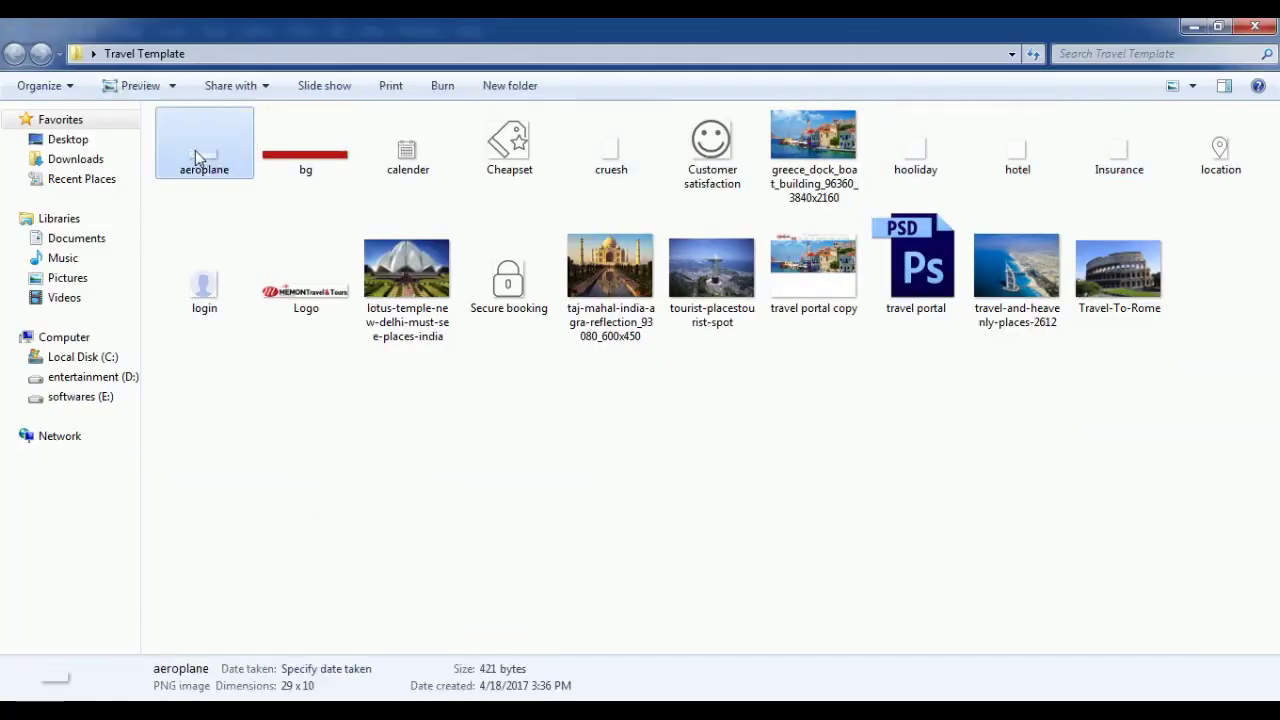
pyautogui.doubleClick(197, 158)
pyautogui.hotkey('alt', 'F4')
pyautogui.hotkey('alt', 'Tab')
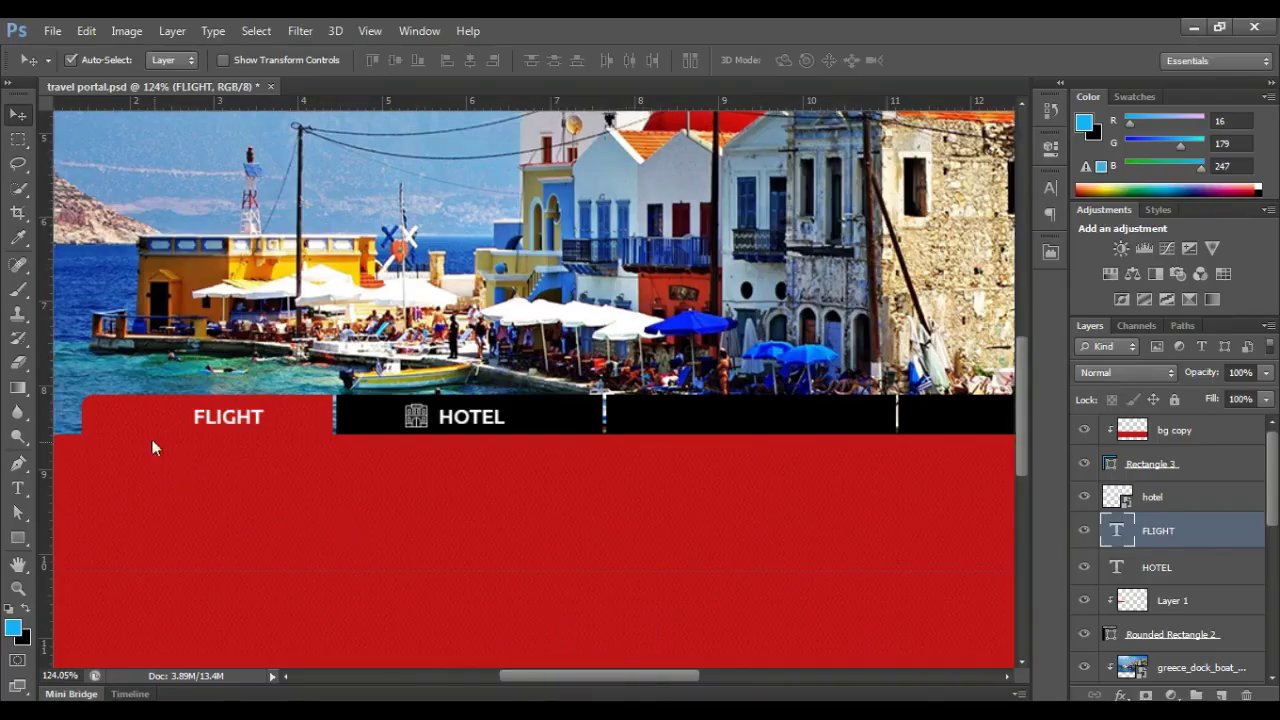
pyautogui.moveTo(540, 395); pyautogui.dragTo(173, 420)
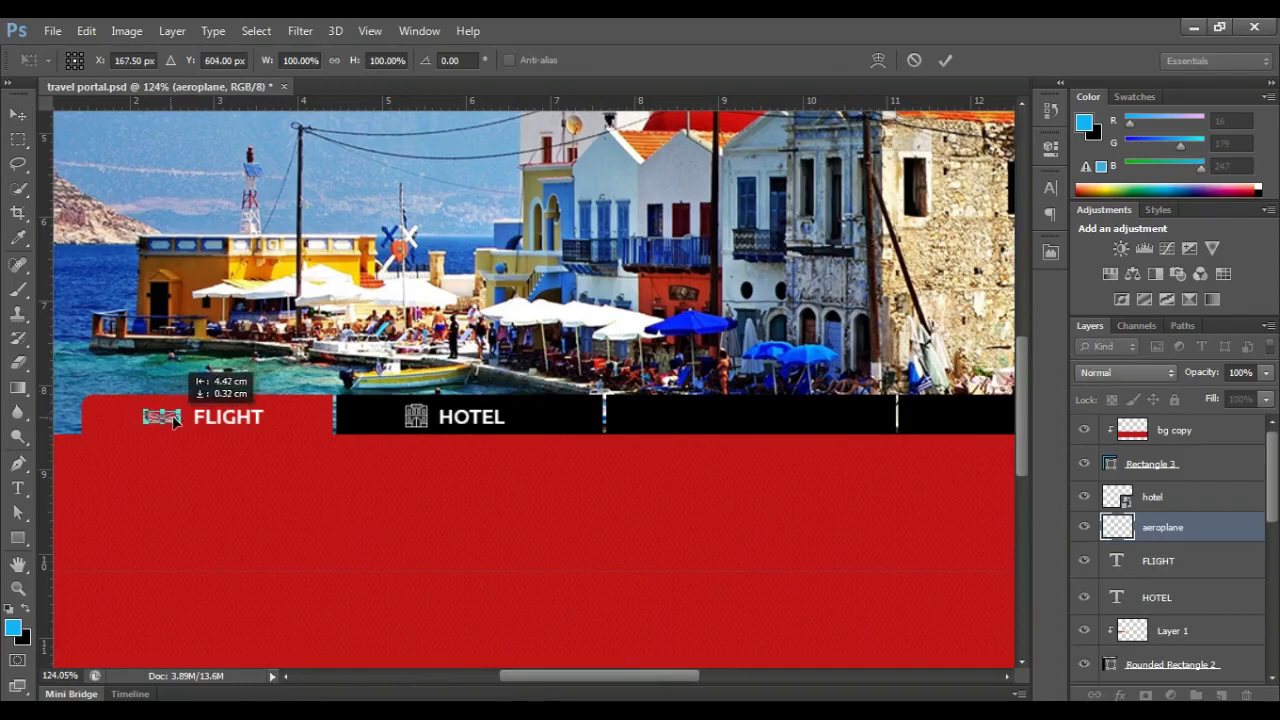
pyautogui.press('Return')
pyautogui.scroll(1, 200, 430)
# - Nudge FLIGHT into position and Alt-drag a copy onto the next black tab for editing
pyautogui.click(213, 447)
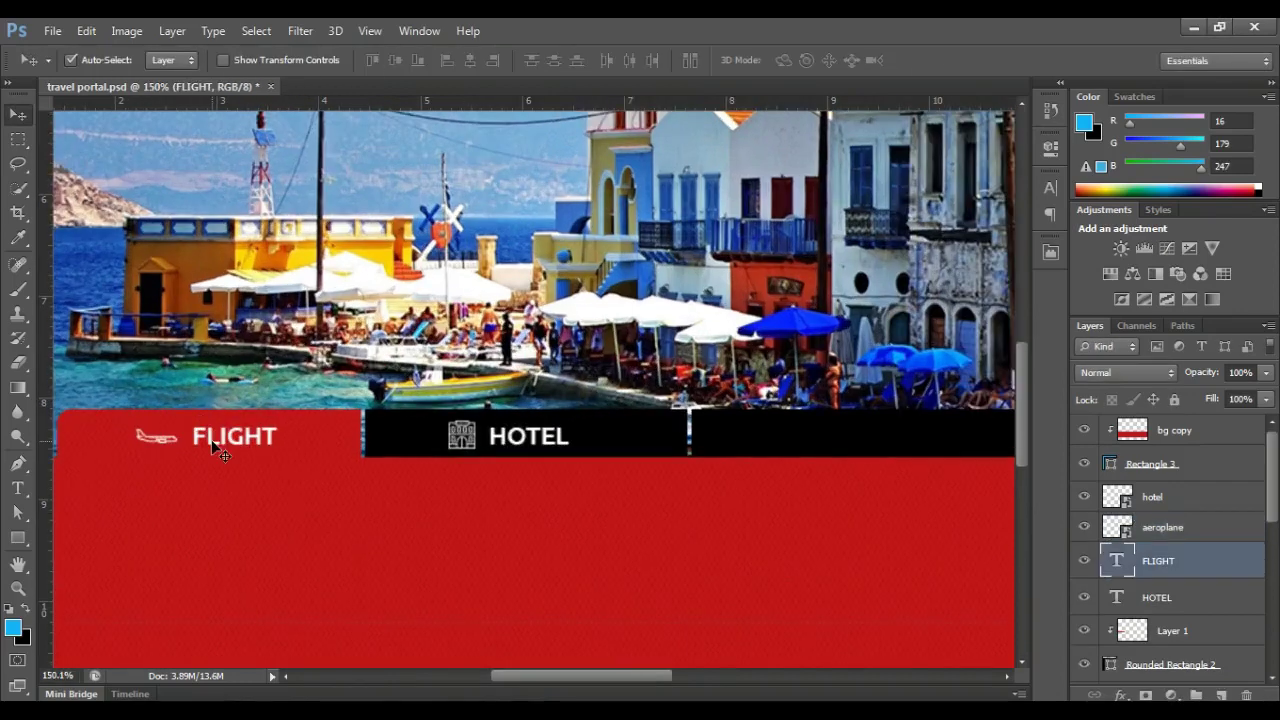
pyautogui.moveTo(222, 455)
pyautogui.mouseDown()
pyautogui.moveTo(209, 449)
pyautogui.moveTo(212, 470)
pyautogui.mouseUp()
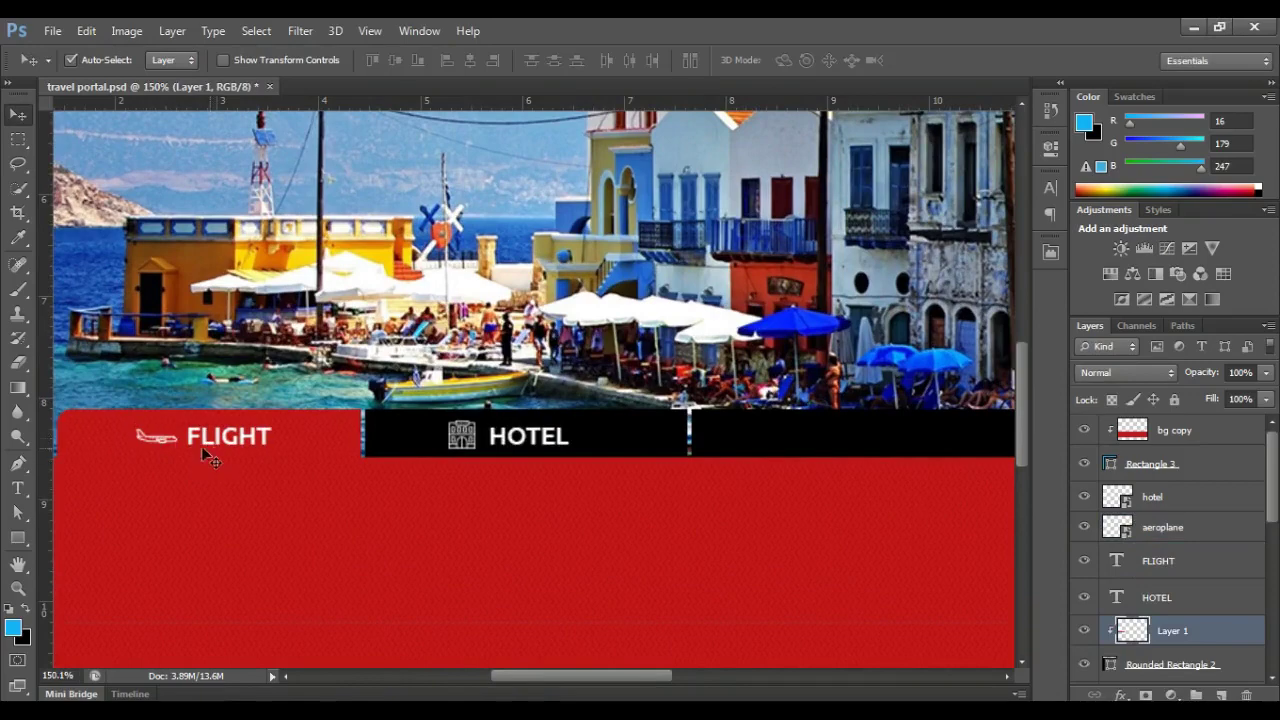
pyautogui.click(250, 447)
pyautogui.scroll(-2, 250, 440)
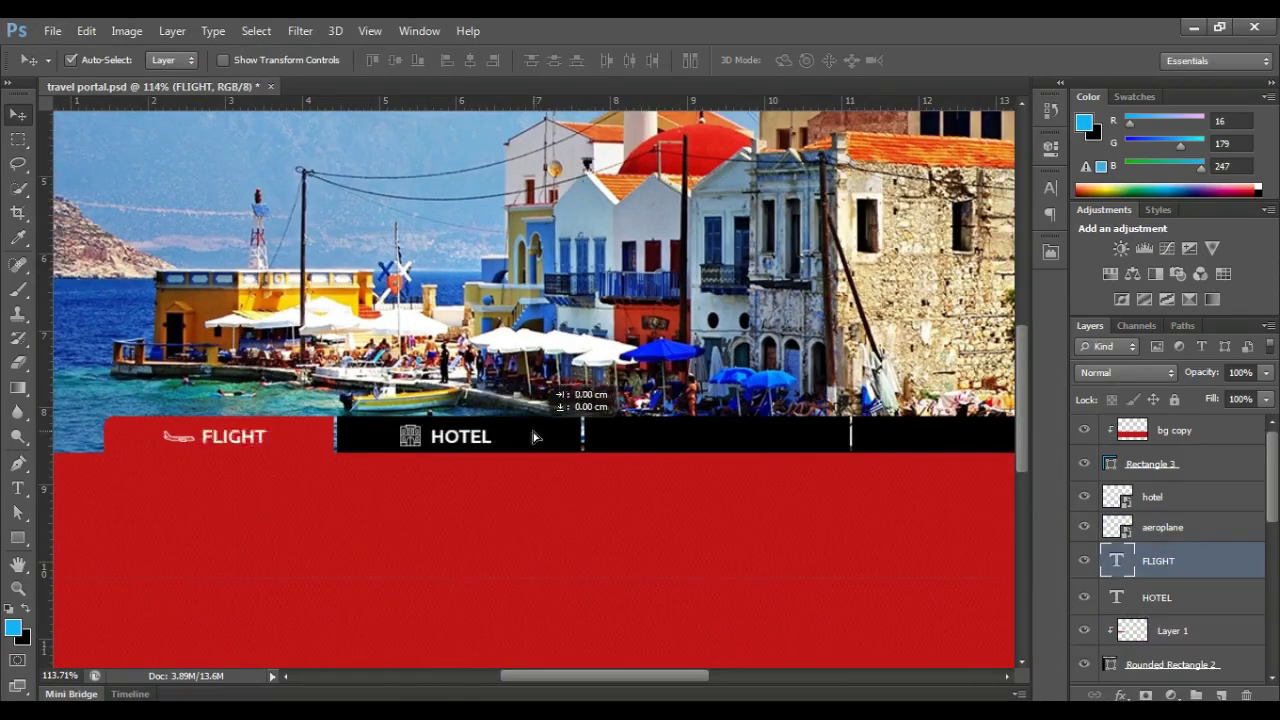
pyautogui.moveTo(254, 437); pyautogui.dragTo(755, 438)
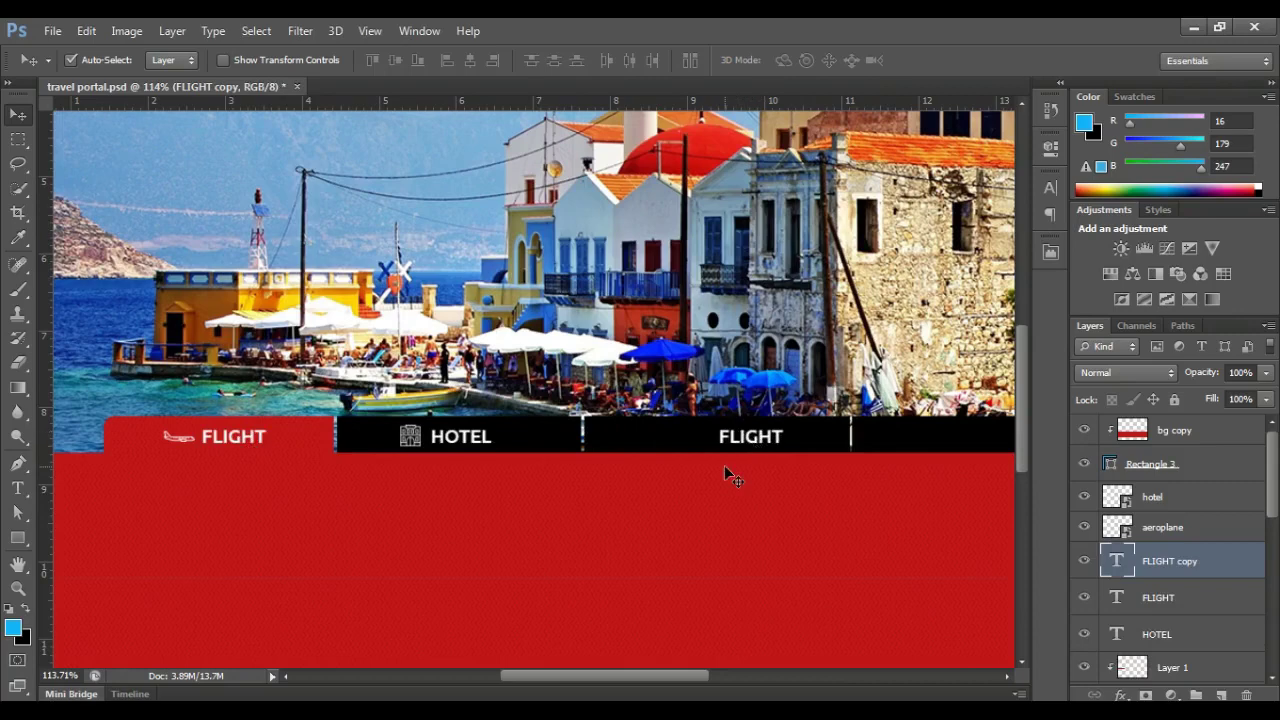
pyautogui.click(18, 487)
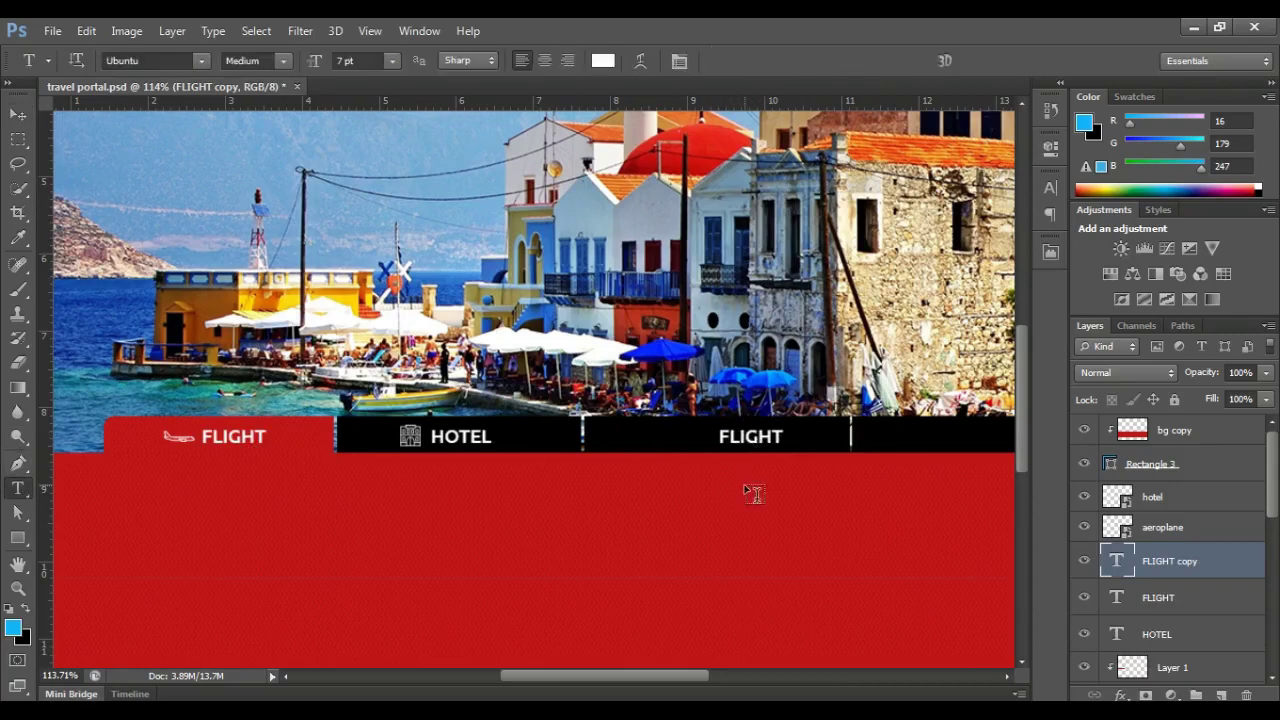
pyautogui.click(743, 436)
pyautogui.write('CRUISE')
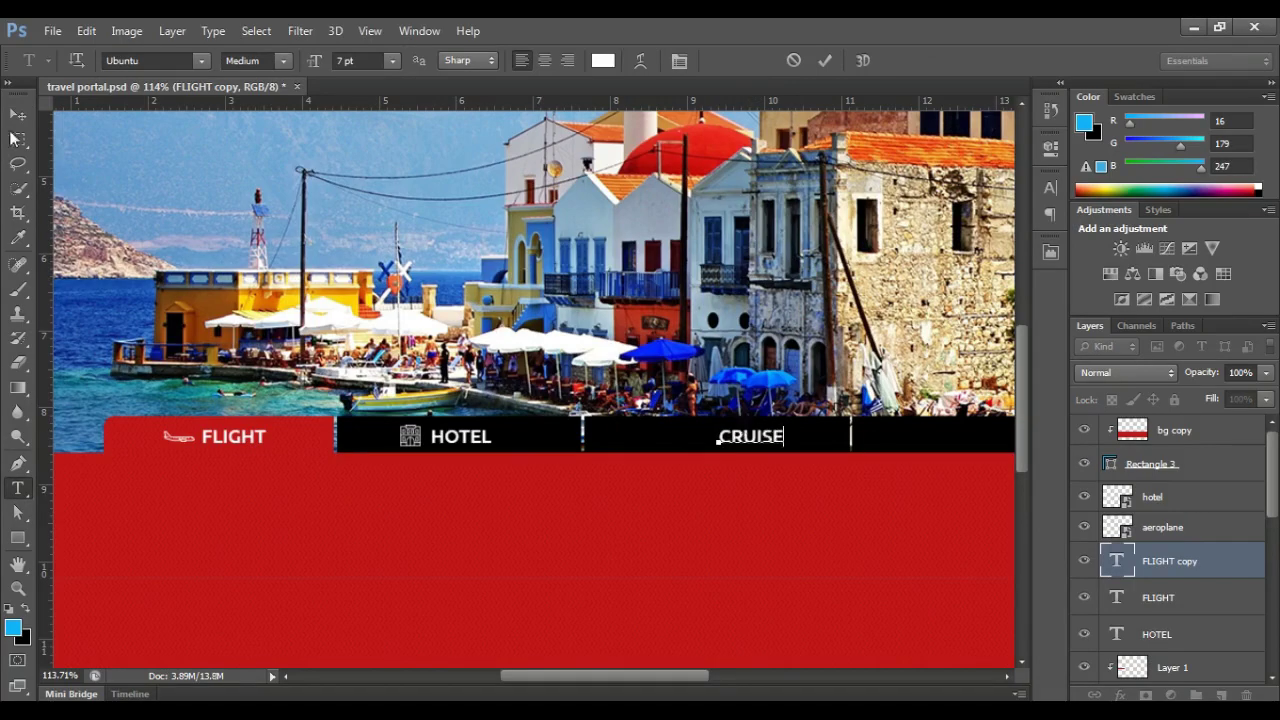
# - Finish the CRUISE label and place the ship icon beside it
pyautogui.click(17, 113)
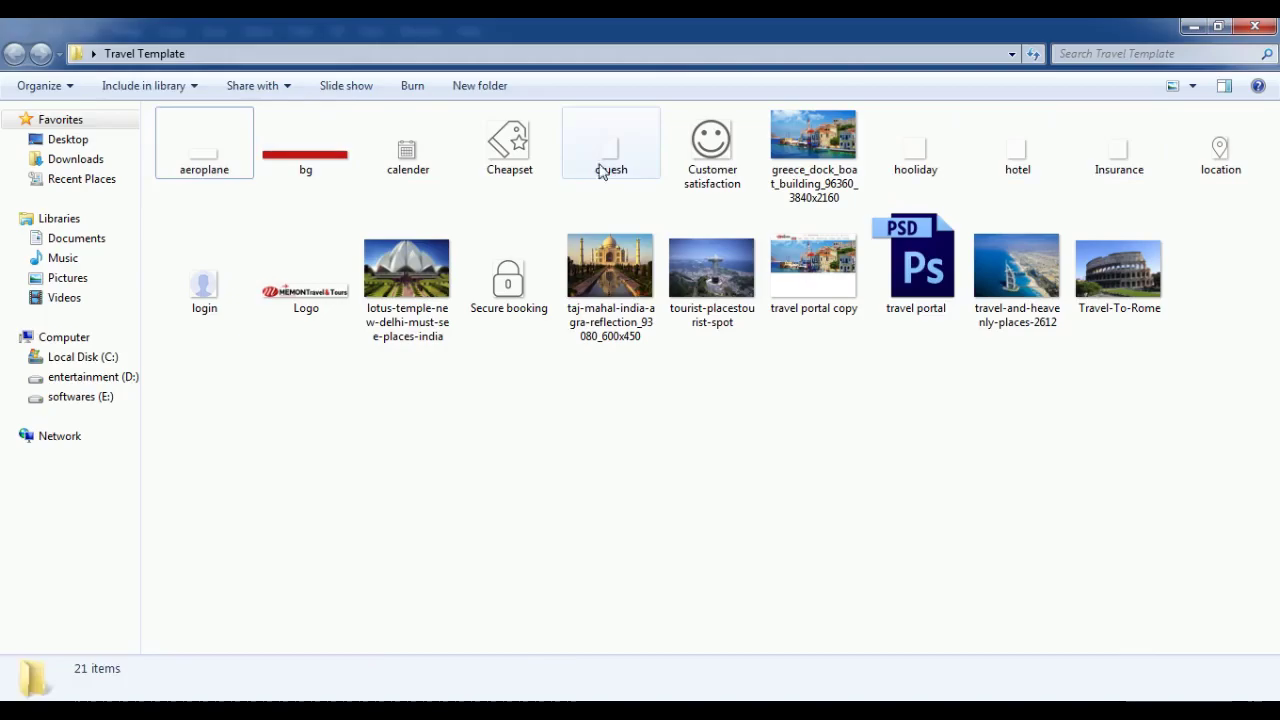
pyautogui.moveTo(611, 148)
pyautogui.mouseDown()
pyautogui.moveTo(478, 572)
pyautogui.moveTo(529, 480)
pyautogui.mouseUp()
pyautogui.scroll(2, 484, 388)
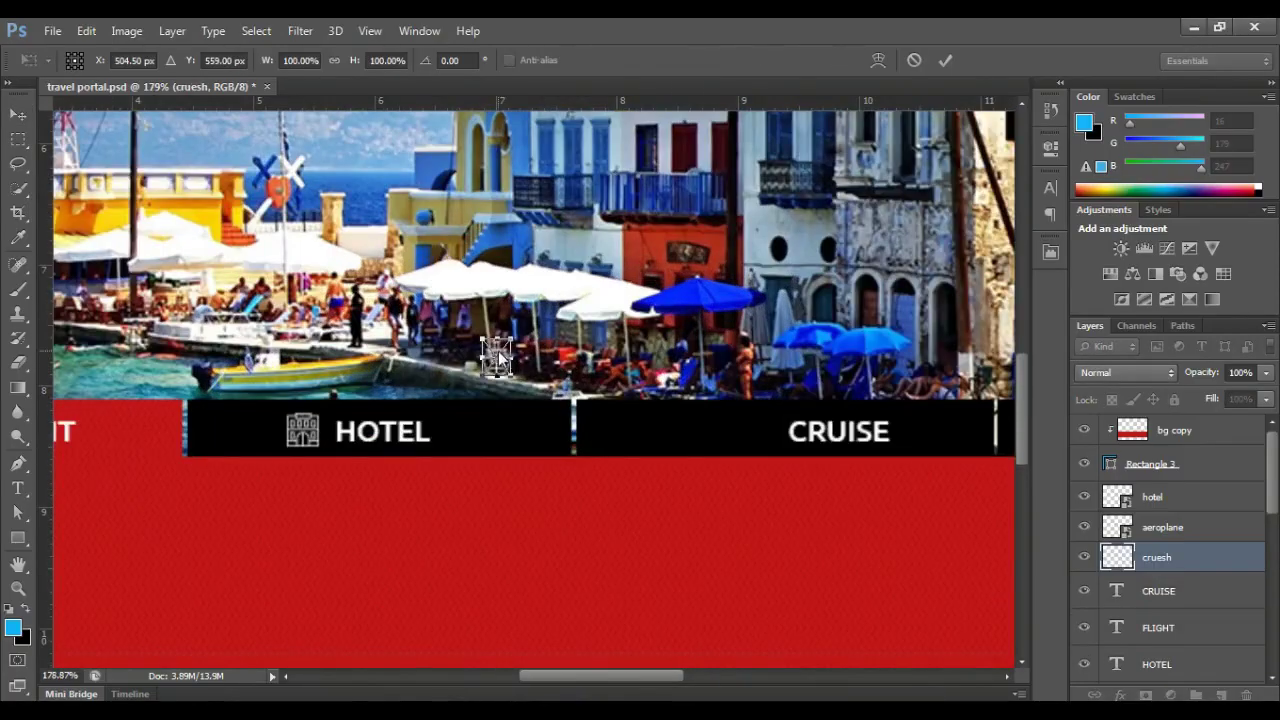
pyautogui.moveTo(497, 355); pyautogui.dragTo(712, 430)
pyautogui.press('Return')
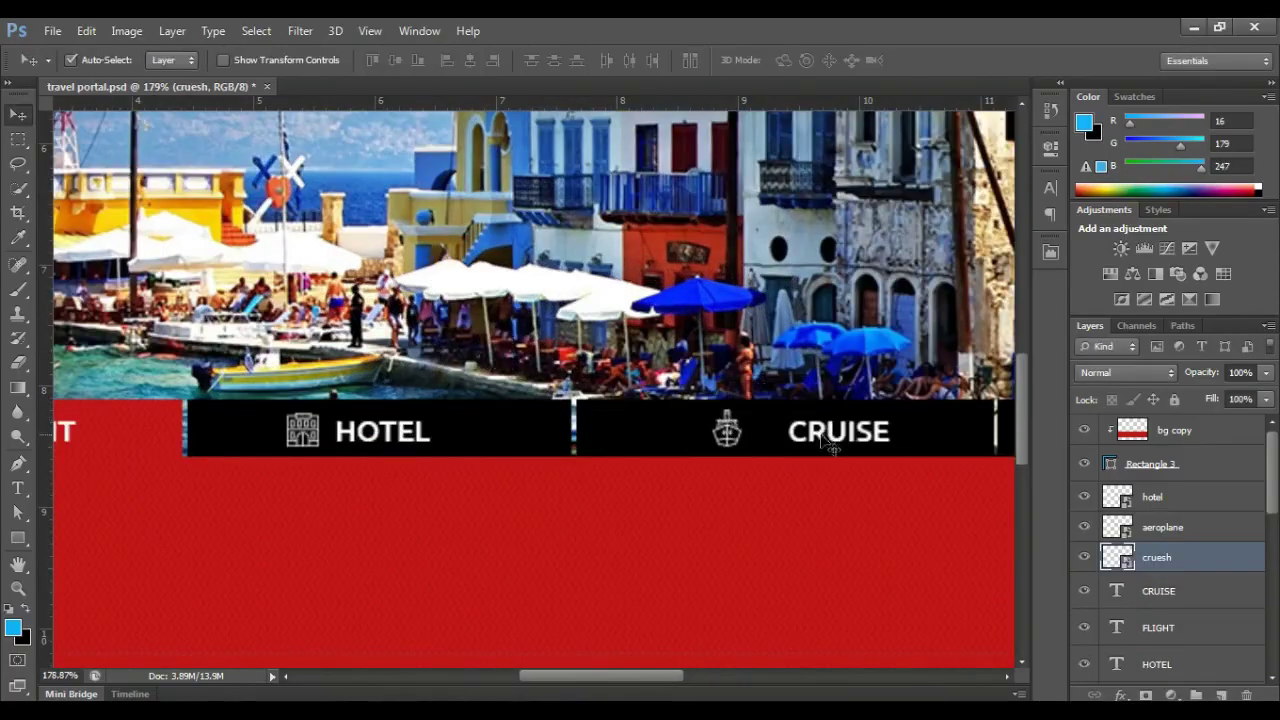
pyautogui.moveTo(826, 443); pyautogui.dragTo(800, 440)
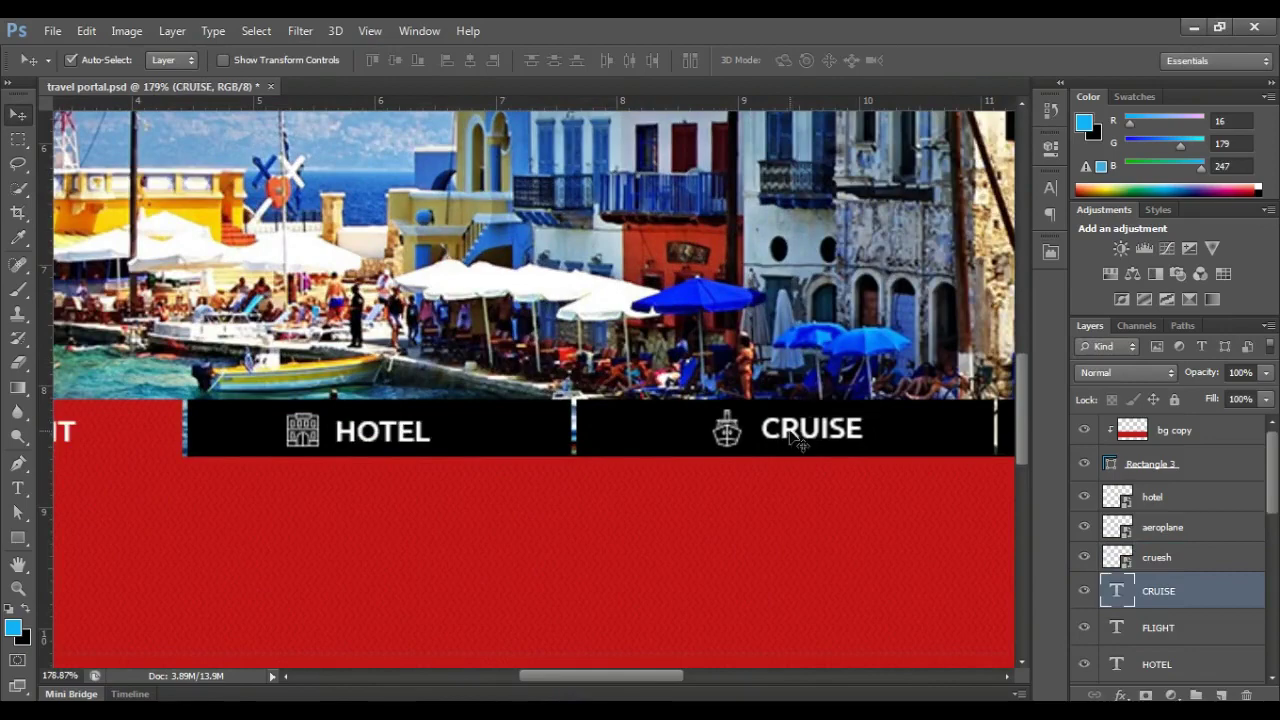
pyautogui.scroll(-1, 800, 443)
pyautogui.scroll(2, 560, 443)
pyautogui.scroll(1, 540, 443)
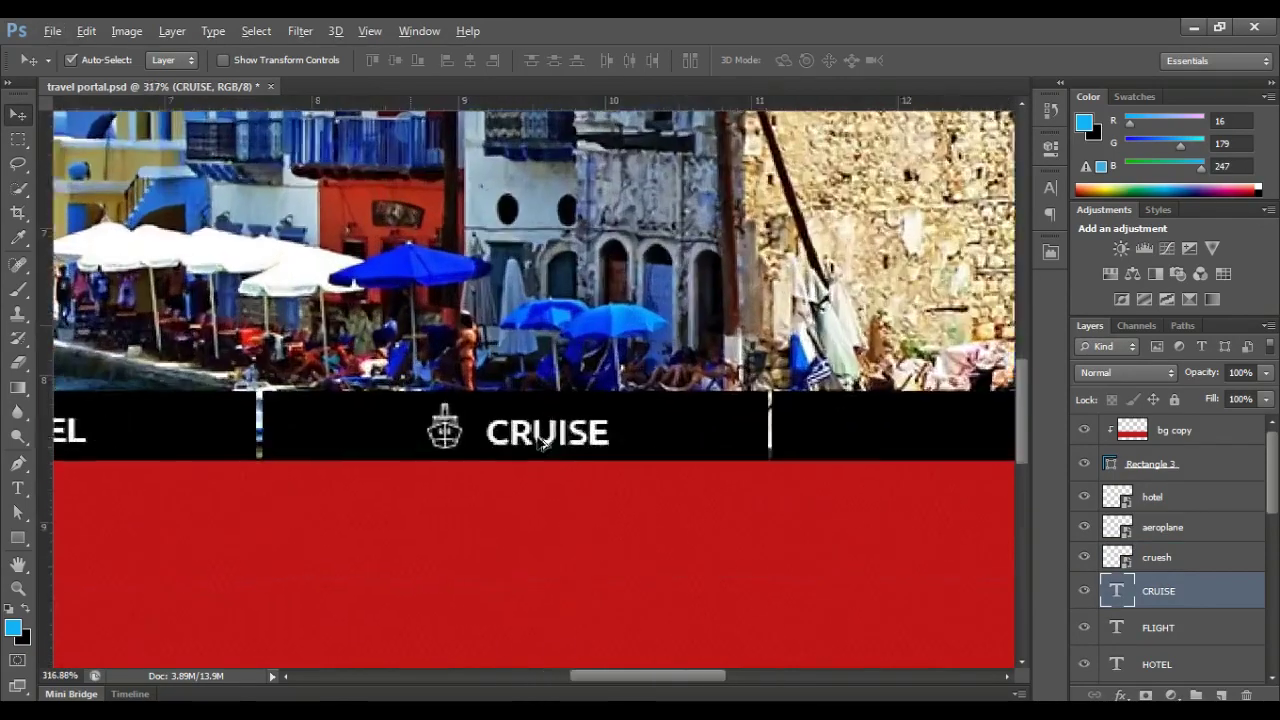
pyautogui.moveTo(444, 432); pyautogui.dragTo(405, 432)
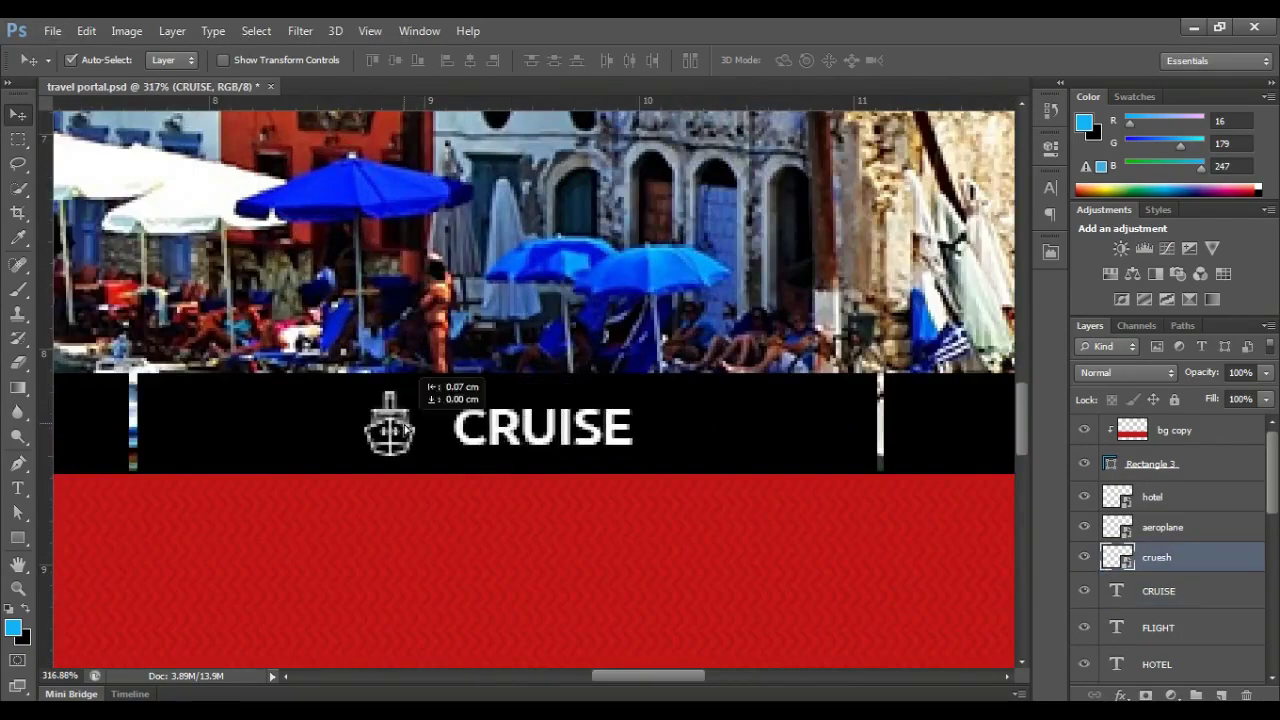
# - Copy the CRUISE label onto the remaining tabs and retype them 'HOLIDAY' and 'INSURACE'
pyautogui.click(502, 443)
pyautogui.scroll(-4, 505, 445)
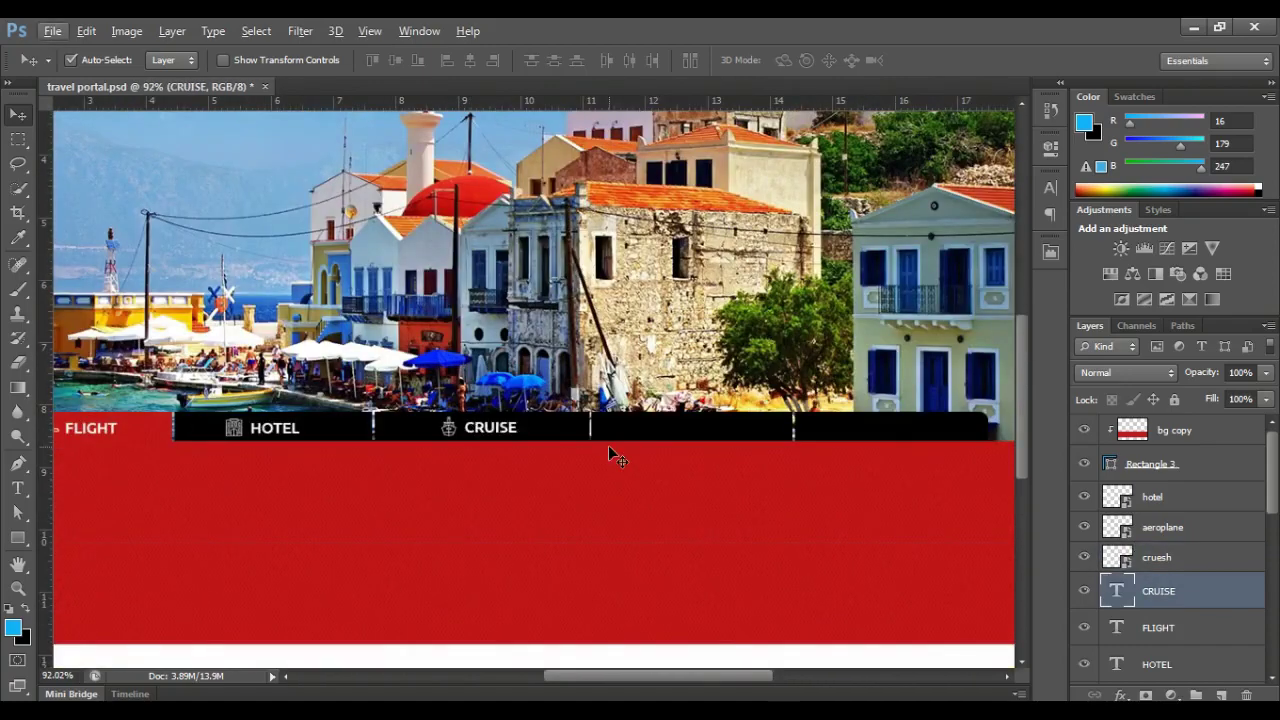
pyautogui.moveTo(497, 437); pyautogui.dragTo(894, 430)
pyautogui.press('Return')
pyautogui.press('t')
pyautogui.click(711, 447)
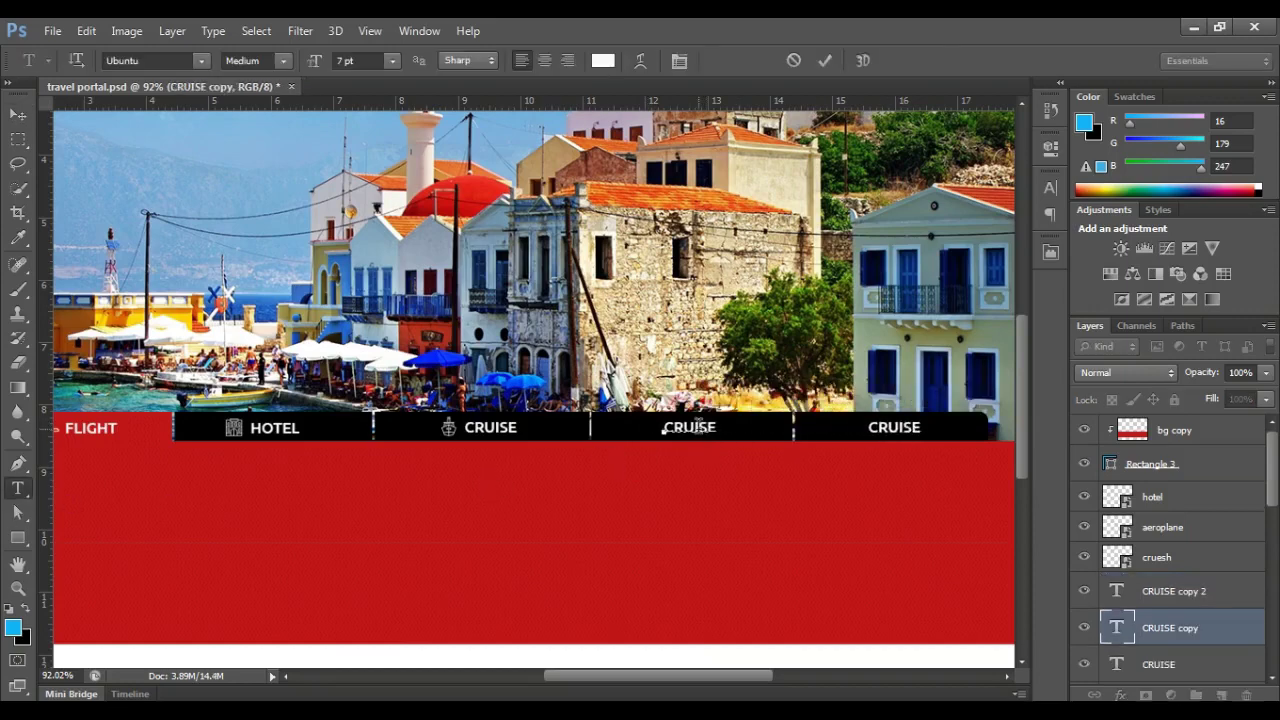
pyautogui.doubleClick(703, 436)
pyautogui.write('HOLIDAY')
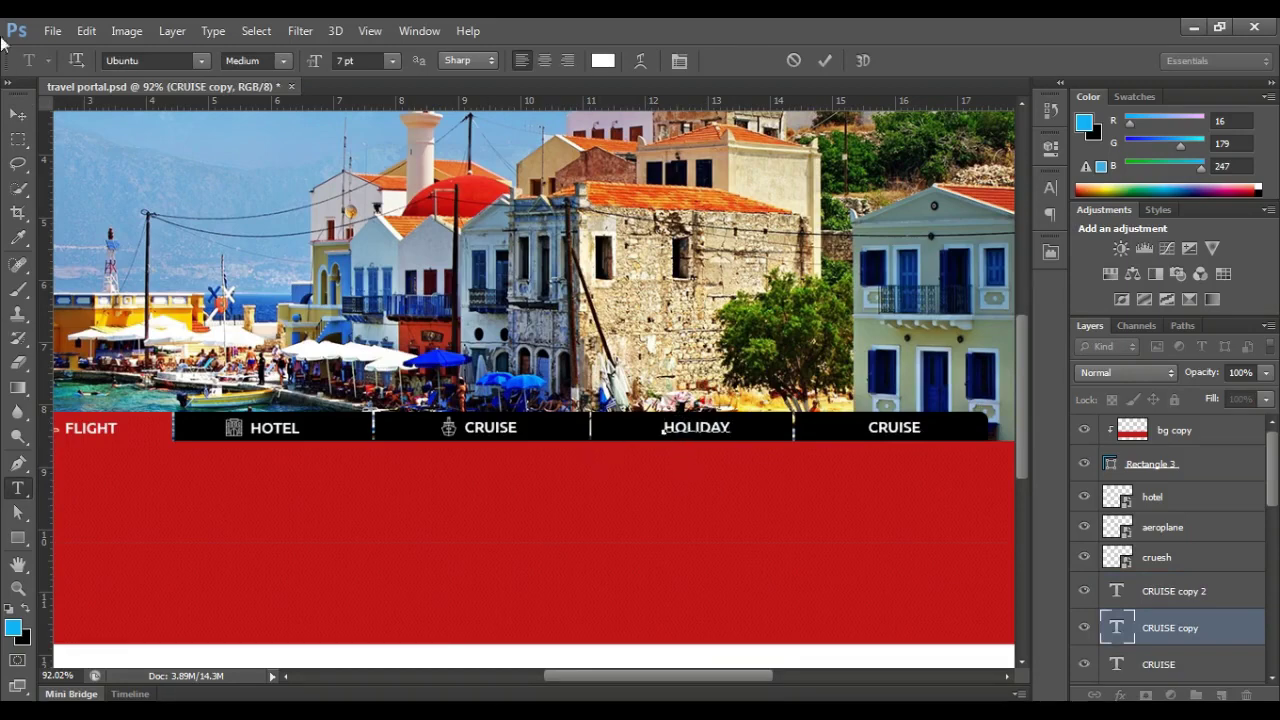
pyautogui.click(18, 113)
pyautogui.click(892, 435)
pyautogui.press('t')
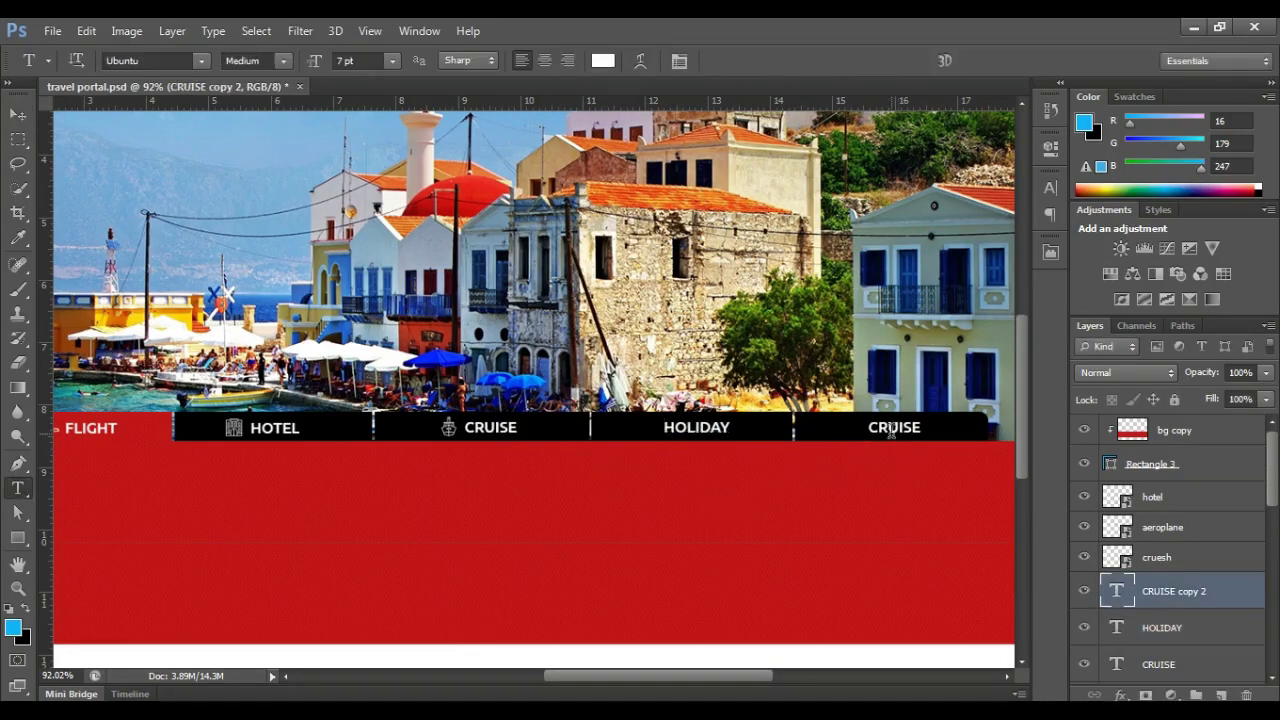
pyautogui.doubleClick(891, 430)
pyautogui.write('INSURACE')
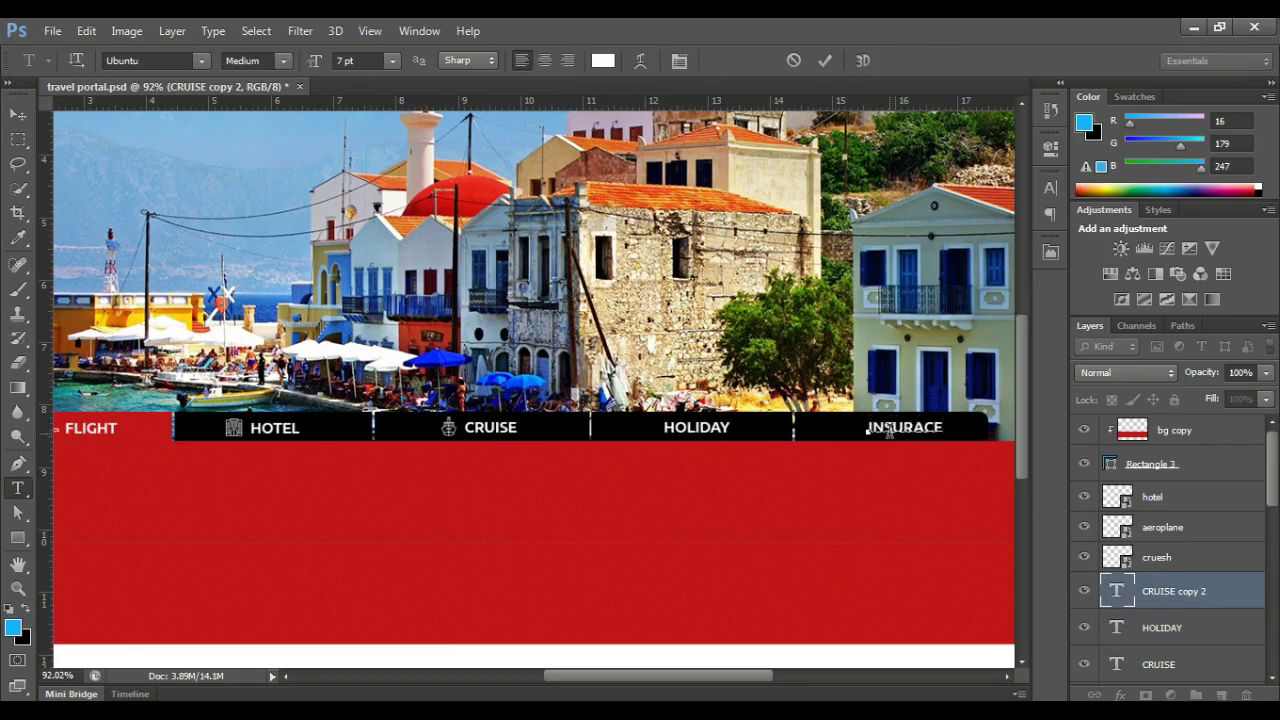
pyautogui.click(18, 113)
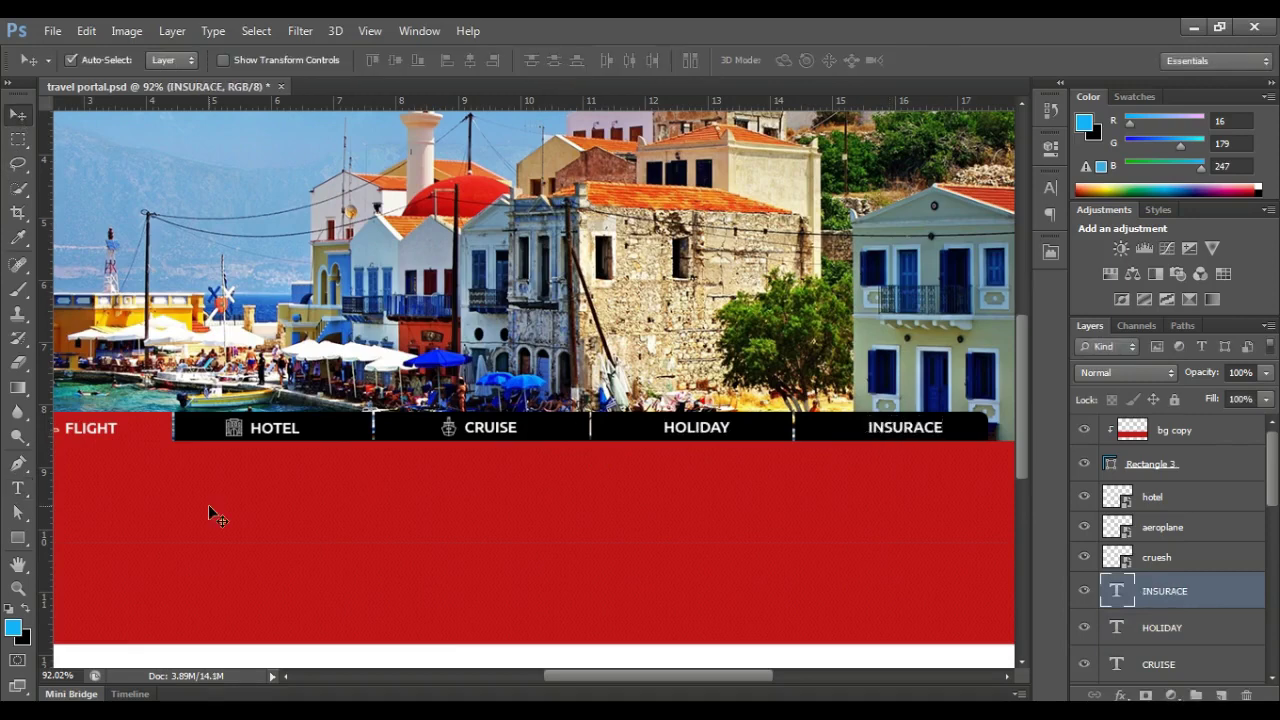
# - Drag the hooliday and Insurance icon files from Explorer into the mockup
pyautogui.click(1193, 28)
pyautogui.click(916, 145)
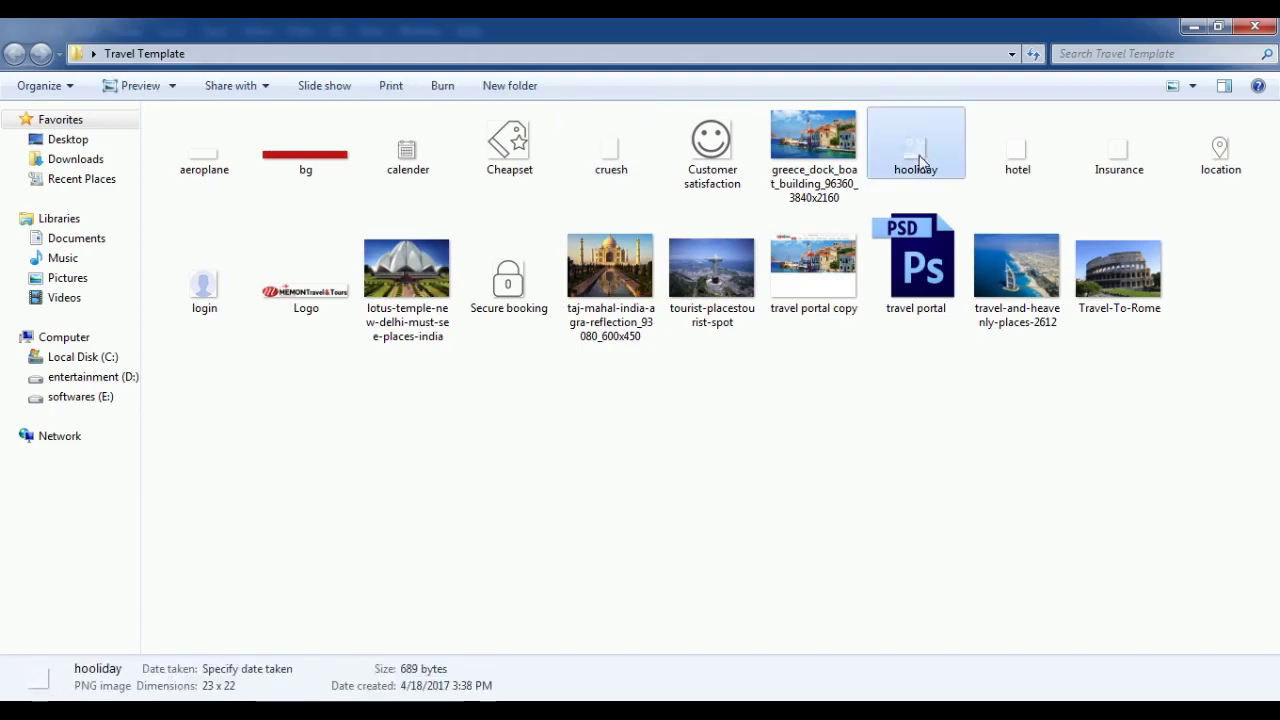
pyautogui.keyDown('ctrl'); pyautogui.click(1118, 145); pyautogui.keyUp('ctrl')
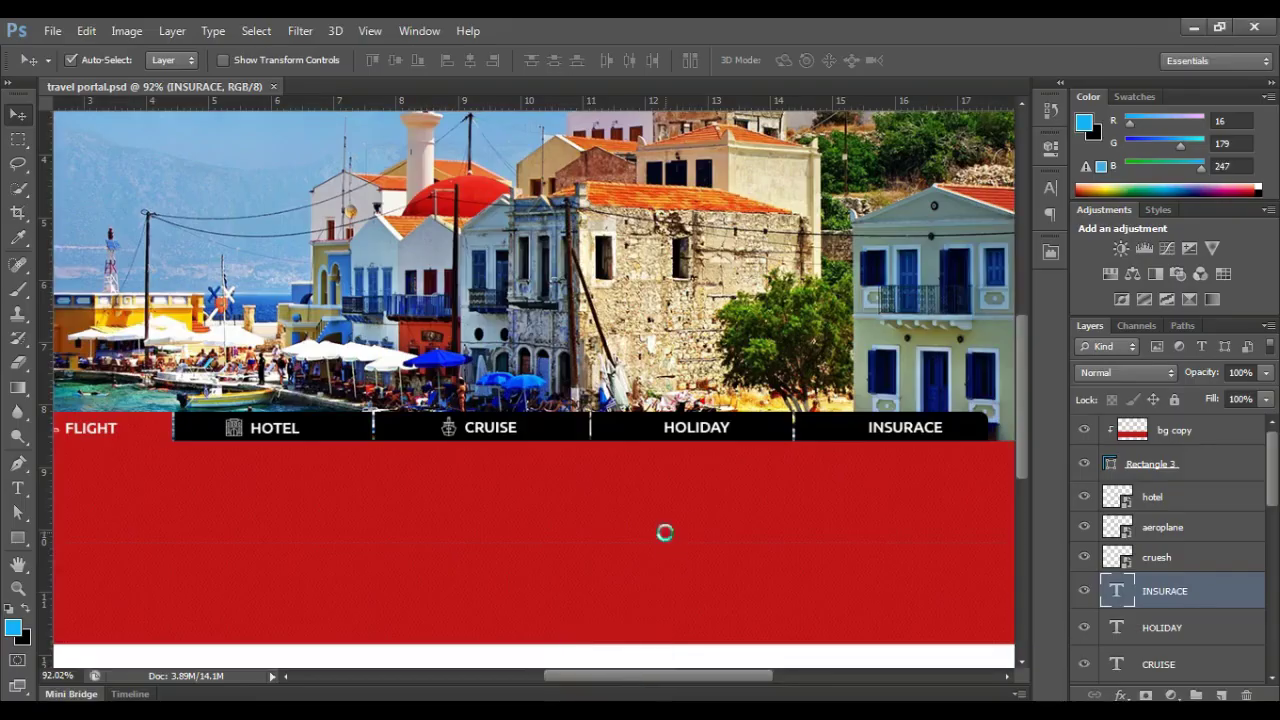
pyautogui.moveTo(933, 163); pyautogui.dragTo(680, 494)
pyautogui.scroll(2, 680, 494)
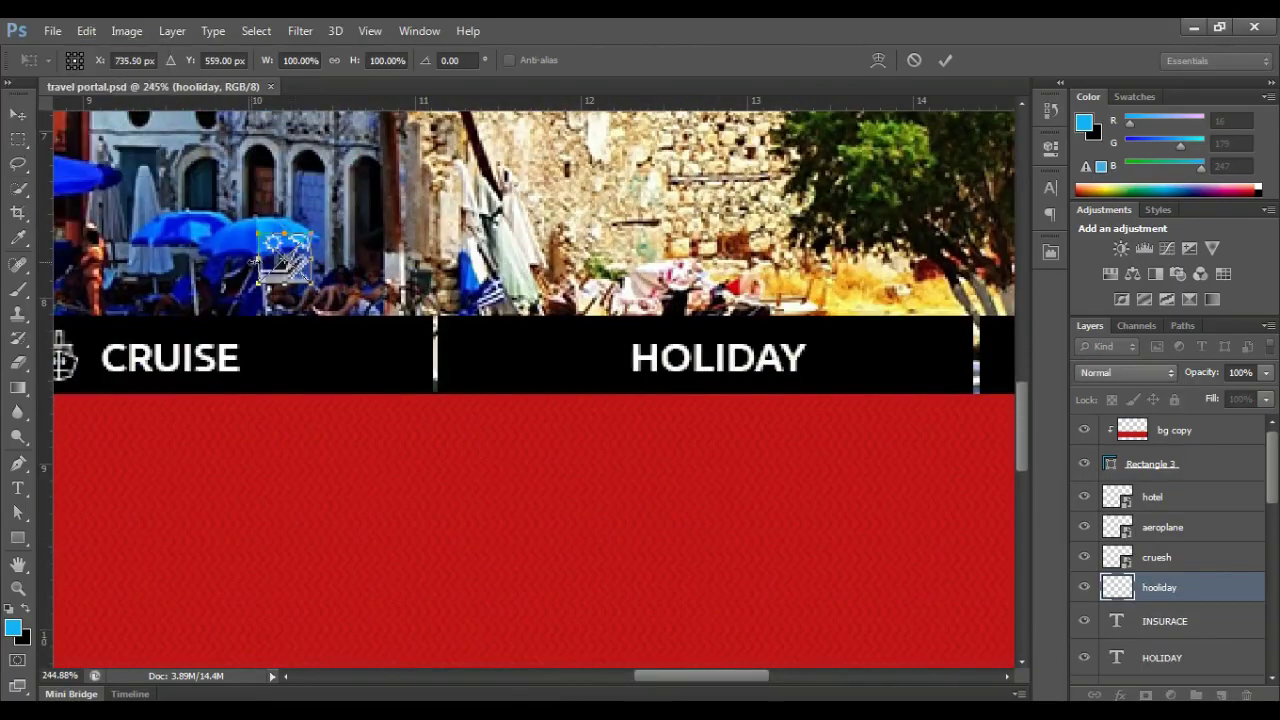
# - Position the holiday and shield icons beside the HOLIDAY and INSURACE labels
pyautogui.press('Return')
pyautogui.press('Return')
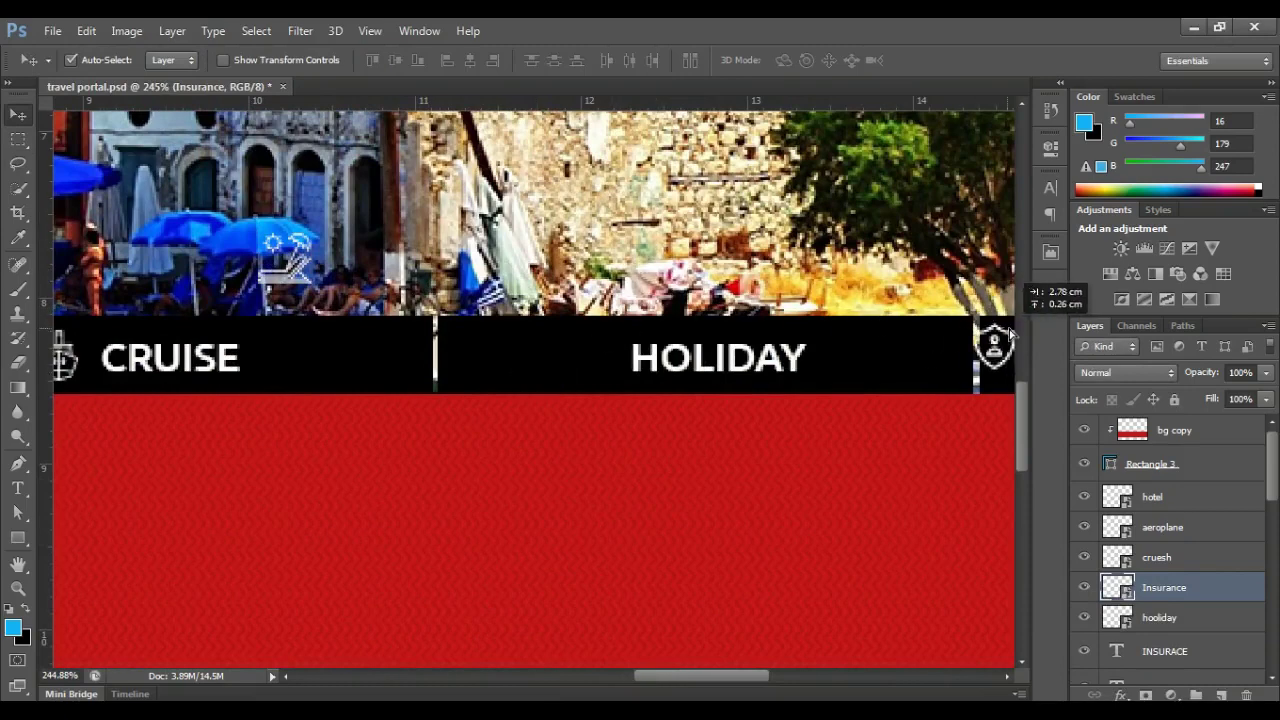
pyautogui.moveTo(540, 385); pyautogui.dragTo(1005, 347)
pyautogui.click(270, 268)
pyautogui.moveTo(270, 268); pyautogui.dragTo(558, 366)
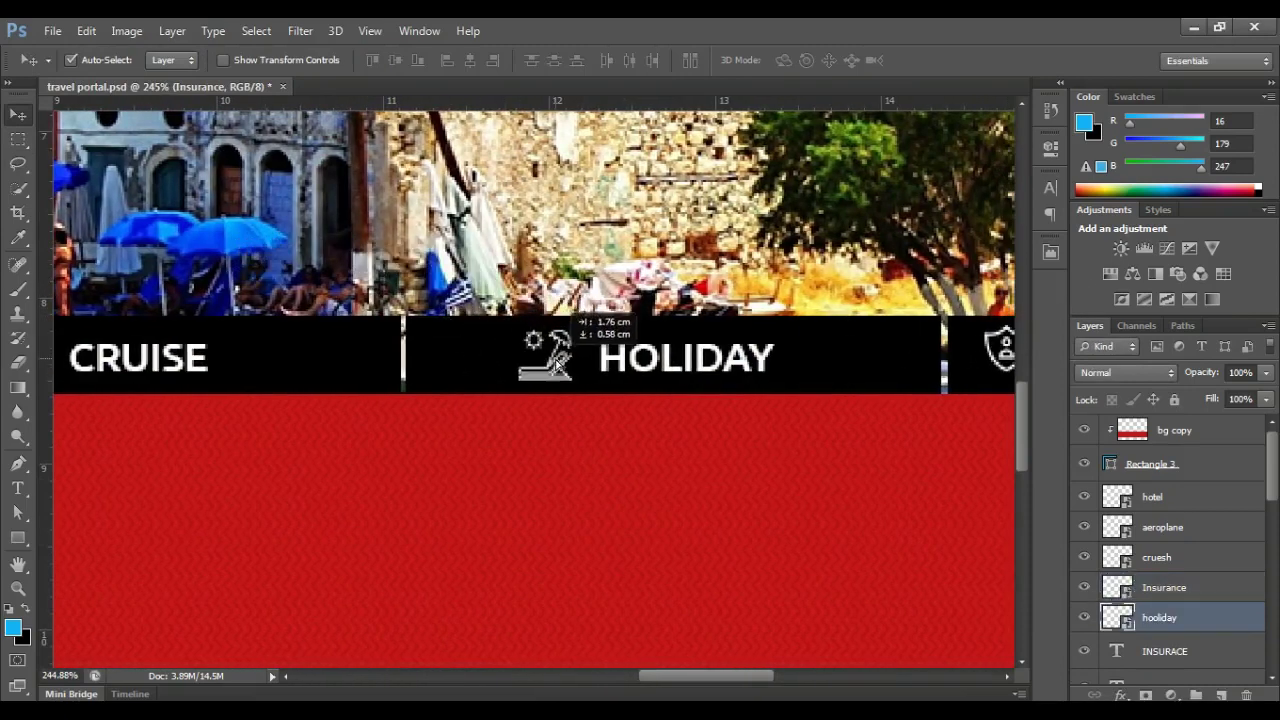
pyautogui.moveTo(668, 371); pyautogui.dragTo(795, 390)
pyautogui.hscroll(5, 690, 372)
pyautogui.hscroll(4, 820, 371)
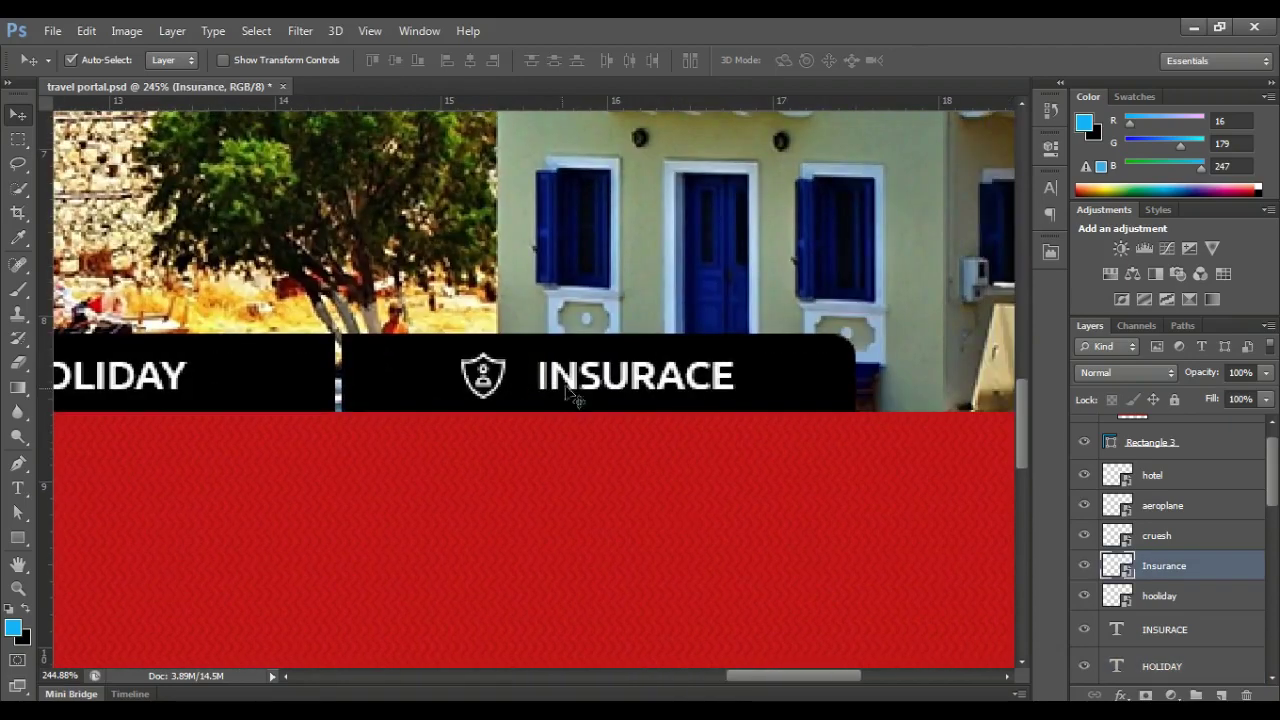
pyautogui.moveTo(550, 393)
pyautogui.mouseDown()
pyautogui.moveTo(563, 393)
pyautogui.moveTo(510, 393)
pyautogui.mouseUp()
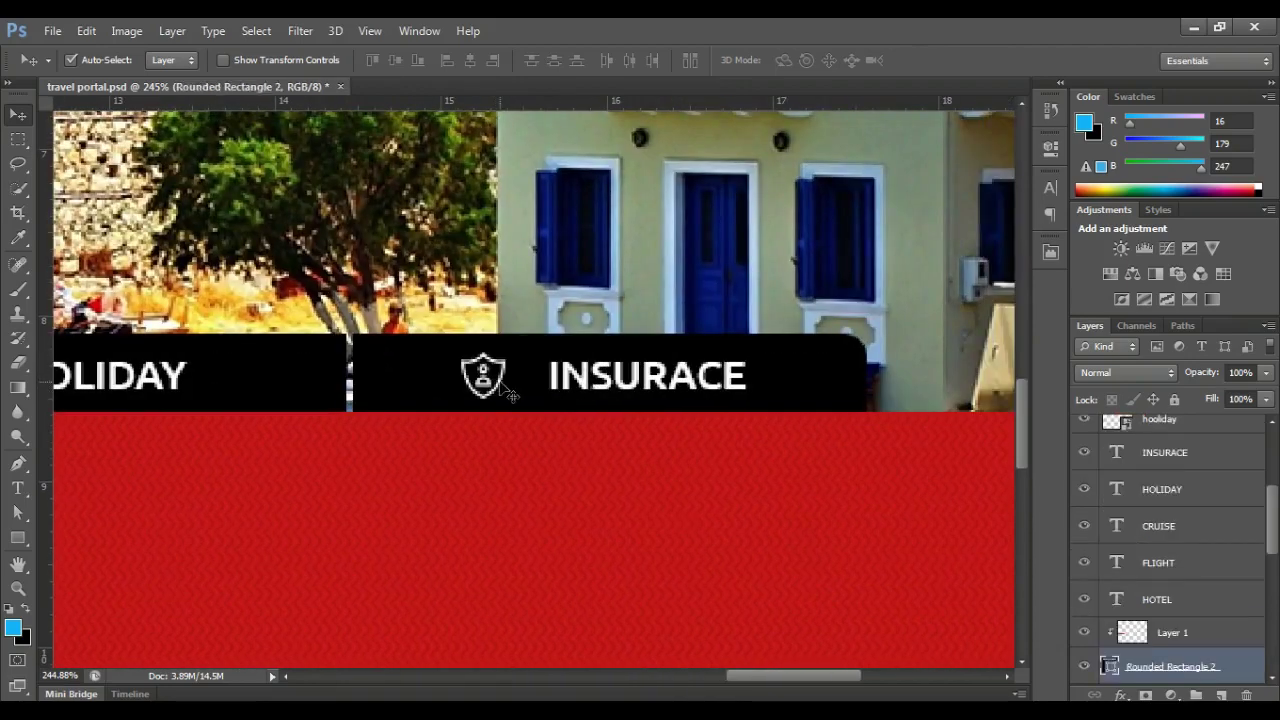
pyautogui.scroll(-3, 381, 478)
pyautogui.scroll(-2, 381, 478)
pyautogui.scroll(-1, 381, 478)
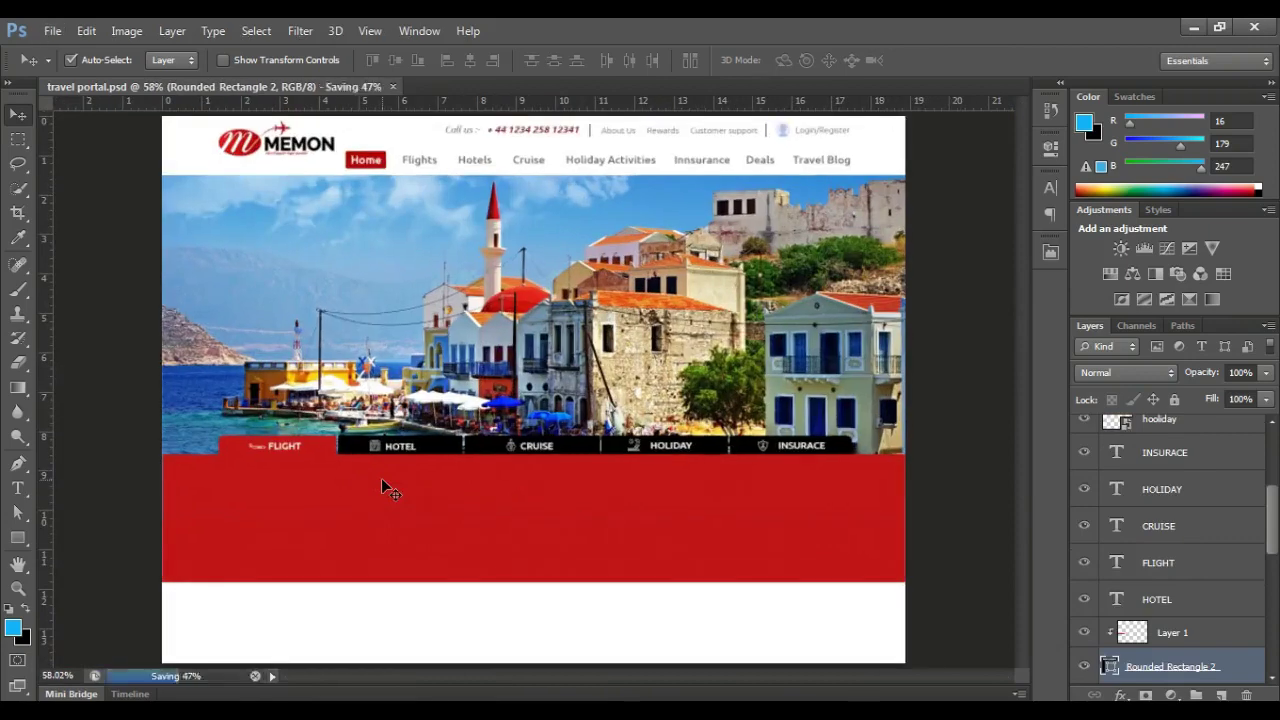
# - Save a JPEG copy as travel portal copy.jpg, replacing the existing file
pyautogui.hotkey('ctrl', 'shift', 's')
pyautogui.click(689, 415)
pyautogui.click(690, 554)
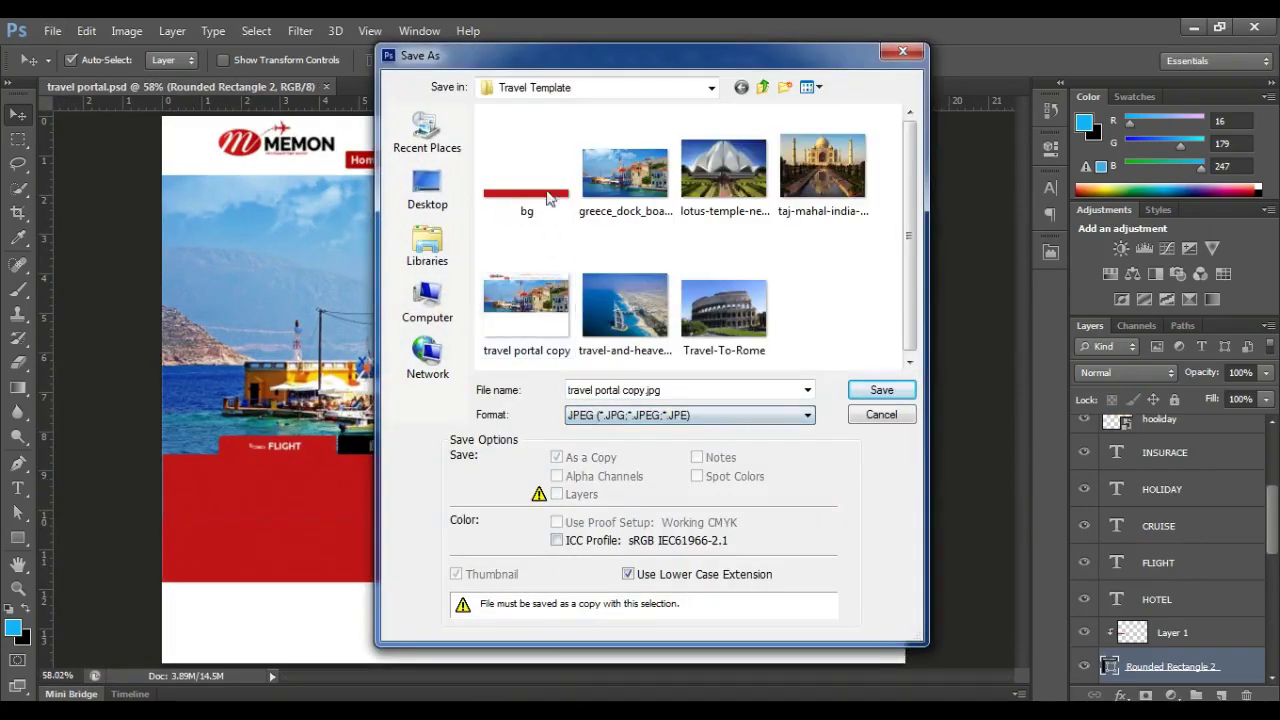
pyautogui.click(881, 390)
pyautogui.click(602, 284)
pyautogui.click(749, 191)
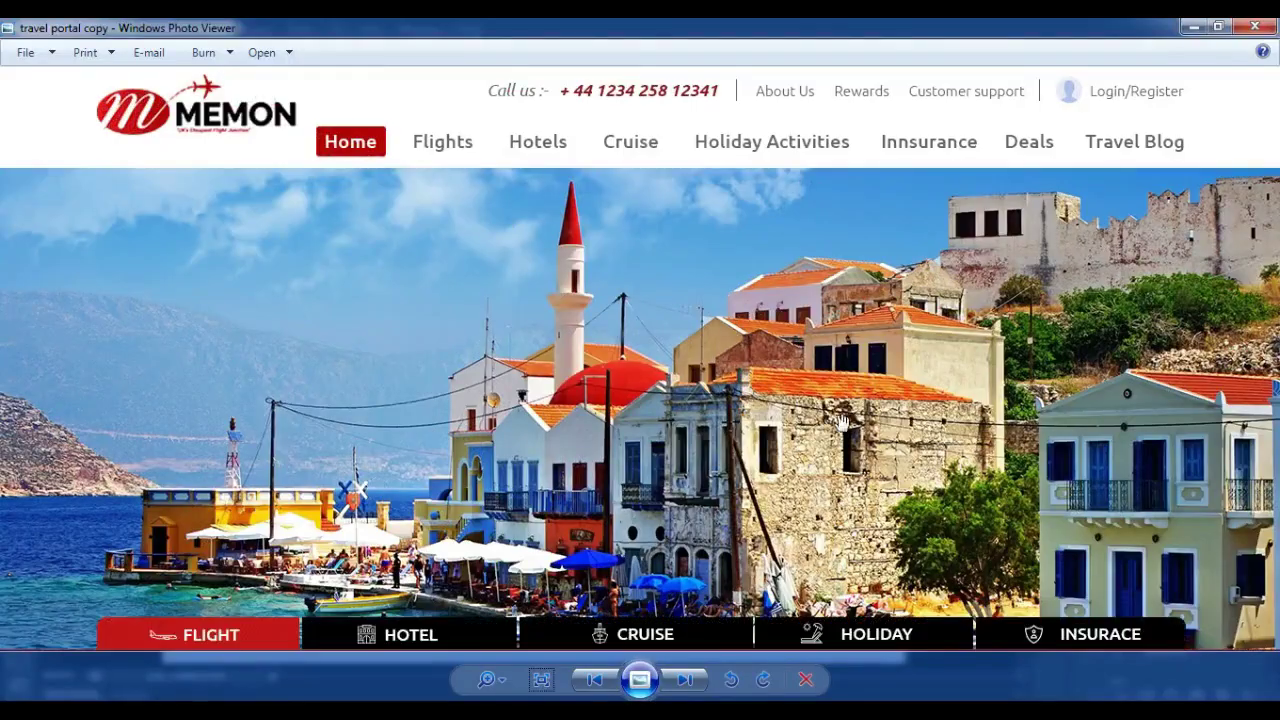
# - Pan through travel portal copy.jpg in Photo Viewer, then return to travel portal.psd
pyautogui.scroll(2, 749, 301)
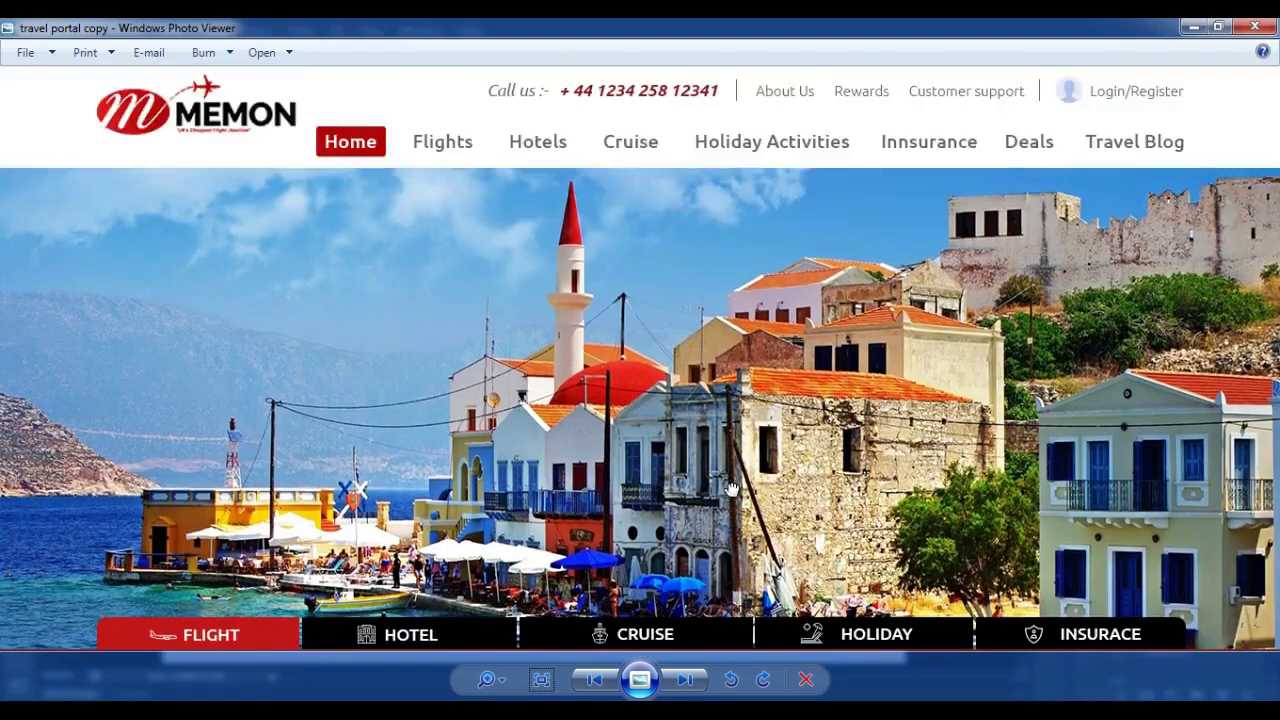
pyautogui.moveTo(297, 489); pyautogui.dragTo(297, 416)
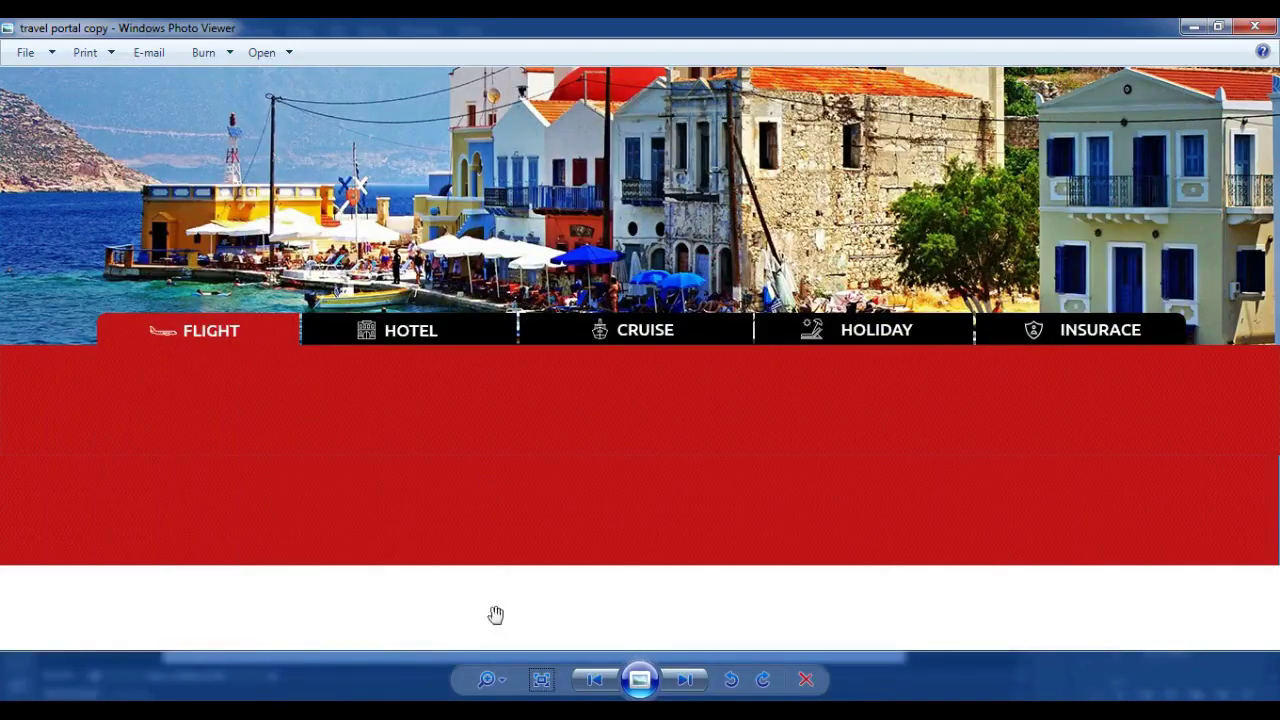
pyautogui.hotkey('alt', 'F4')
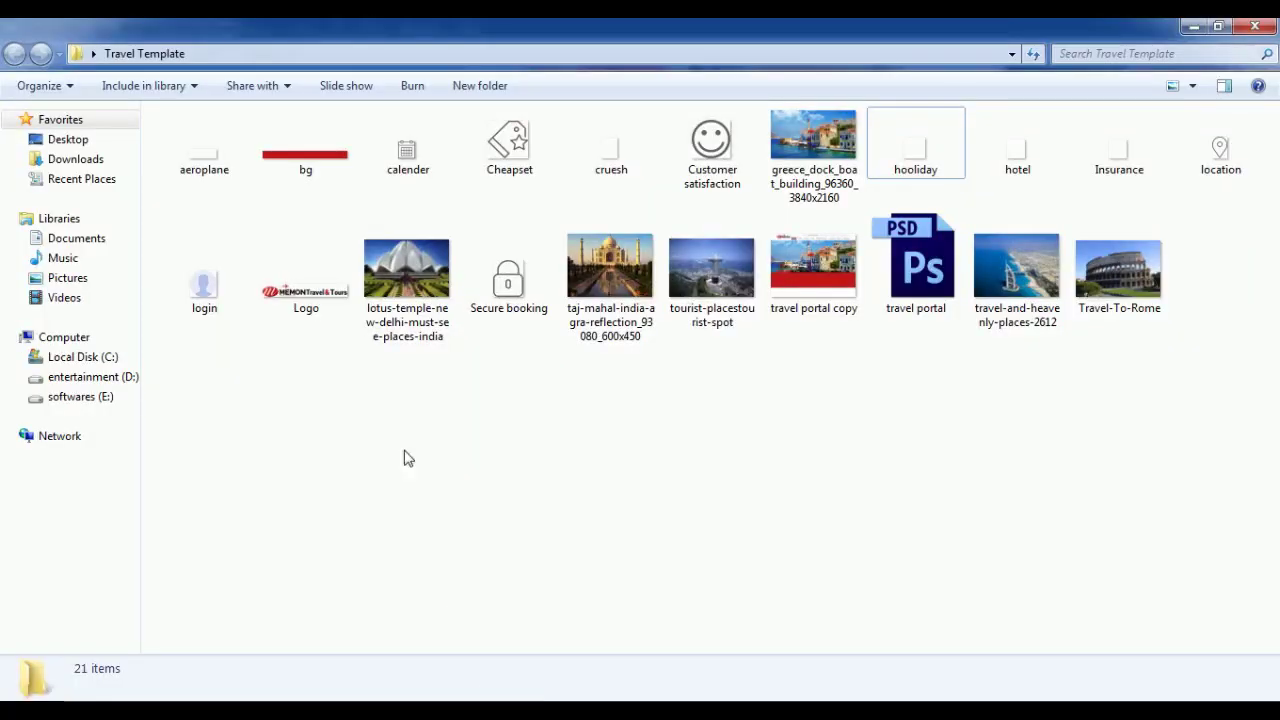
pyautogui.click(613, 583)
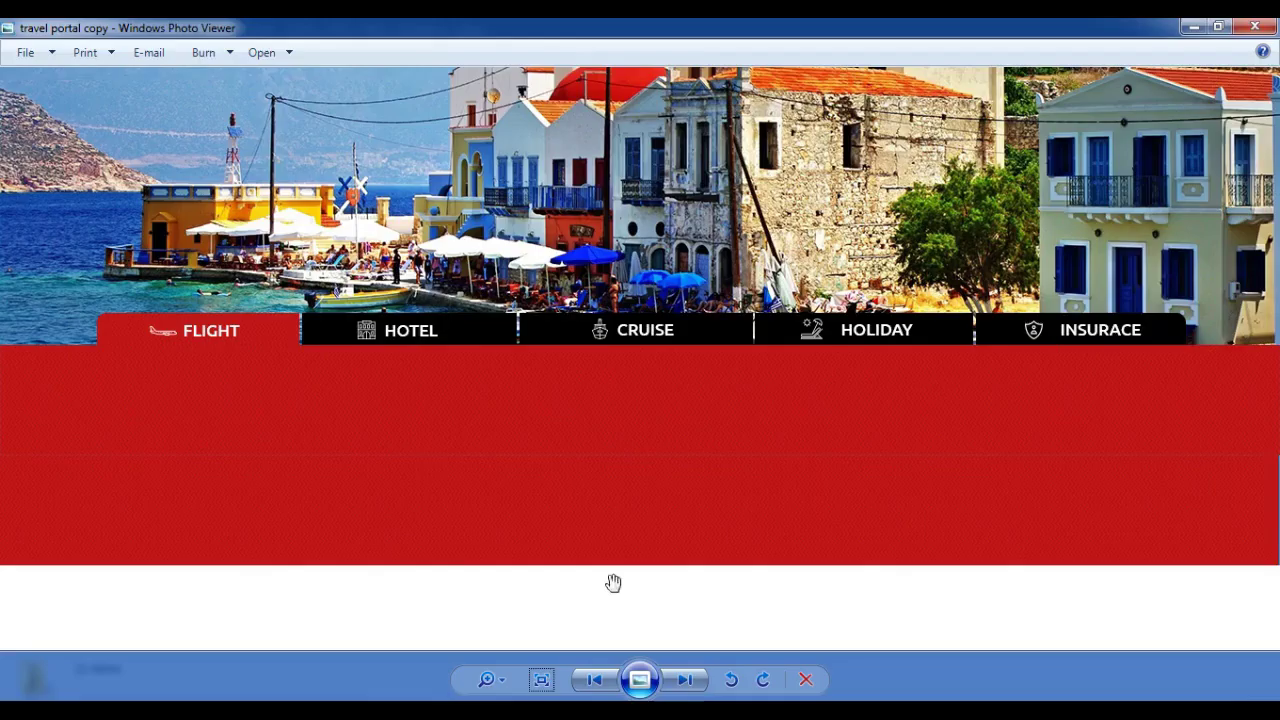
pyautogui.moveTo(454, 464)
pyautogui.mouseDown()
pyautogui.moveTo(454, 410)
pyautogui.moveTo(477, 469)
pyautogui.moveTo(477, 343)
pyautogui.mouseUp()
pyautogui.hotkey('alt', 'F4')
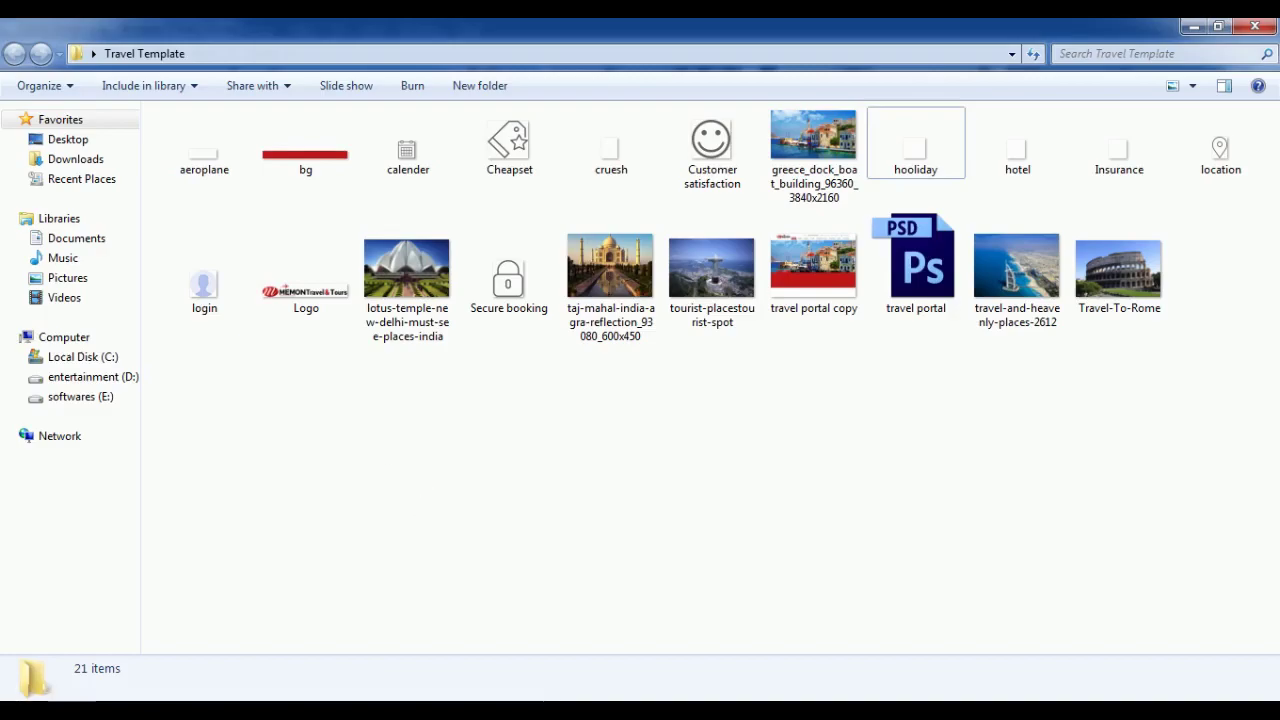
pyautogui.click(588, 575)
# - Add 500 pixels of relative canvas height, then undo the black extension it produced
pyautogui.scroll(-2, 440, 547)
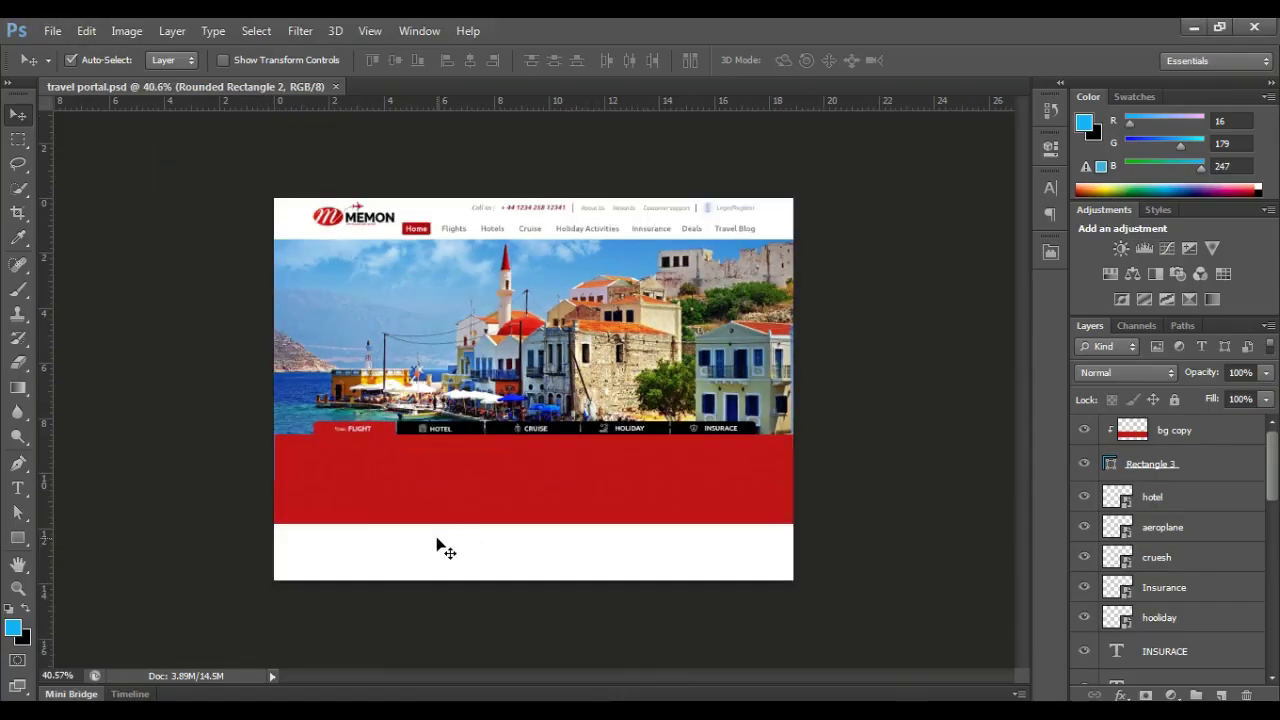
pyautogui.hotkey('ctrl', 'alt', 'c')
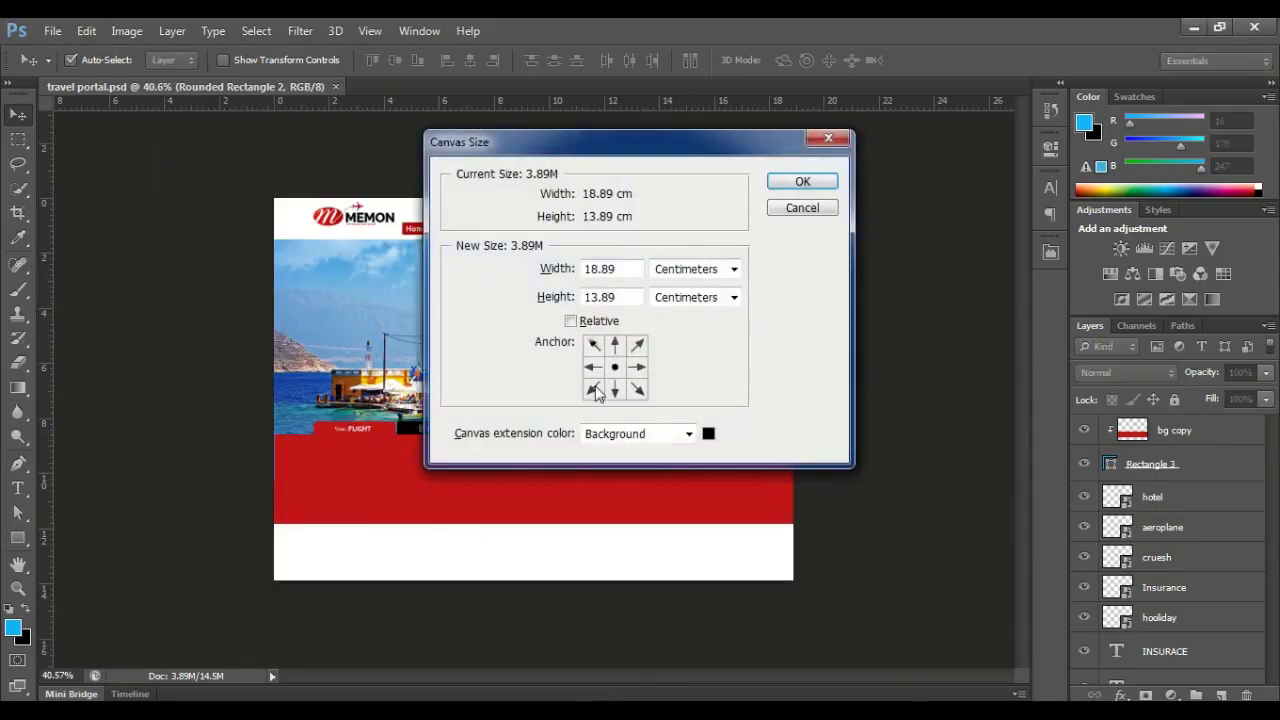
pyautogui.click(570, 321)
pyautogui.click(695, 269)
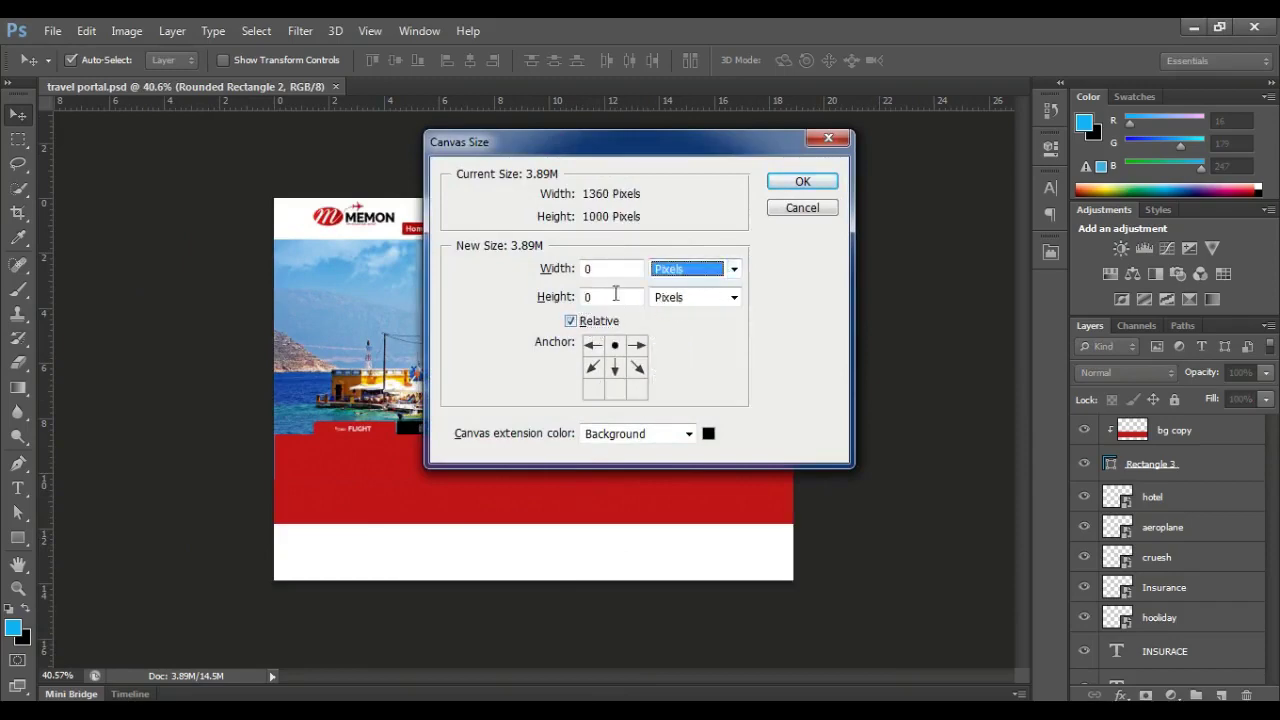
pyautogui.write('500')
pyautogui.press('Return')
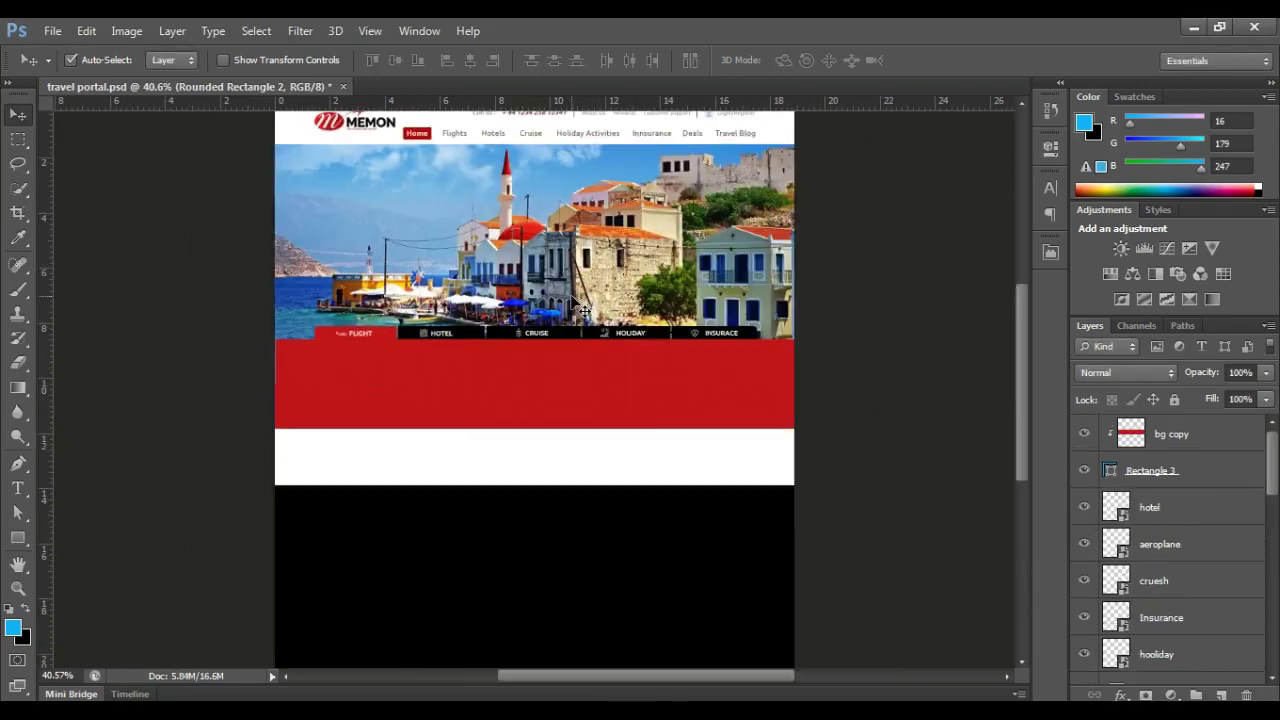
pyautogui.hotkey('ctrl', 'z')
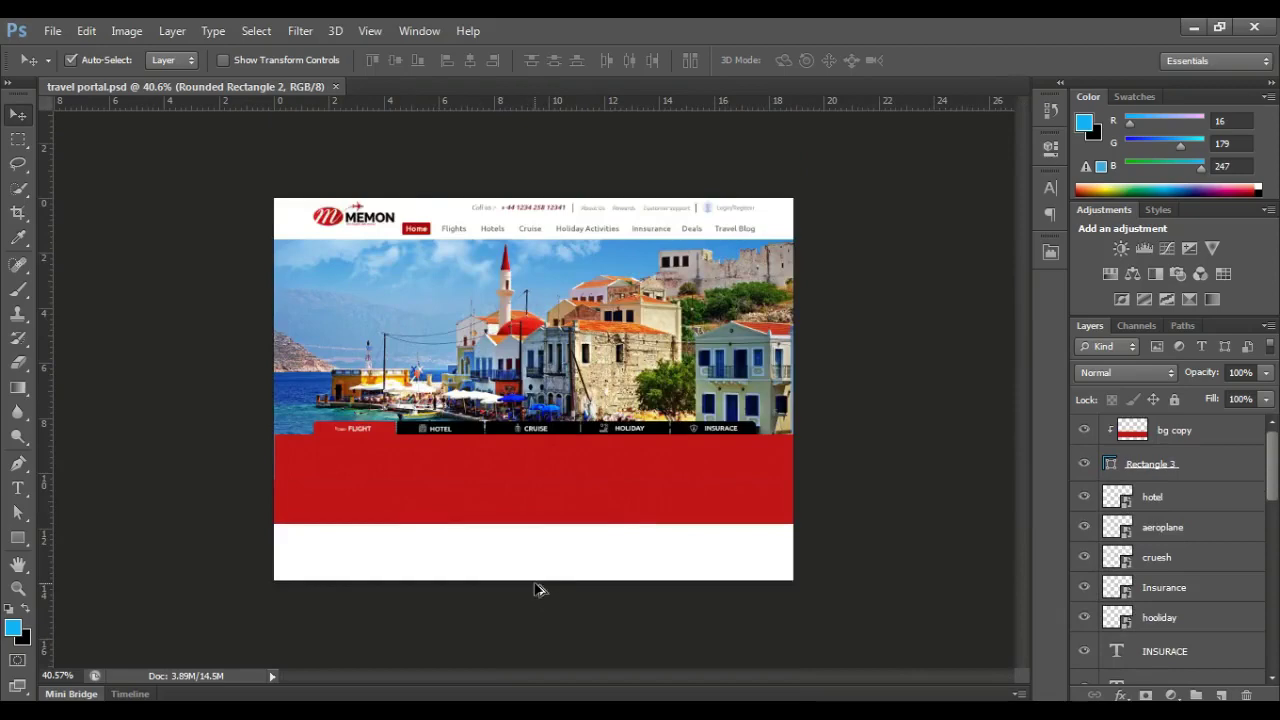
# - Re-apply the 500-pixel relative height increase with White as the canvas extension colour
pyautogui.hotkey('ctrl', 'alt', 'c')
pyautogui.click(640, 434)
pyautogui.click(609, 491)
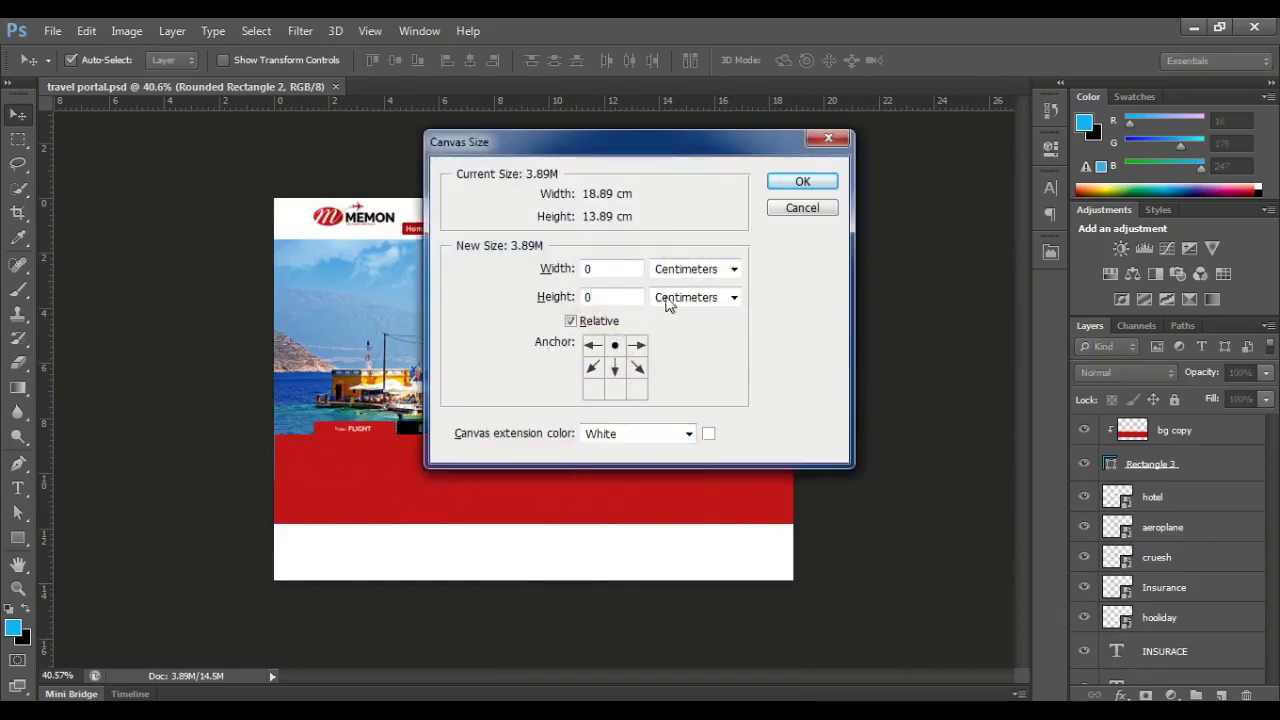
pyautogui.click(700, 269)
pyautogui.click(685, 299)
pyautogui.write('00')
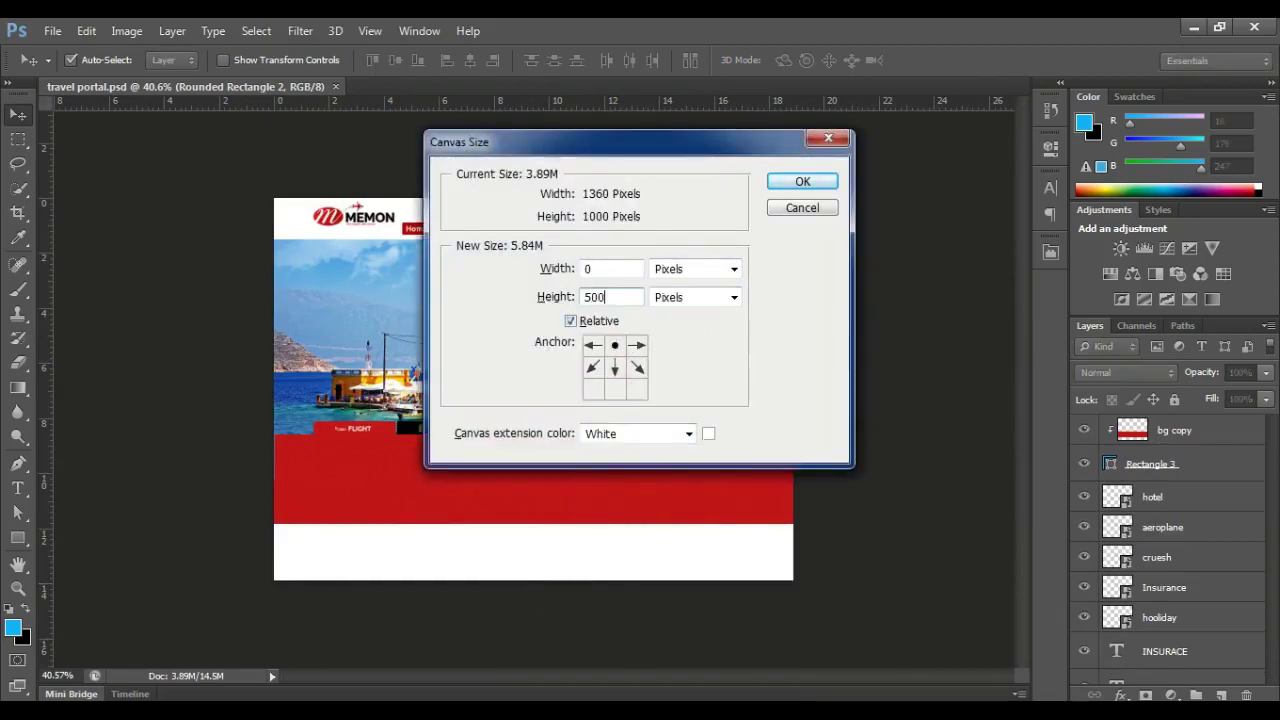
pyautogui.press('Return')
pyautogui.scroll(-2, 491, 449)
pyautogui.scroll(1, 268, 388)
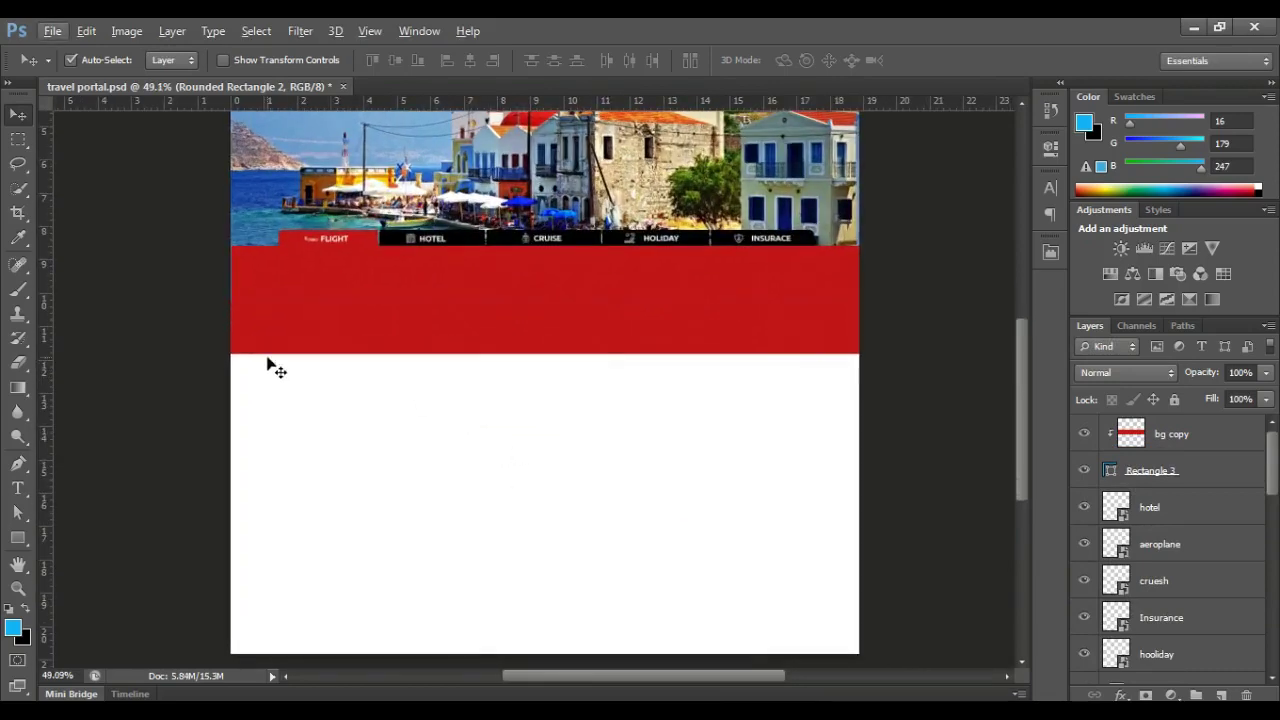
pyautogui.scroll(2, 827, 328)
# - Draw a full-width rectangle bar below the red band with guides visible
pyautogui.click(803, 391)
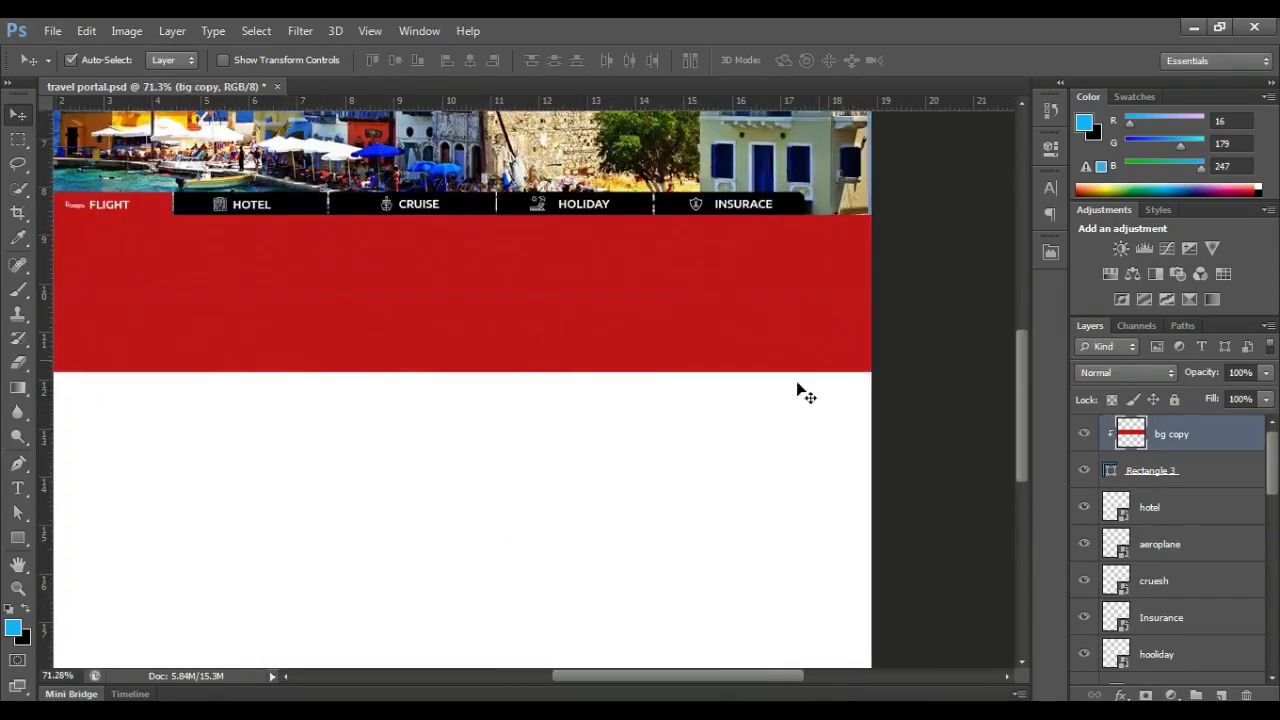
pyautogui.scroll(-1, 257, 451)
pyautogui.moveTo(257, 451); pyautogui.dragTo(374, 481)
pyautogui.press('u')
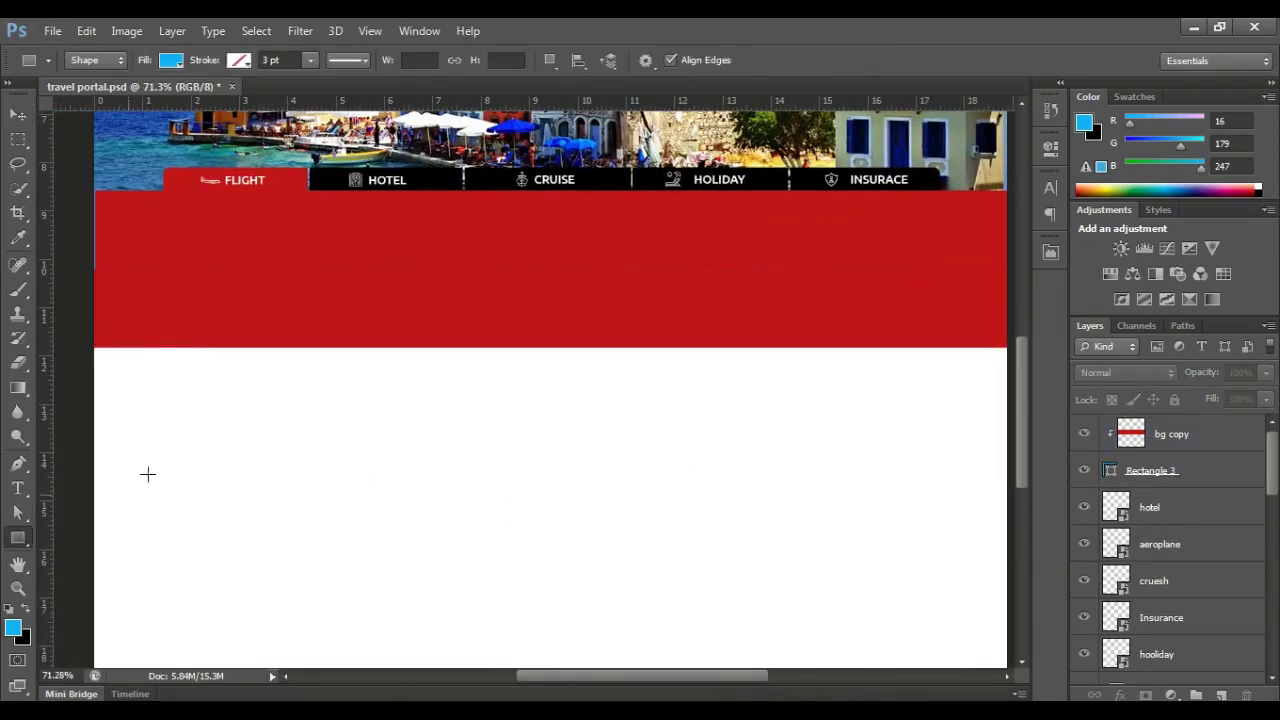
pyautogui.hotkey('ctrl', ';')
pyautogui.moveTo(163, 367); pyautogui.dragTo(939, 437)
pyautogui.press('v')
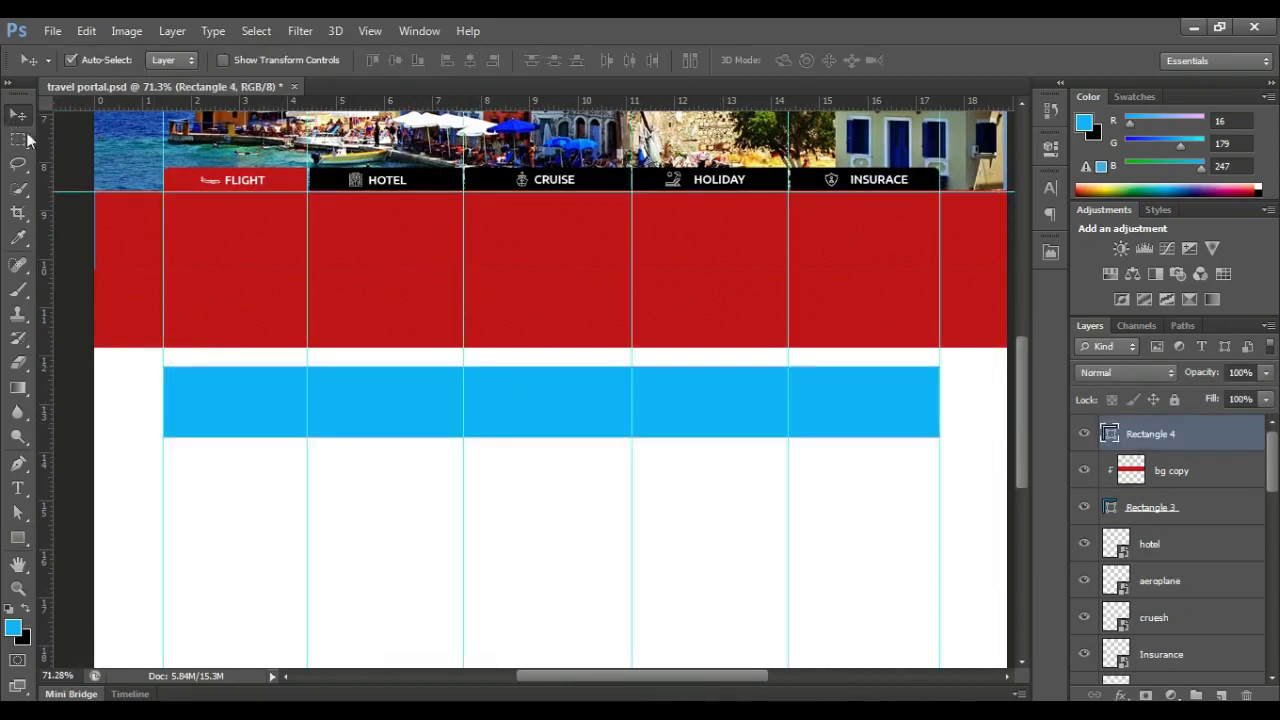
# - Make the bar shorter and fill it light grey #f1f1f1
pyautogui.scroll(3, 180, 405)
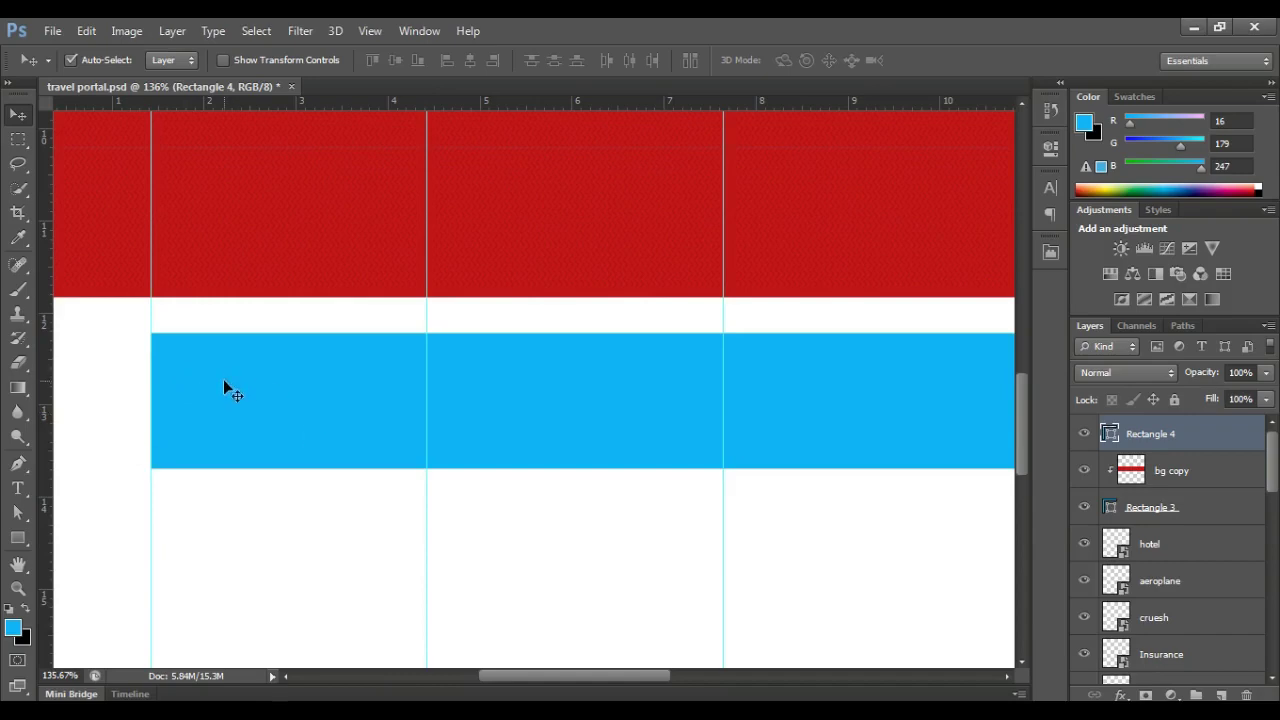
pyautogui.scroll(-1, 223, 413)
pyautogui.hotkey('ctrl', 't')
pyautogui.moveTo(340, 463); pyautogui.dragTo(340, 448)
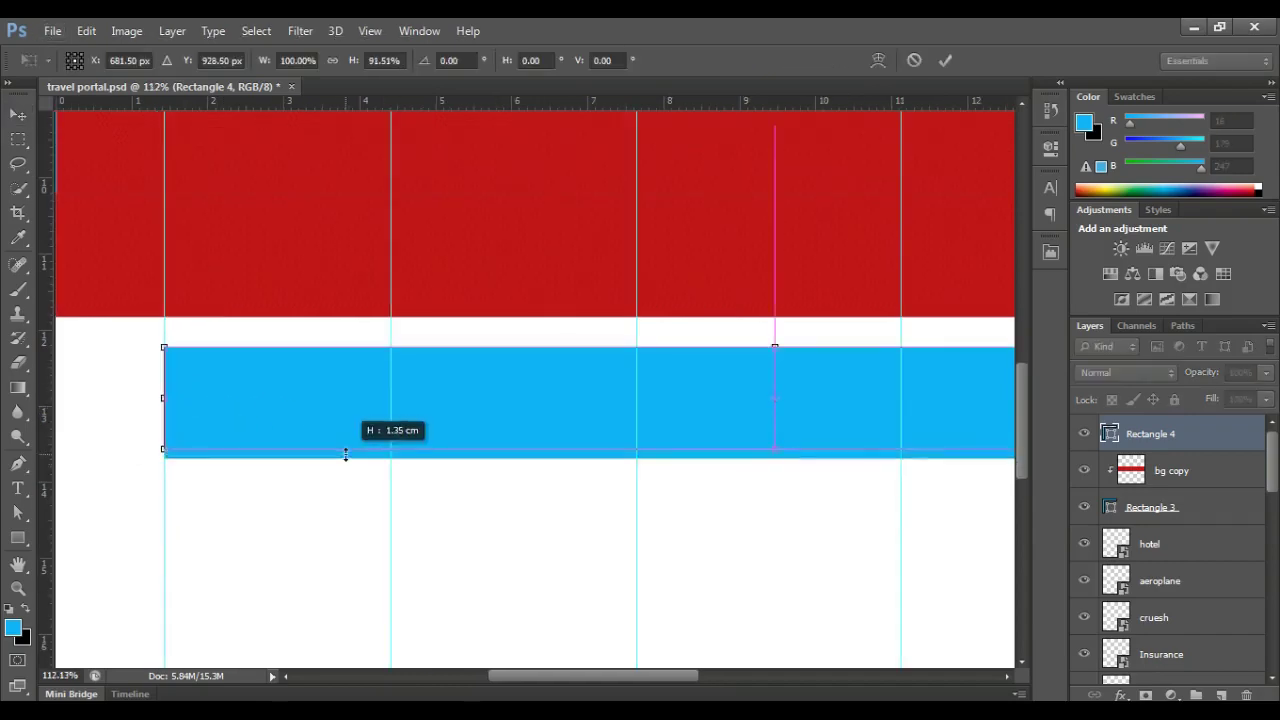
pyautogui.press('Return')
pyautogui.doubleClick(1108, 436)
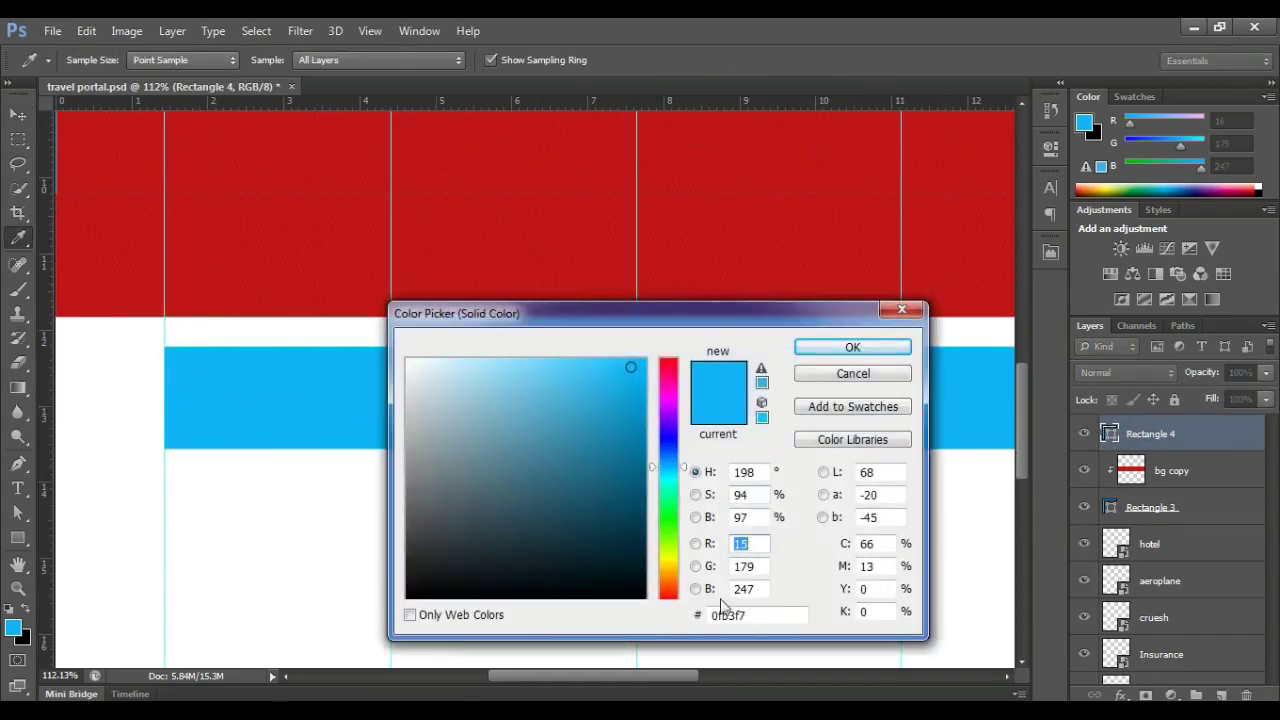
pyautogui.write('f1f')
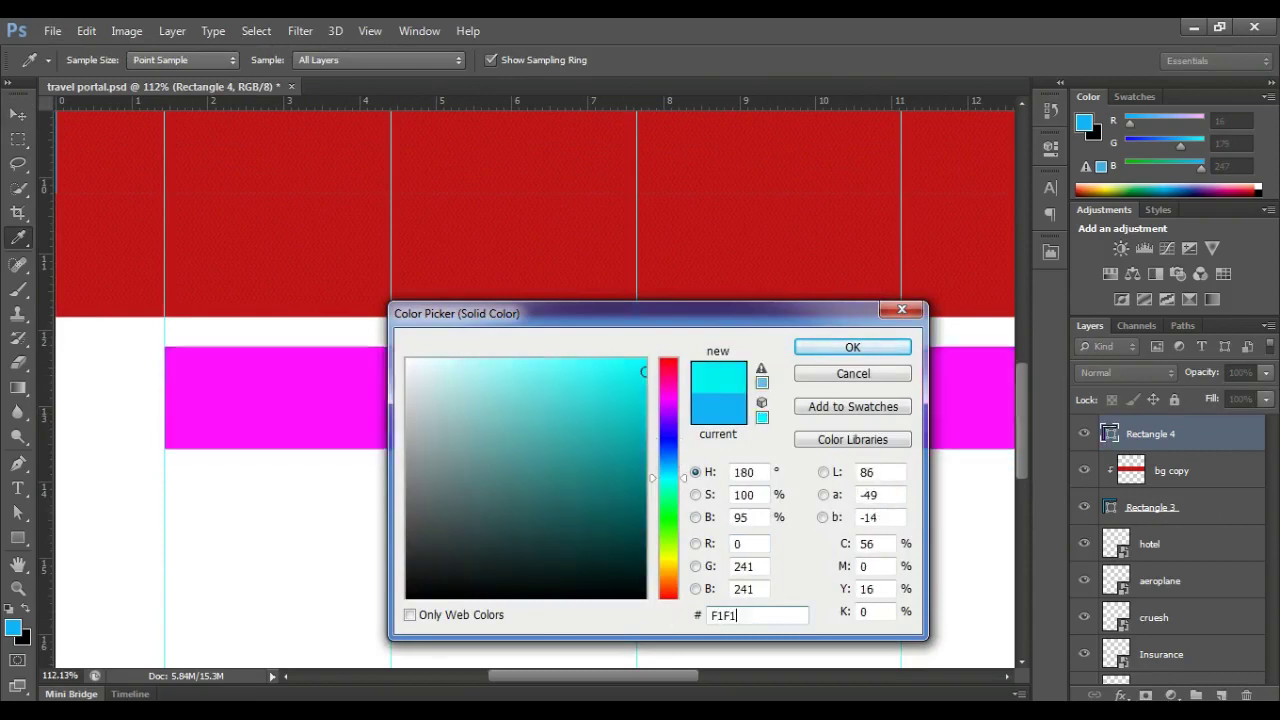
pyautogui.write('1f1')
pyautogui.press('Return')
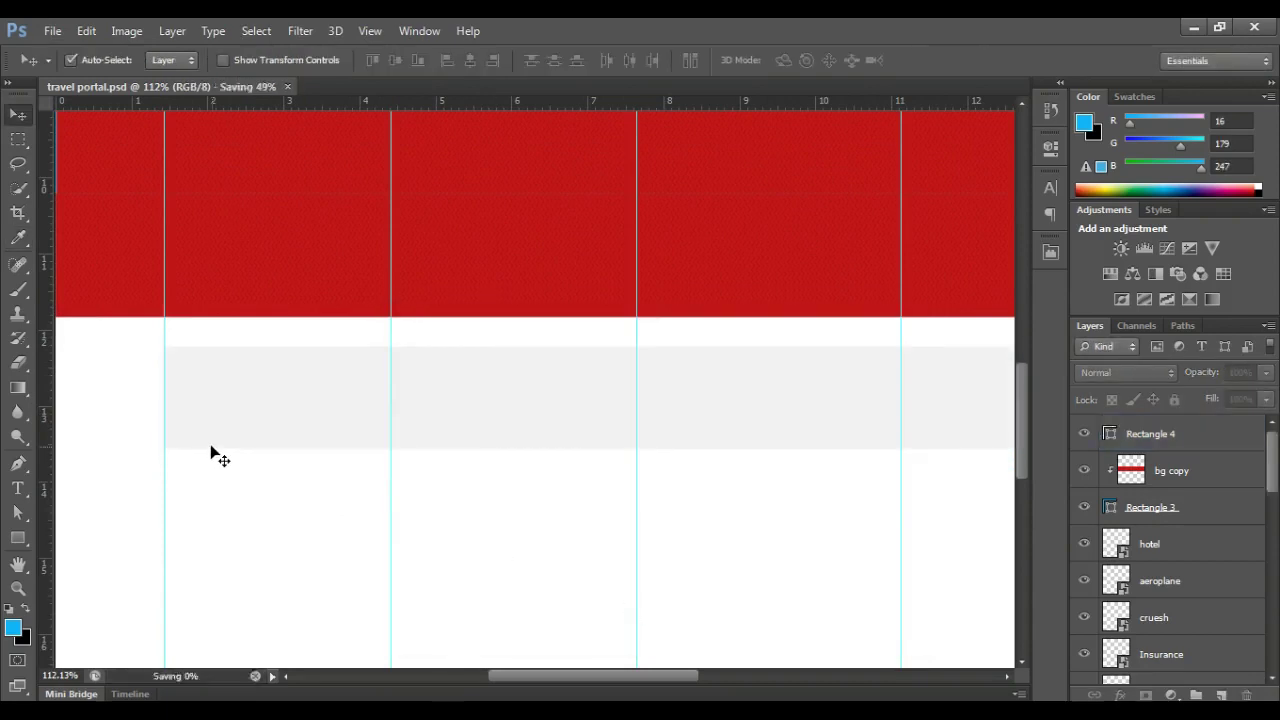
# - On a new layer, draw a box at the strip's left end filled #A19F9F
pyautogui.keyDown('alt'); pyautogui.scroll(2, 169, 407); pyautogui.keyUp('alt')
pyautogui.click(1222, 694)
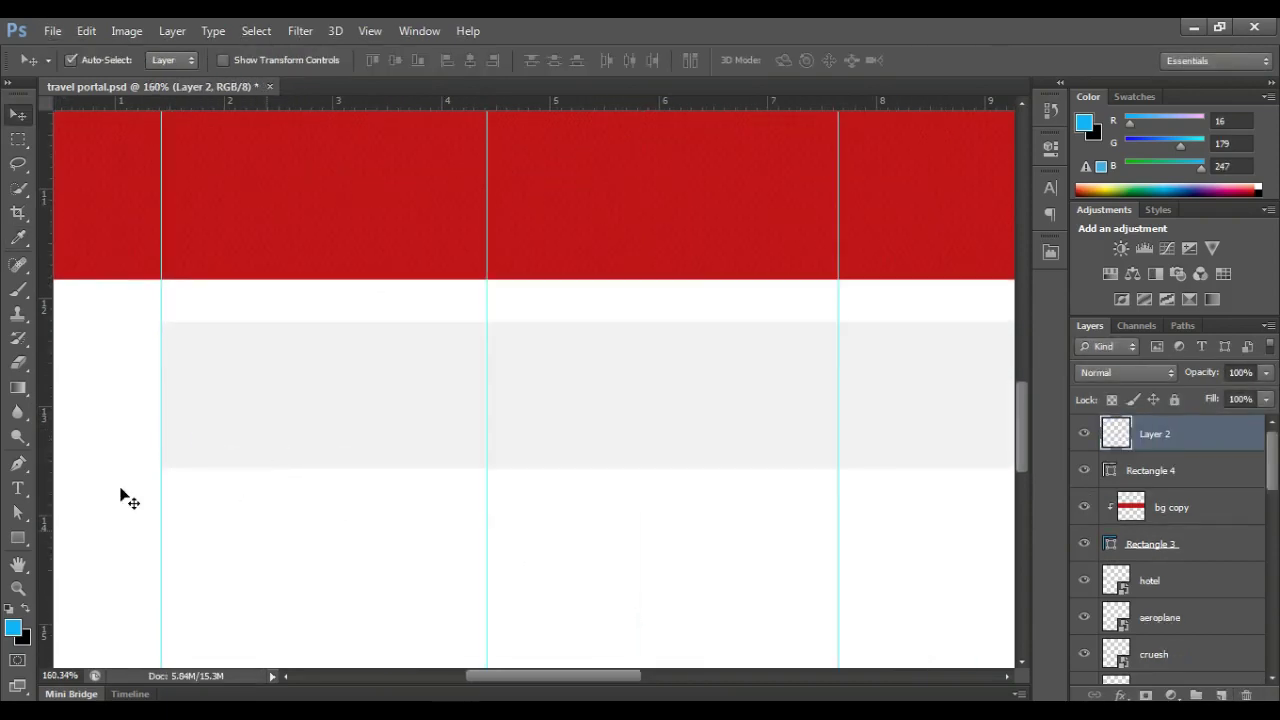
pyautogui.press('u')
pyautogui.moveTo(147, 311); pyautogui.dragTo(384, 479)
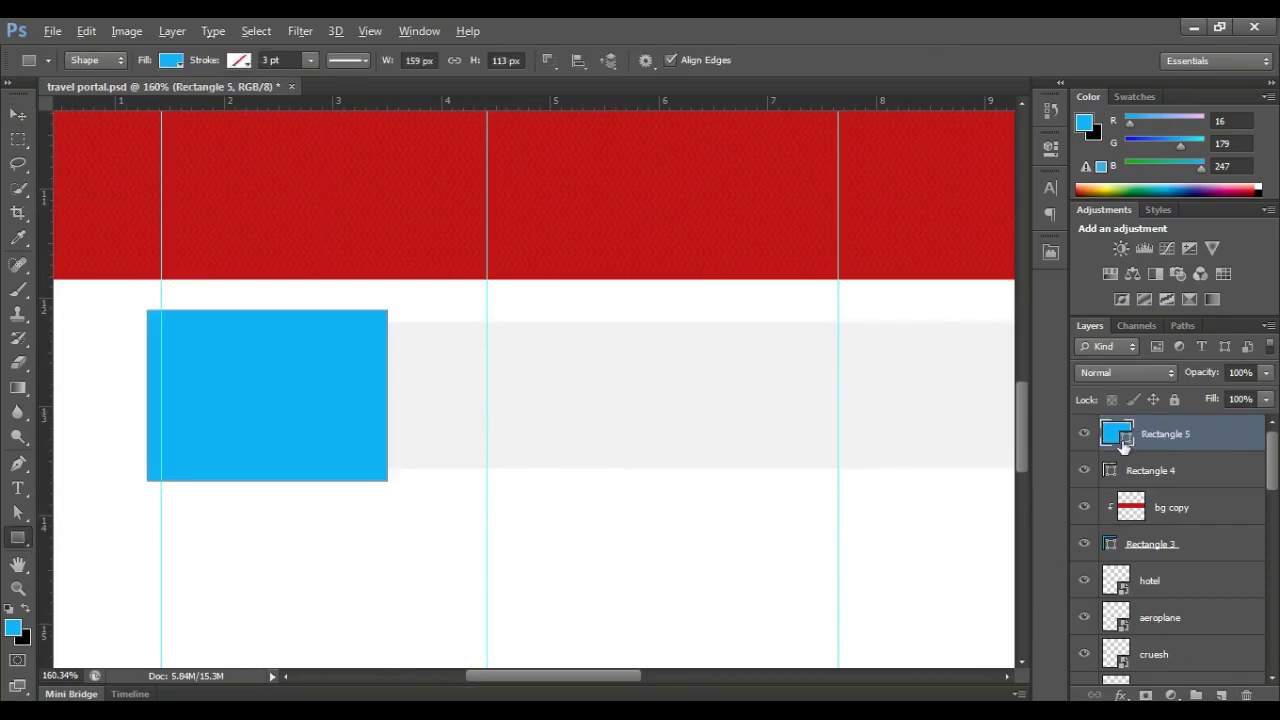
pyautogui.doubleClick(1131, 438)
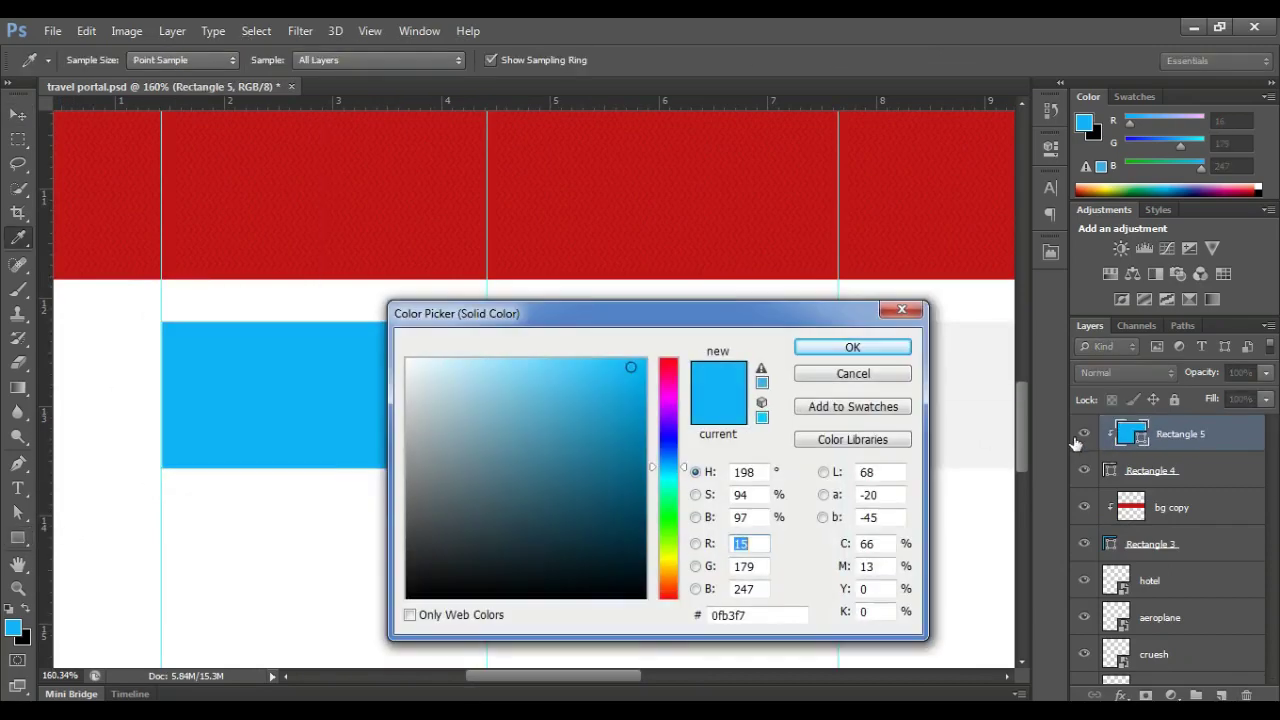
pyautogui.doubleClick(754, 614)
pyautogui.write('A1')
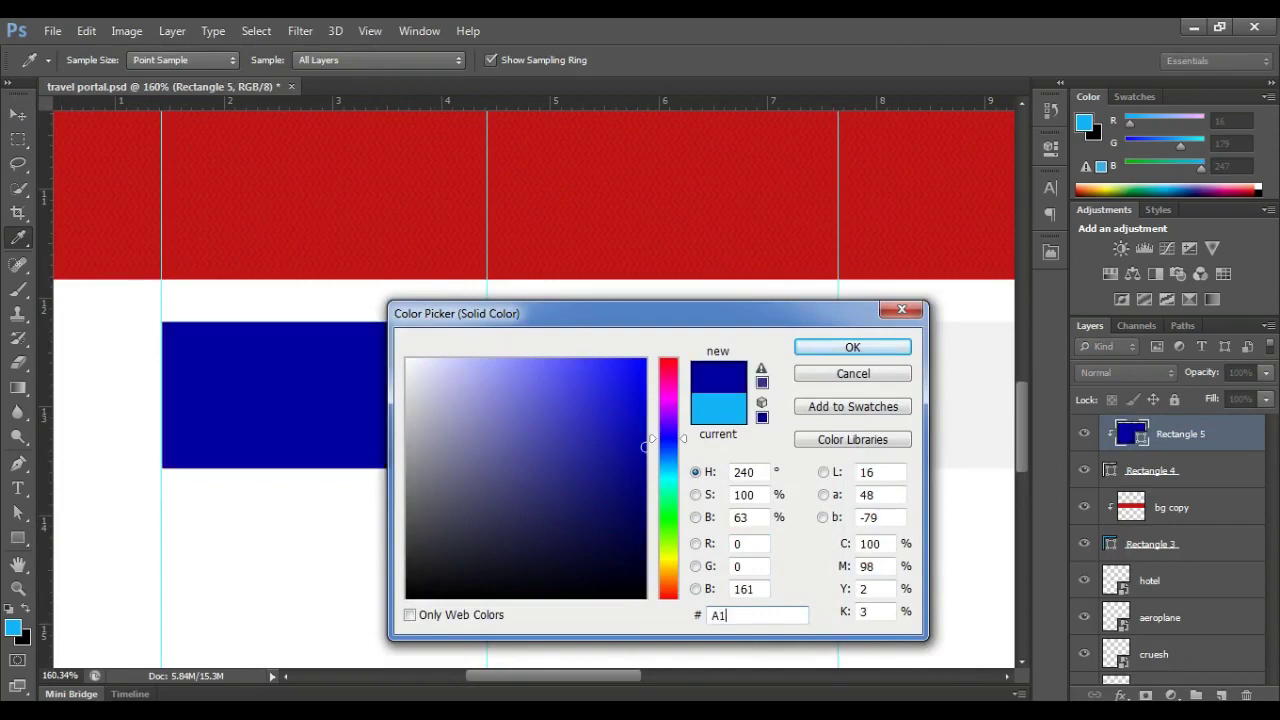
pyautogui.write('9F9')
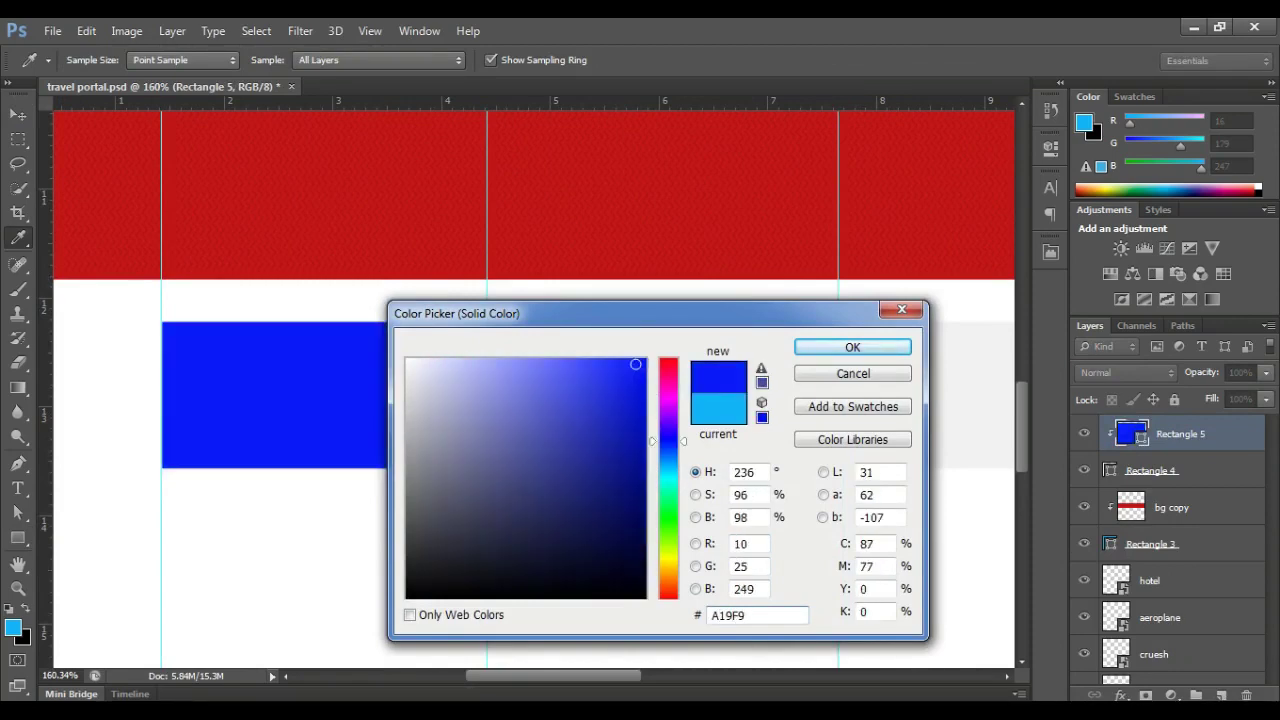
pyautogui.write('F')
pyautogui.press('Return')
# - Narrow the darker grey box from its right side and dismiss the accidental size prompt
pyautogui.hotkey('ctrl', 't')
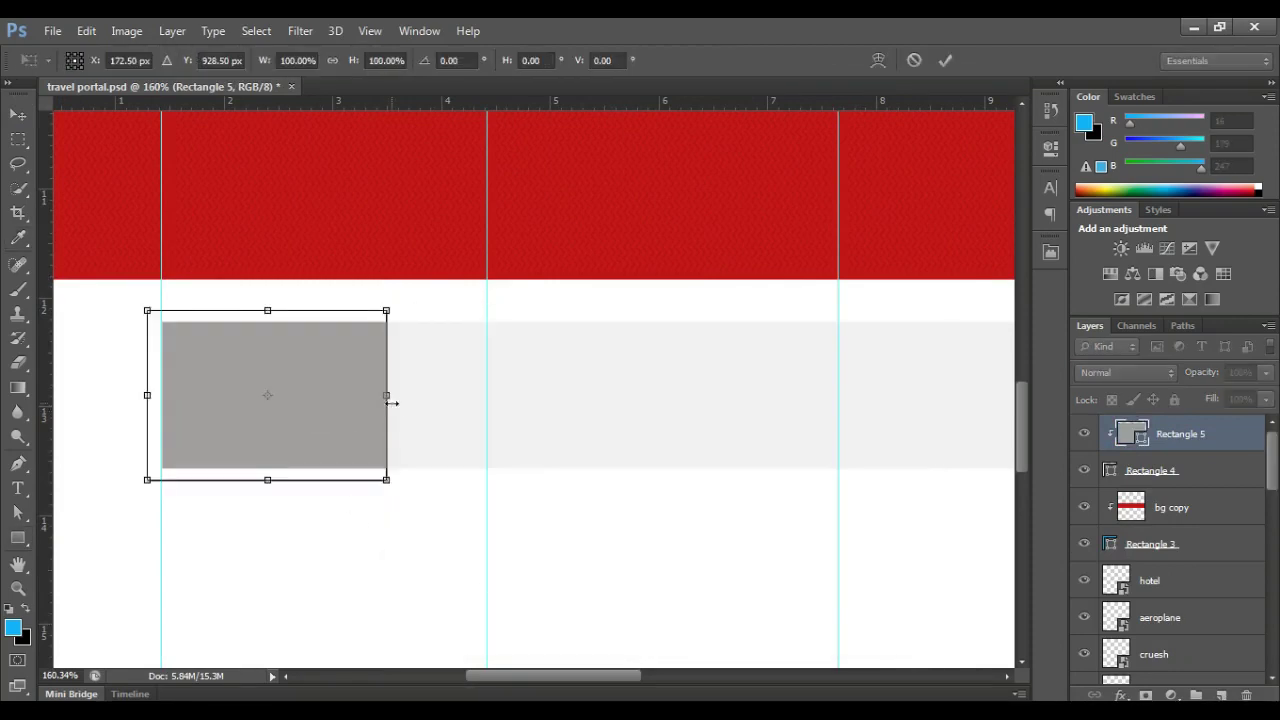
pyautogui.moveTo(388, 395); pyautogui.dragTo(377, 395)
pyautogui.press('Return')
pyautogui.click(355, 532)
pyautogui.click(580, 304)
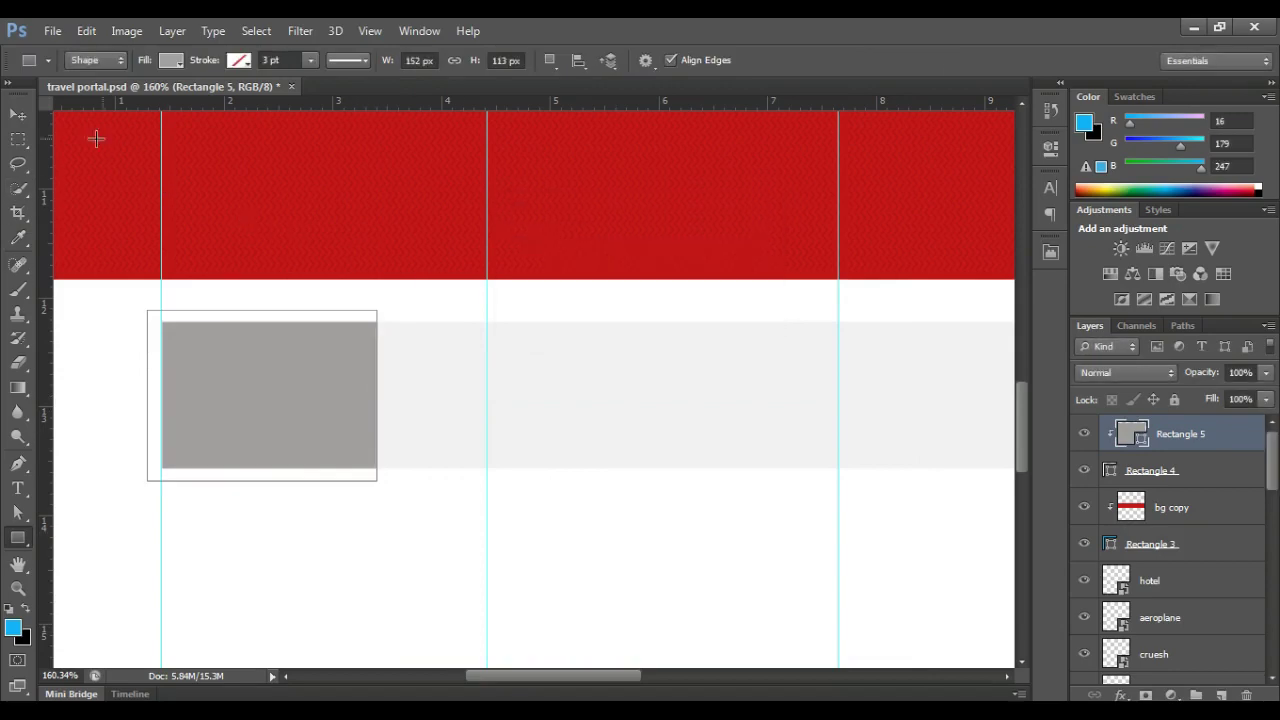
pyautogui.press('v')
pyautogui.click(86, 457)
# - Type the heading 'WHY CHOOSE US' in the grey box, correcting mistyped letters
pyautogui.press('t')
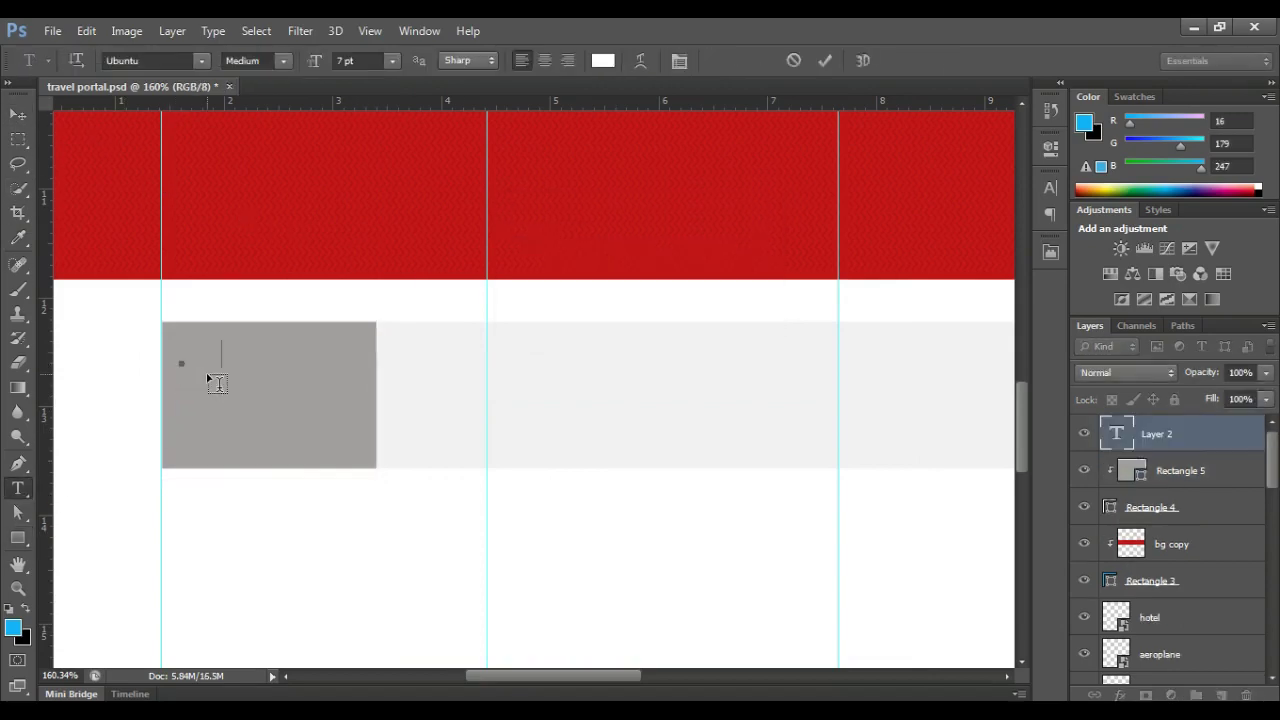
pyautogui.write('wHYT')
pyautogui.press('BackSpace')
pyautogui.press('BackSpace')
pyautogui.press('BackSpace')
pyautogui.write('wHY')
pyautogui.write('WHHY')
pyautogui.press('BackSpace')
pyautogui.write('HHHH')
pyautogui.press('BackSpace')
pyautogui.press('BackSpace')
pyautogui.press('BackSpace')
pyautogui.write('CHOOSE ')
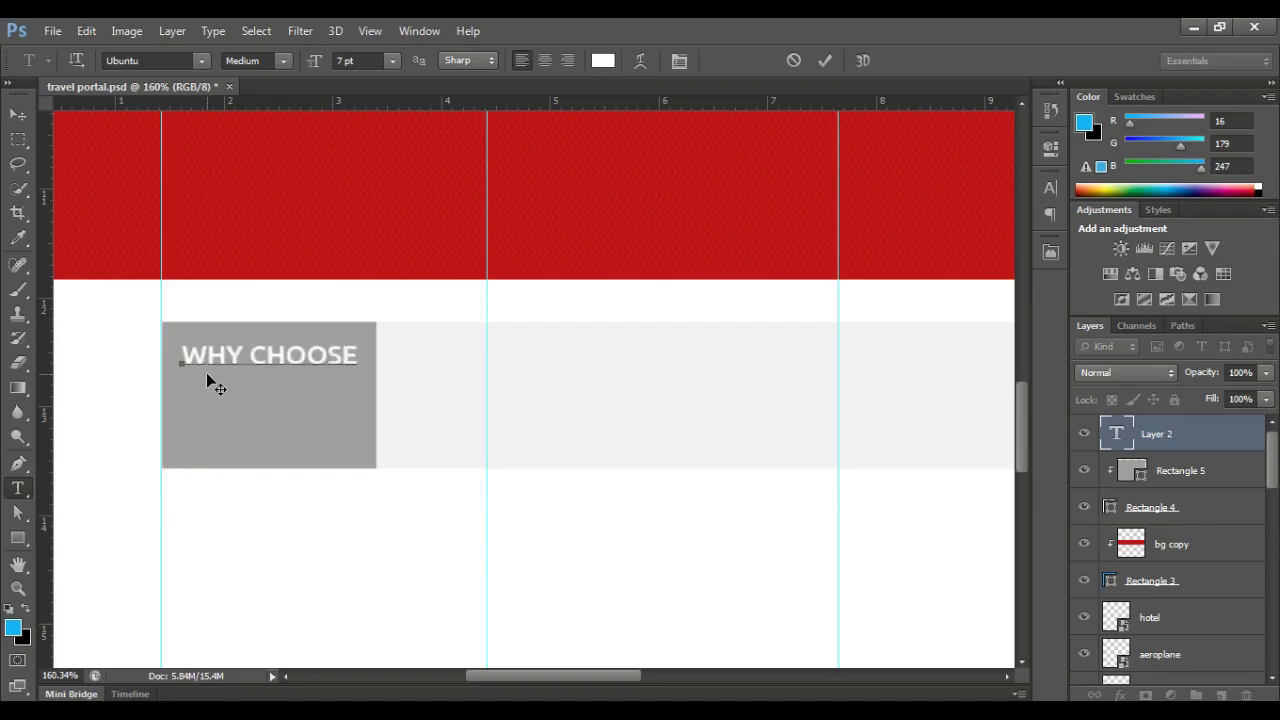
pyautogui.write('US')
# - Set the heading to 6 pt, commit it, and nudge it slightly up and left
pyautogui.hotkey('ctrl', 'a')
pyautogui.click(357, 60)
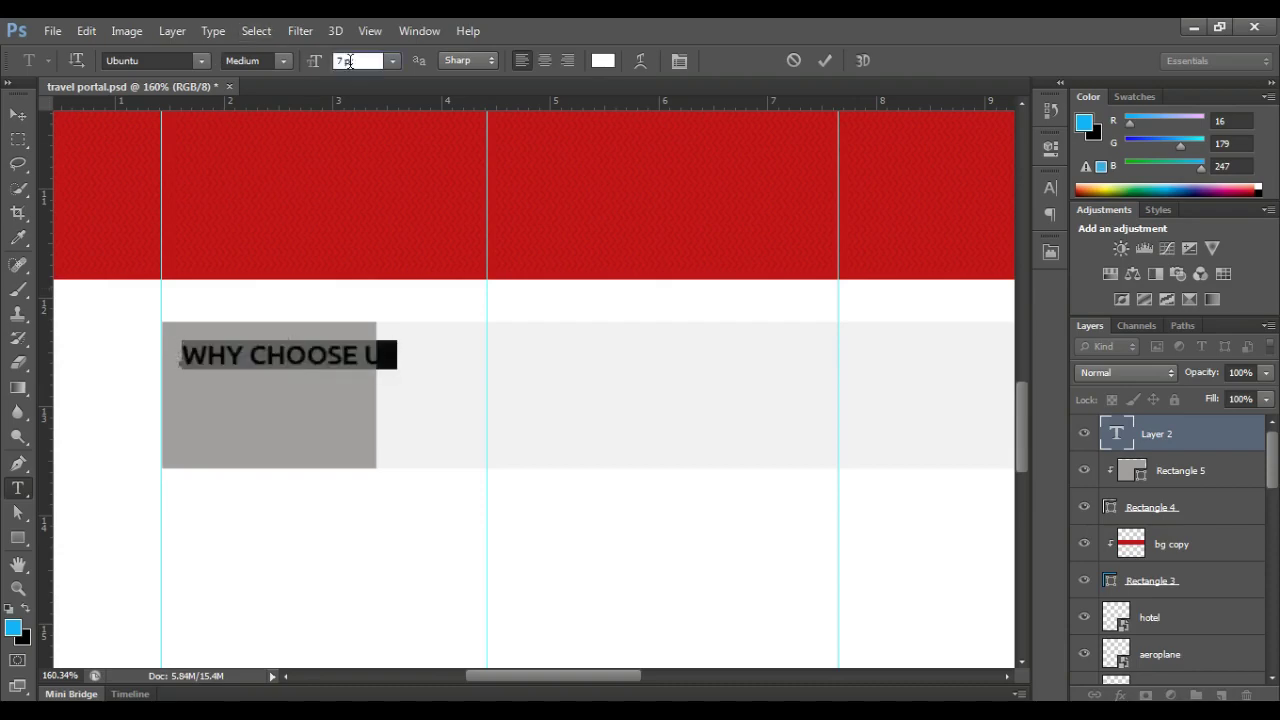
pyautogui.write('6')
pyautogui.press('Return')
pyautogui.click(18, 114)
pyautogui.moveTo(293, 367); pyautogui.dragTo(285, 362)
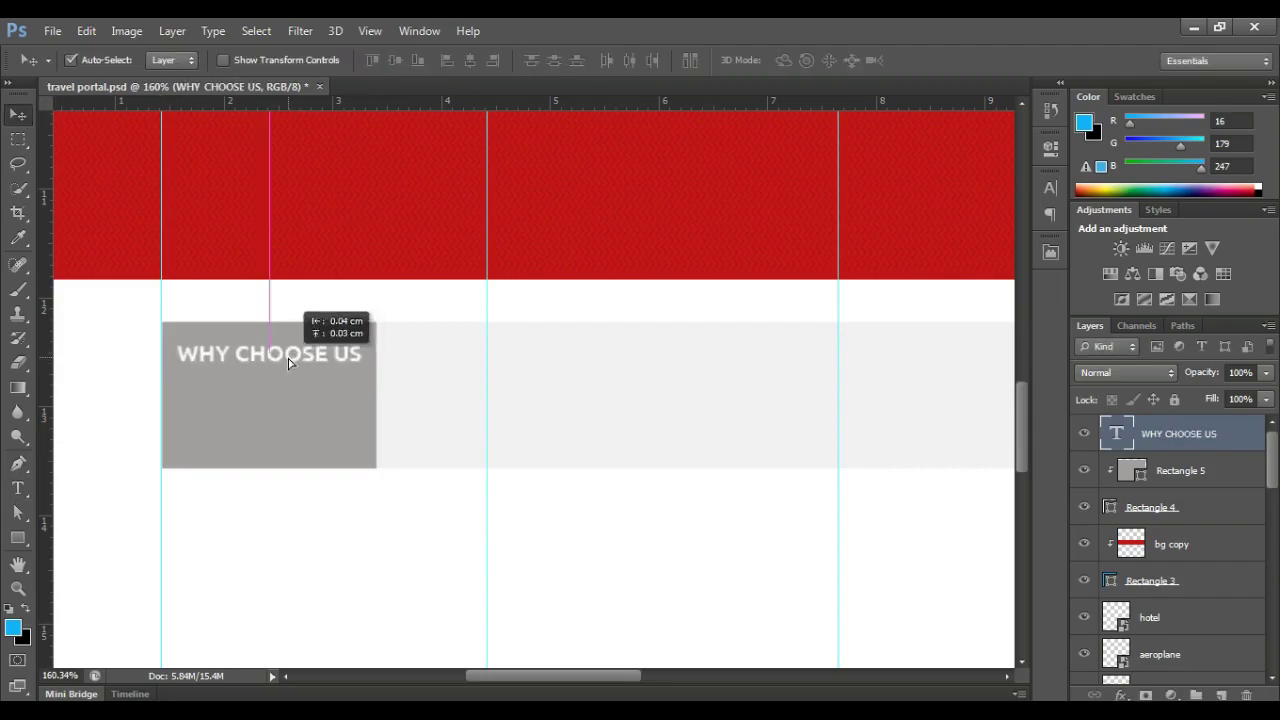
pyautogui.scroll(3, 283, 355)
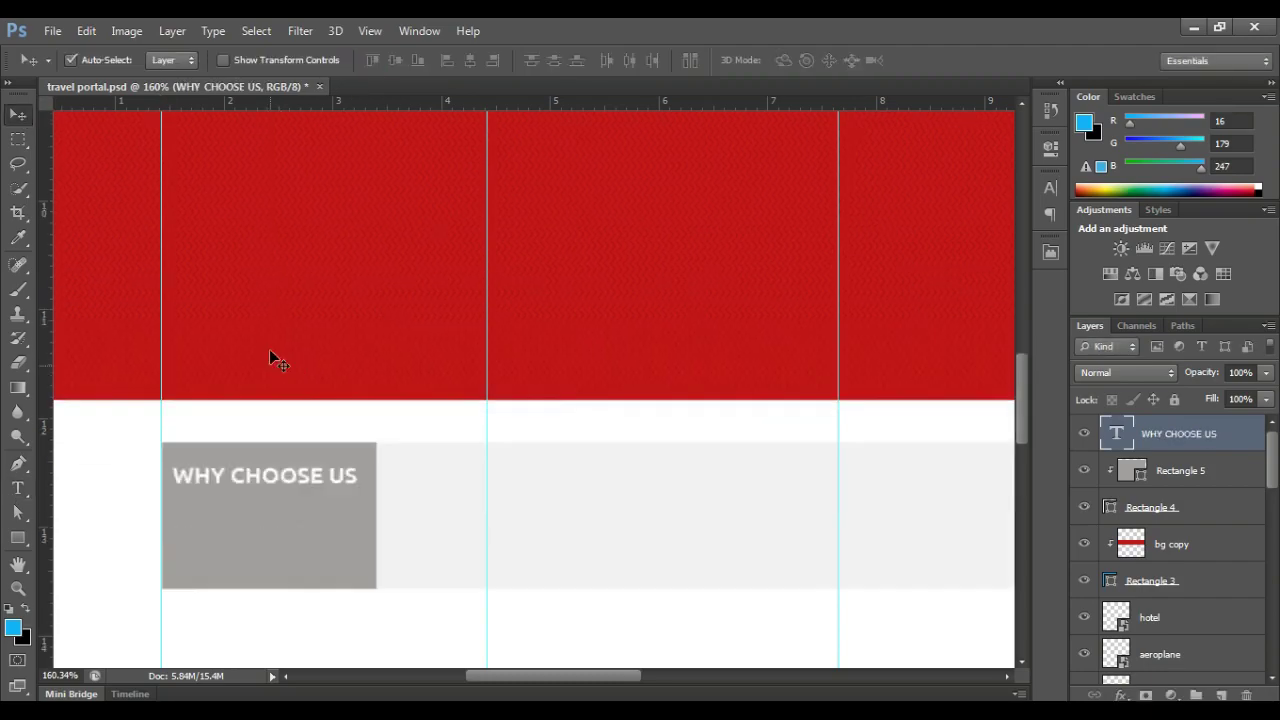
pyautogui.scroll(5, 269, 349)
pyautogui.scroll(5, 271, 351)
pyautogui.scroll(5, 250, 281)
# - Duplicate the header MEMON logo by Alt-dragging it down the page
pyautogui.click(245, 218)
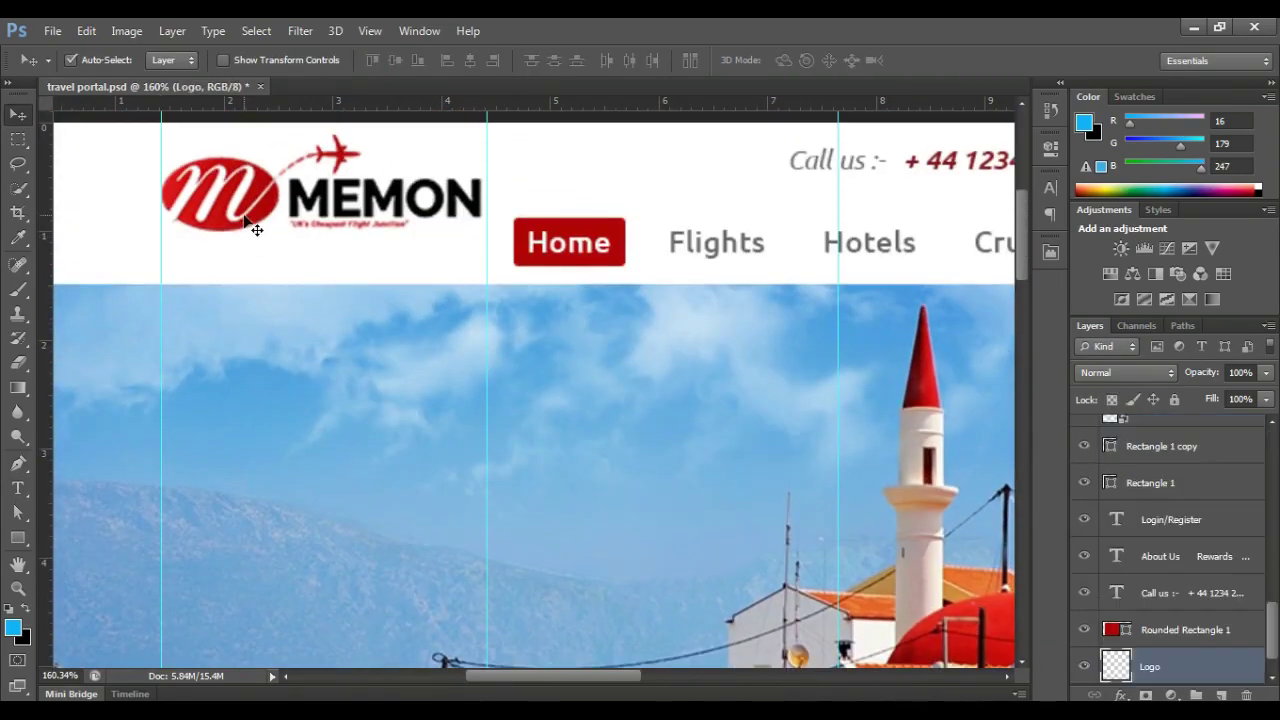
pyautogui.moveTo(253, 207); pyautogui.dragTo(277, 670)
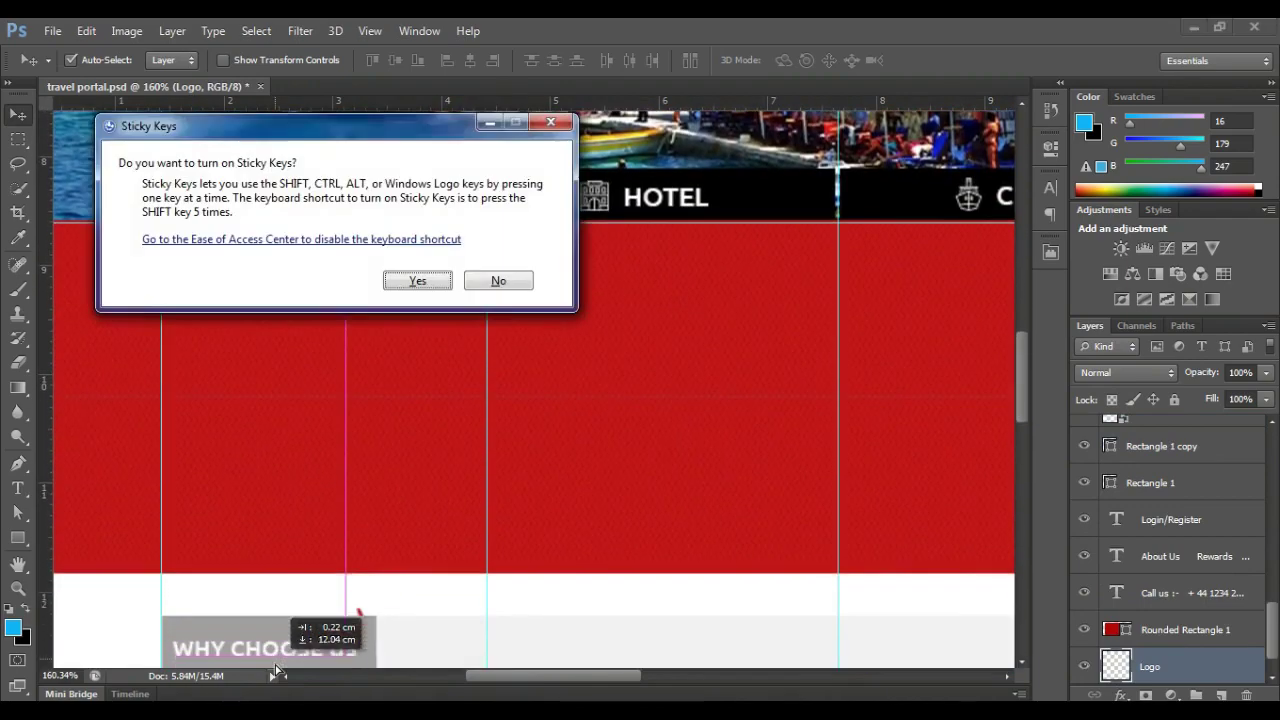
pyautogui.moveTo(277, 670)
pyautogui.mouseDown()
pyautogui.moveTo(356, 600)
pyautogui.moveTo(362, 609)
pyautogui.mouseUp()
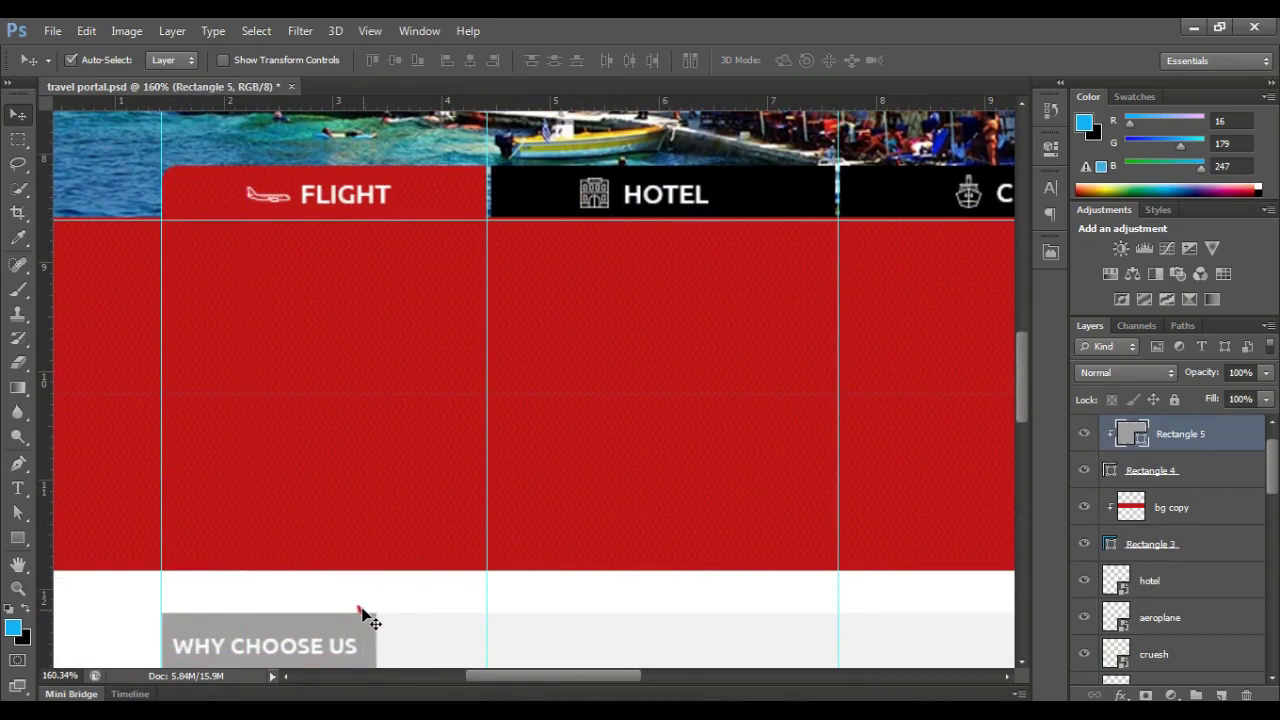
pyautogui.scroll(-2, 362, 620)
pyautogui.scroll(3, 386, 534)
pyautogui.scroll(-1, 386, 534)
pyautogui.click(443, 514)
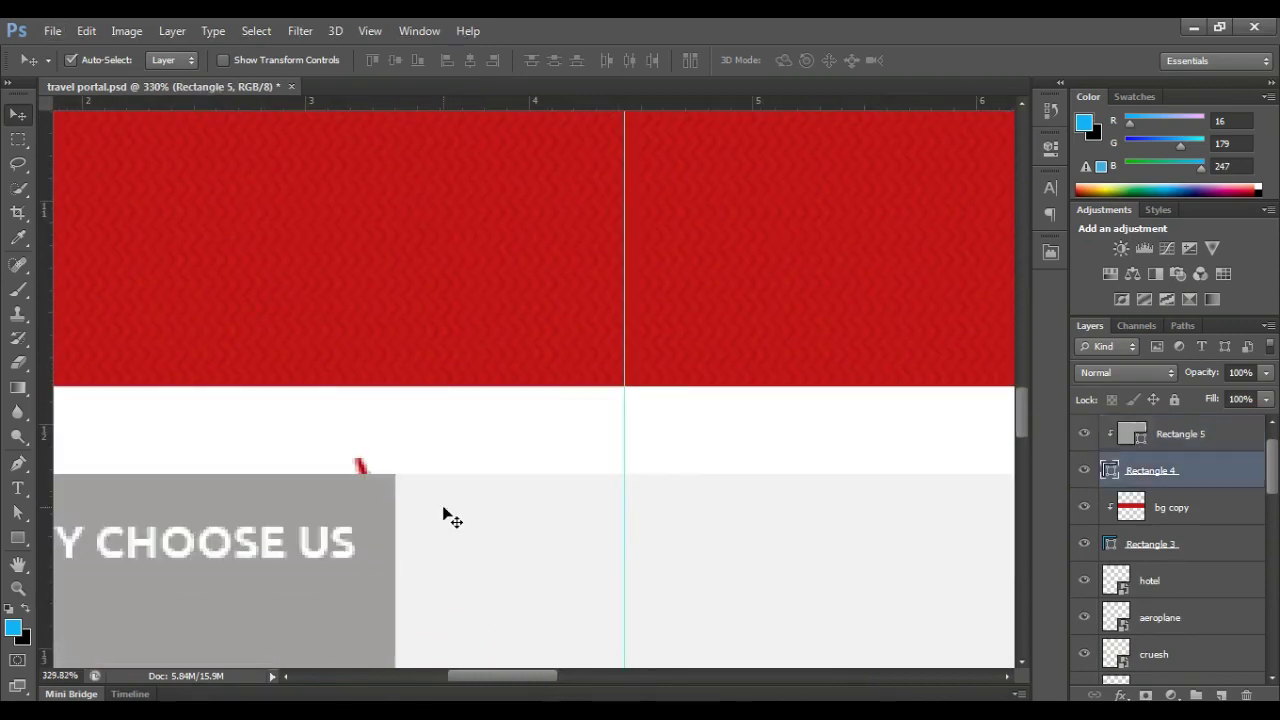
# - Move the Logo copy layer to the top of the stack, temporarily hiding the grey box
pyautogui.doubleClick(1083, 470)
pyautogui.click(1083, 470)
pyautogui.scroll(-3, 1170, 550)
pyautogui.click(1175, 668)
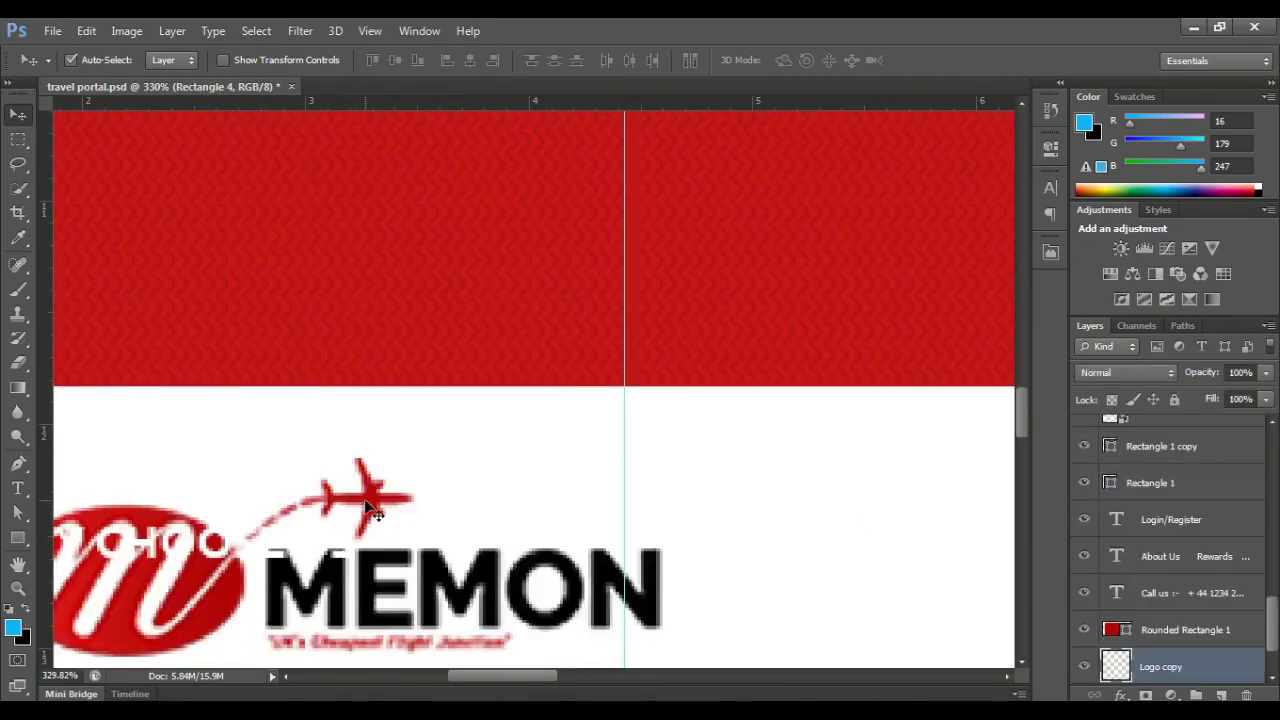
pyautogui.moveTo(1175, 668)
pyautogui.mouseDown()
pyautogui.moveTo(1222, 385)
pyautogui.moveTo(1211, 412)
pyautogui.mouseUp()
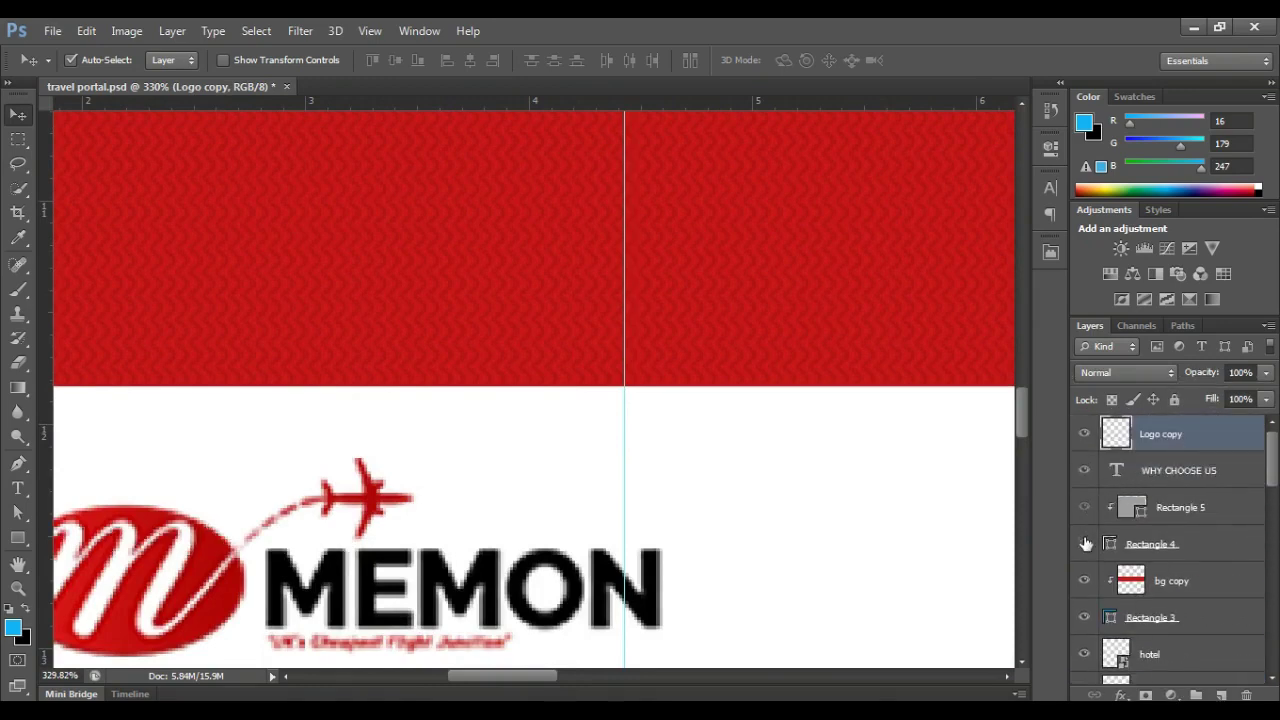
pyautogui.click(1085, 543)
pyautogui.scroll(-3, 400, 450)
pyautogui.scroll(2, 400, 450)
# - Move the logo copy into the grey box, scale it down, and nudge it under the heading
pyautogui.moveTo(350, 578)
pyautogui.mouseDown()
pyautogui.moveTo(291, 516)
pyautogui.moveTo(243, 508)
pyautogui.mouseUp()
pyautogui.hotkey('ctrl', 't')
pyautogui.moveTo(643, 394); pyautogui.dragTo(541, 424)
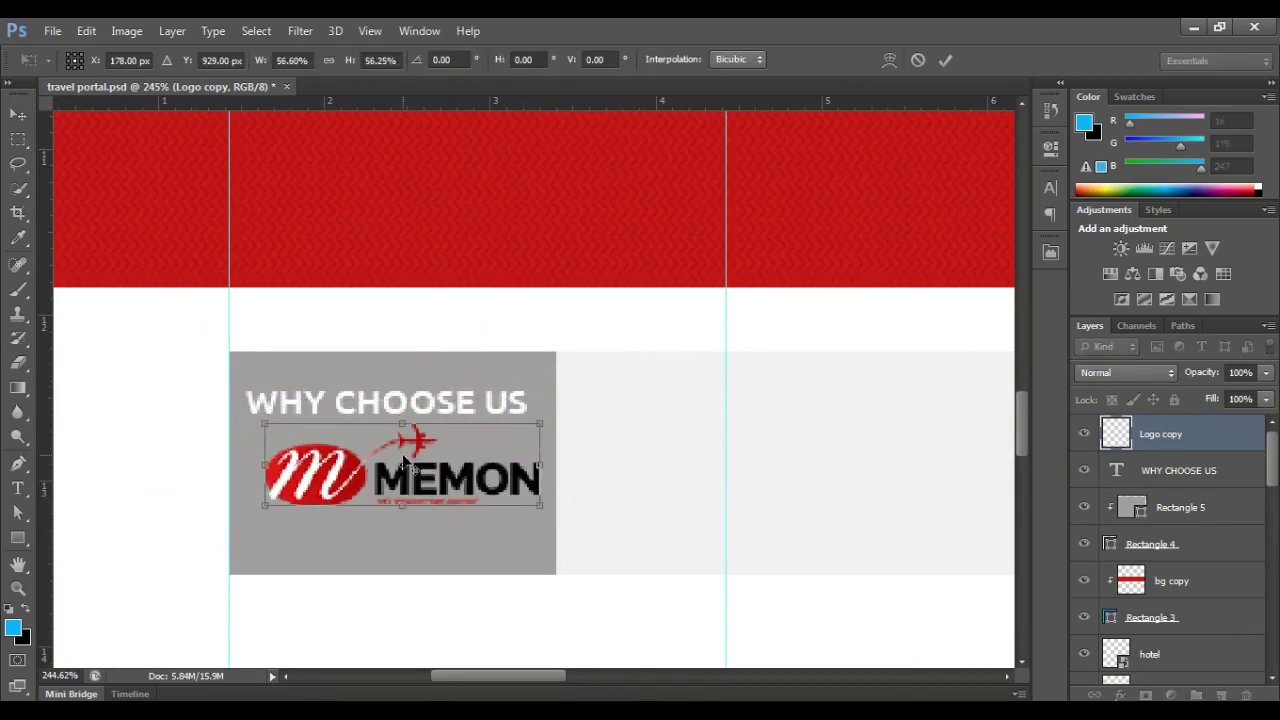
pyautogui.press('Return')
pyautogui.moveTo(350, 470); pyautogui.dragTo(340, 468)
pyautogui.scroll(-3, 333, 490)
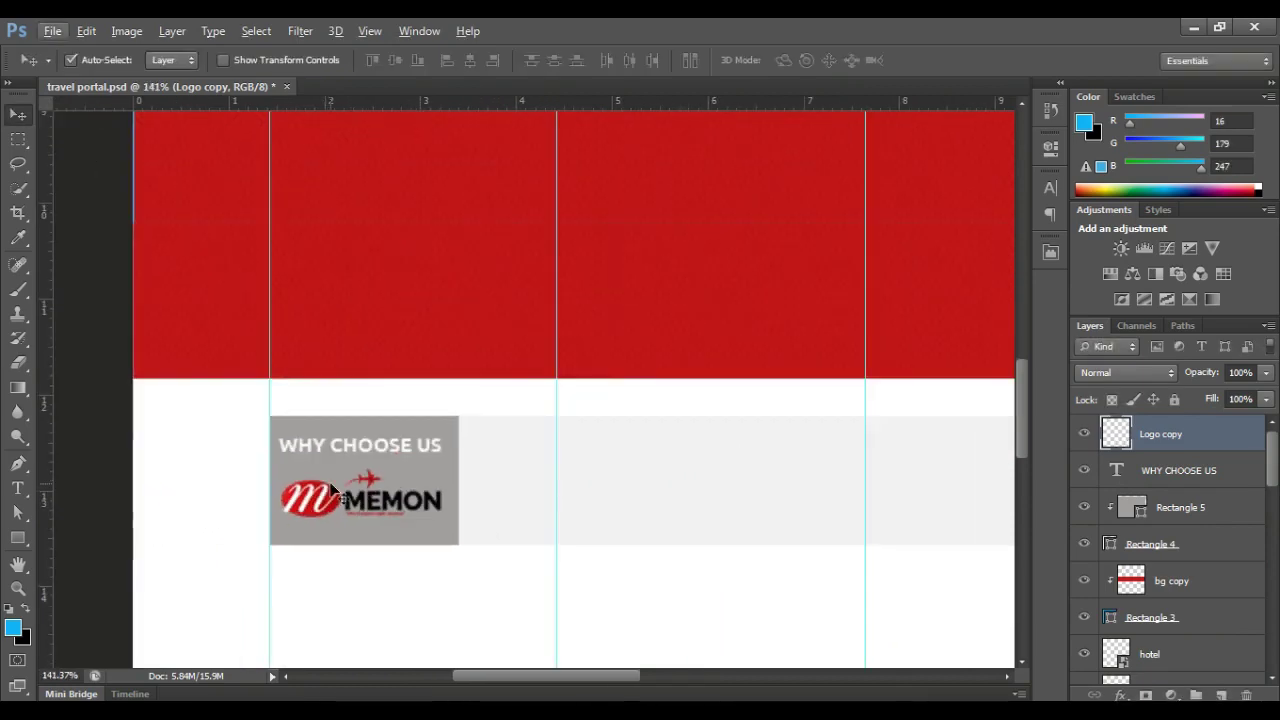
pyautogui.scroll(-2, 414, 471)
pyautogui.scroll(6, 351, 391)
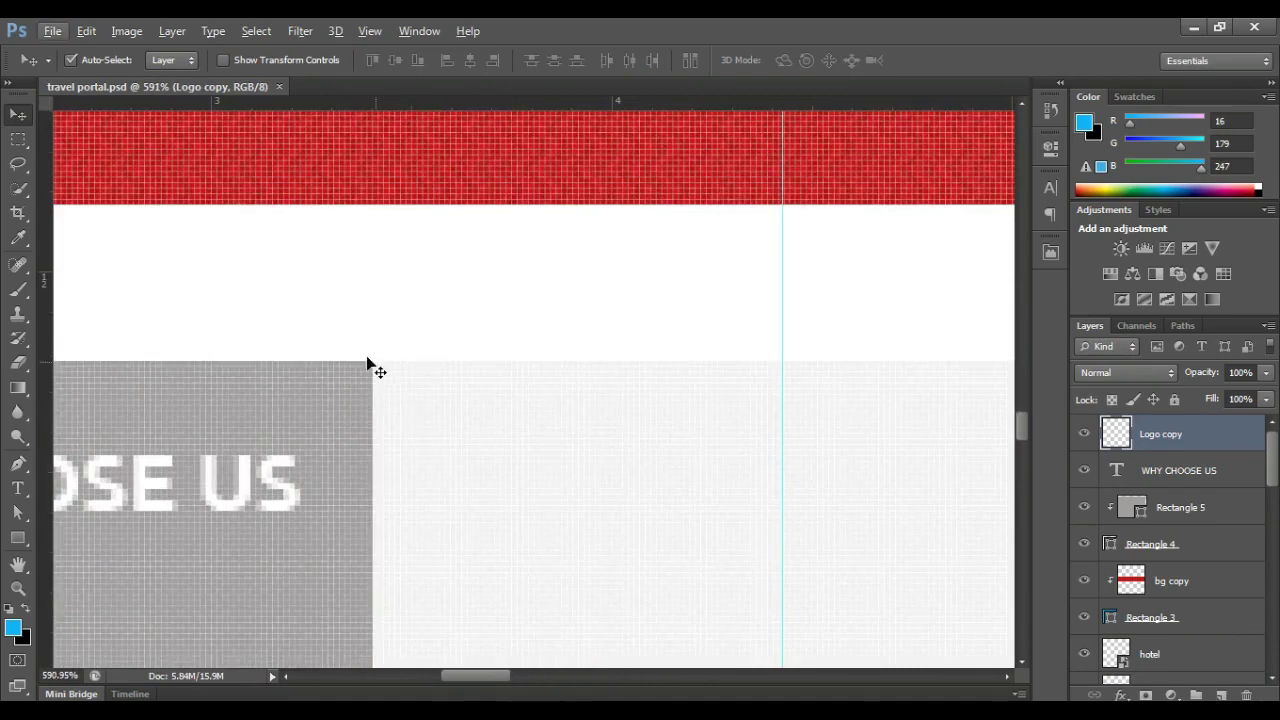
# - On a new layer above the grey box, plot a three-point Pen triangle, then undo the fill
pyautogui.click(18, 463)
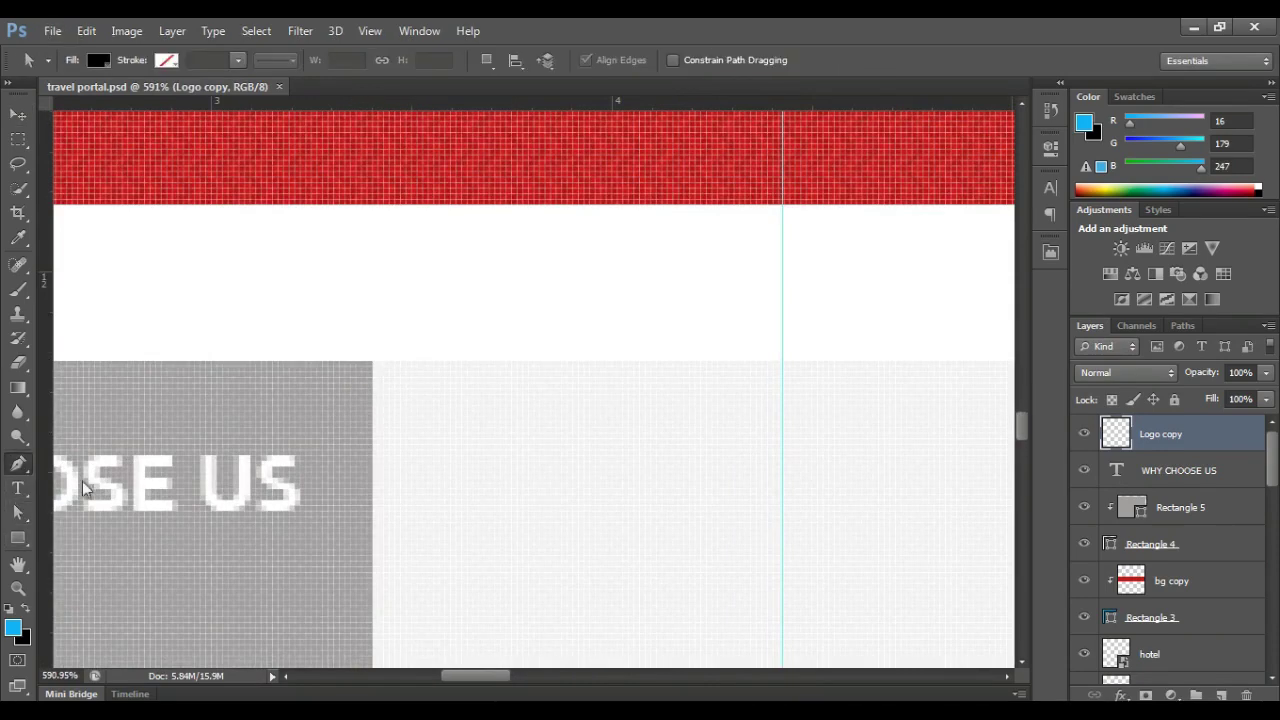
pyautogui.scroll(2, 413, 430)
pyautogui.click(1180, 507)
pyautogui.click(1222, 694)
pyautogui.scroll(2, 531, 506)
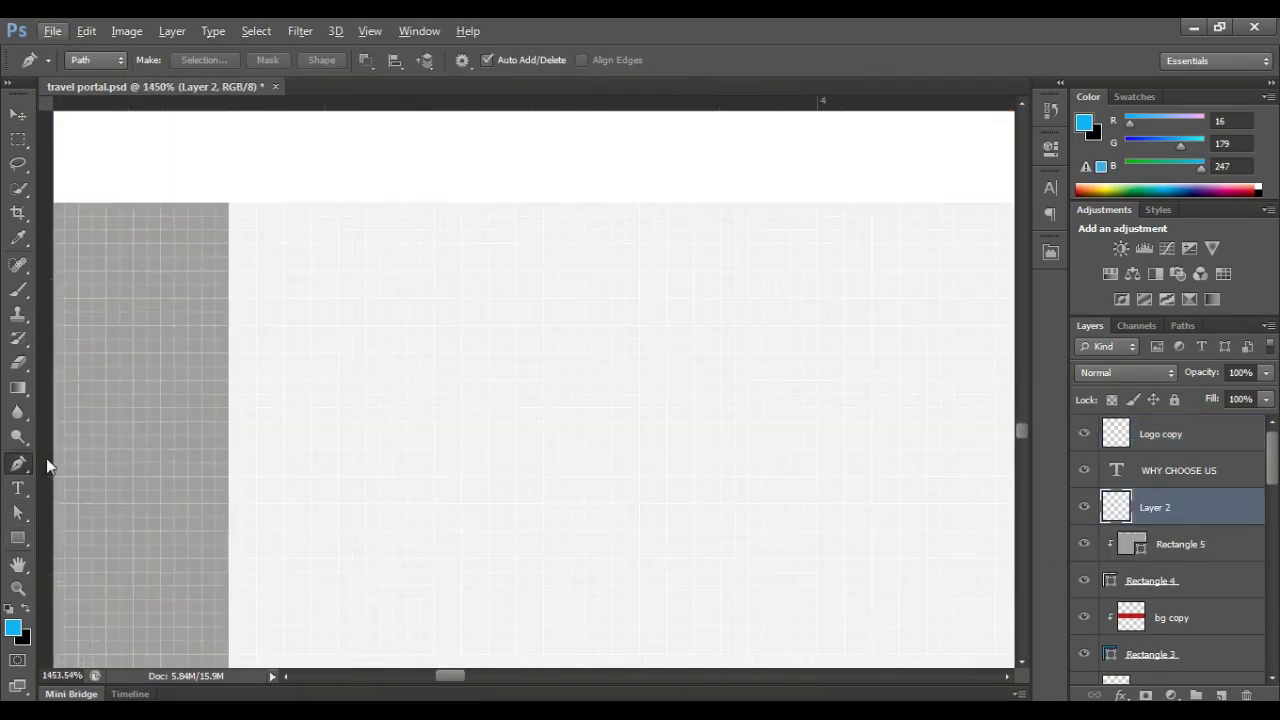
pyautogui.press('capslock')
pyautogui.click(229, 203)
pyautogui.click(339, 298)
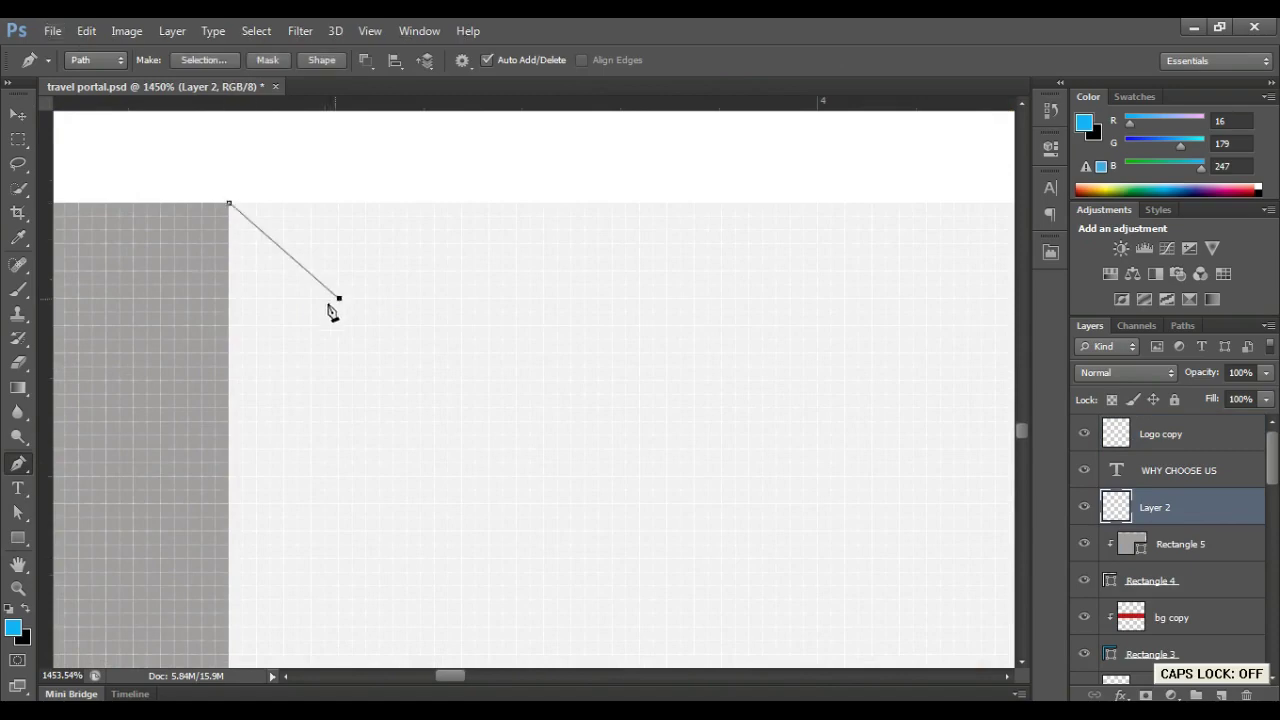
pyautogui.click(229, 380)
pyautogui.click(321, 59)
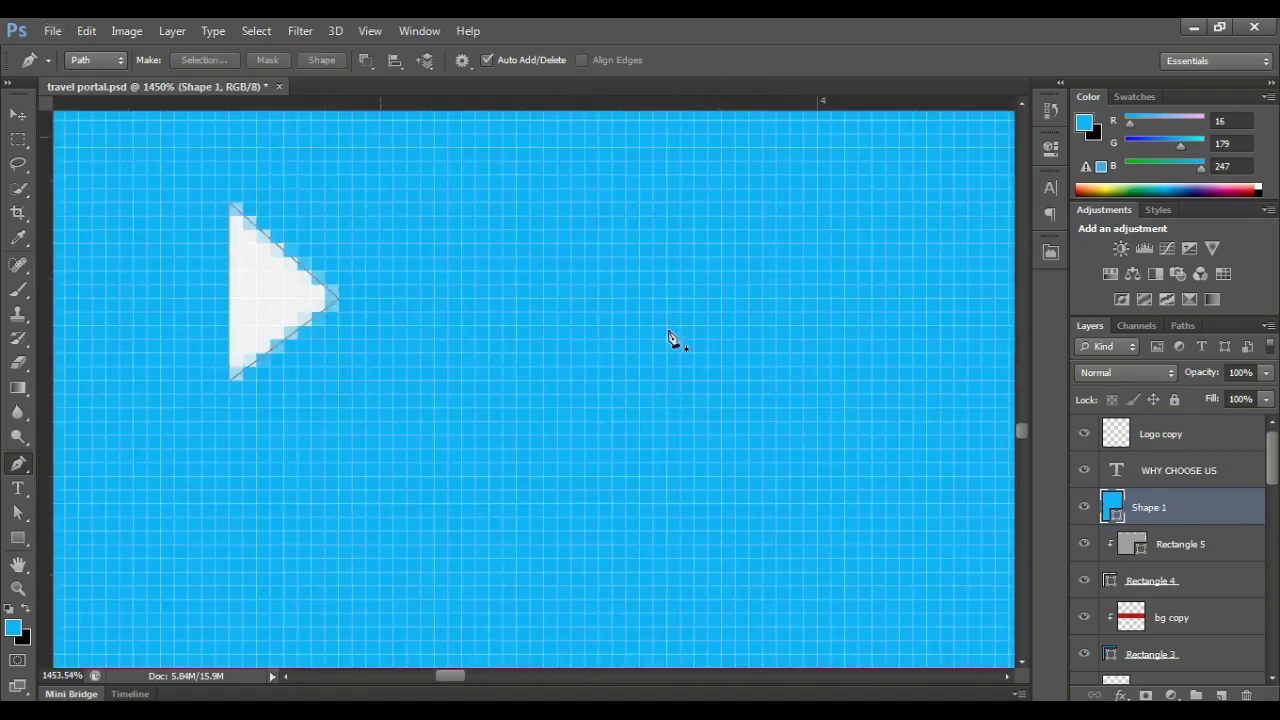
pyautogui.hotkey('ctrl', 'z')
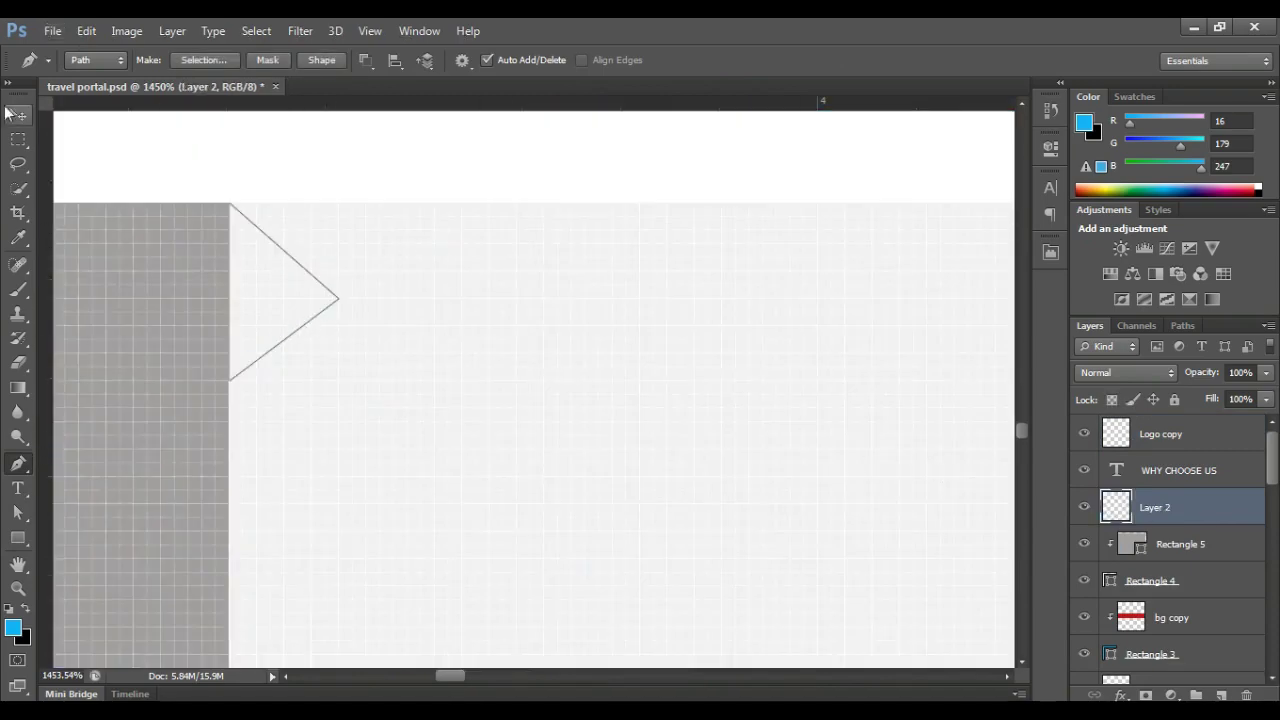
# - Undo the unwanted shape, dismiss the unfinished outline, and reselect the empty layer
pyautogui.click(228, 204)
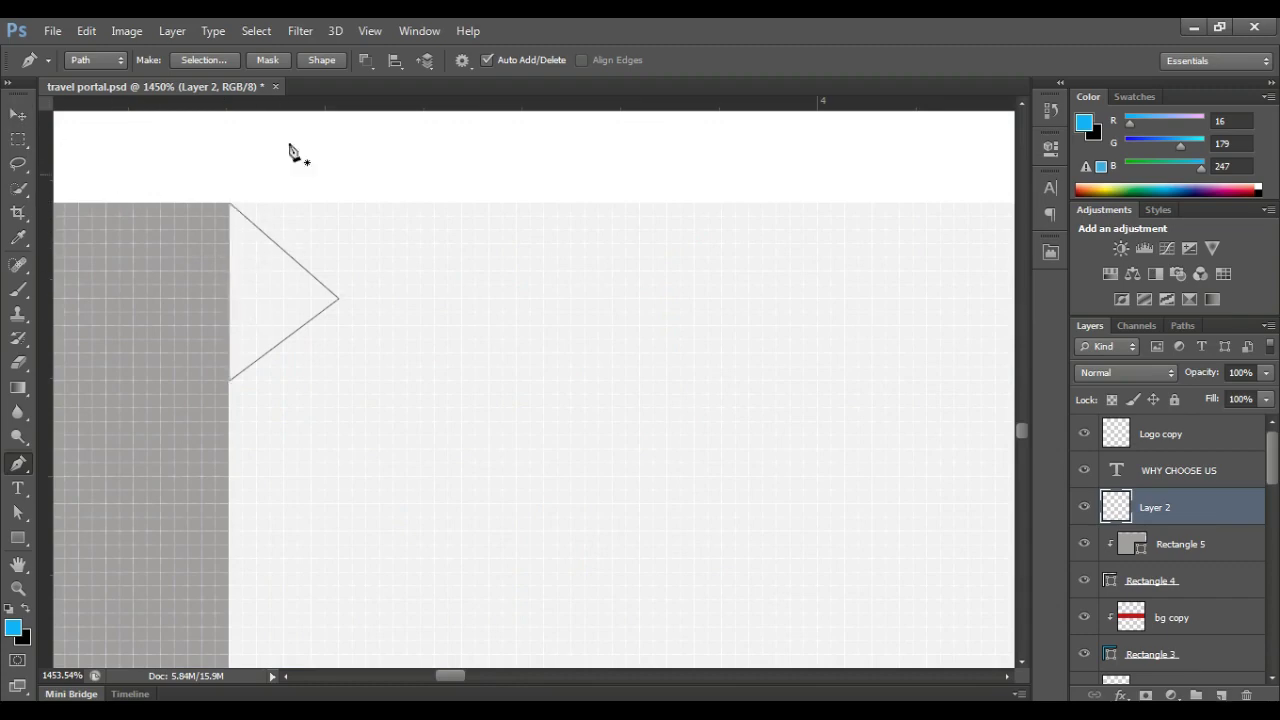
pyautogui.click(321, 60)
pyautogui.press('v')
pyautogui.hotkey('ctrl', 'z')
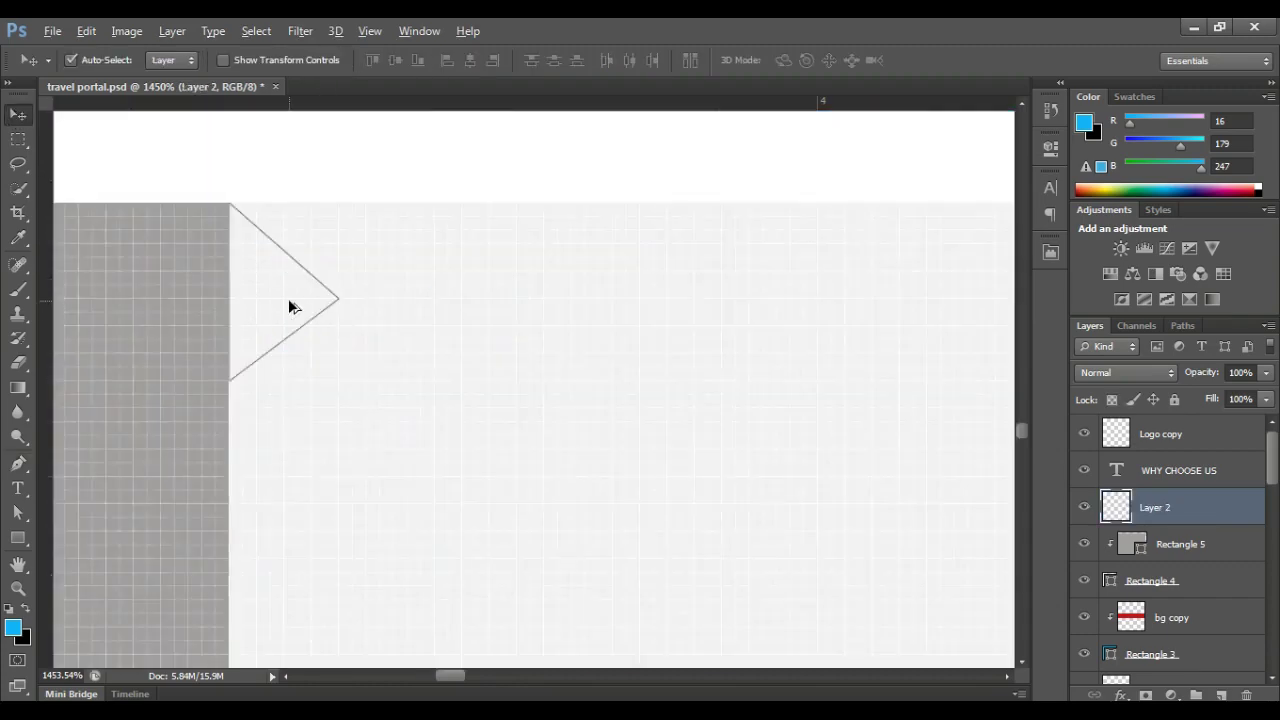
pyautogui.scroll(-3, 300, 305)
pyautogui.click(300, 305)
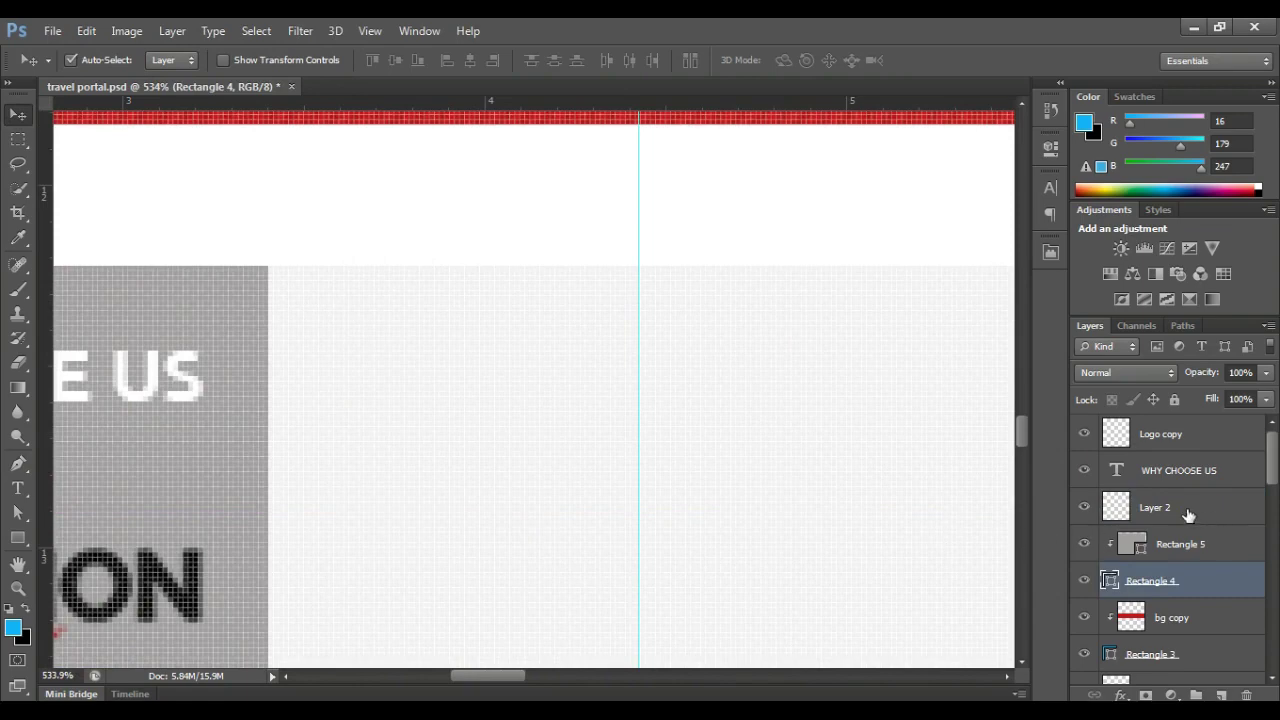
pyautogui.click(1188, 515)
pyautogui.scroll(2, 265, 281)
# - Draw the triangle point at the box's right edge with the Pen in Shape mode
pyautogui.click(18, 464)
pyautogui.scroll(1, 269, 251)
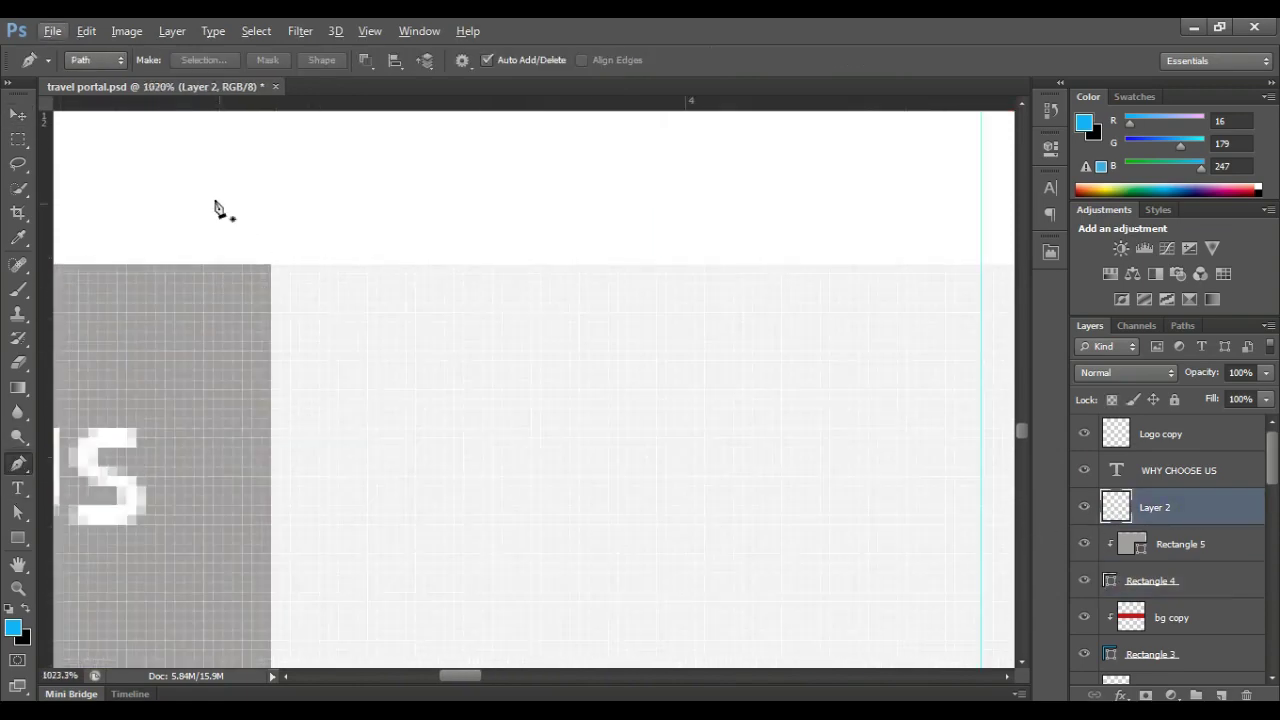
pyautogui.click(97, 60)
pyautogui.click(271, 266)
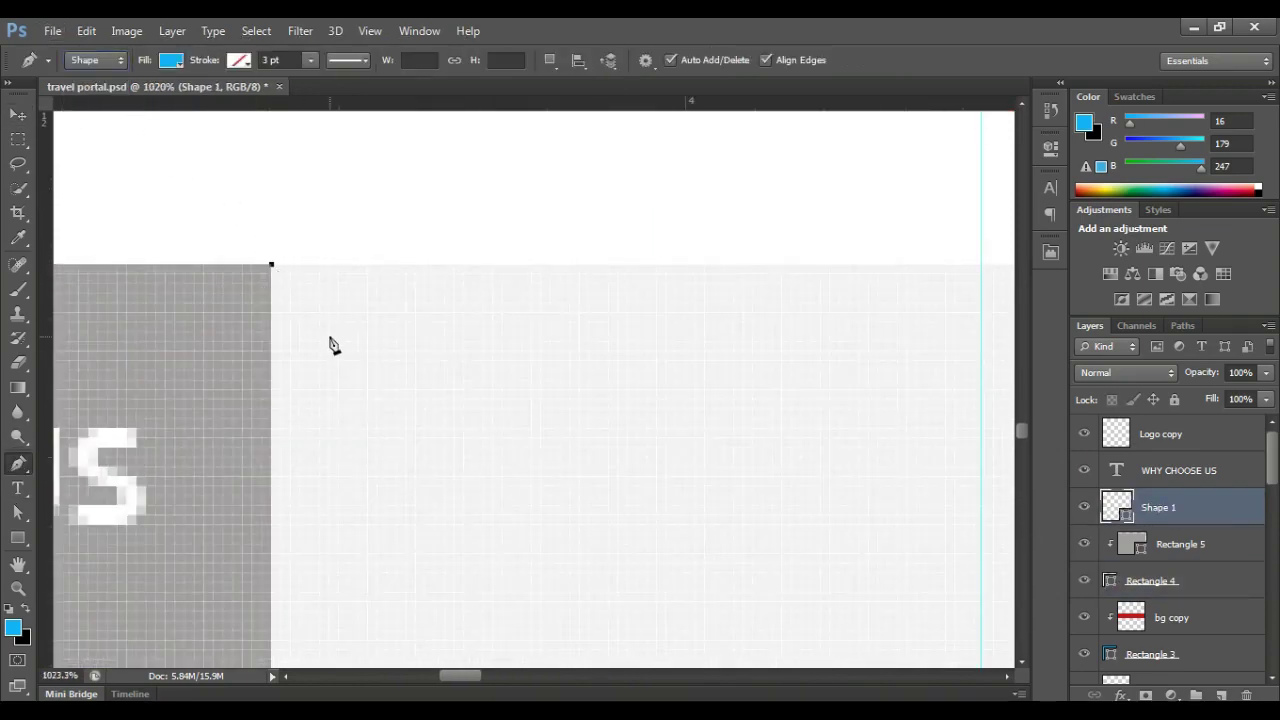
pyautogui.click(271, 389)
pyautogui.hotkey('ctrl', 'z')
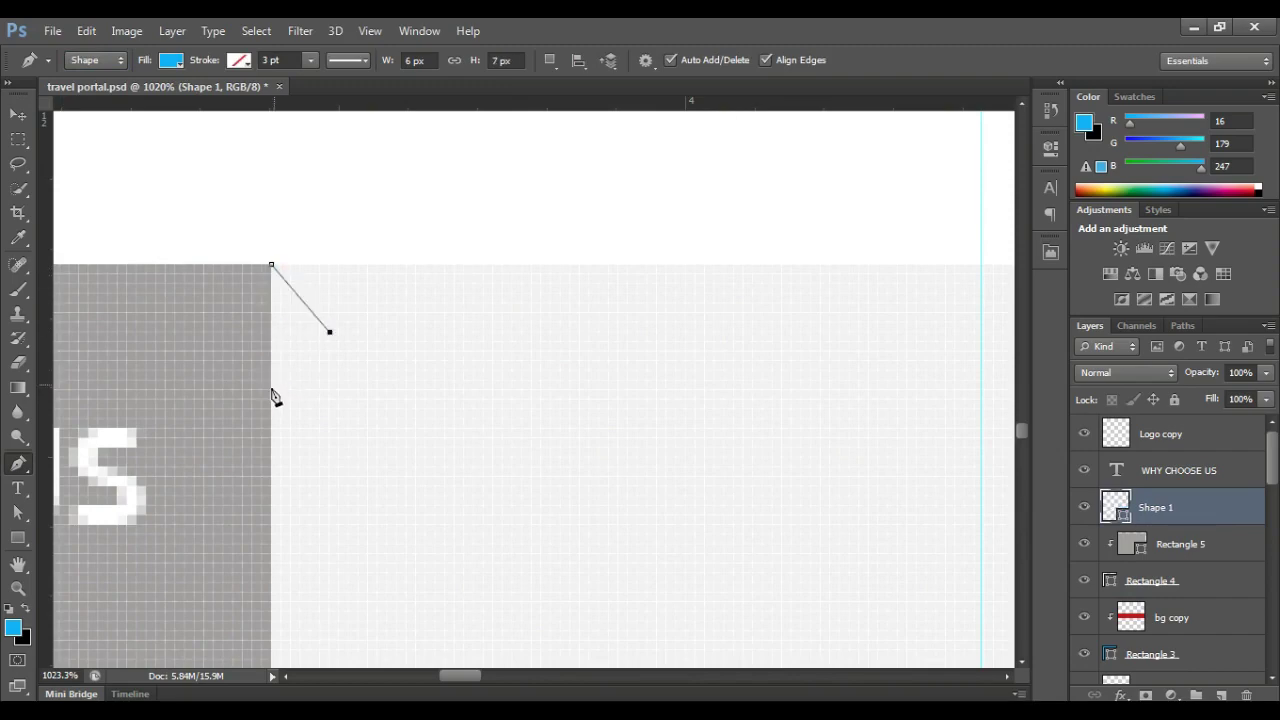
pyautogui.click(272, 390)
pyautogui.press('v')
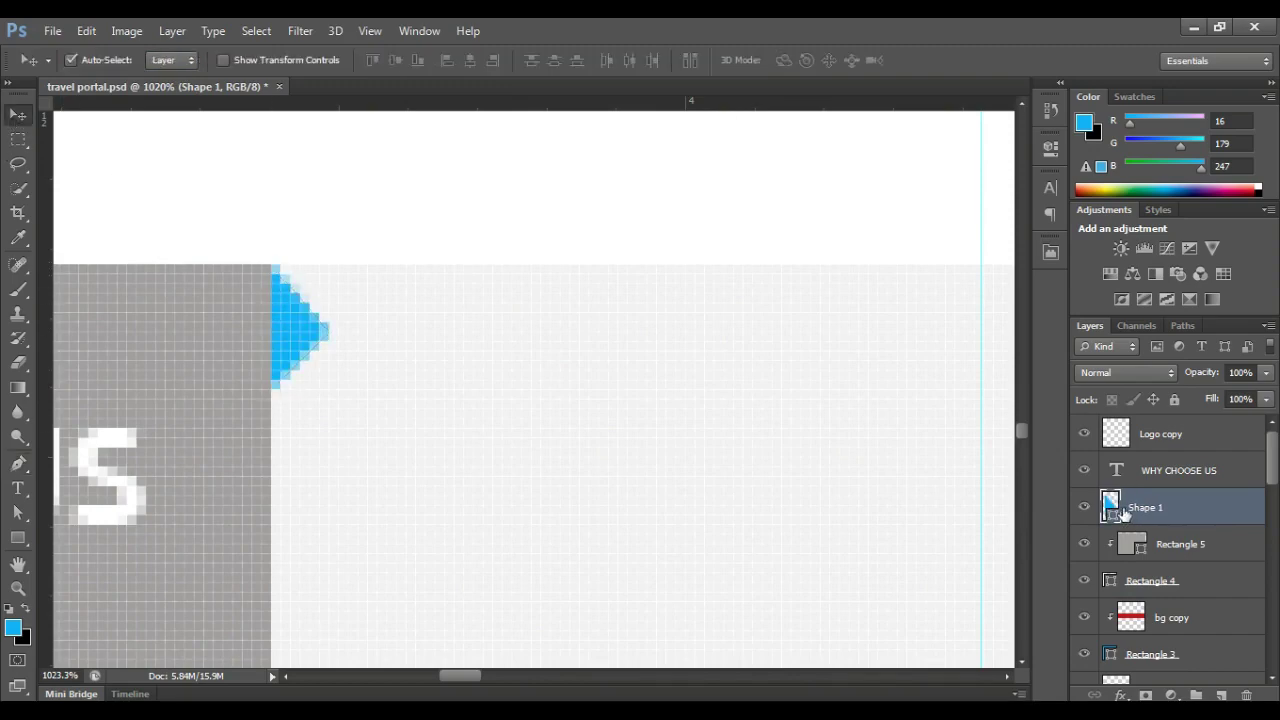
# - Fill the triangle Shape 1 with grey and save the document
pyautogui.doubleClick(1110, 507)
pyautogui.click(150, 330)
pyautogui.click(849, 338)
pyautogui.scroll(-5, 331, 400)
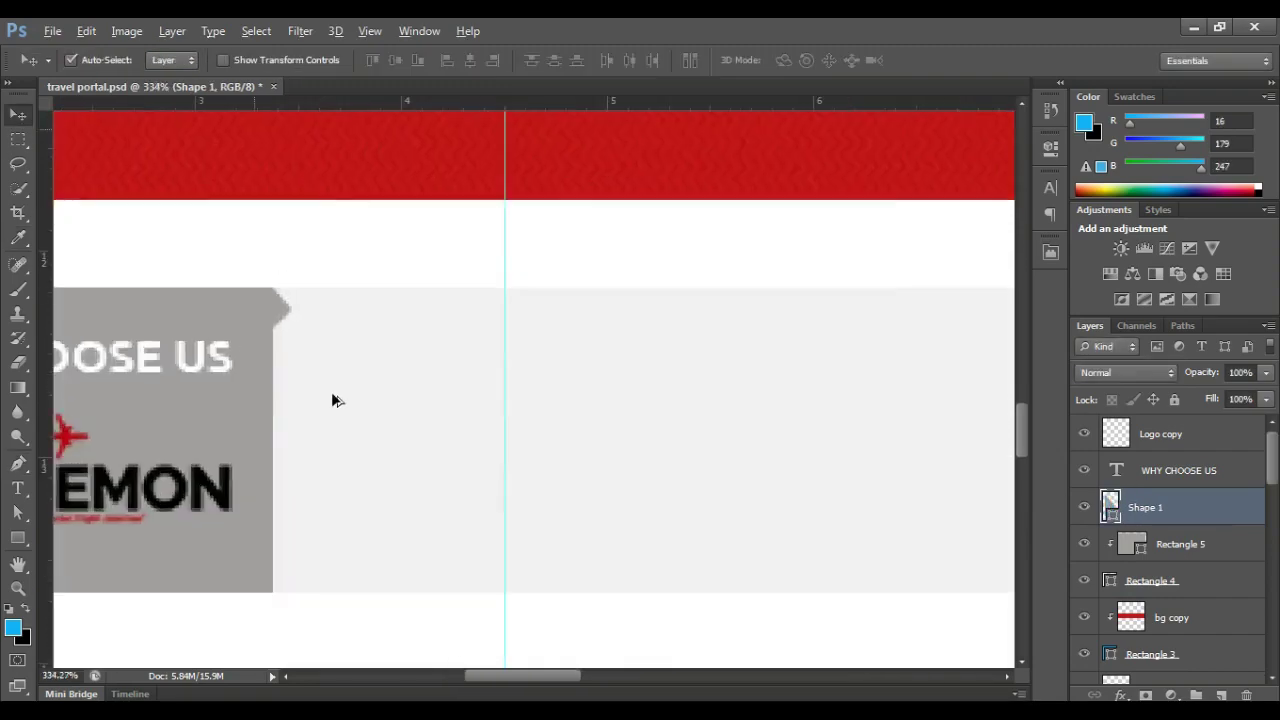
pyautogui.scroll(-3, 366, 517)
pyautogui.hotkey('ctrl', 's')
# - Place the Customer satisfaction smiley icon from Explorer beside the logo box
pyautogui.scroll(-2, 470, 480)
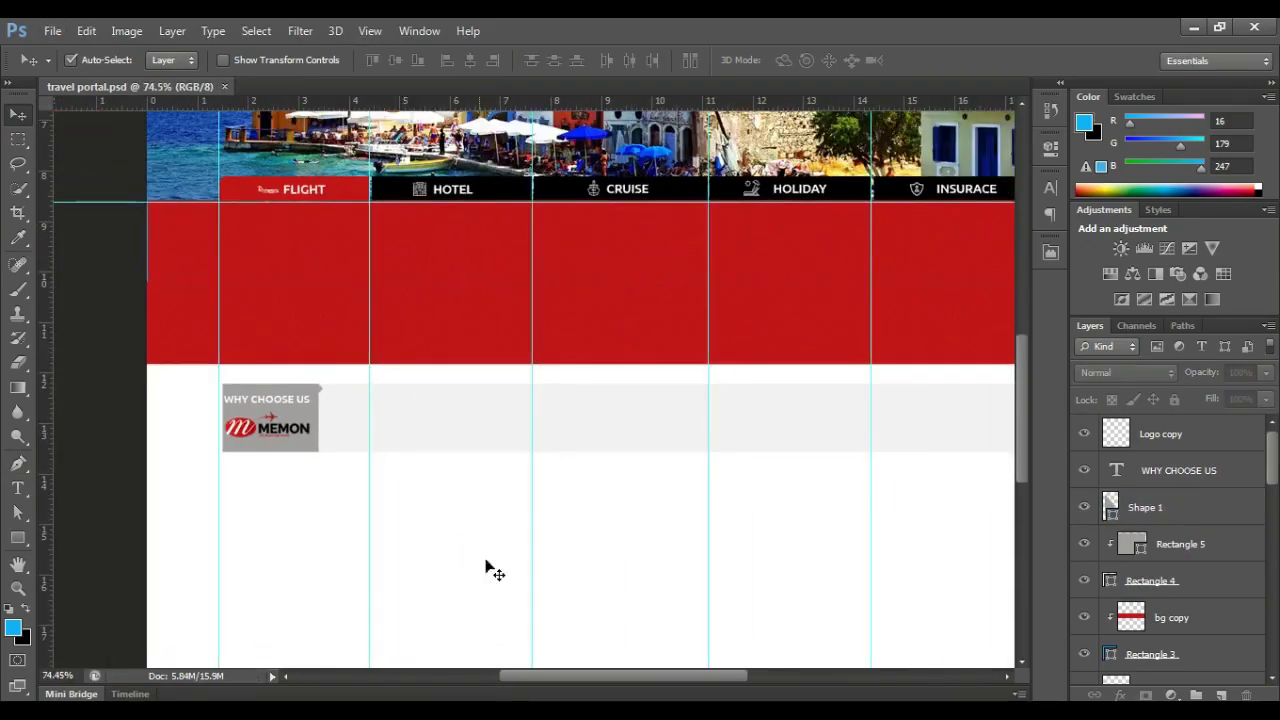
pyautogui.hotkey('alt', 'Tab')
pyautogui.moveTo(712, 150)
pyautogui.mouseDown()
pyautogui.moveTo(518, 440)
pyautogui.moveTo(518, 420)
pyautogui.mouseUp()
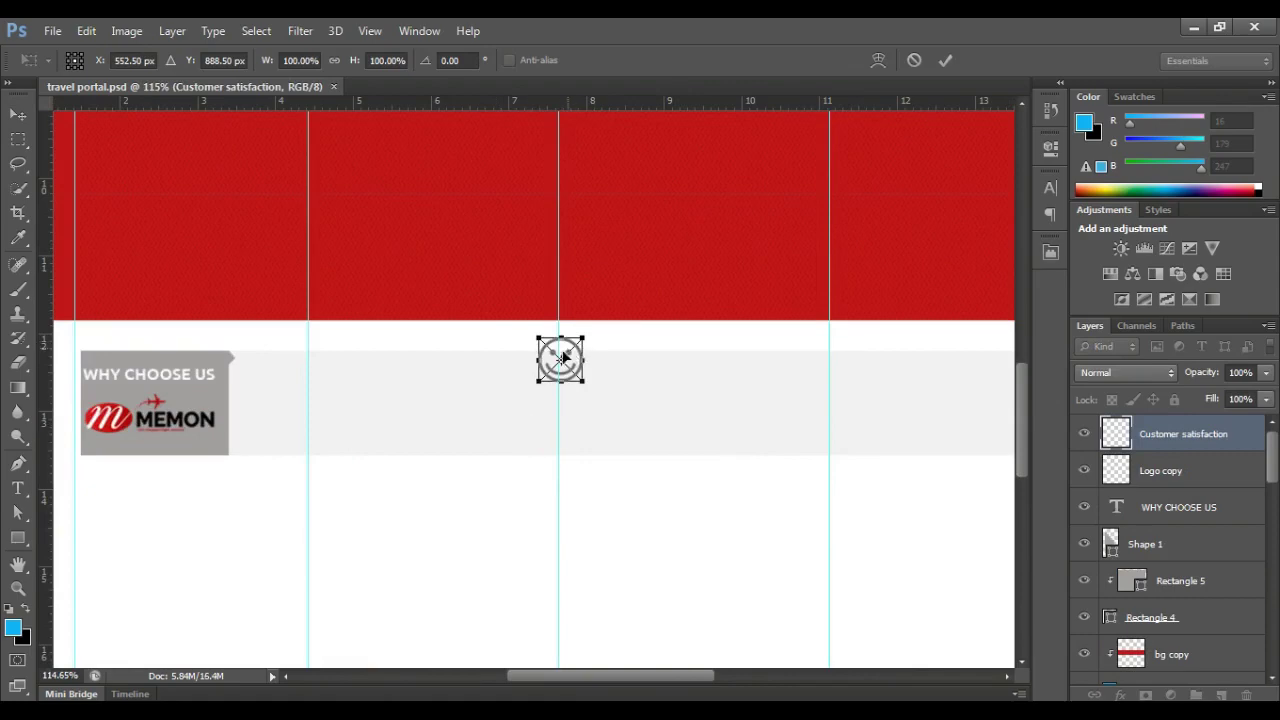
pyautogui.moveTo(562, 357)
pyautogui.mouseDown()
pyautogui.moveTo(313, 399)
pyautogui.moveTo(341, 432)
pyautogui.moveTo(329, 426)
pyautogui.mouseUp()
pyautogui.press('Return')
# - Add a text line beside the smiley coloured with a grey sampled from the canvas
pyautogui.press('t')
pyautogui.click(366, 388)
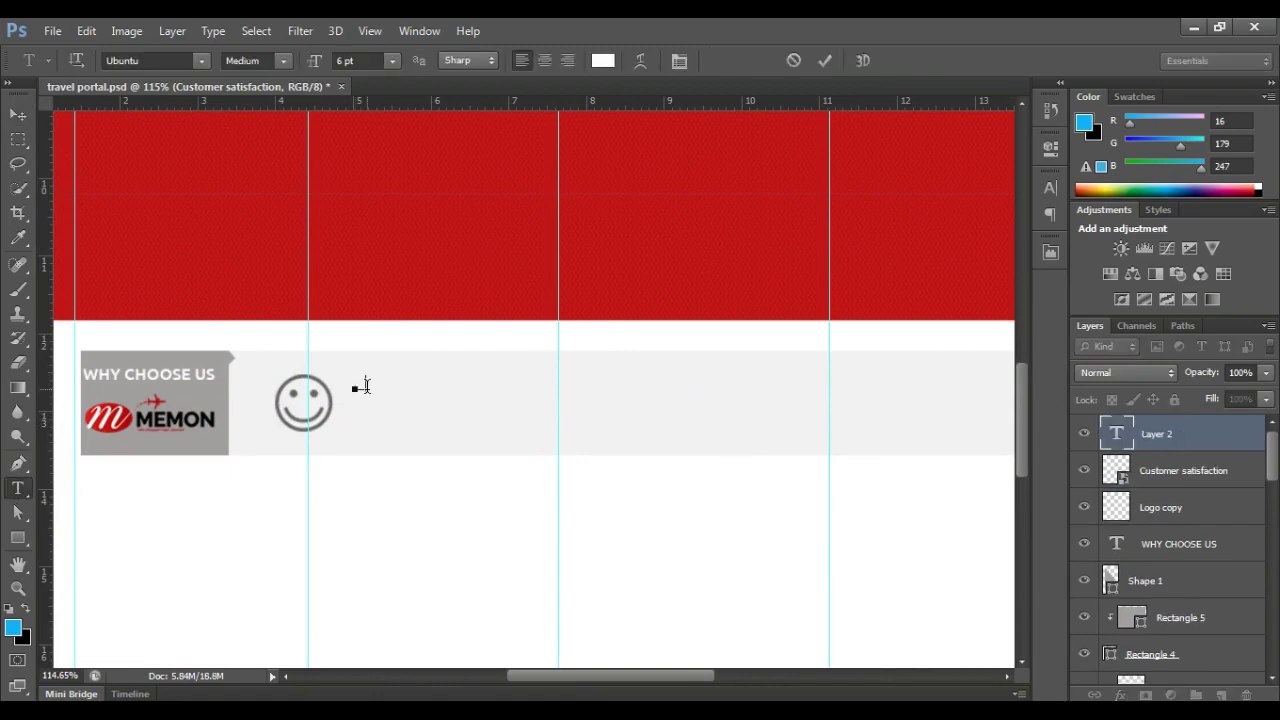
pyautogui.hotkey('ctrl', 'a')
pyautogui.click(602, 61)
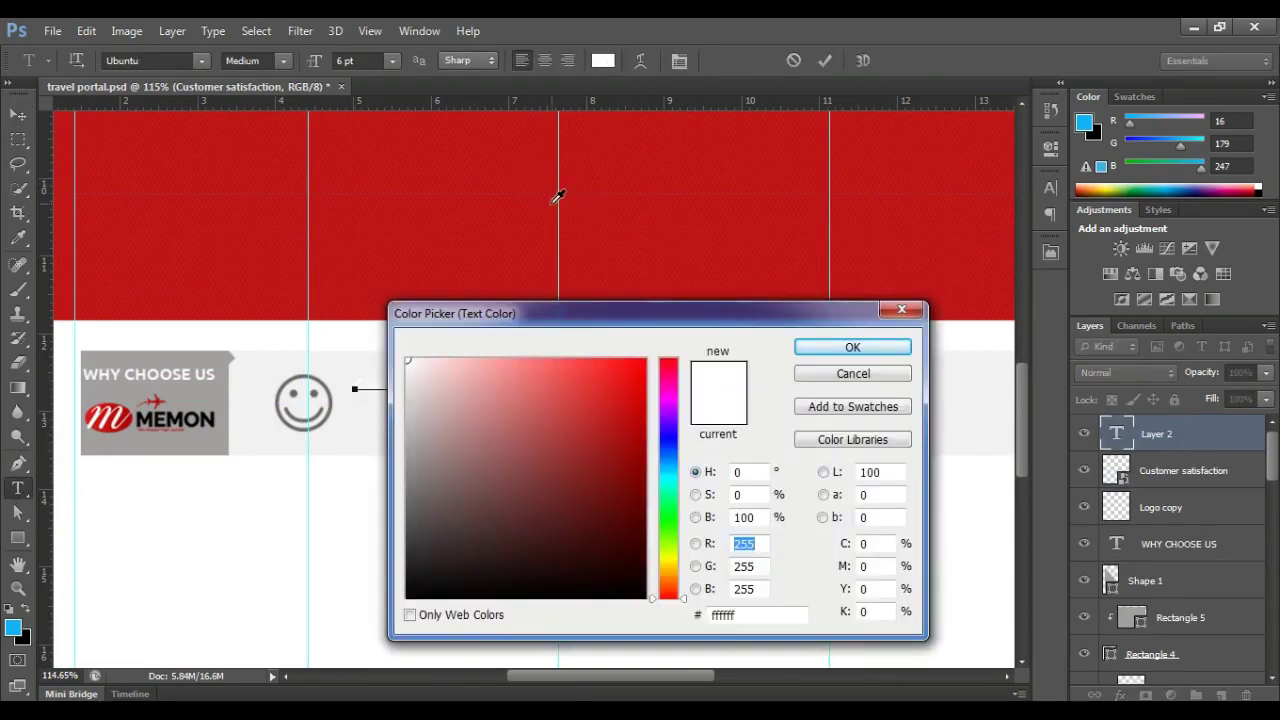
pyautogui.click(240, 357)
pyautogui.click(852, 347)
# - Set the 'Customer Satisfactio' heading to 7 pt, commit it, and nudge it into place
pyautogui.click(409, 386)
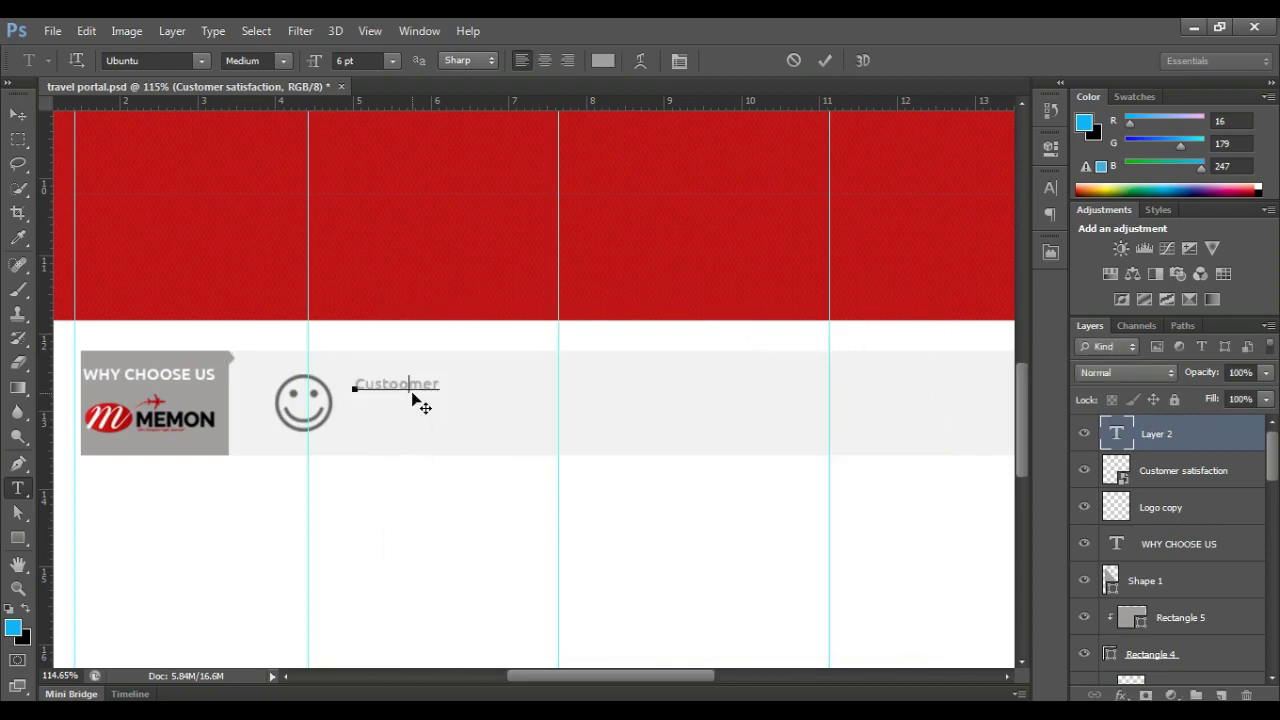
pyautogui.hotkey('ctrl', 'a')
pyautogui.click(356, 60)
pyautogui.press('Up')
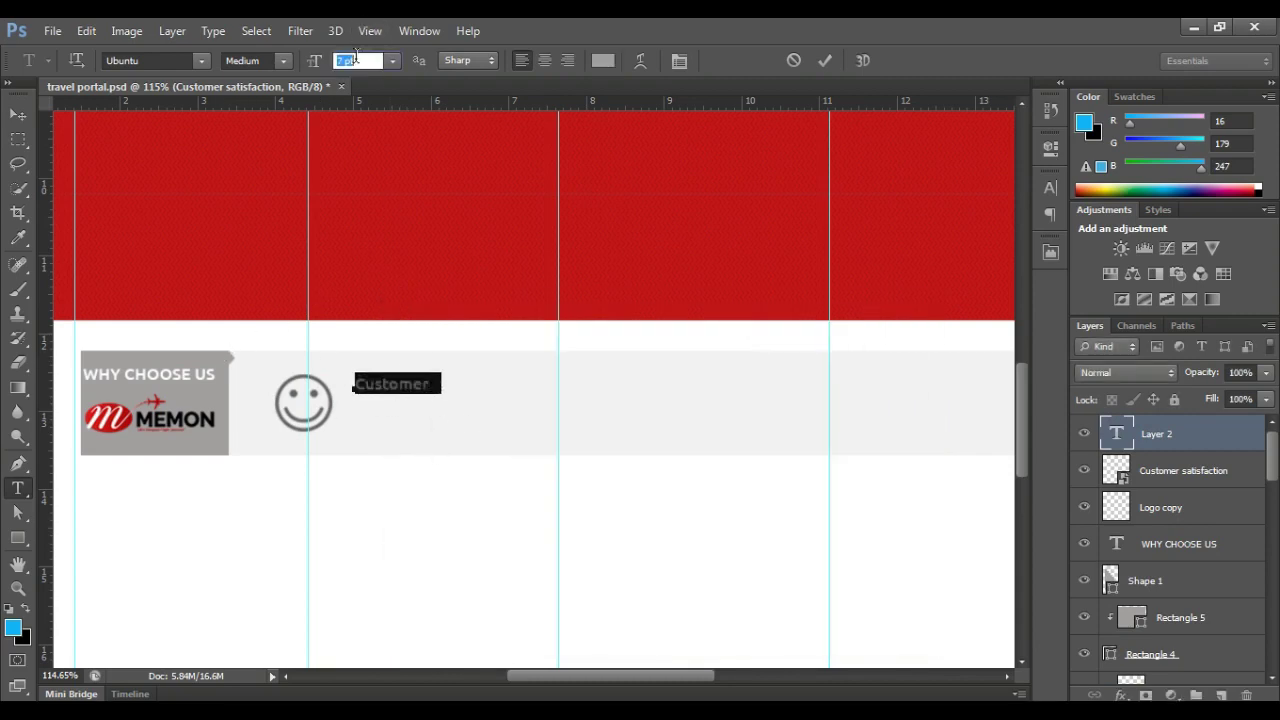
pyautogui.click(438, 383)
pyautogui.write('Satisfactio')
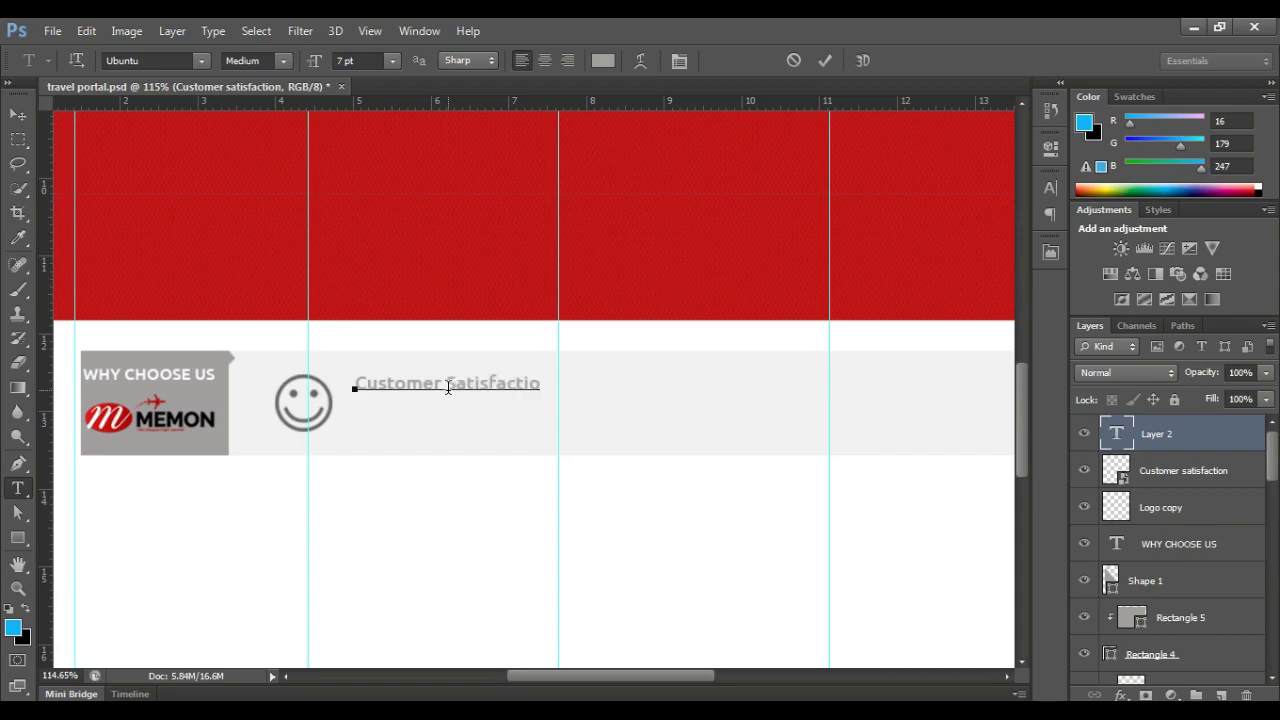
pyautogui.hotkey('ctrl', 'Return')
pyautogui.press('v')
pyautogui.moveTo(385, 388); pyautogui.dragTo(374, 393)
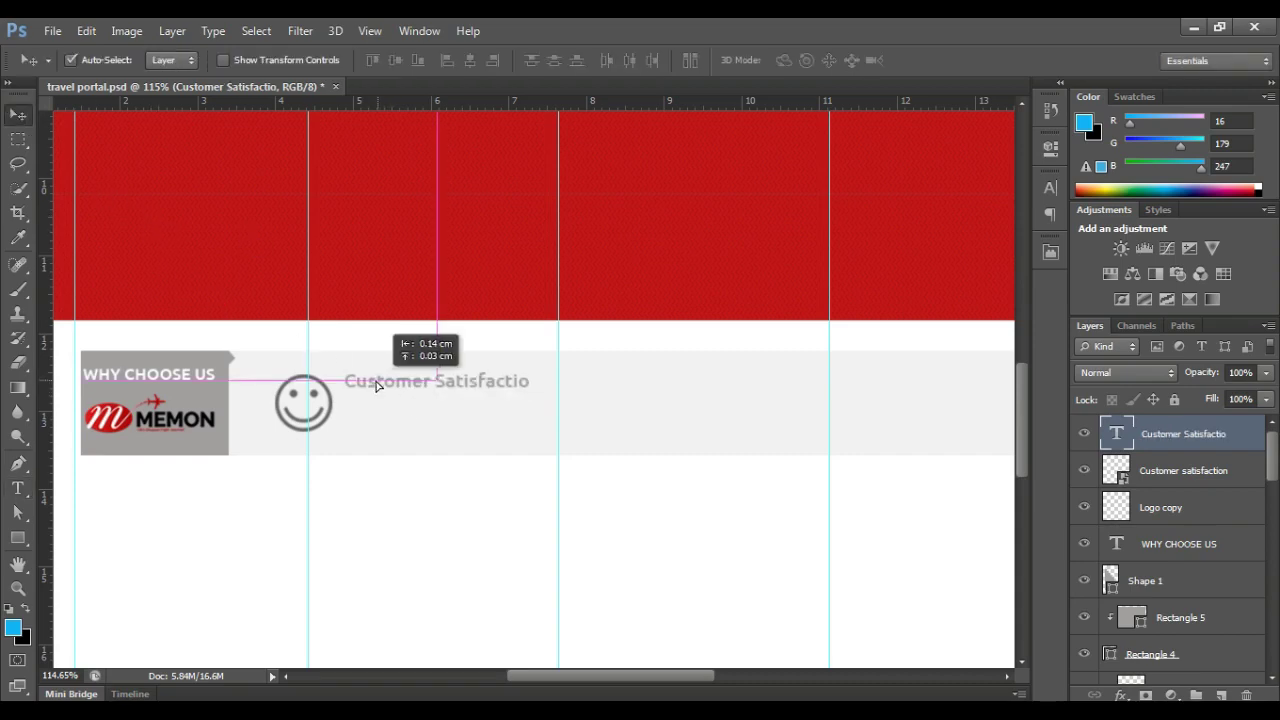
# - Type a Light 6 pt lorem-ipsum description line below the heading
pyautogui.click(18, 487)
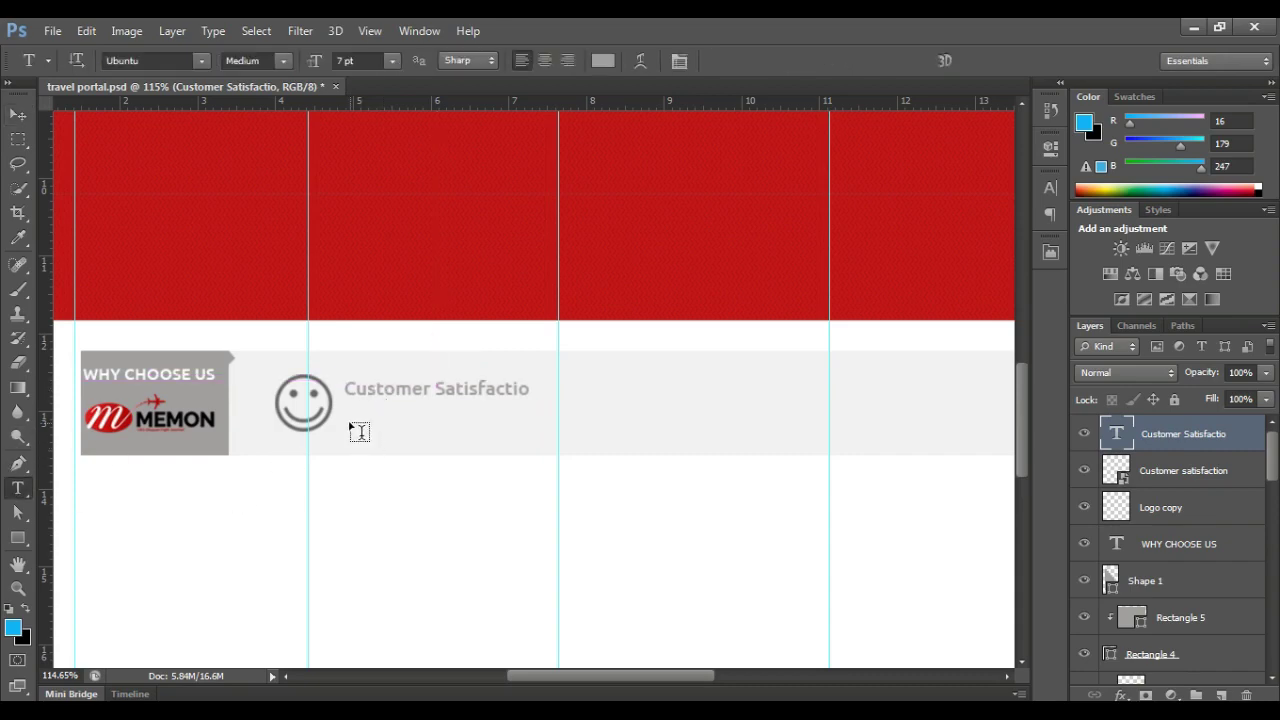
pyautogui.click(346, 418)
pyautogui.click(255, 60)
pyautogui.click(366, 61)
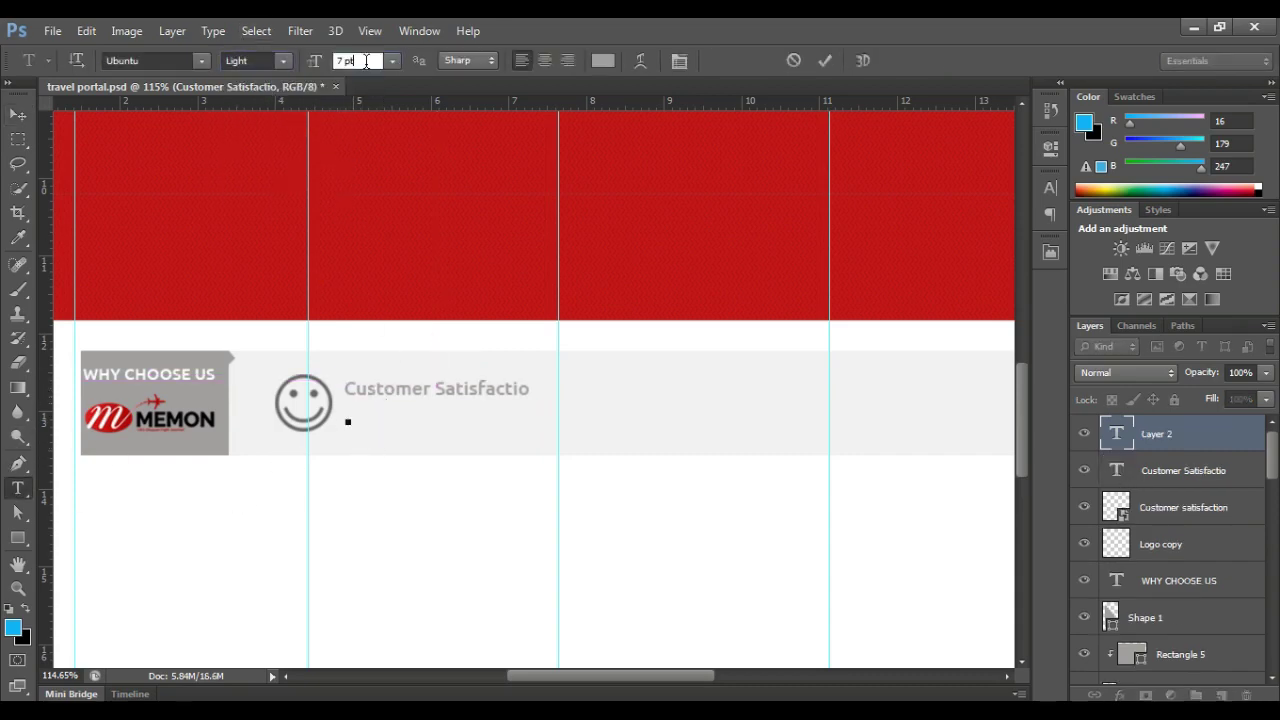
pyautogui.write('6')
pyautogui.press('Return')
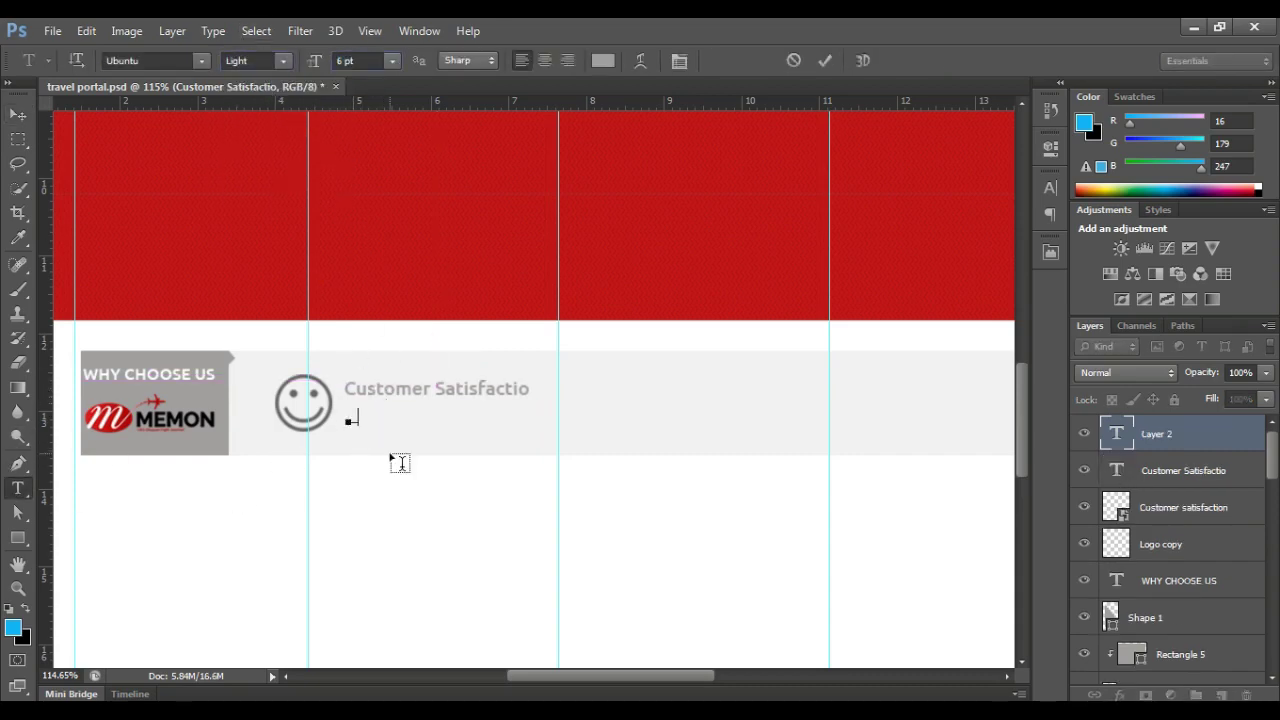
pyautogui.write('Contrary to popular be')
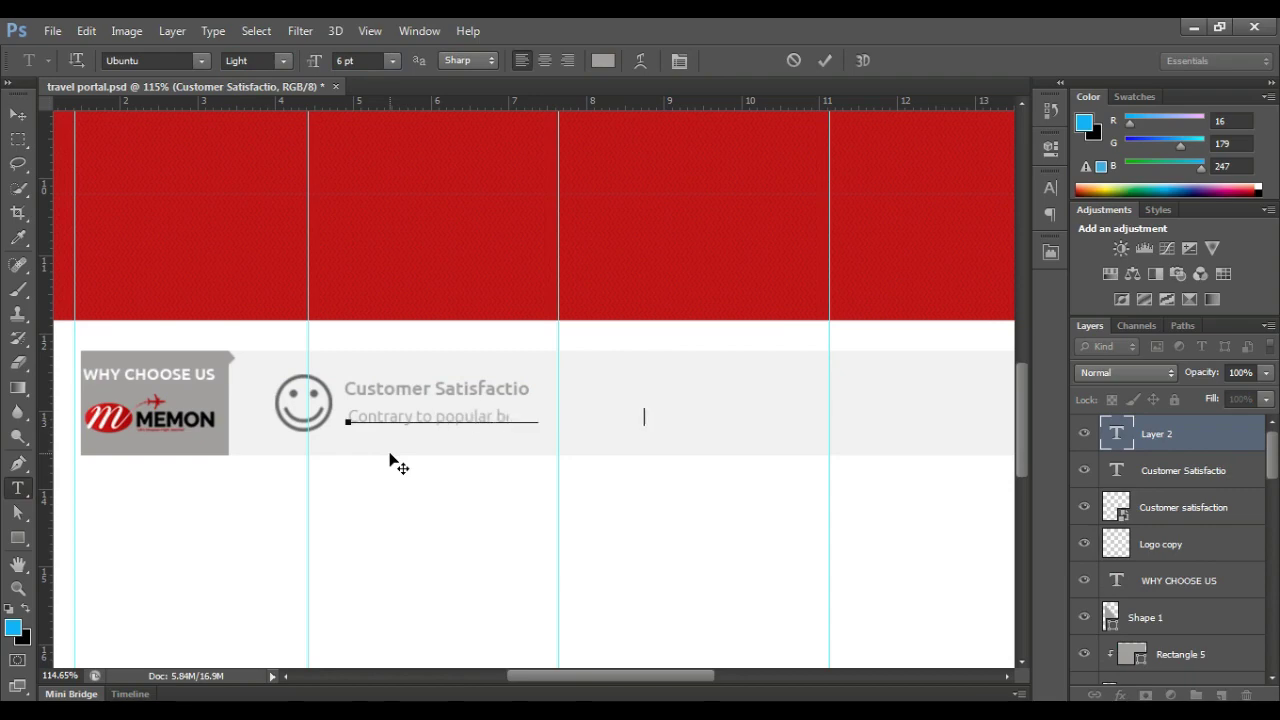
pyautogui.write('mpley dummy txt')
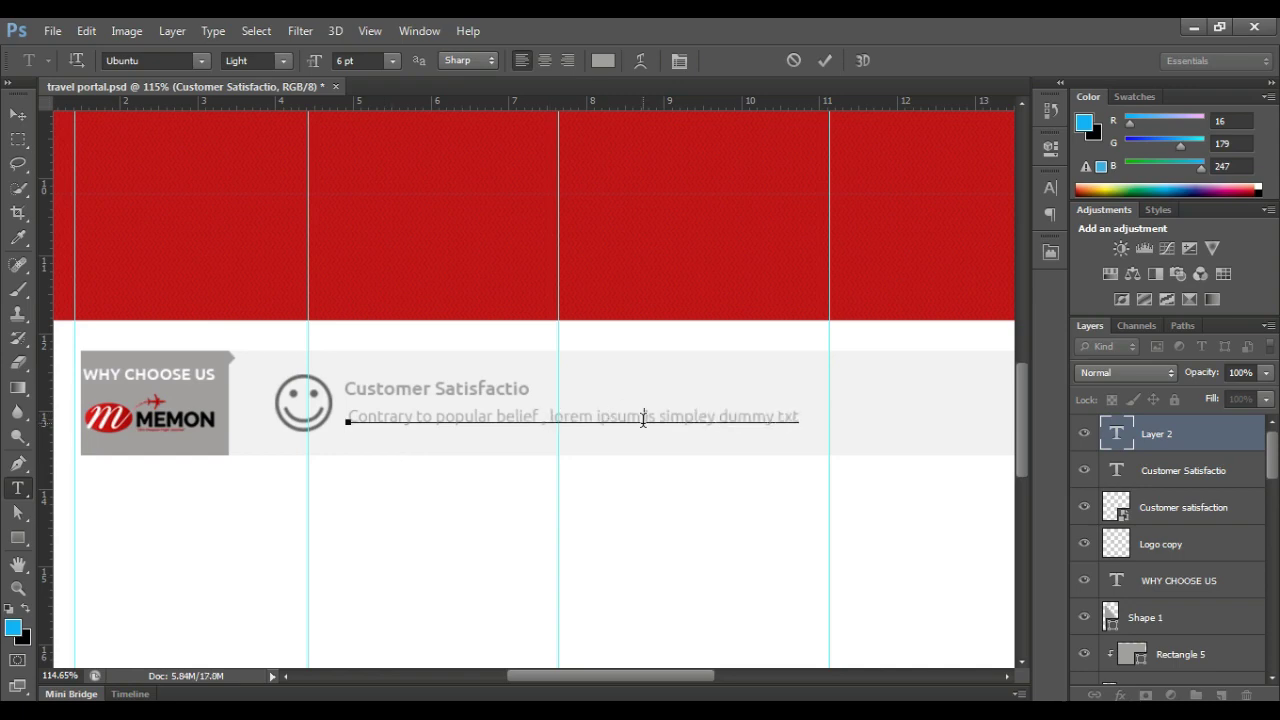
# - Break the description into two lines and tighten its leading to 7 pt
pyautogui.click(643, 418)
pyautogui.press('Return')
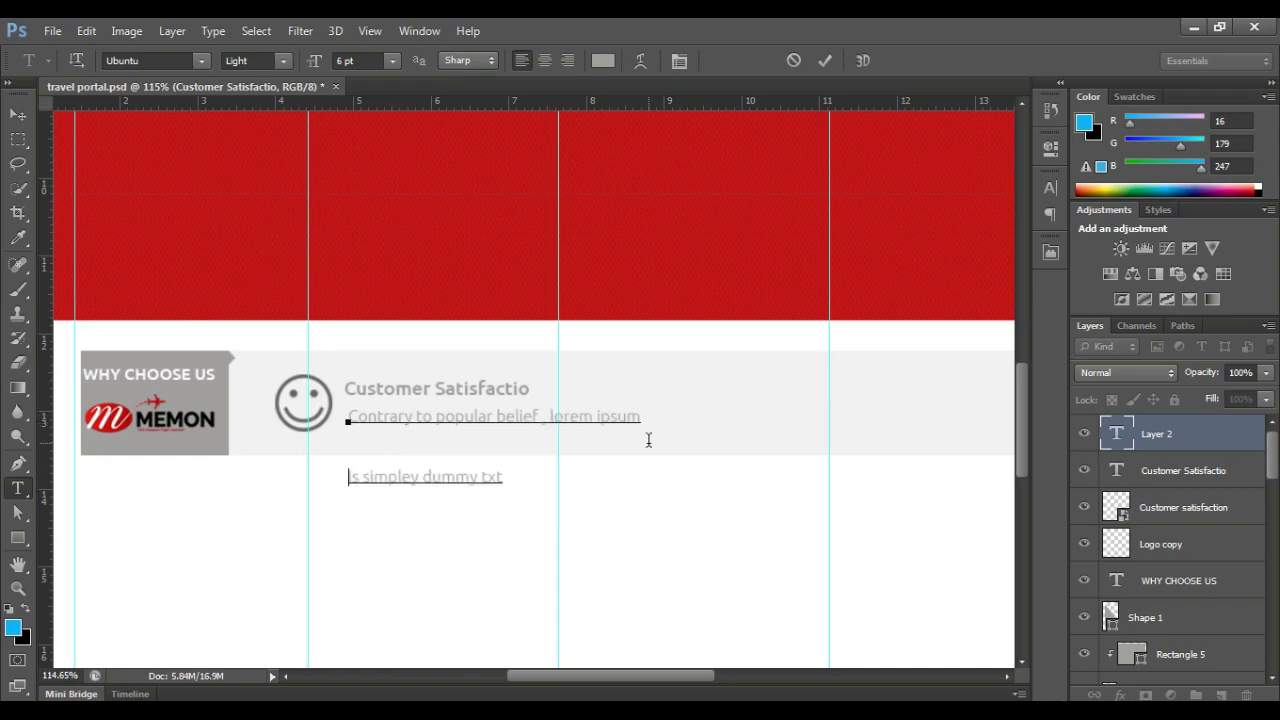
pyautogui.hotkey('ctrl', 'a')
pyautogui.click(1050, 187)
pyautogui.click(975, 225)
pyautogui.write('8')
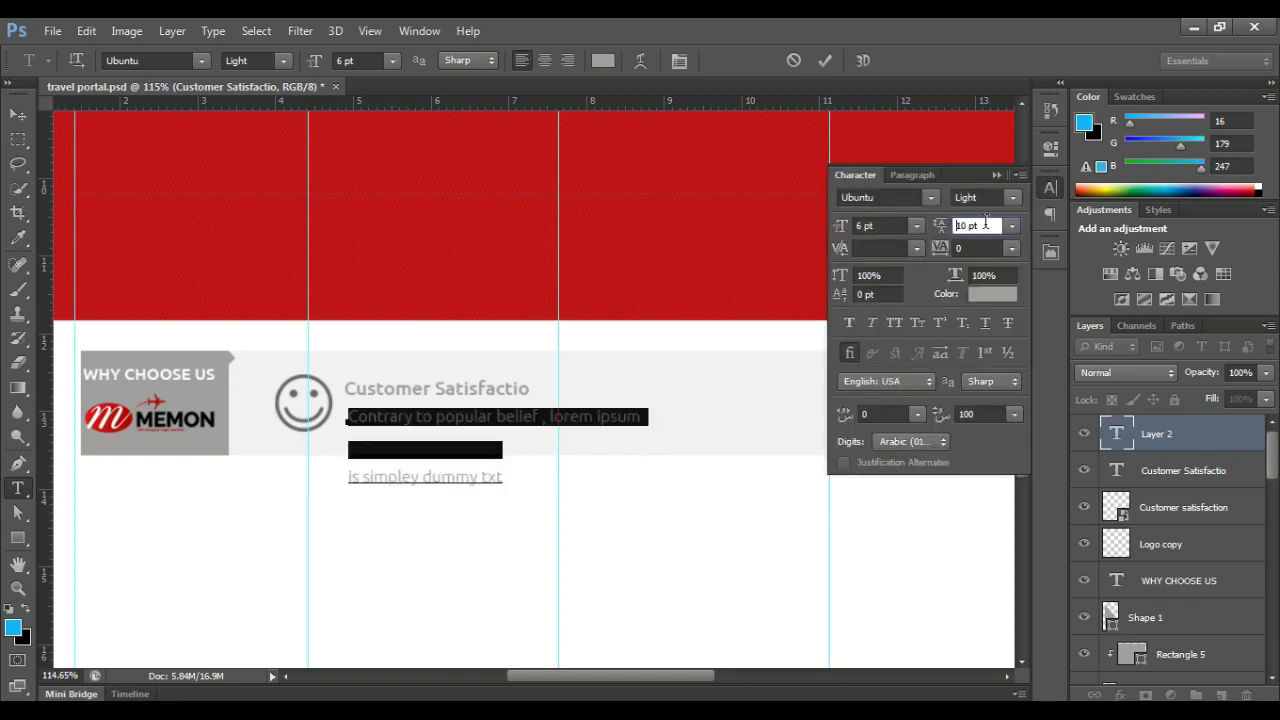
pyautogui.press('Down')
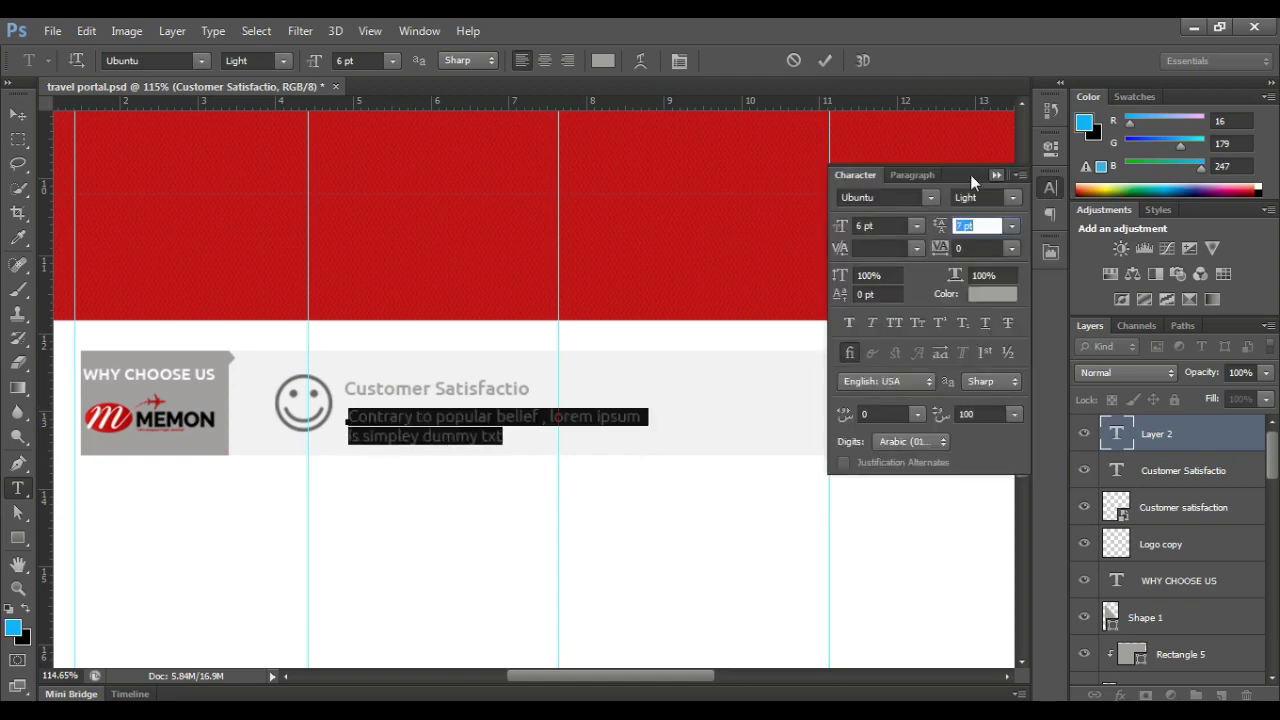
pyautogui.click(996, 175)
pyautogui.hotkey('ctrl', 'Return')
# - Nudge the description into place, then move both text blocks up slightly
pyautogui.press('v')
pyautogui.keyDown('alt'); pyautogui.scroll(2, 390, 443); pyautogui.keyUp('alt')
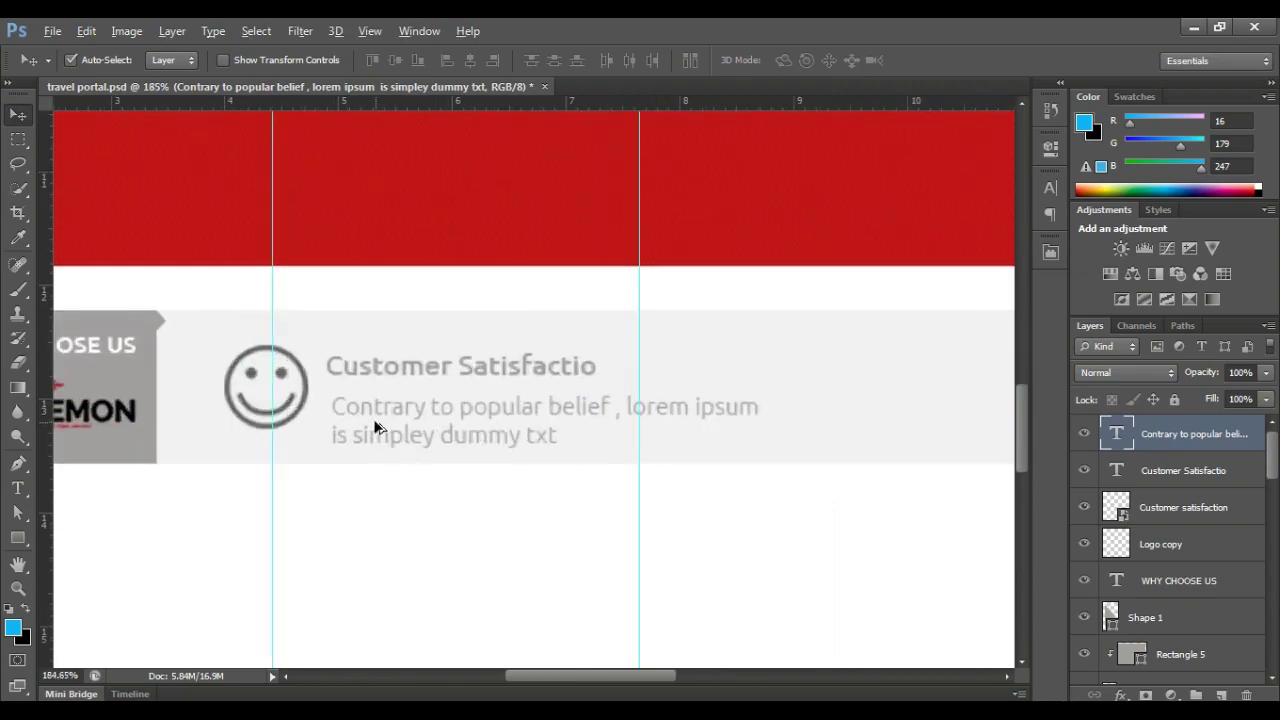
pyautogui.keyDown('alt'); pyautogui.scroll(3, 390, 443); pyautogui.keyUp('alt')
pyautogui.moveTo(374, 417); pyautogui.dragTo(354, 409)
pyautogui.keyDown('alt'); pyautogui.scroll(-5, 354, 409); pyautogui.keyUp('alt')
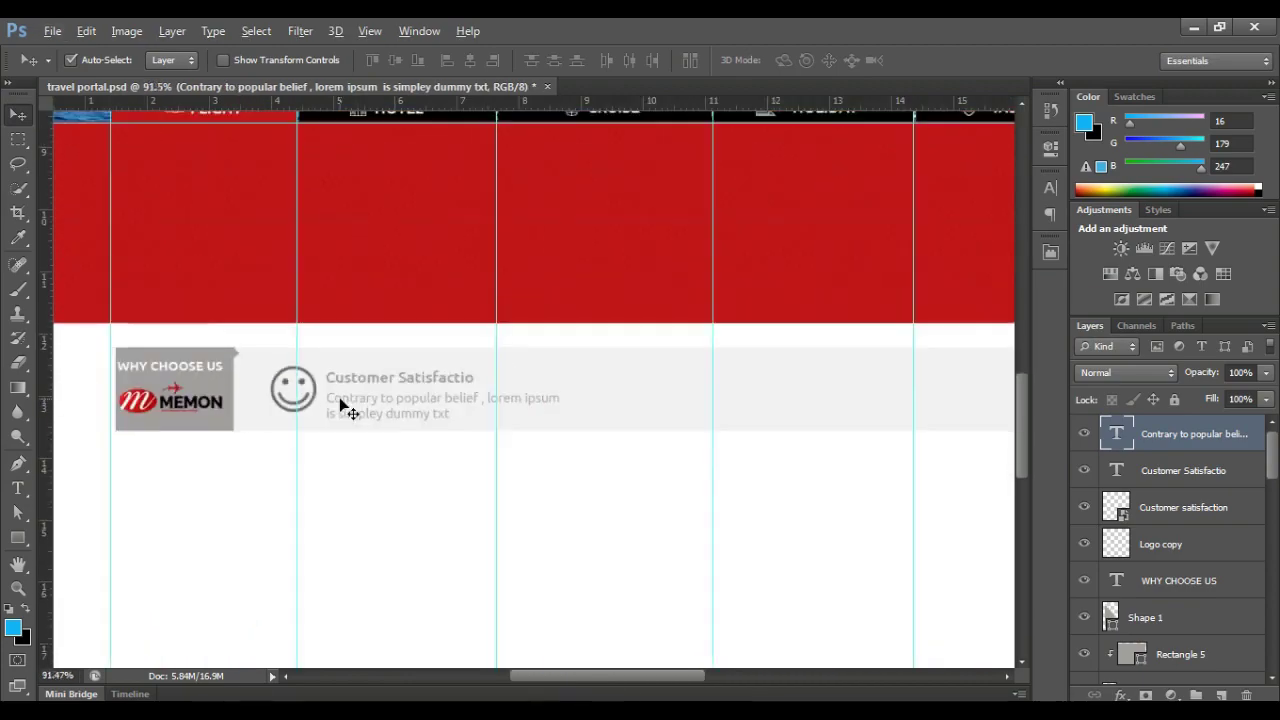
pyautogui.keyDown('alt'); pyautogui.scroll(3, 342, 397); pyautogui.keyUp('alt')
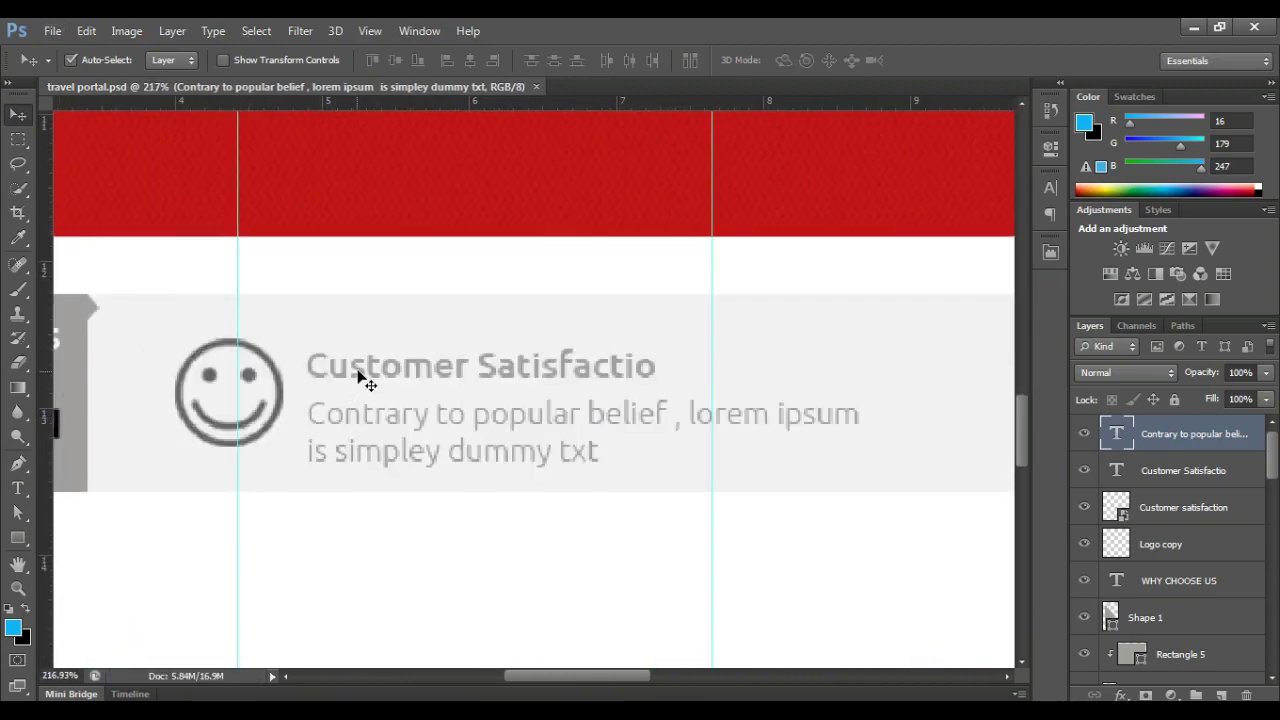
pyautogui.keyDown('shift'); pyautogui.moveTo(366, 377); pyautogui.dragTo(366, 367); pyautogui.keyUp('shift')
pyautogui.keyDown('alt'); pyautogui.scroll(-2, 330, 547); pyautogui.keyUp('alt')
pyautogui.keyDown('alt'); pyautogui.scroll(-1, 251, 449); pyautogui.keyUp('alt')
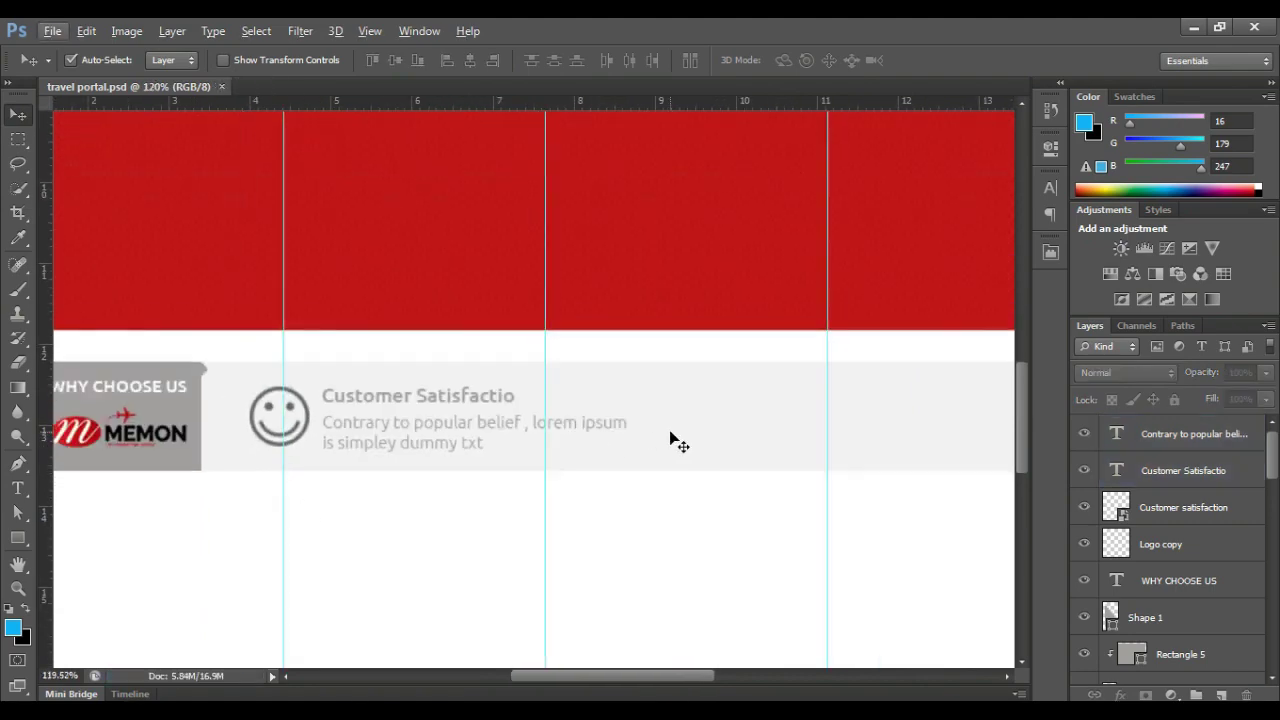
pyautogui.keyDown('alt'); pyautogui.scroll(-2, 677, 437); pyautogui.keyUp('alt')
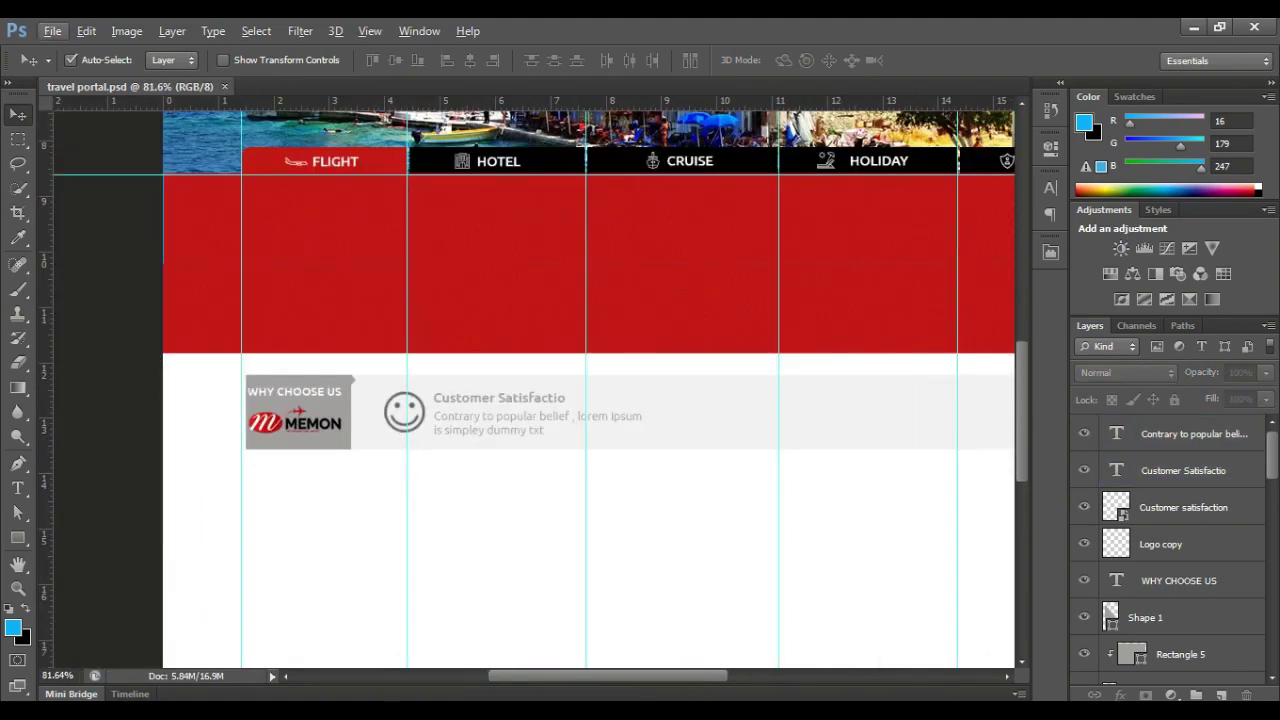
# - Complete the heading so it reads 'Customer Satisfaction'
pyautogui.click(17, 487)
pyautogui.click(560, 401)
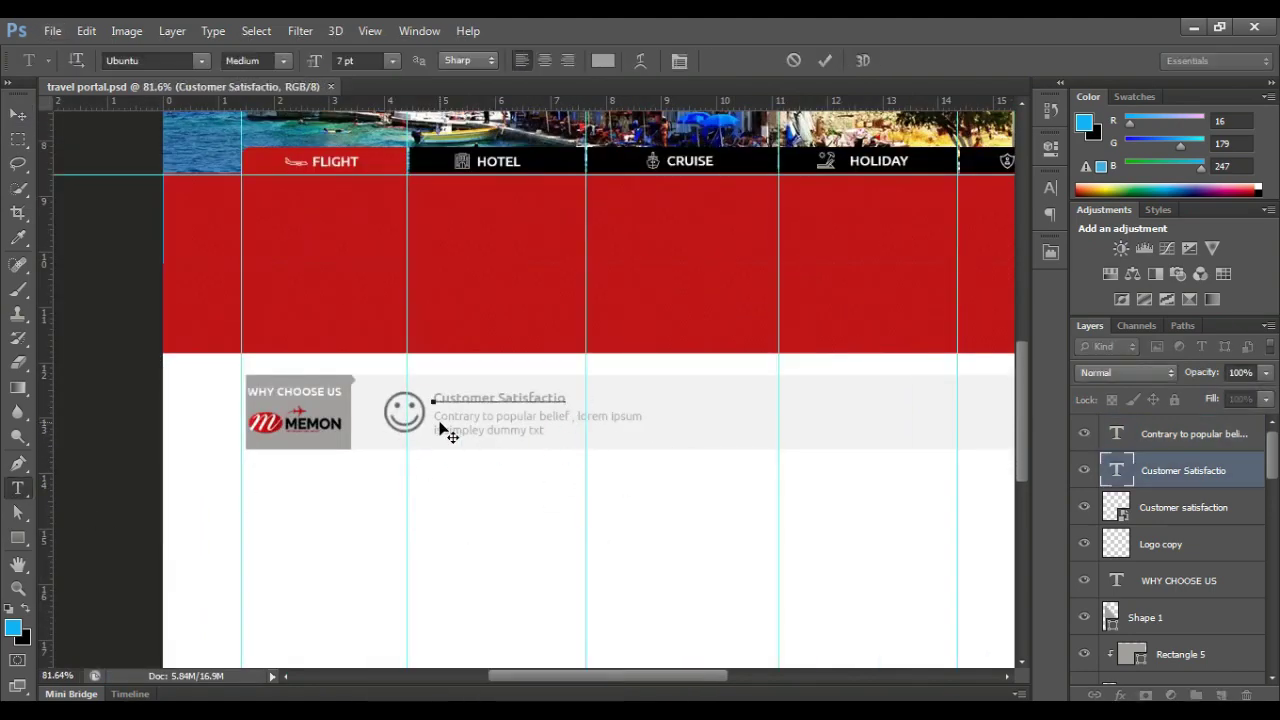
pyautogui.hotkey('ctrl', 'Return')
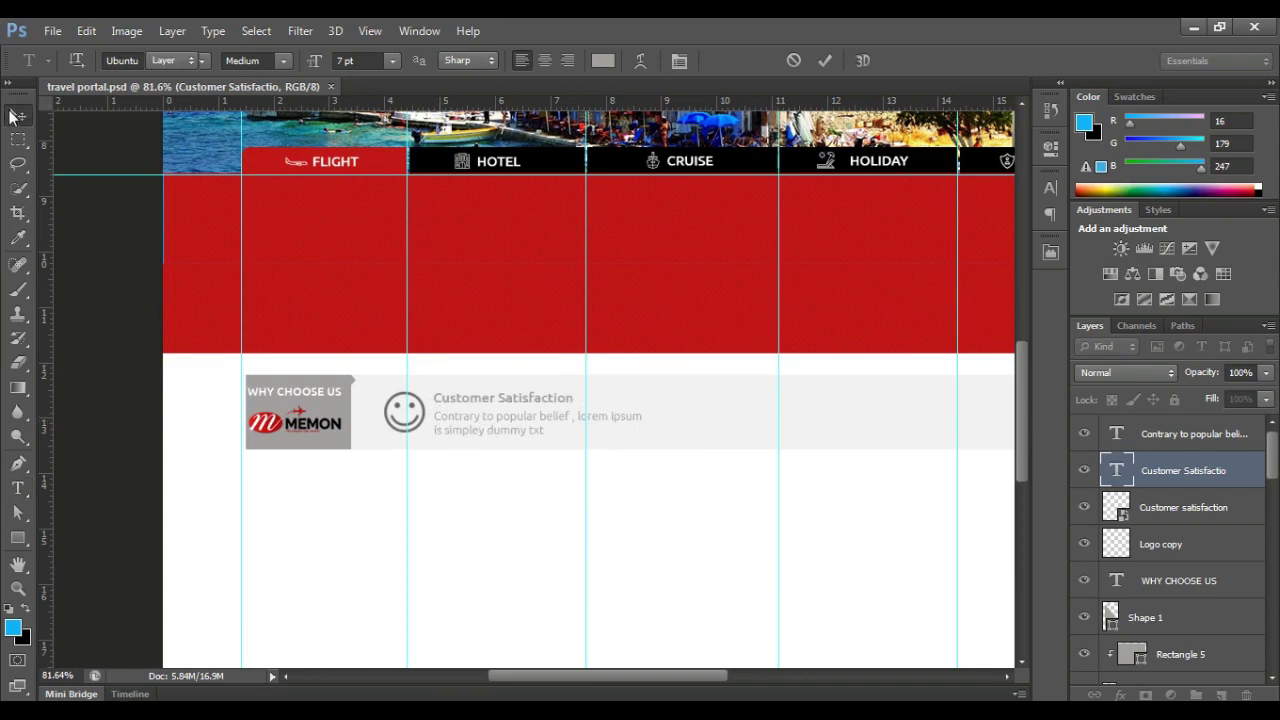
pyautogui.press('v')
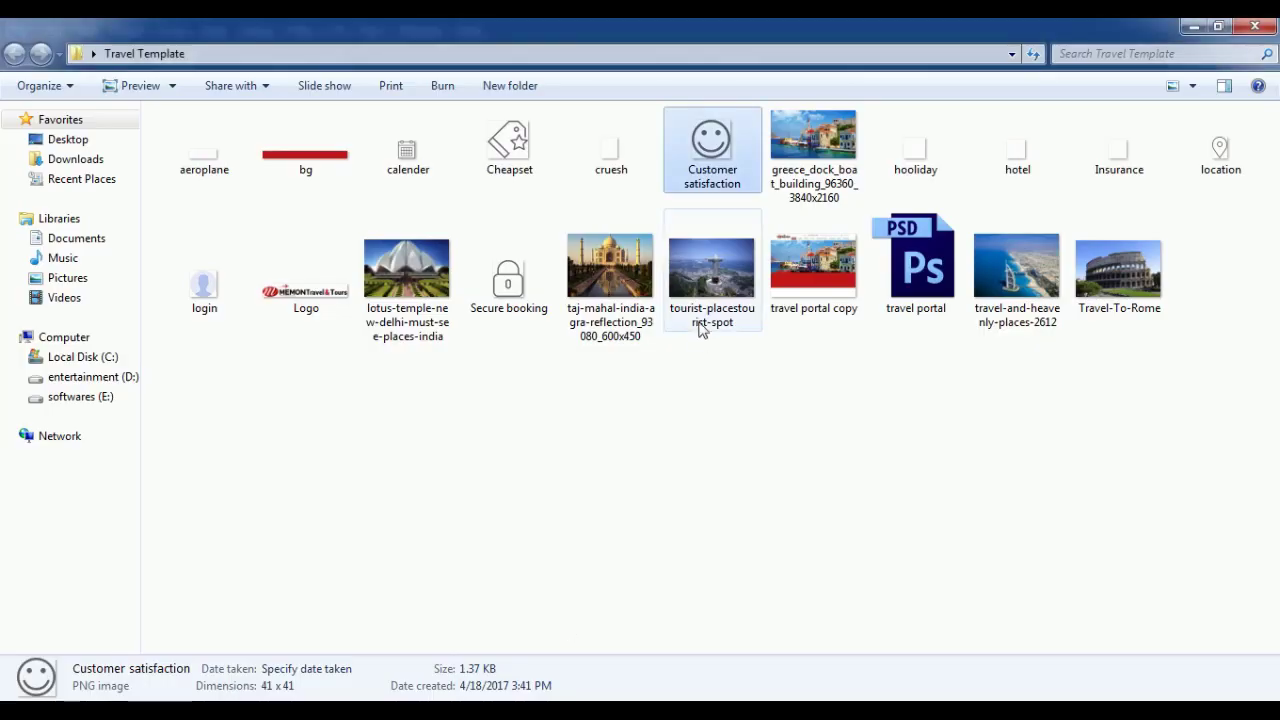
# - Place the Cheapset tag icon and enlarge it to 130%
pyautogui.moveTo(509, 140)
pyautogui.mouseDown()
pyautogui.moveTo(632, 700)
pyautogui.moveTo(622, 427)
pyautogui.mouseUp()
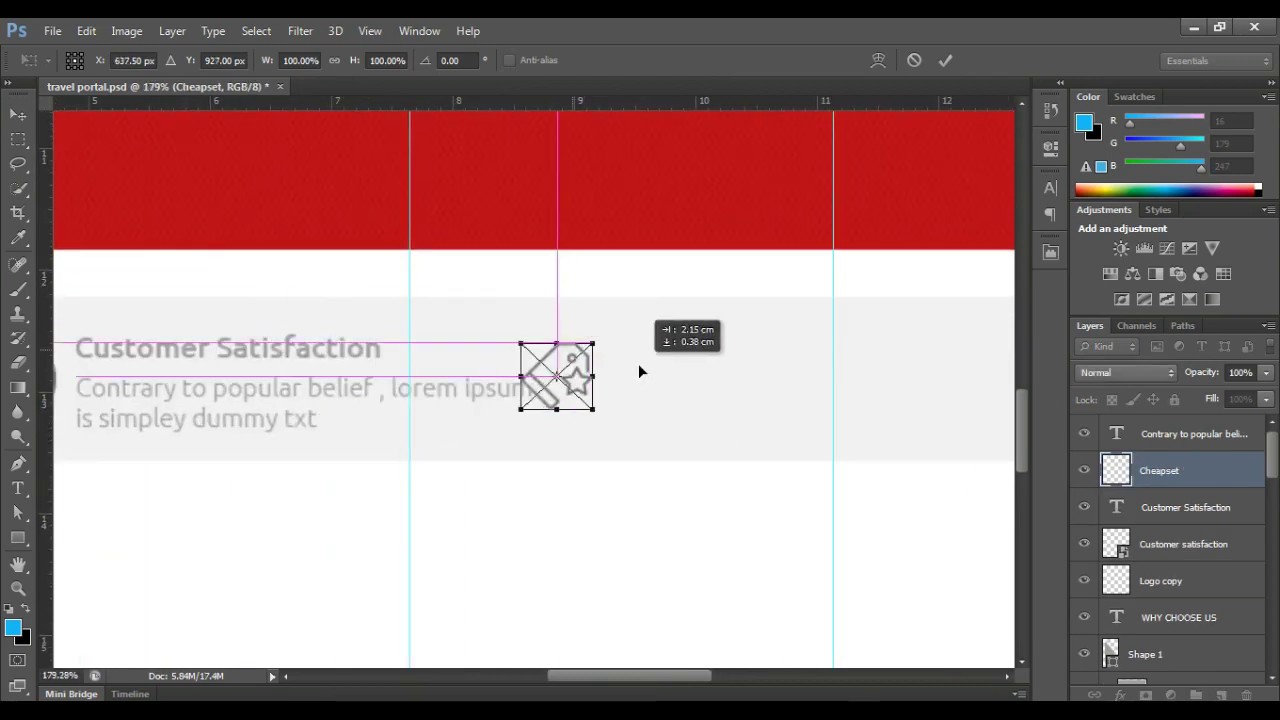
pyautogui.moveTo(640, 372)
pyautogui.mouseDown()
pyautogui.moveTo(712, 370)
pyautogui.moveTo(679, 336)
pyautogui.mouseUp()
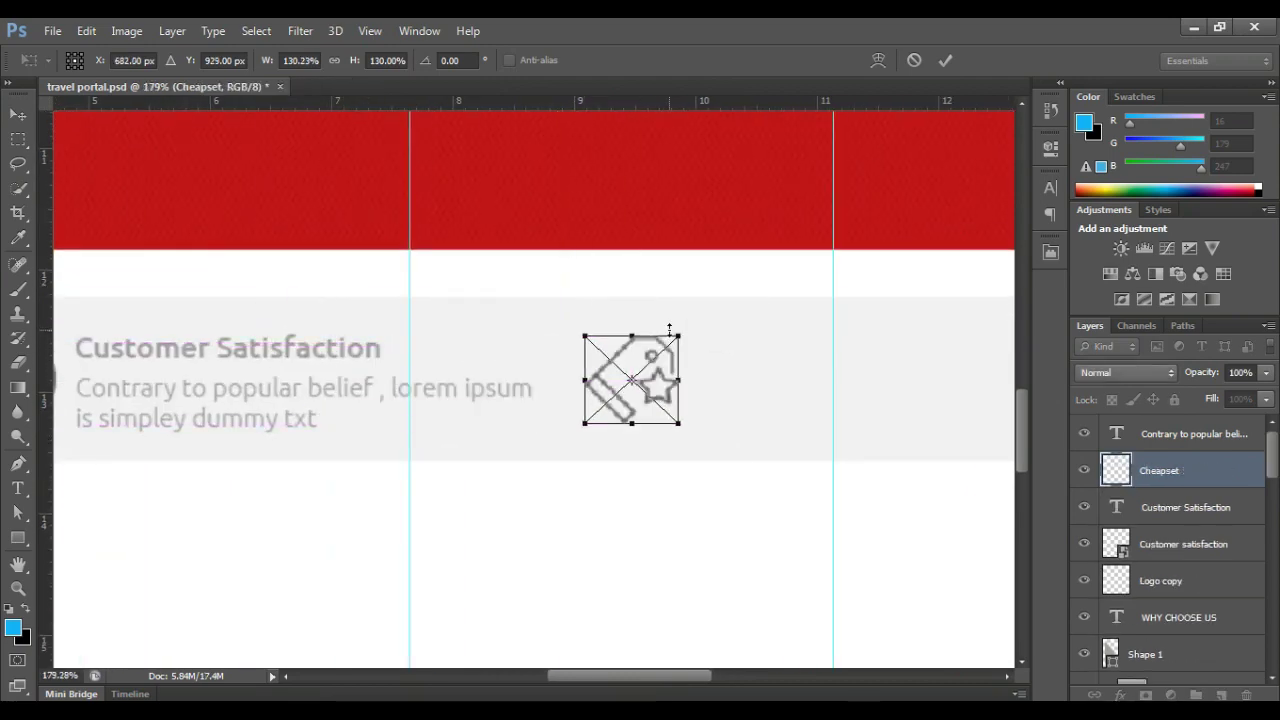
pyautogui.press('Return')
# - Copy the Customer Satisfaction heading and body text beside the tag icon
pyautogui.click(218, 384)
pyautogui.scroll(-3, 214, 380)
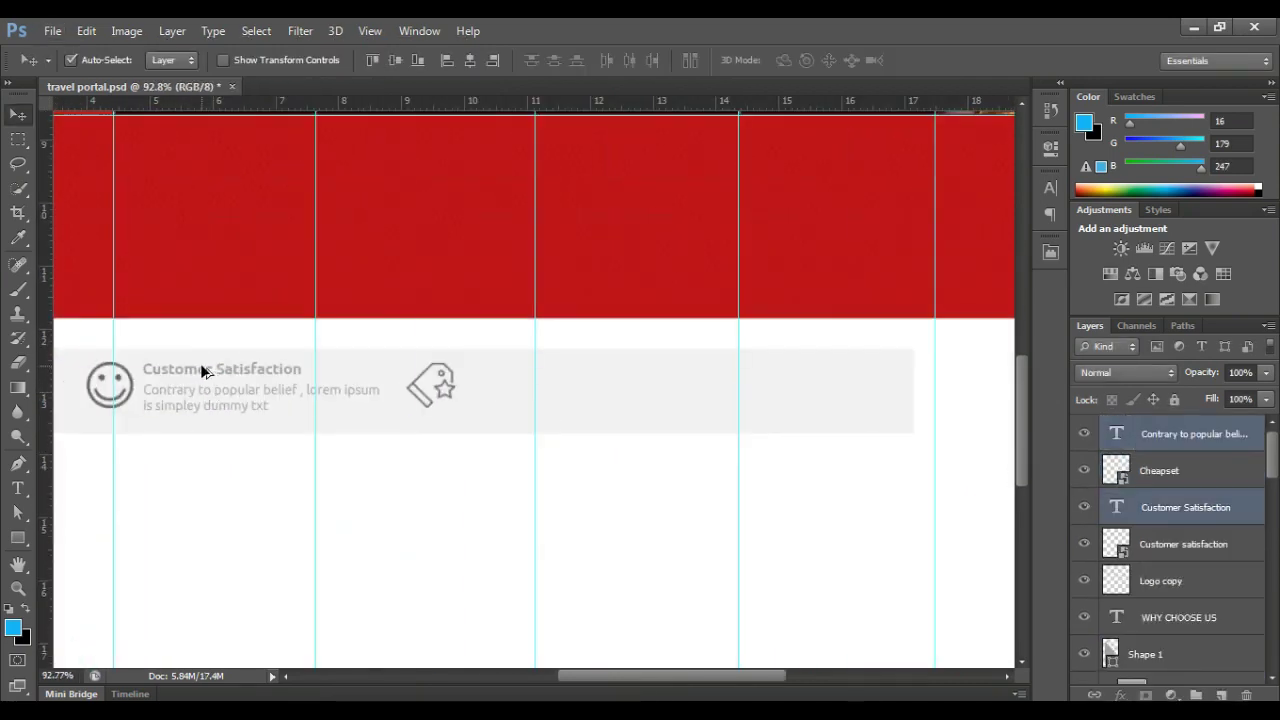
pyautogui.moveTo(200, 370); pyautogui.dragTo(534, 370)
pyautogui.scroll(-2, 664, 424)
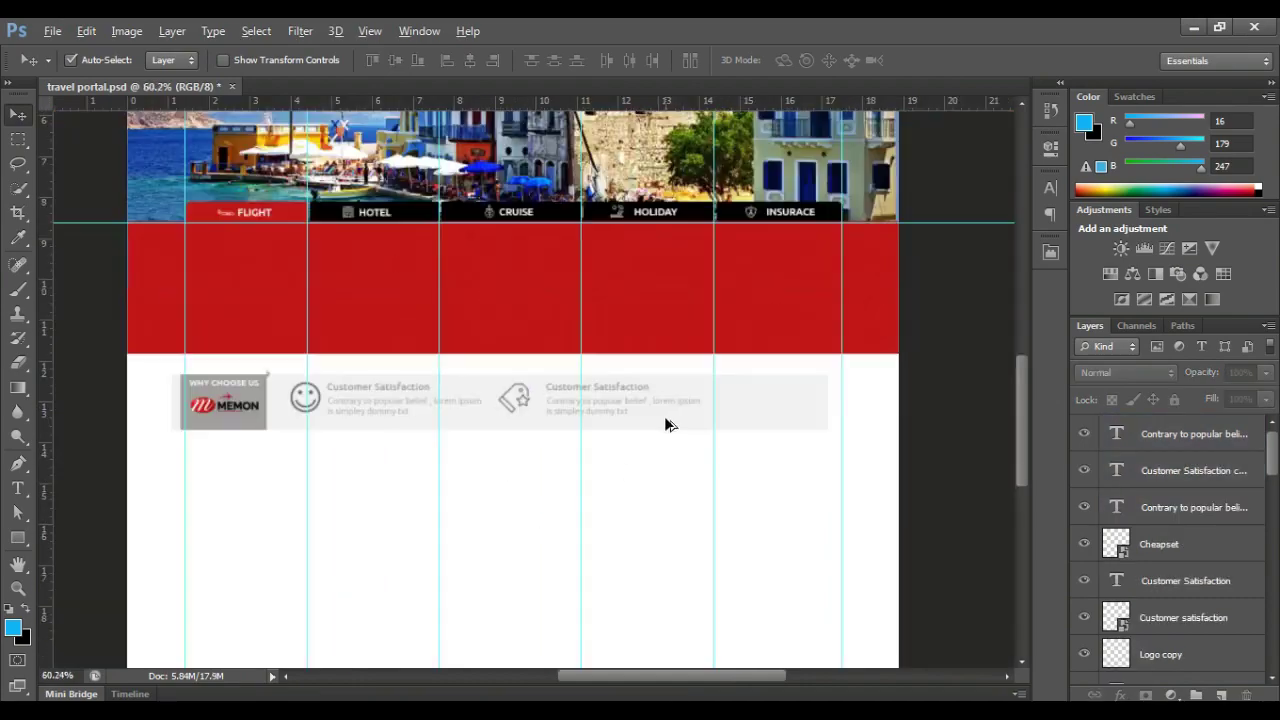
pyautogui.scroll(2, 664, 416)
pyautogui.moveTo(745, 424); pyautogui.dragTo(771, 417)
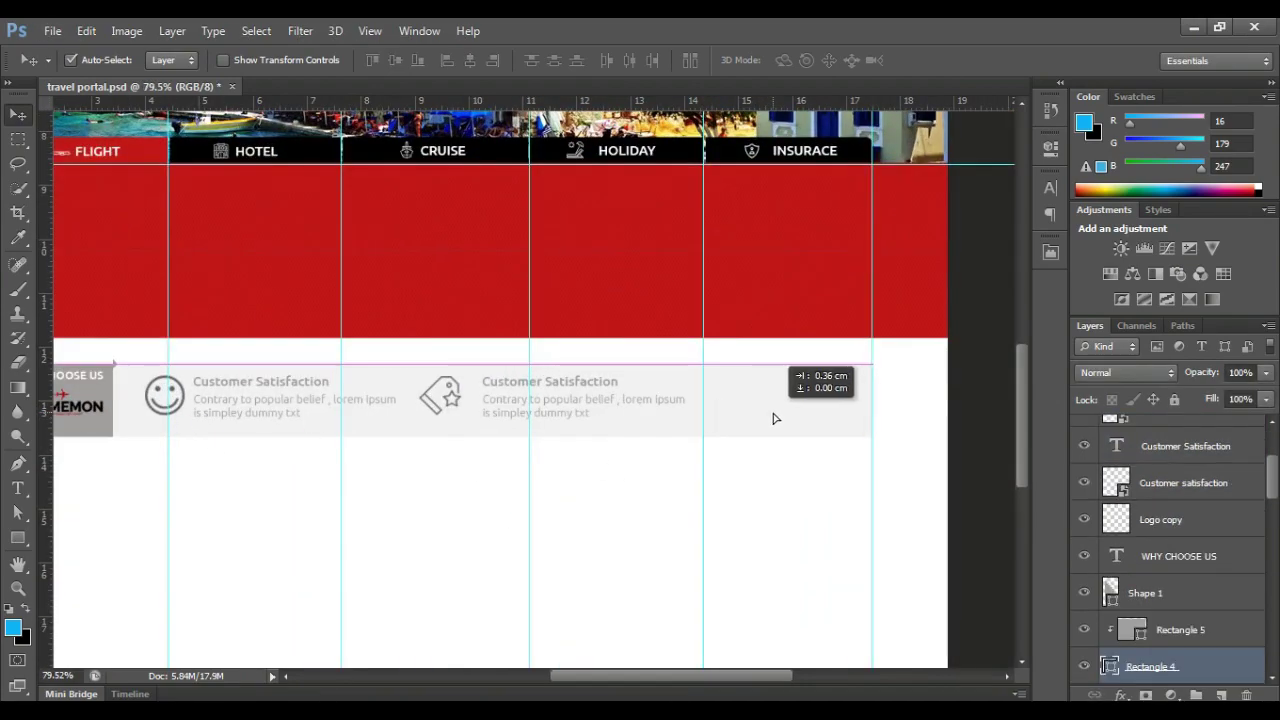
pyautogui.scroll(3, 558, 422)
# - Retype the copied heading as 'Cheapest Flight Guarated' and place the Secure booking lock icon
pyautogui.click(18, 488)
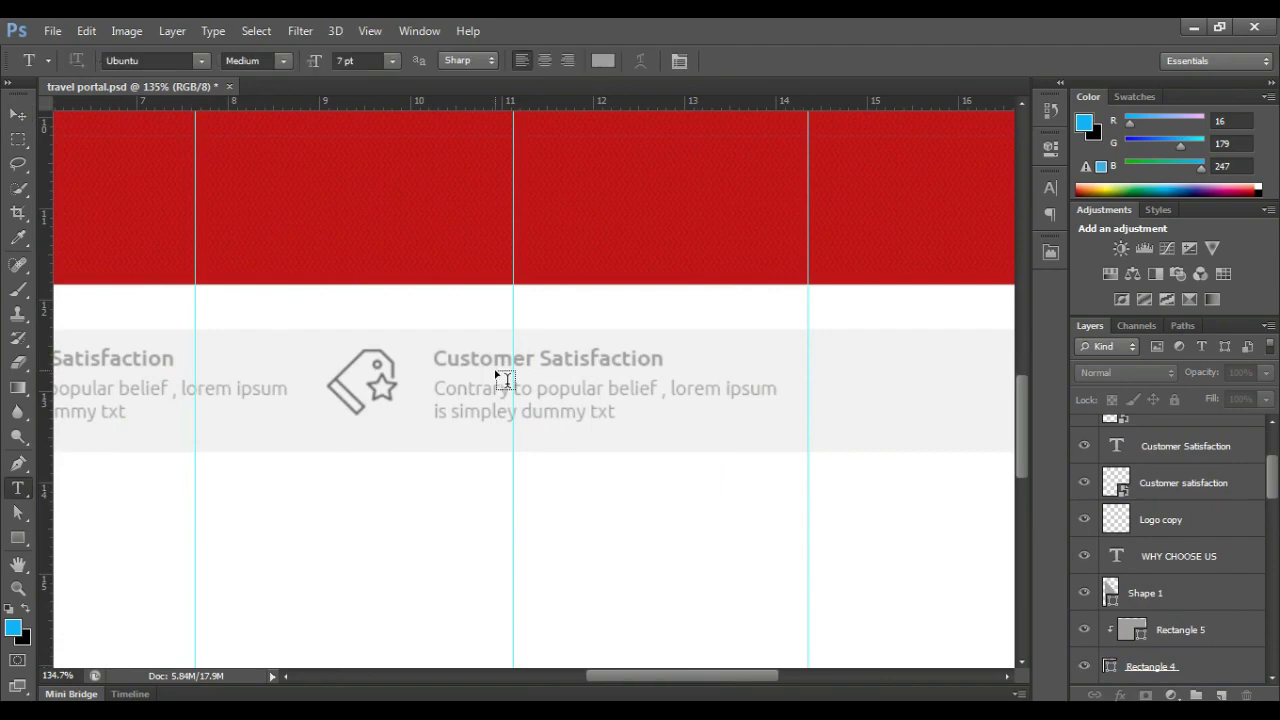
pyautogui.click(495, 357)
pyautogui.hotkey('ctrl', 'a')
pyautogui.write('C')
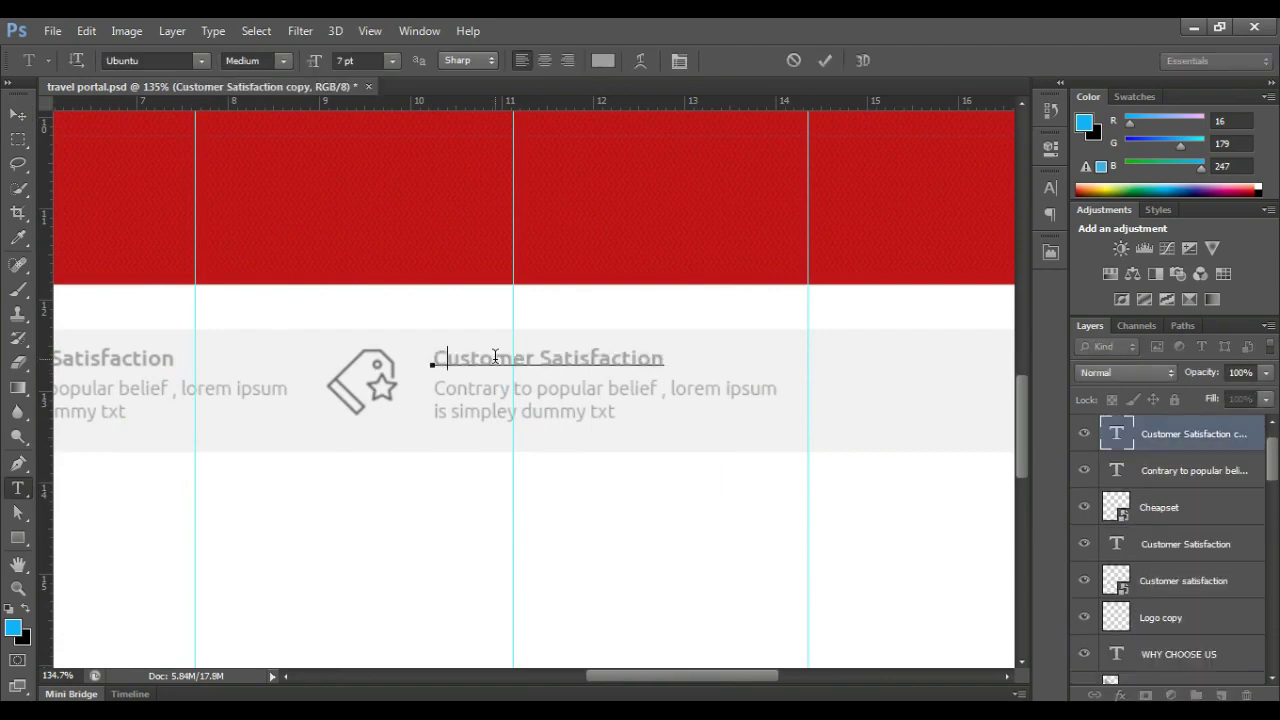
pyautogui.write('hheapest Flight Guarated')
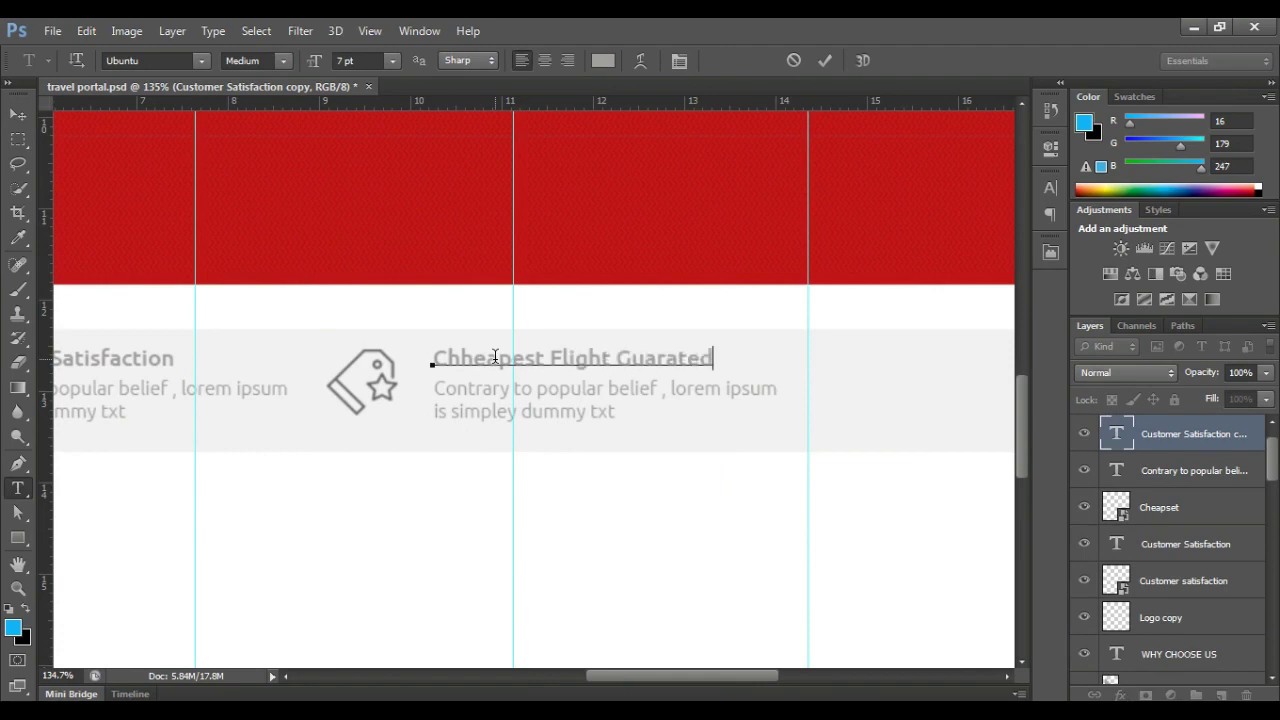
pyautogui.press('BackSpace')
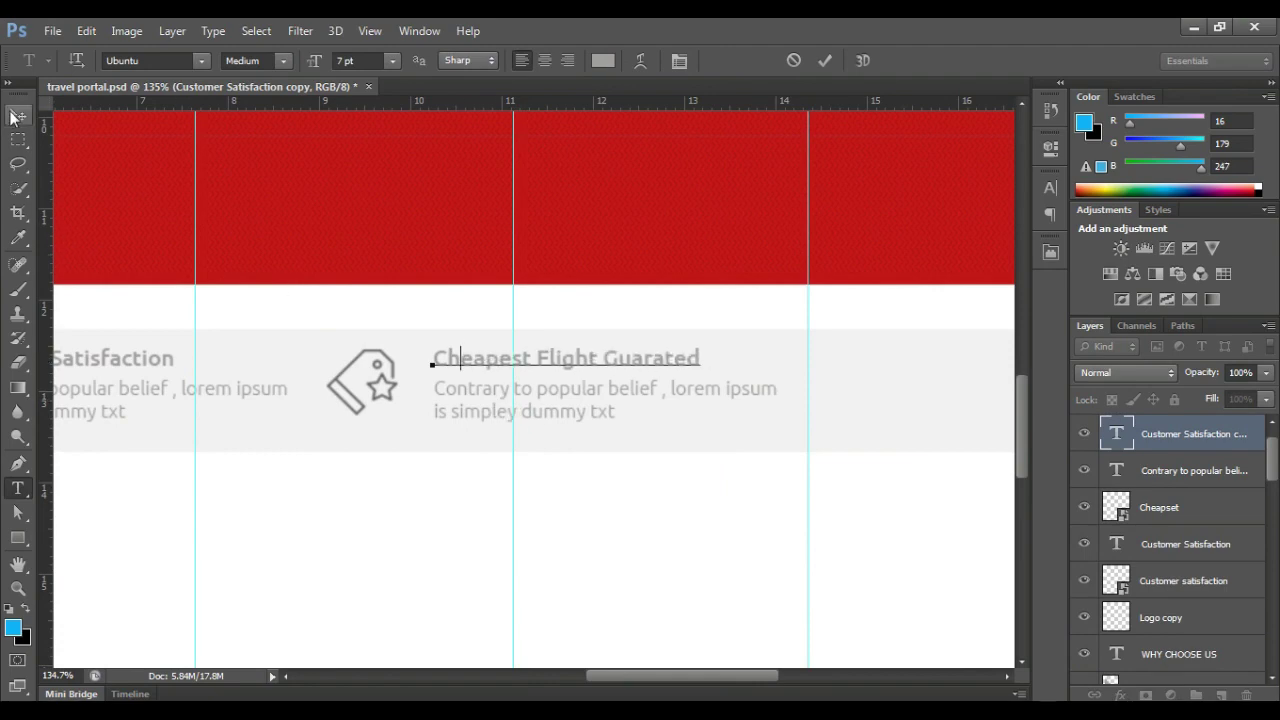
pyautogui.click(12, 116)
pyautogui.scroll(-3, 432, 374)
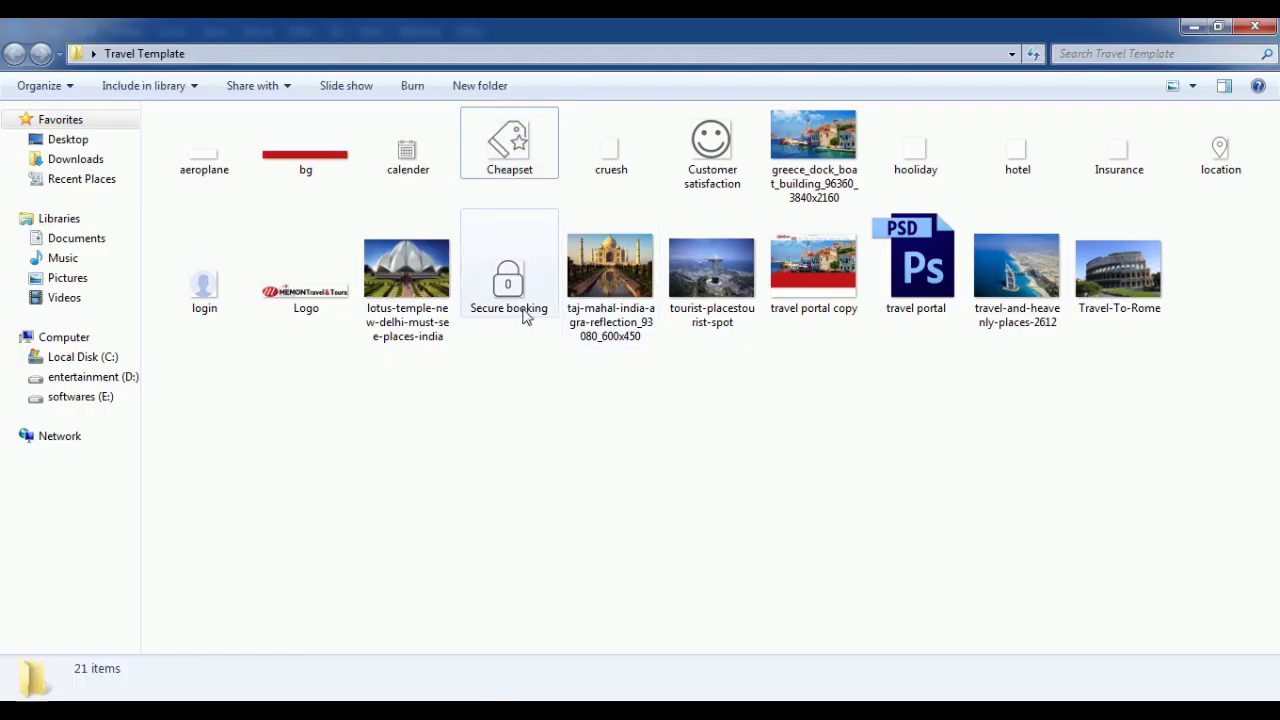
pyautogui.moveTo(528, 286); pyautogui.dragTo(533, 390)
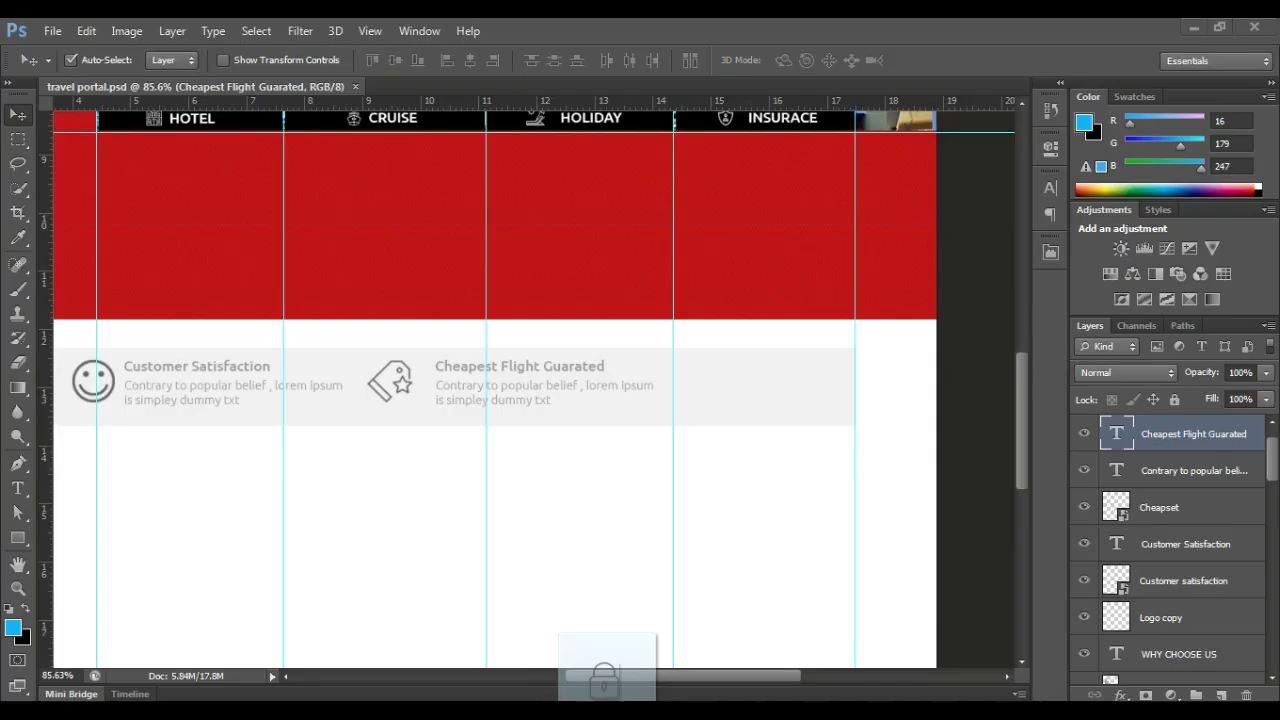
# - Position the lock icon right of the second block and enlarge the tag icon to about 107%
pyautogui.scroll(3, 590, 355)
pyautogui.moveTo(464, 437)
pyautogui.mouseDown()
pyautogui.moveTo(857, 420)
pyautogui.moveTo(857, 433)
pyautogui.mouseUp()
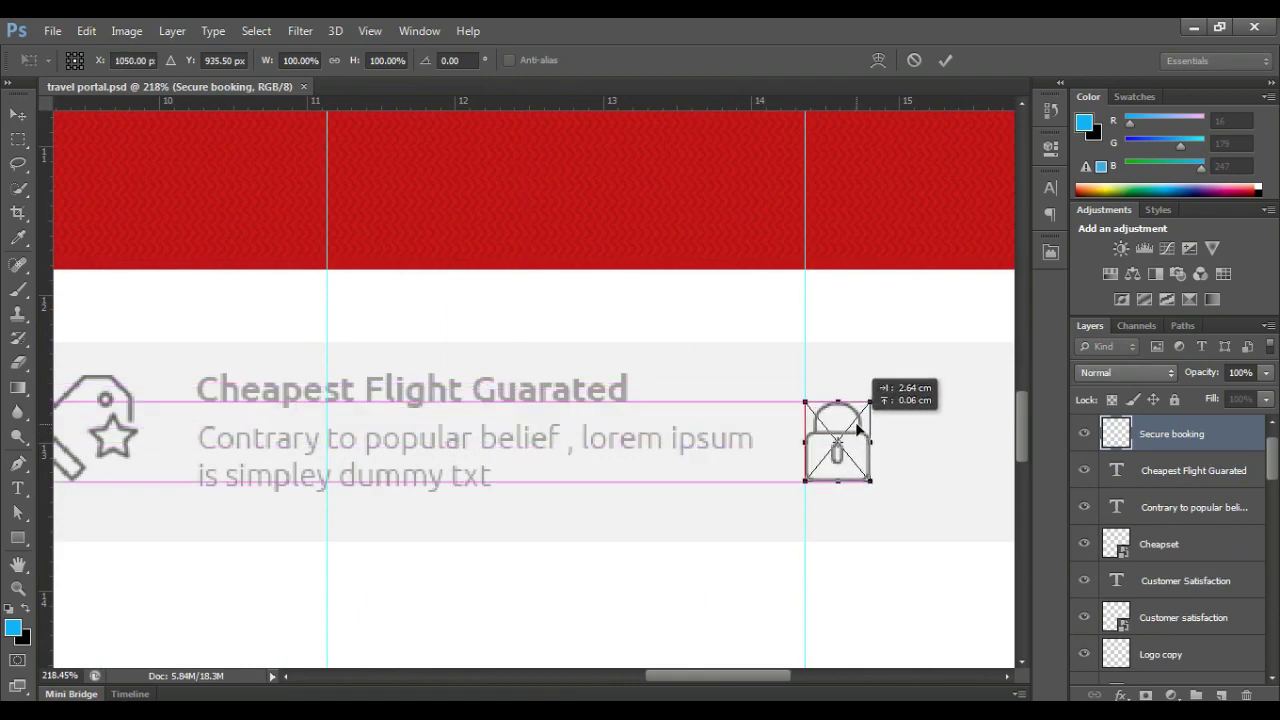
pyautogui.press('Return')
pyautogui.click(105, 420)
pyautogui.hotkey('ctrl', 't')
pyautogui.moveTo(128, 386); pyautogui.dragTo(133, 378)
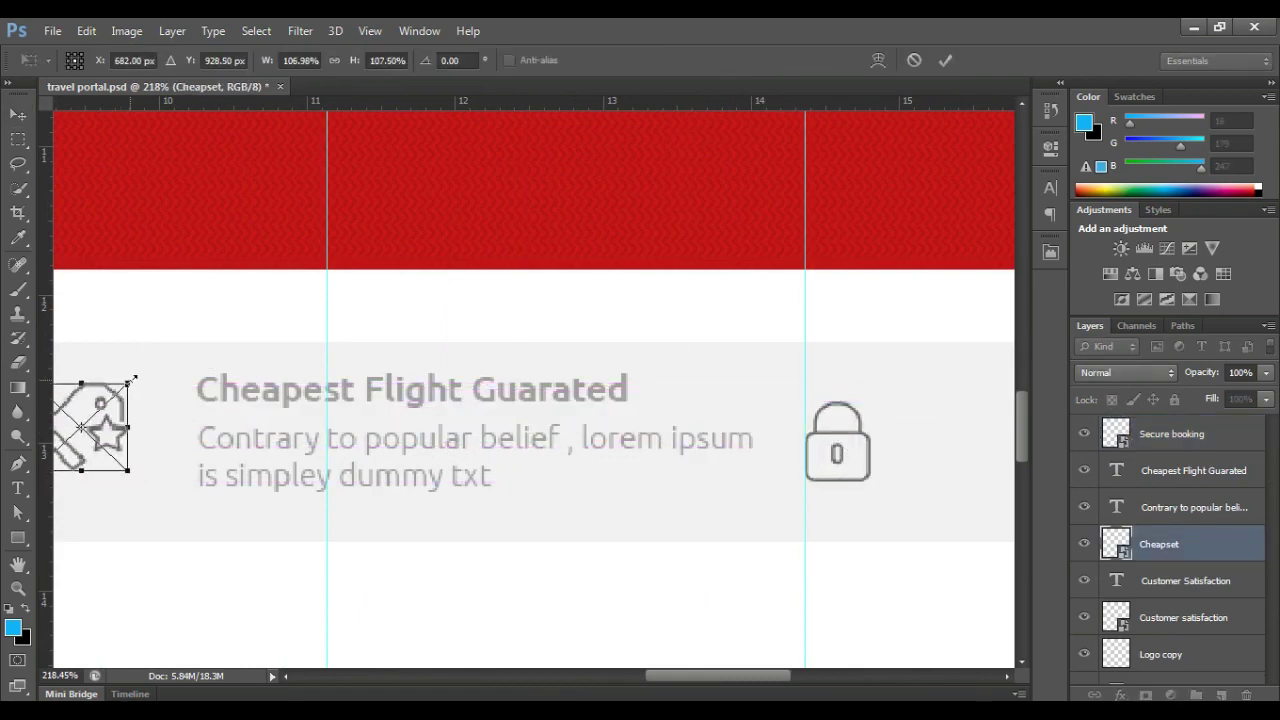
pyautogui.press('Return')
pyautogui.hscroll(-3, 415, 494)
pyautogui.hscroll(-5, 415, 494)
pyautogui.scroll(-3, 338, 499)
pyautogui.scroll(2, 161, 497)
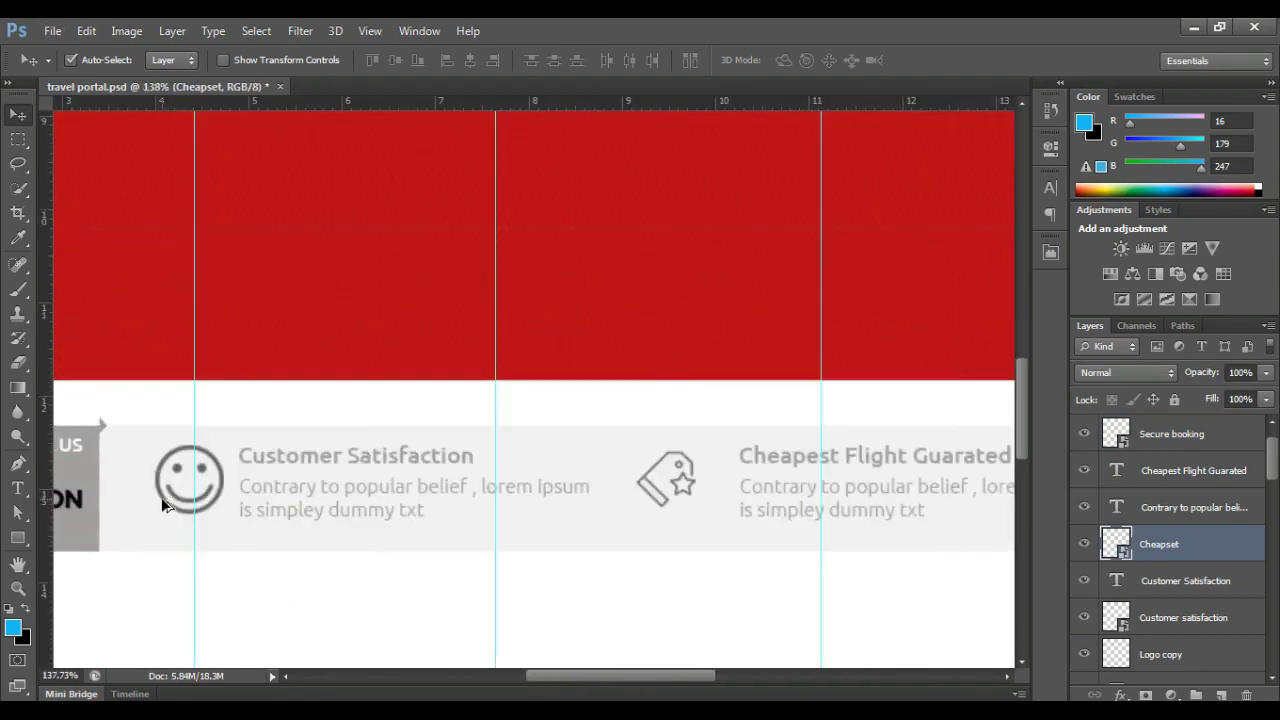
pyautogui.scroll(1, 161, 497)
# - Shift the Customer Satisfaction and Cheapest Flight blocks left and align the lock icon
pyautogui.click(180, 485)
pyautogui.keyDown('shift'); pyautogui.click(300, 491); pyautogui.keyUp('shift')
pyautogui.moveTo(300, 491); pyautogui.dragTo(276, 491)
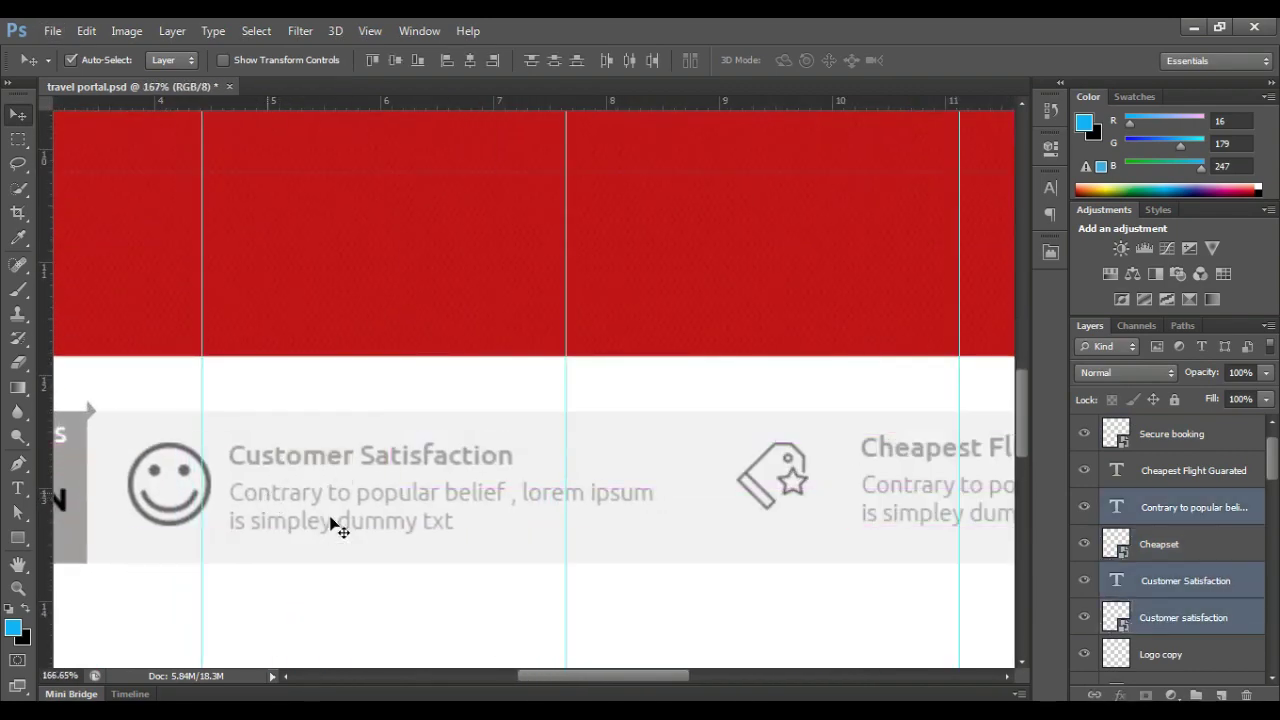
pyautogui.hscroll(5, 300, 530)
pyautogui.click(471, 457)
pyautogui.keyDown('shift'); pyautogui.click(594, 409); pyautogui.keyUp('shift')
pyautogui.moveTo(594, 409); pyautogui.dragTo(570, 422)
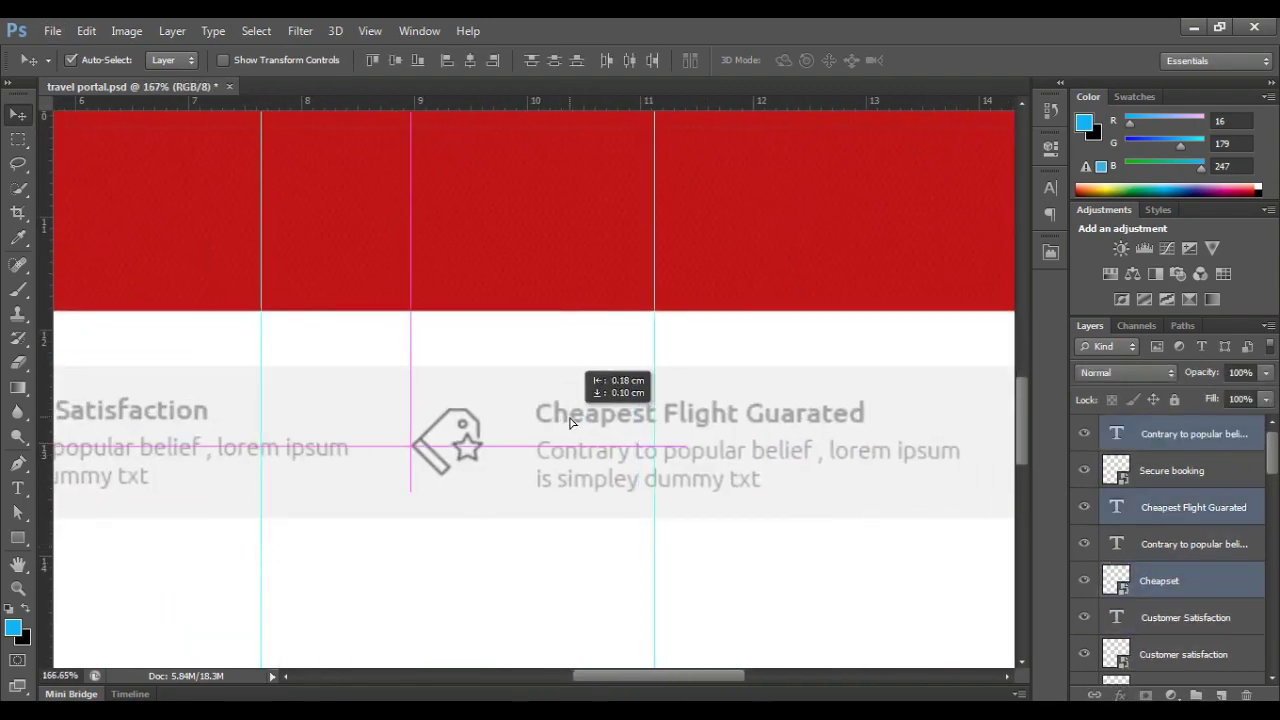
pyautogui.hscroll(5, 574, 637)
pyautogui.click(615, 420)
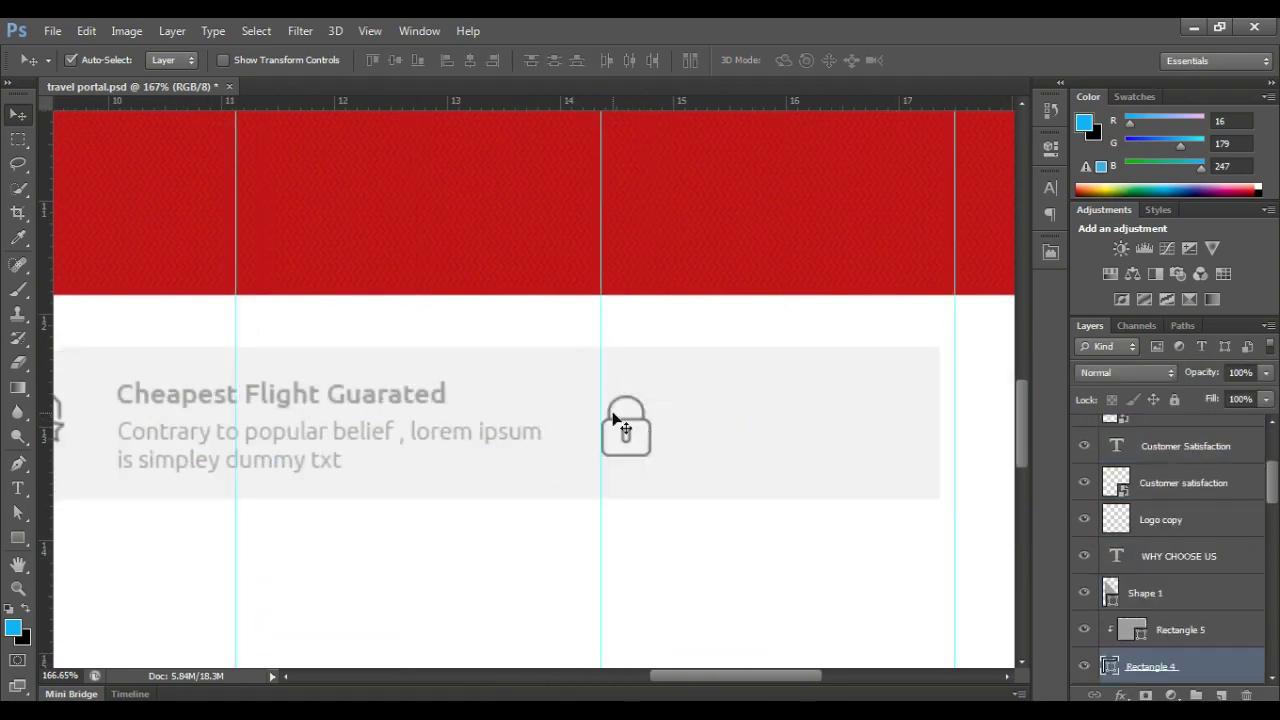
pyautogui.moveTo(638, 428); pyautogui.dragTo(628, 420)
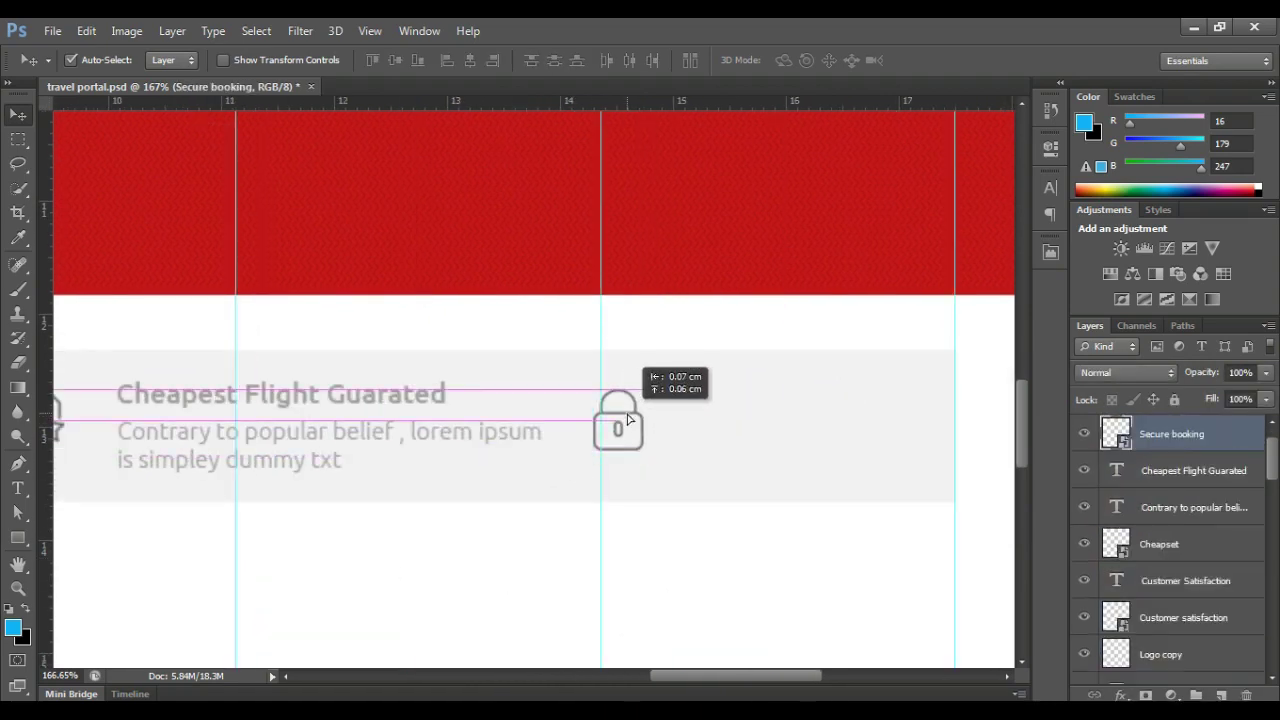
# - Copy the Cheapest Flight heading and body text to the right of the lock icon
pyautogui.click(303, 394)
pyautogui.keyDown('shift'); pyautogui.click(303, 434); pyautogui.keyUp('shift')
pyautogui.moveTo(303, 434); pyautogui.dragTo(846, 426)
pyautogui.scroll(-1, 549, 551)
pyautogui.moveTo(549, 551); pyautogui.dragTo(403, 546)
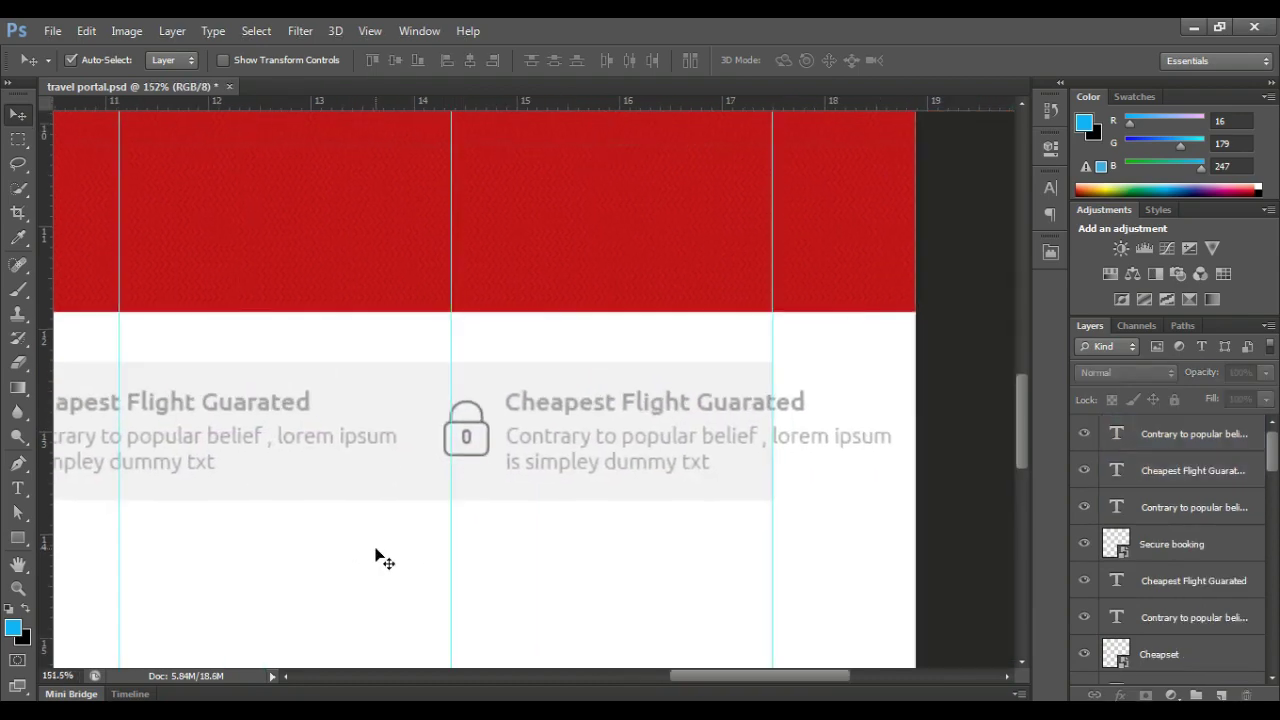
# - Retype the copied heading as 'Secure Booking system', fixing its typos
pyautogui.click(18, 488)
pyautogui.click(643, 407)
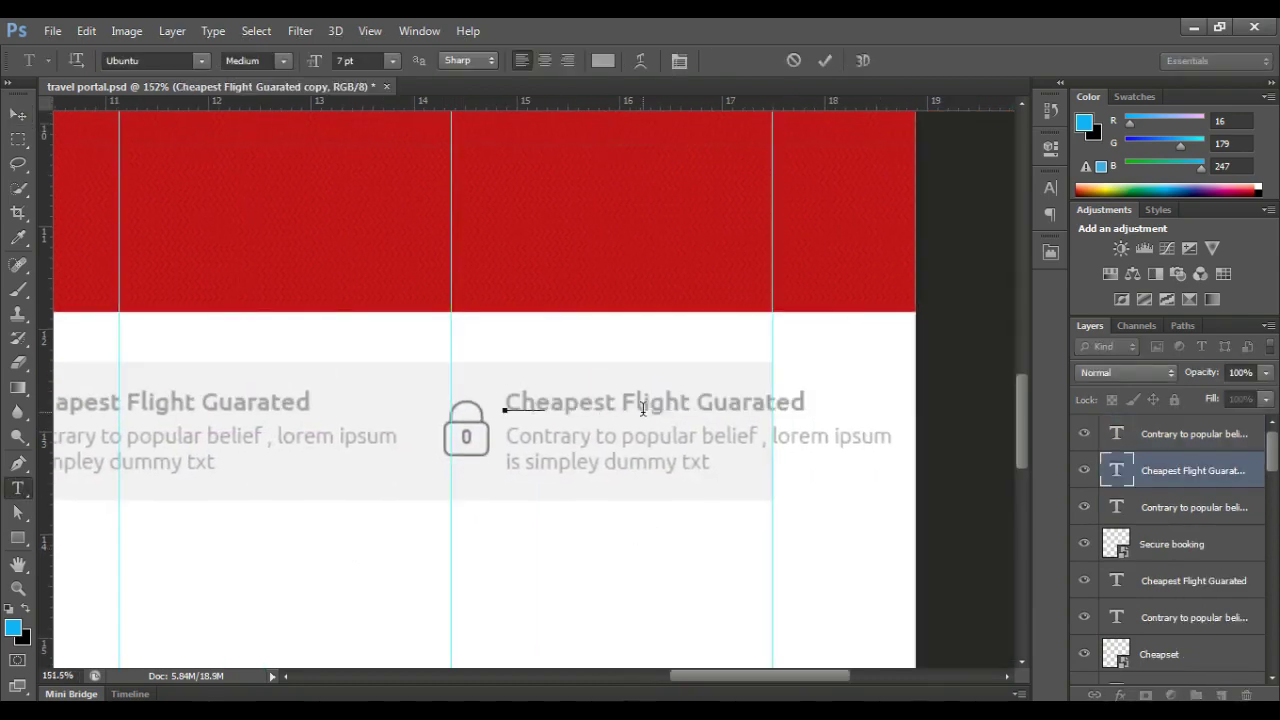
pyautogui.write('Secur')
pyautogui.press('Right')
pyautogui.press('Right')
pyautogui.press('Right')
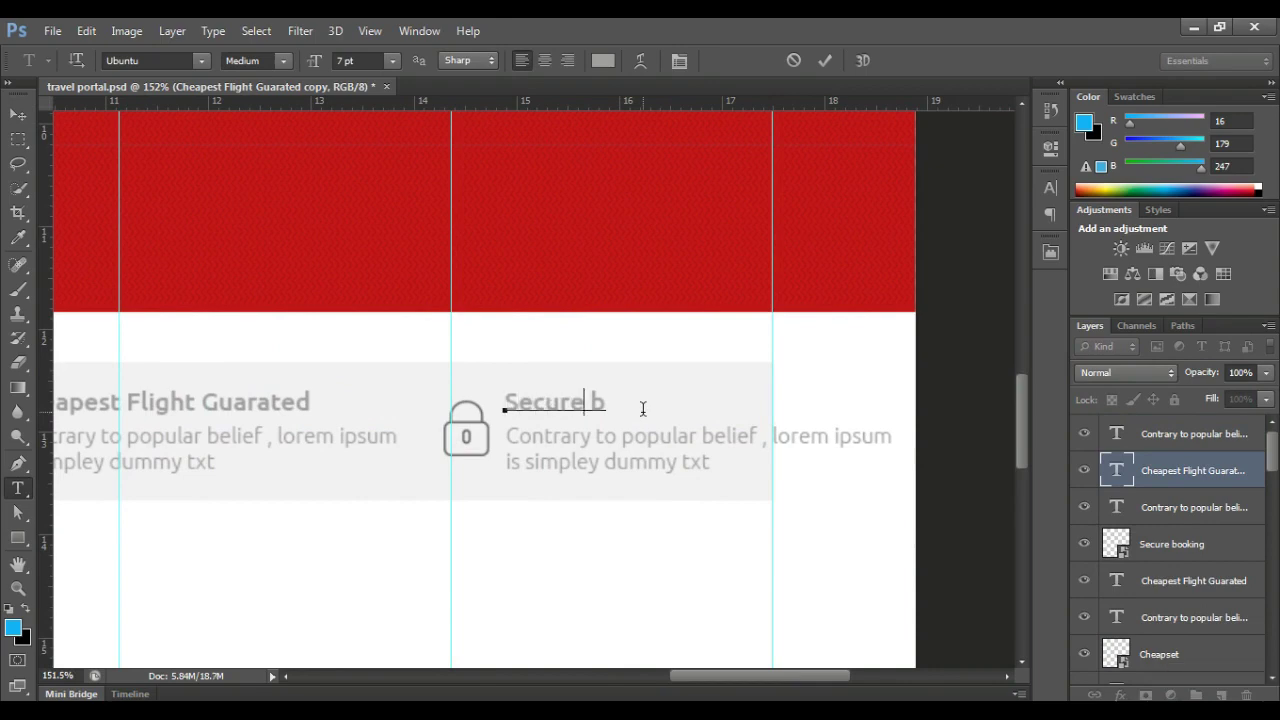
pyautogui.press('BackSpace')
pyautogui.press('capslock')
pyautogui.write('Boo')
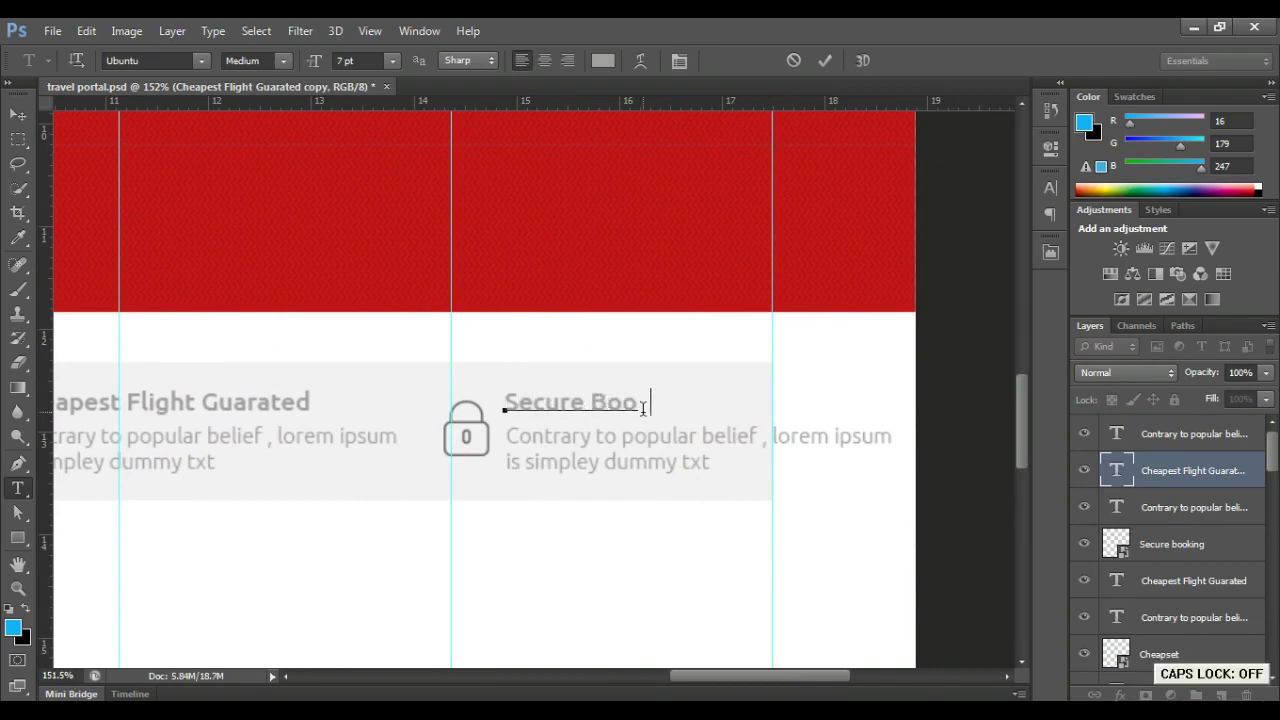
pyautogui.write('kinng sysytem')
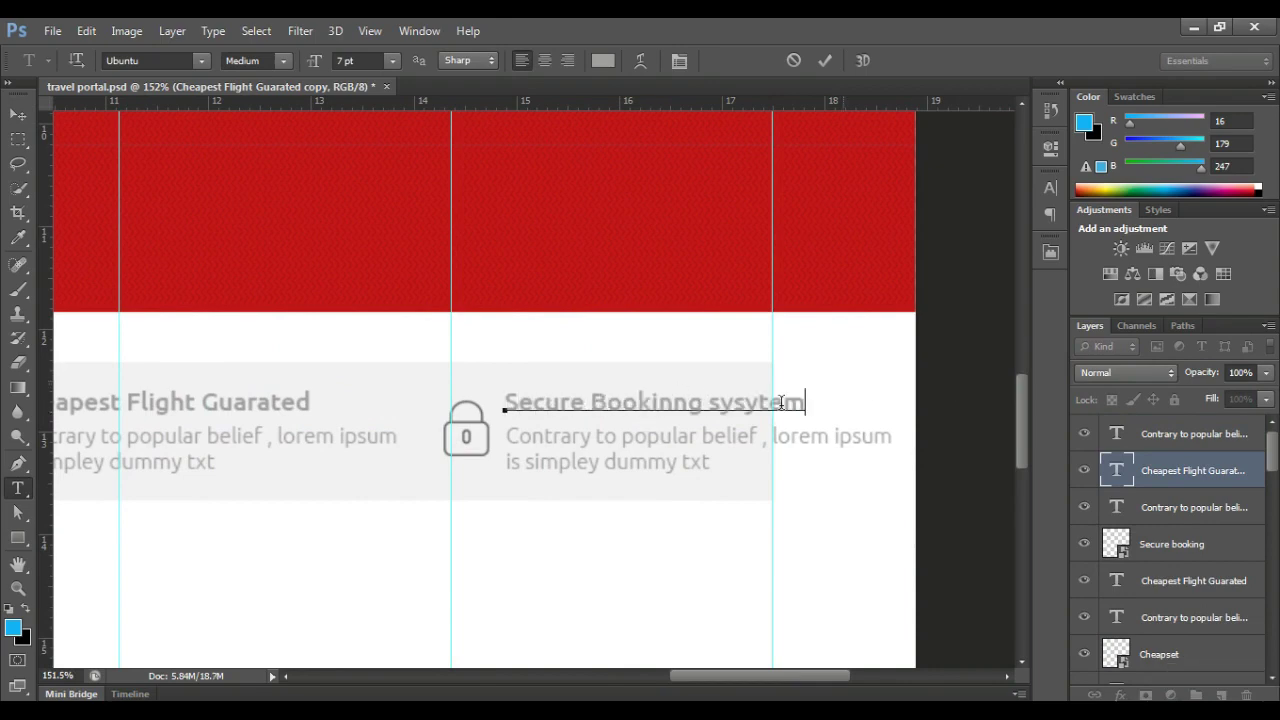
pyautogui.press('BackSpace')
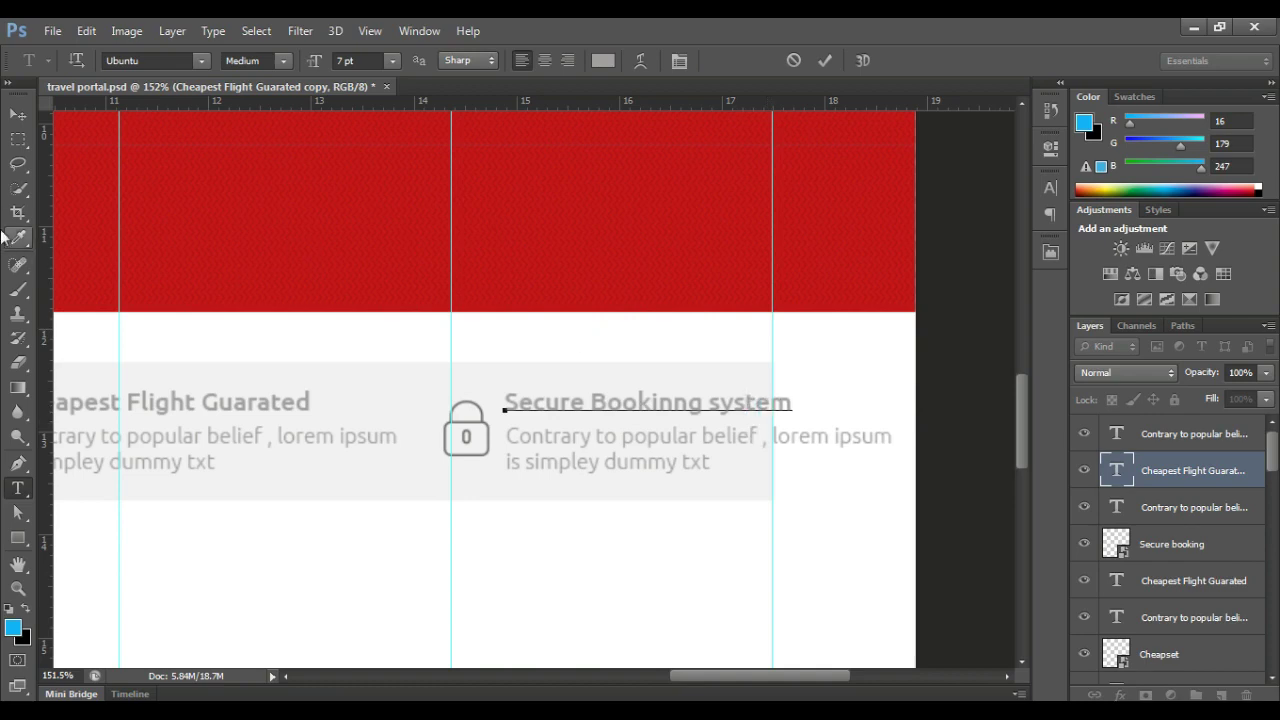
pyautogui.click(18, 114)
pyautogui.scroll(-1, 590, 440)
pyautogui.click(18, 488)
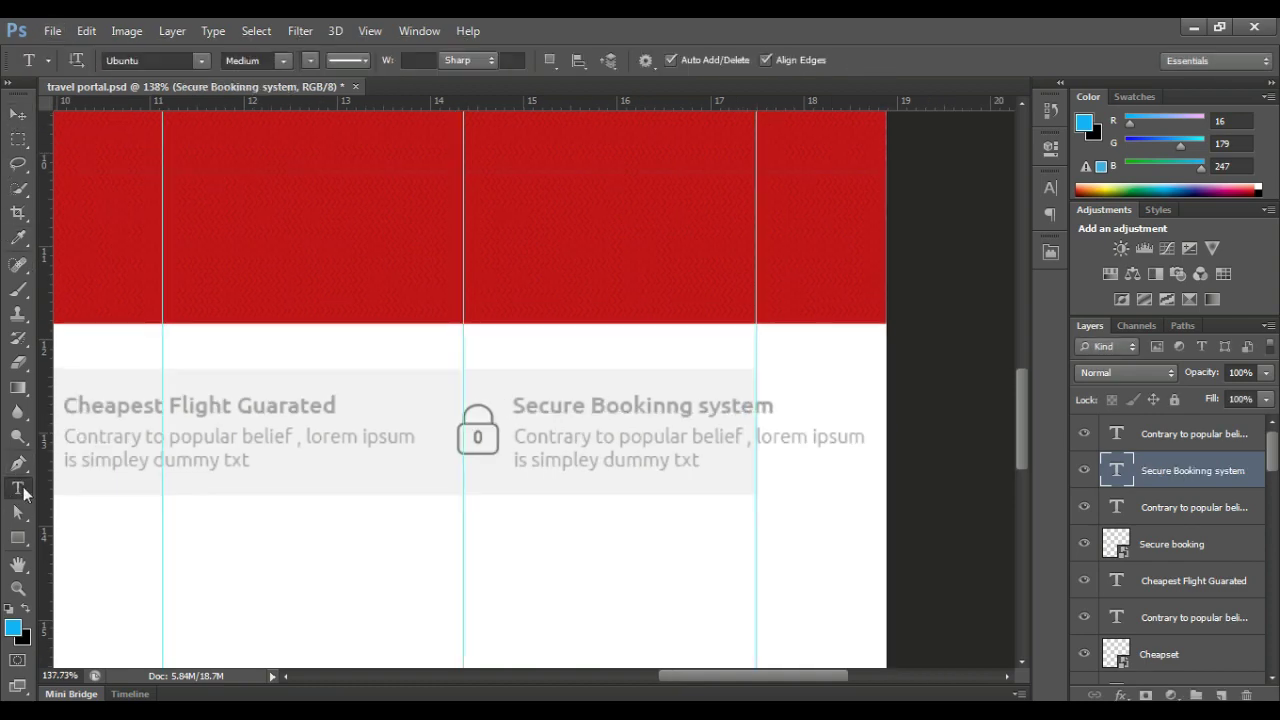
pyautogui.click(655, 405)
pyautogui.click(18, 114)
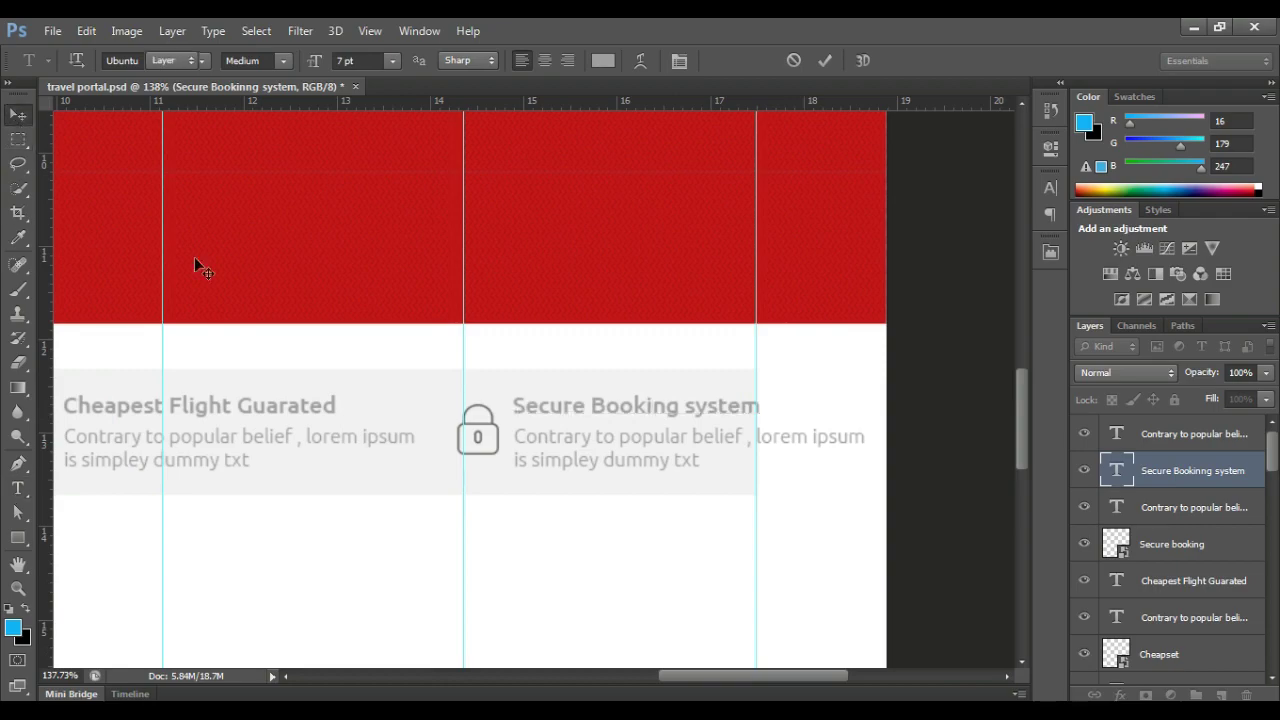
pyautogui.scroll(-3, 570, 420)
pyautogui.scroll(-2, 197, 443)
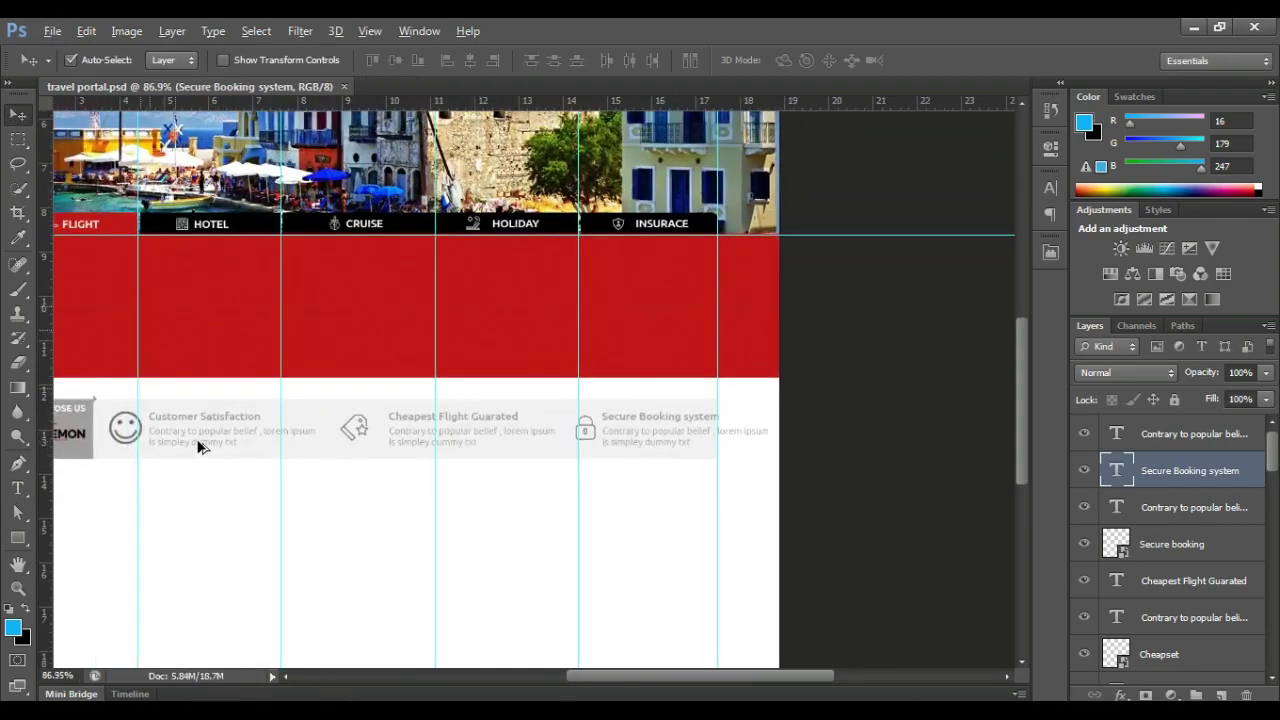
pyautogui.scroll(4, 154, 449)
pyautogui.hscroll(-3, 200, 443)
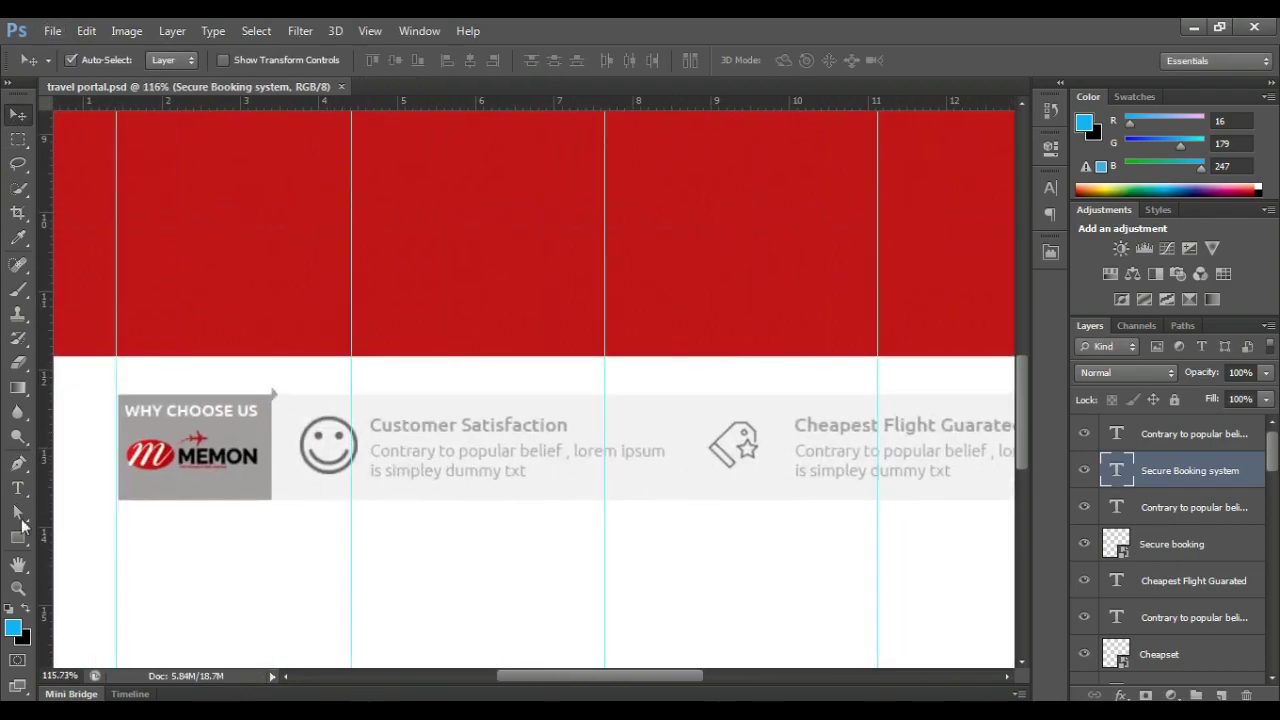
# - Try a line break in the Customer Satisfaction body text, then remove it
pyautogui.click(18, 488)
pyautogui.click(626, 452)
pyautogui.press('Return')
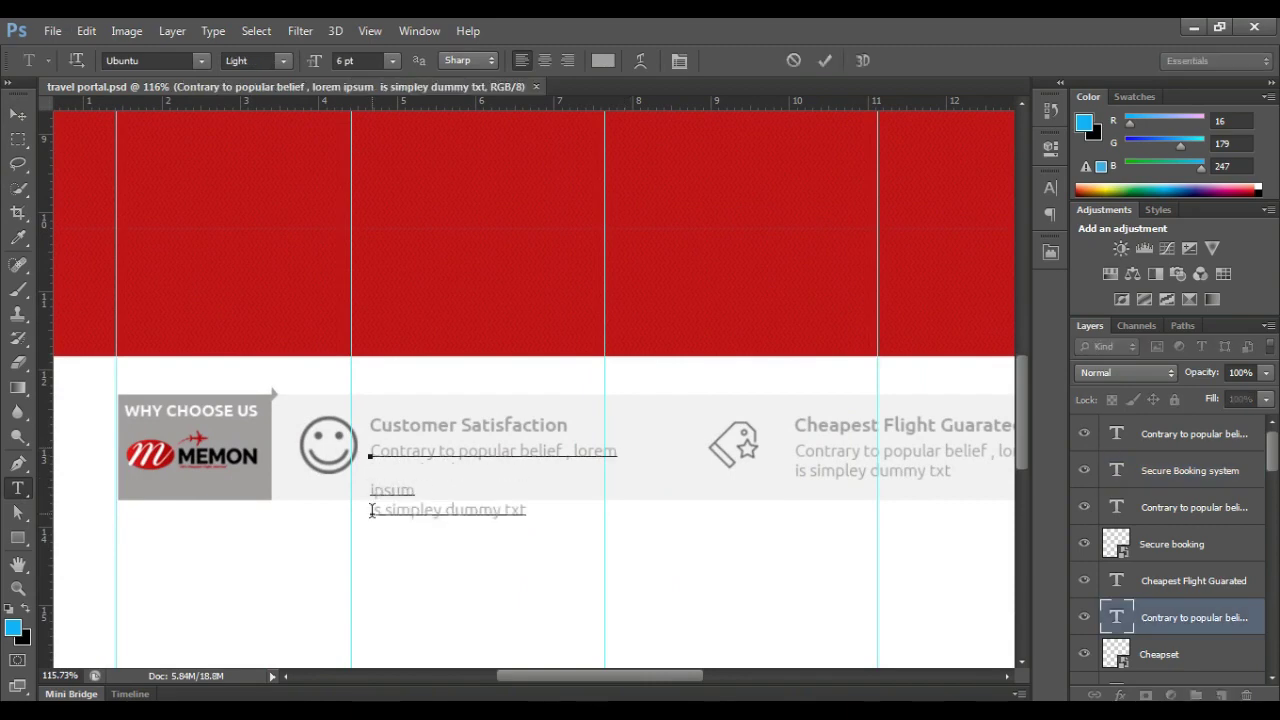
pyautogui.press('BackSpace')
pyautogui.press('BackSpace')
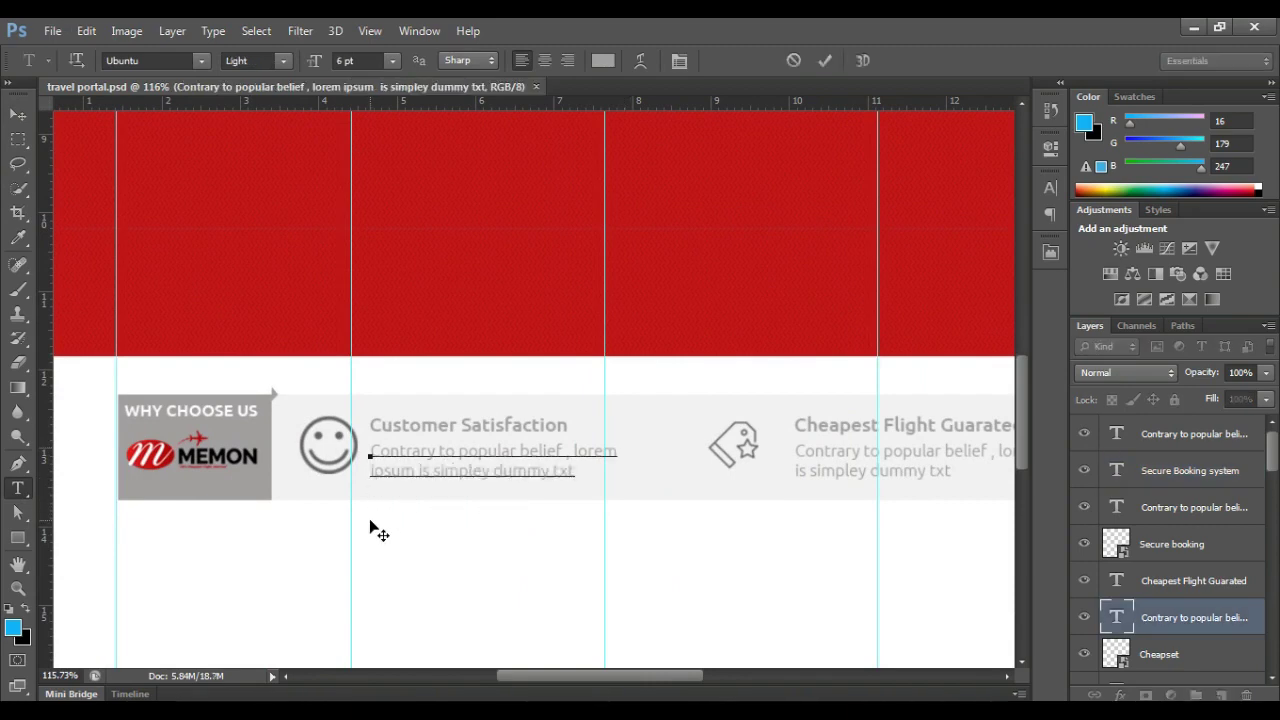
pyautogui.hotkey('ctrl', 'Return')
pyautogui.hscroll(4, 525, 468)
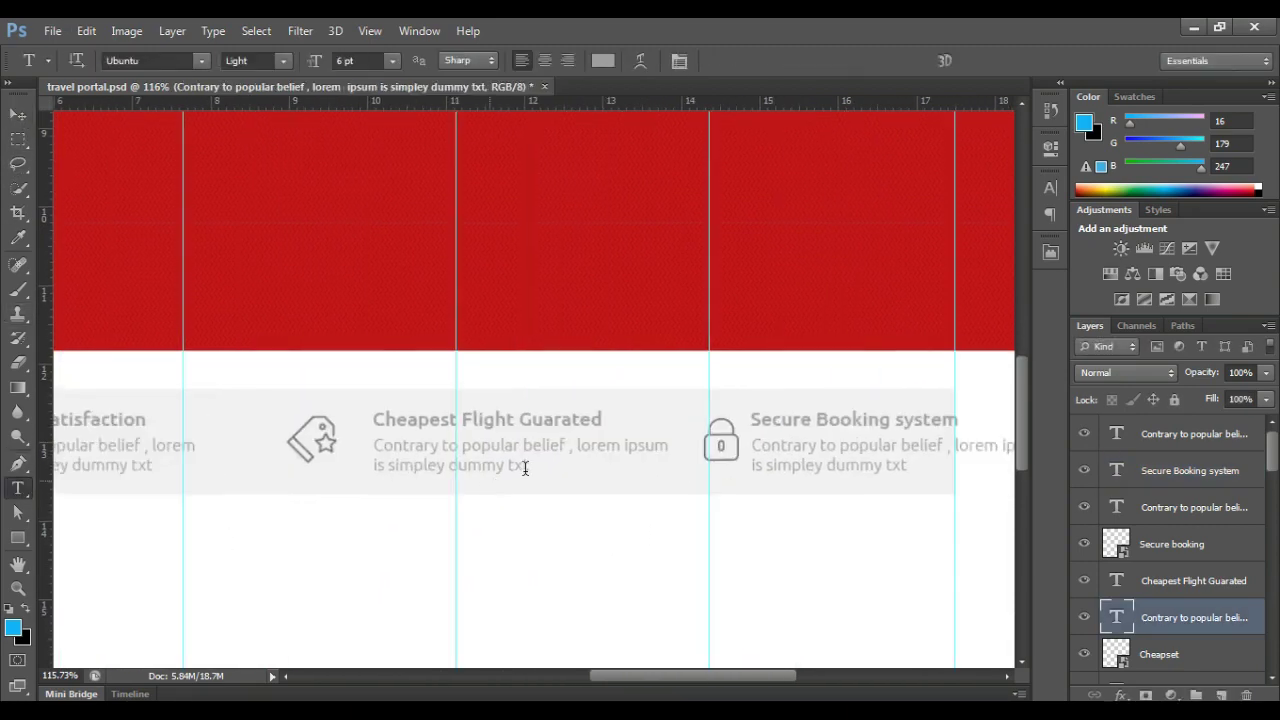
# - Rewrap the Cheapest Flight description onto two even lines
pyautogui.click(622, 451)
pyautogui.press('Return')
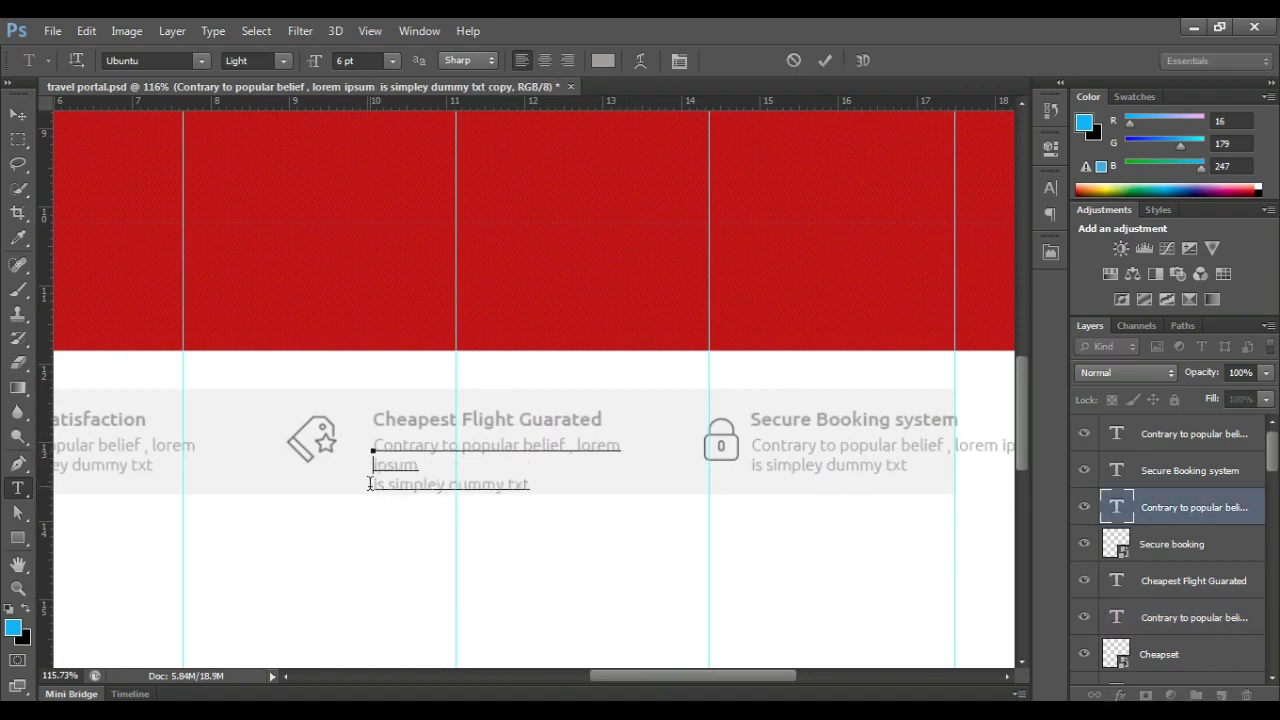
pyautogui.press('Delete')
pyautogui.hotkey('ctrl', 'Return')
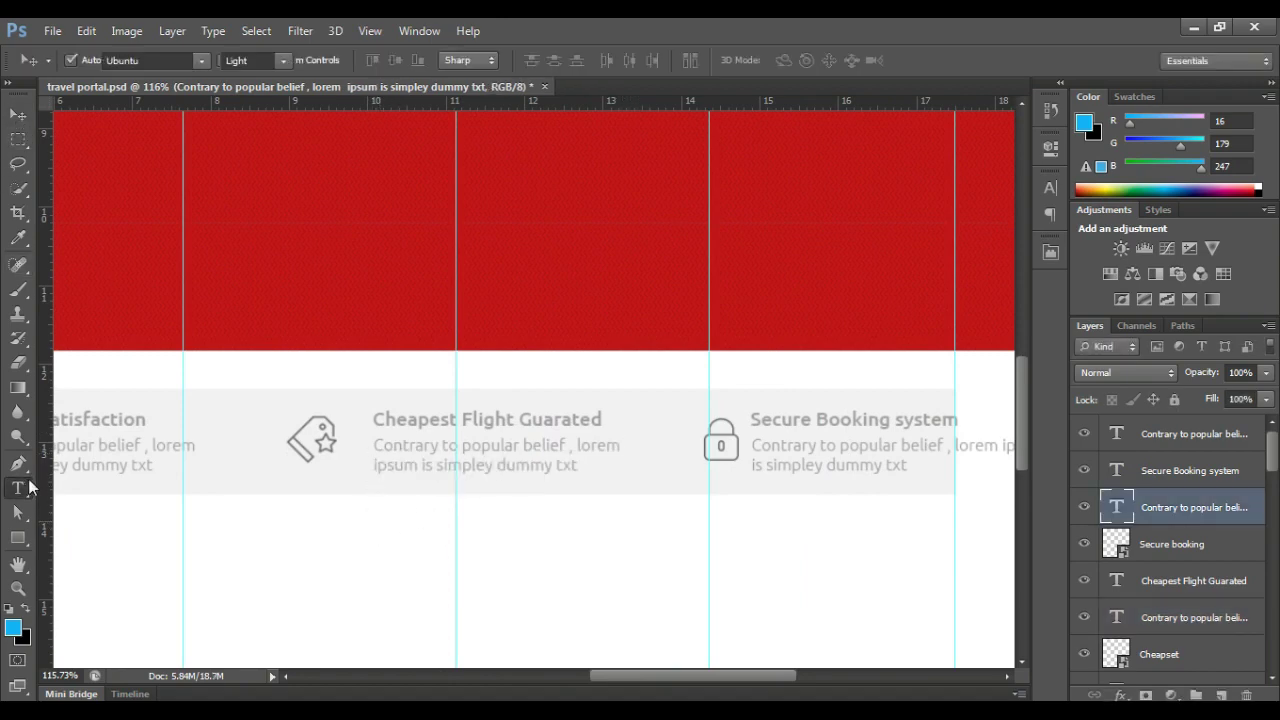
pyautogui.moveTo(695, 675); pyautogui.dragTo(710, 671)
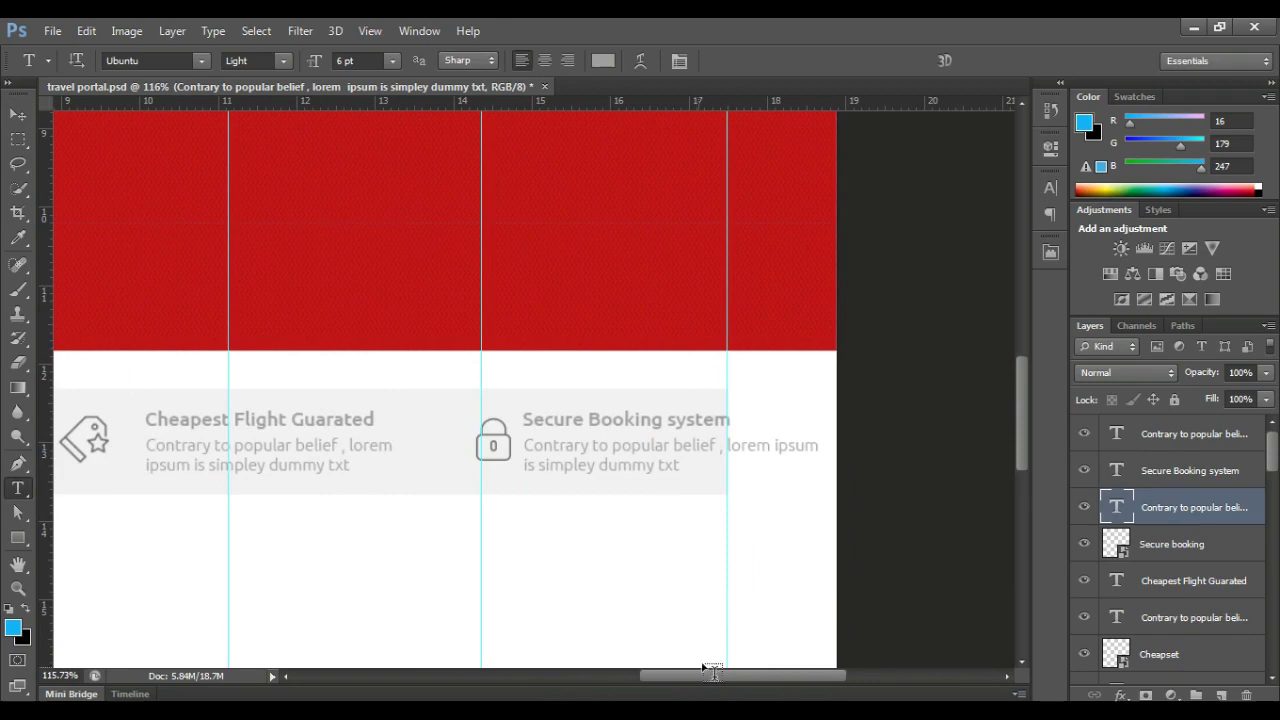
# - Rewrap the Secure Booking description so 'ipsum' starts the second line
pyautogui.click(775, 445)
pyautogui.press('Return')
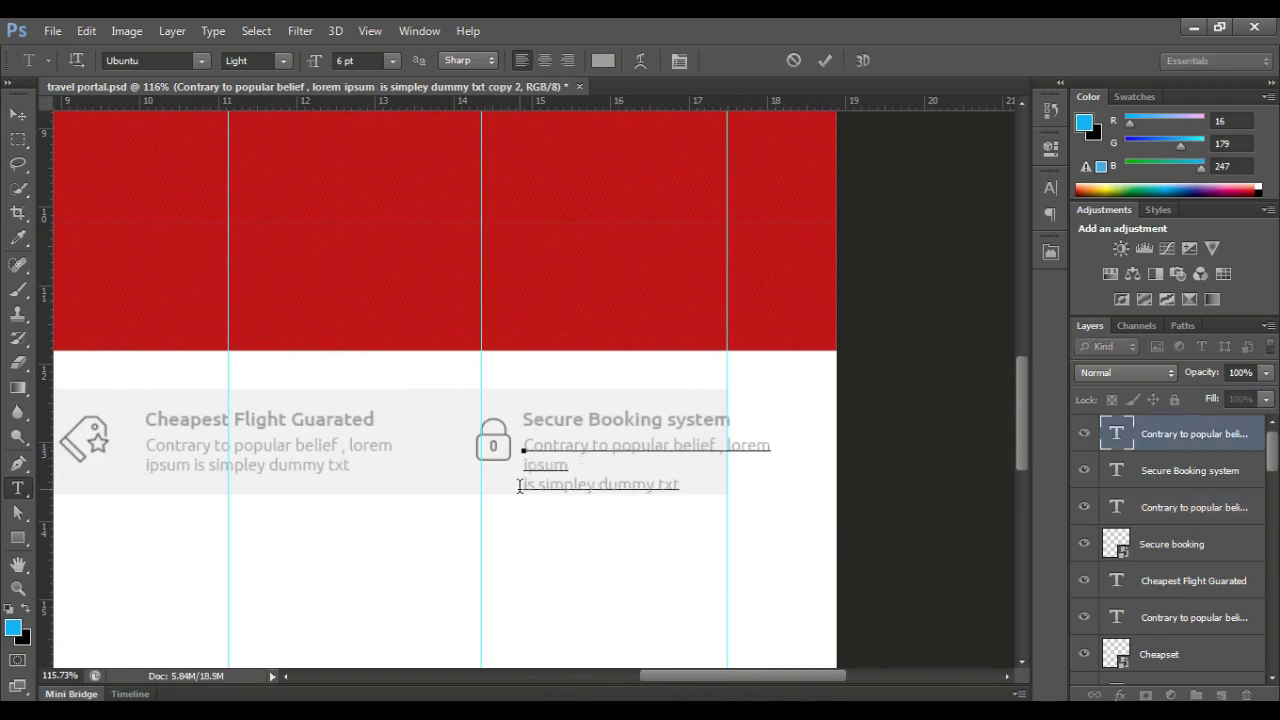
pyautogui.press('BackSpace')
pyautogui.click(18, 114)
# - Try moving the Cheapest Flight block, then undo the move
pyautogui.moveTo(194, 423)
pyautogui.mouseDown()
pyautogui.moveTo(606, 423)
pyautogui.moveTo(524, 447)
pyautogui.moveTo(537, 437)
pyautogui.mouseUp()
pyautogui.click(575, 443)
pyautogui.hotkey('ctrl', 'z')
pyautogui.keyDown('shift'); pyautogui.click(493, 432); pyautogui.keyUp('shift')
pyautogui.hotkey('ctrl', 'z')
pyautogui.hotkey('ctrl', 'z')
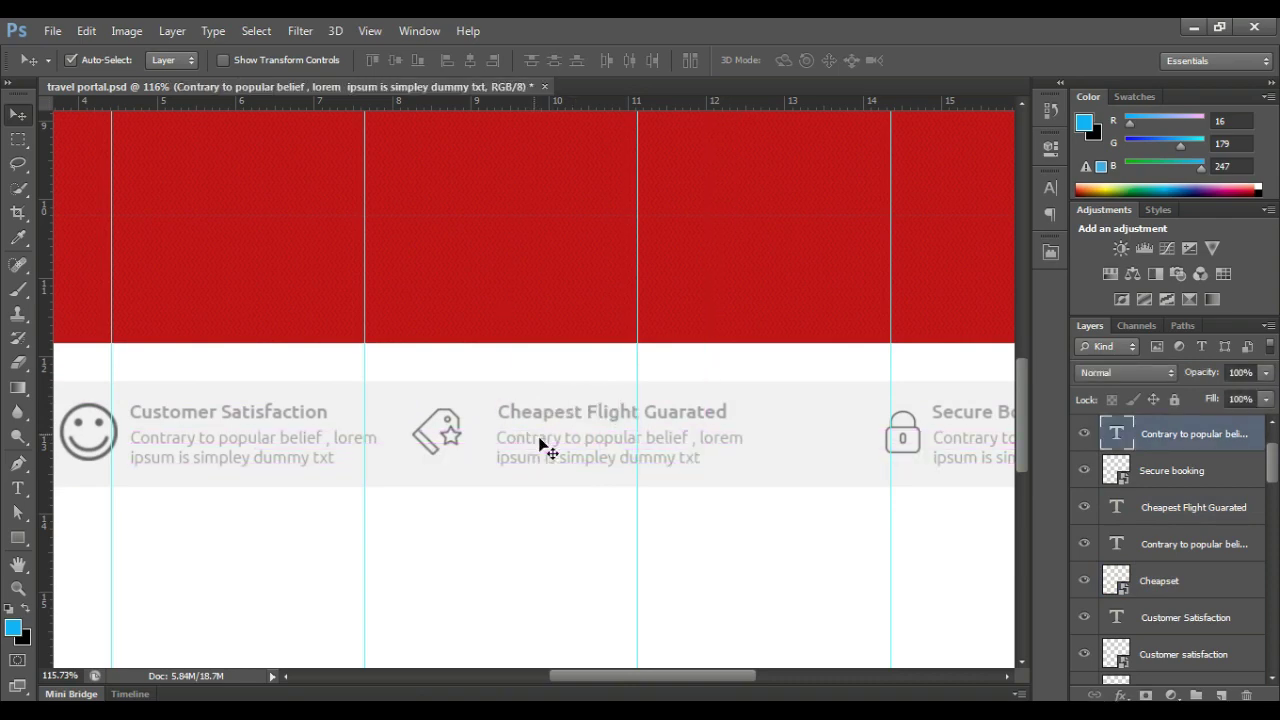
pyautogui.hscroll(3, 543, 500)
# - Move the Secure Booking icon, title and paragraph about 61 px left
pyautogui.click(660, 441)
pyautogui.click(660, 441)
pyautogui.keyDown('shift'); pyautogui.click(694, 443); pyautogui.keyUp('shift')
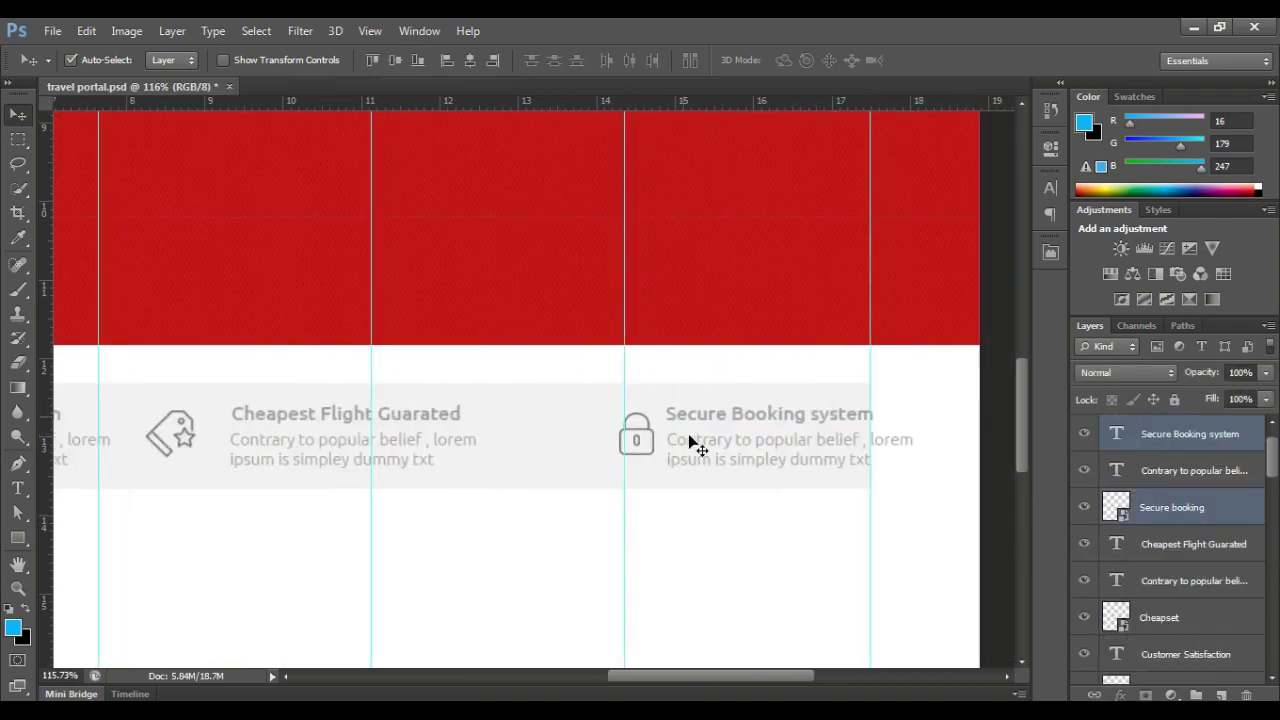
pyautogui.moveTo(686, 443); pyautogui.dragTo(628, 443)
pyautogui.scroll(-3, 494, 566)
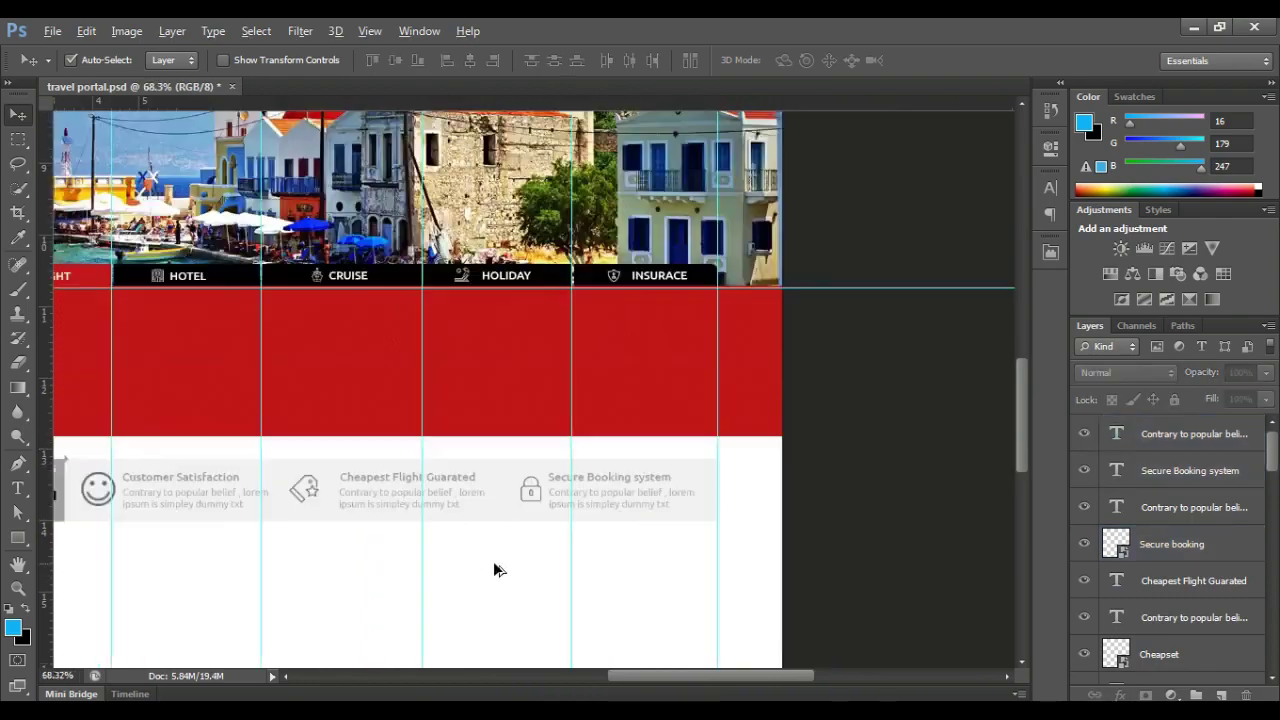
pyautogui.scroll(-2, 374, 554)
# - Save a JPEG named 'travel portal copy', overwriting the existing file with default quality options
pyautogui.hotkey('ctrl', 'shift', 's')
pyautogui.click(619, 418)
pyautogui.click(627, 452)
pyautogui.click(881, 390)
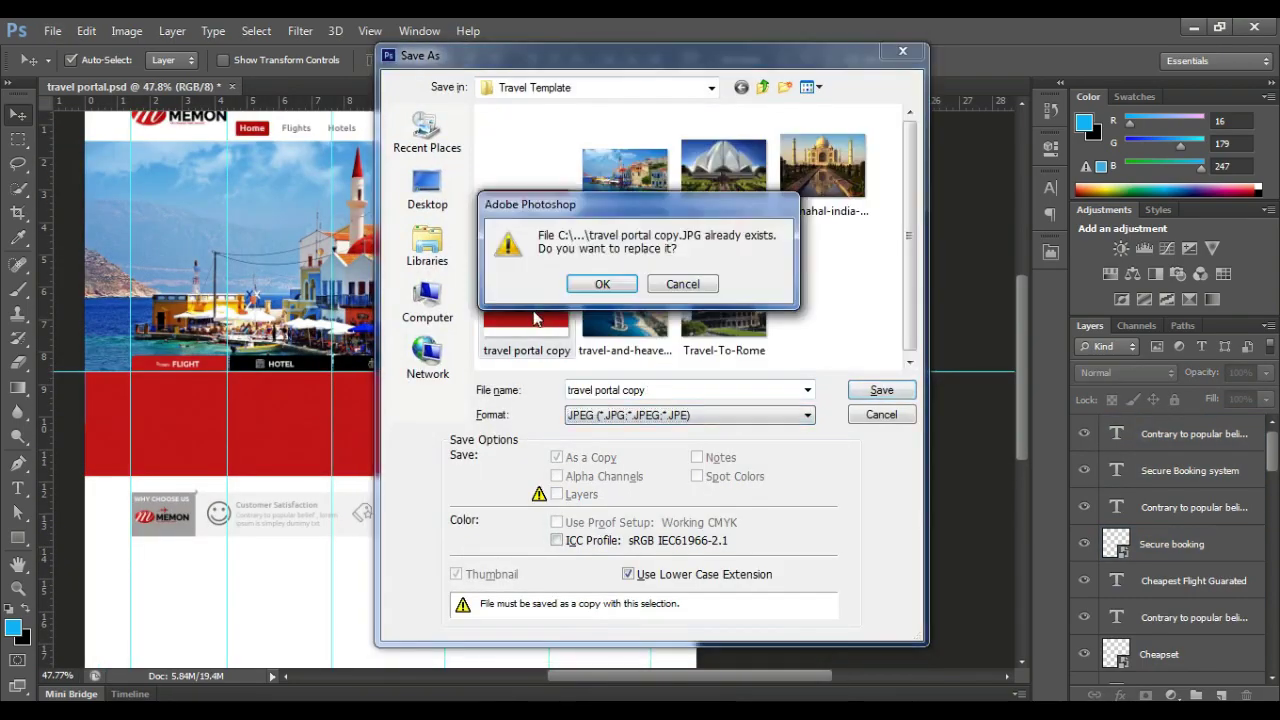
pyautogui.click(600, 283)
pyautogui.click(737, 189)
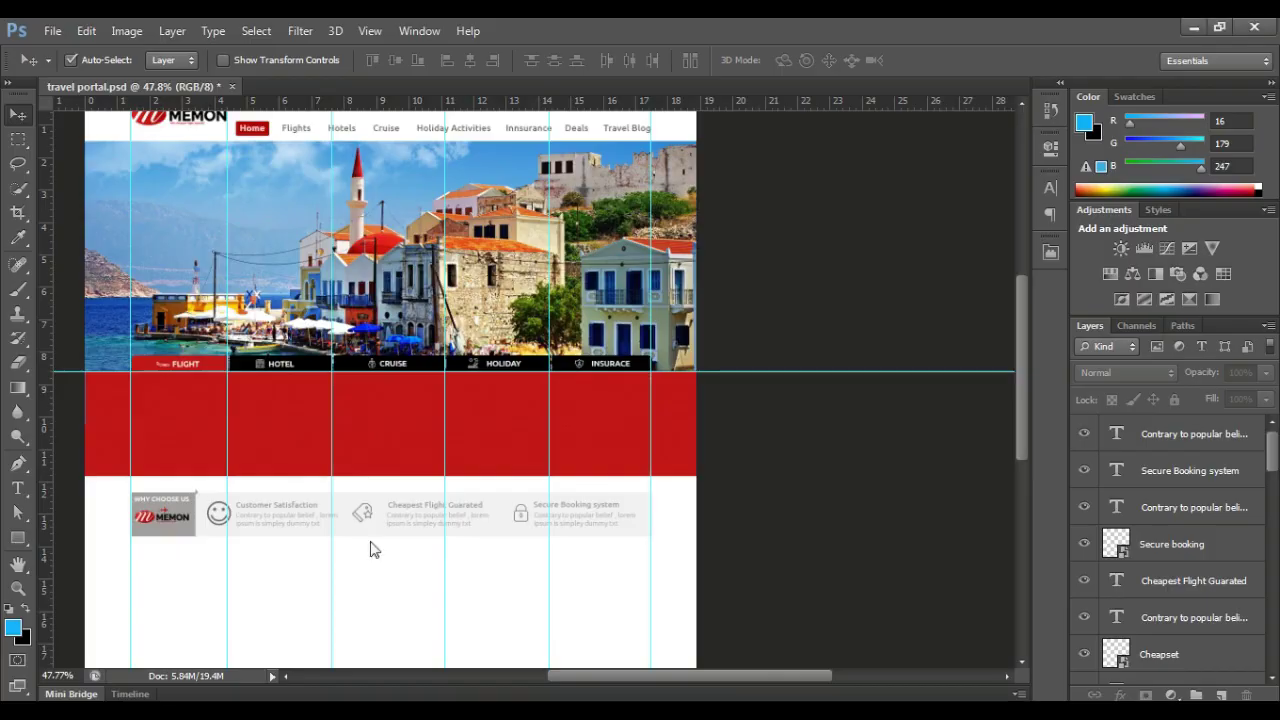
pyautogui.scroll(3, 371, 543)
pyautogui.scroll(3, 243, 380)
pyautogui.scroll(-2, 269, 354)
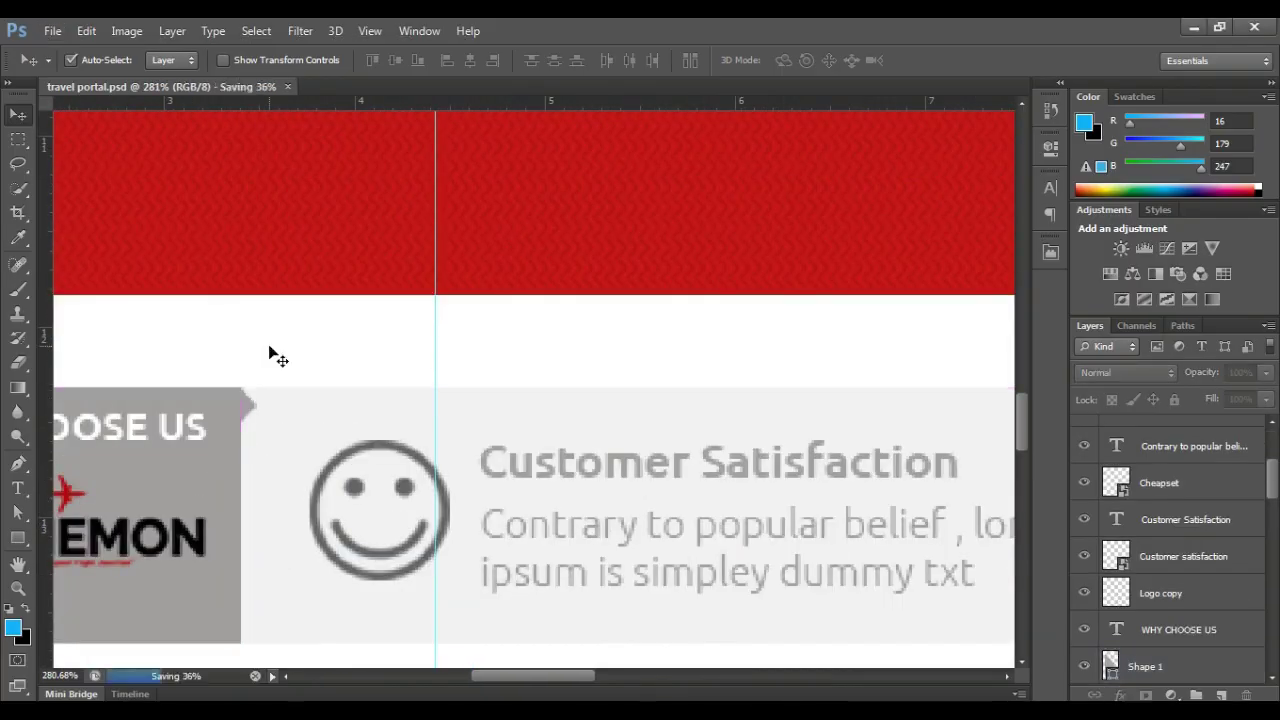
pyautogui.scroll(-3, 286, 457)
pyautogui.scroll(-3, 466, 397)
pyautogui.scroll(-1, 520, 383)
pyautogui.scroll(1, 520, 384)
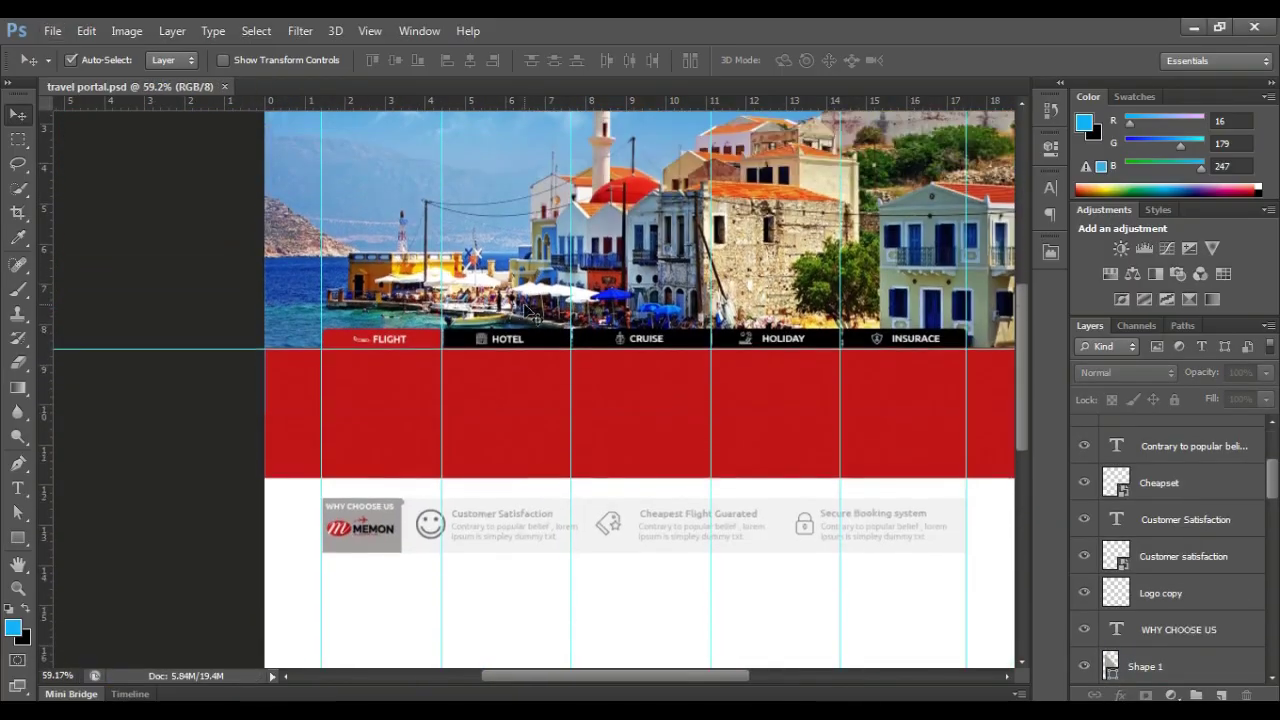
pyautogui.scroll(1, 530, 430)
pyautogui.scroll(1, 537, 477)
pyautogui.moveTo(778, 486); pyautogui.dragTo(660, 401)
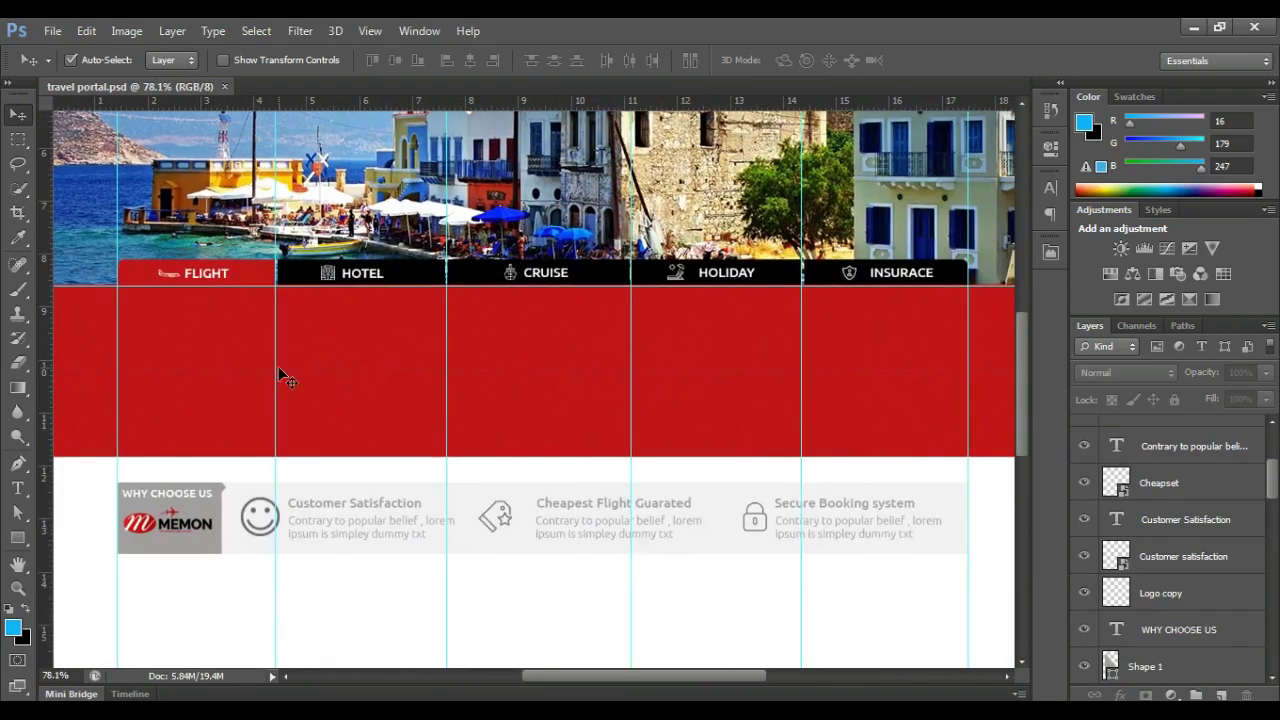
# - Type the heading 'Most Popular Destiatios of this Sessios' below the Why choose us row
pyautogui.scroll(-1, 350, 420)
pyautogui.scroll(-3, 423, 463)
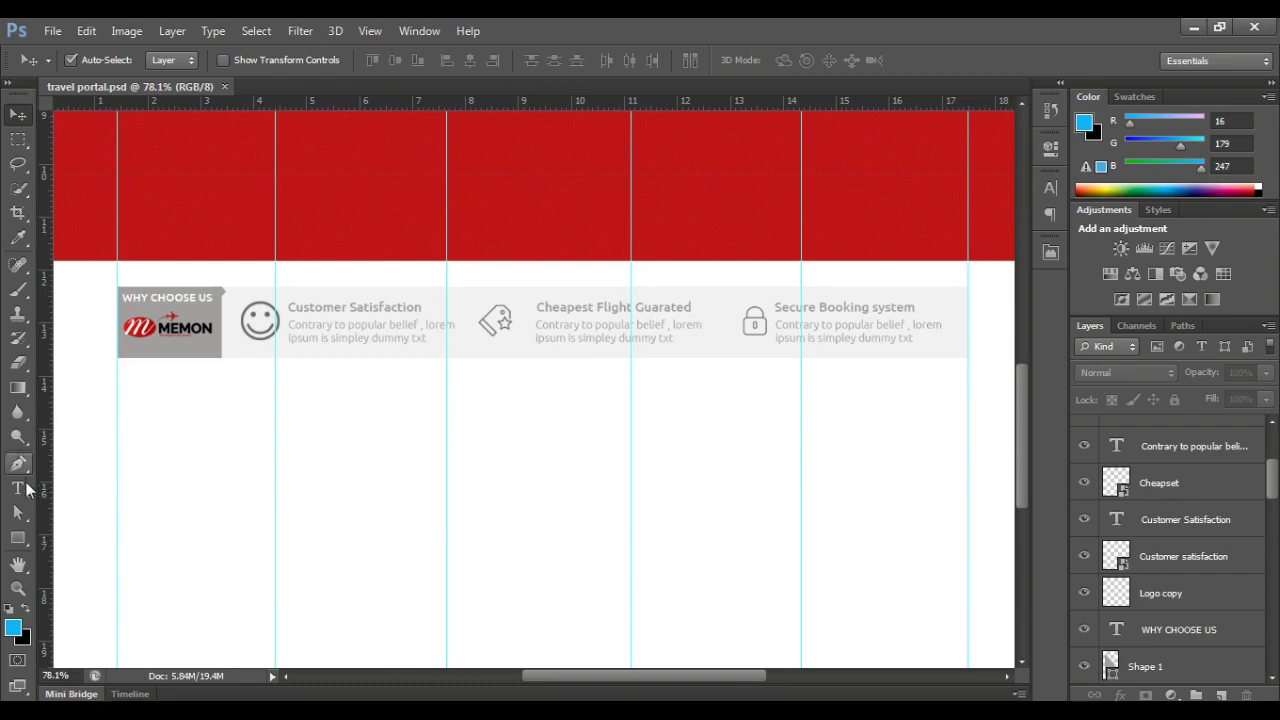
pyautogui.click(18, 487)
pyautogui.click(118, 402)
pyautogui.write('Most Popular Destiatios of this Sessi')
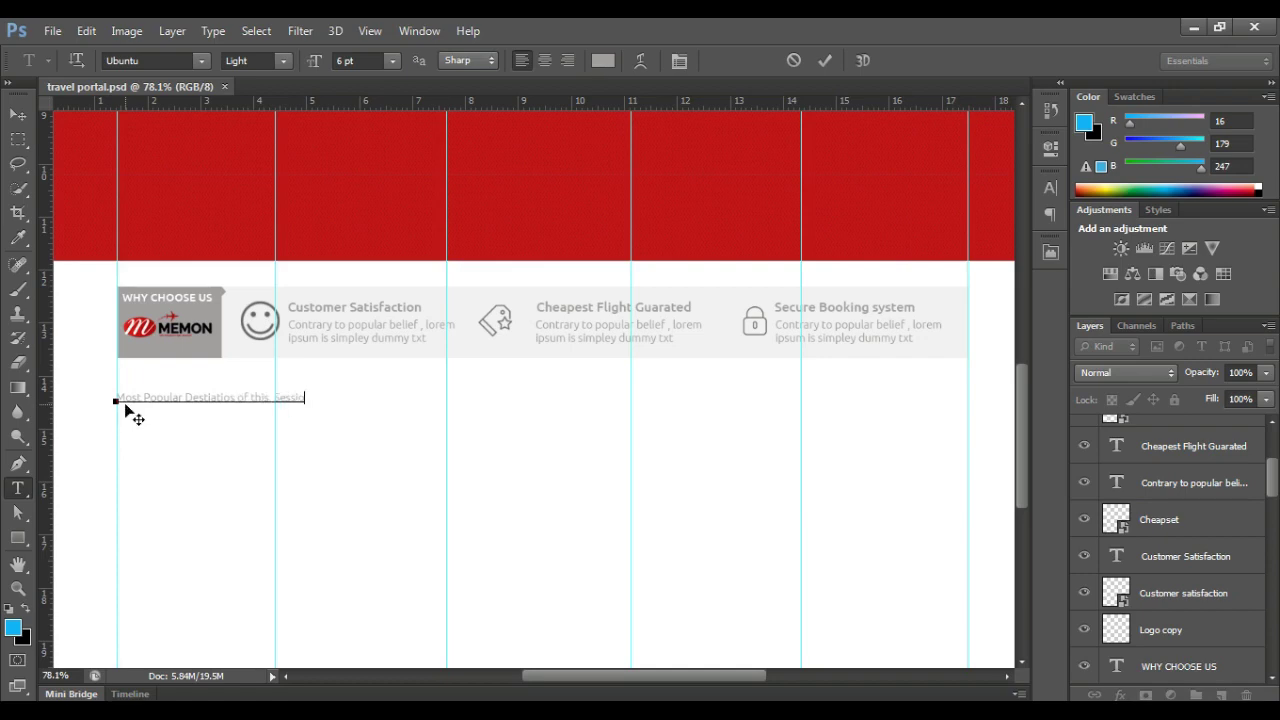
pyautogui.write('n')
pyautogui.hotkey('ctrl', 'a')
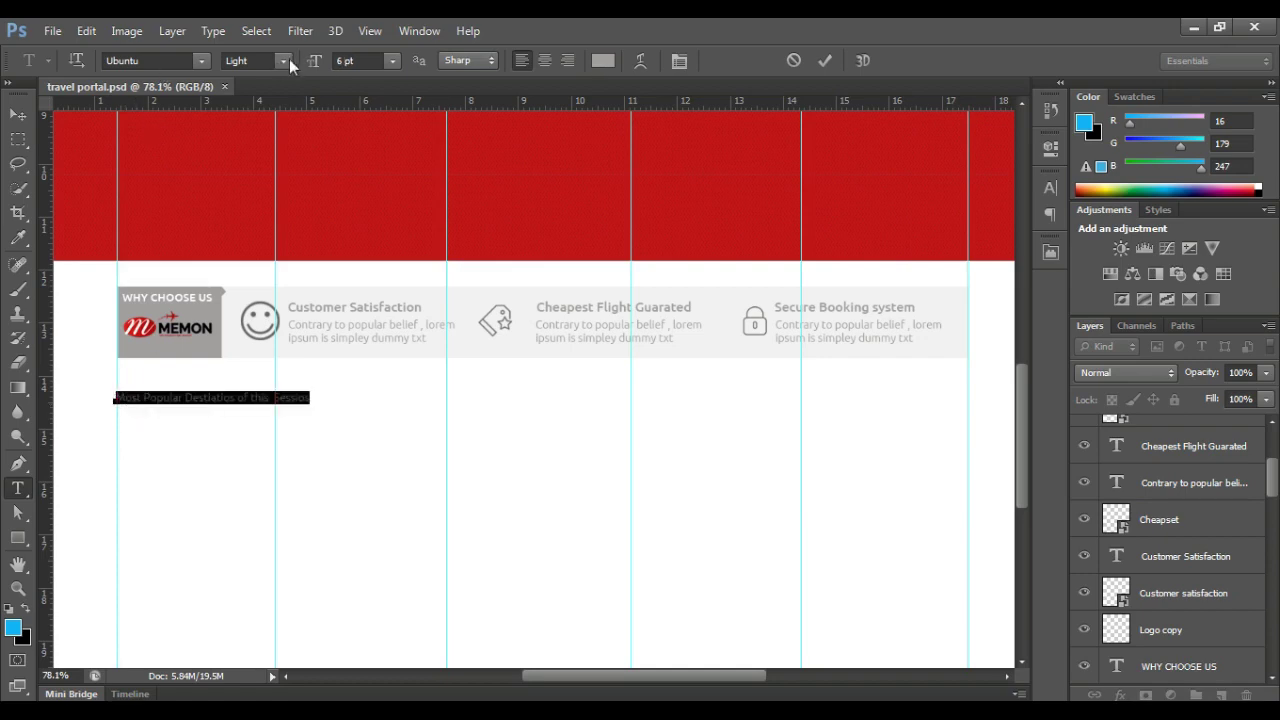
# - Make the heading bold at size 18 and position it under the feature row
pyautogui.click(289, 59)
pyautogui.click(250, 171)
pyautogui.write('18')
pyautogui.press('Return')
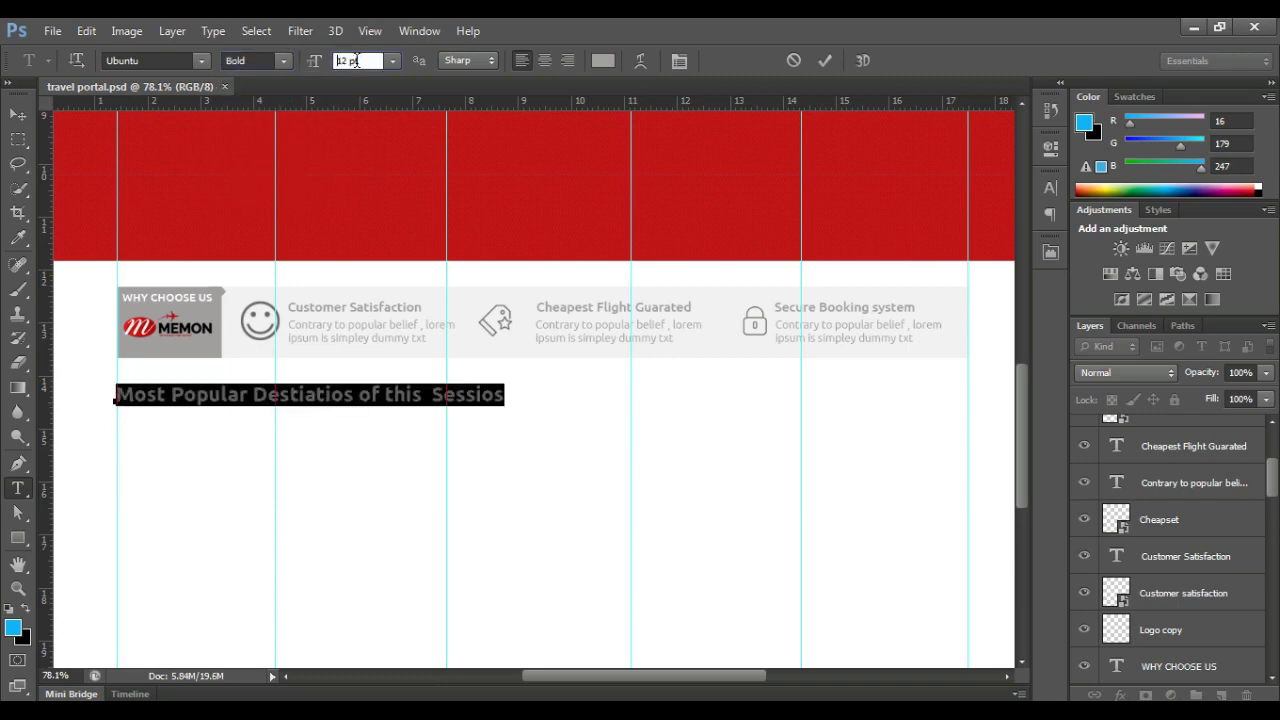
pyautogui.click(18, 114)
pyautogui.moveTo(214, 400); pyautogui.dragTo(215, 405)
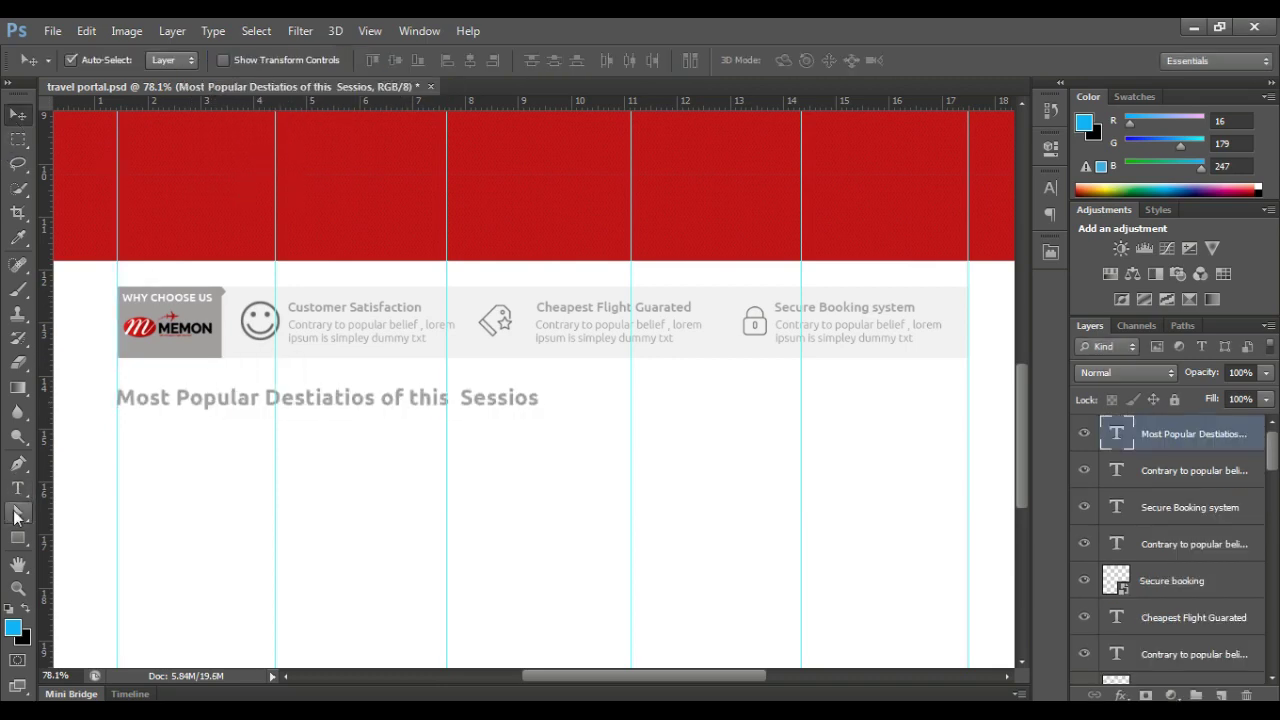
# - Colour the heading text dark grey #4d4d4d and commit the edit
pyautogui.click(18, 512)
pyautogui.click(18, 488)
pyautogui.click(214, 397)
pyautogui.hotkey('ctrl', 'a')
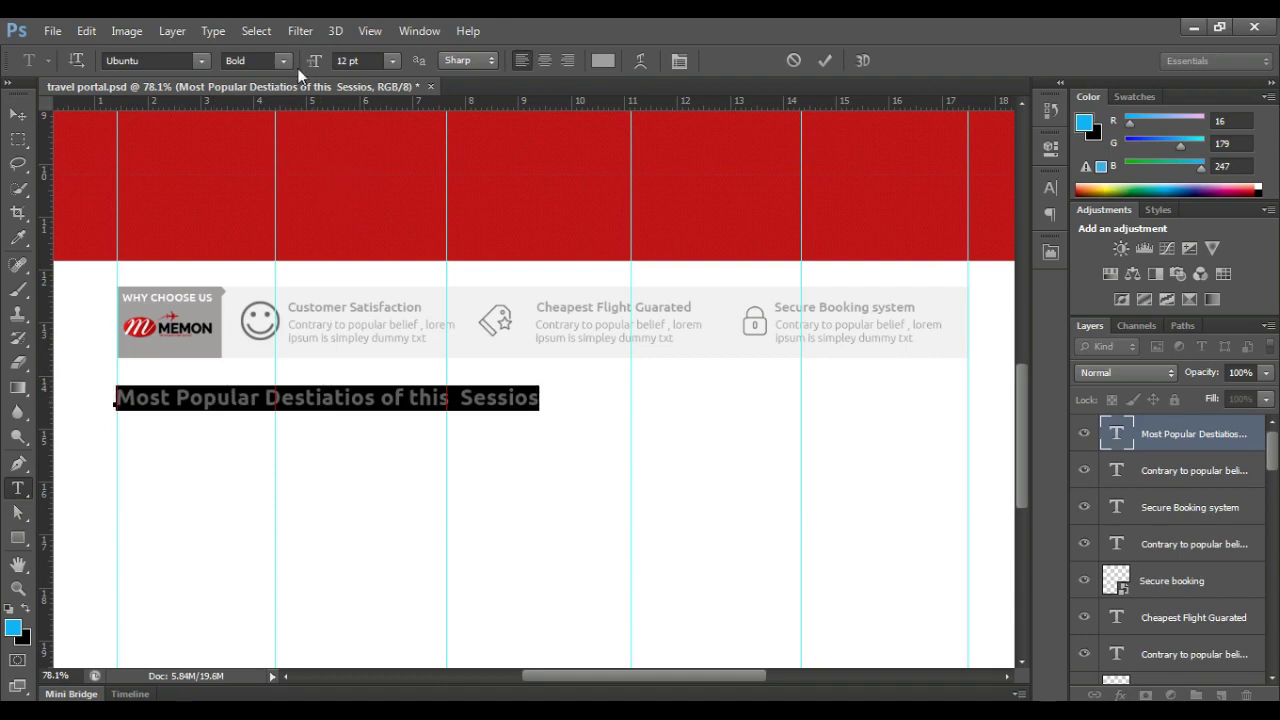
pyautogui.click(600, 62)
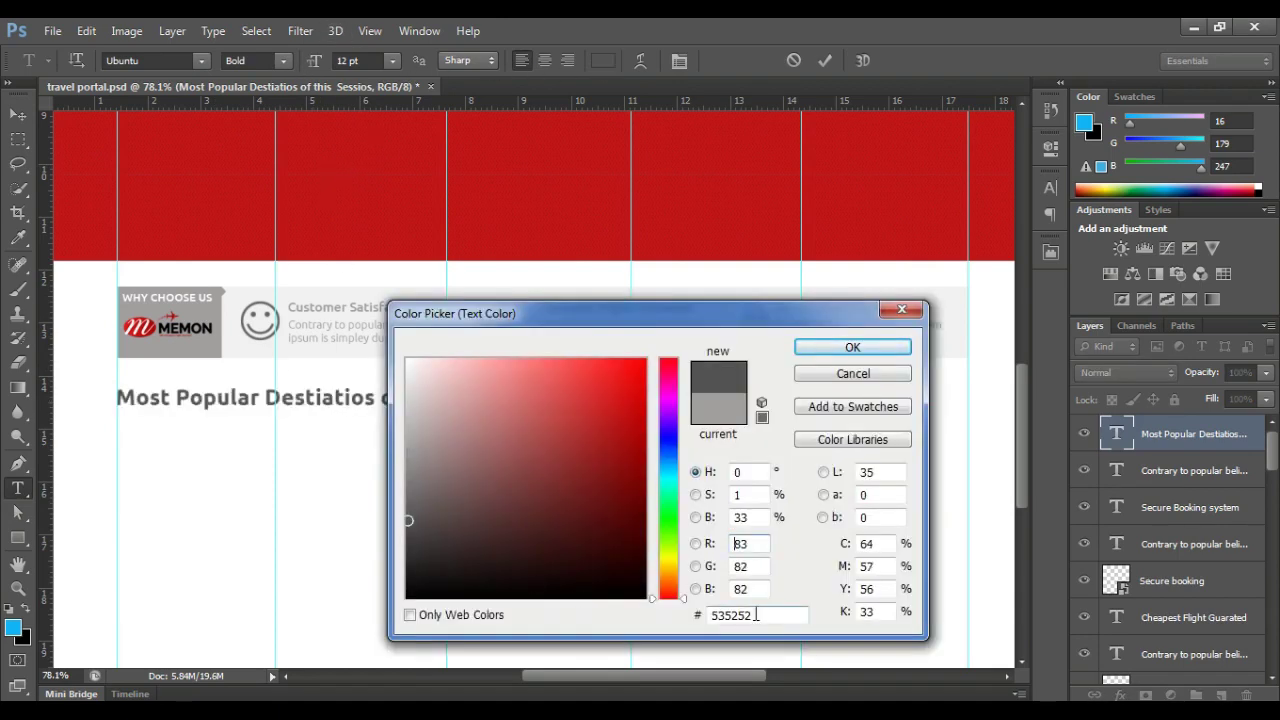
pyautogui.write('4d')
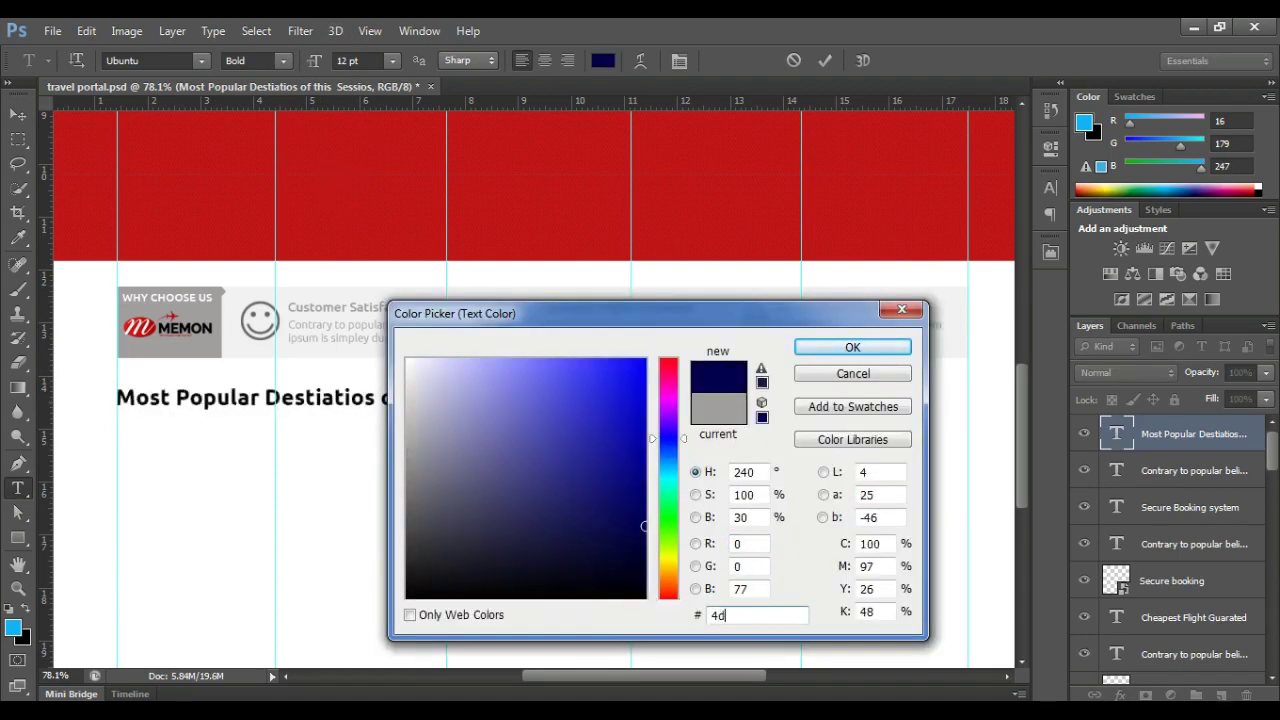
pyautogui.write('4d4d')
pyautogui.click(851, 347)
pyautogui.hotkey('ctrl', 'Return')
# - Return to the Move tool and scroll down the page below the heading
pyautogui.press('v')
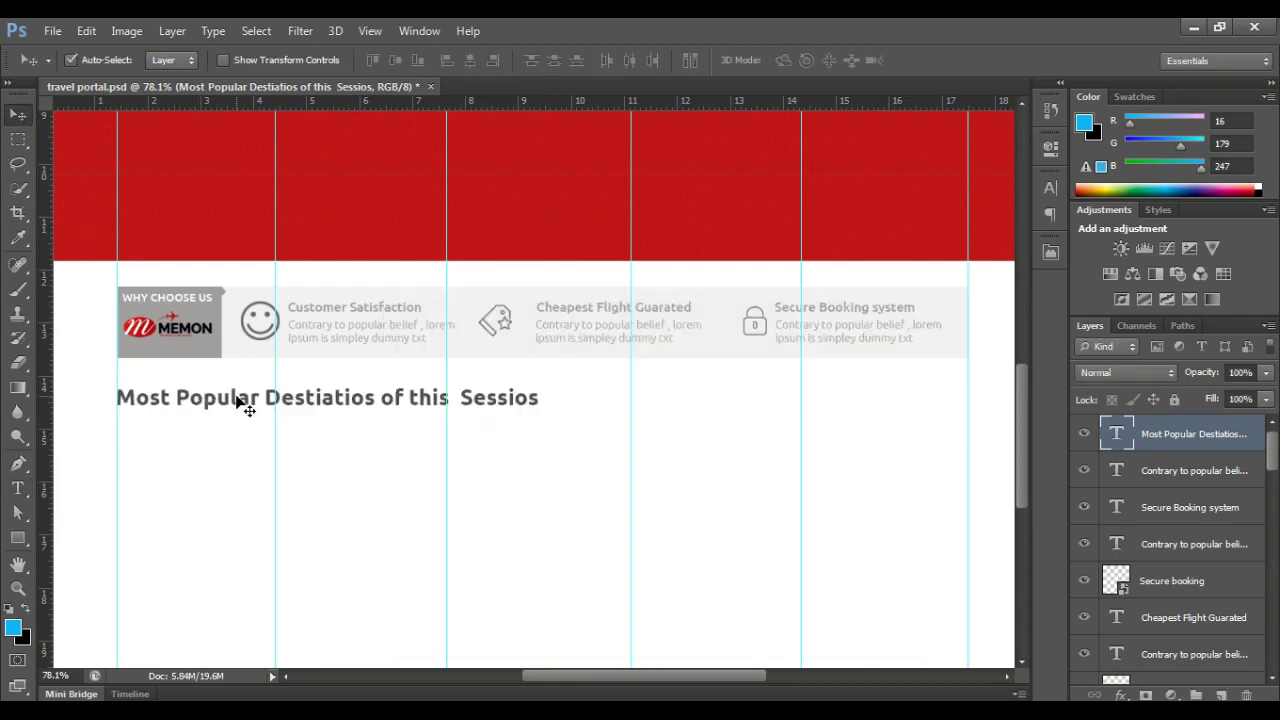
pyautogui.scroll(-2, 240, 400)
pyautogui.scroll(-2, 229, 423)
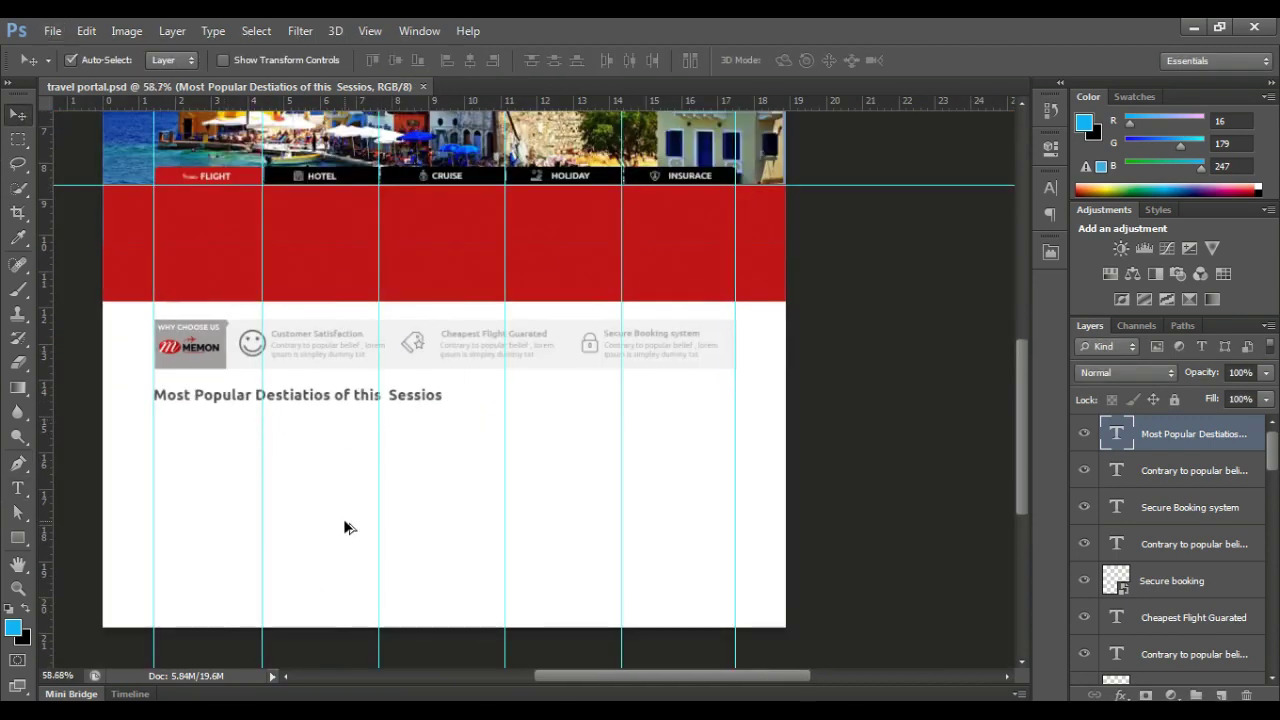
pyautogui.scroll(3, 143, 495)
pyautogui.scroll(-1, 540, 497)
pyautogui.scroll(-1, 539, 492)
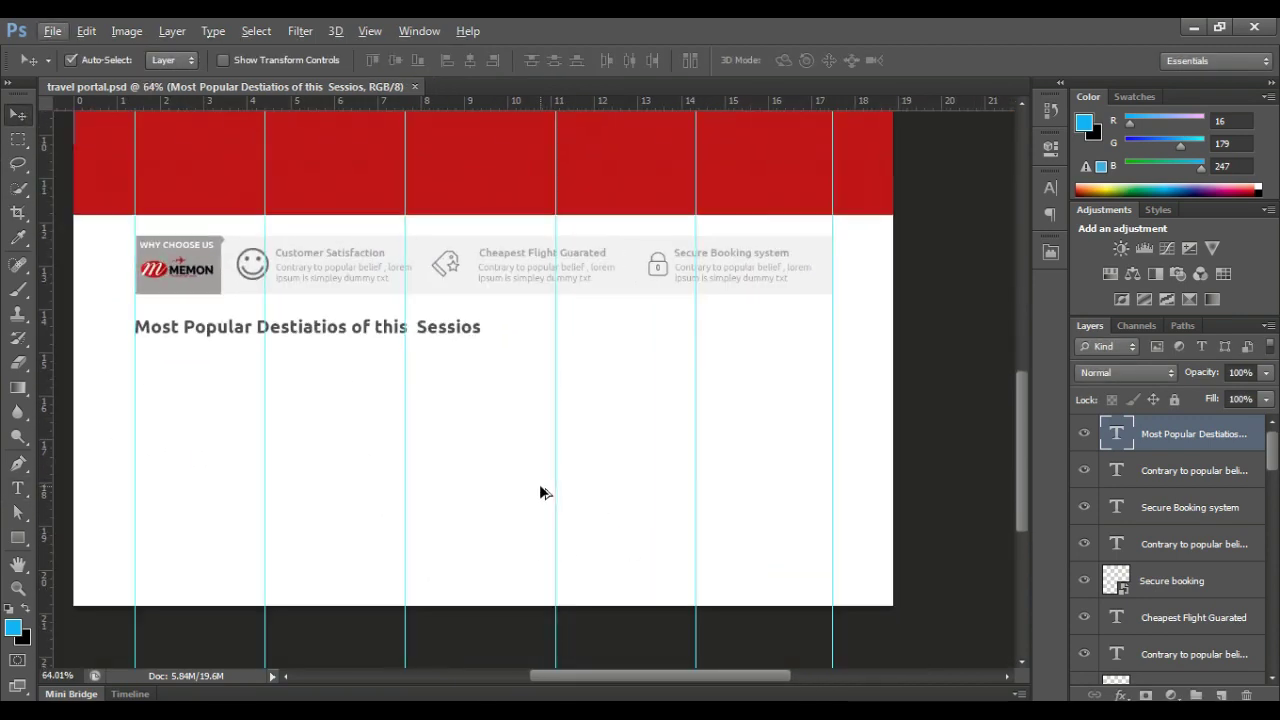
# - Extend the canvas size, measured in pixels, to make room for the destinations grid
pyautogui.hotkey('ctrl', 'alt', 'c')
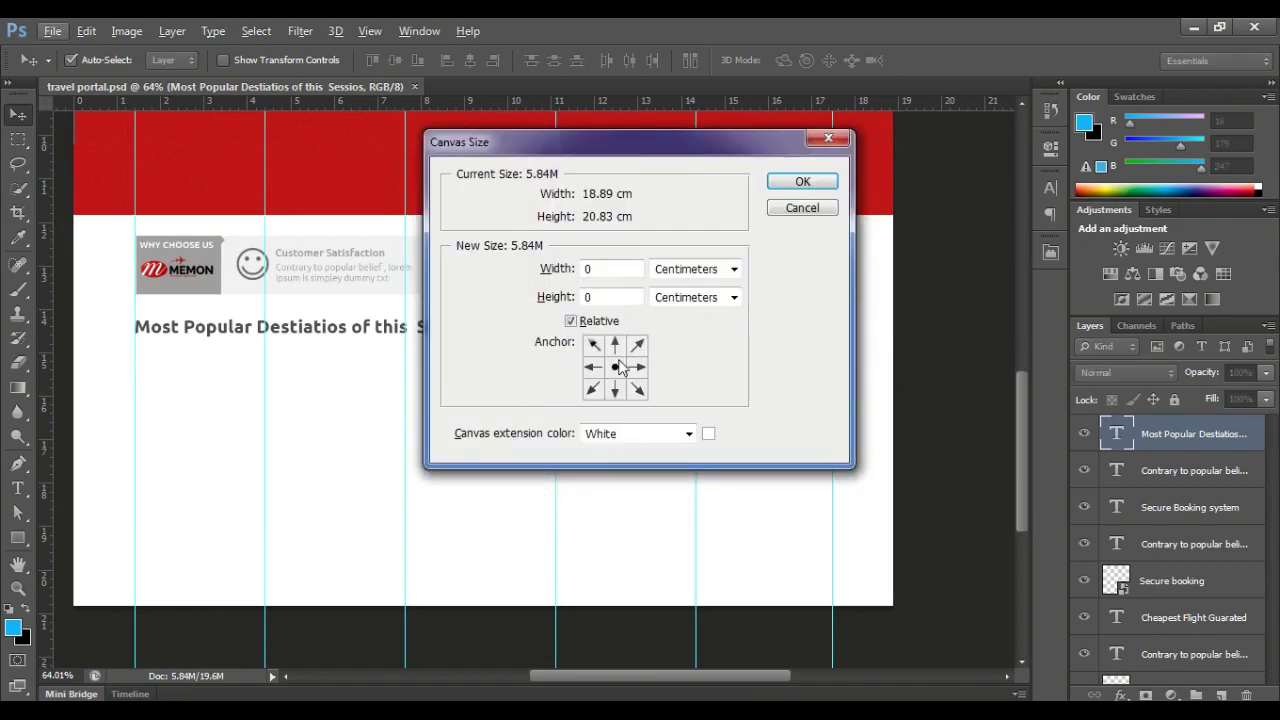
pyautogui.click(680, 275)
pyautogui.click(680, 285)
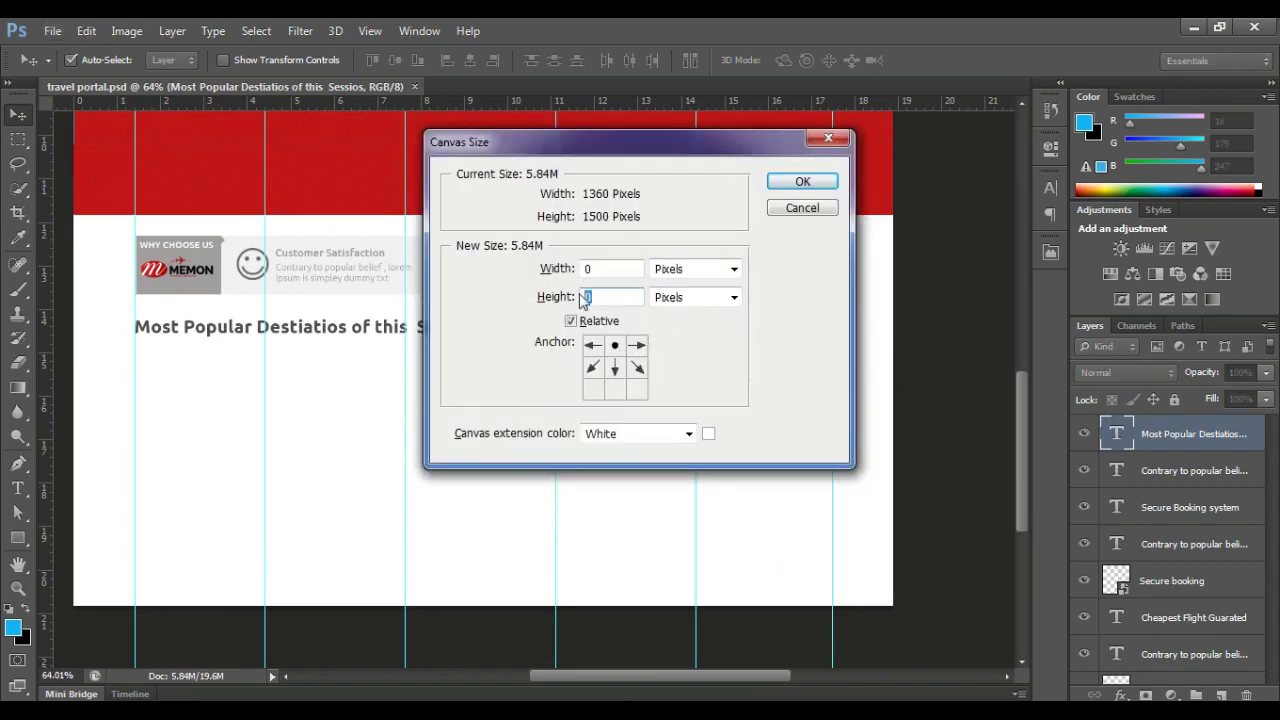
pyautogui.write('500')
pyautogui.click(790, 185)
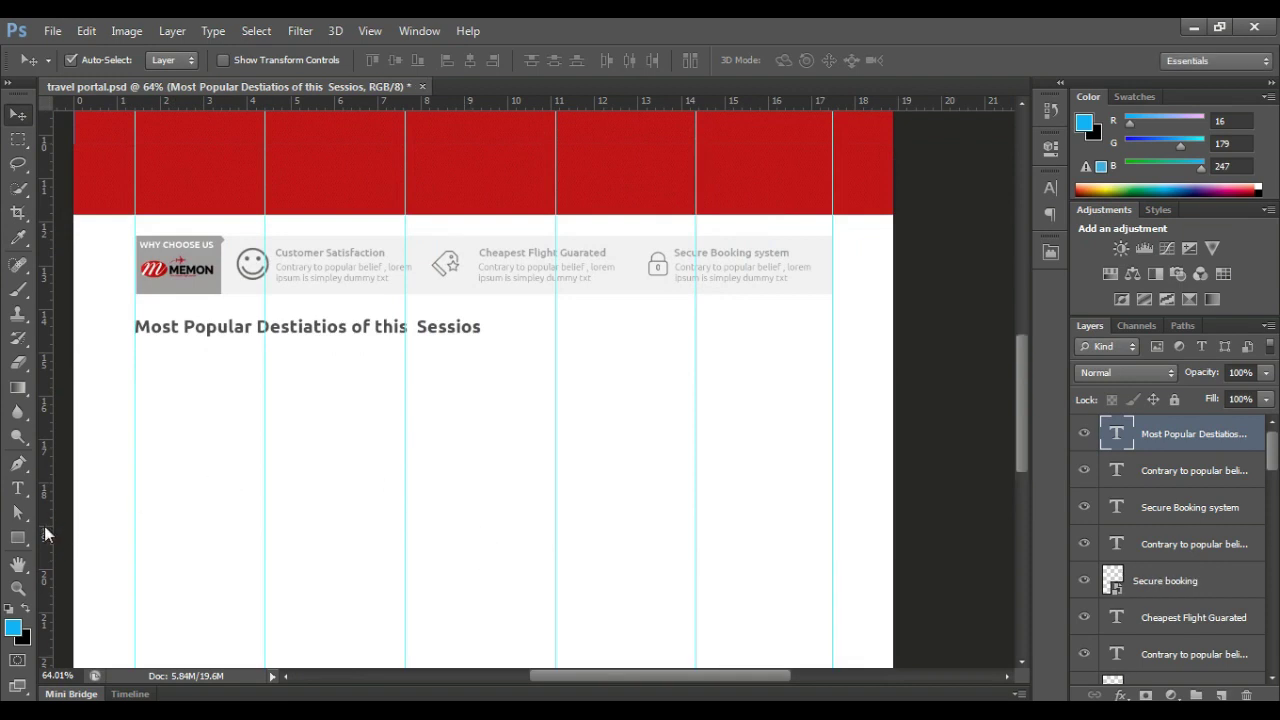
# - Draw a blue rectangle below the destinations heading and make it slightly narrower
pyautogui.click(18, 537)
pyautogui.moveTo(136, 358)
pyautogui.mouseDown()
pyautogui.moveTo(254, 451)
pyautogui.moveTo(381, 641)
pyautogui.mouseUp()
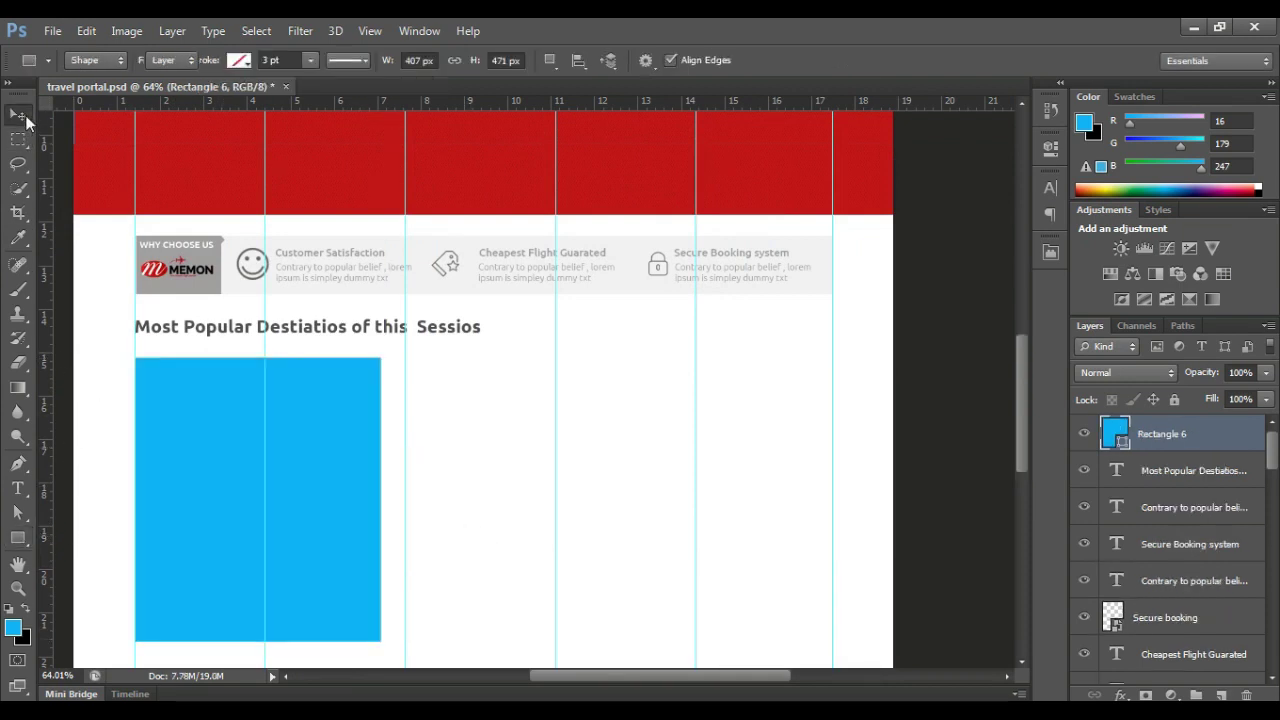
pyautogui.click(18, 114)
pyautogui.moveTo(192, 496); pyautogui.dragTo(640, 511)
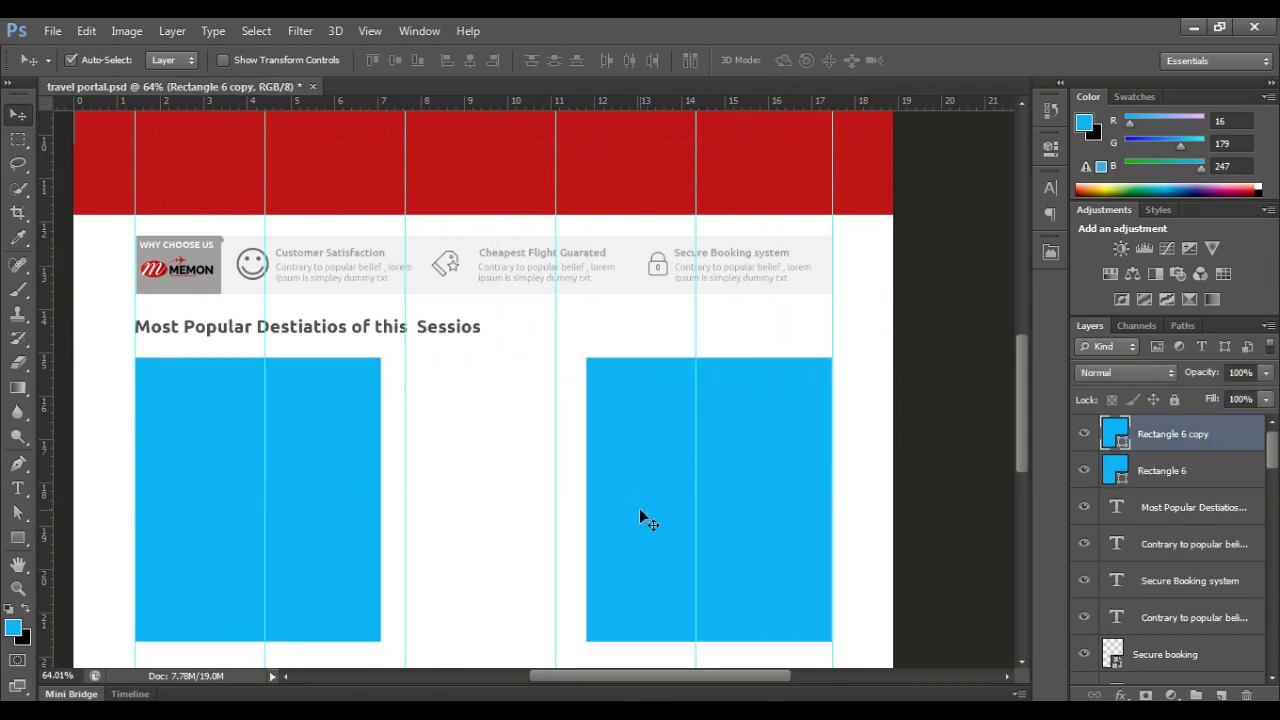
pyautogui.hotkey('ctrl', 'z')
pyautogui.hotkey('ctrl', 't')
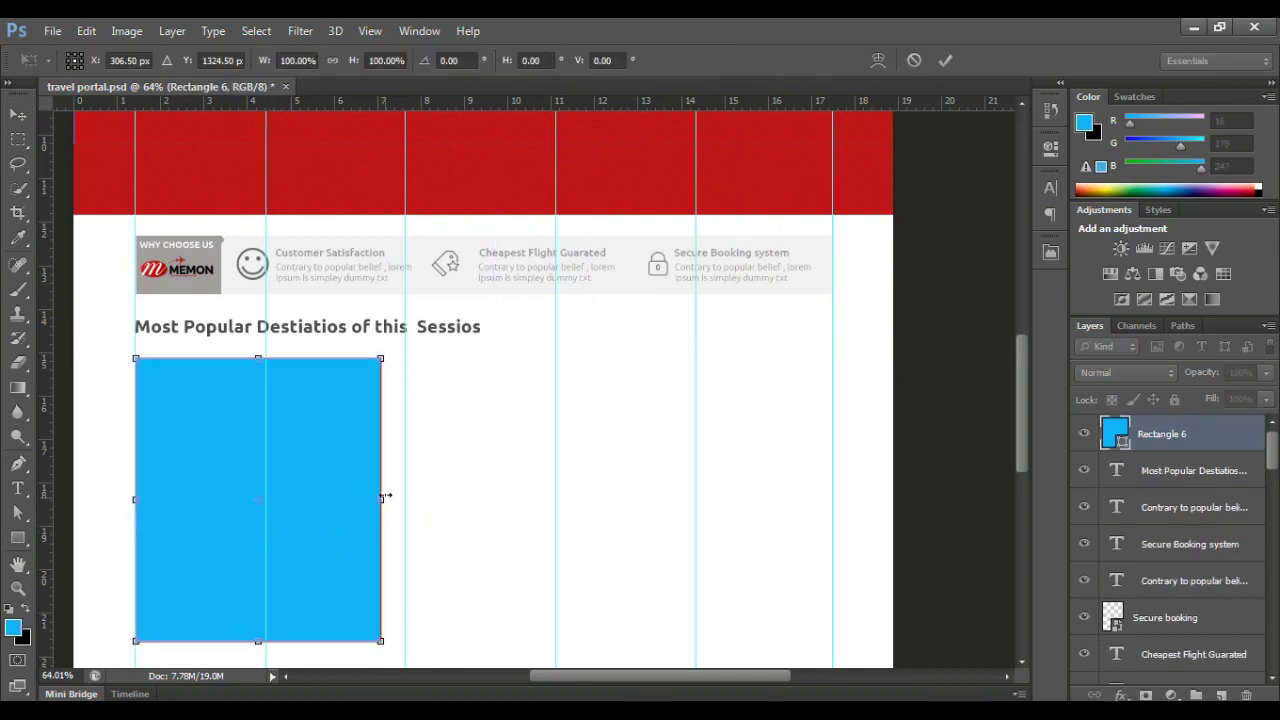
pyautogui.moveTo(381, 497)
pyautogui.mouseDown()
pyautogui.moveTo(363, 497)
pyautogui.moveTo(773, 522)
pyautogui.mouseUp()
pyautogui.press('Return')
# - Place a copy of the blue box in the middle gap and shorten its height
pyautogui.scroll(1, 770, 520)
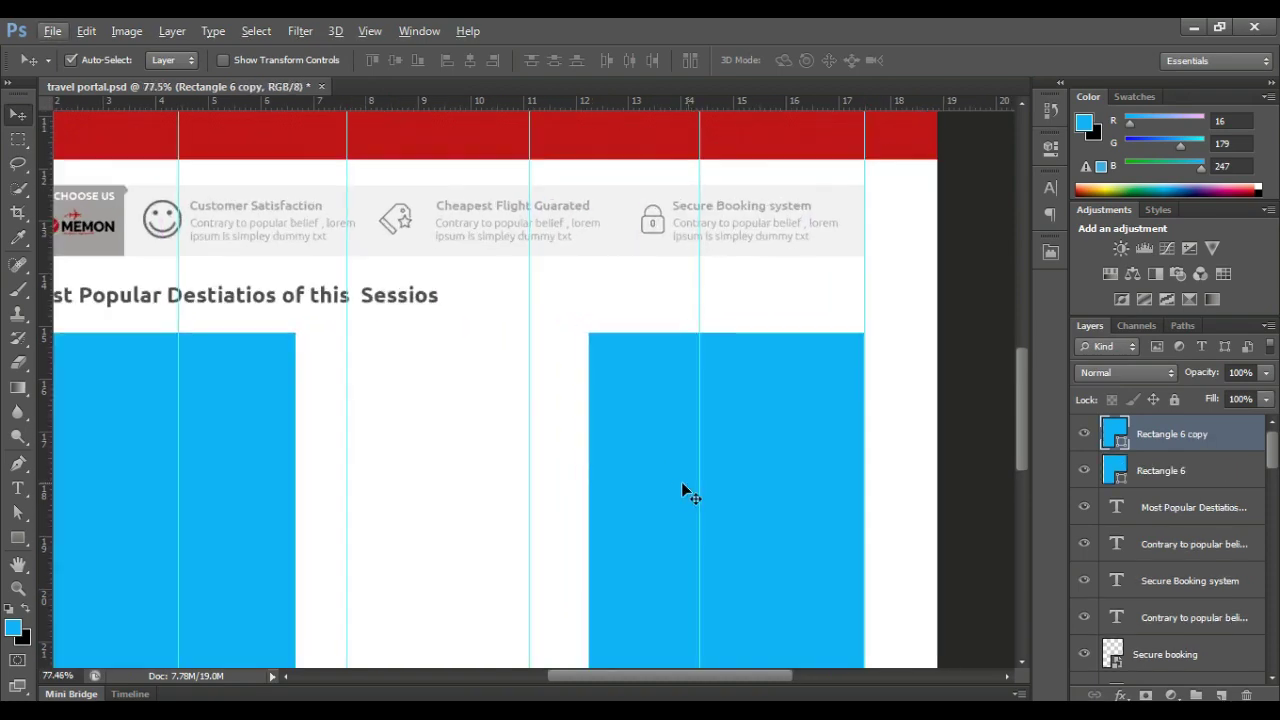
pyautogui.moveTo(651, 477); pyautogui.dragTo(369, 478)
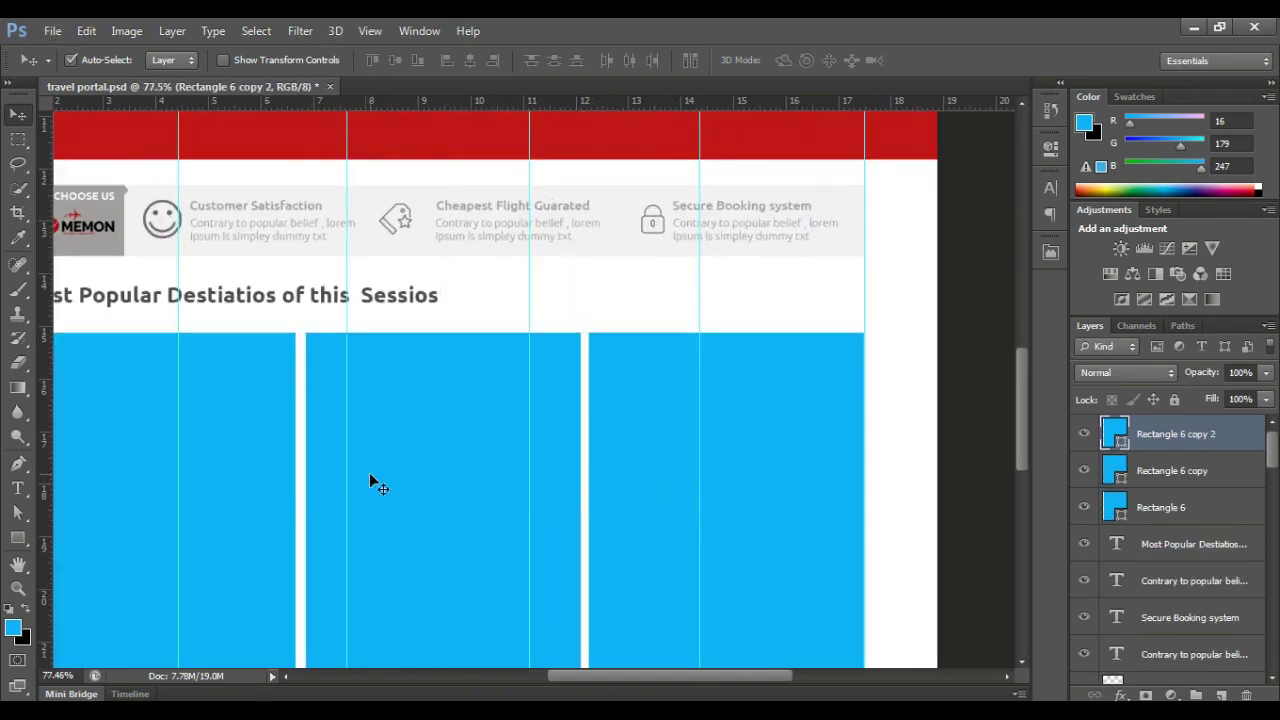
pyautogui.scroll(-1, 375, 495)
pyautogui.hotkey('ctrl', 't')
pyautogui.moveTo(442, 600)
pyautogui.mouseDown()
pyautogui.moveTo(469, 420)
pyautogui.moveTo(451, 520)
pyautogui.mouseUp()
pyautogui.press('Return')
# - Adjust the upper and lower middle rectangles' edges so together they fill the gap's height
pyautogui.scroll(3, 451, 520)
pyautogui.click(468, 396)
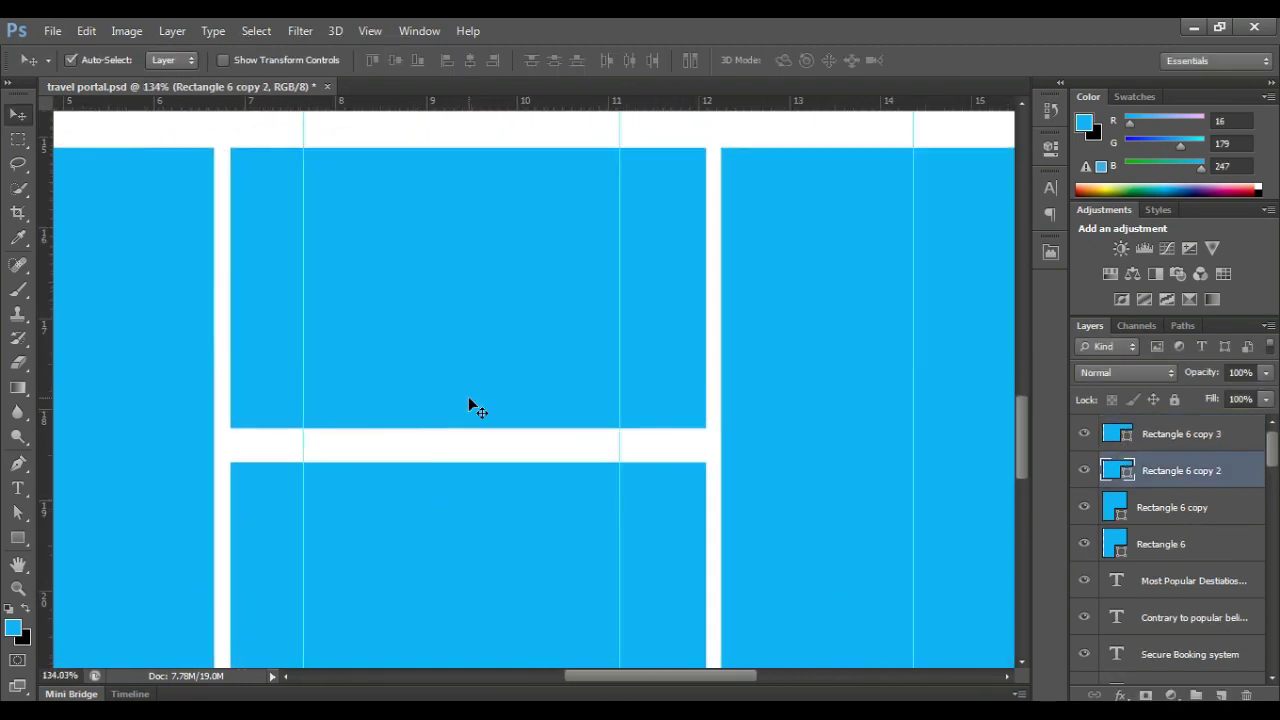
pyautogui.hotkey('ctrl', 't')
pyautogui.moveTo(469, 430); pyautogui.dragTo(469, 453)
pyautogui.press('Return')
pyautogui.click(470, 474)
pyautogui.hotkey('ctrl', 't')
pyautogui.press('Return')
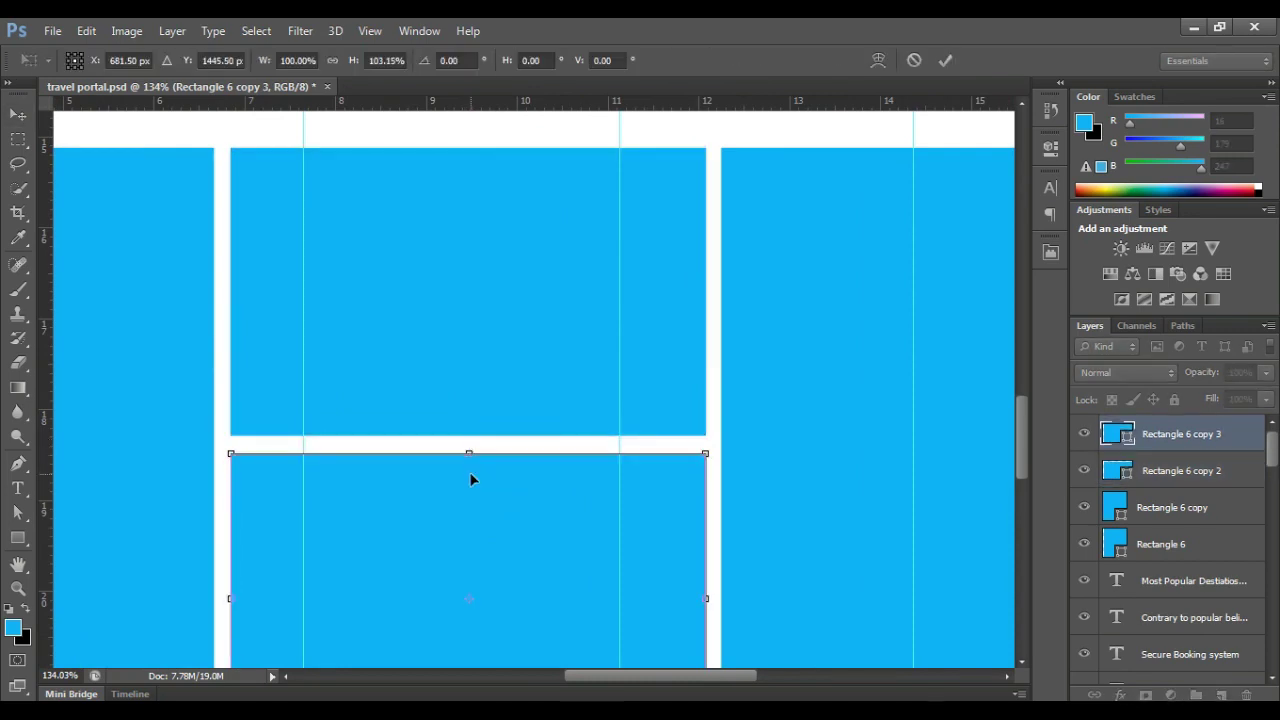
pyautogui.scroll(-3, 456, 500)
pyautogui.moveTo(474, 590); pyautogui.dragTo(467, 509)
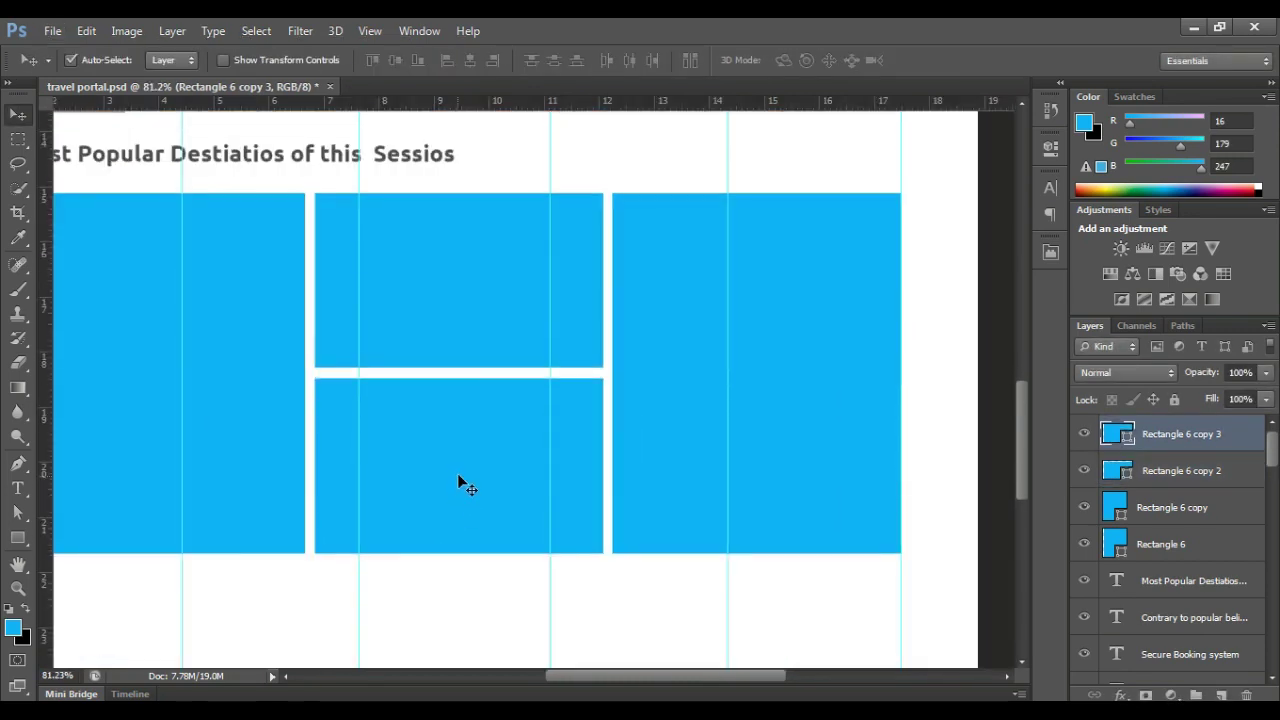
pyautogui.click(1160, 544)
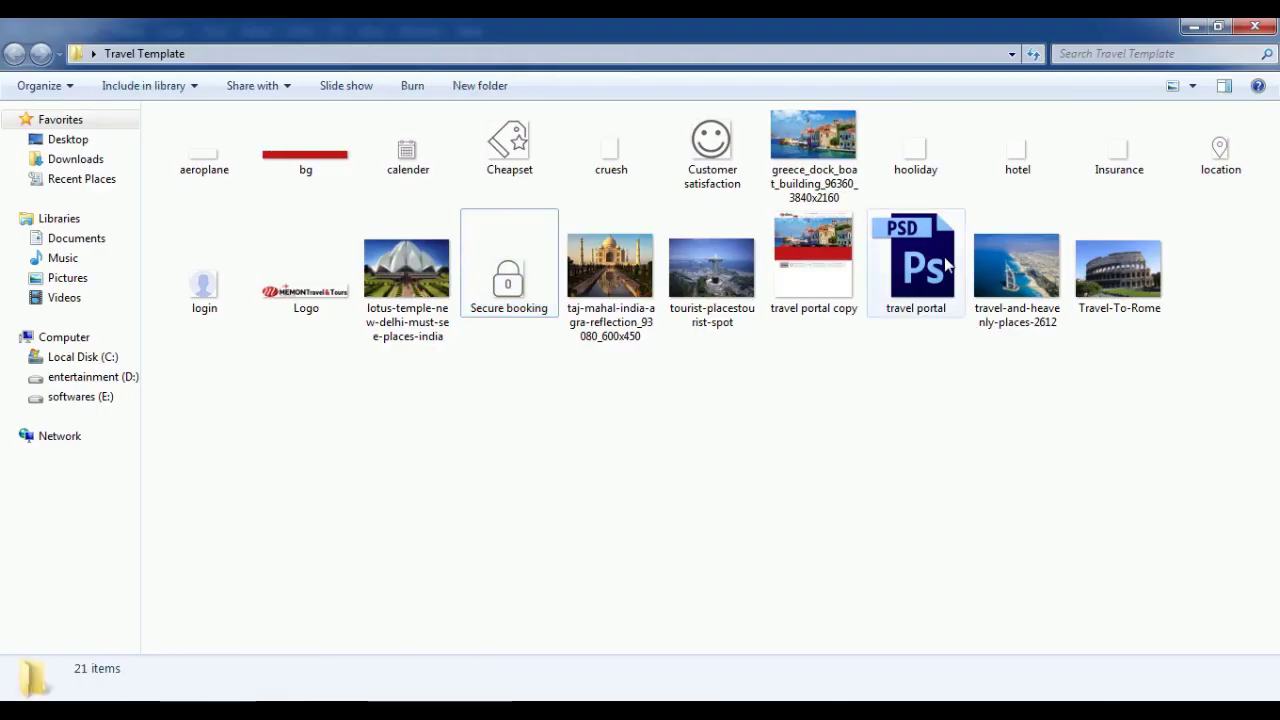
# - Place the Dubai photo over the left box, scale it, and clip it to the rectangle
pyautogui.click(1017, 268)
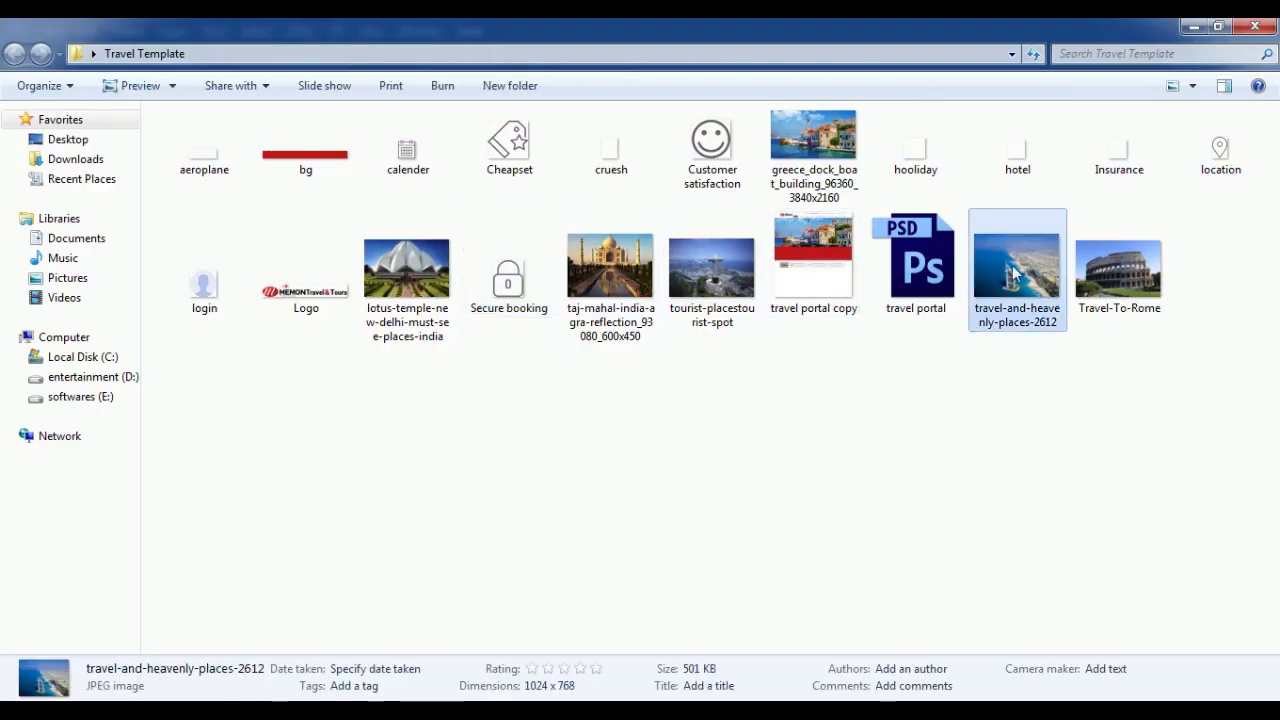
pyautogui.moveTo(1048, 305); pyautogui.dragTo(190, 465)
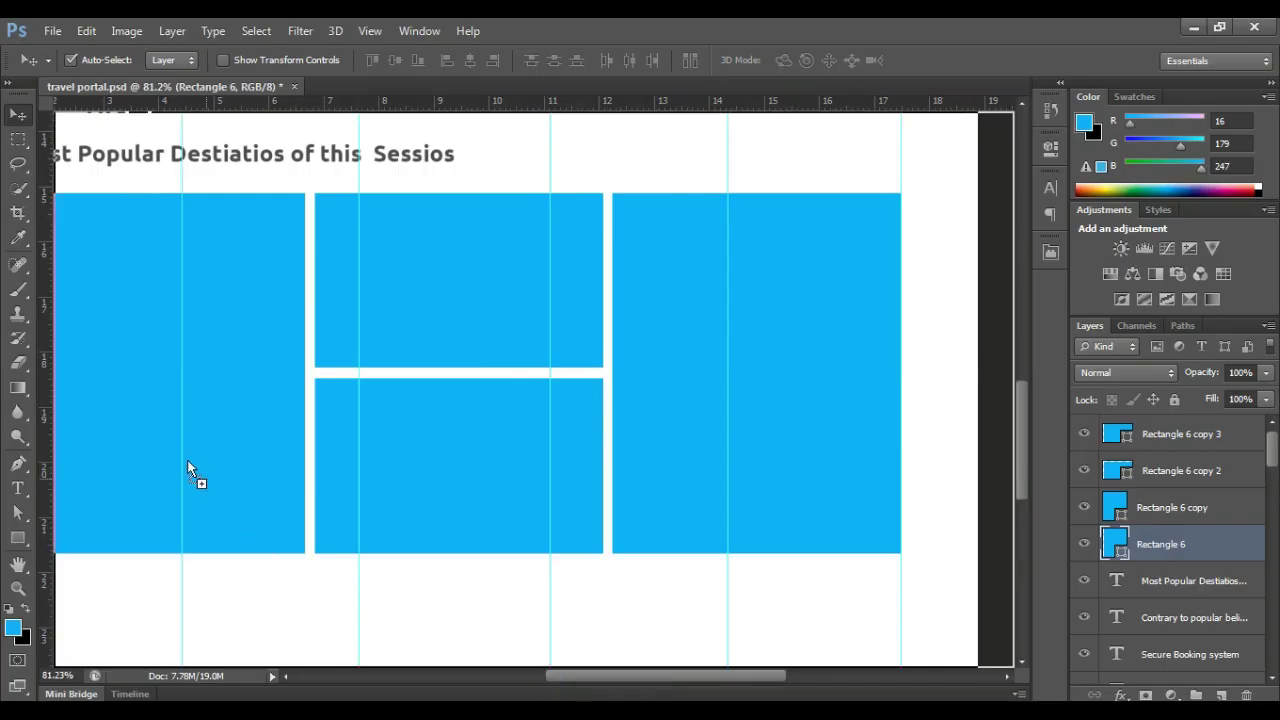
pyautogui.scroll(-5, 435, 432)
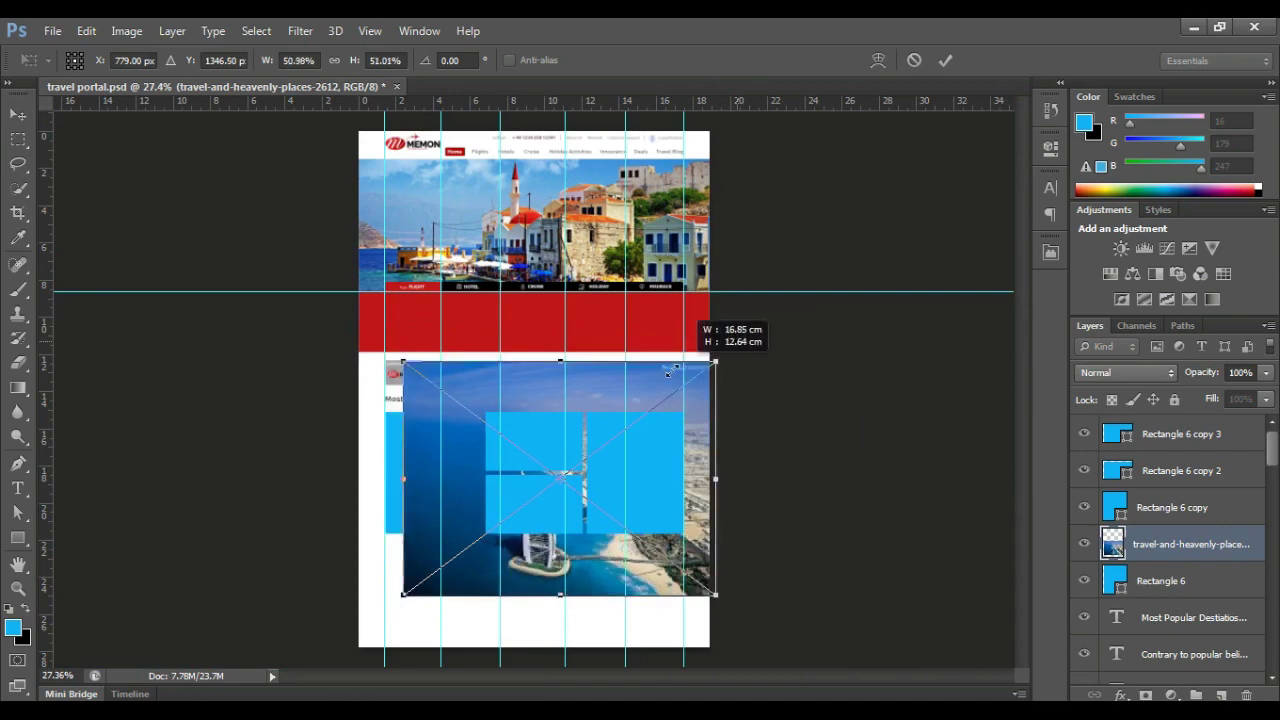
pyautogui.moveTo(735, 348)
pyautogui.mouseDown()
pyautogui.moveTo(593, 456)
pyautogui.moveTo(495, 407)
pyautogui.moveTo(502, 423)
pyautogui.moveTo(425, 492)
pyautogui.mouseUp()
pyautogui.press('Return')
pyautogui.hotkey('ctrl', 'alt', 'g')
pyautogui.scroll(4, 480, 489)
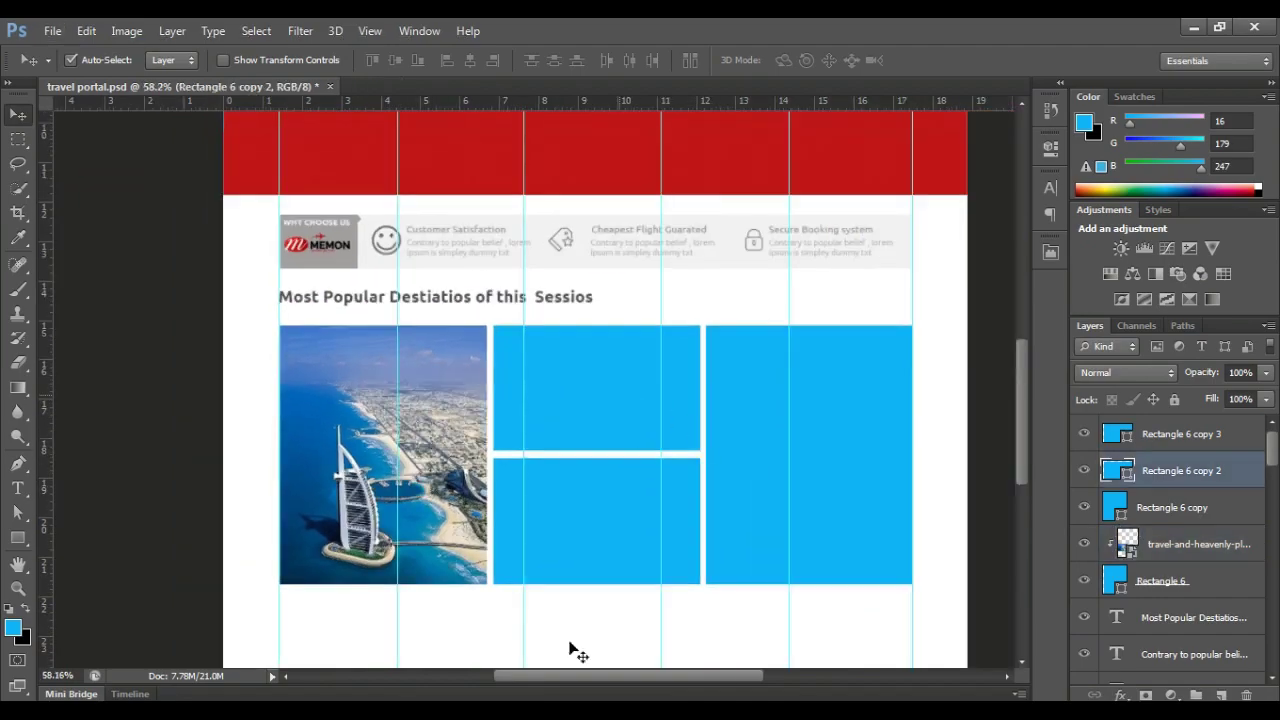
# - Place the Taj Mahal photo over the upper middle box and clip it inside
pyautogui.hotkey('alt', 'Tab')
pyautogui.click(700, 488)
pyautogui.moveTo(610, 270)
pyautogui.mouseDown()
pyautogui.moveTo(605, 665)
pyautogui.moveTo(578, 440)
pyautogui.mouseUp()
pyautogui.moveTo(894, 134)
pyautogui.mouseDown()
pyautogui.moveTo(866, 230)
pyautogui.moveTo(706, 351)
pyautogui.moveTo(676, 318)
pyautogui.moveTo(703, 334)
pyautogui.mouseUp()
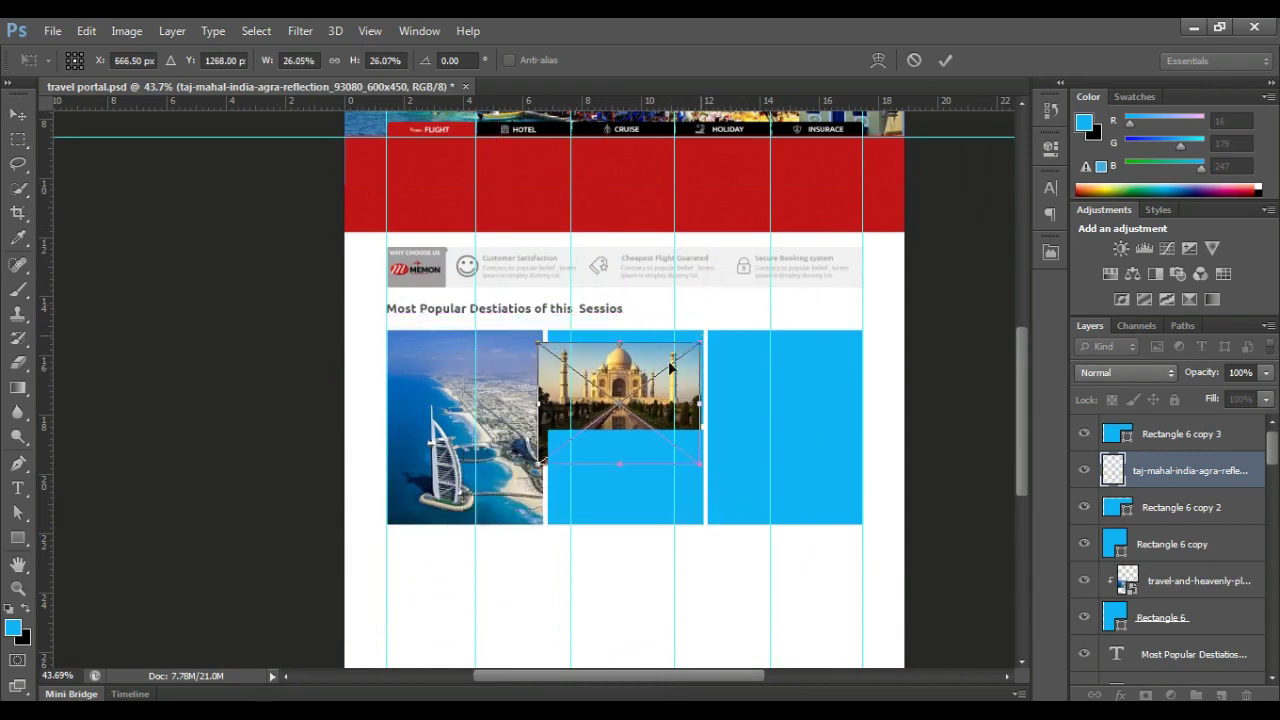
pyautogui.moveTo(620, 385); pyautogui.dragTo(628, 383)
pyautogui.press('Return')
pyautogui.keyDown('alt'); pyautogui.click(1112, 490); pyautogui.keyUp('alt')
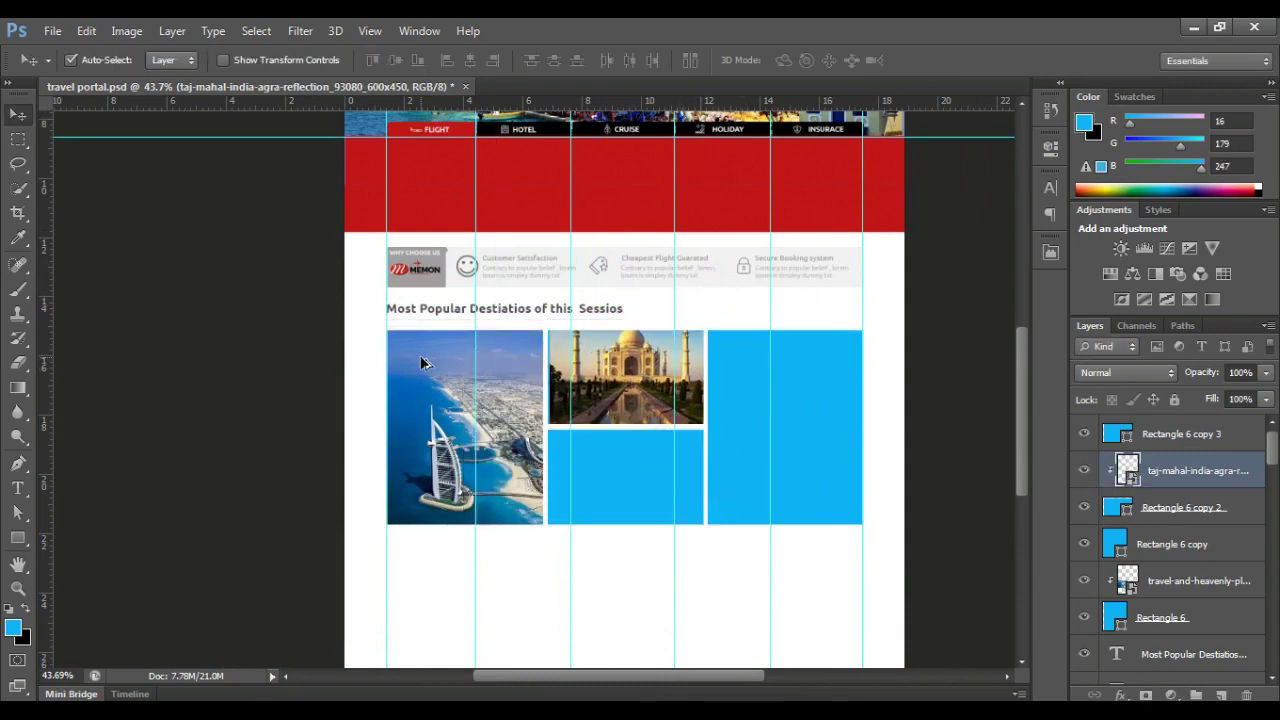
# - Place the Travel-To-Rome Colosseum photo, shrunk, over the lower middle box
pyautogui.scroll(5, 620, 390)
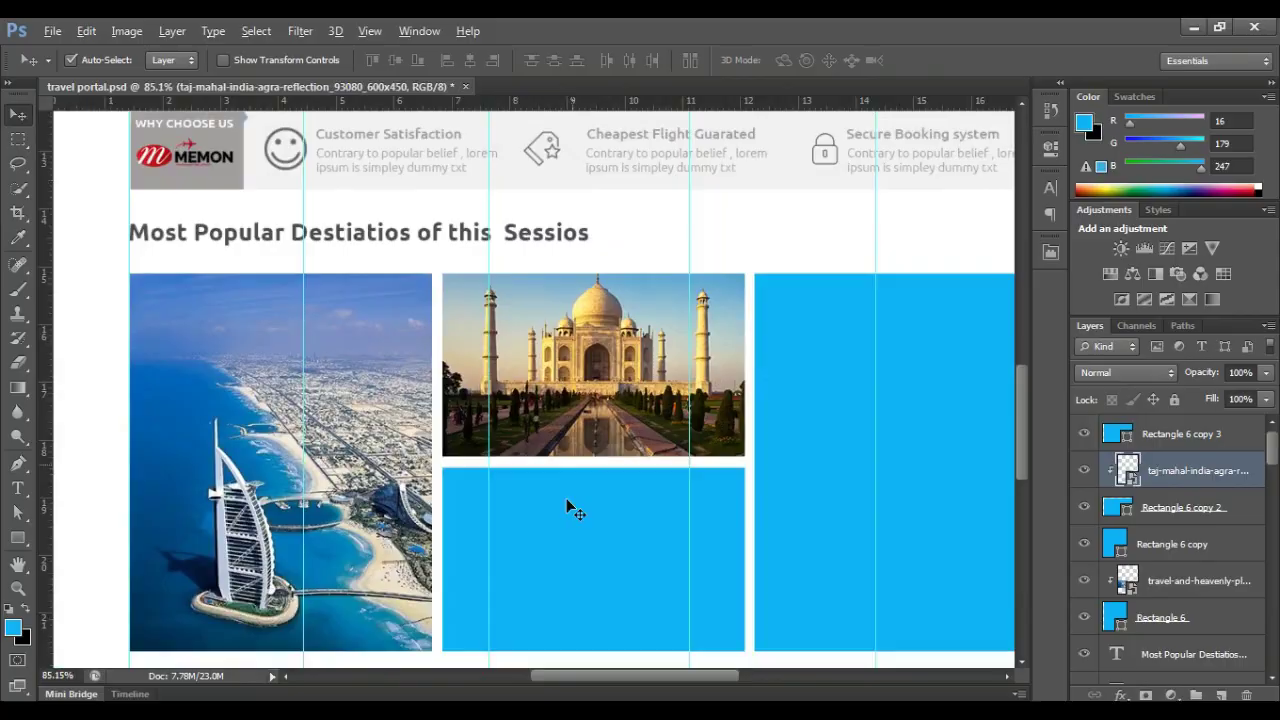
pyautogui.click(566, 500)
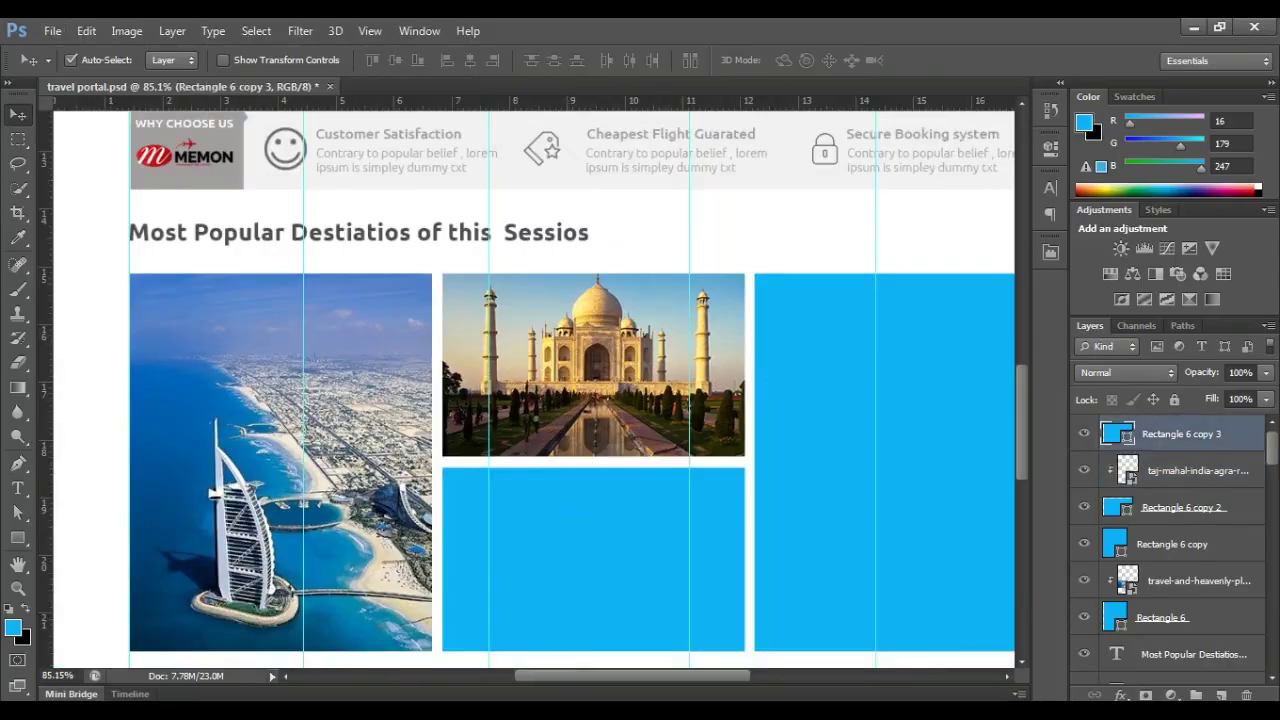
pyautogui.hotkey('alt', 'Tab')
pyautogui.moveTo(1119, 268)
pyautogui.mouseDown()
pyautogui.moveTo(628, 660)
pyautogui.moveTo(585, 435)
pyautogui.mouseUp()
pyautogui.scroll(-5, 665, 322)
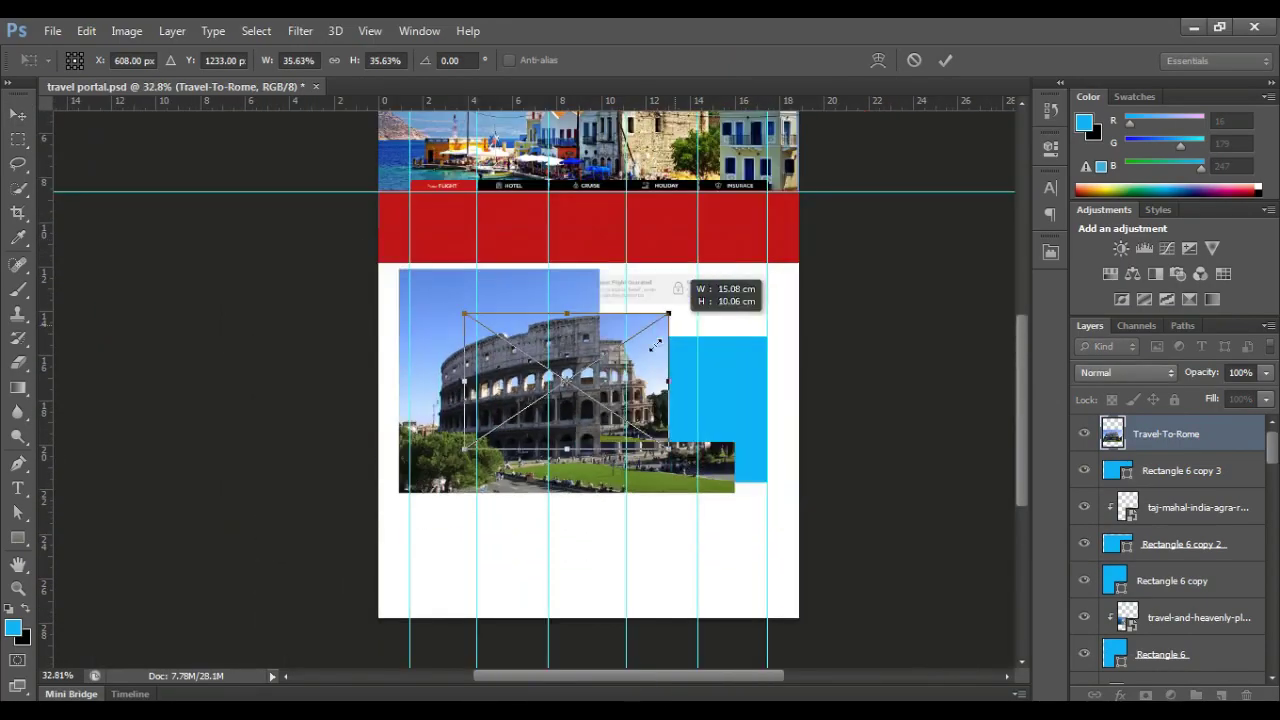
pyautogui.moveTo(770, 252); pyautogui.dragTo(663, 329)
pyautogui.scroll(5, 634, 449)
pyautogui.moveTo(559, 336); pyautogui.dragTo(619, 509)
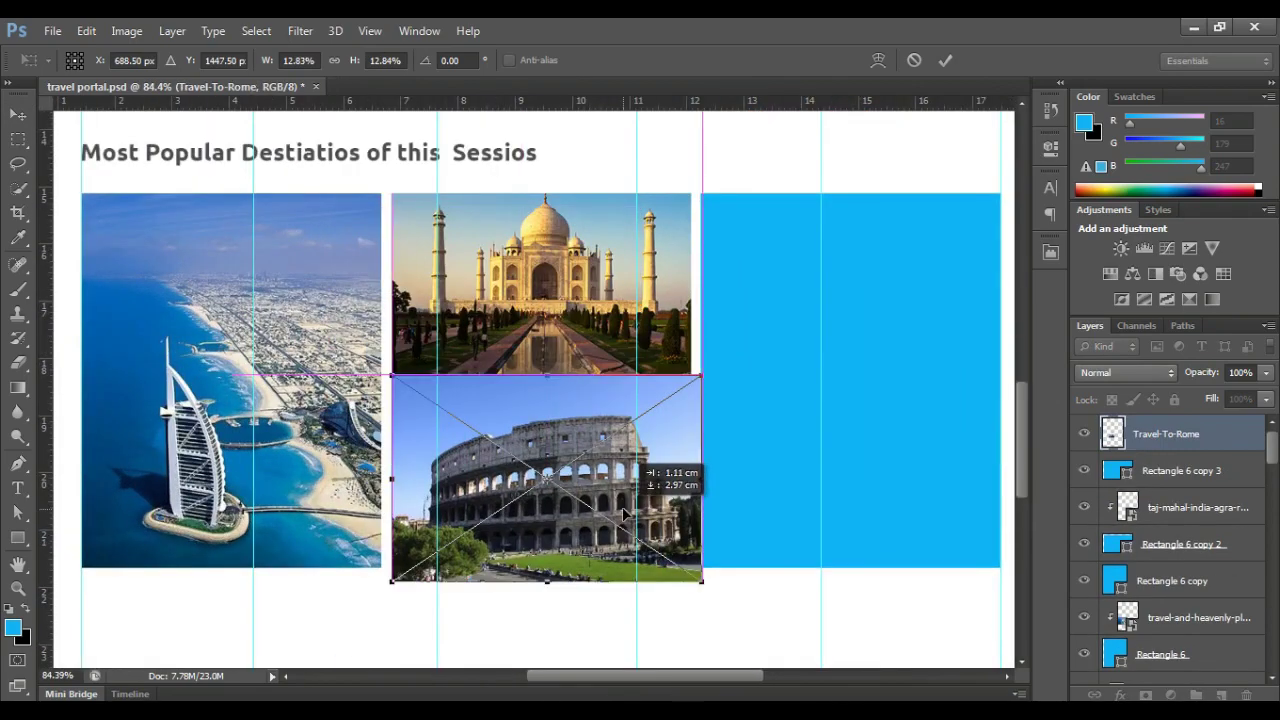
pyautogui.press('Return')
# - Place the Rio photo over the tall right box, clip it, and nudge it right
pyautogui.click(755, 478)
pyautogui.hotkey('alt', 'Tab')
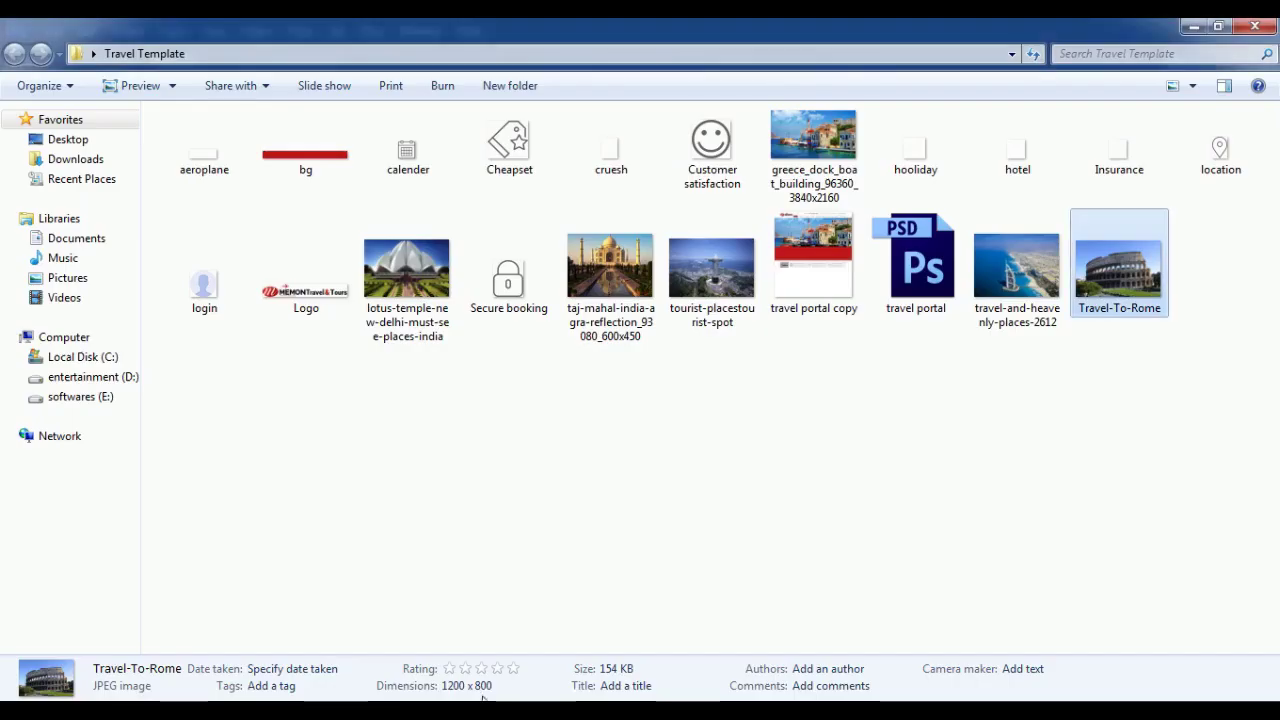
pyautogui.click(402, 258)
pyautogui.click(705, 277)
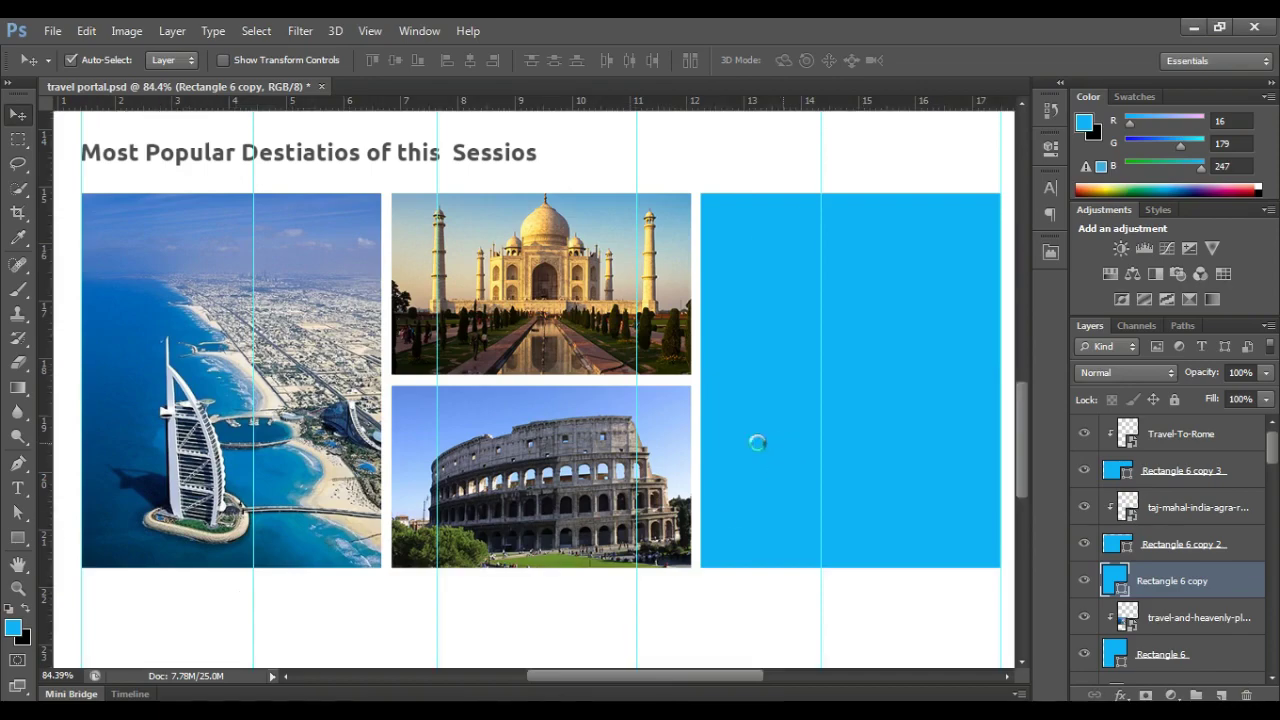
pyautogui.moveTo(705, 277); pyautogui.dragTo(650, 340)
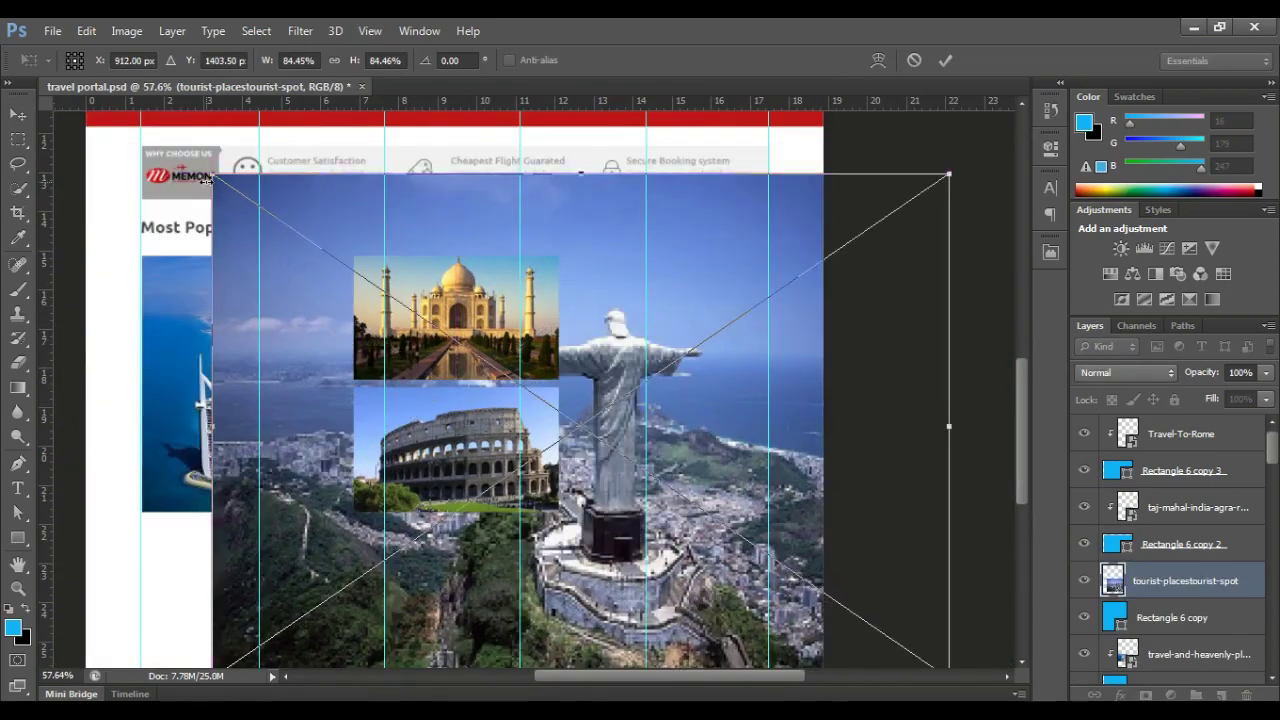
pyautogui.moveTo(212, 173)
pyautogui.mouseDown()
pyautogui.moveTo(358, 276)
pyautogui.moveTo(760, 352)
pyautogui.mouseUp()
pyautogui.press('Return')
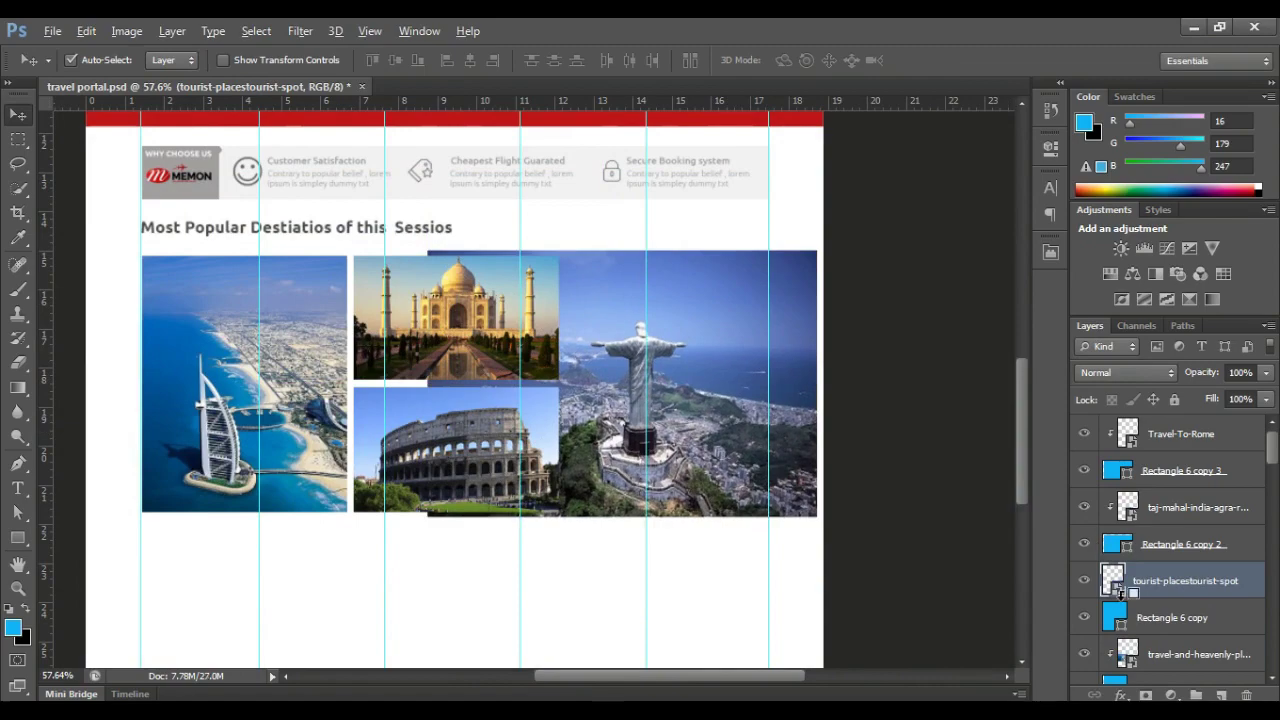
pyautogui.keyDown('alt'); pyautogui.click(1097, 599); pyautogui.keyUp('alt')
pyautogui.moveTo(680, 355); pyautogui.dragTo(708, 350)
# - Save the document and save a JPEG copy
pyautogui.hotkey('ctrl', 's')
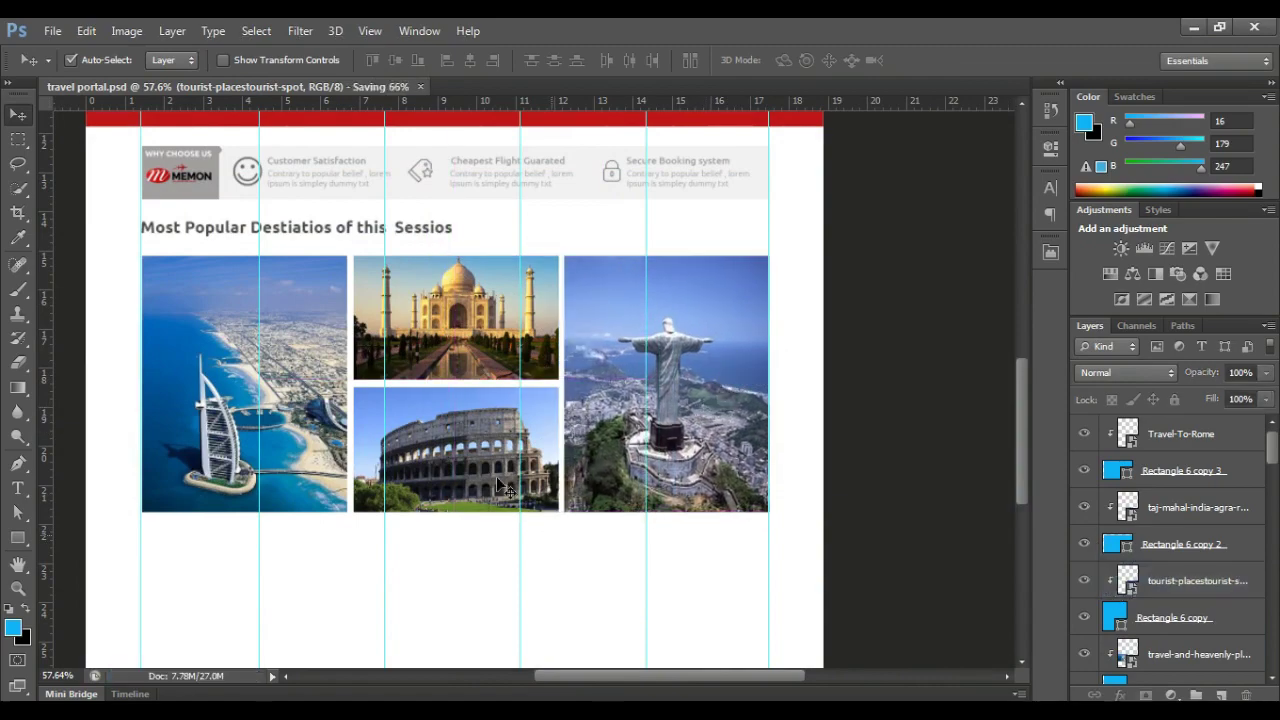
pyautogui.hotkey('ctrl', 'shift', 's')
pyautogui.click(640, 415)
pyautogui.click(610, 542)
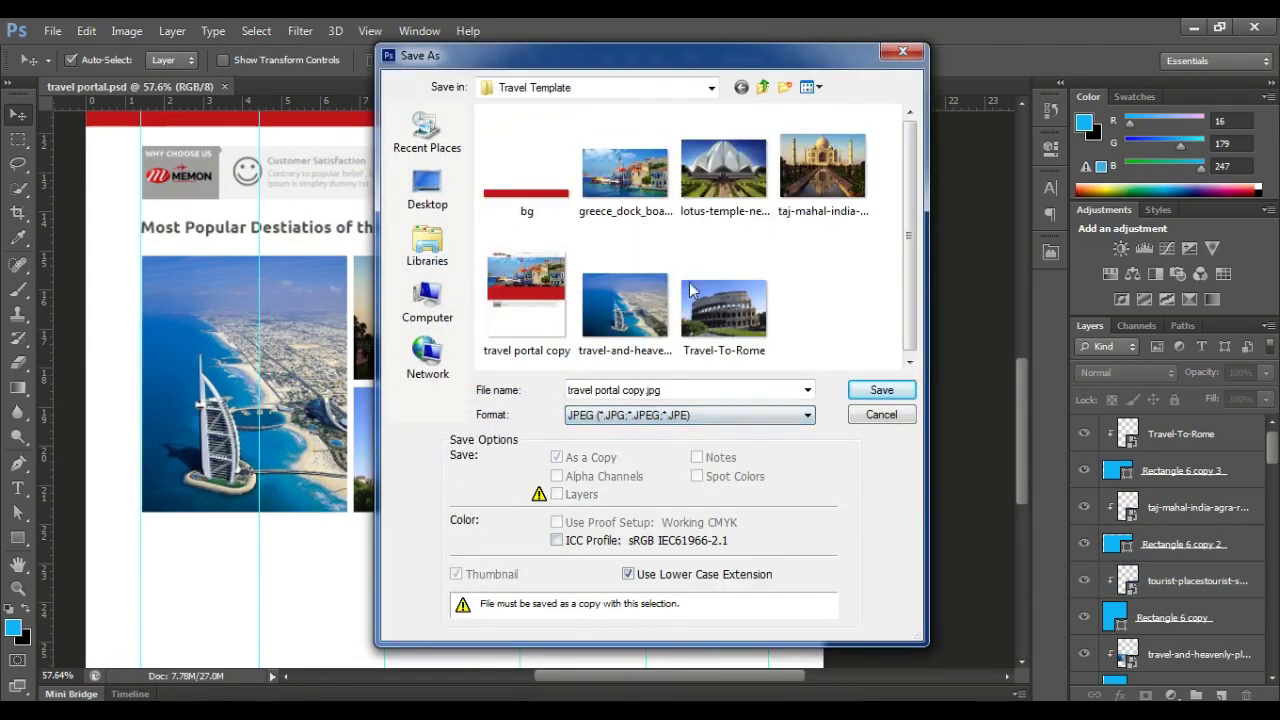
pyautogui.press('Return')
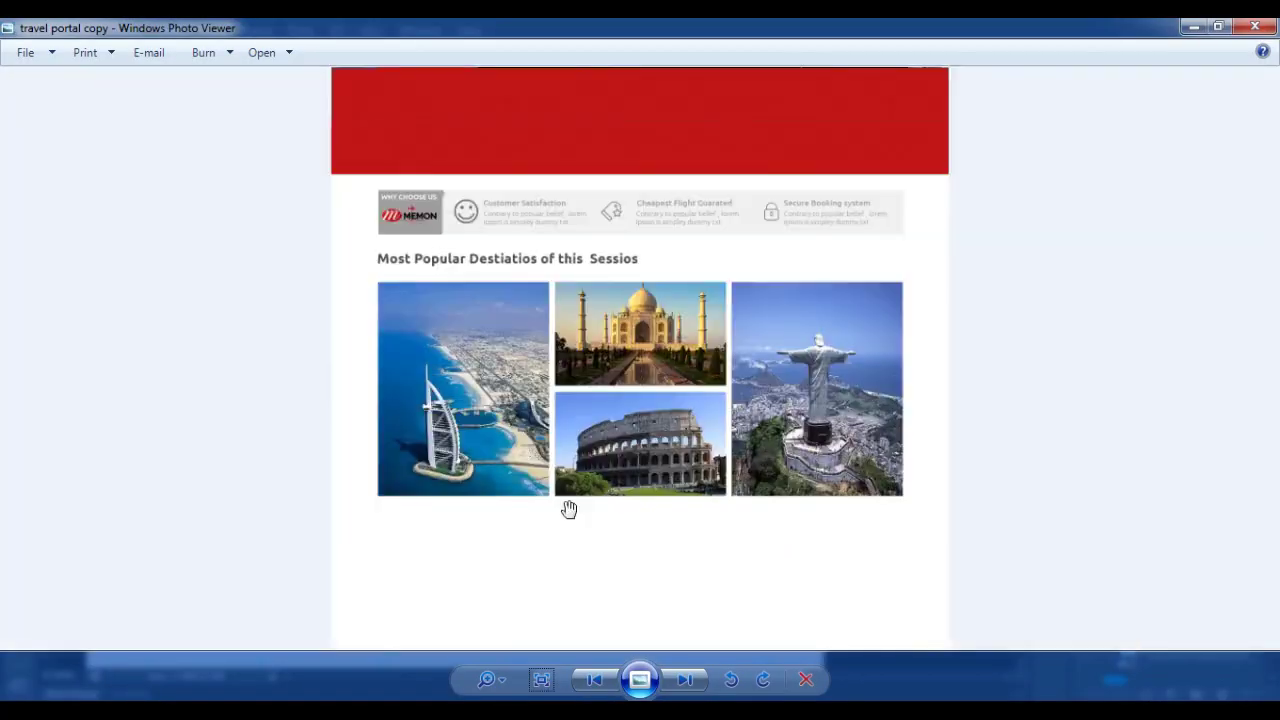
pyautogui.click(541, 679)
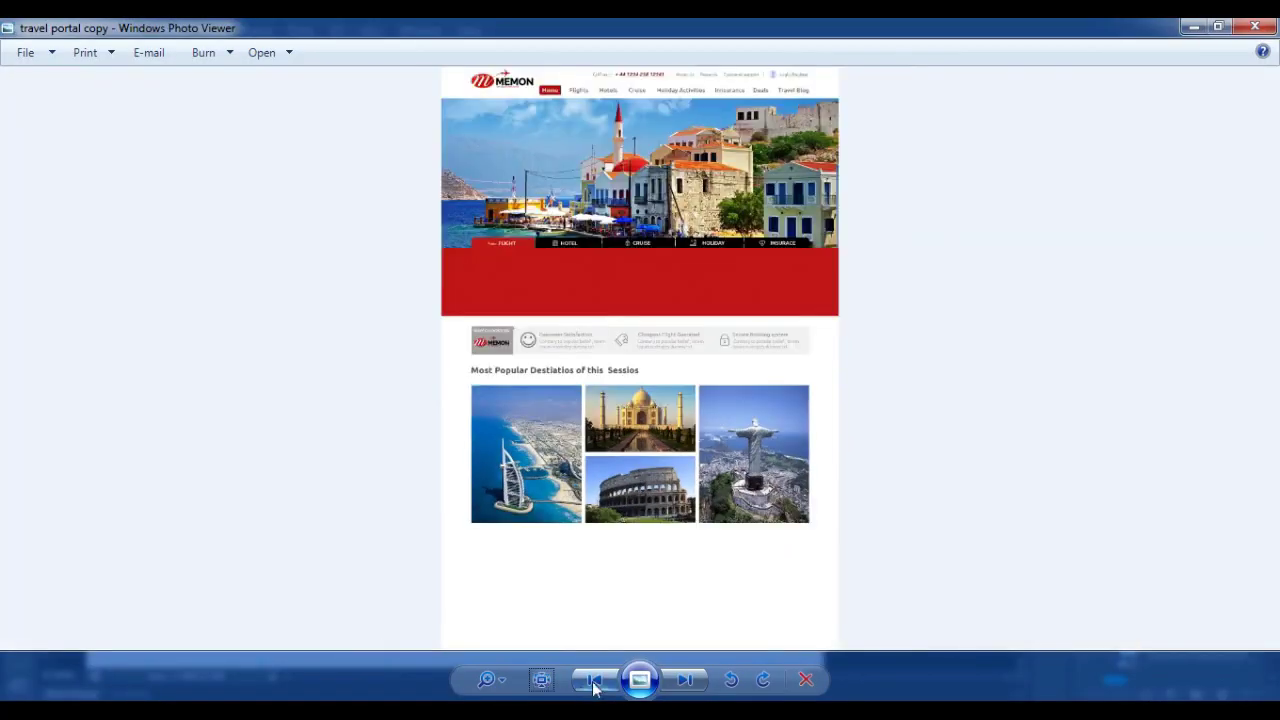
pyautogui.click(541, 679)
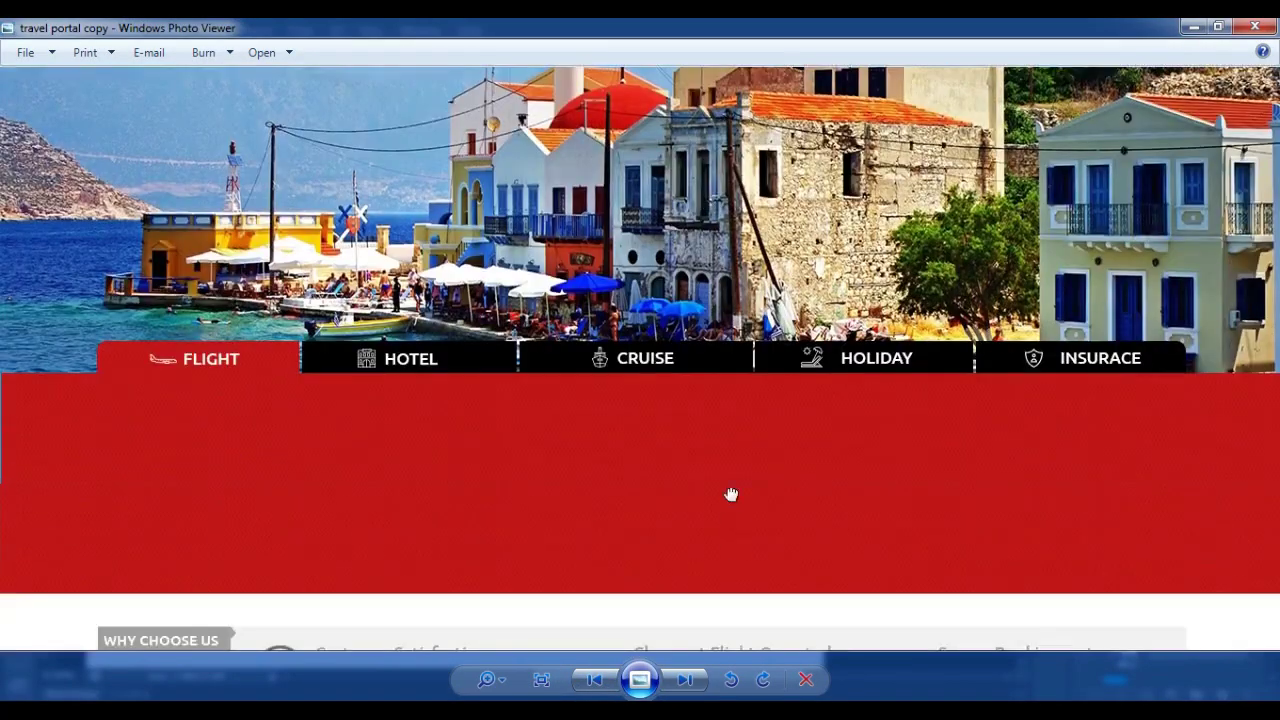
pyautogui.moveTo(731, 494)
pyautogui.mouseDown()
pyautogui.moveTo(808, 384)
pyautogui.moveTo(700, 620)
pyautogui.mouseUp()
pyautogui.moveTo(700, 250); pyautogui.dragTo(700, 600)
pyautogui.moveTo(788, 250); pyautogui.dragTo(788, 340)
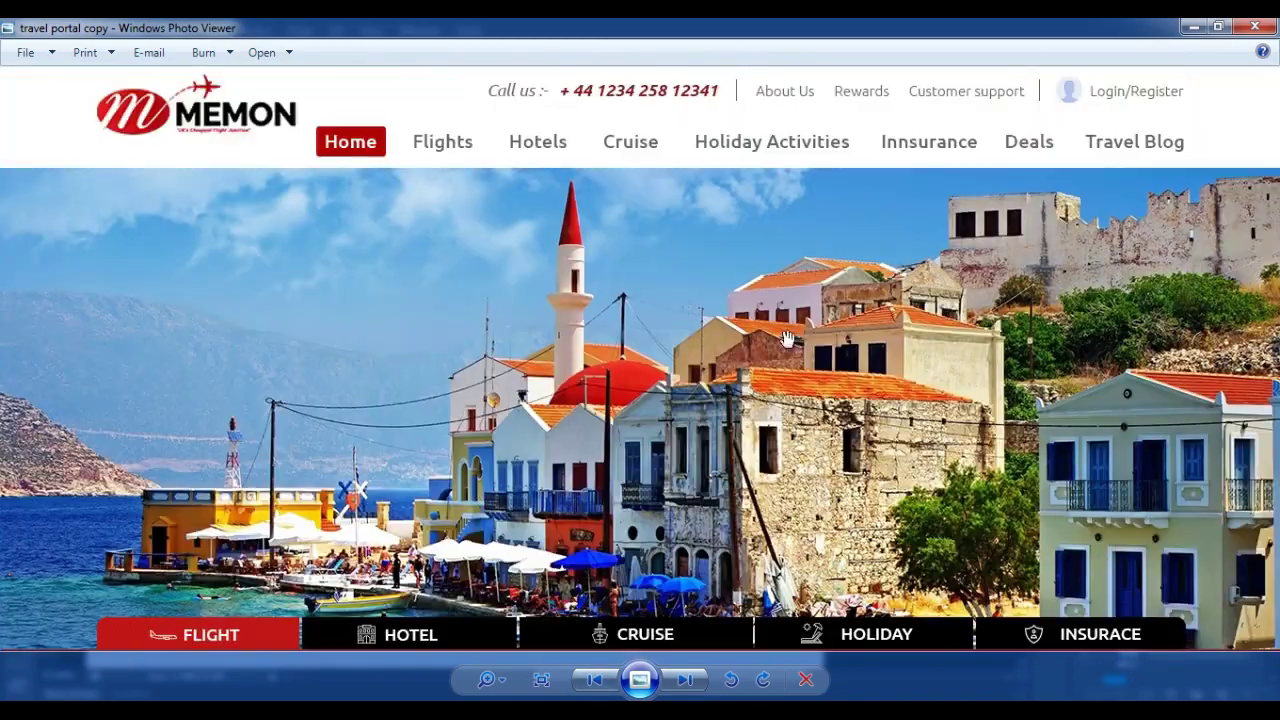
pyautogui.moveTo(518, 435); pyautogui.dragTo(495, 172)
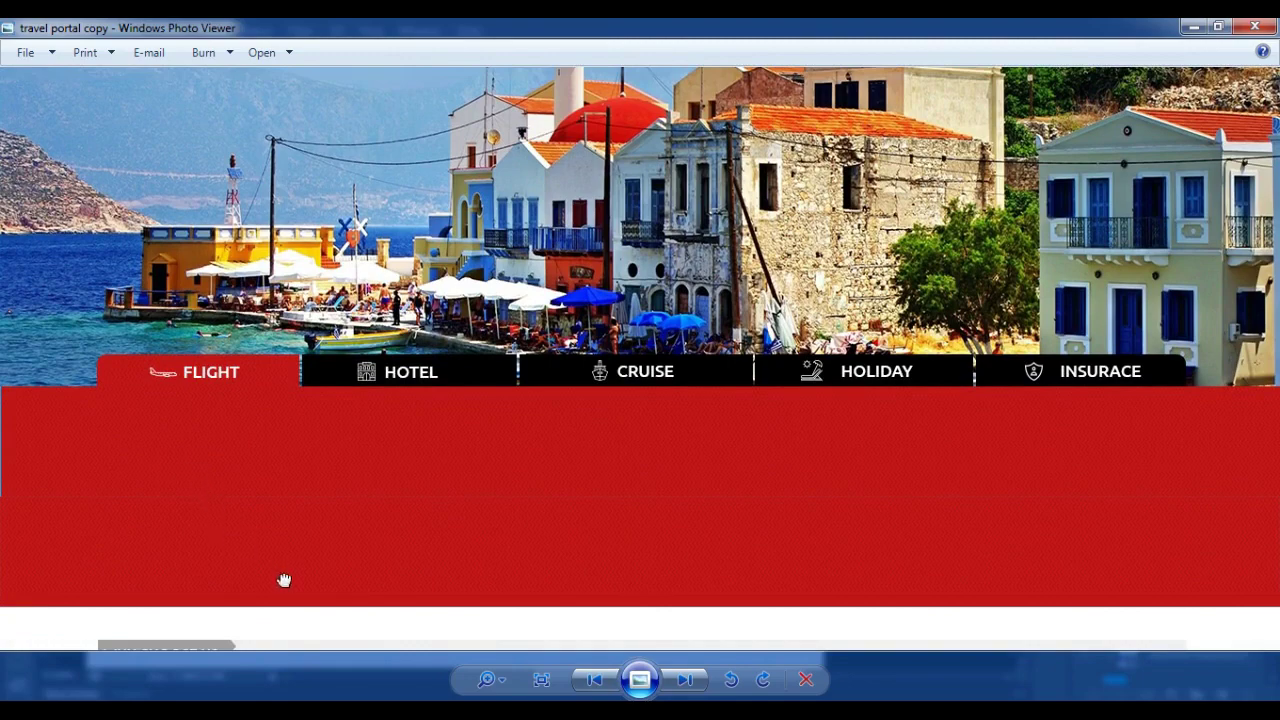
pyautogui.moveTo(284, 580); pyautogui.dragTo(250, 231)
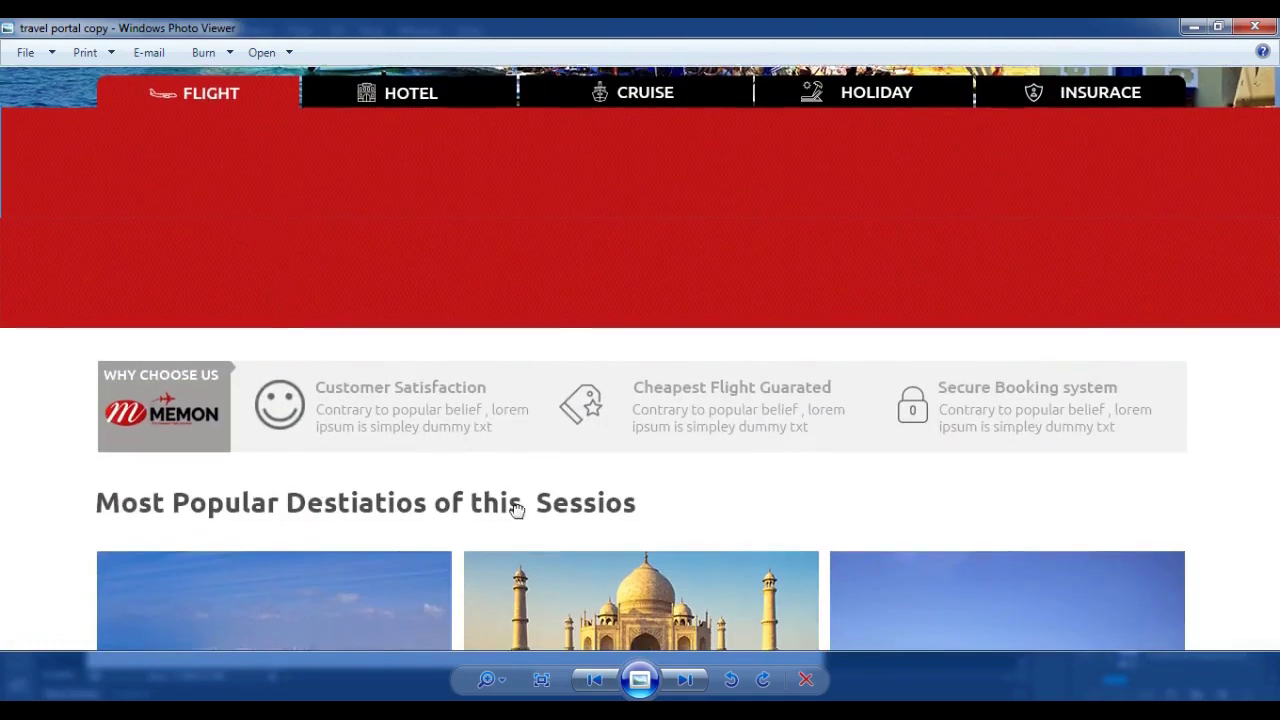
pyautogui.moveTo(514, 503); pyautogui.dragTo(623, 194)
pyautogui.moveTo(540, 530); pyautogui.dragTo(523, 388)
pyautogui.moveTo(700, 223); pyautogui.dragTo(783, 480)
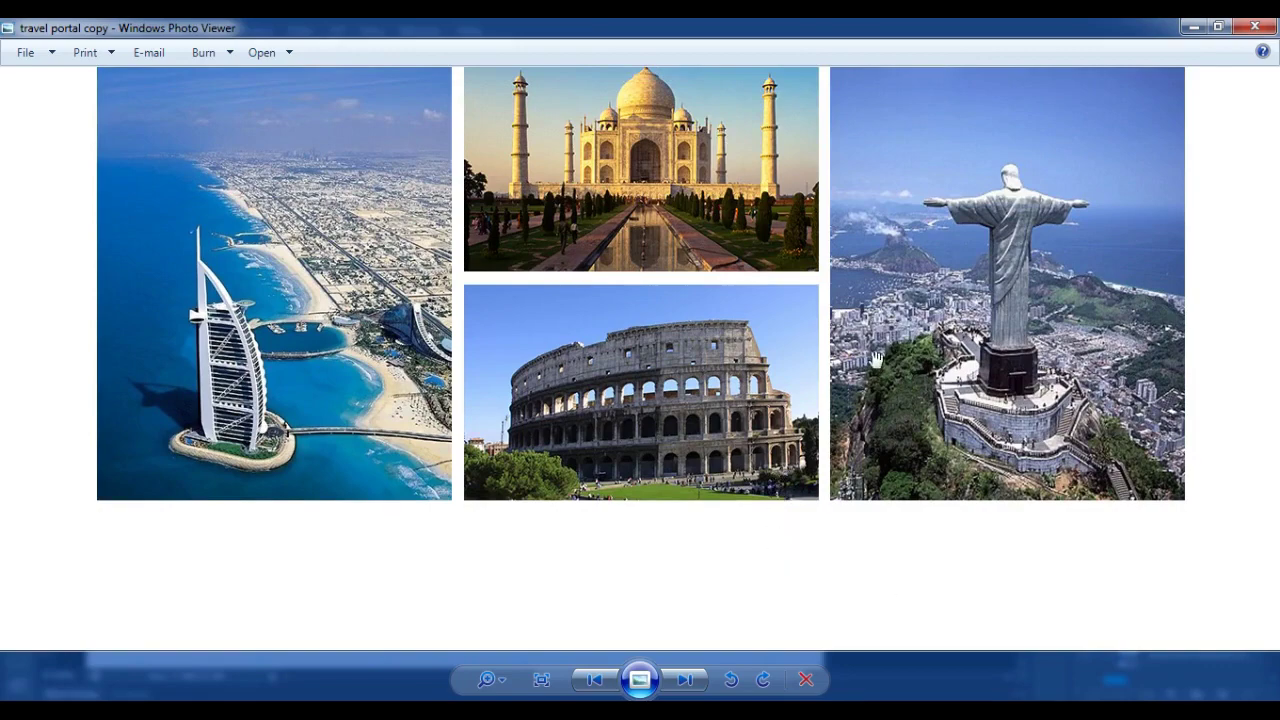
pyautogui.moveTo(875, 358); pyautogui.dragTo(880, 462)
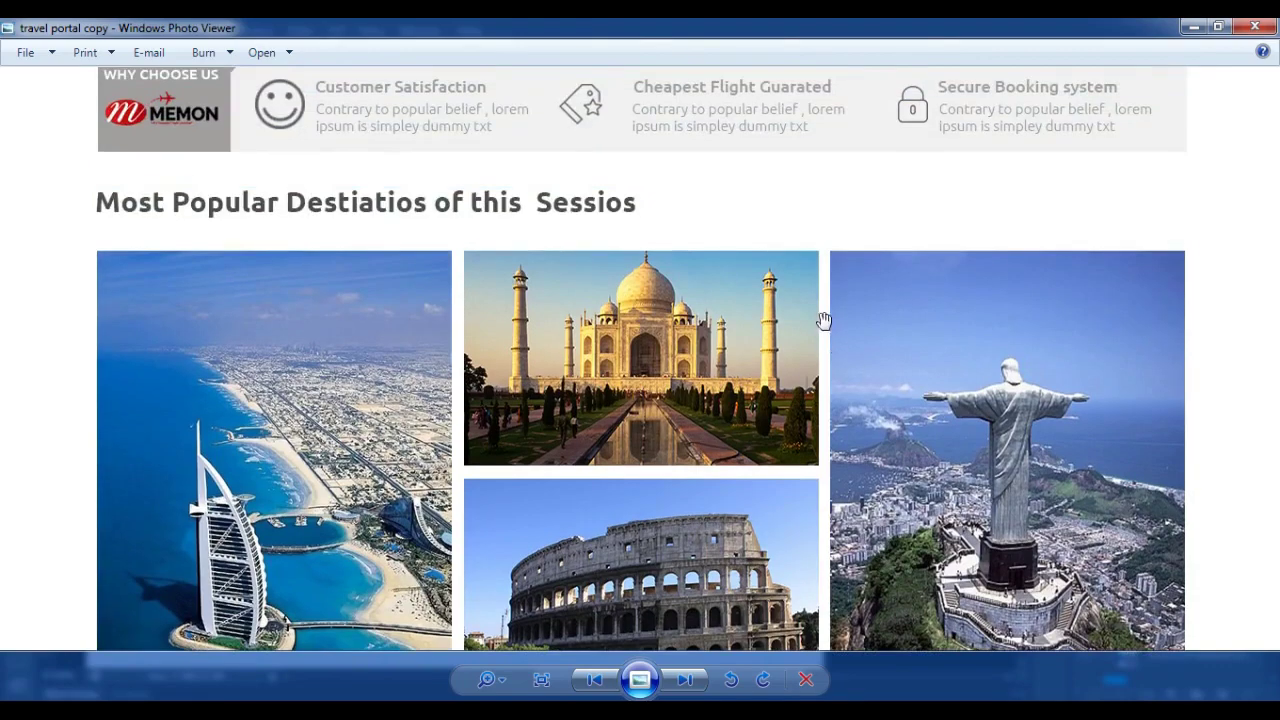